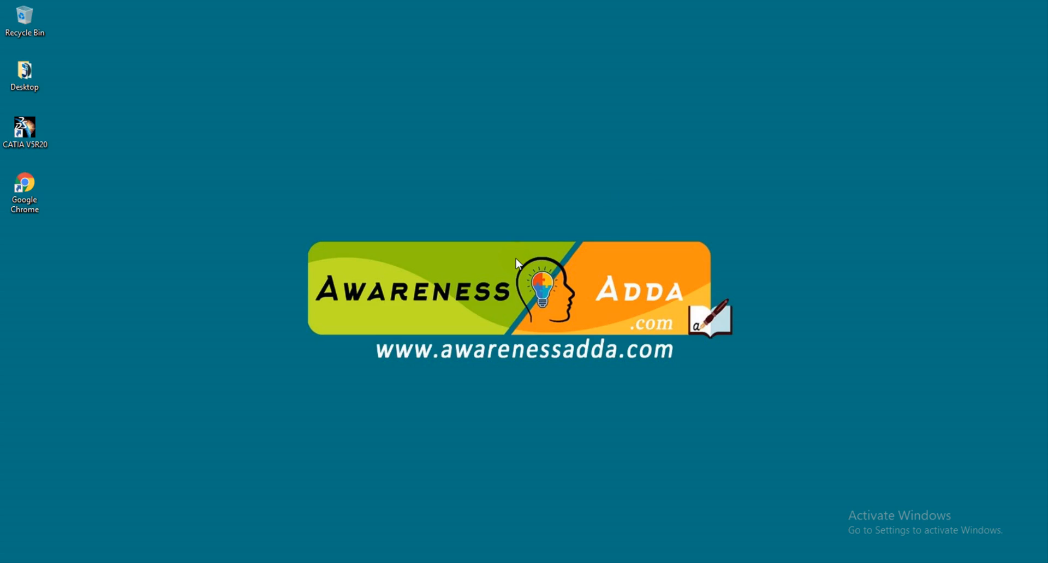
Create a new text document on the desktop with the default name and open it in Notepad.
right_click(556, 207)
mouse_move(597, 331)
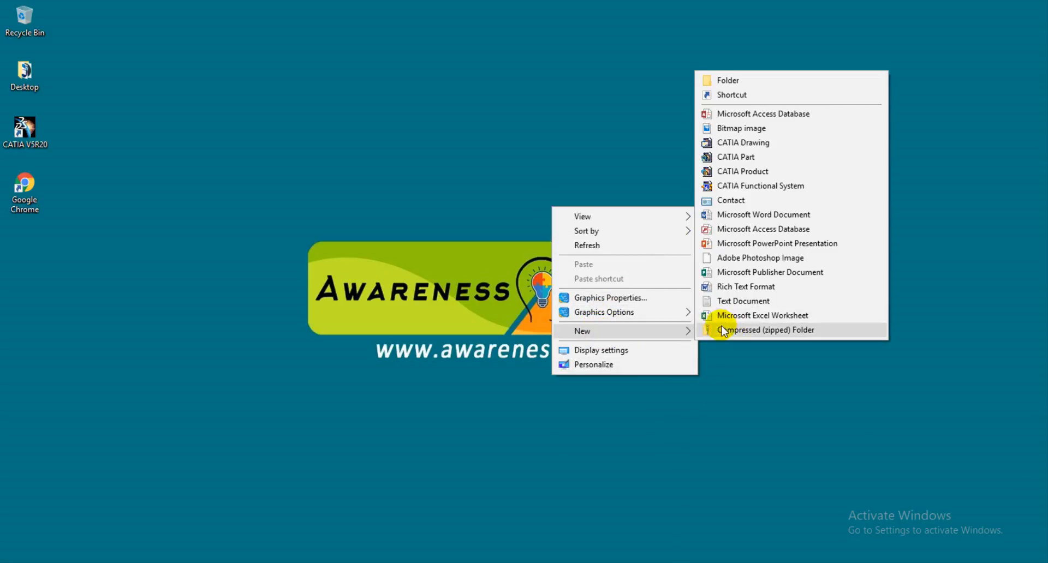
left_click(741, 301)
key("Return")
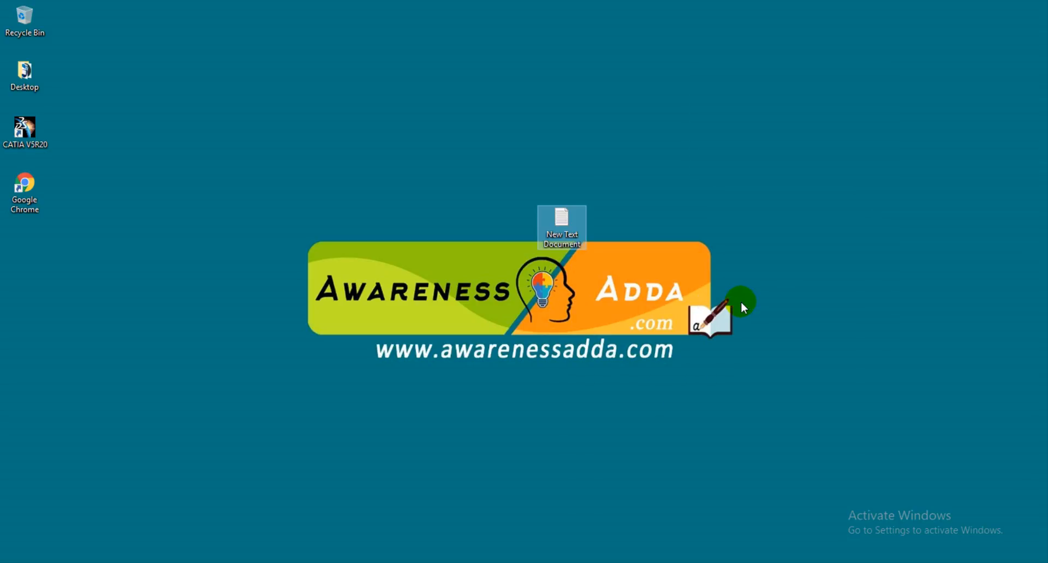
key("Return")
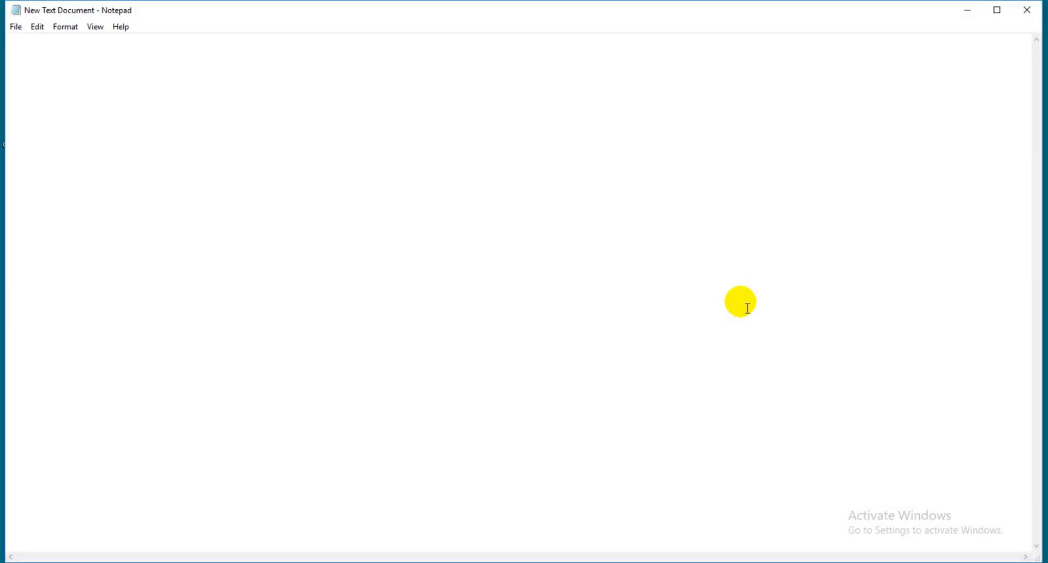
Write the heading CATIA, leave a blank line, and add Computer, Aided and Three dimensional on separate lines.
type("CATIA")
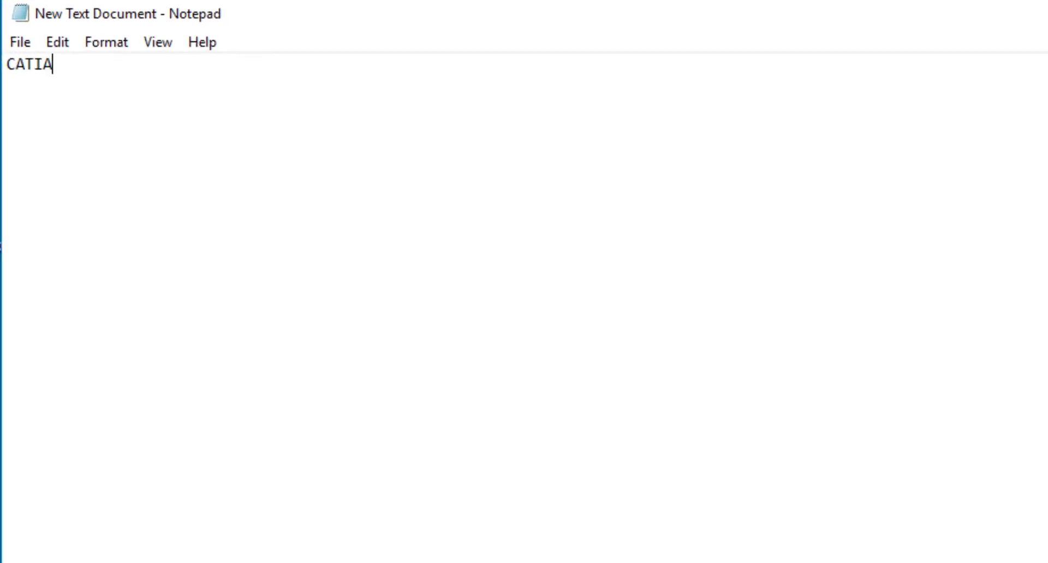
key("Return")
key("Return")
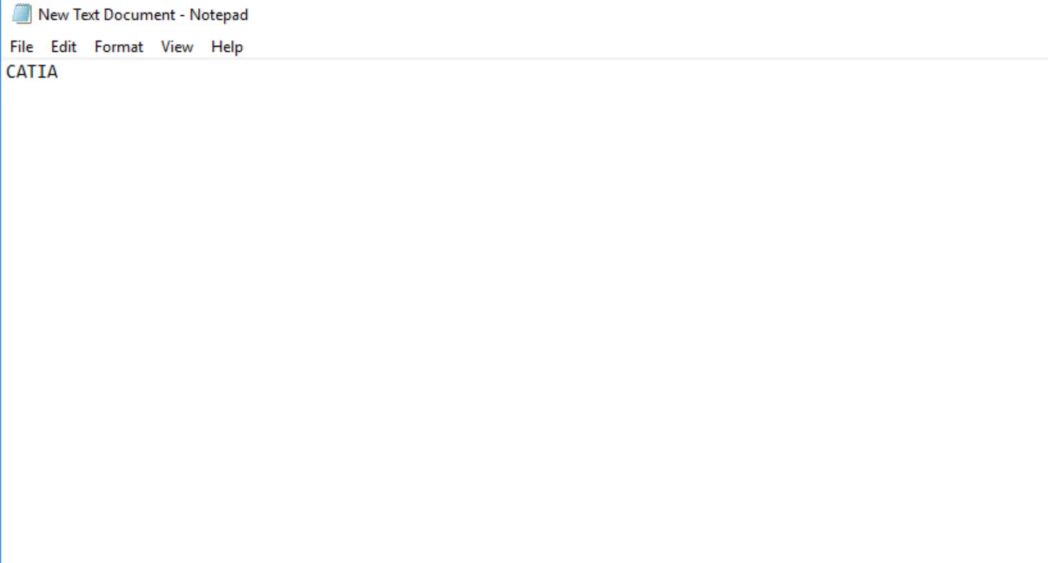
type("Computer")
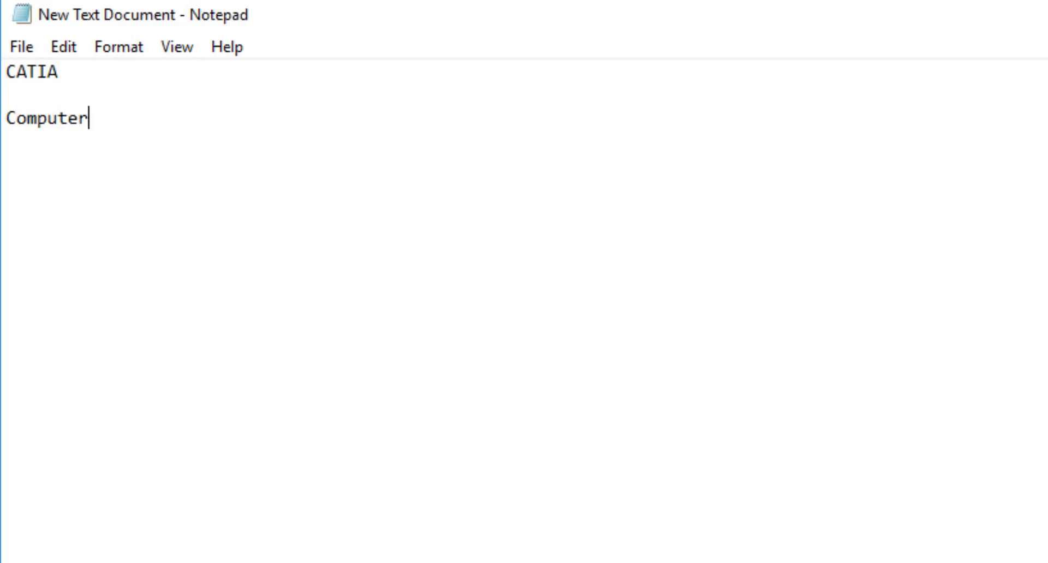
key("Return")
type("Aided")
key("Return")
type("T")
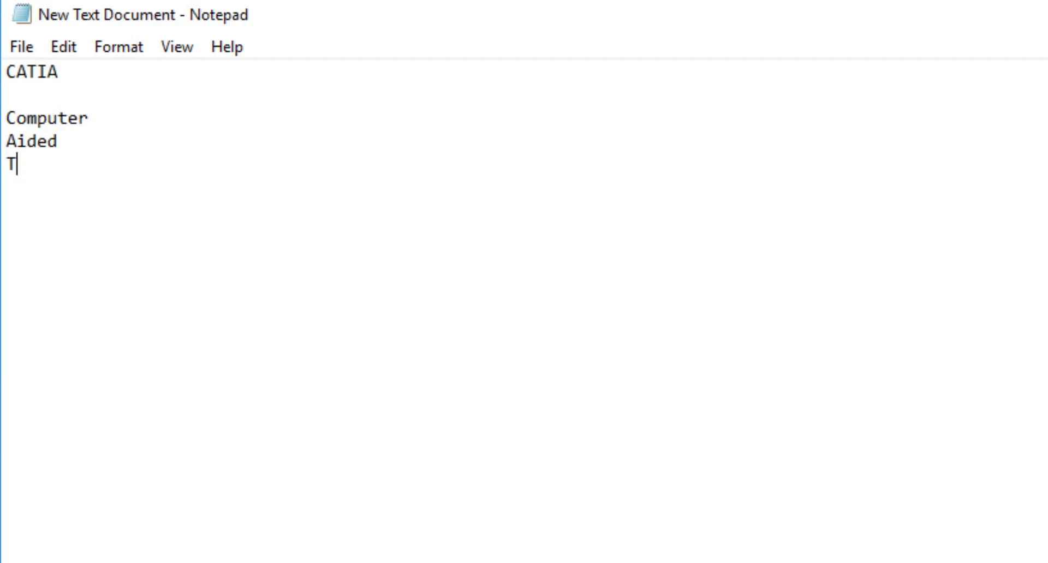
type("hree d")
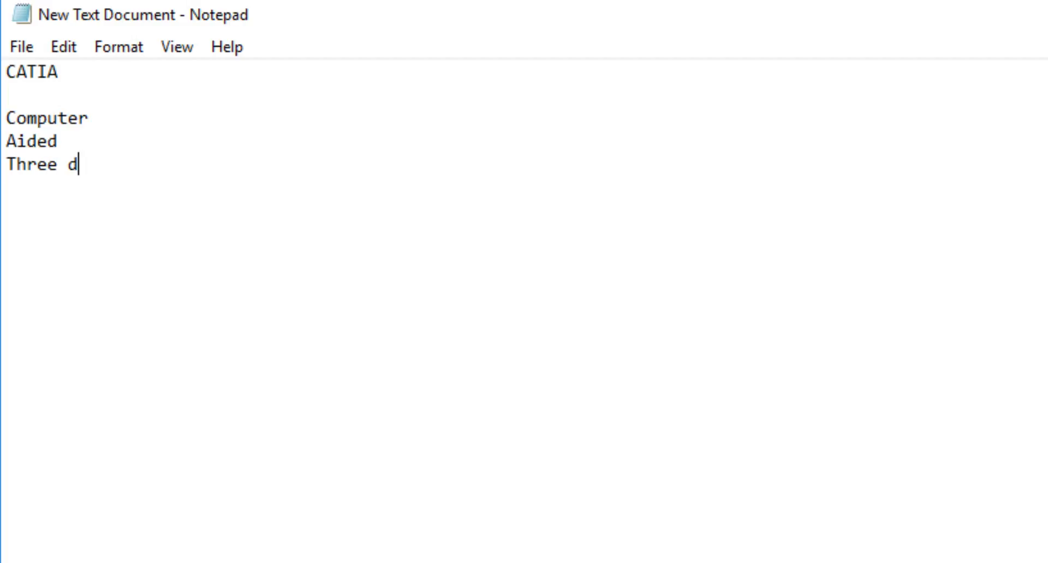
type("imensional")
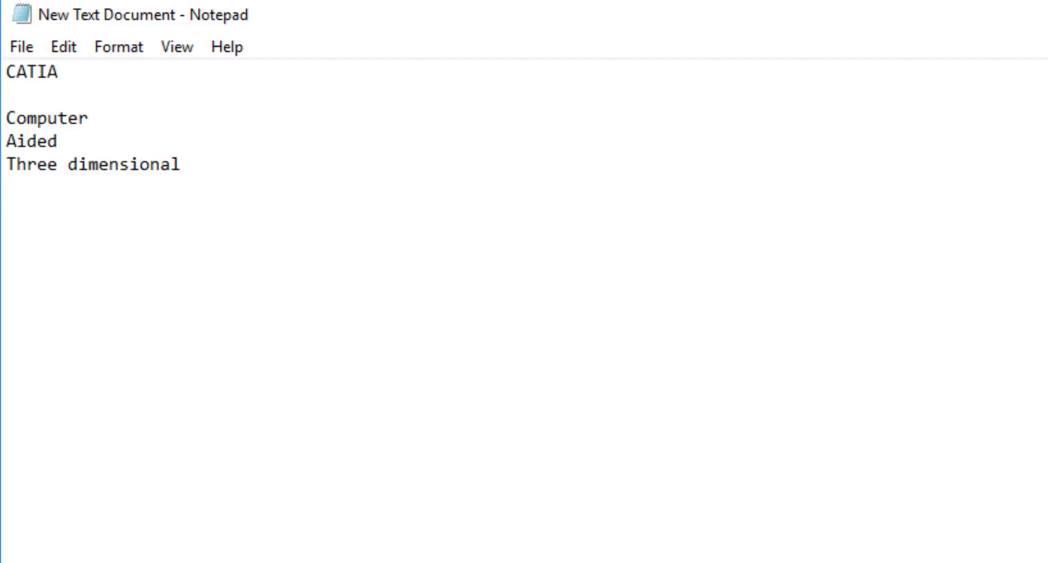
Add Interactive and Application on separate lines below Three dimensional.
key("Return")
type("Interact")
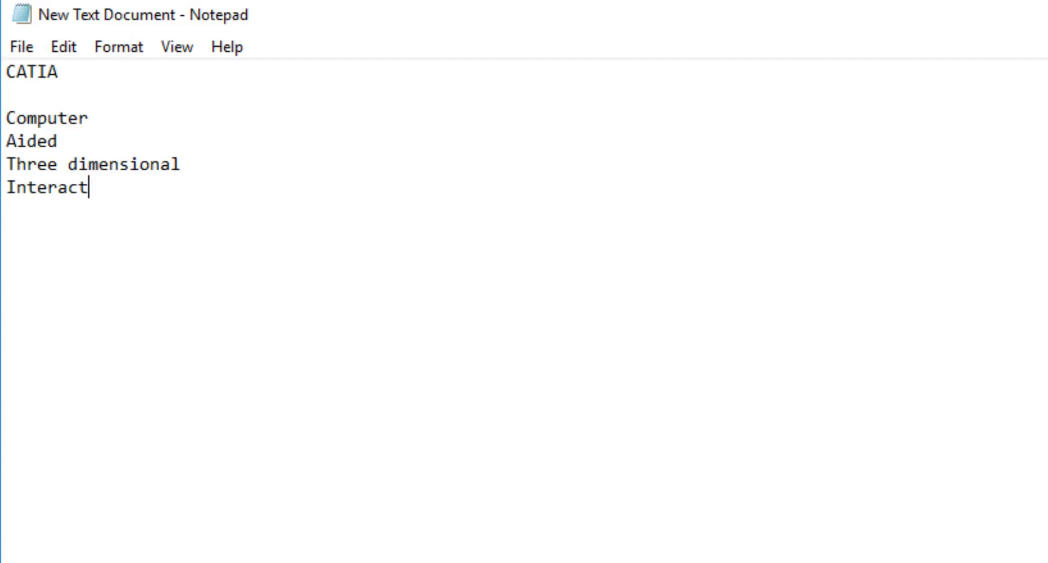
type("ive")
key("Return")
type("Applicati")
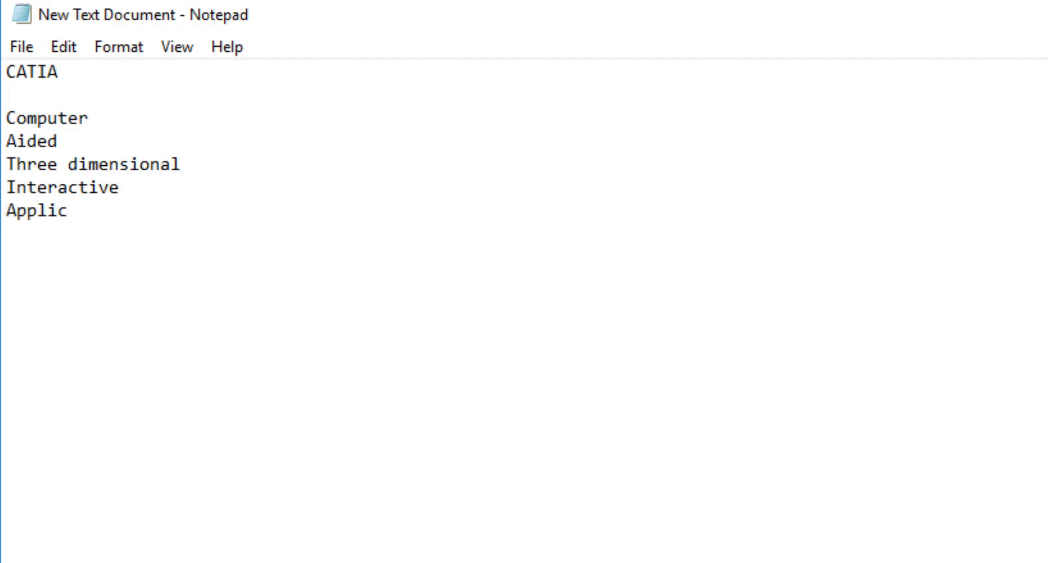
type("on")
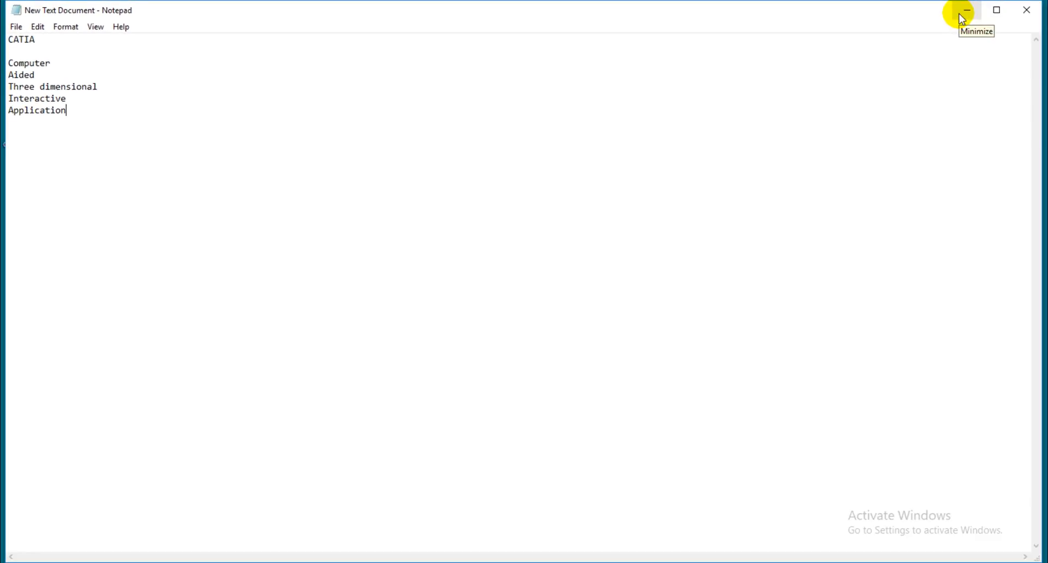
Switch from Notepad to CATIA V5R20 by launching it from the desktop, and close the default product document.
left_click(963, 13)
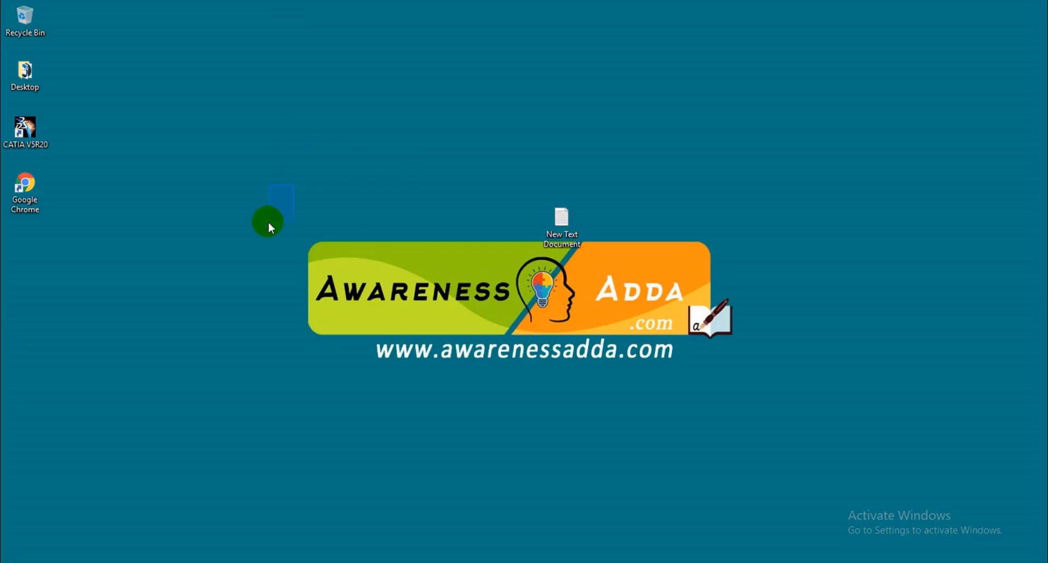
right_click(27, 121)
left_click(90, 129)
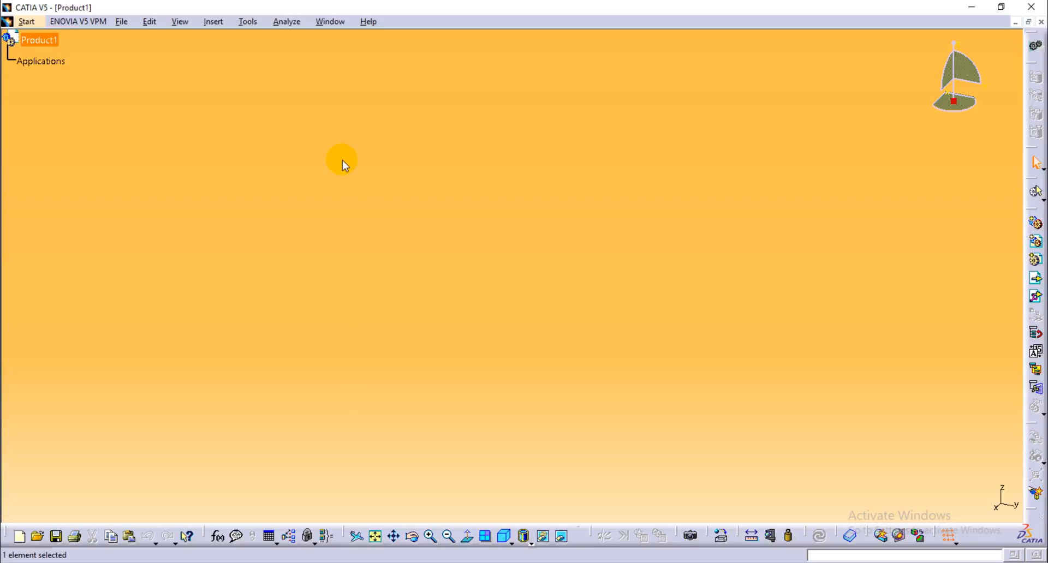
left_click(1041, 21)
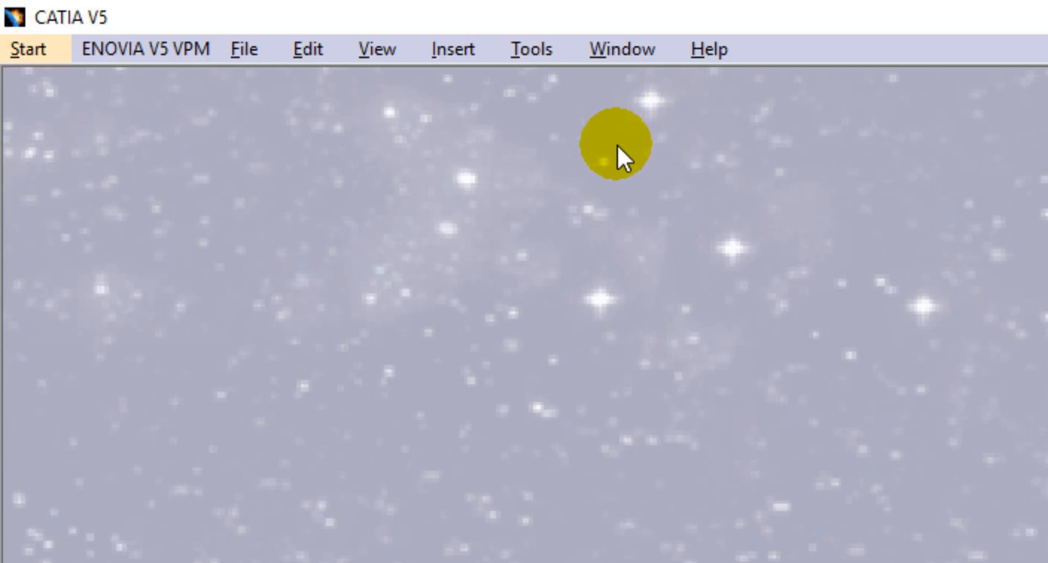
Start a new document of type Part.
left_click(245, 60)
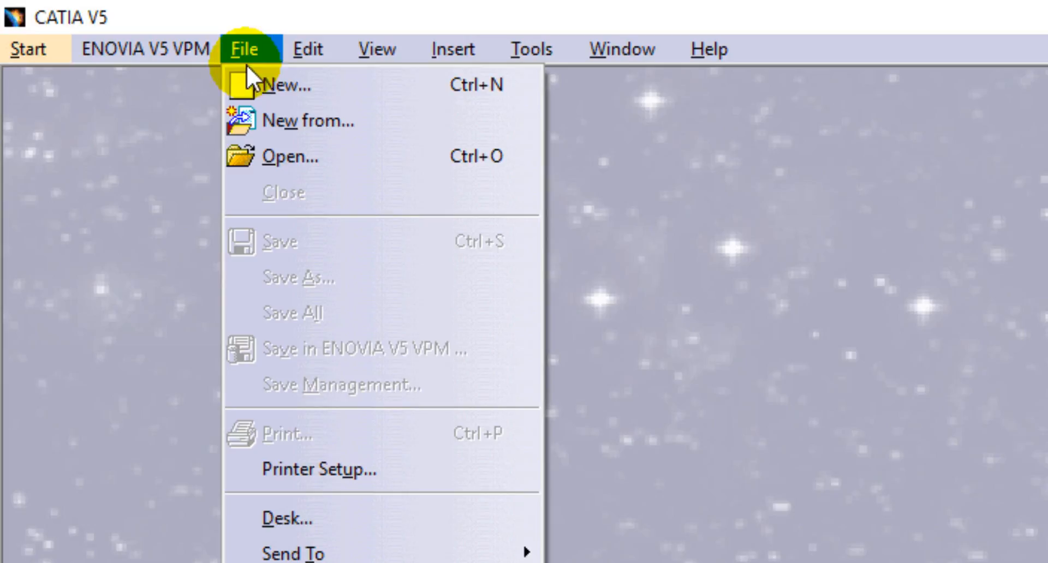
left_click(273, 74)
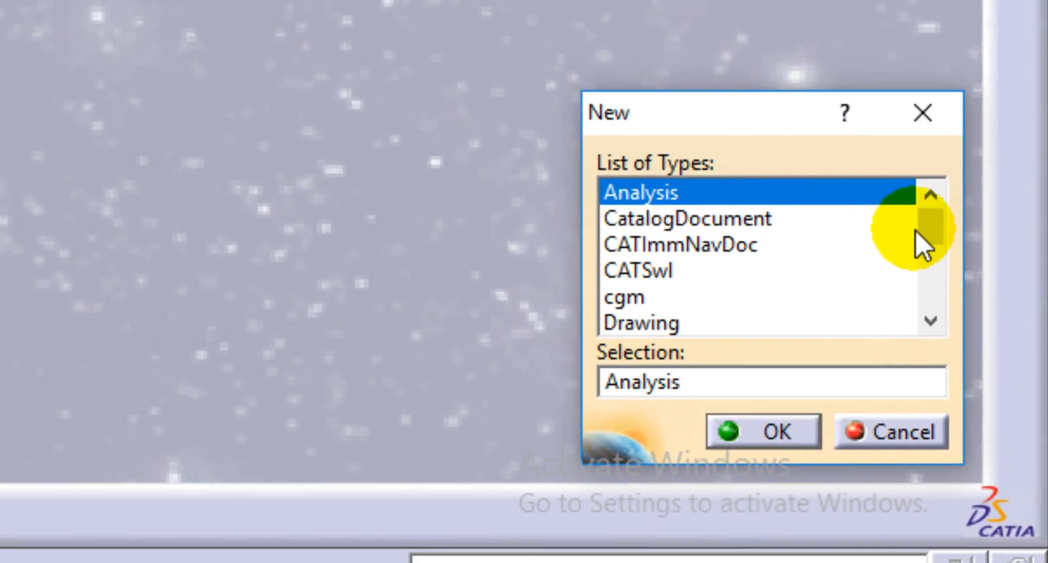
mouse_move(931, 243)
left_mouse_down()
mouse_move(942, 320)
mouse_move(936, 234)
mouse_move(908, 287)
left_mouse_up()
left_click(939, 320)
left_click(931, 321)
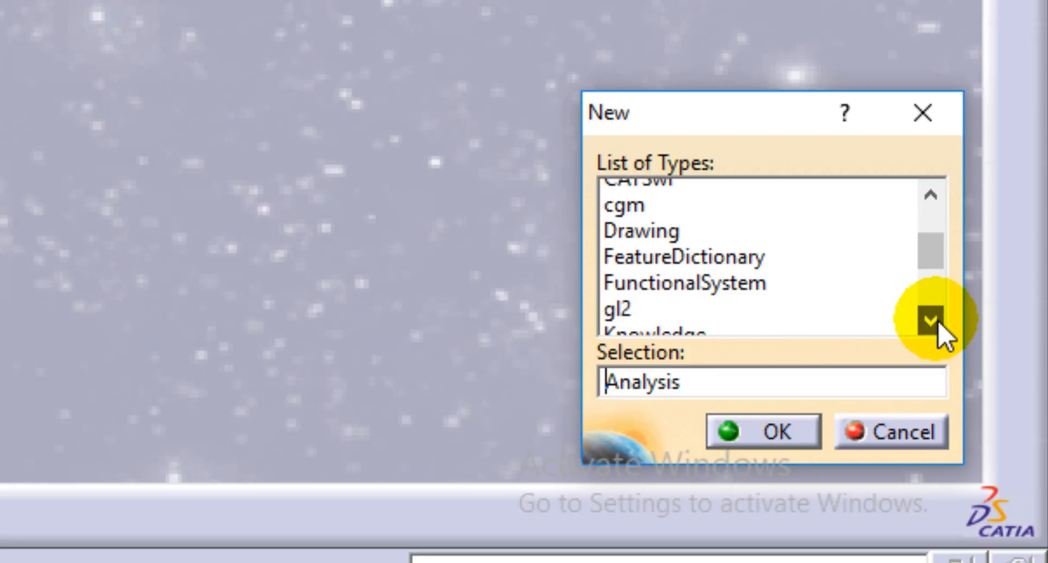
left_click(931, 321)
left_click(931, 321)
left_click(931, 320)
left_click(931, 321)
left_click(931, 321)
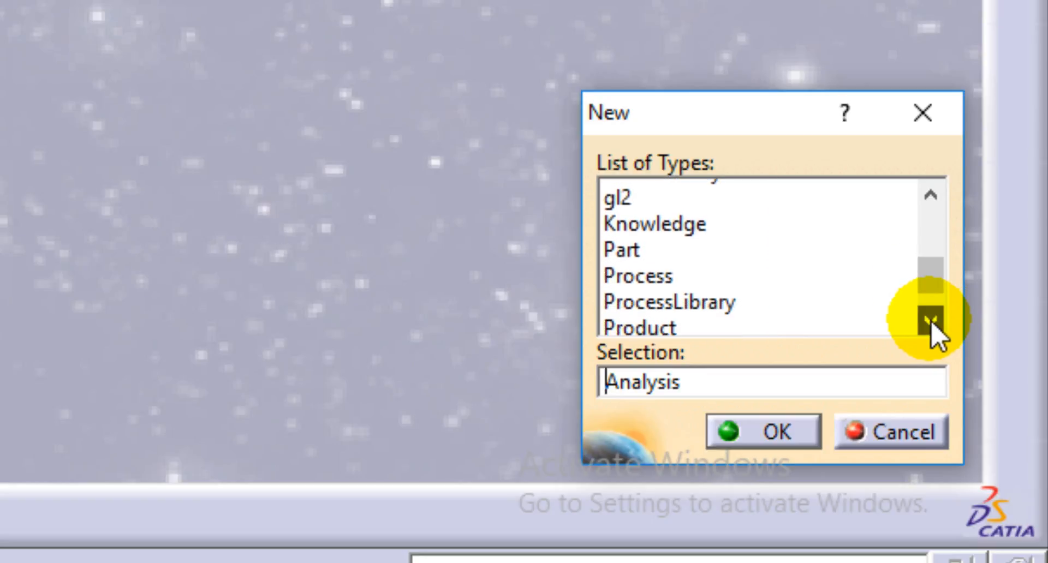
left_click(685, 254)
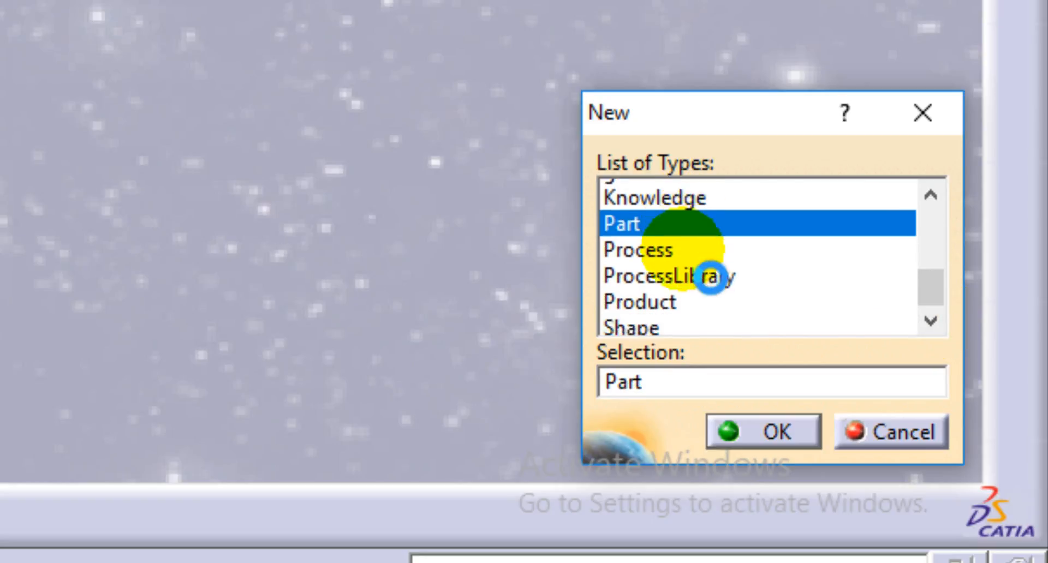
left_click(783, 436)
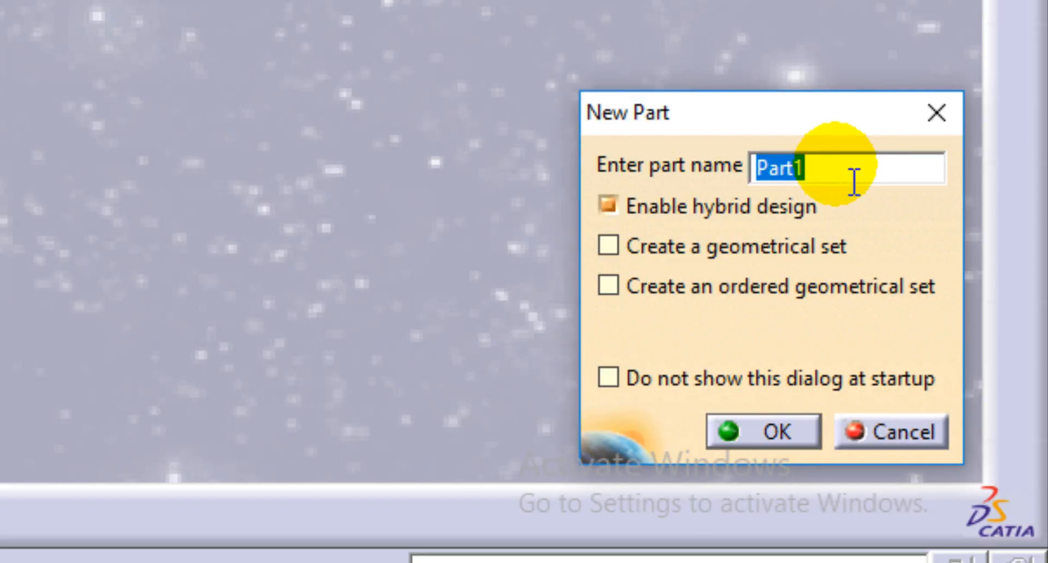
Name the new part Introduction and create it.
type("Into")
key("BackSpace")
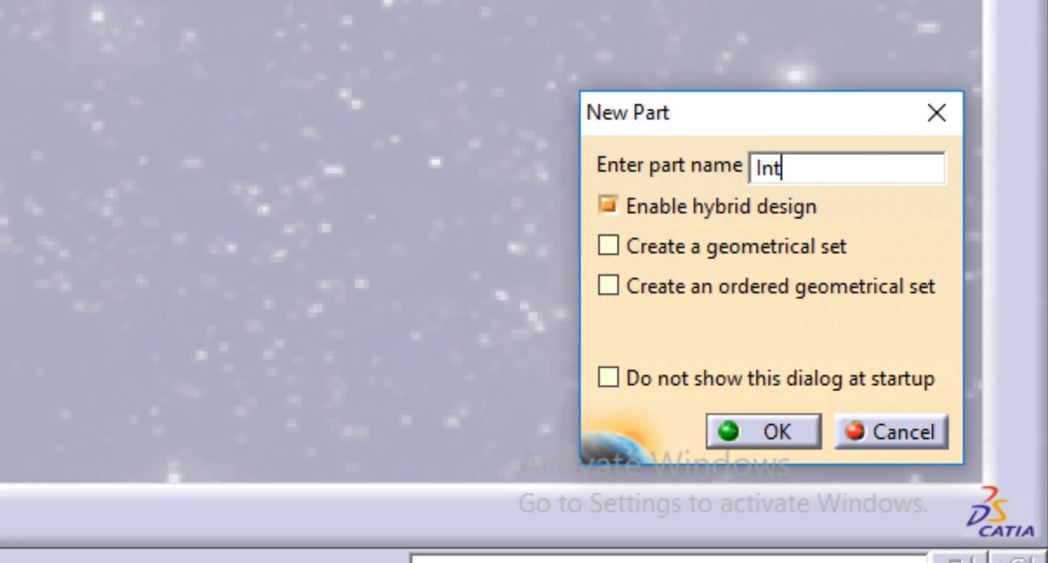
type("roduction")
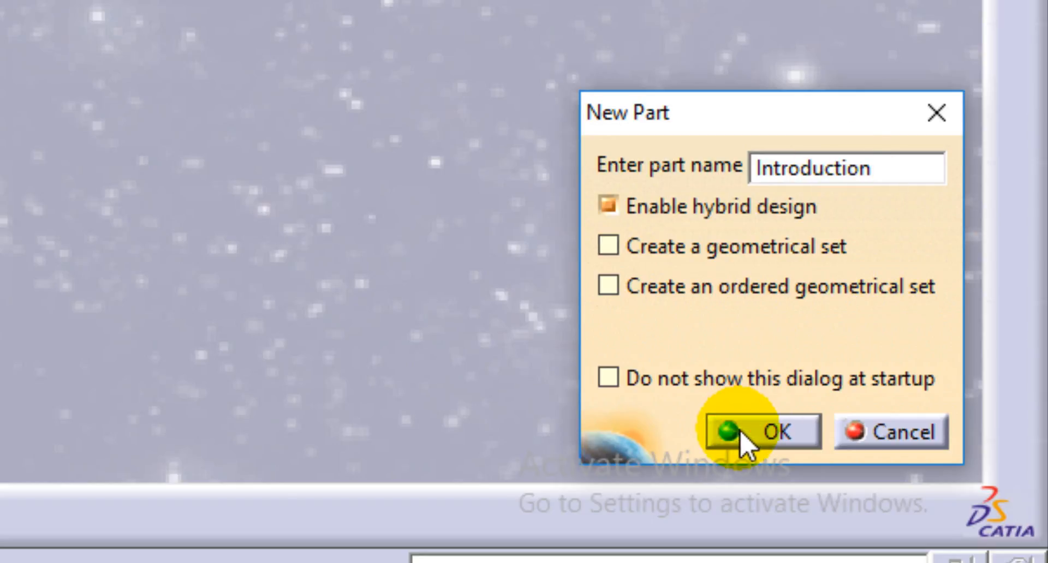
left_click(764, 434)
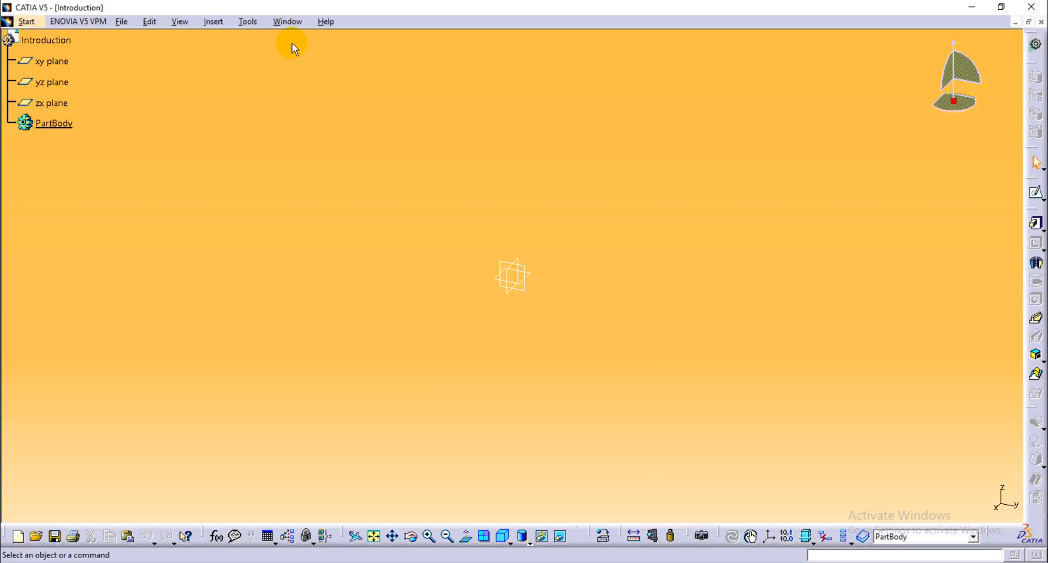
Set the automatic backup interval to 10 minutes in the General options and acknowledge the warning.
left_click(248, 22)
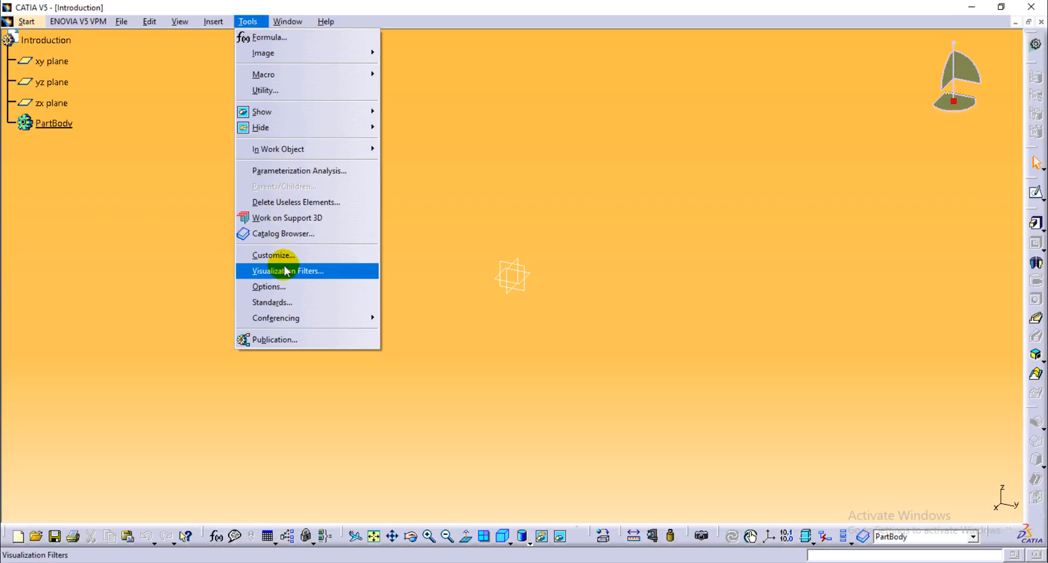
left_click(298, 288)
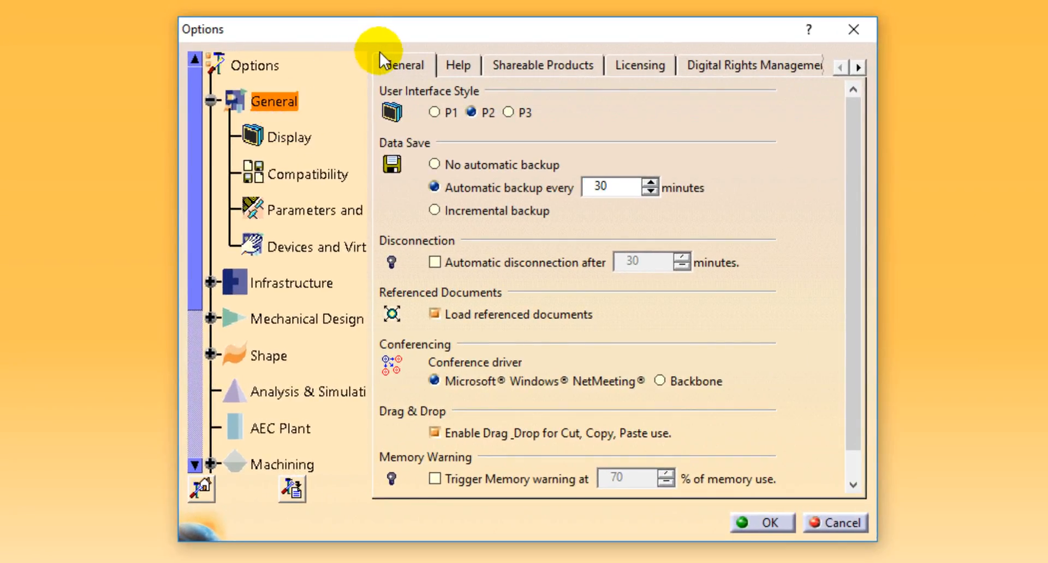
left_click(387, 65)
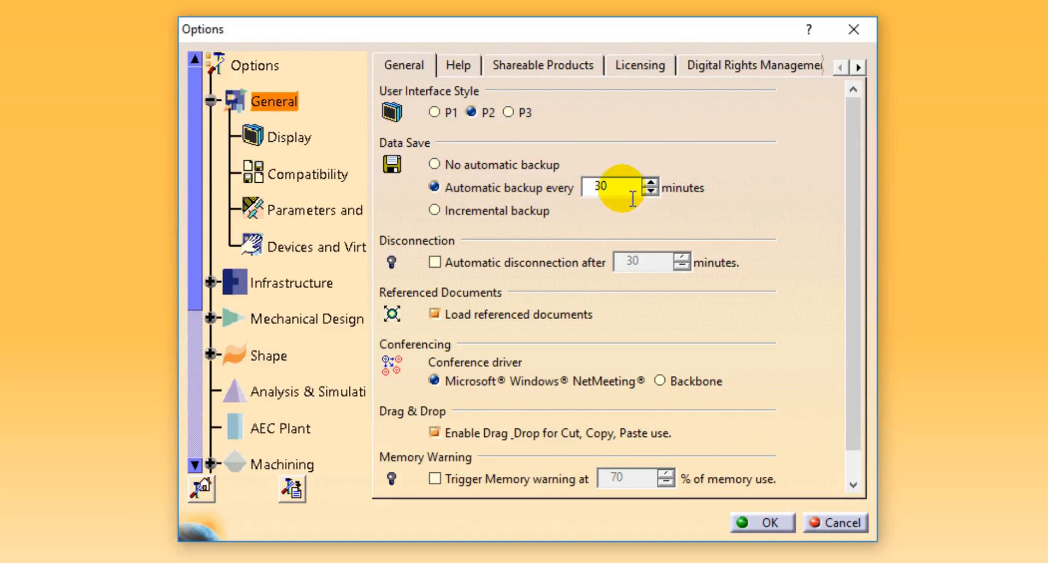
double_click(612, 188)
type("1")
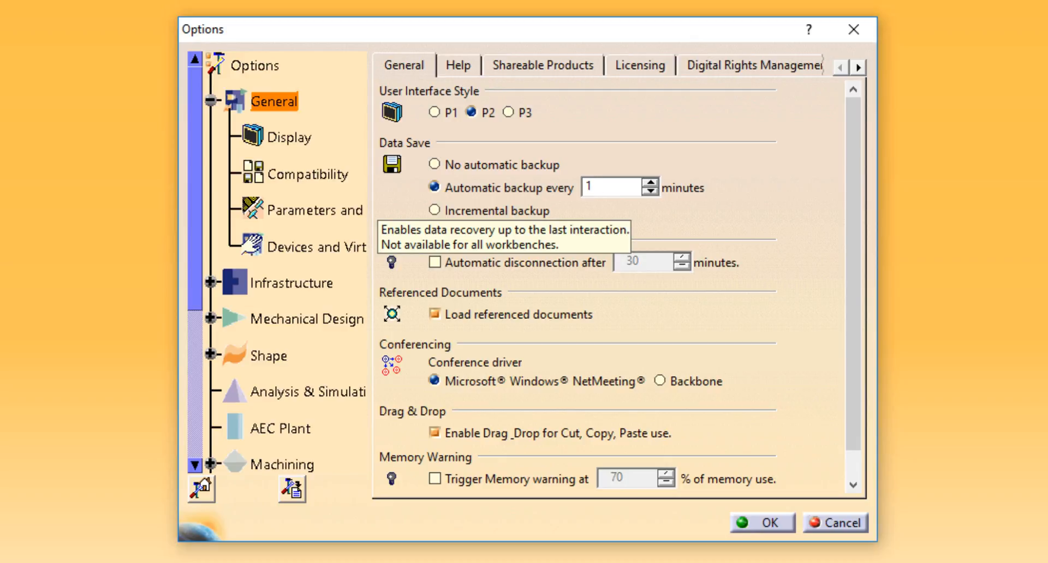
type("0")
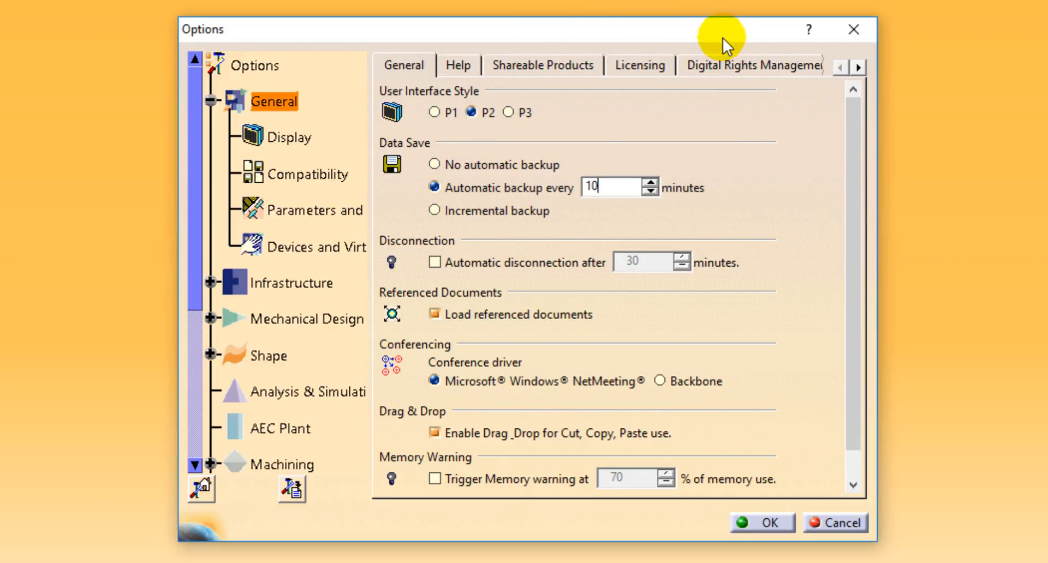
left_click_drag(725, 33, 819, 5)
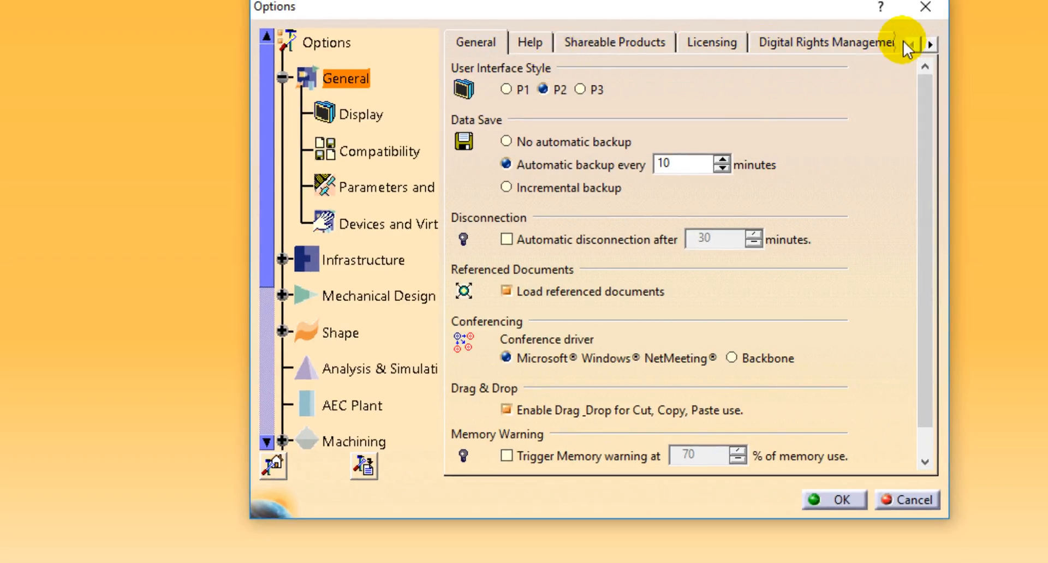
left_click(930, 44)
left_click(930, 44)
left_click(930, 44)
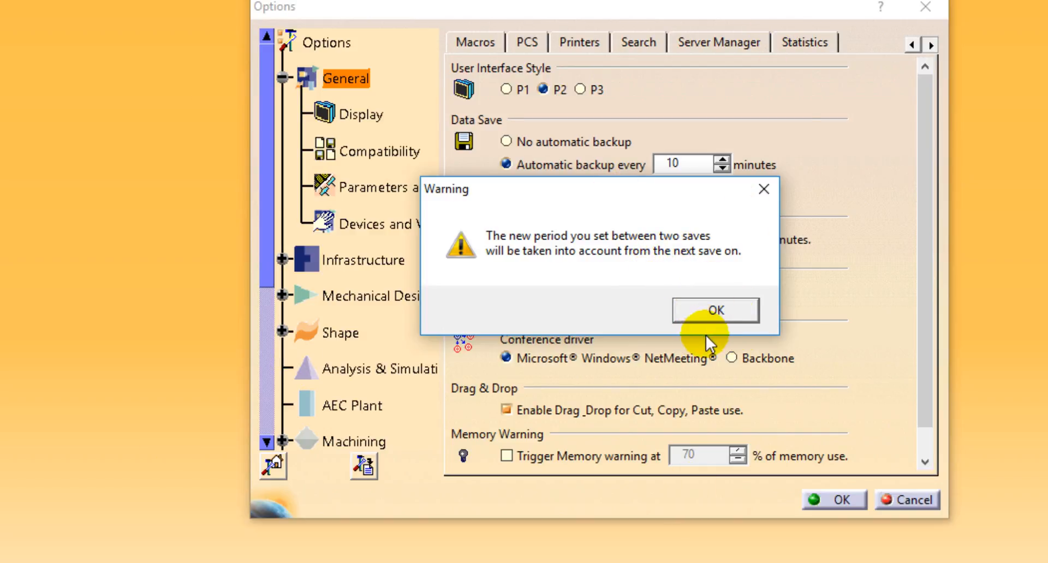
left_click(713, 313)
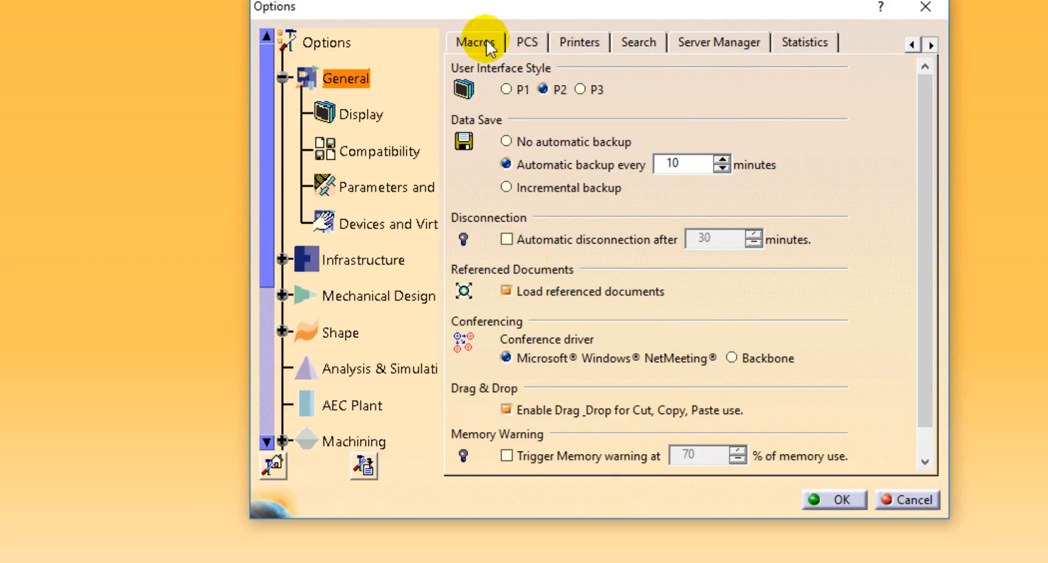
Set the display's background color to dark blue in the visualization options and apply it.
left_click(352, 118)
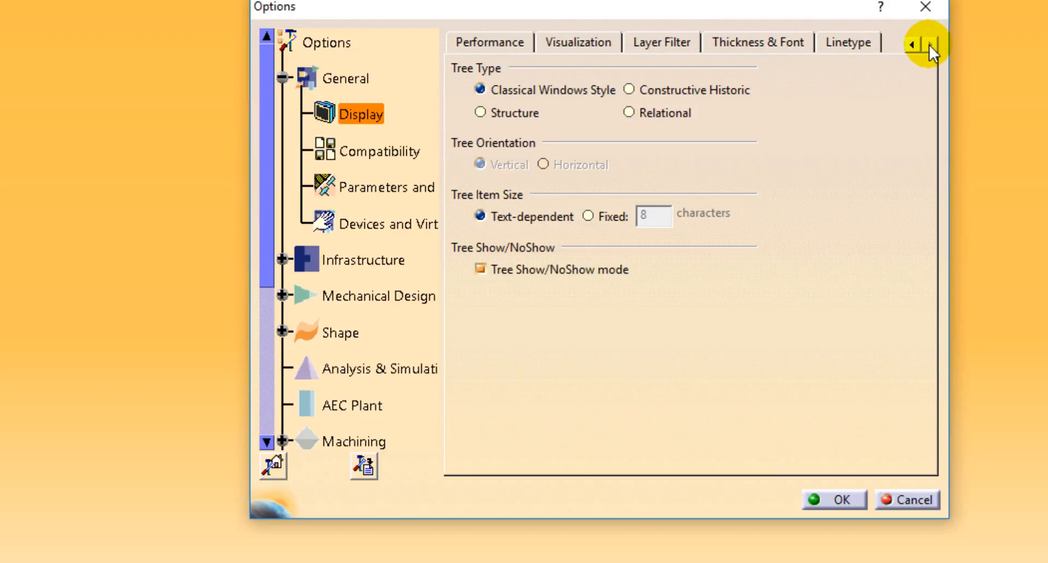
left_click(909, 45)
left_click(907, 47)
left_click(907, 47)
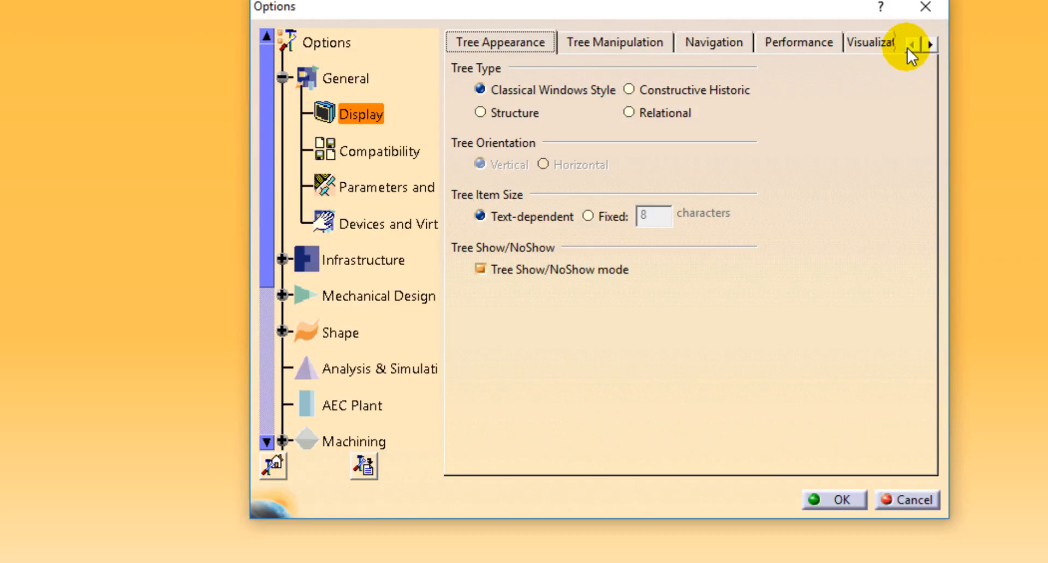
left_click(878, 43)
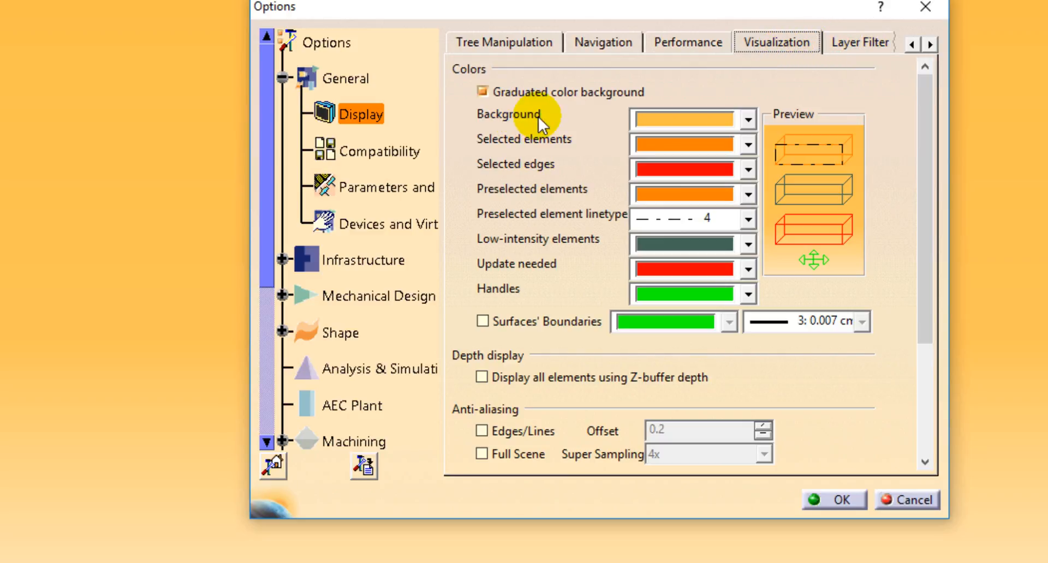
left_click(746, 121)
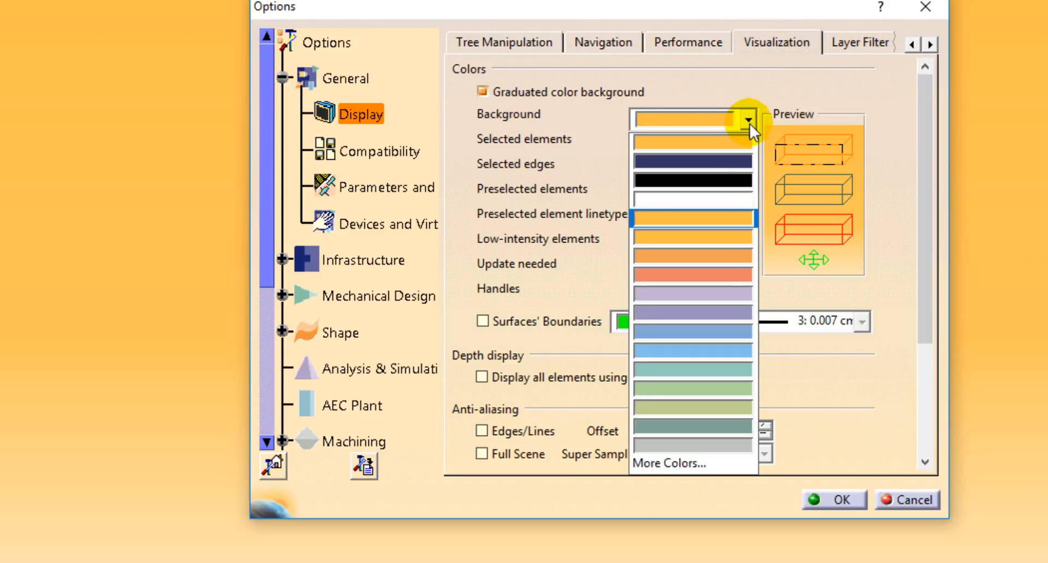
left_click(740, 173)
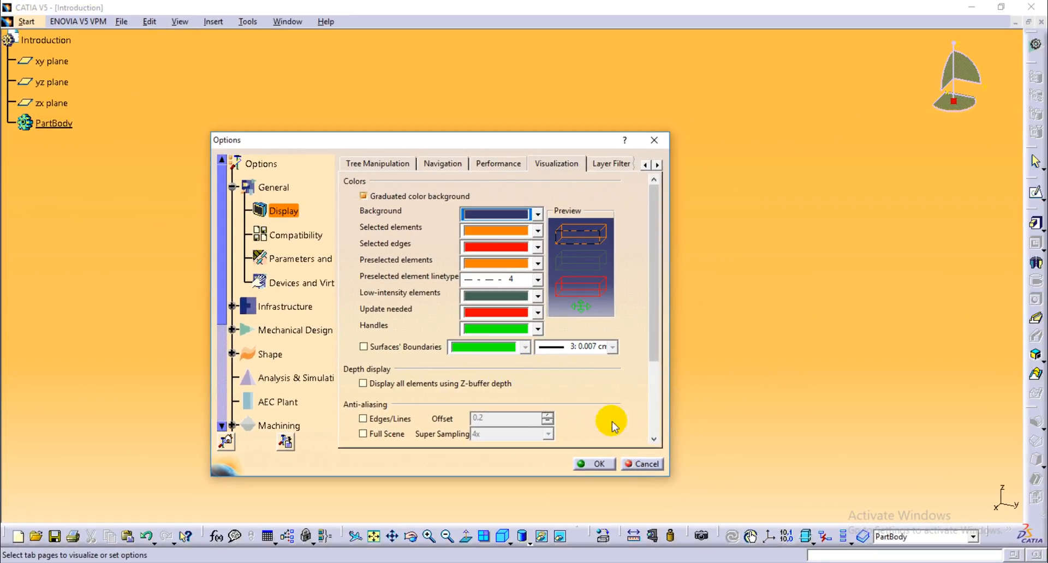
left_click(596, 464)
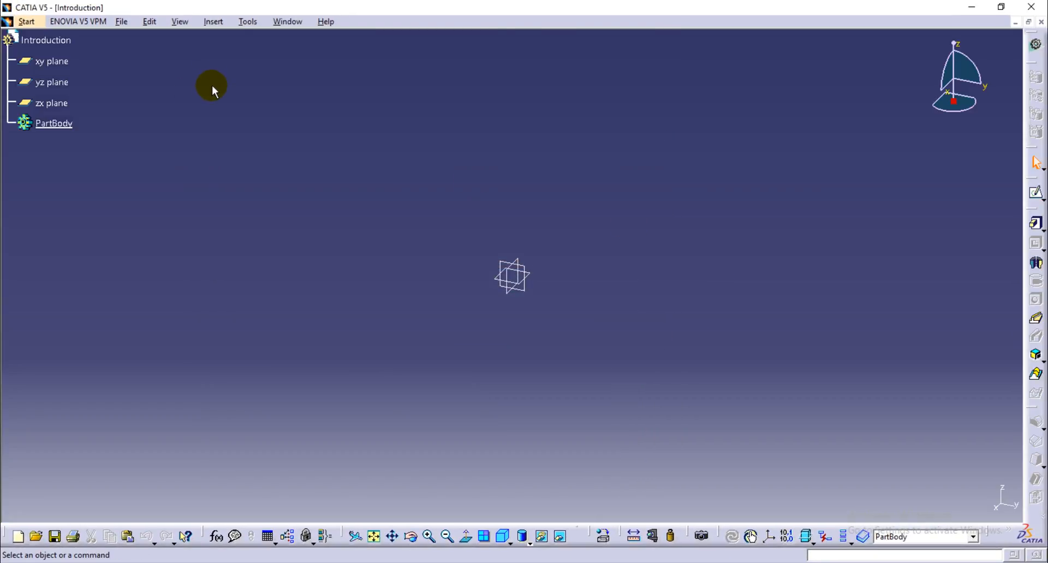
Set the length unit to Millimeter (mm) in the parameters and measure options.
left_click(246, 23)
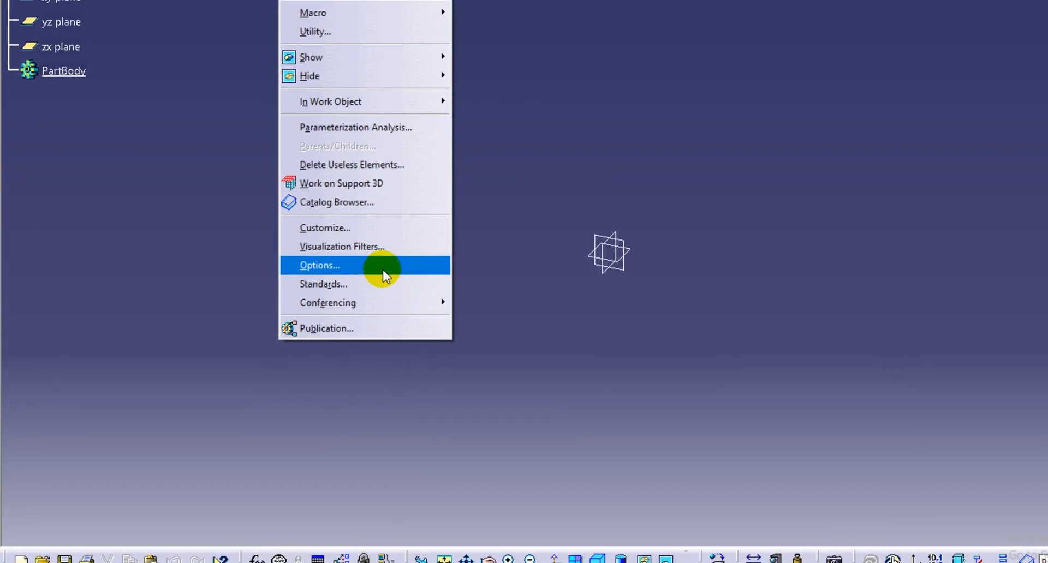
left_click(382, 269)
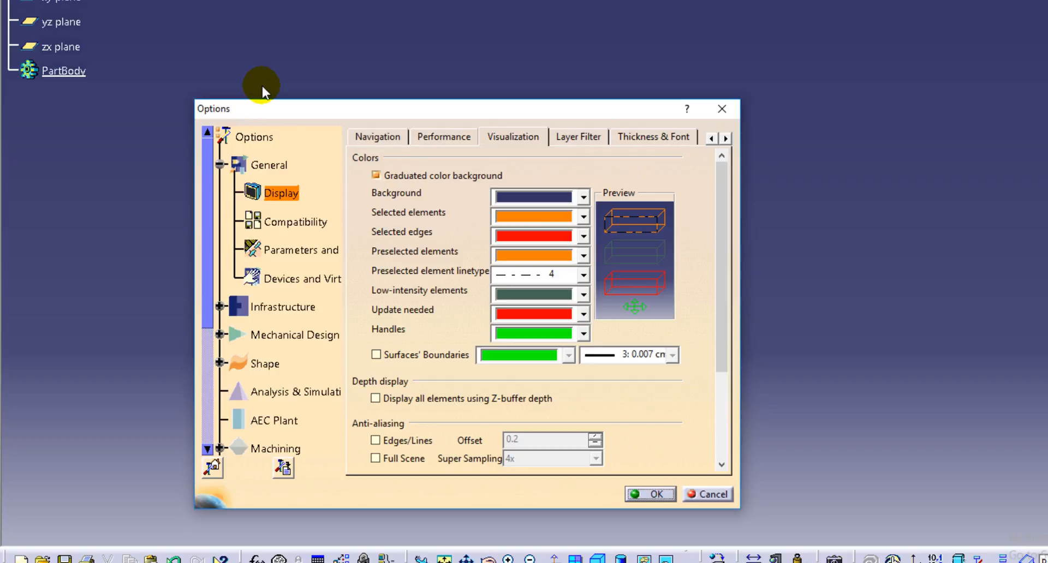
left_click(323, 256)
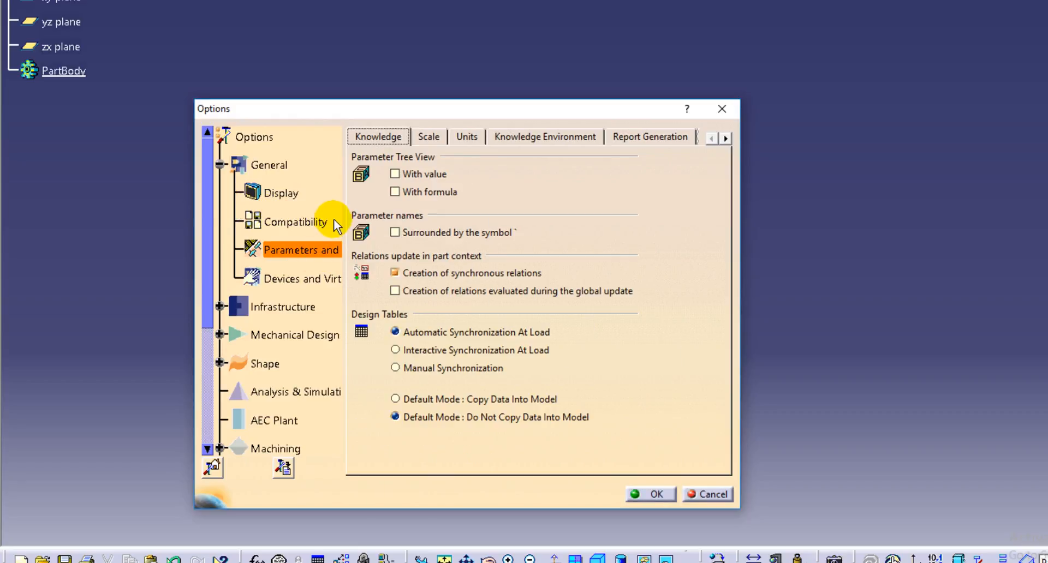
left_click(466, 136)
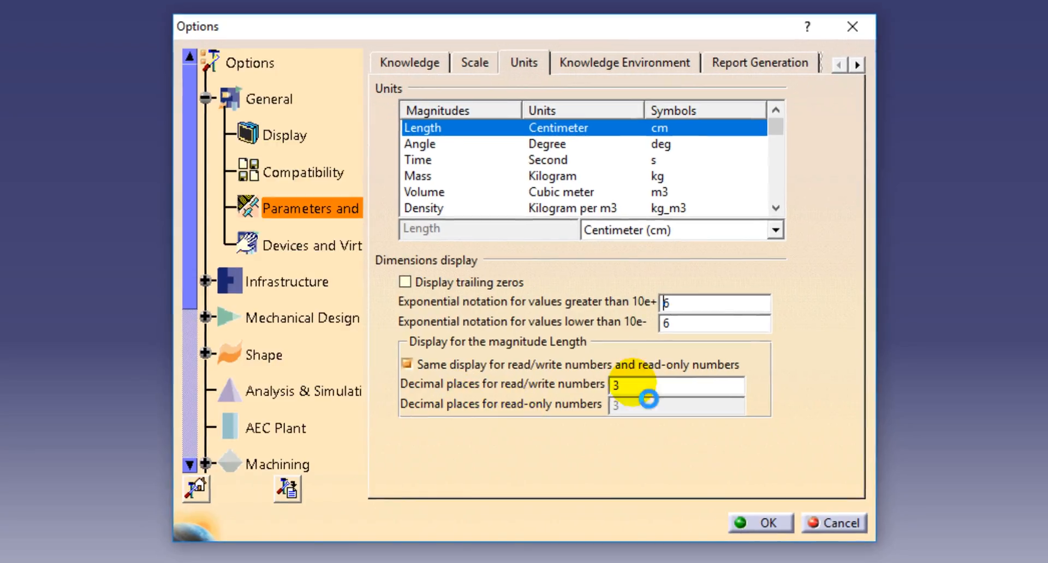
left_click(775, 230)
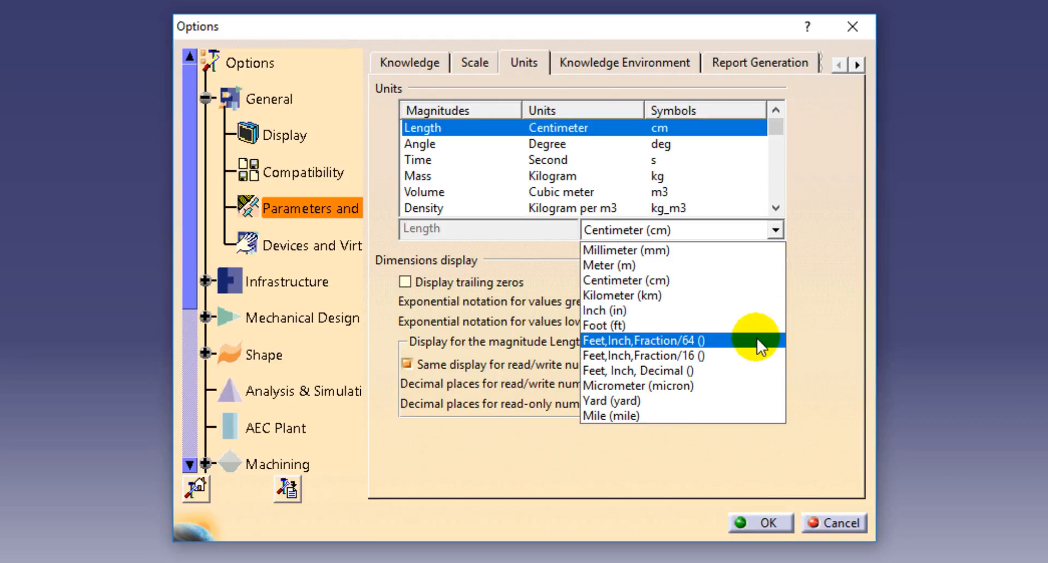
left_click(708, 251)
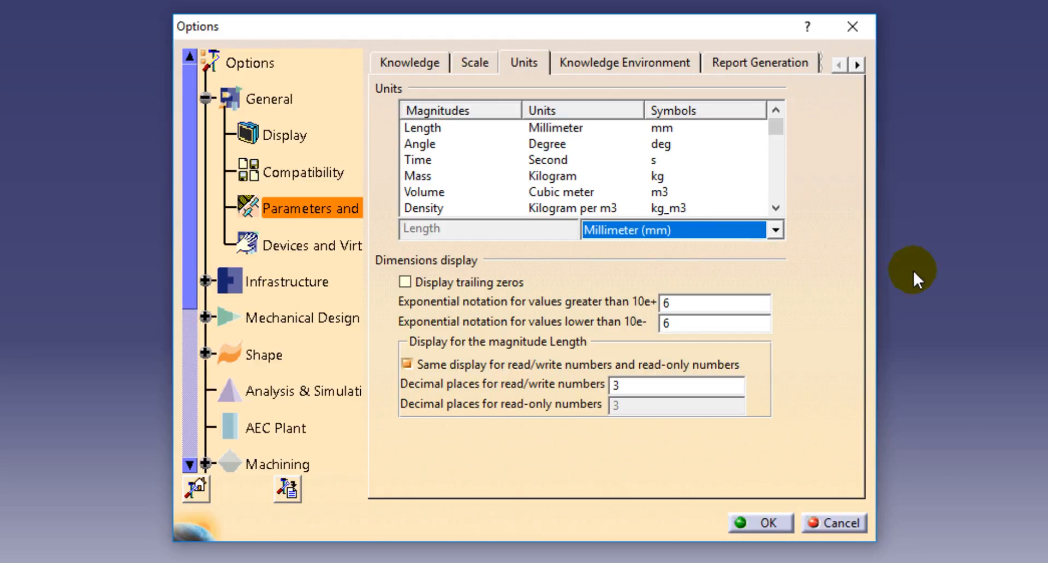
Try Meter (m) and Centimeter (cm) as the length unit.
left_click(774, 230)
left_click(701, 264)
left_click(753, 236)
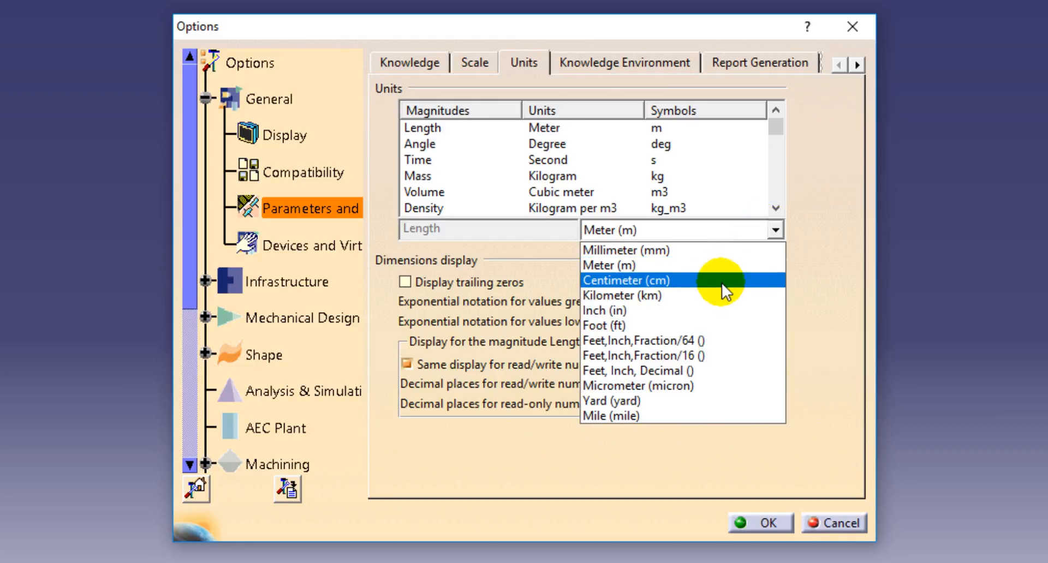
left_click(731, 280)
Return the length unit to Millimeter (mm) and apply the options.
left_click(774, 233)
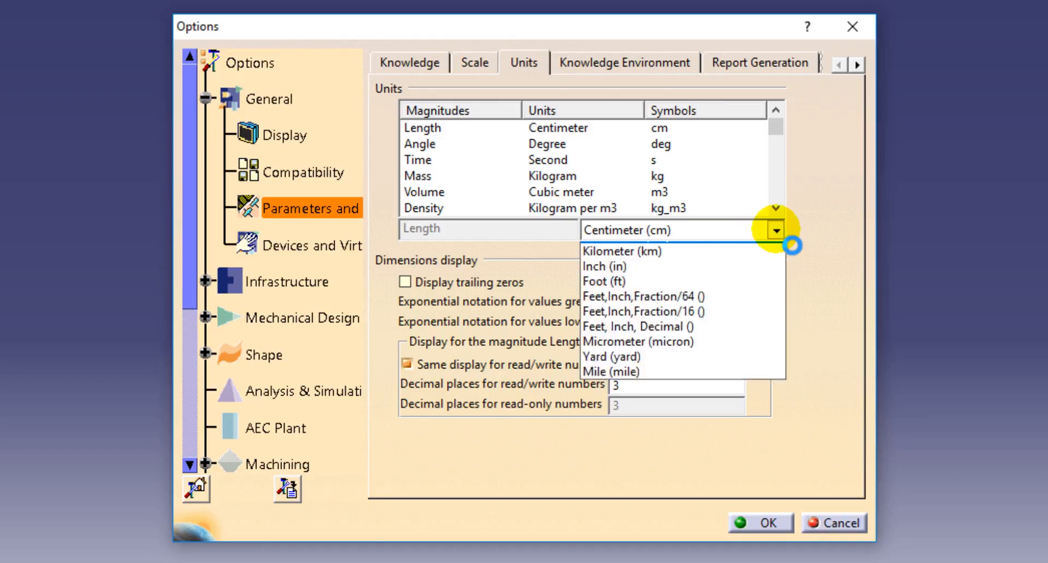
scroll(767, 250, "up", 1)
left_click(763, 249)
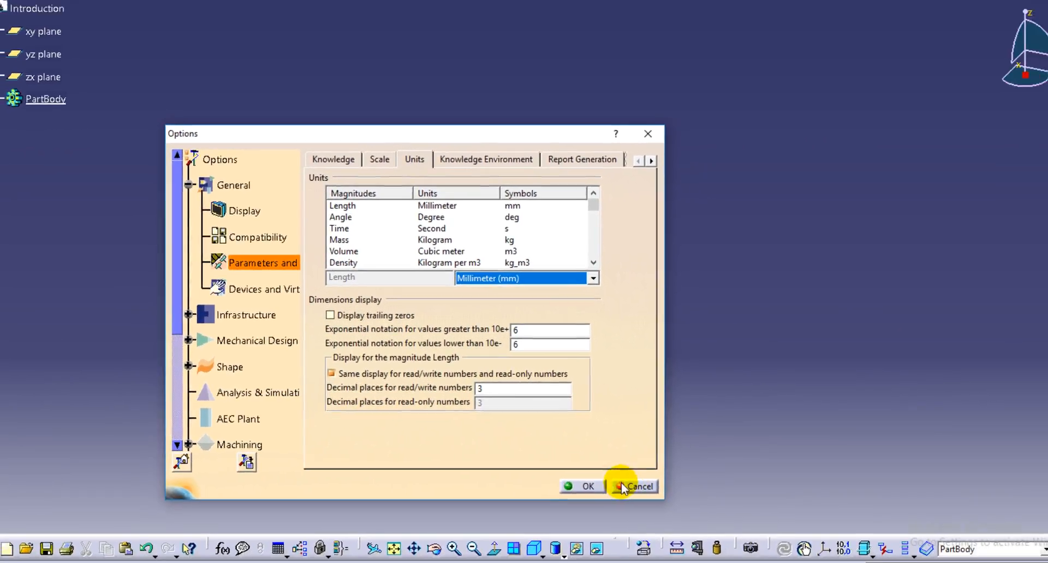
left_click(771, 524)
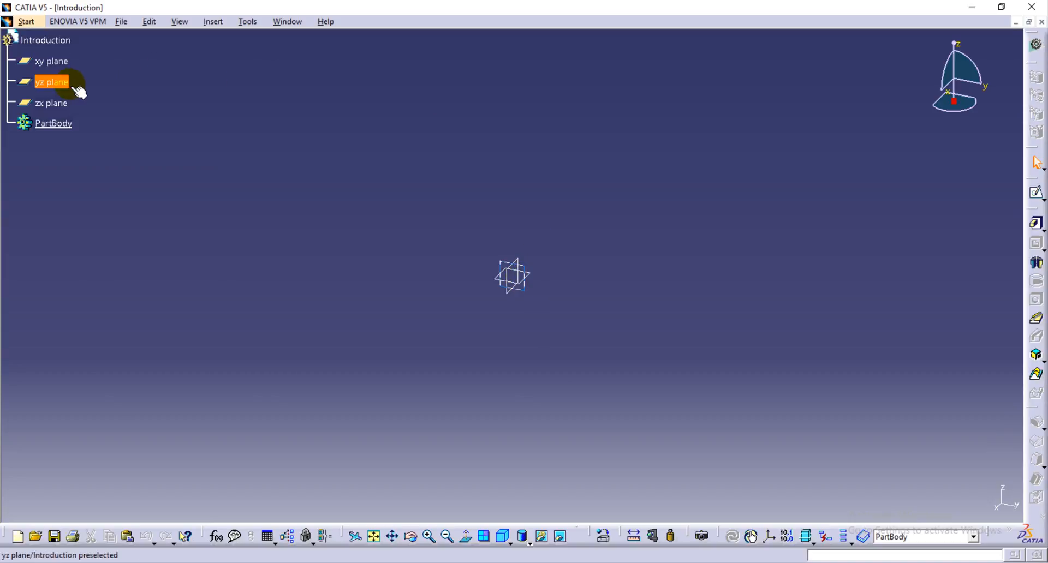
Highlight the xy plane from its geometry in the 3D view and clear the selection.
left_click(537, 279)
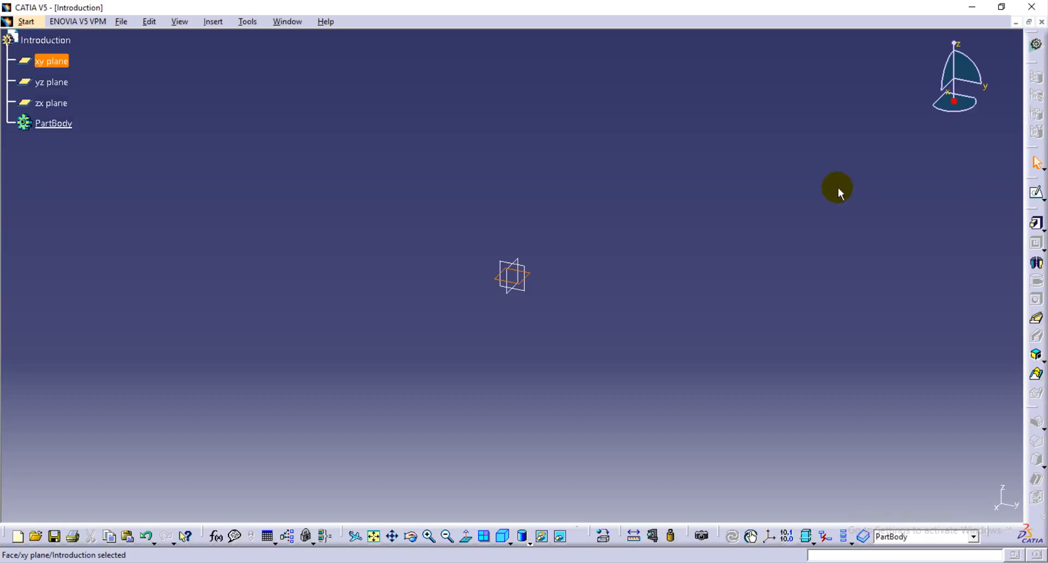
left_click(657, 175)
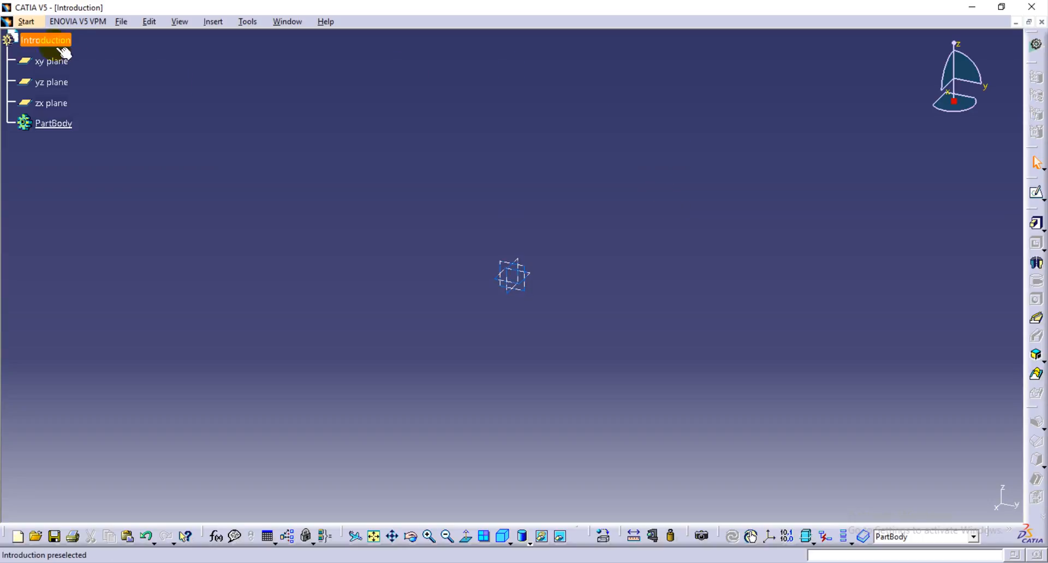
Start the Assembly Design workbench with a new product document.
left_click(26, 21)
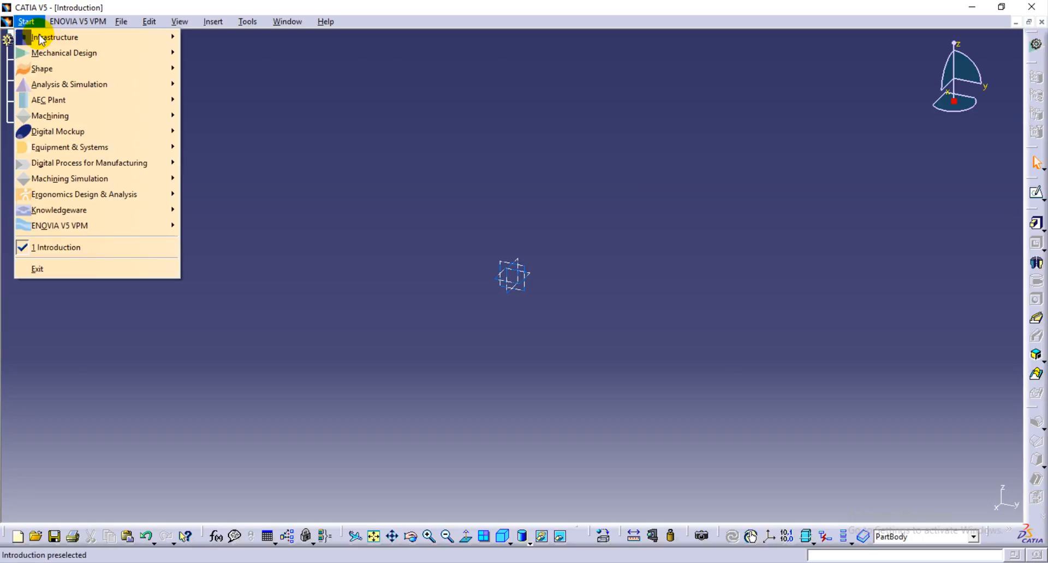
mouse_move(66, 47)
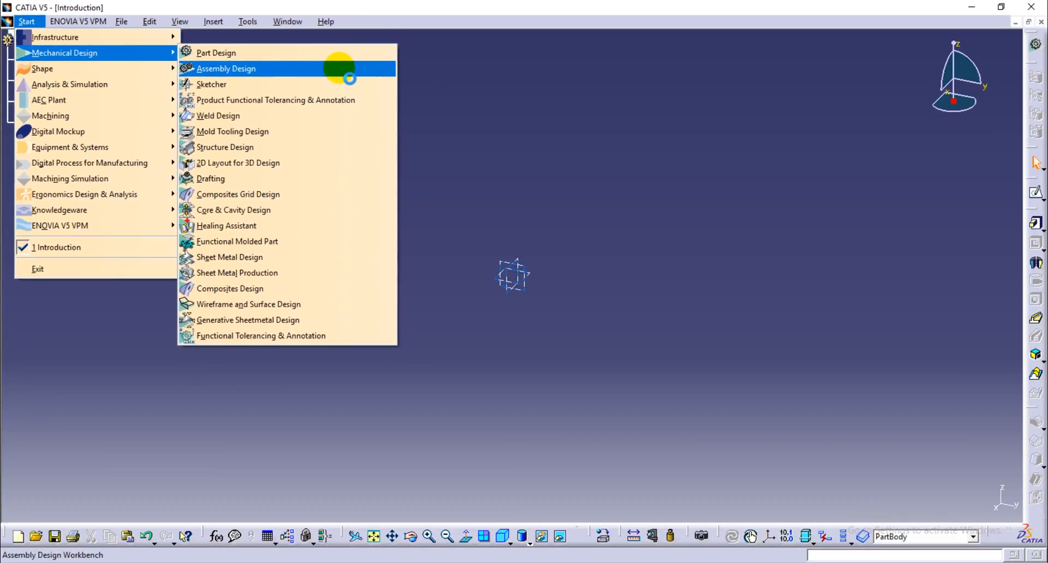
left_click(611, 94)
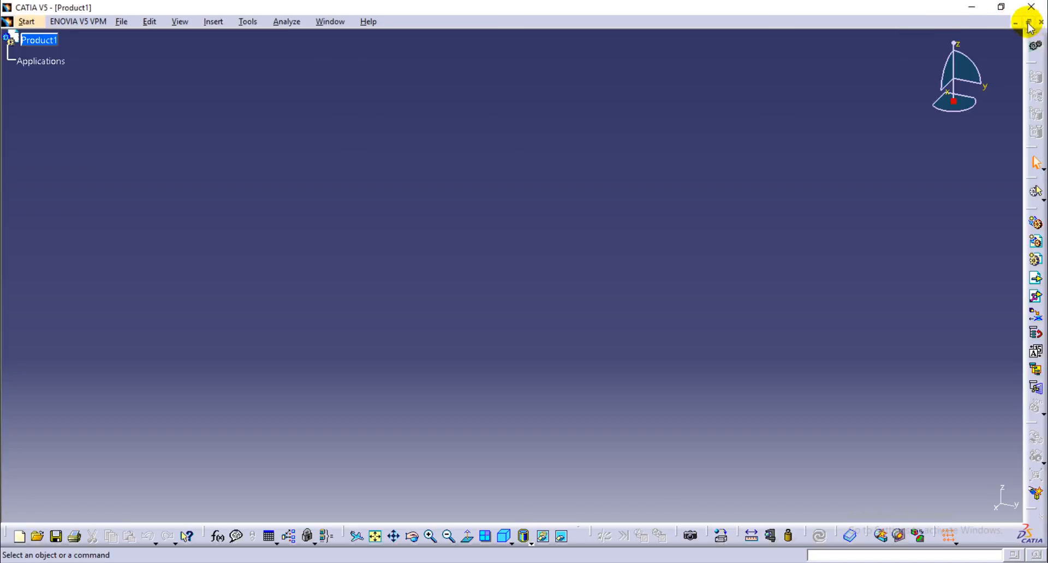
Restore the document windows to floating size and alternate between the part and product to compare their workbench tools.
left_click(1029, 22)
left_click_drag(761, 70, 692, 170)
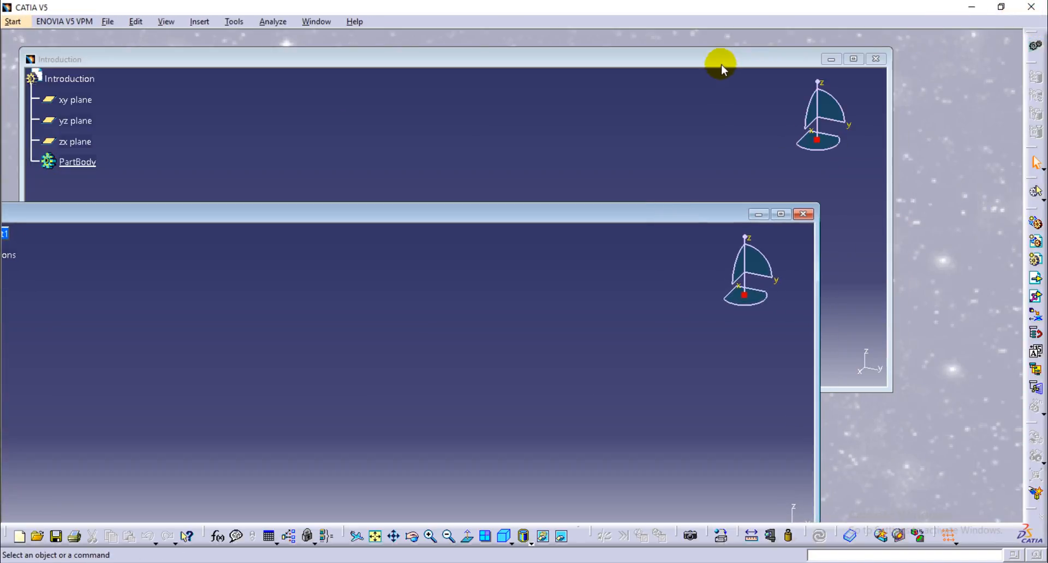
left_click(696, 63)
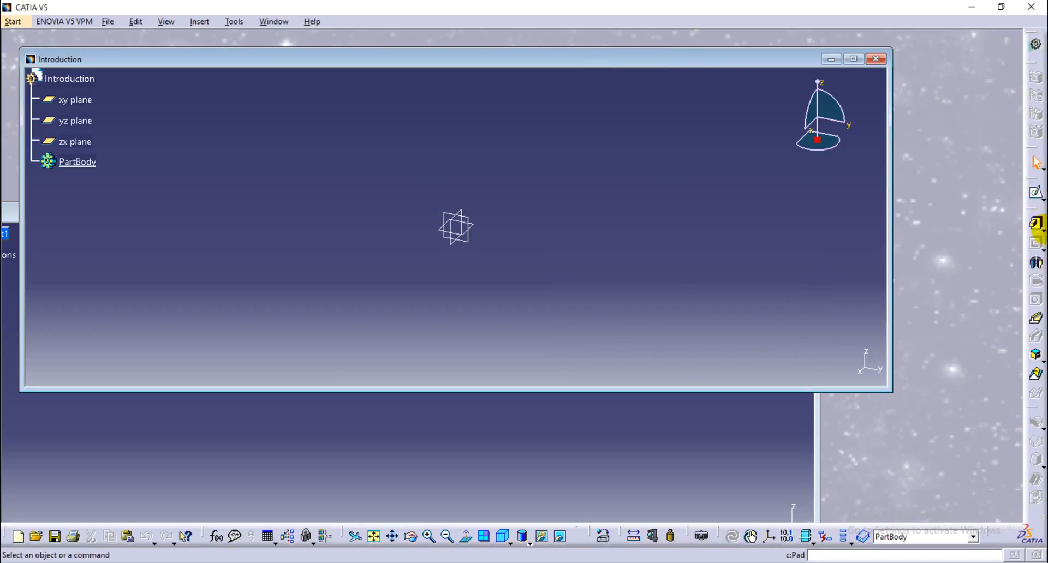
left_click(751, 456)
left_click_drag(652, 218, 829, 78)
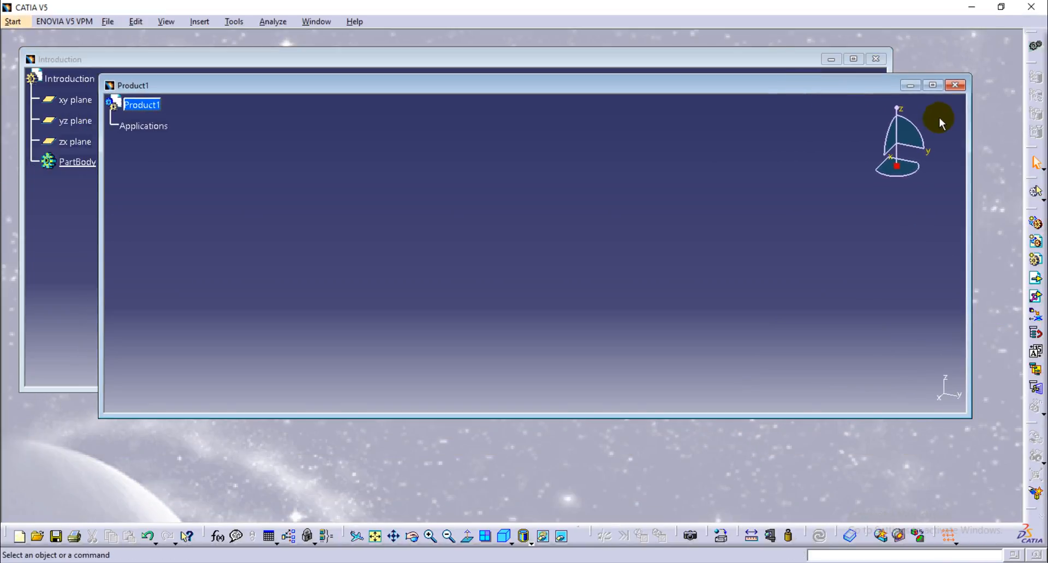
left_click(17, 27)
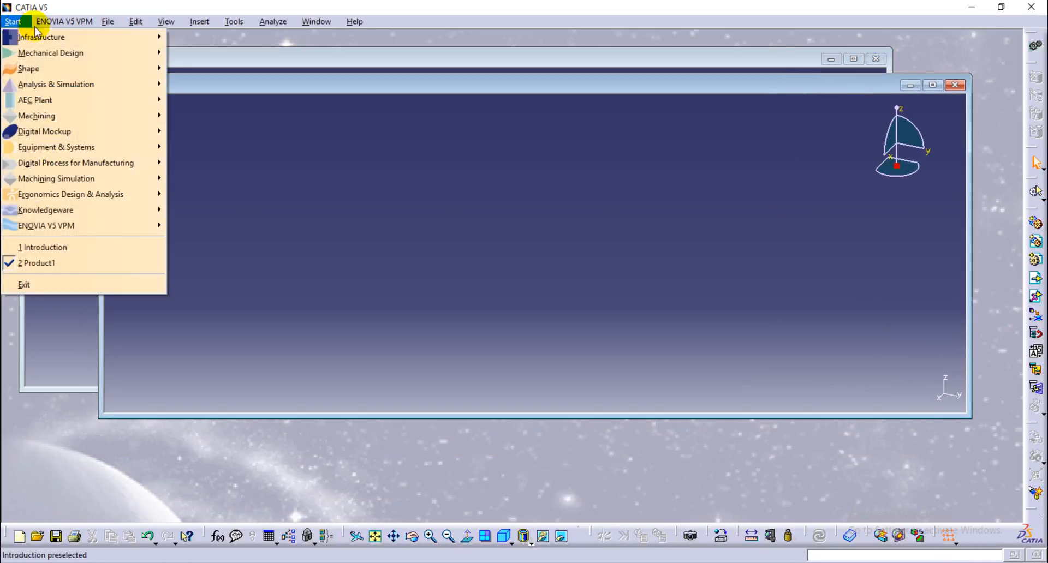
mouse_move(30, 52)
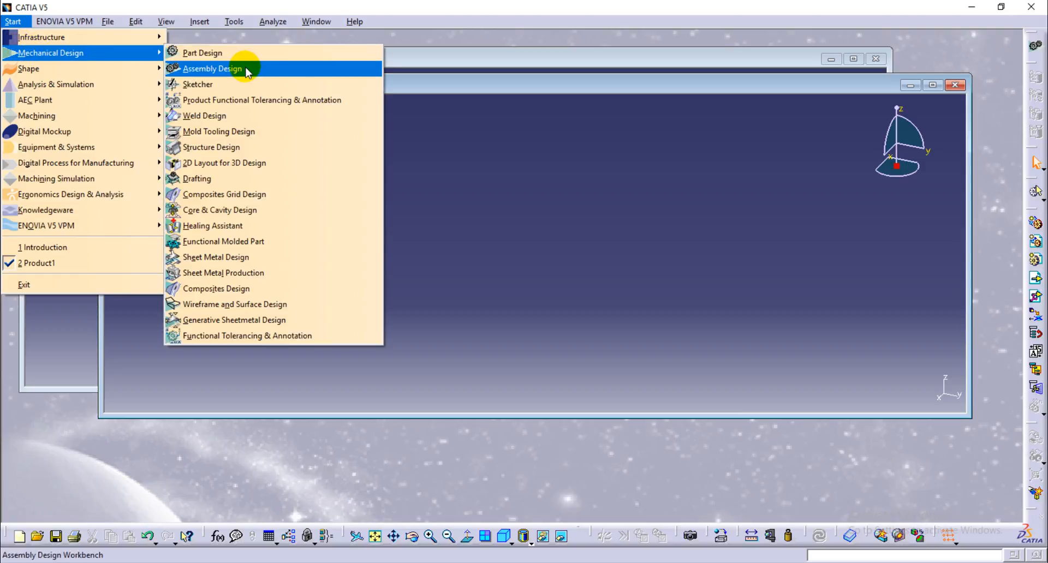
left_click(282, 263)
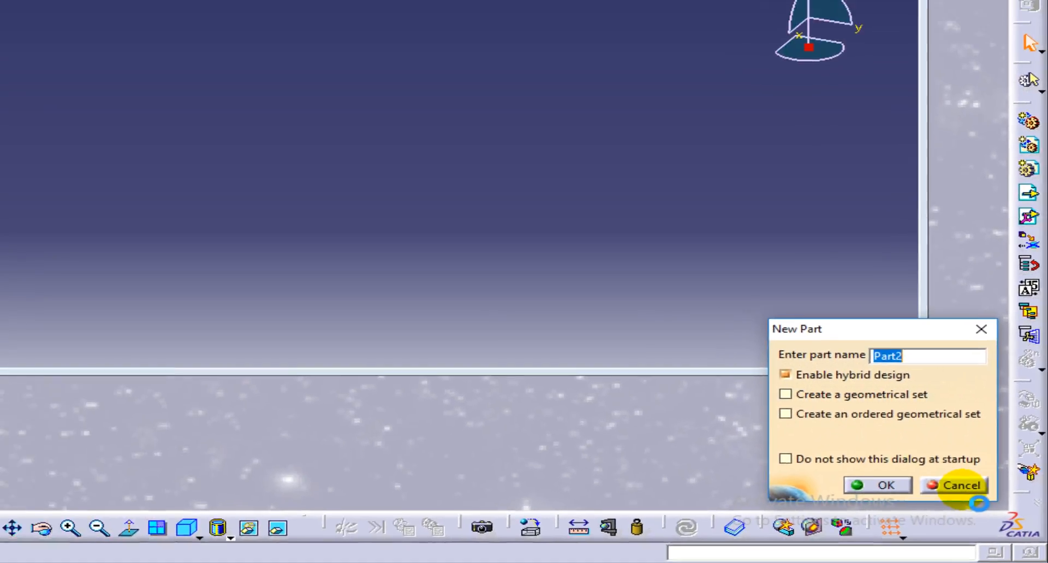
left_click(873, 457)
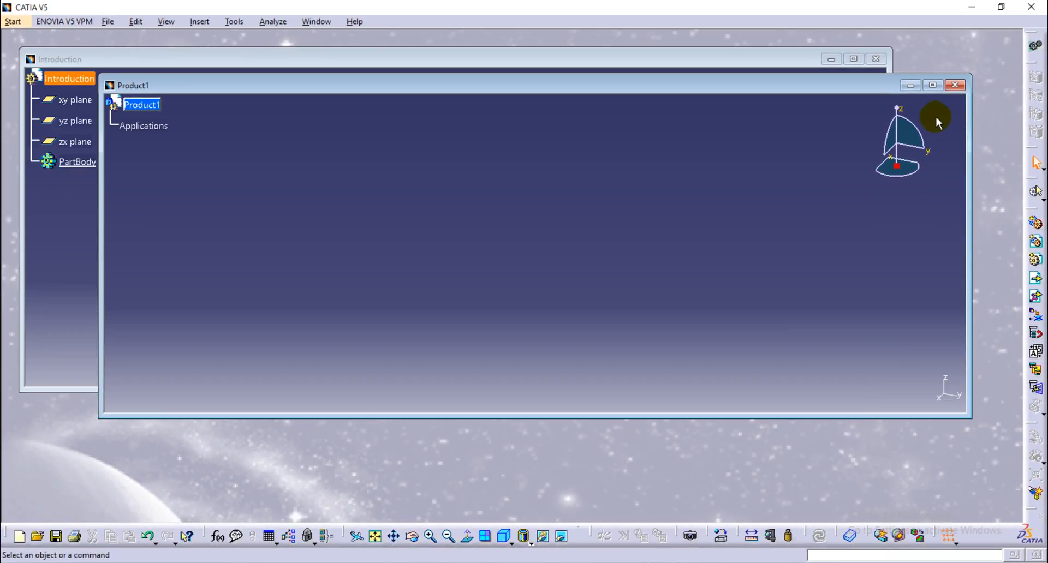
Close the product document and maximize the Introduction part window.
left_click(952, 86)
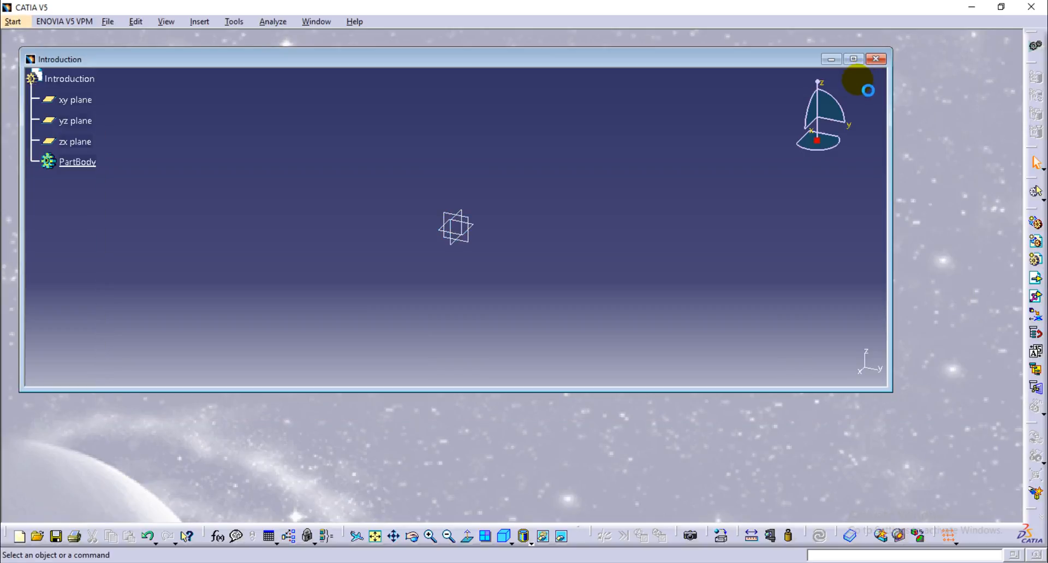
left_click(853, 59)
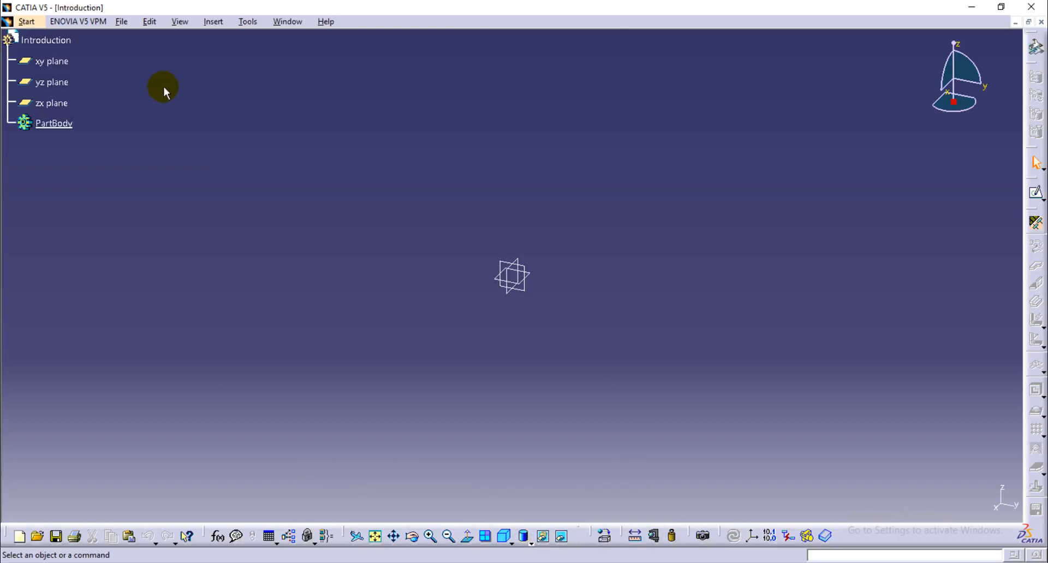
Open a new sketch on the xy plane.
left_click(72, 63)
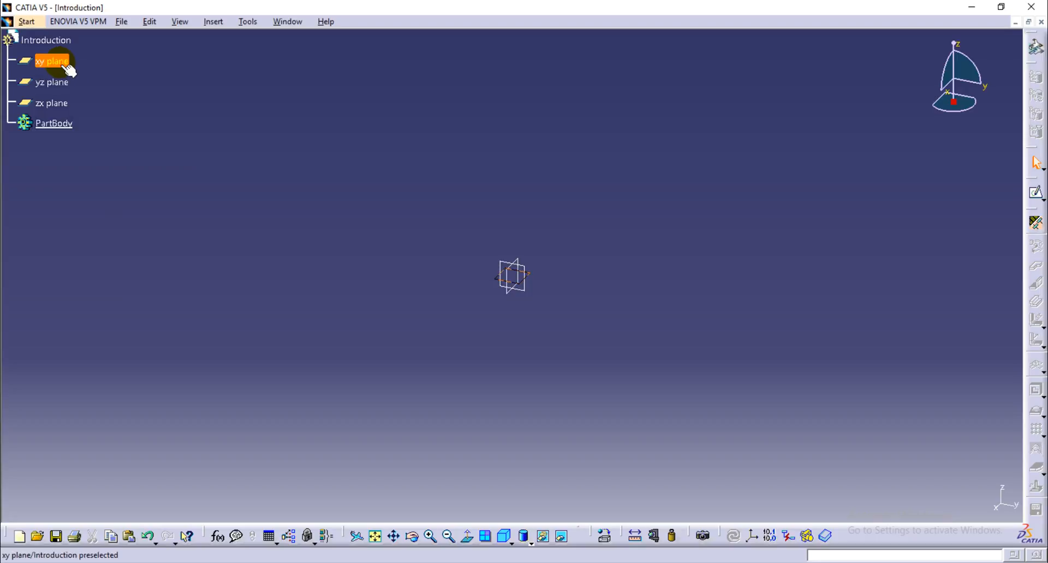
left_click(1035, 192)
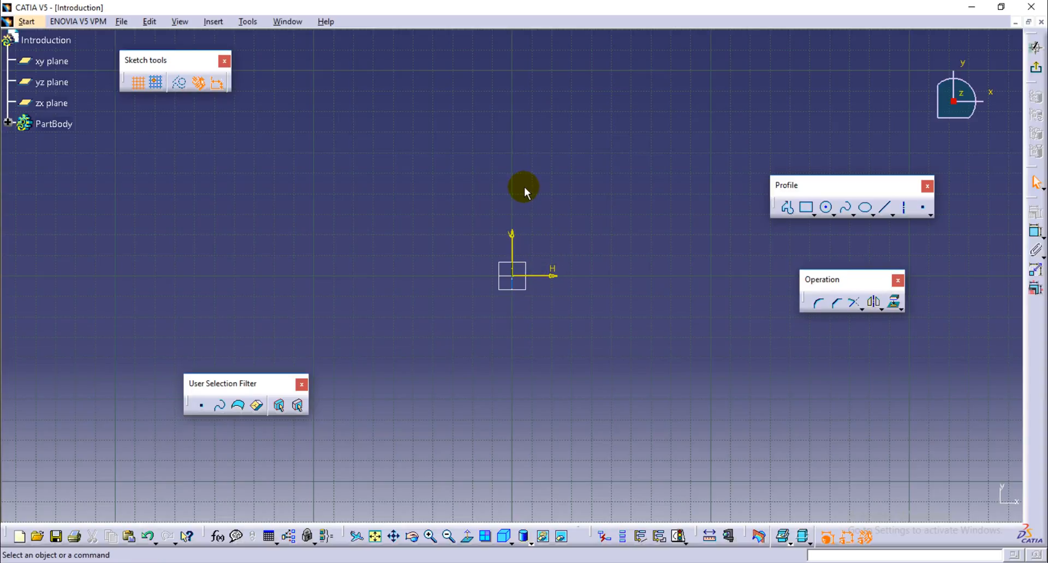
Reposition the floating Profile and Sketch tools toolbars and hide the Sketcher grid.
left_click_drag(791, 182, 759, 182)
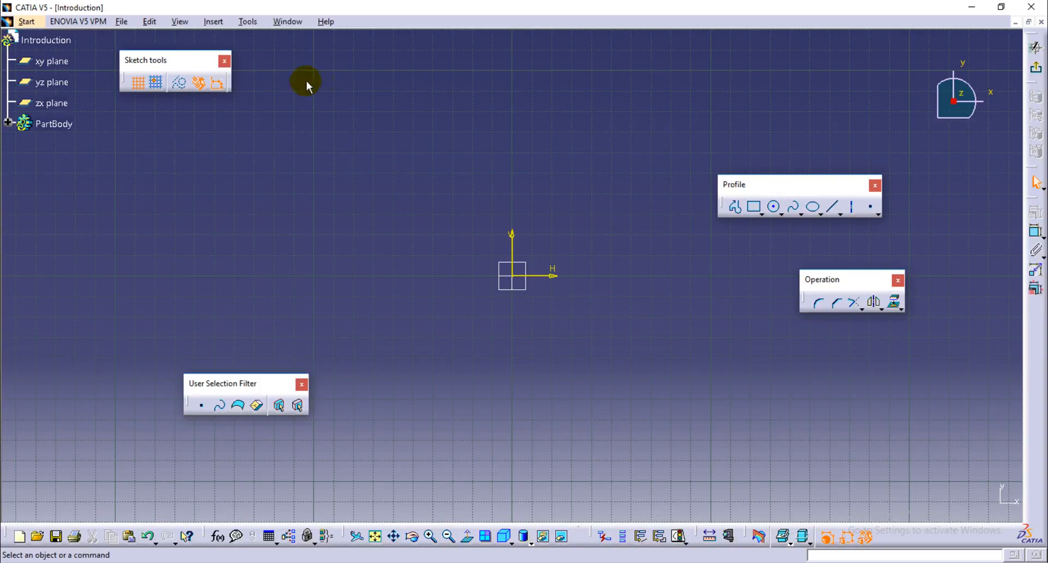
mouse_move(189, 59)
left_mouse_down()
mouse_move(256, 223)
mouse_move(265, 198)
left_mouse_up()
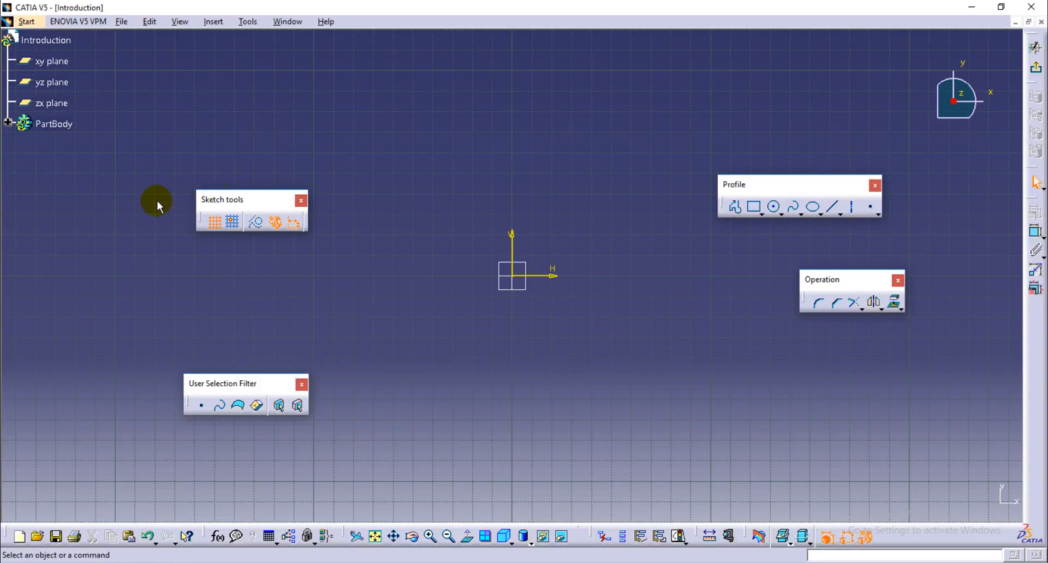
left_click(215, 223)
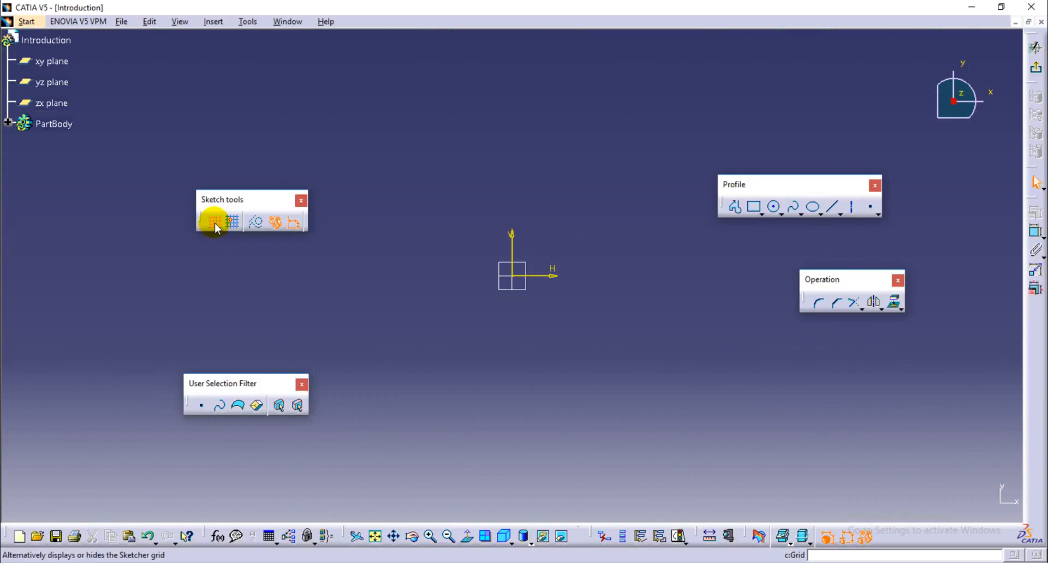
Display the Sketcher grid again and reposition the floating Sketch tools toolbar.
left_click(215, 223)
left_click_drag(250, 201, 223, 226)
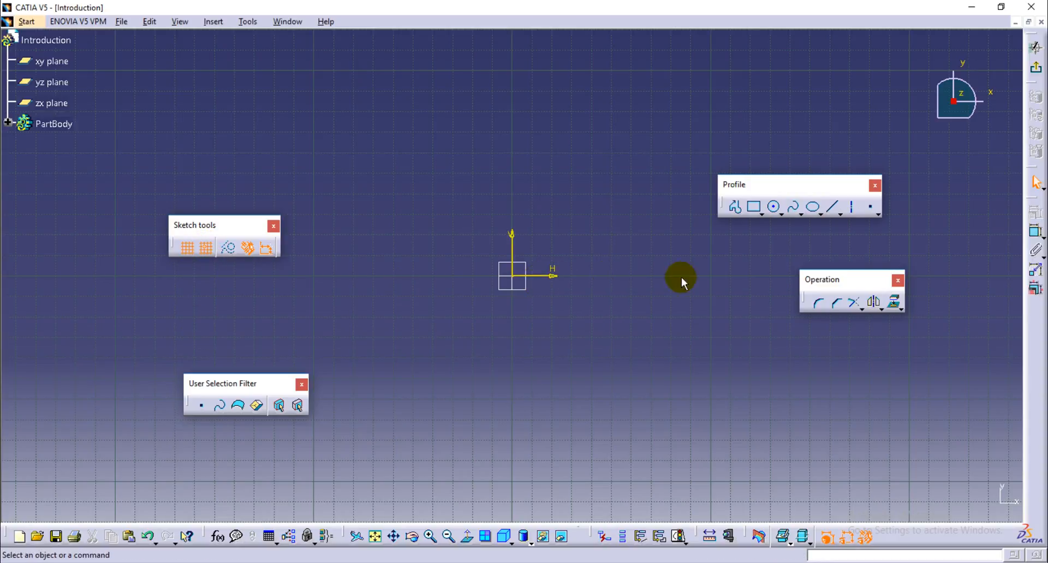
Move the Sketch tools toolbar clear of the sketch area, disable Snap to Point and draw a long slanted line above the origin.
left_click(832, 207)
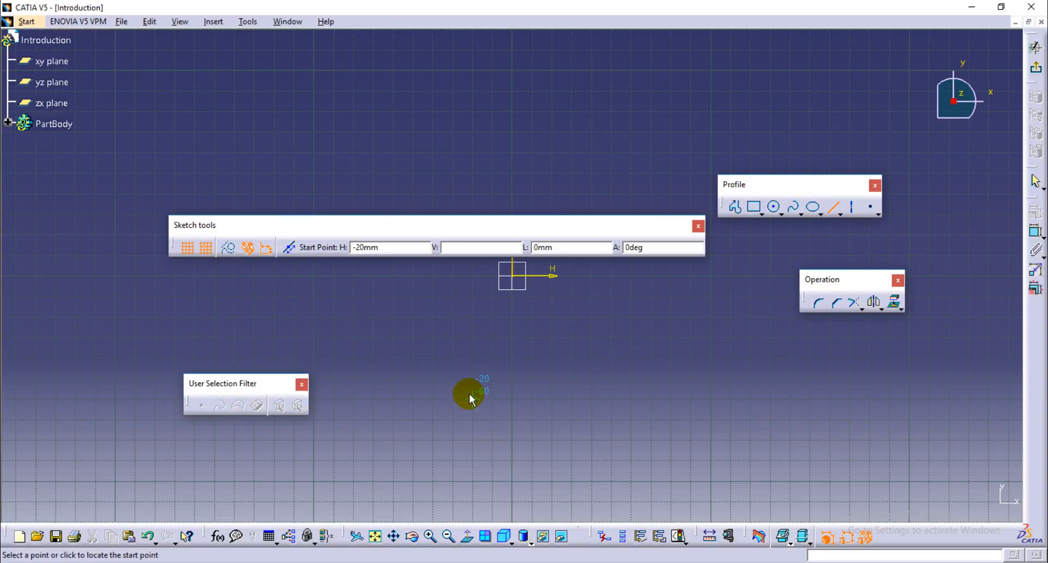
mouse_move(498, 226)
left_mouse_down()
mouse_move(498, 145)
mouse_move(474, 82)
left_mouse_up()
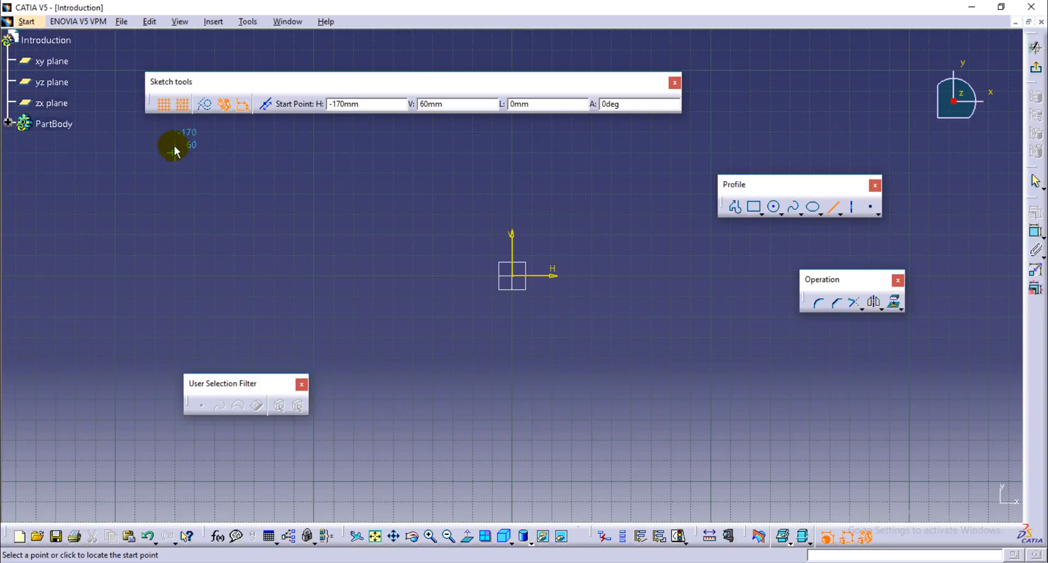
left_click(180, 106)
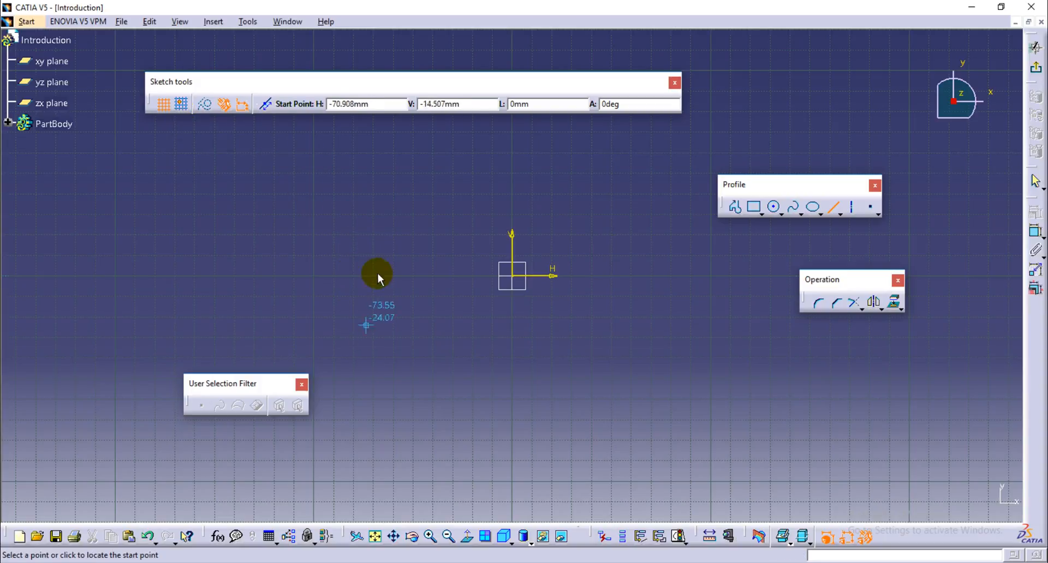
left_click(363, 160)
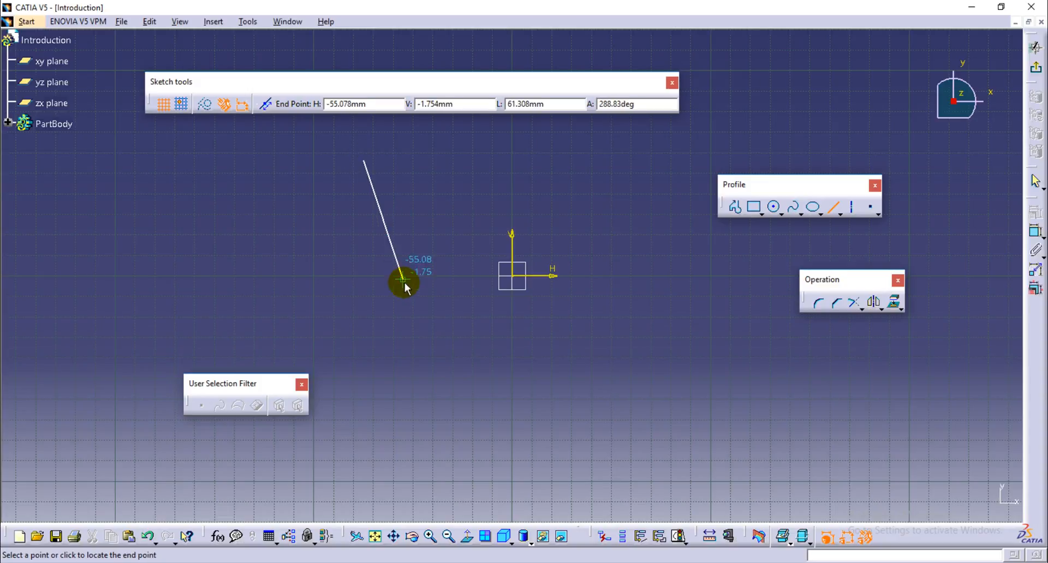
left_click(720, 59)
left_click(557, 191)
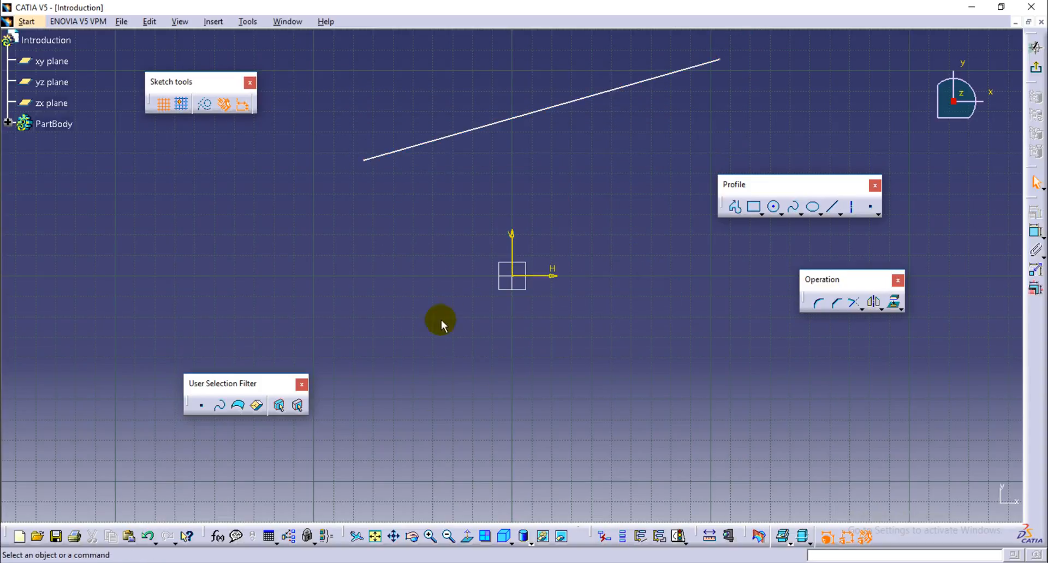
mouse_move(417, 292)
middle_mouse_down()
mouse_move(409, 286)
mouse_move(317, 376)
middle_mouse_up()
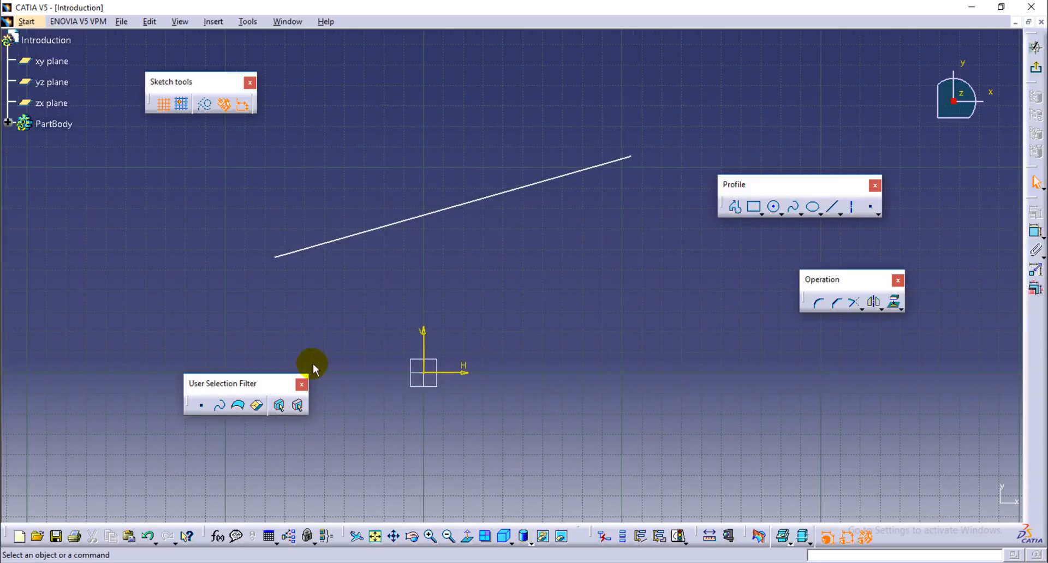
Enable Snap to Point and draw a vertical line about 90 mm long from H -30, V 50 to H -30, V -40 mm.
left_click(182, 104)
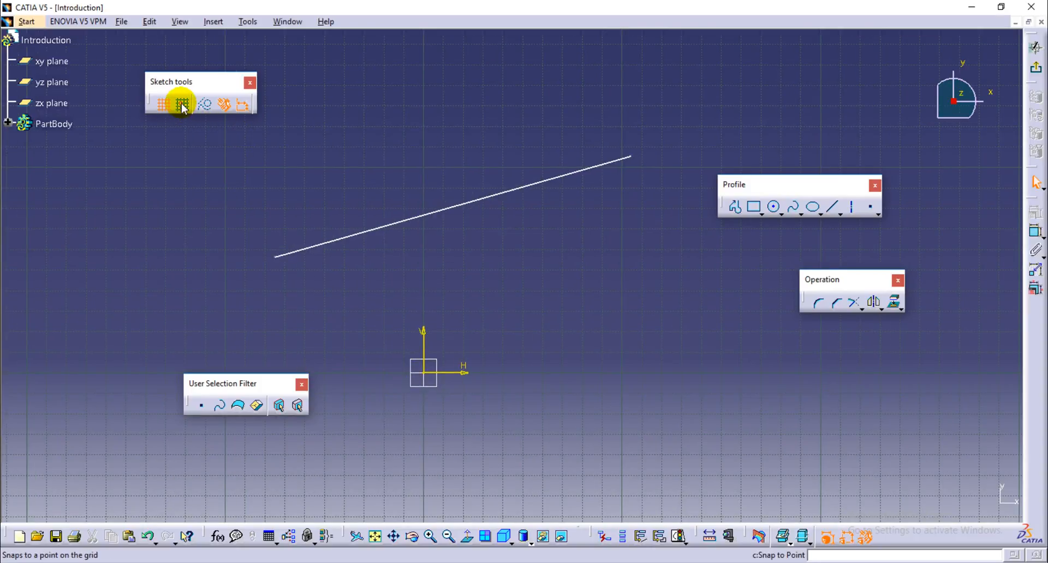
left_click(832, 206)
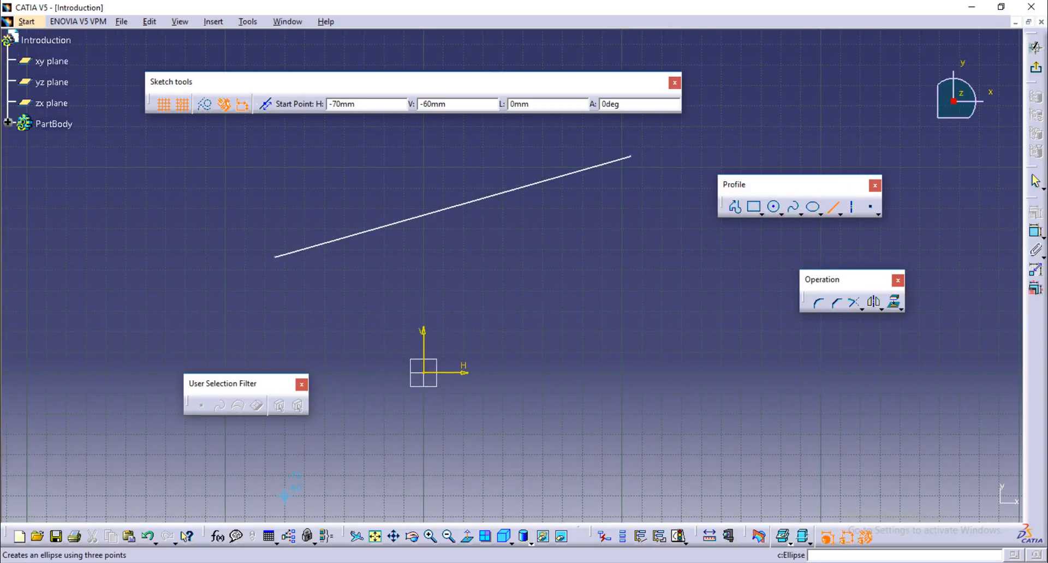
left_click(364, 270)
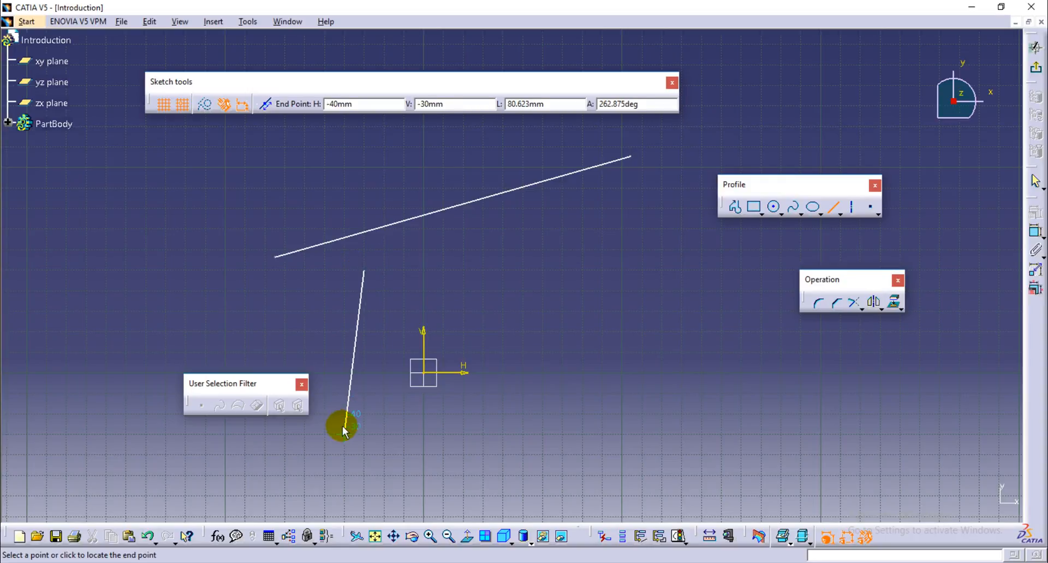
left_click(364, 453)
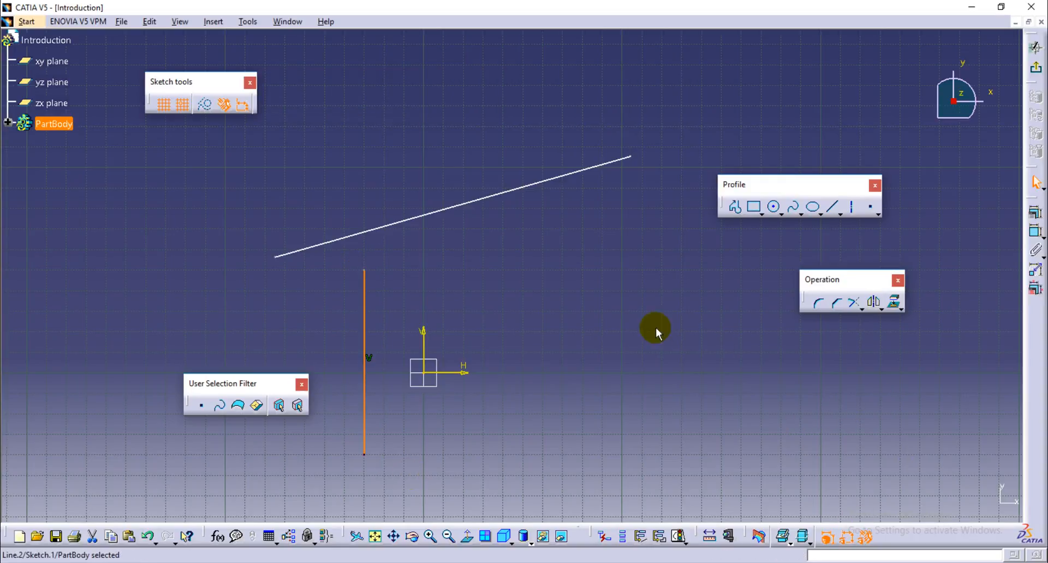
left_click(513, 341)
middle_click_drag(544, 380, 586, 312)
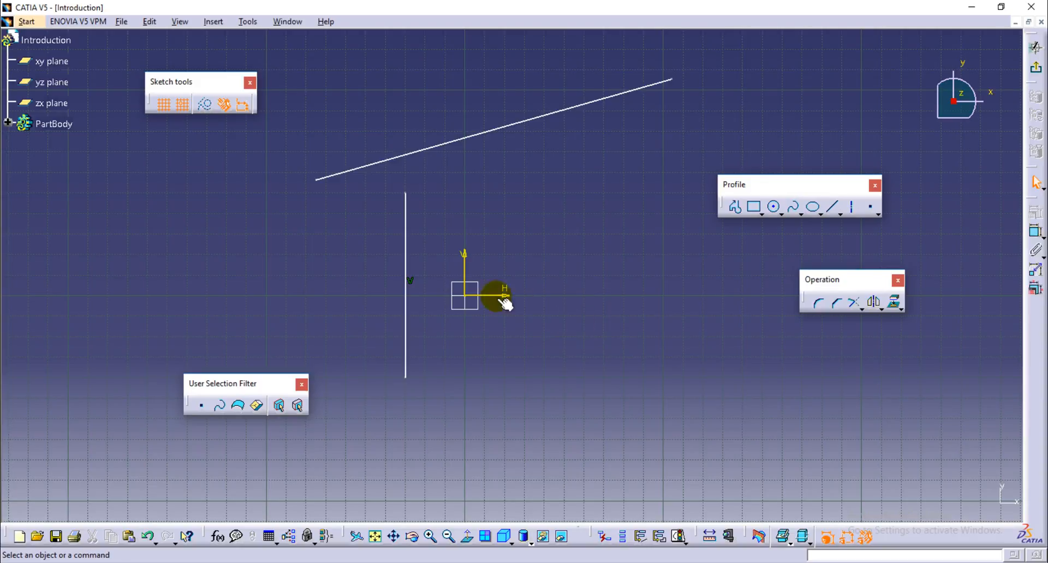
Inspect the vertical line's end points, length and angle in its definition and close it without changes.
left_click(406, 317)
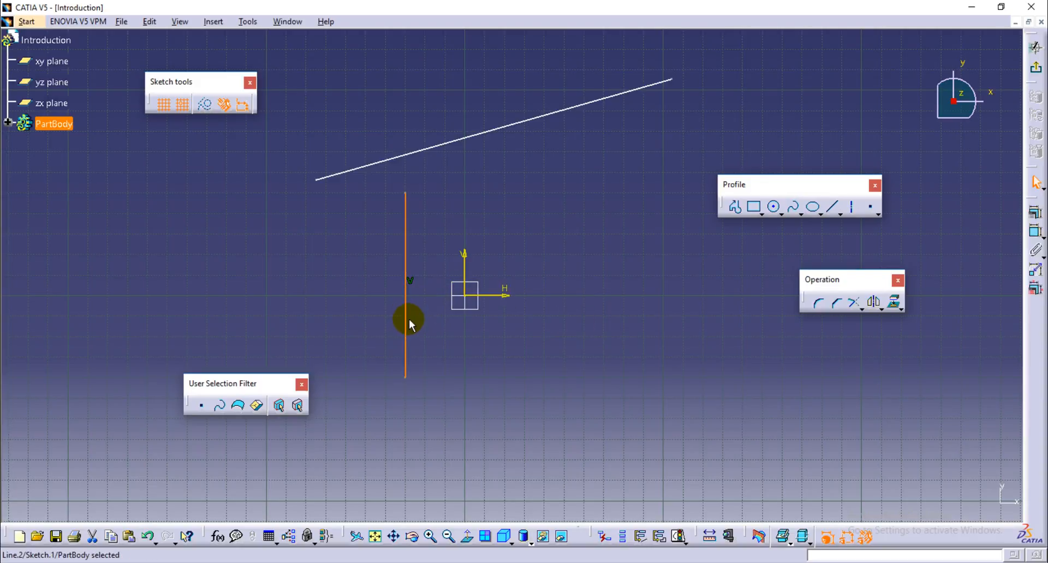
double_click(408, 340)
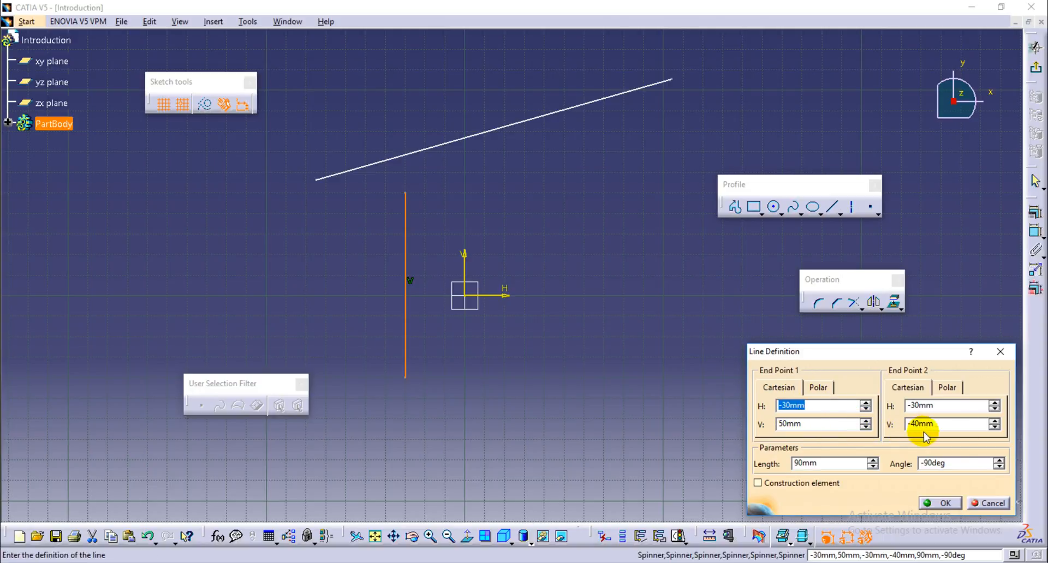
left_click(989, 503)
left_click(428, 333)
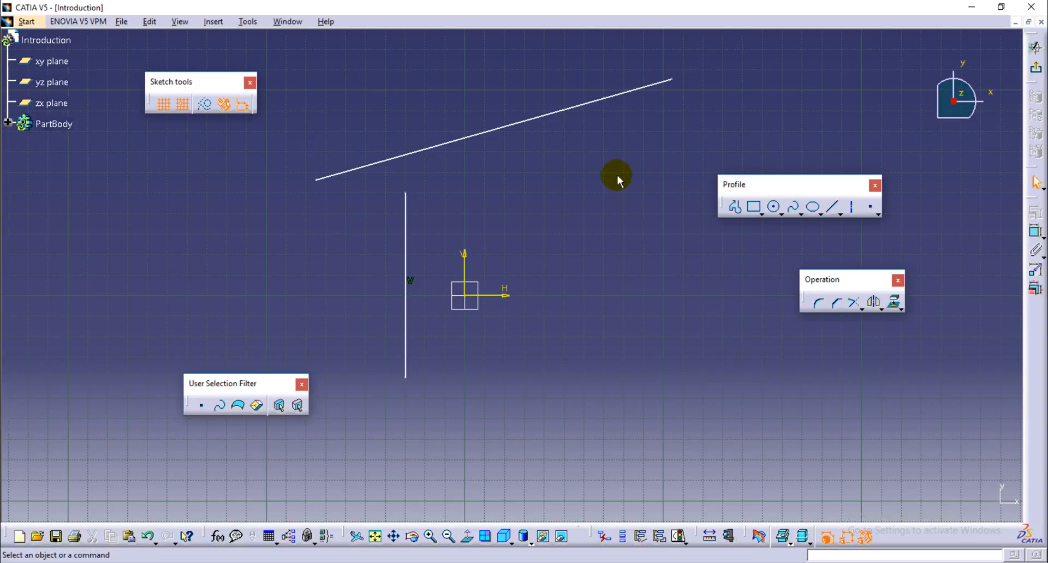
Reposition the Profile toolbar and draw an L-shaped profile of a long vertical line and a short horizontal line, to the right of the origin.
left_click_drag(757, 186, 802, 165)
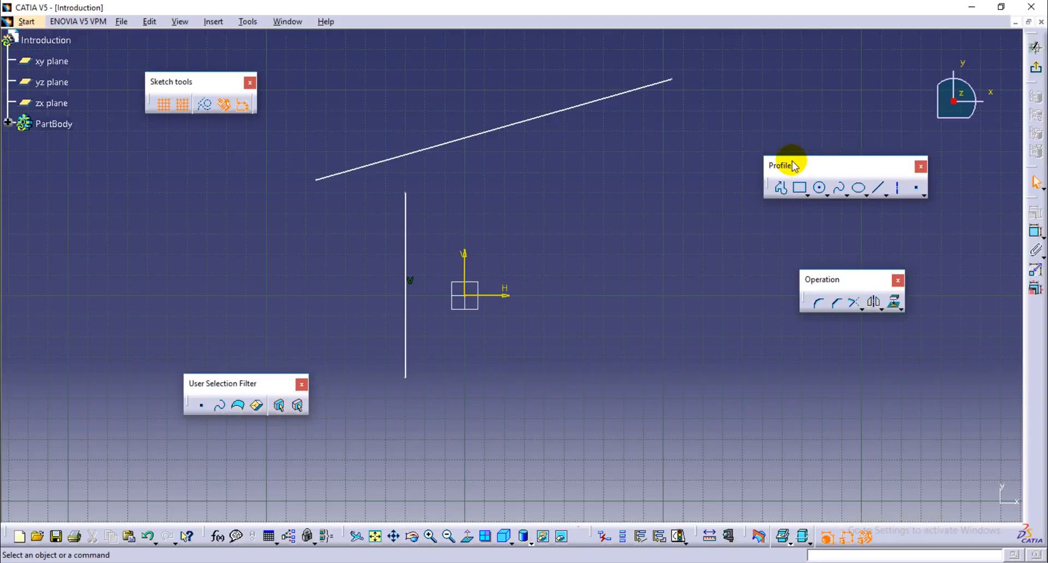
left_click_drag(774, 169, 764, 147)
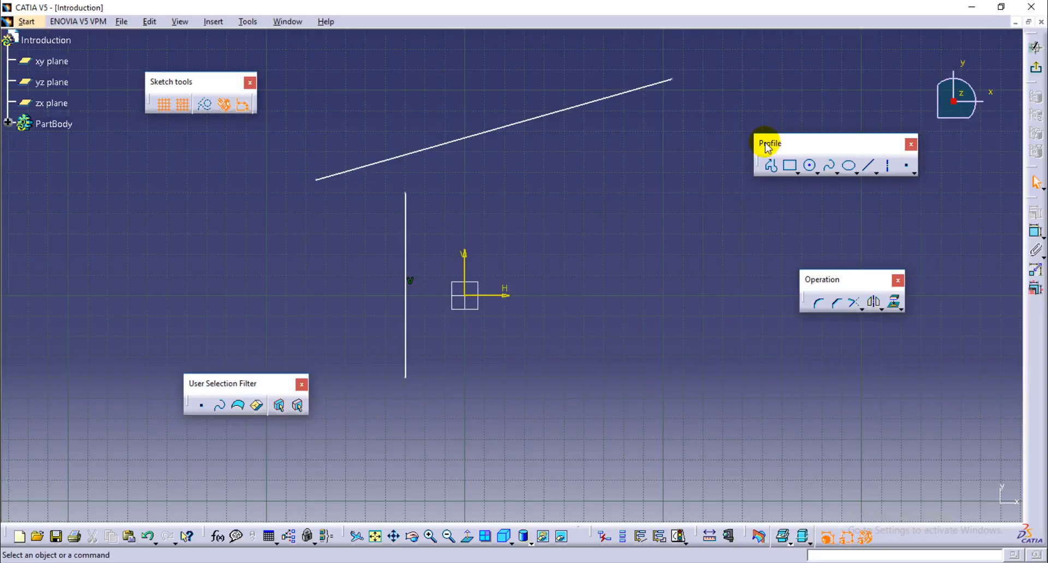
left_click(771, 166)
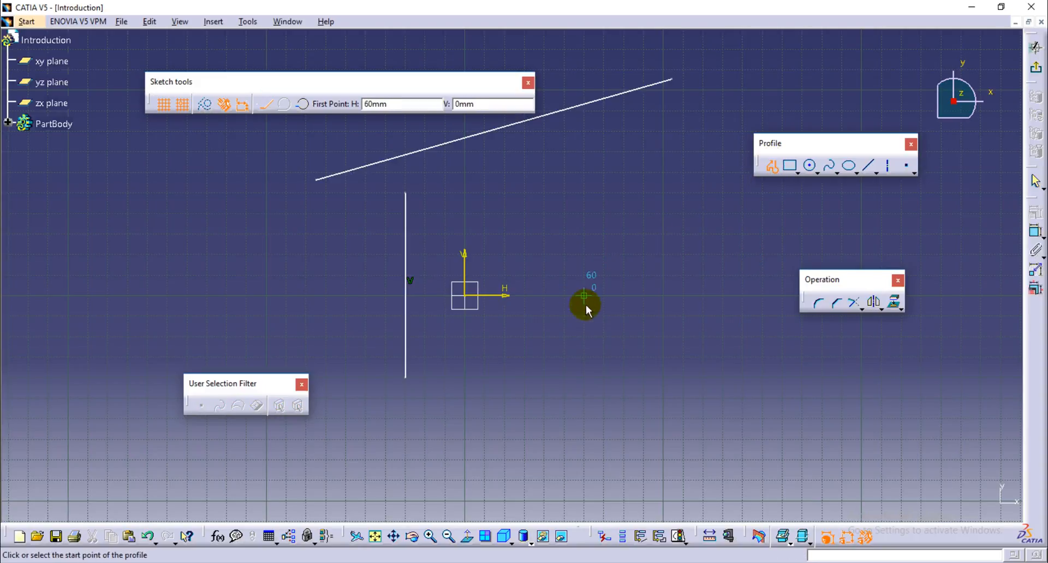
mouse_move(639, 343)
middle_mouse_down()
mouse_move(604, 236)
mouse_move(570, 315)
middle_mouse_up()
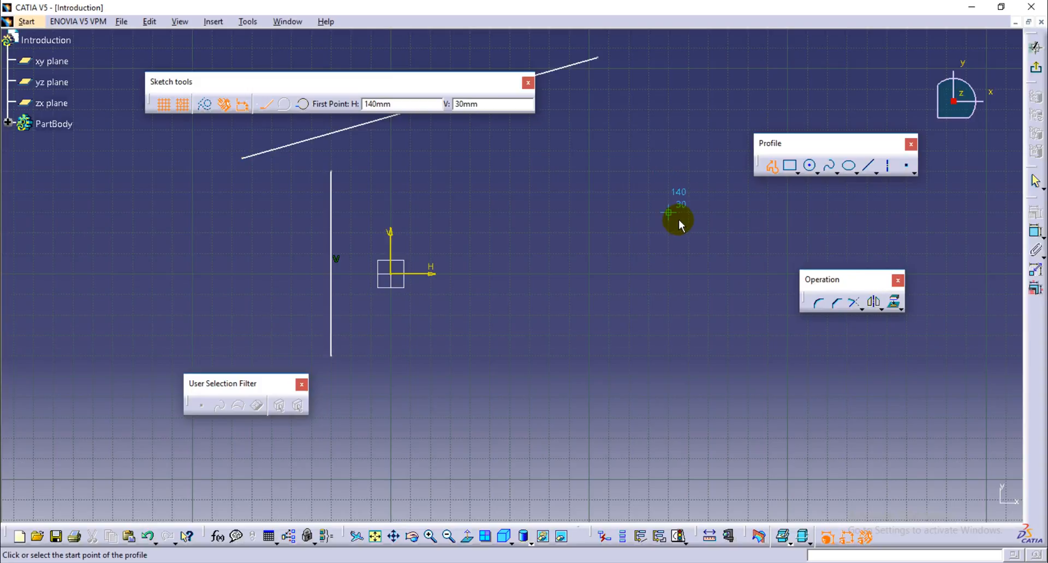
left_click(691, 155)
left_click(689, 375)
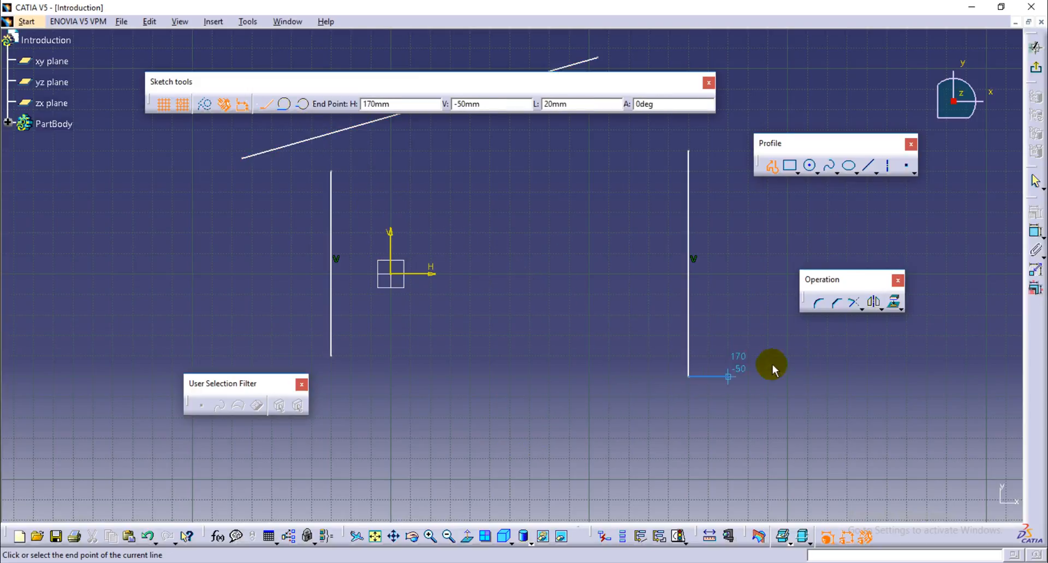
left_click(748, 376)
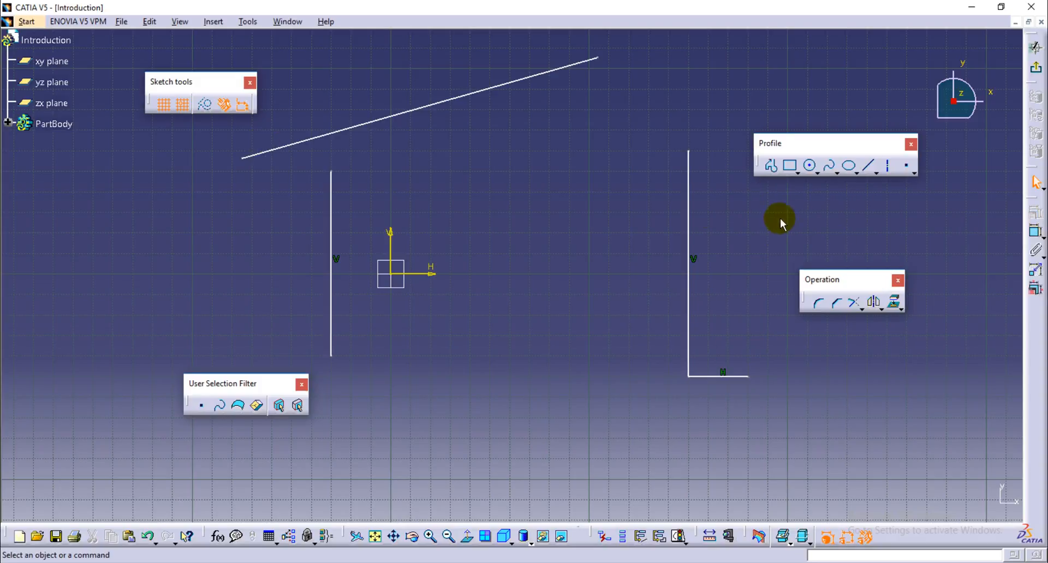
left_click(869, 167)
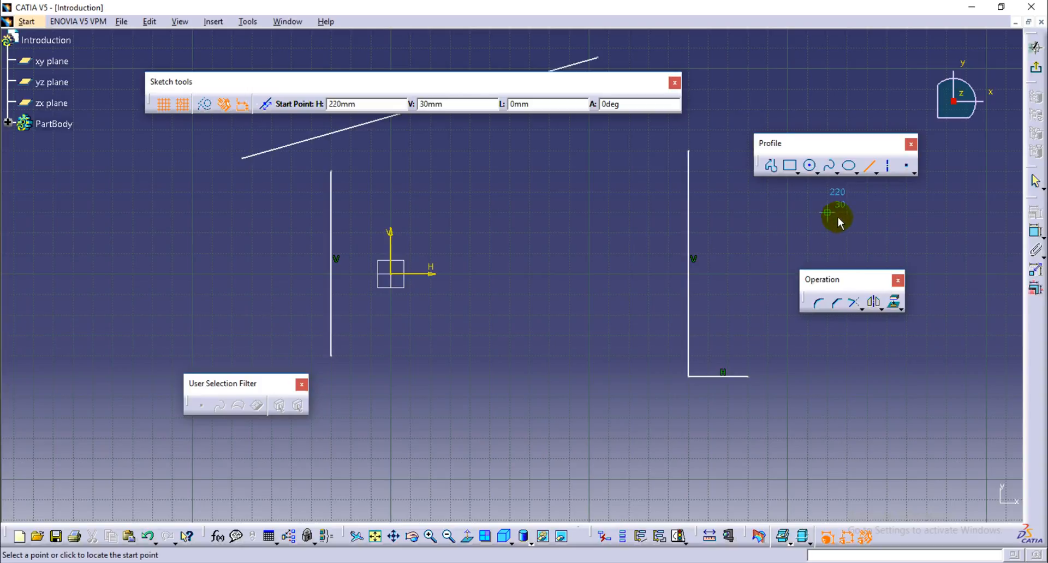
left_click(868, 167)
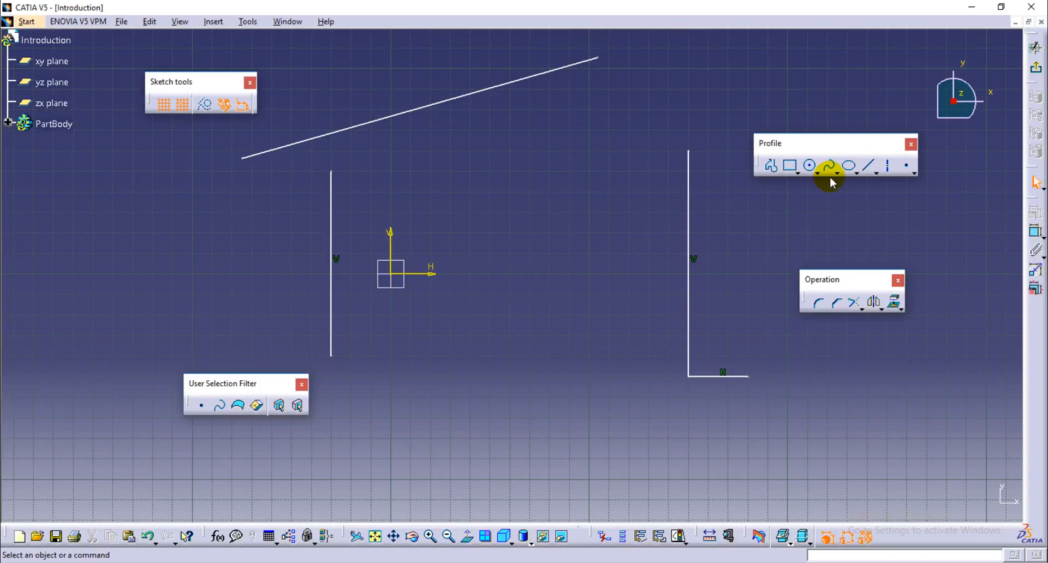
left_click(869, 167)
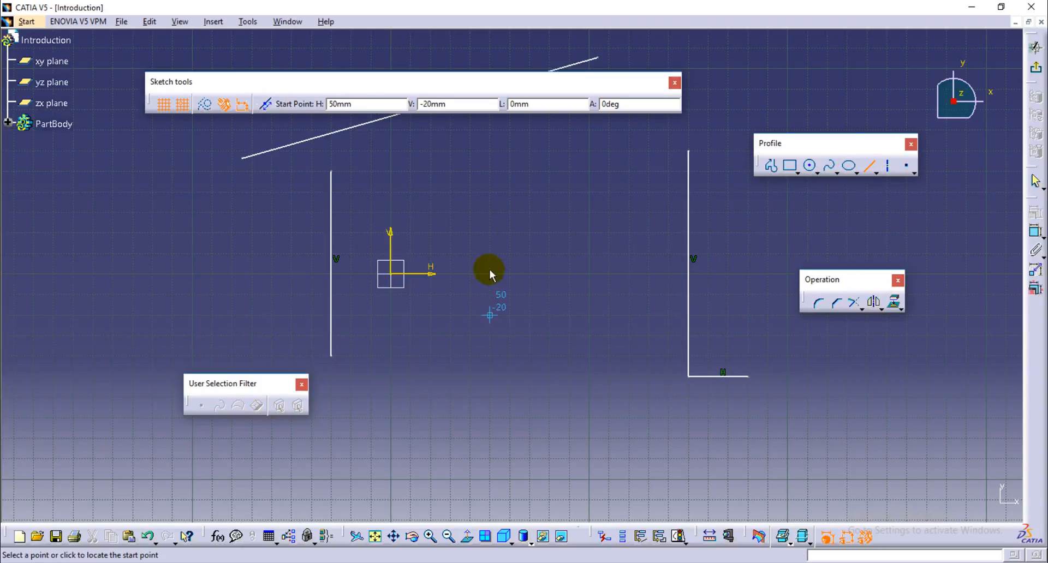
left_click(530, 213)
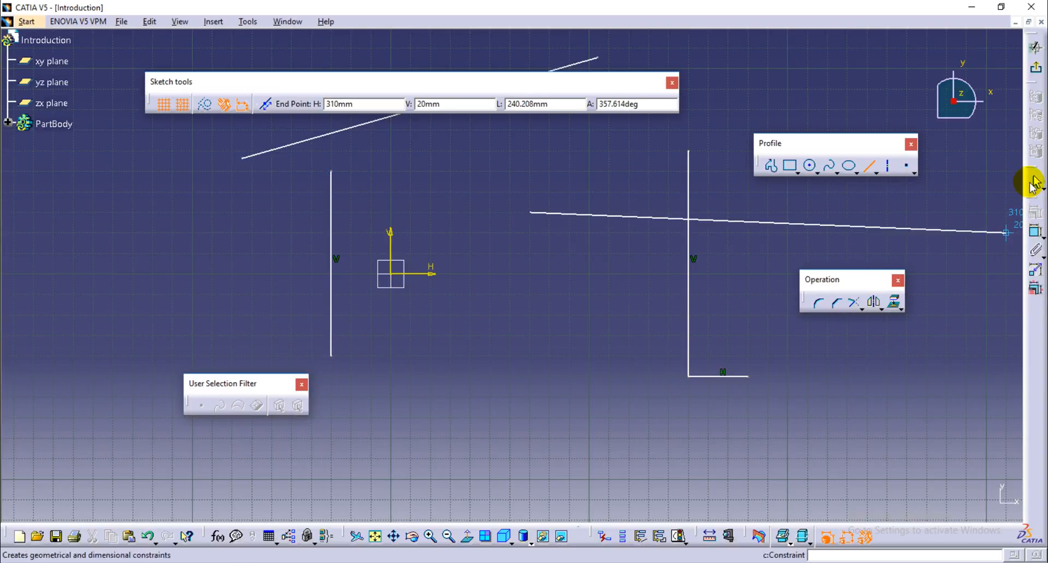
left_click(1035, 182)
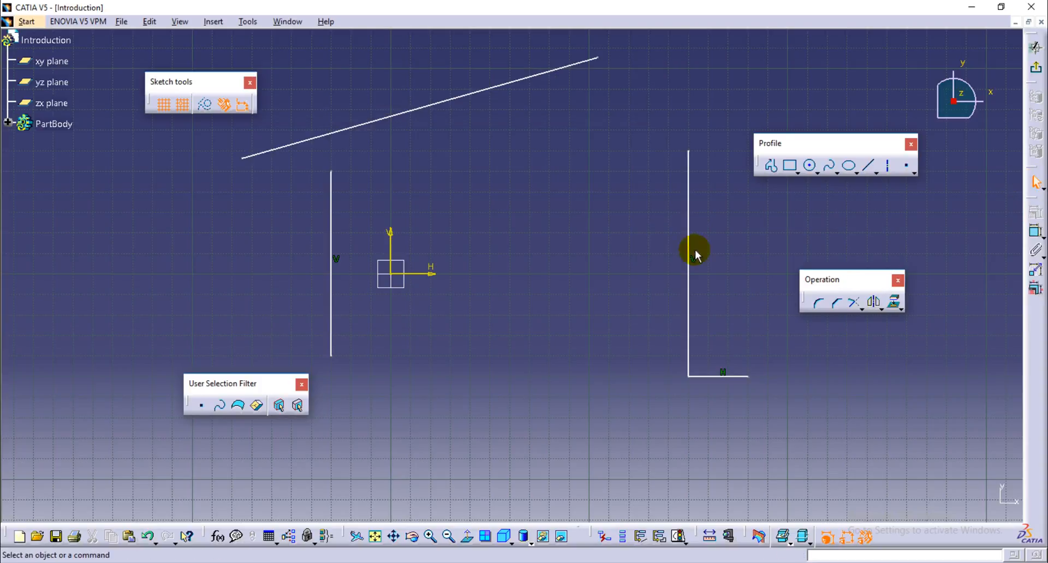
left_click(868, 166)
left_click(522, 201)
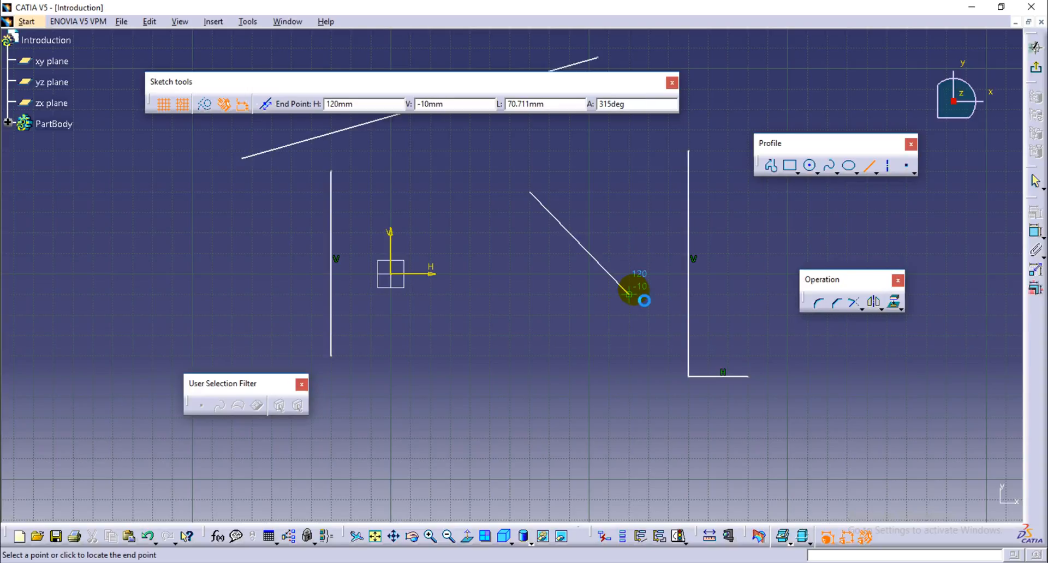
key("Escape")
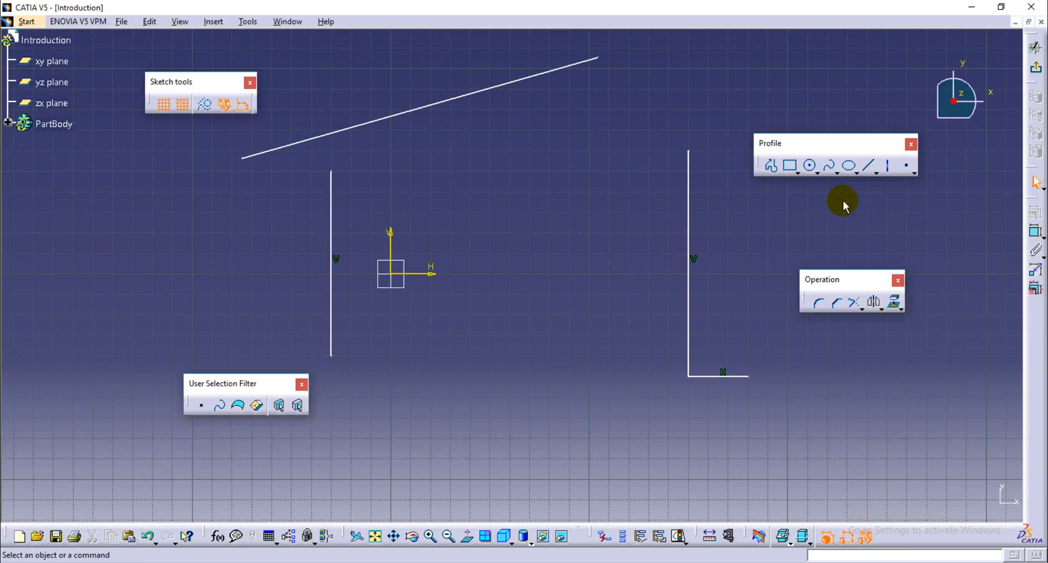
left_click(869, 167)
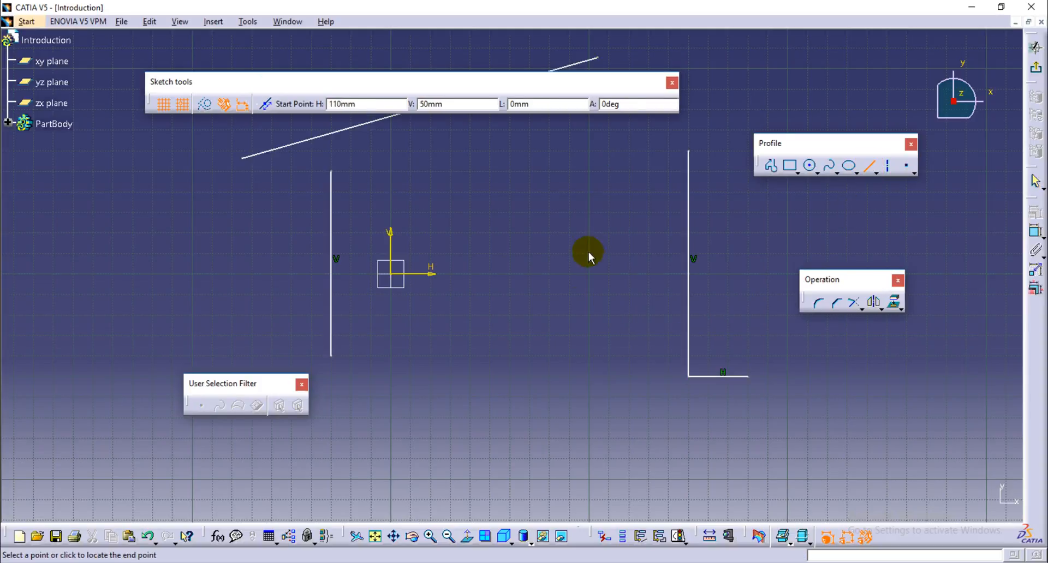
left_click(608, 172)
key("Escape")
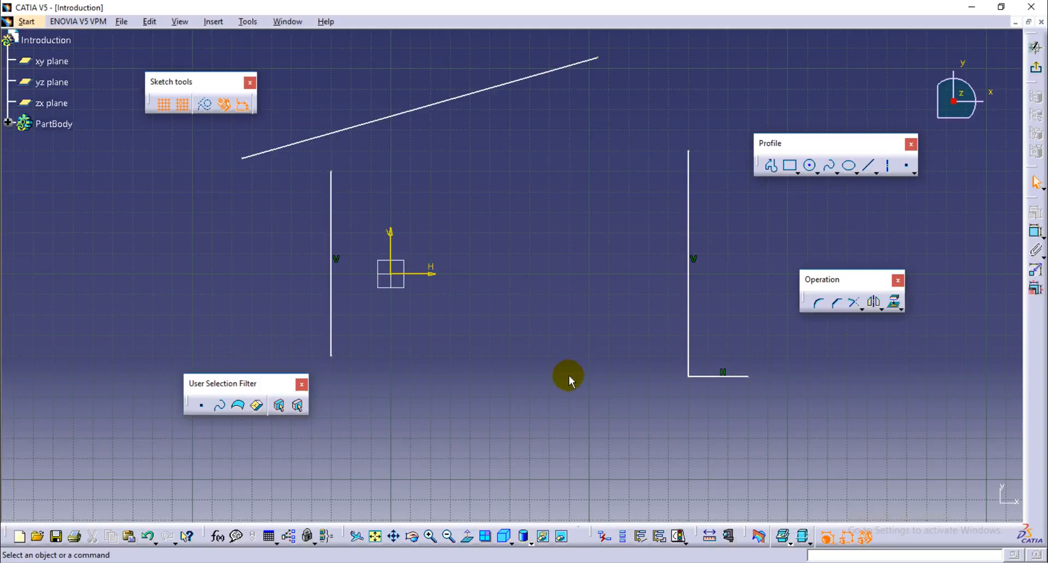
Draw a profile of vertical, horizontal and vertical lines starting at H -80, V -10 mm, continuing it with a tangent arc over the origin.
left_click(771, 165)
middle_click_drag(554, 353, 671, 236)
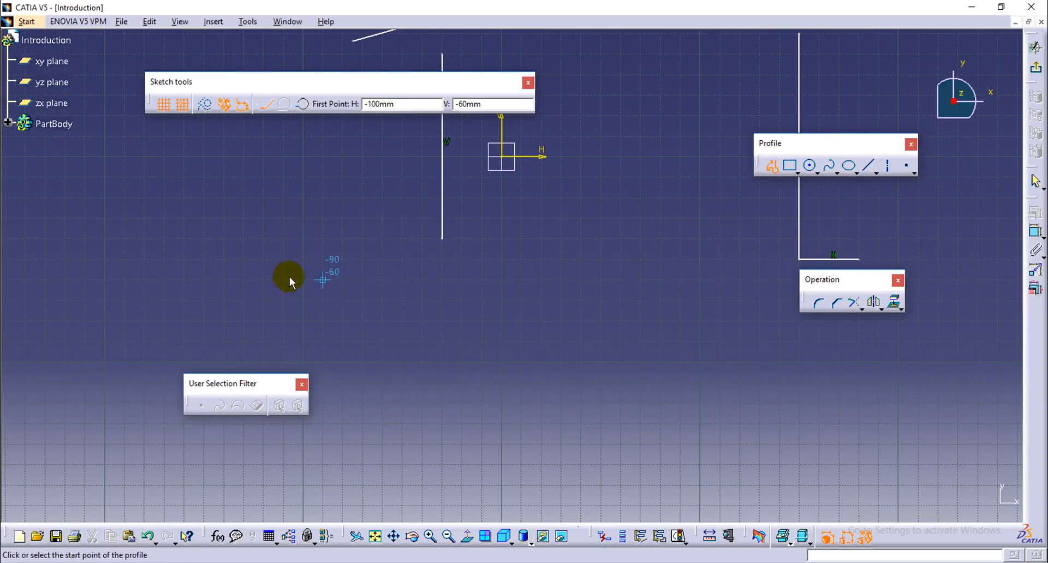
left_click(343, 178)
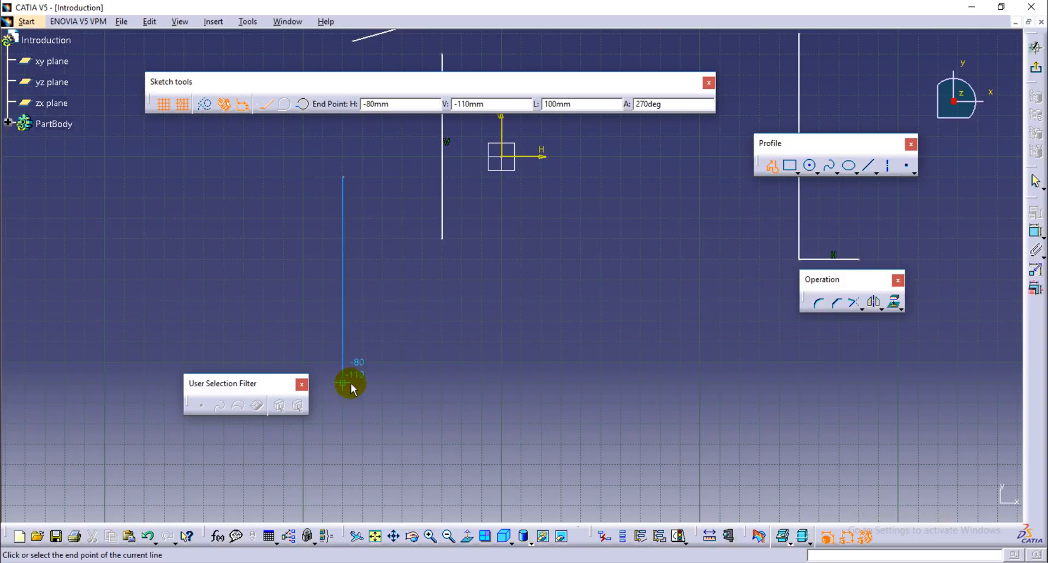
left_click(343, 404)
left_click(643, 402)
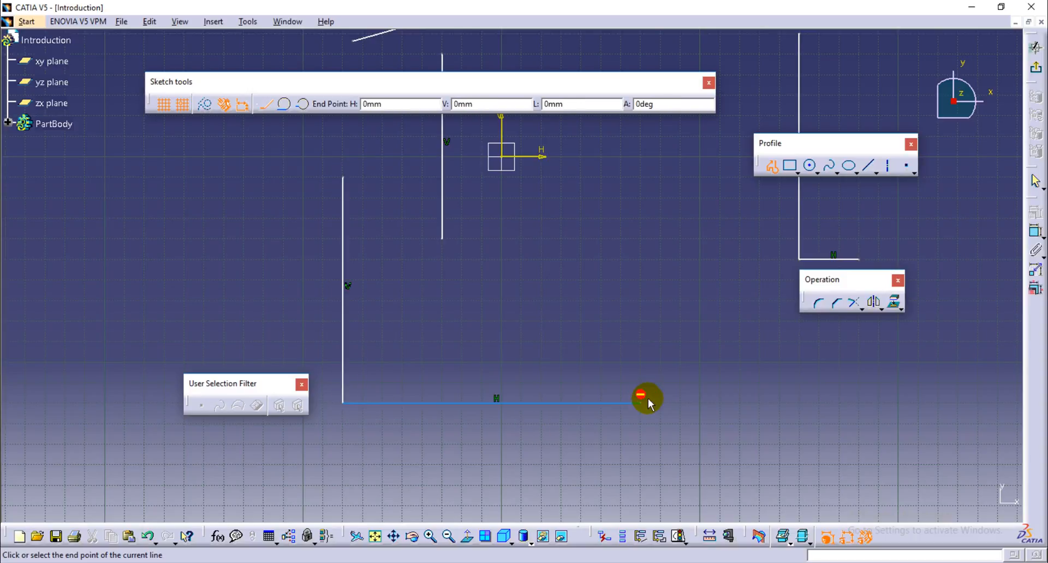
left_click(640, 239)
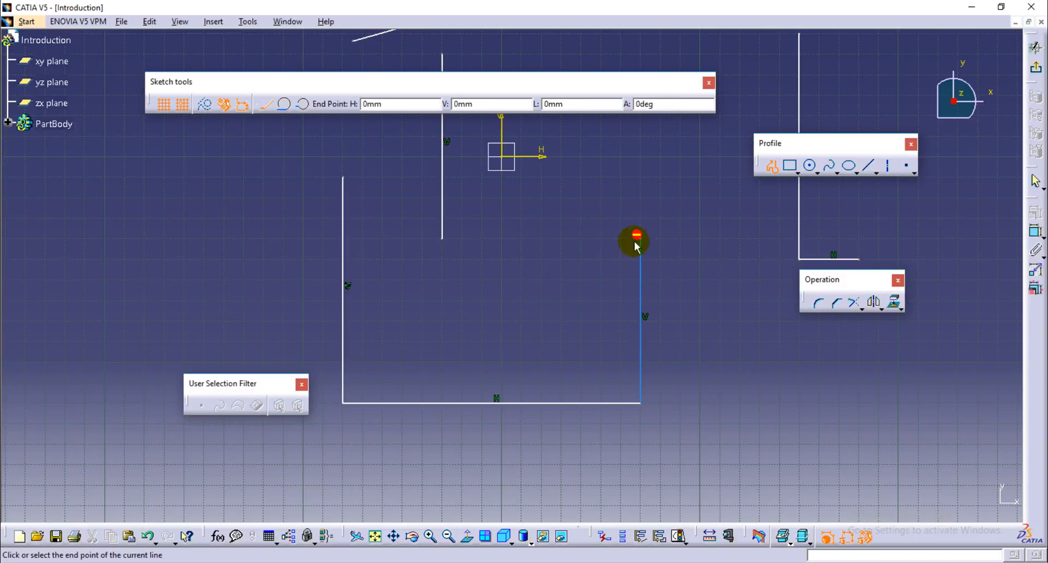
left_click(294, 104)
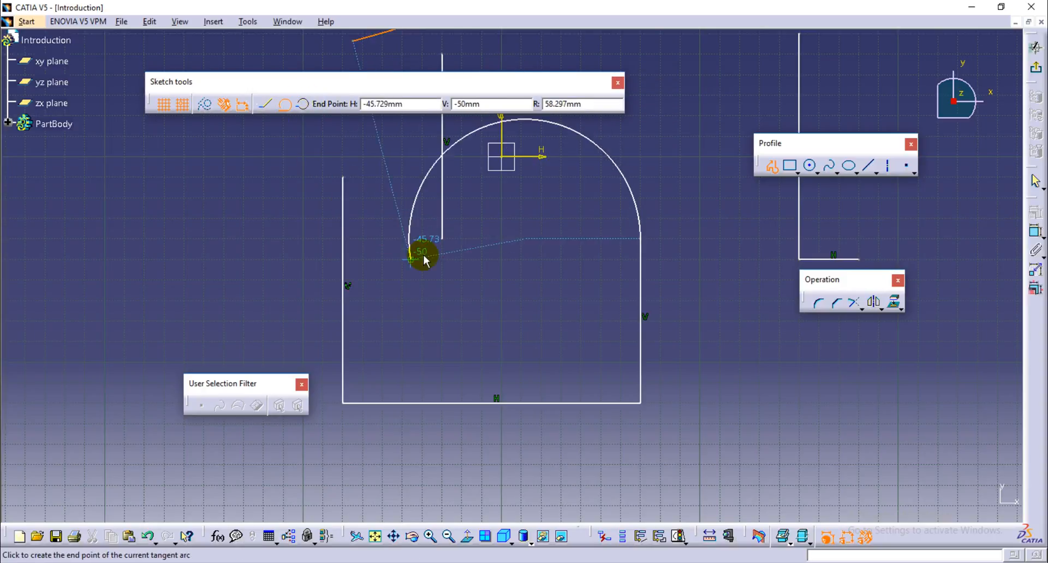
left_click(463, 264)
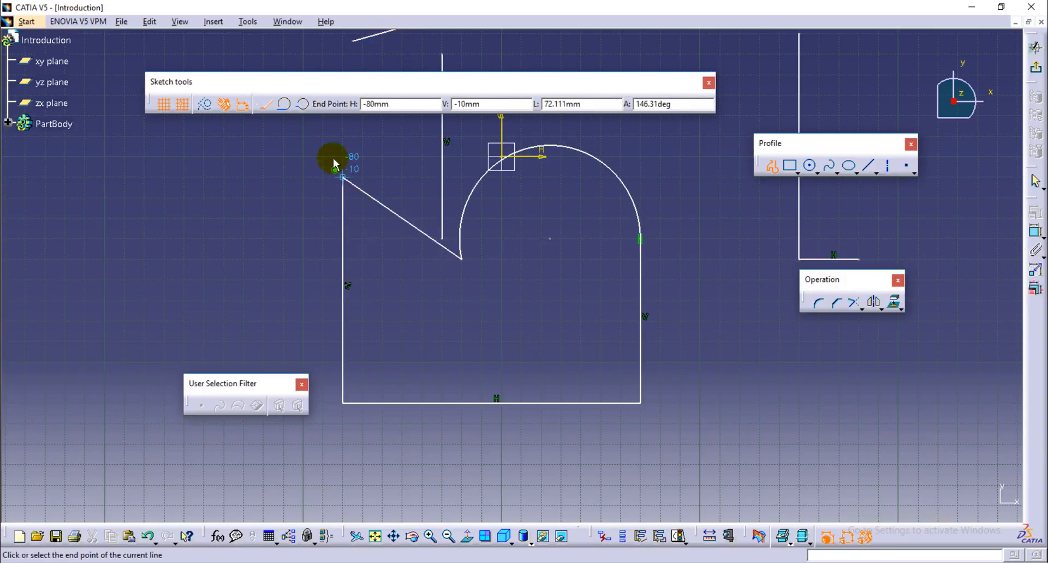
Continue the profile with a large three-point arc and finish it with a horizontal line about 40 mm long ending at H -90, V -150 mm.
left_click(304, 105)
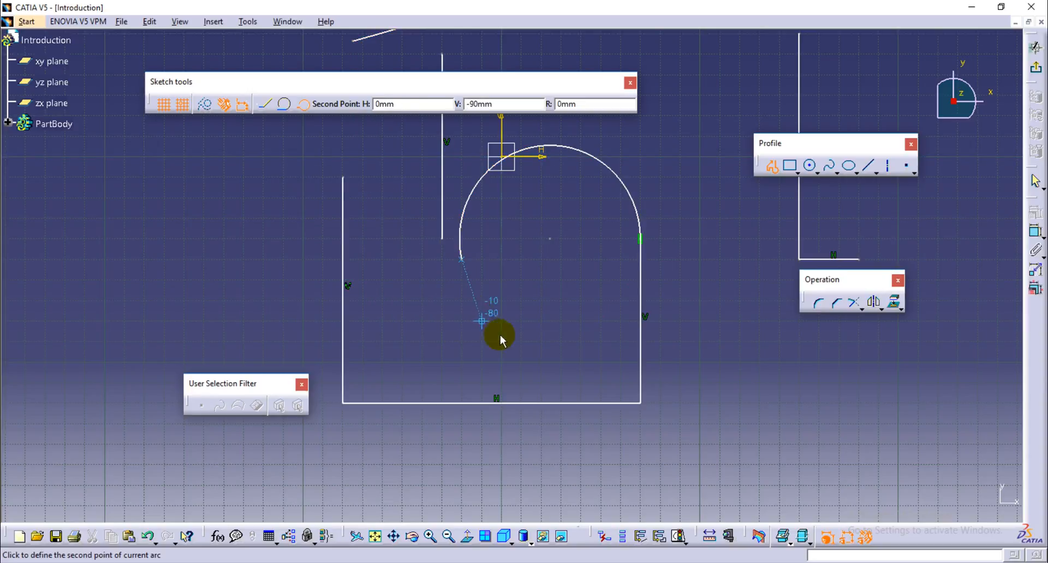
left_click(581, 344)
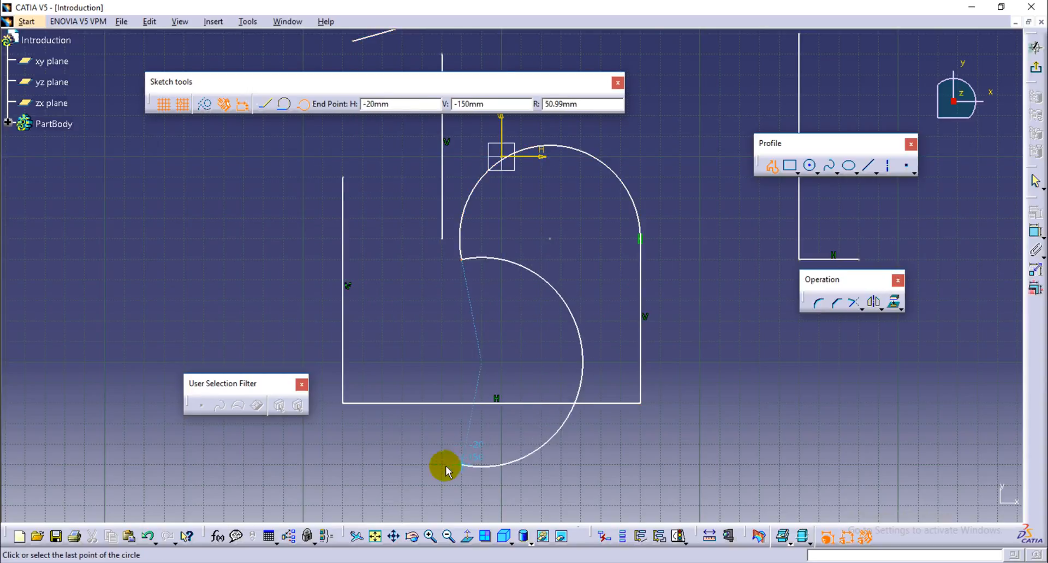
left_click(416, 479)
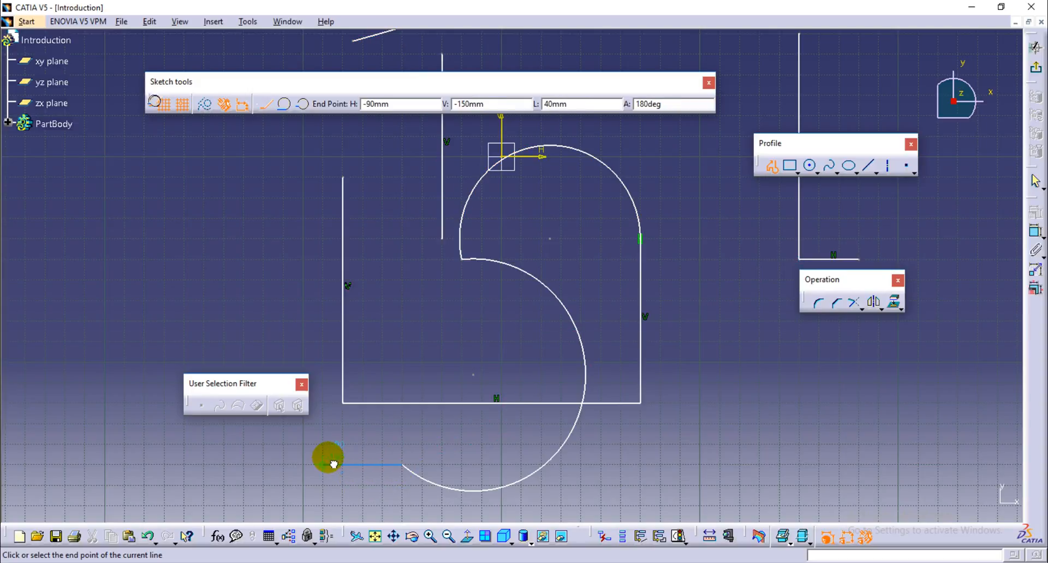
double_click(329, 461)
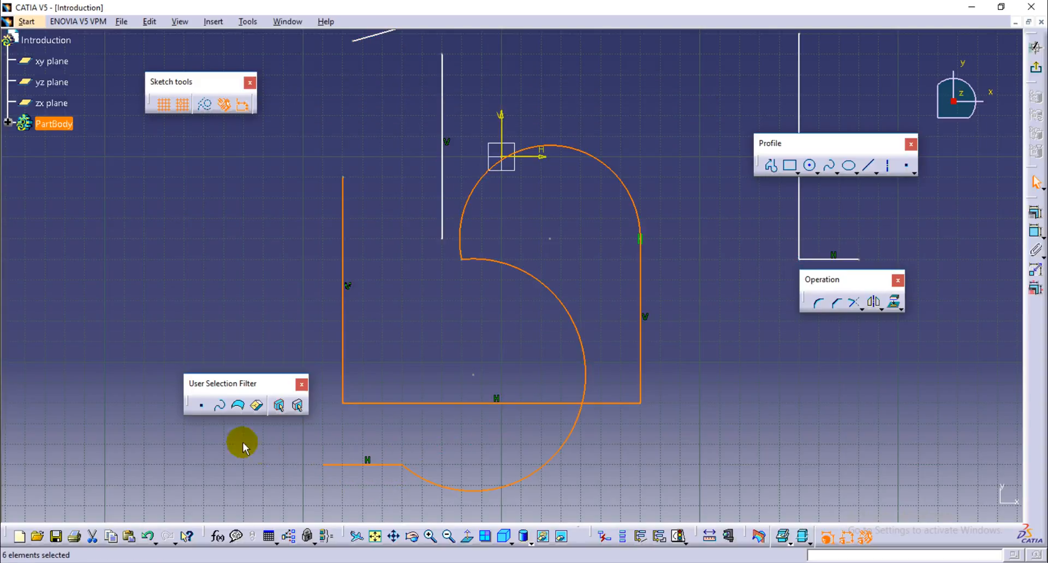
left_click(705, 396)
Examine the whole sketch by panning and zooming around the slanted line, vertical line and both profiles.
middle_click_drag(736, 426, 706, 368)
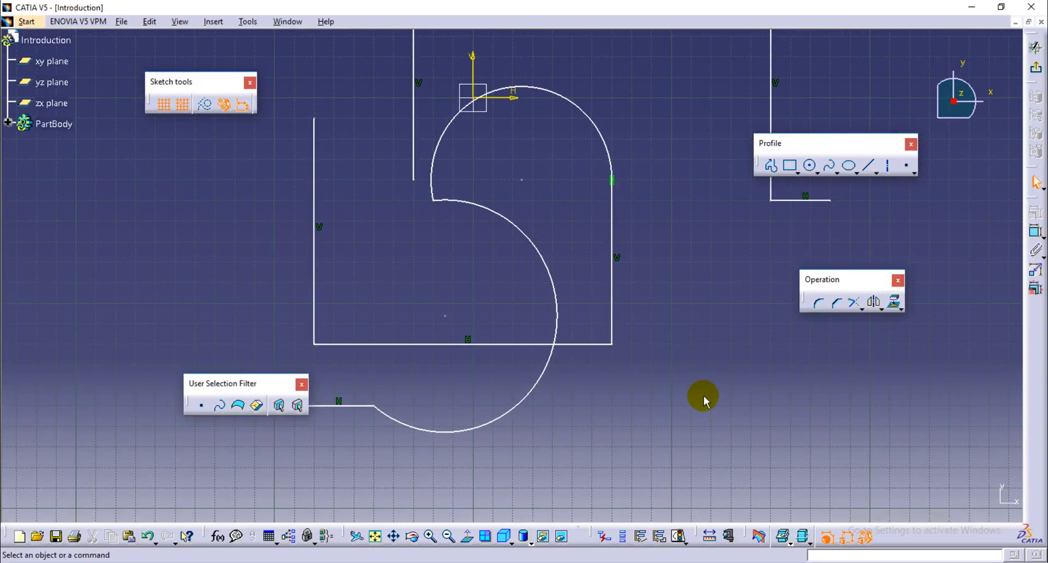
mouse_move(674, 267)
middle_mouse_down()
mouse_move(661, 267)
mouse_move(639, 327)
mouse_move(592, 367)
mouse_move(599, 328)
middle_mouse_up()
mouse_move(591, 188)
middle_mouse_down()
mouse_move(608, 143)
mouse_move(617, 322)
mouse_move(517, 355)
middle_mouse_up()
mouse_move(566, 269)
middle_mouse_down()
mouse_move(517, 249)
mouse_move(564, 224)
mouse_move(575, 251)
mouse_move(602, 183)
mouse_move(622, 304)
mouse_move(592, 306)
mouse_move(635, 294)
middle_mouse_up()
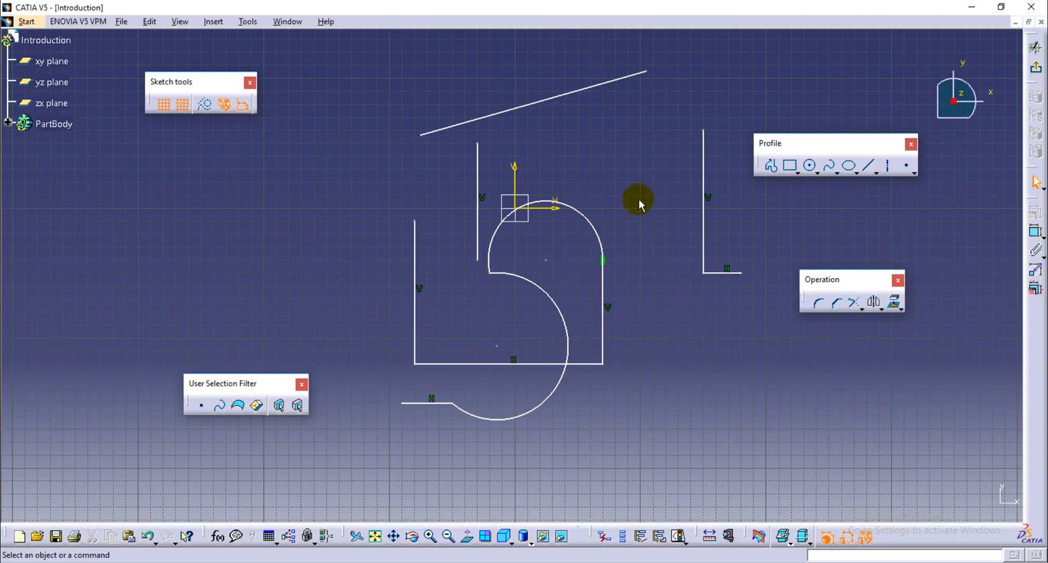
mouse_move(639, 201)
middle_mouse_down()
mouse_move(608, 229)
mouse_move(615, 196)
mouse_move(640, 237)
mouse_move(477, 346)
middle_mouse_up()
middle_click_drag(659, 337, 602, 324)
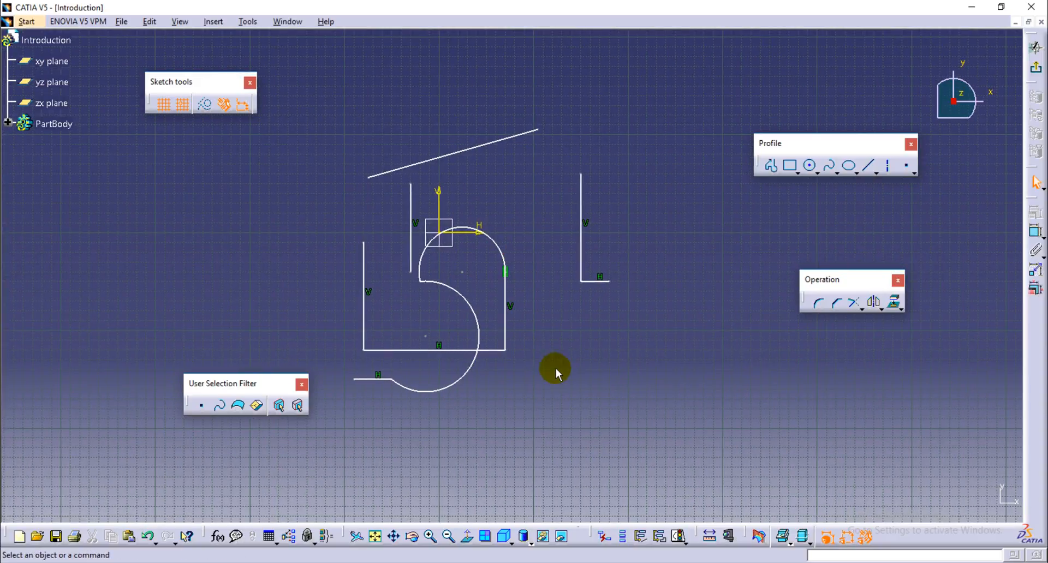
mouse_move(627, 367)
middle_mouse_down()
mouse_move(645, 362)
mouse_move(570, 372)
mouse_move(563, 390)
middle_mouse_up()
mouse_move(657, 280)
middle_mouse_down()
mouse_move(630, 305)
mouse_move(639, 289)
middle_mouse_up()
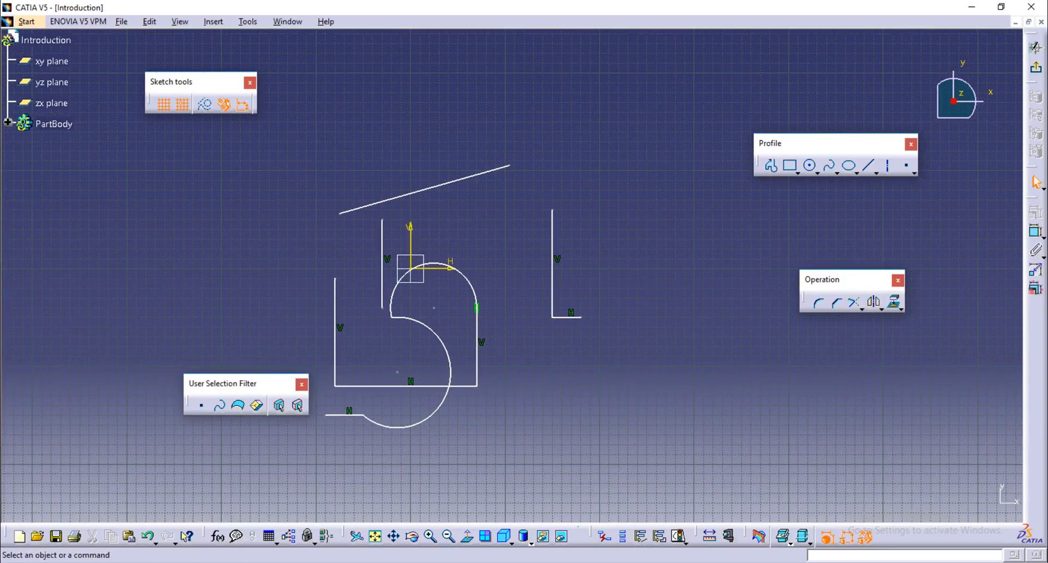
Switch to Notepad, add the line "Scroll button for panning operation" under Mouse operations, and return to the CATIA sketch.
left_click(823, 480)
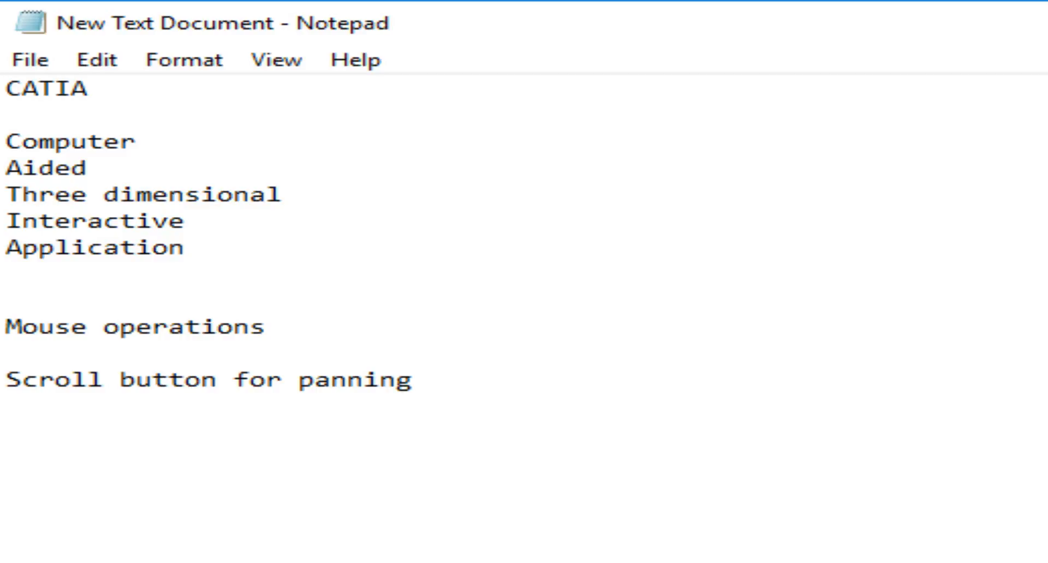
type("tion")
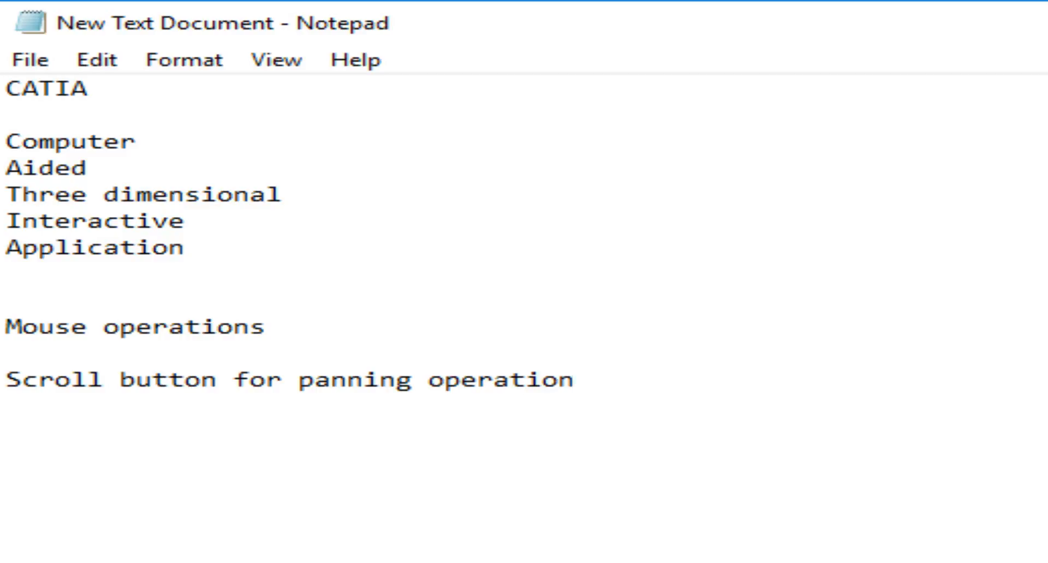
left_click(969, 12)
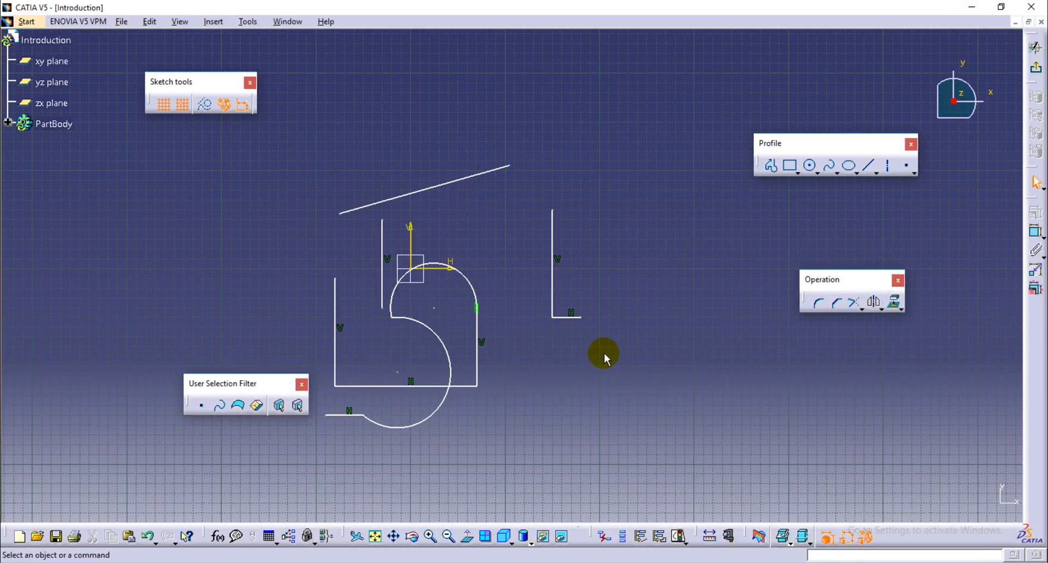
Examine the sketch at closer and wider zoom levels, and shift the specification tree down and back up.
mouse_move(605, 355)
middle_mouse_down()
mouse_move(679, 346)
mouse_move(568, 295)
mouse_move(635, 295)
middle_mouse_up()
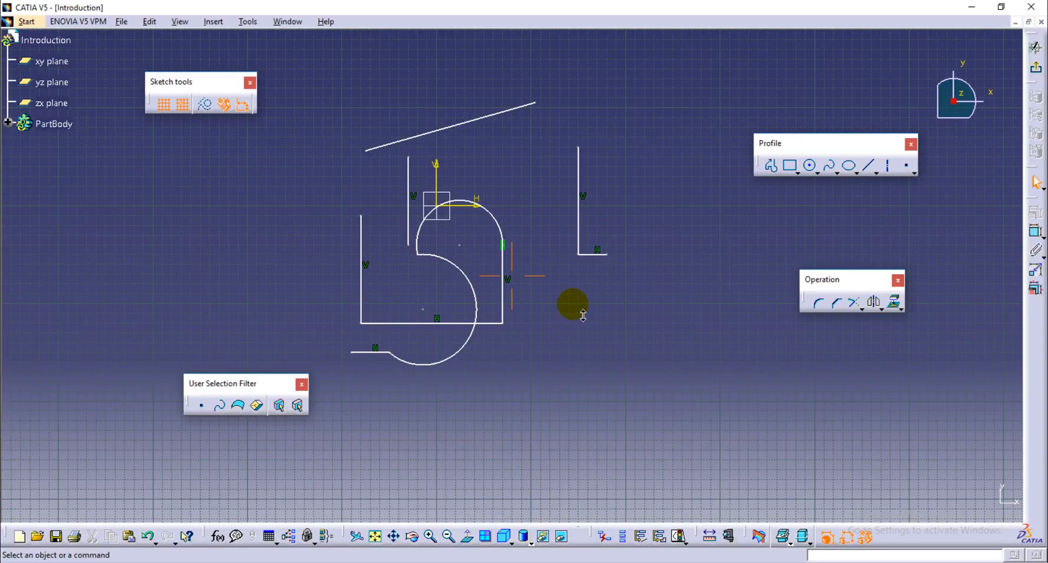
mouse_move(583, 315)
middle_mouse_down("ctrl")
mouse_move(579, 208)
mouse_move(560, 315)
mouse_move(571, 265)
middle_mouse_up("ctrl")
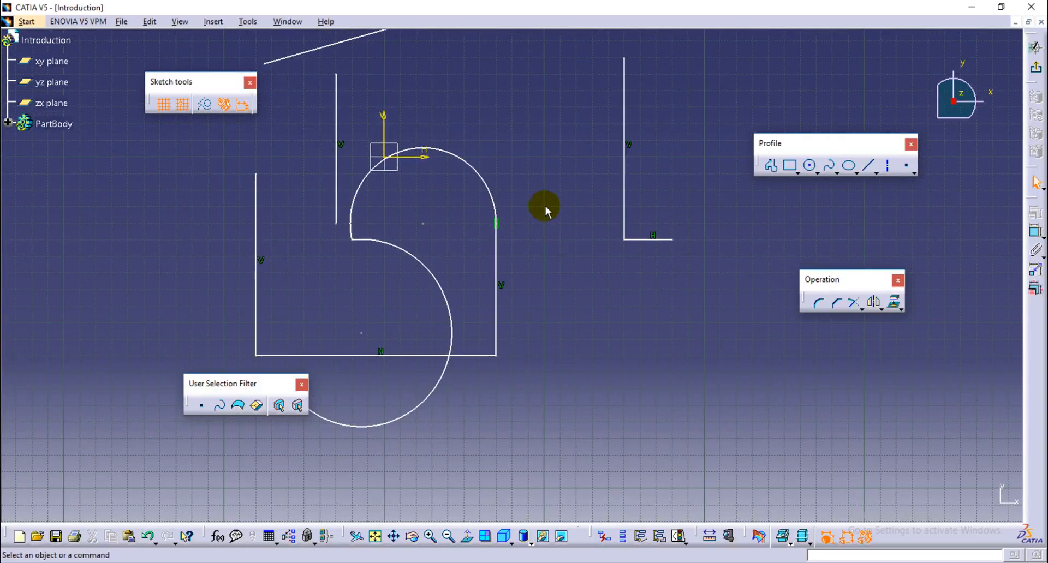
middle_click_drag(532, 199, 545, 249)
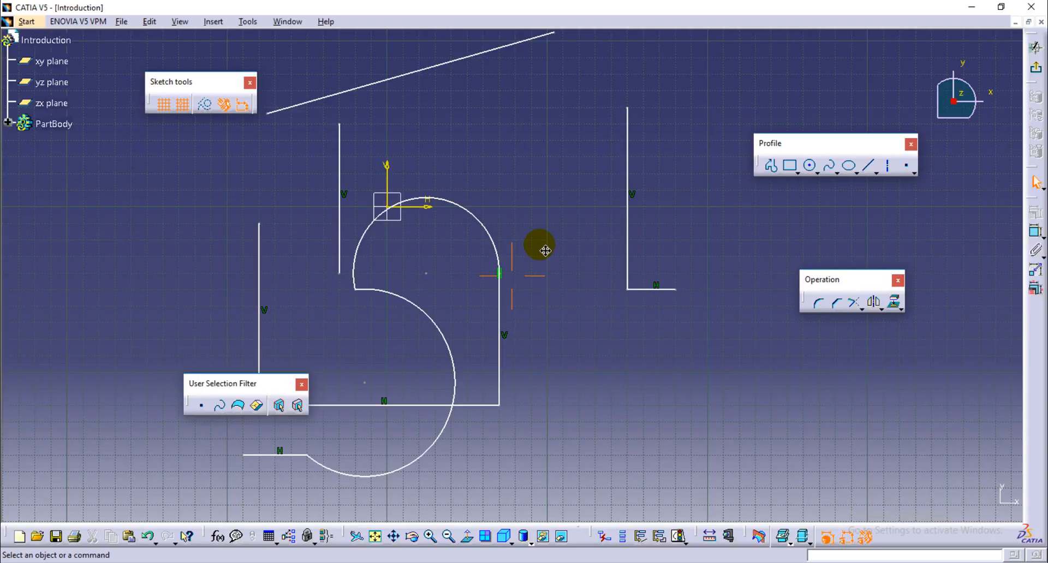
mouse_move(545, 250)
middle_mouse_down("ctrl")
mouse_move(558, 260)
mouse_move(572, 171)
mouse_move(553, 317)
middle_mouse_up("ctrl")
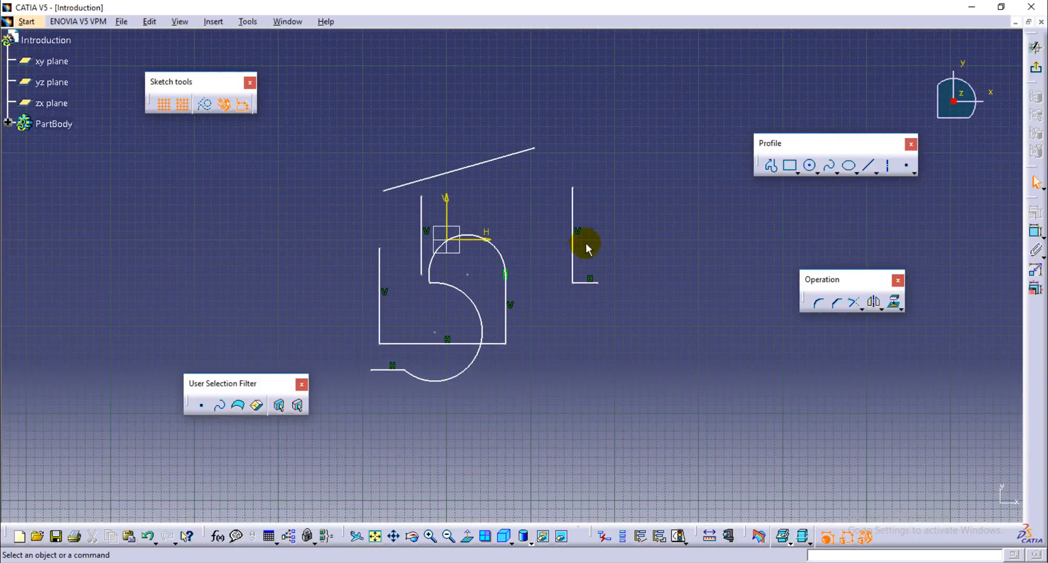
left_click(572, 256)
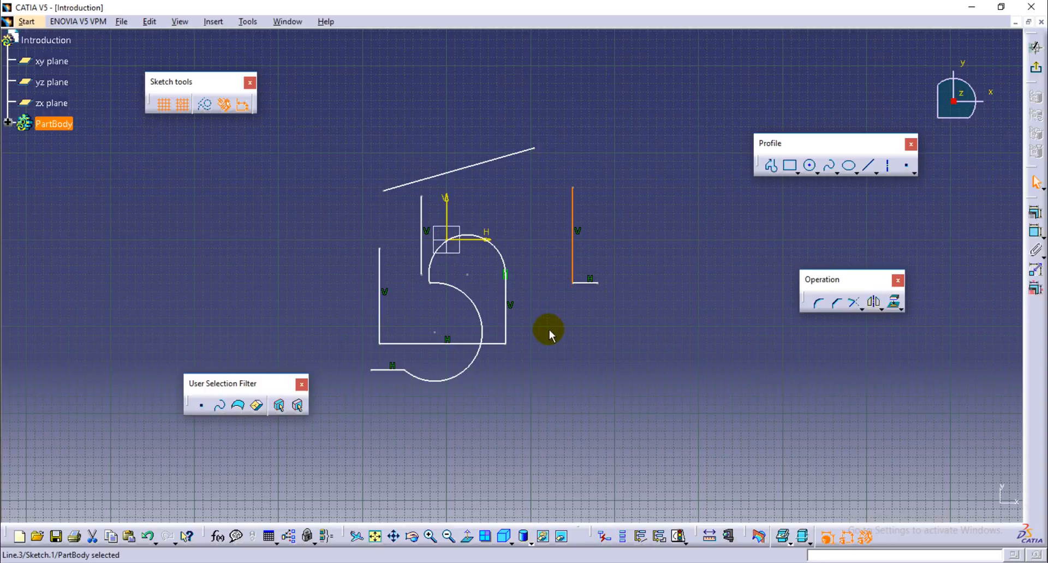
left_click(548, 355)
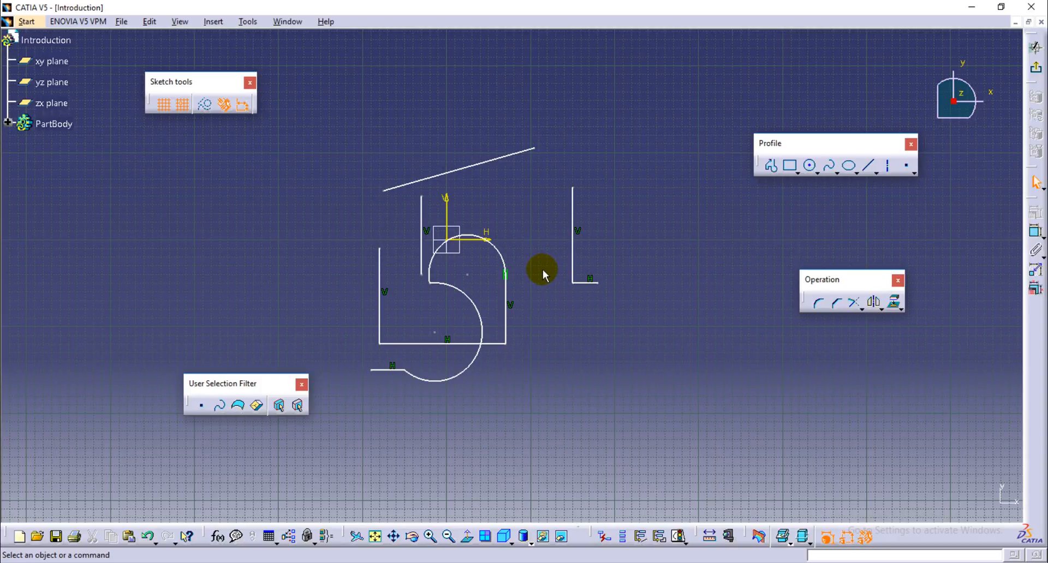
scroll(542, 270, "up", 3)
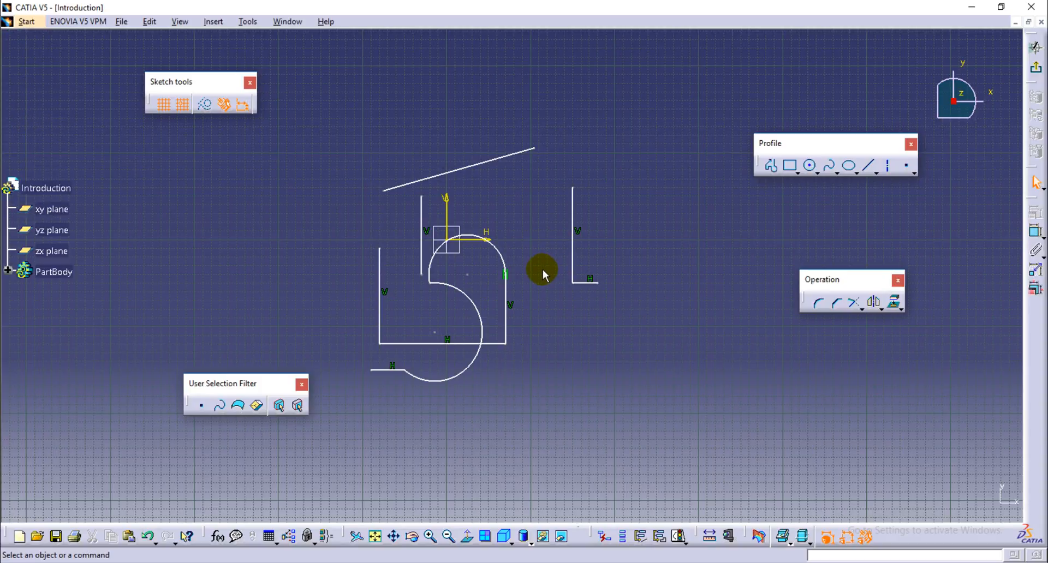
scroll(542, 278, "down", 3)
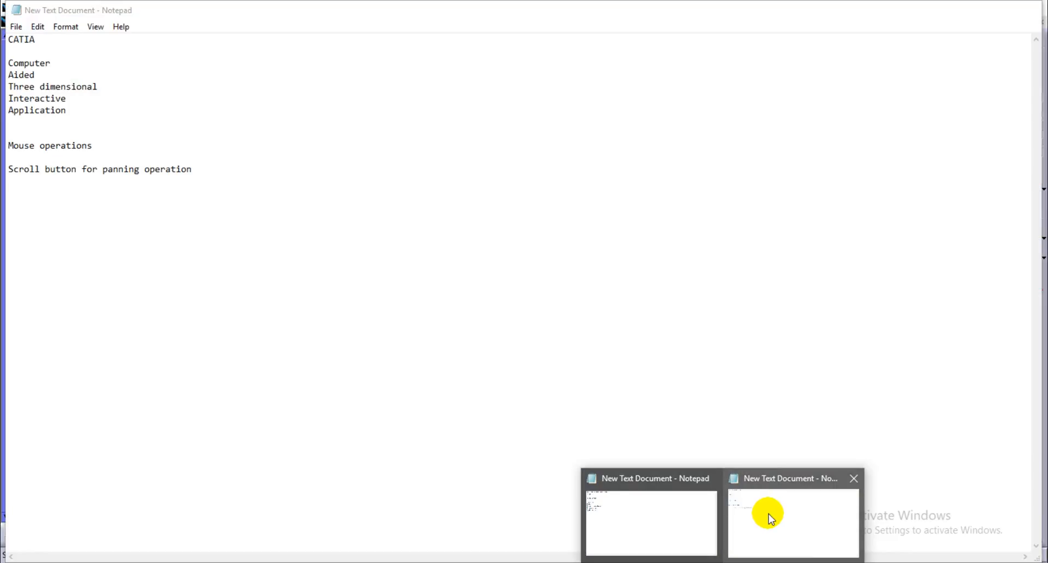
Switch to Notepad, add the line "Scroll rotate for CATIA planning tree moving" below the panning note, and return to the CATIA sketch.
left_click(770, 515)
key("Return")
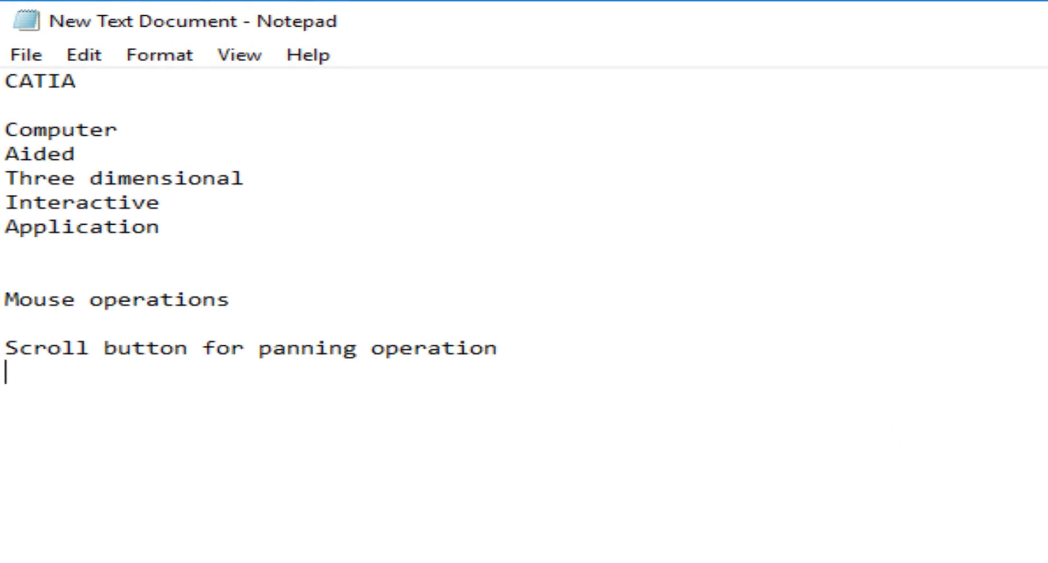
key("Return")
type("Scrol")
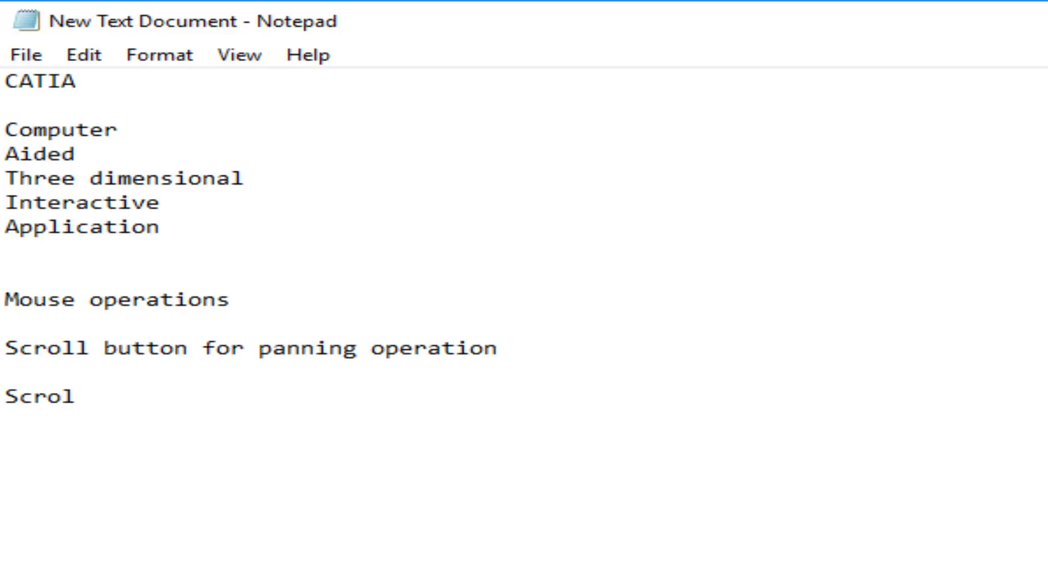
type("l rotate for ")
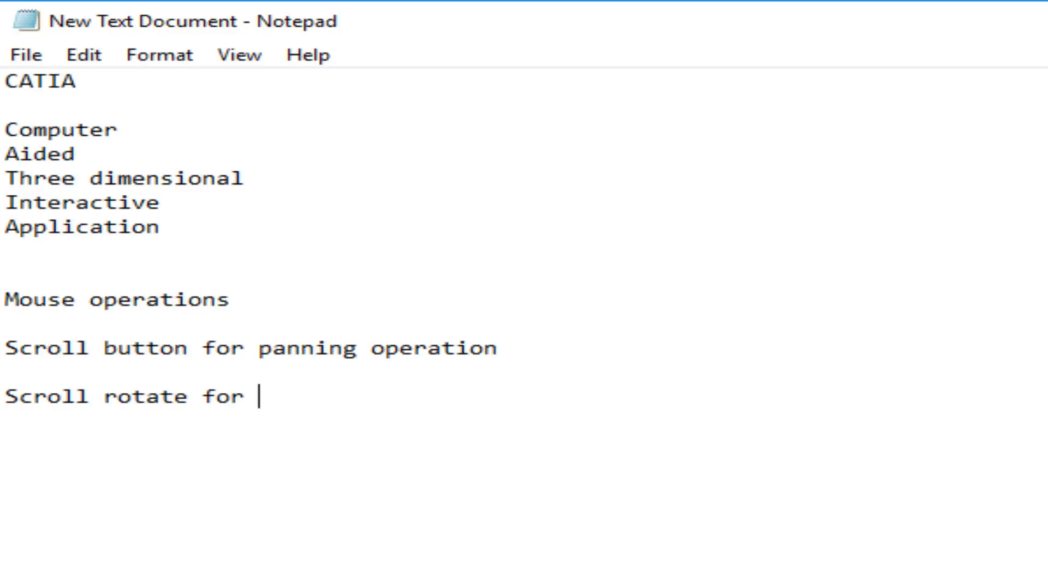
type("CATIA ")
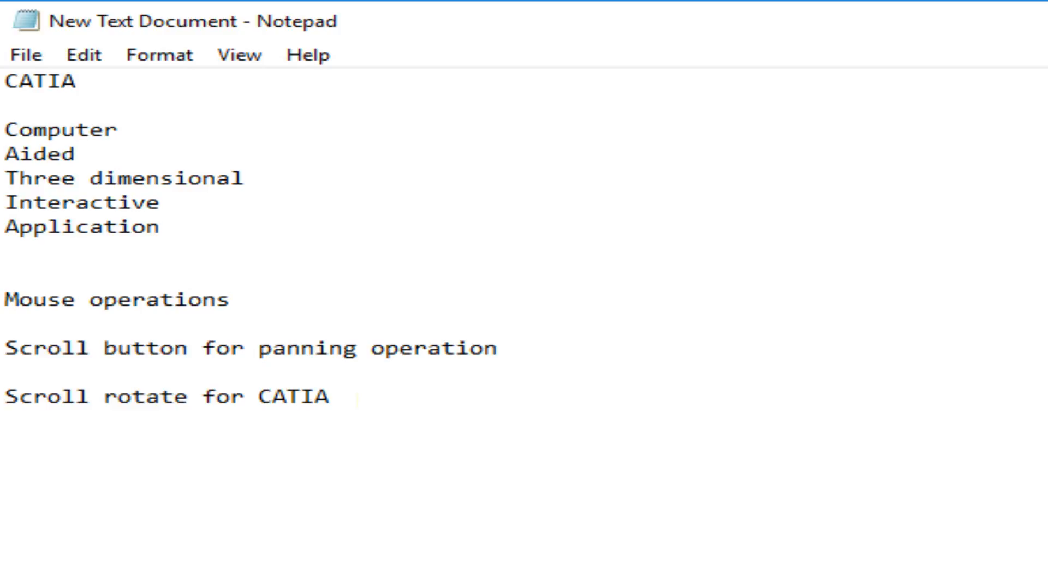
type(" planning t")
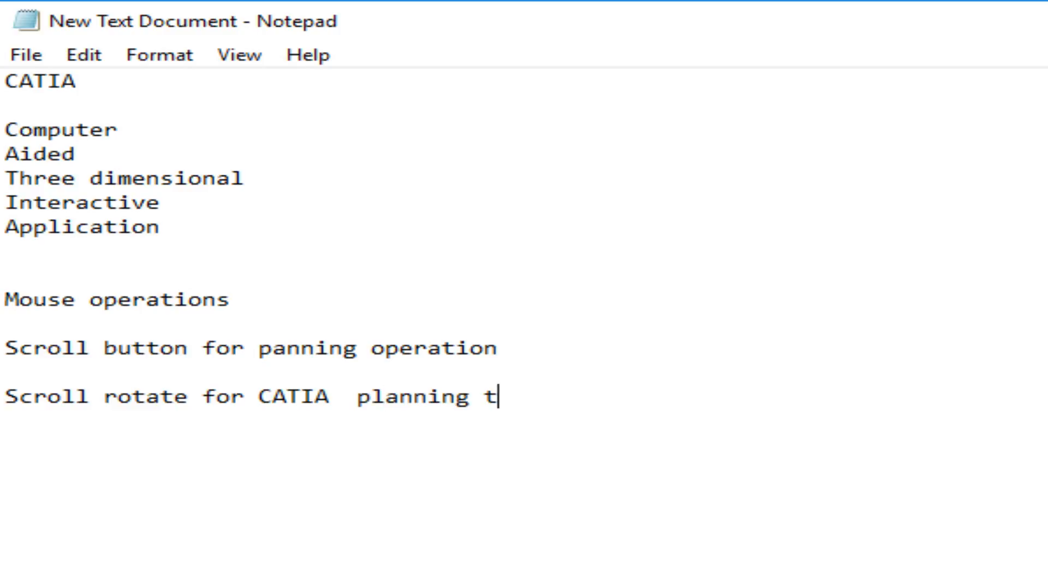
type("ree mo")
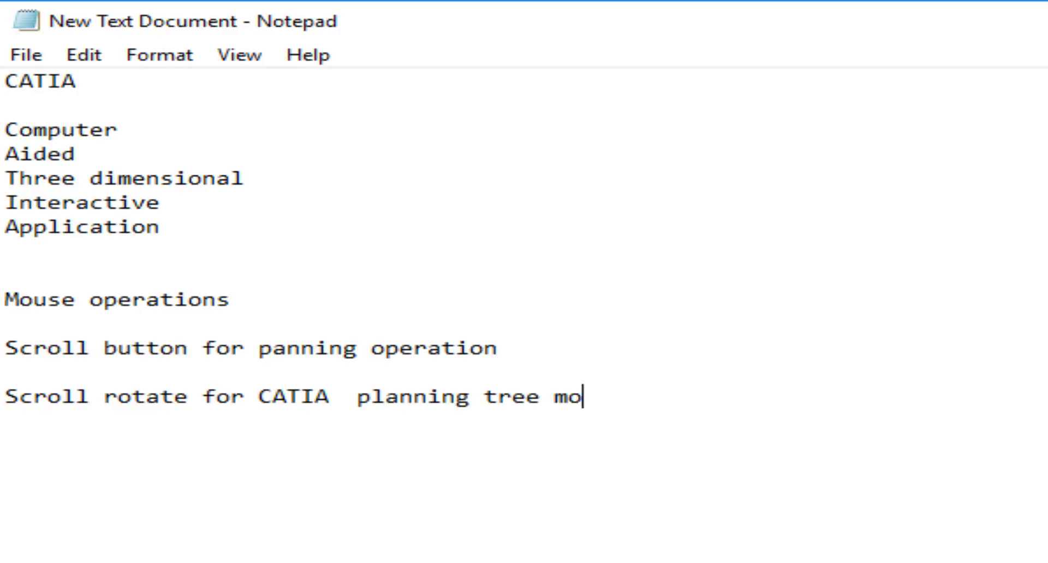
type("ving")
key("Return")
key("Return")
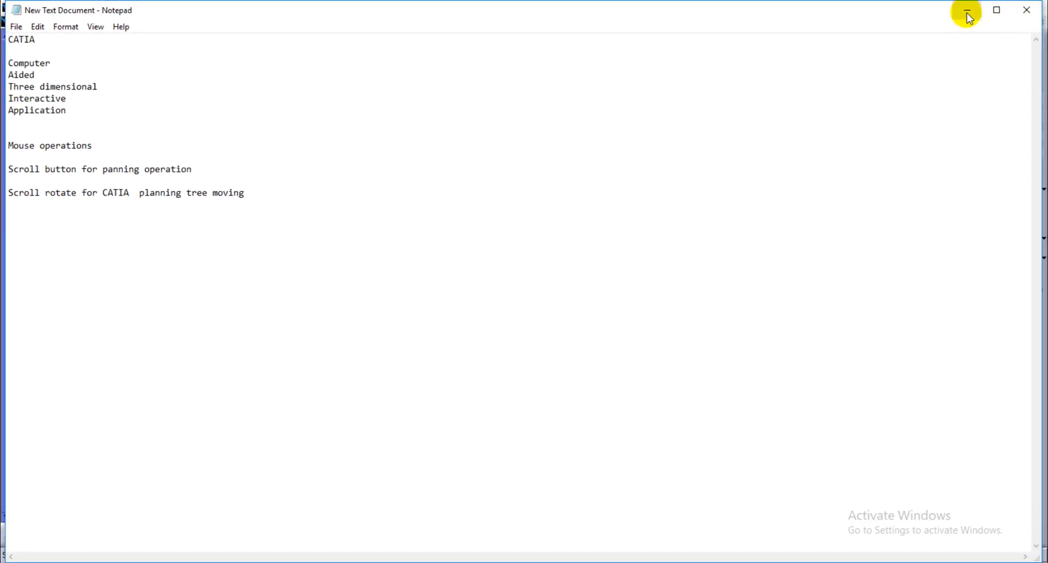
left_click(966, 13)
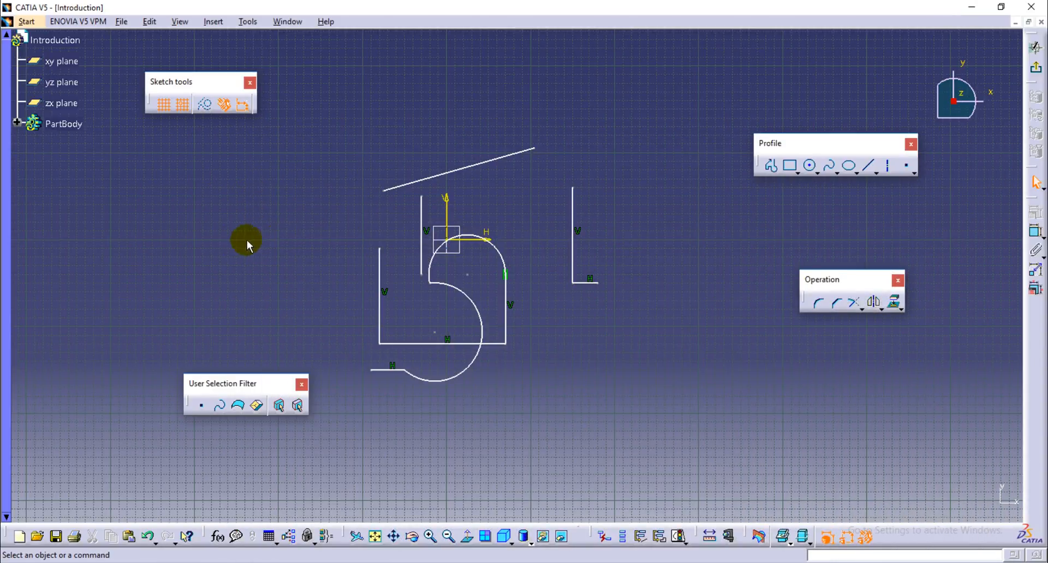
Enlarge the display size of the specification tree.
scroll(322, 178, "up", 3, "ctrl")
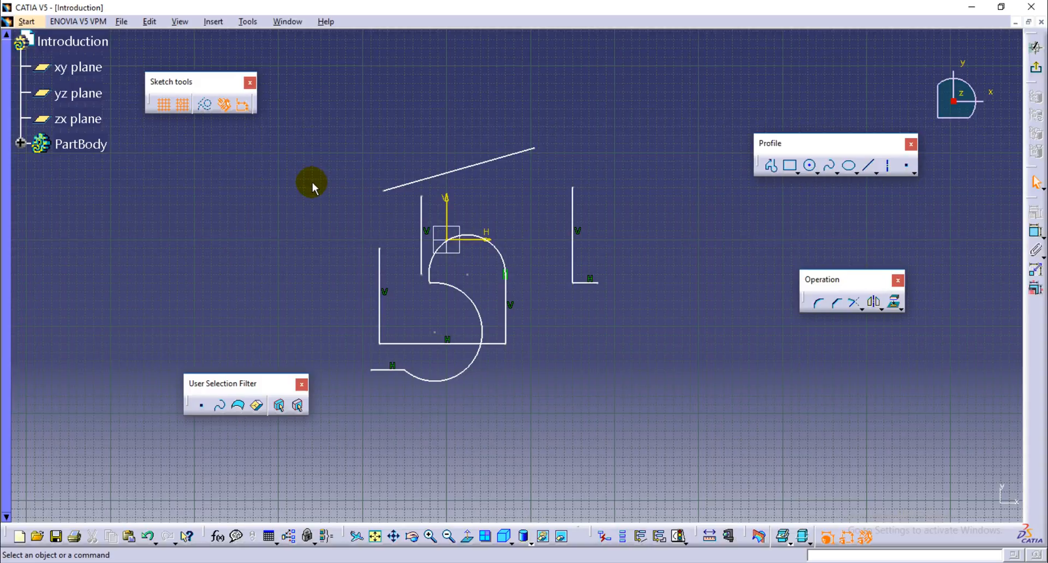
scroll(312, 182, "down", 2, "ctrl")
scroll(70, 75, "up", 2, "ctrl")
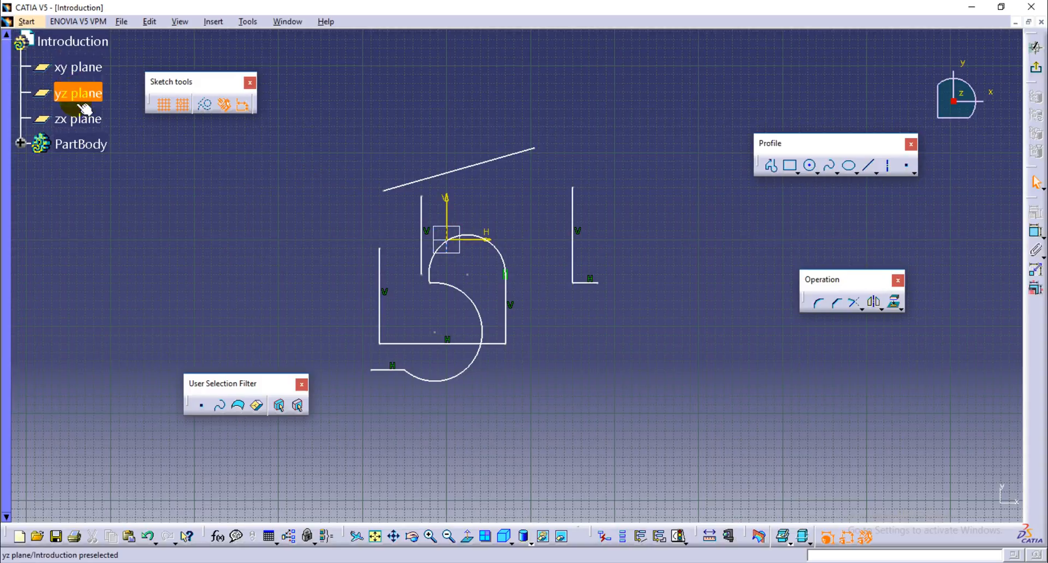
Reduce the display size of the specification tree.
scroll(103, 116, "down", 3, "ctrl")
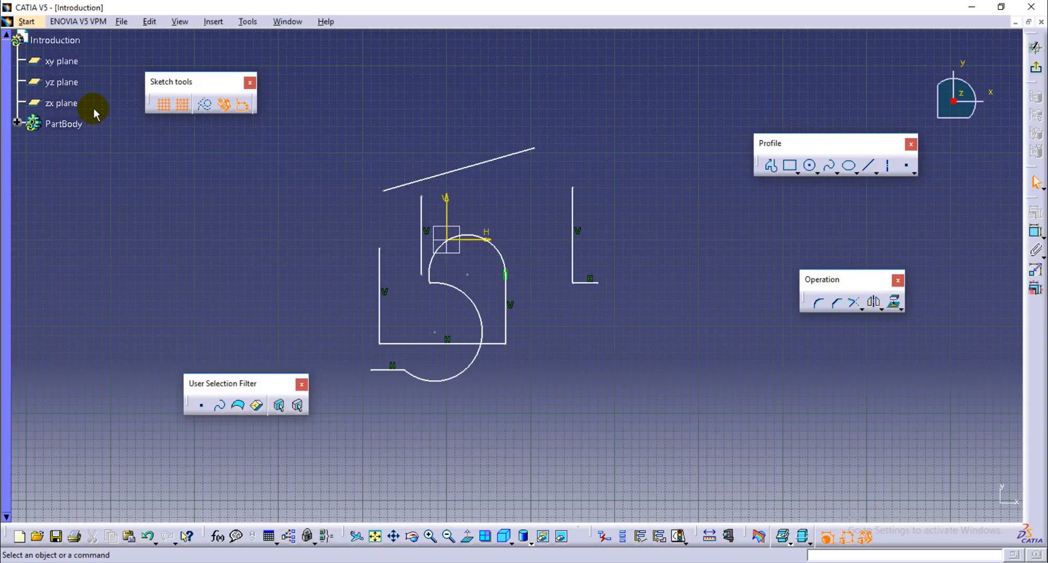
scroll(94, 113, "down", 1, "ctrl")
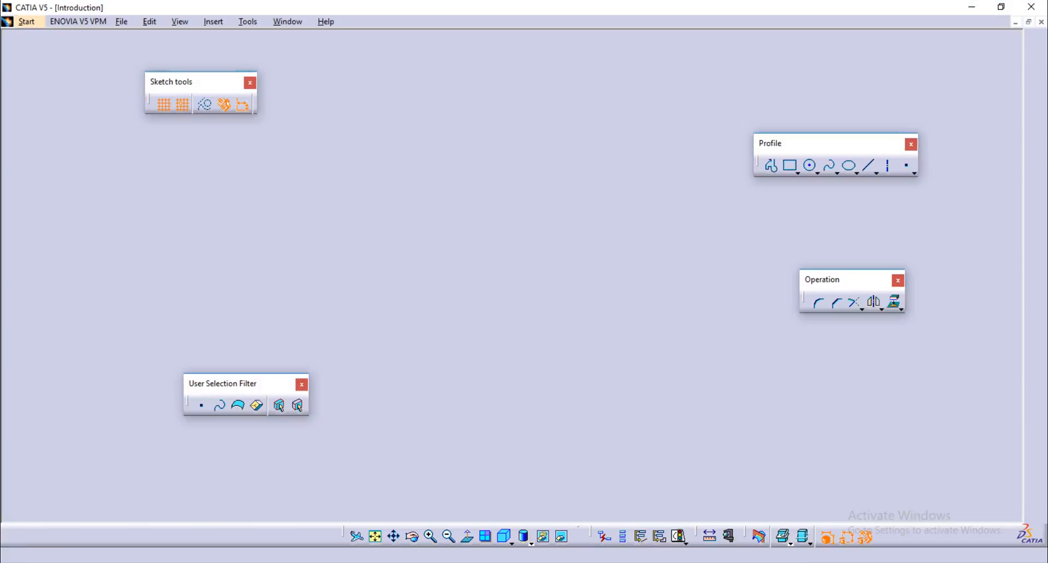
Switch to the Notepad notes and add the line "Ctrl+Scroll and rotate for CATIA planning tree zoom in and zoom out" below the tree moving note.
mouse_move(737, 551)
left_click(708, 480)
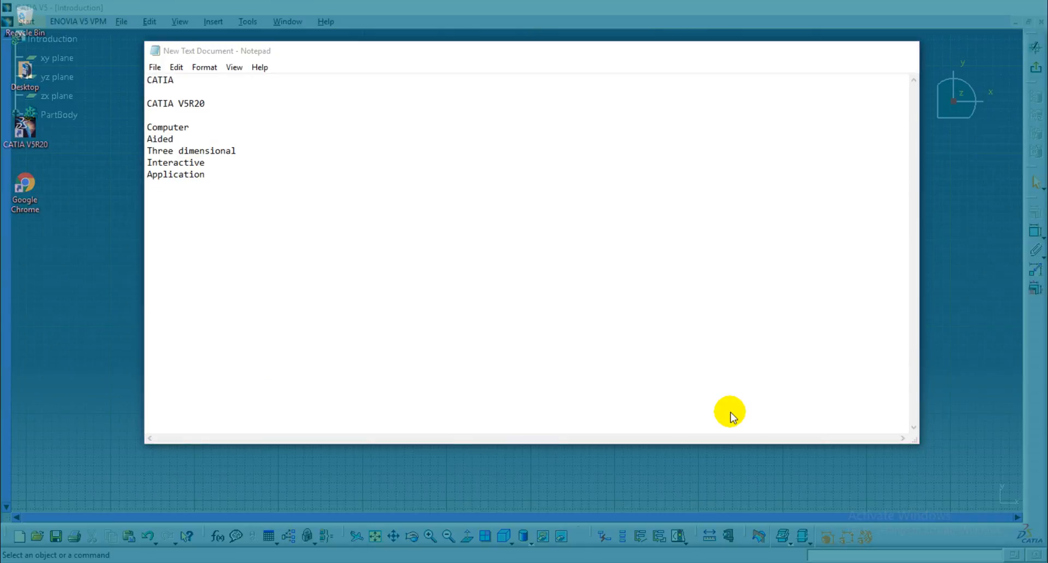
key("alt+F4")
left_click(540, 303)
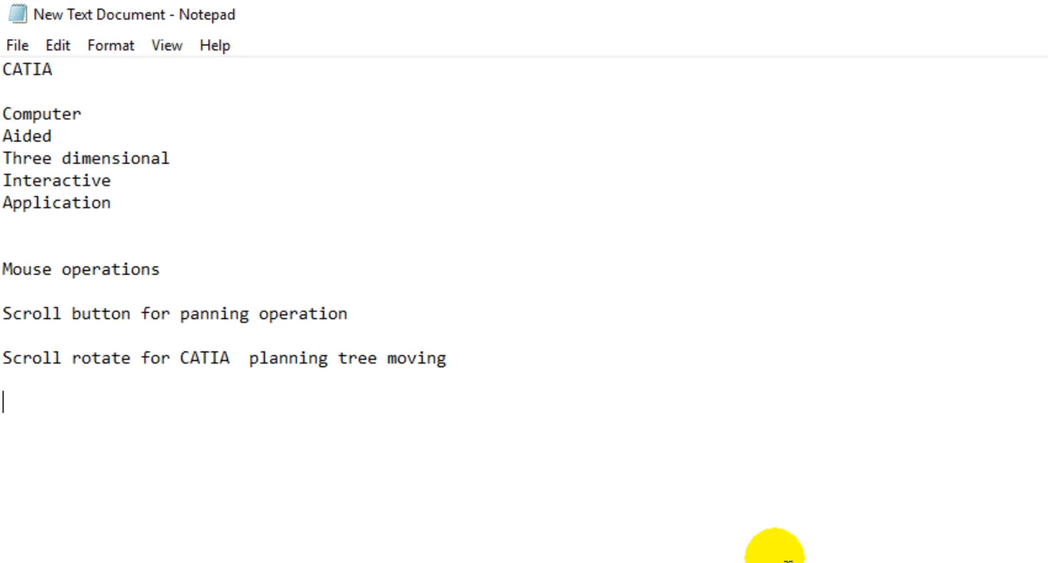
key("Return")
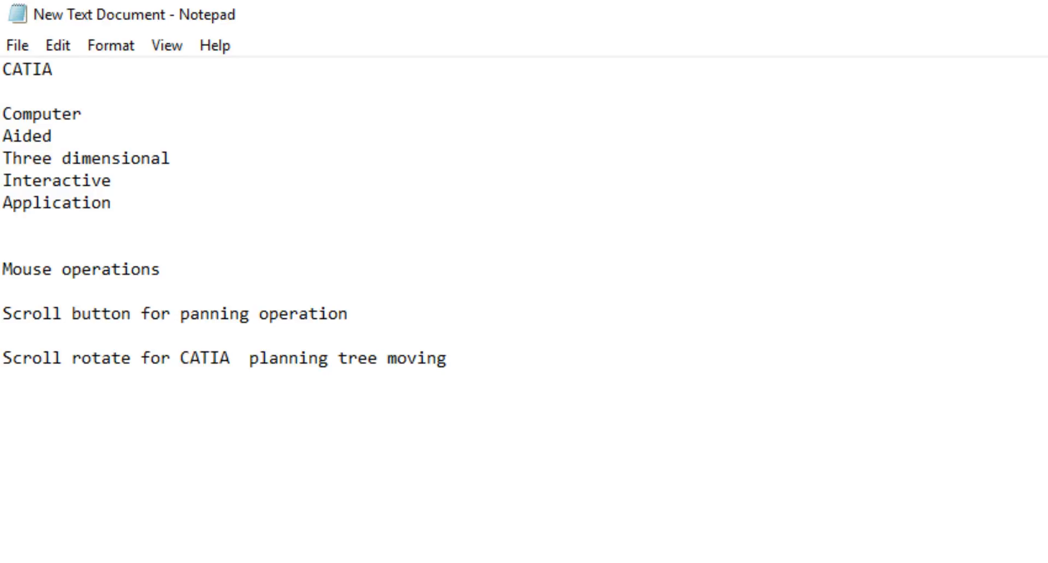
type("Ctrl+Scroll ")
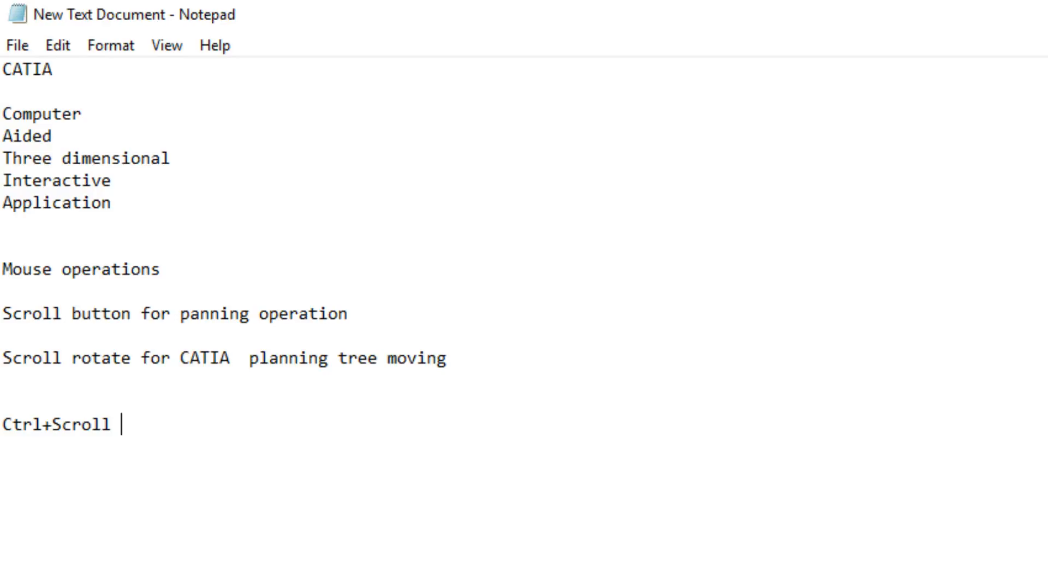
type("and rotate")
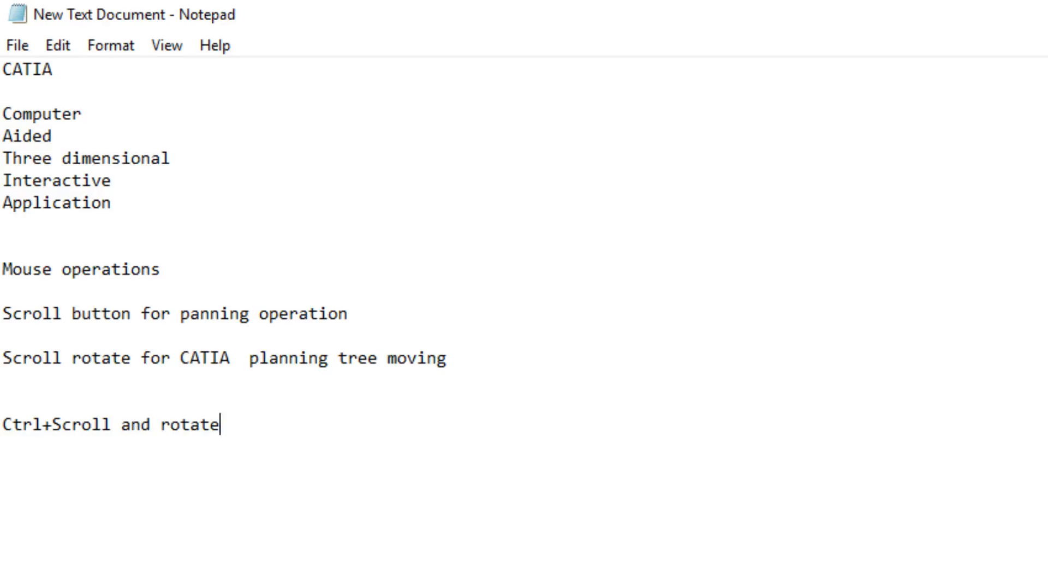
type(" for CAT")
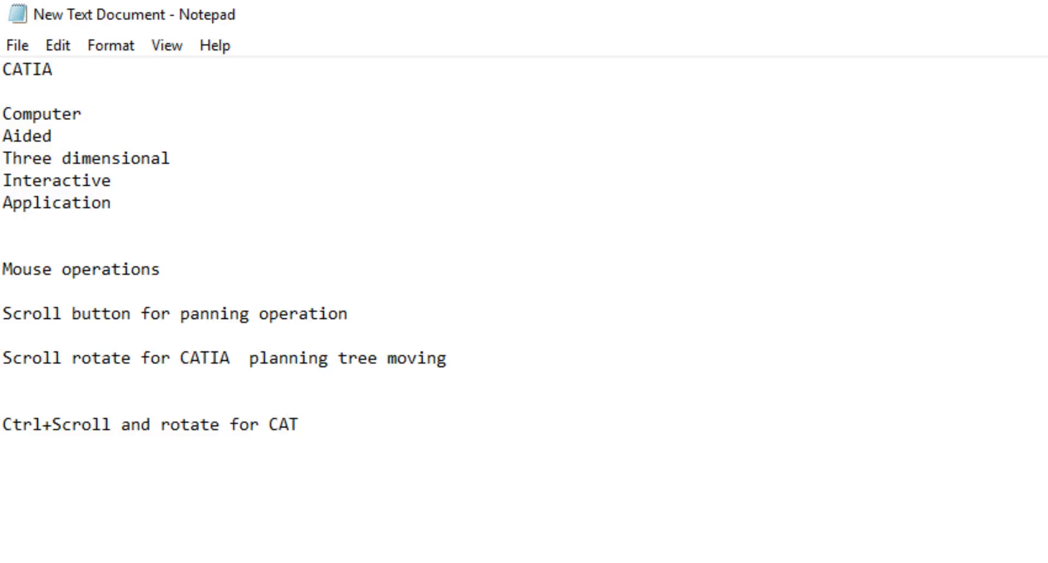
type("IA  planning re")
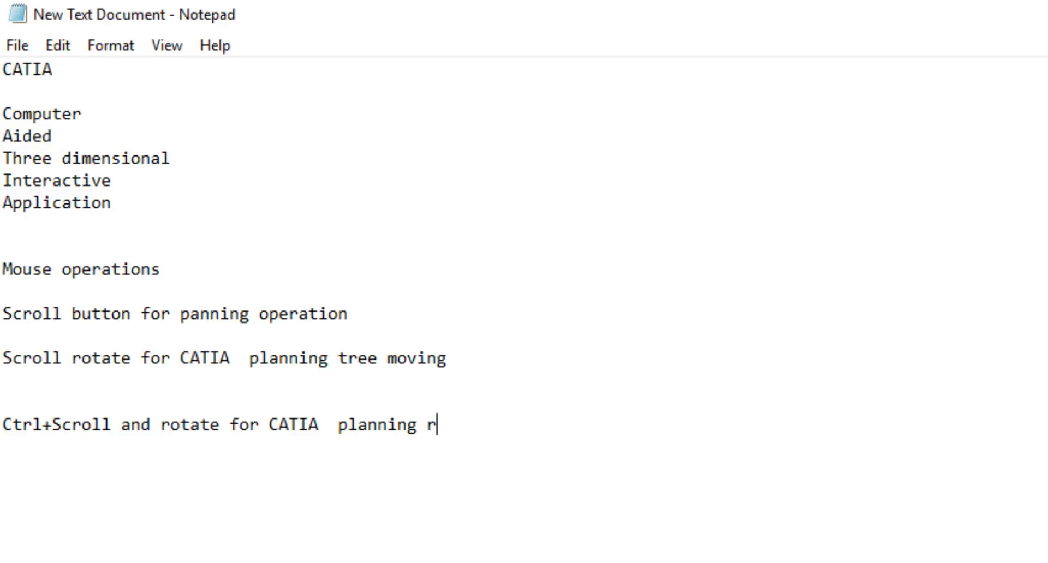
key("BackSpace")
key("BackSpace")
type("tree zoo")
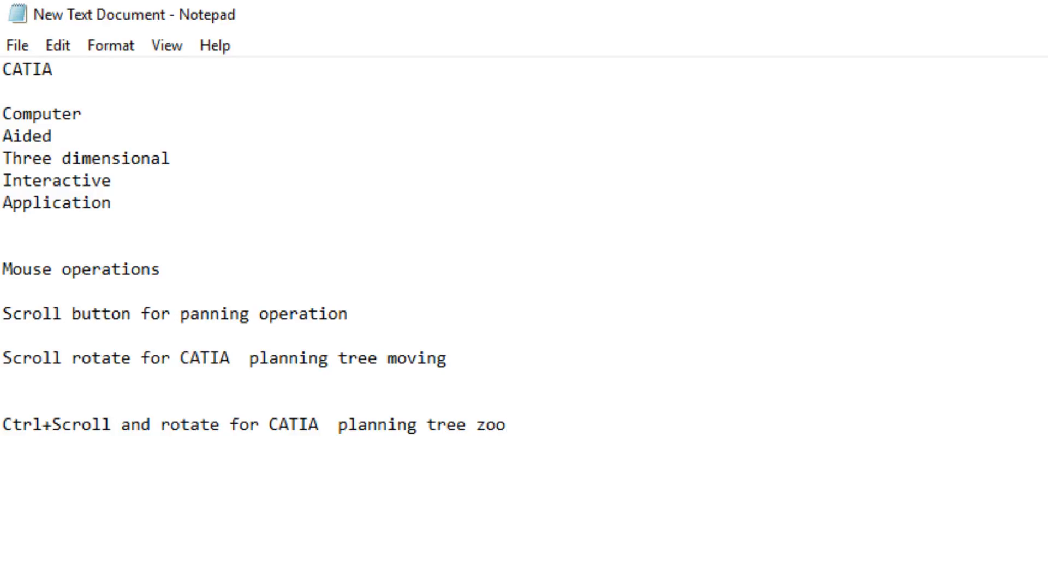
type("m in and zoom o")
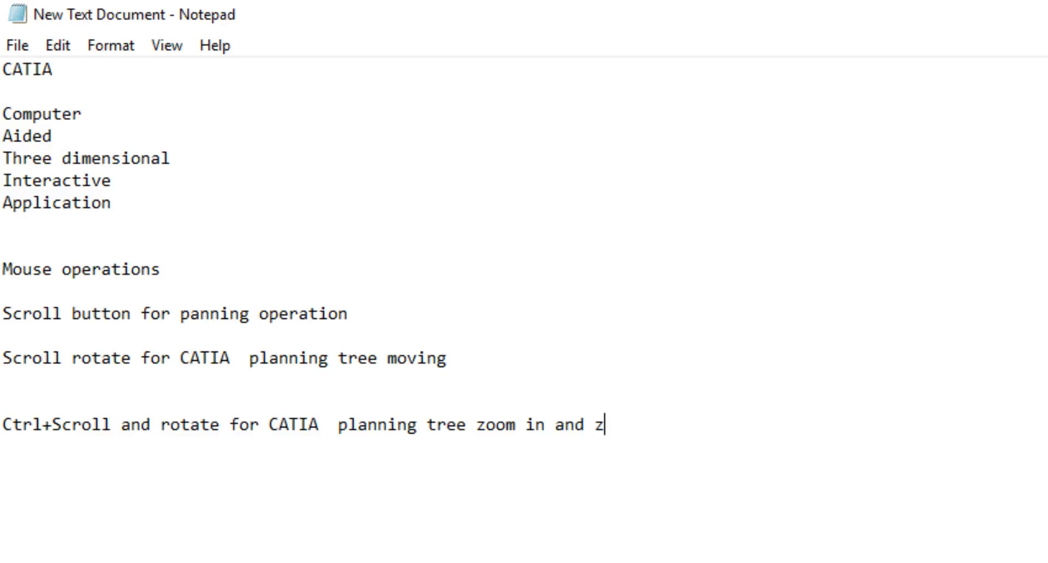
type("ut")
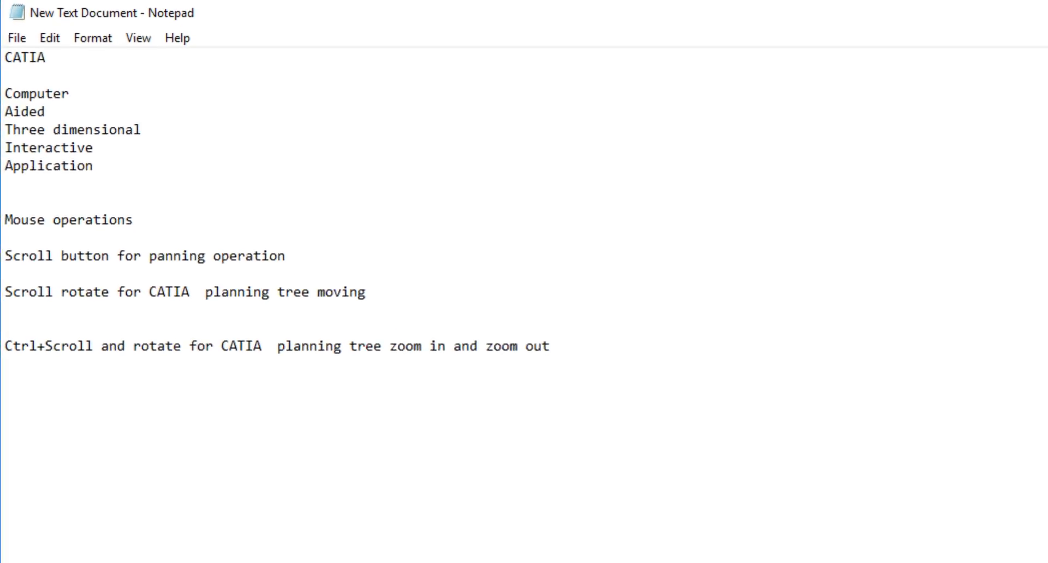
key("Return")
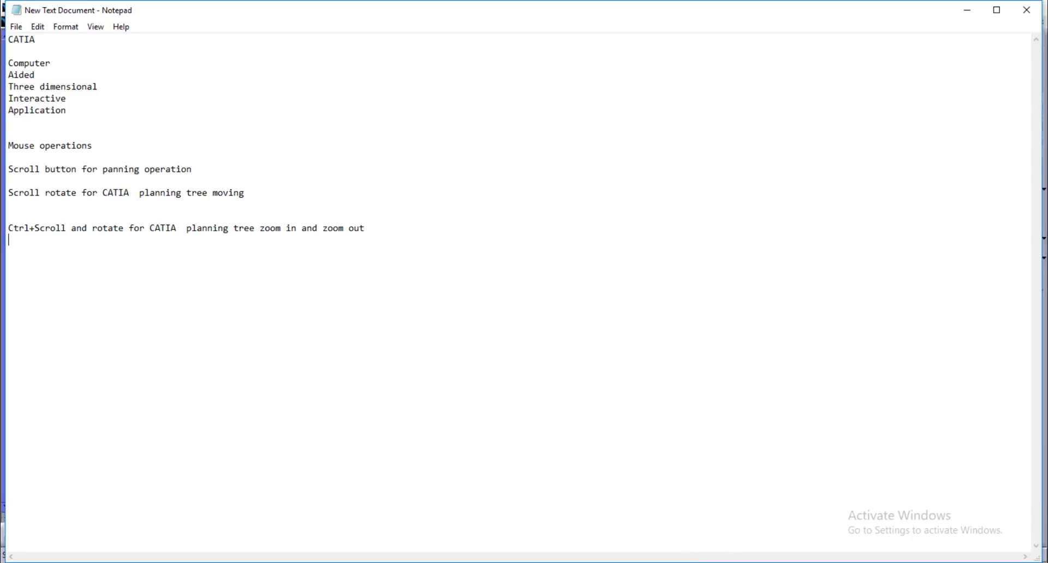
Return to the CATIA sketch and zoom out on the drawn lines and profiles.
left_click(722, 562)
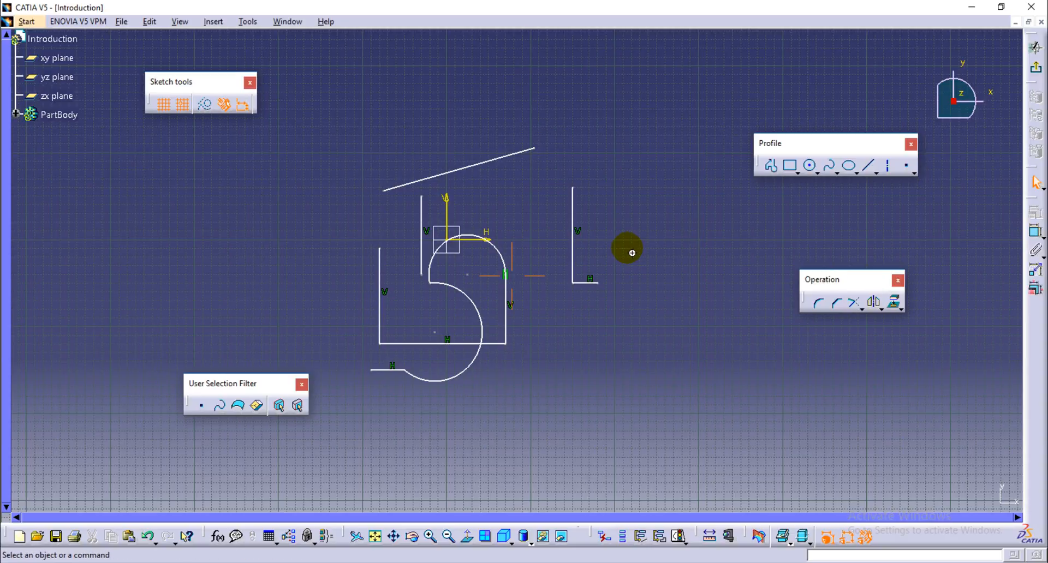
mouse_move(632, 252)
middle_mouse_down()
mouse_move(647, 325)
mouse_move(637, 368)
mouse_move(620, 175)
mouse_move(633, 243)
mouse_move(613, 304)
mouse_move(599, 266)
middle_mouse_up()
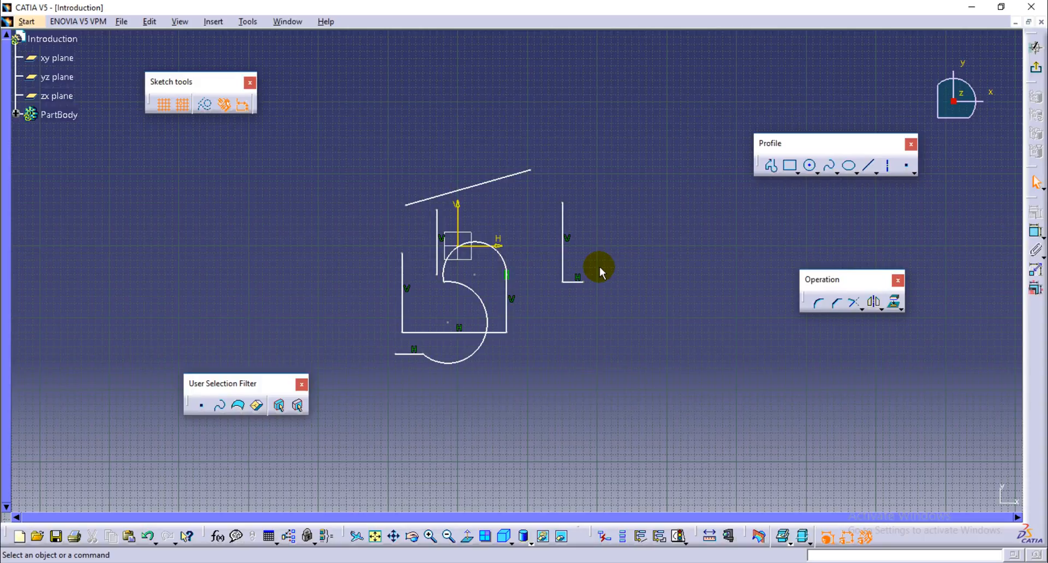
mouse_move(599, 267)
middle_mouse_down()
mouse_move(591, 350)
mouse_move(577, 272)
mouse_move(620, 206)
mouse_move(611, 301)
mouse_move(598, 290)
mouse_move(610, 240)
mouse_move(612, 273)
middle_mouse_up()
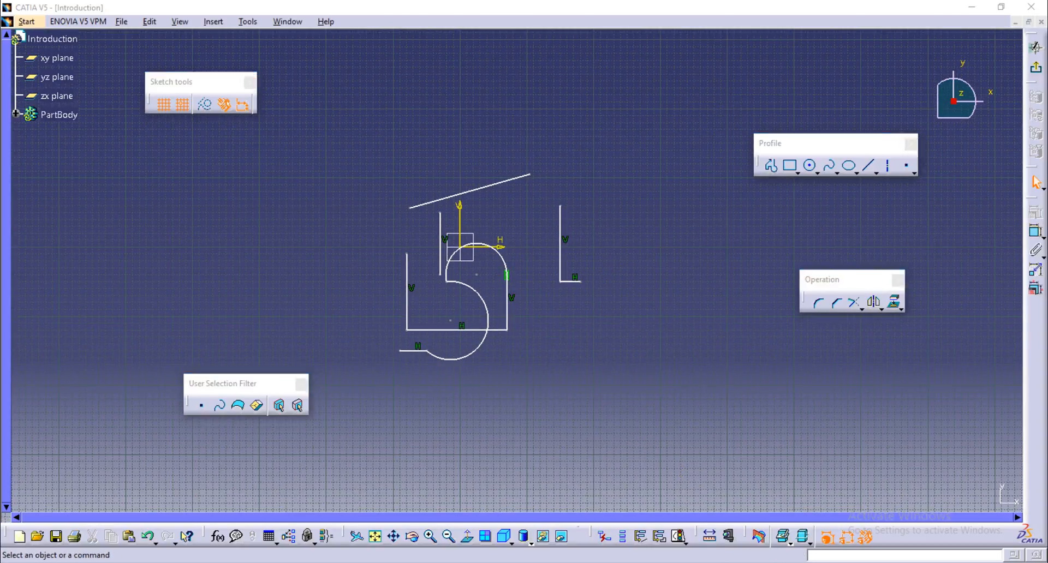
Switch to Notepad and add the line "Scroll + press the right click for object zoom in and zoom out" below the tree zoom note.
key("alt+Tab")
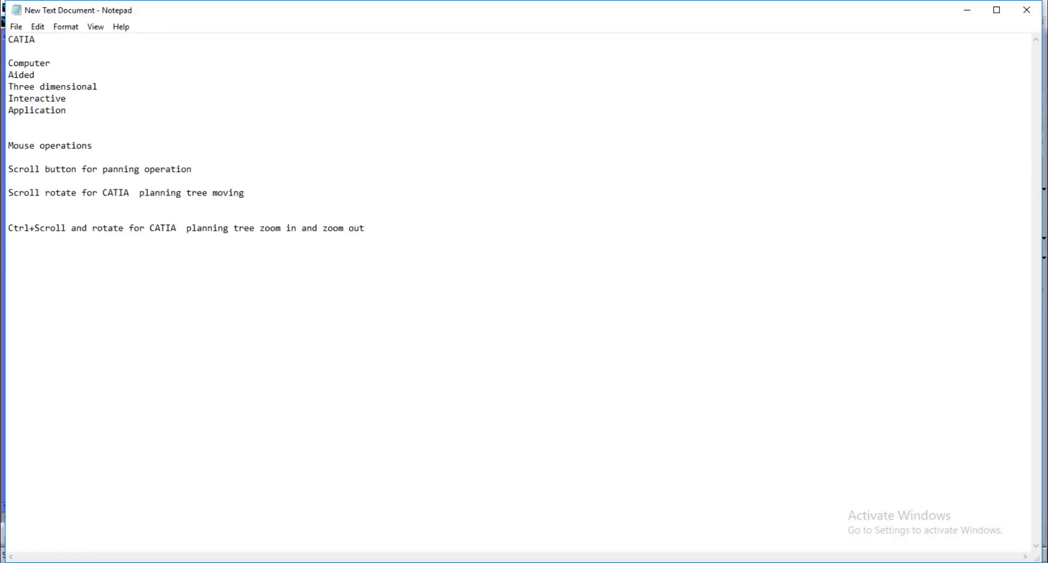
type("Scro")
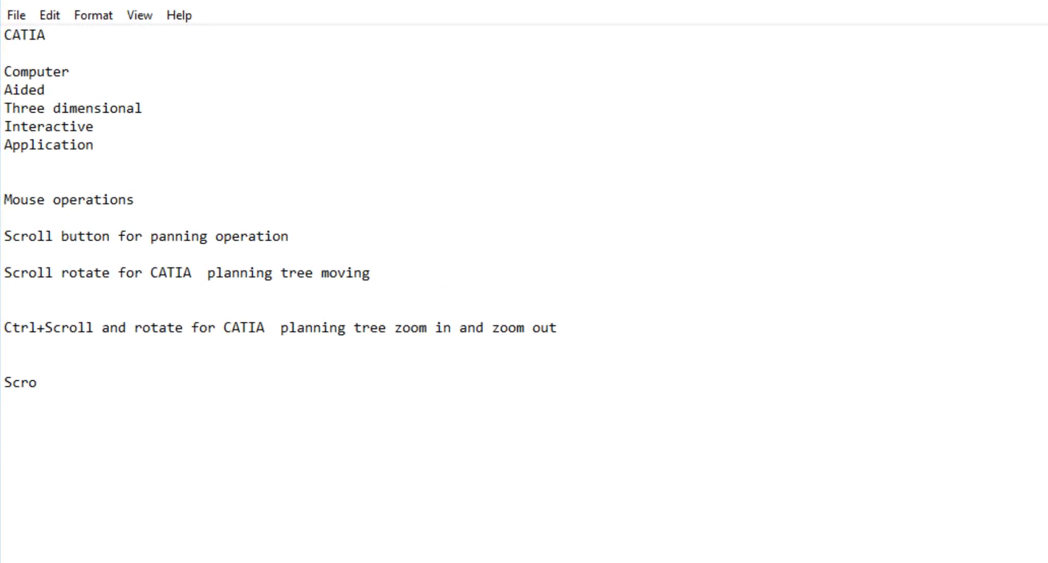
type("ll")
type("+ press the ra")
key("BackSpace")
type("i")
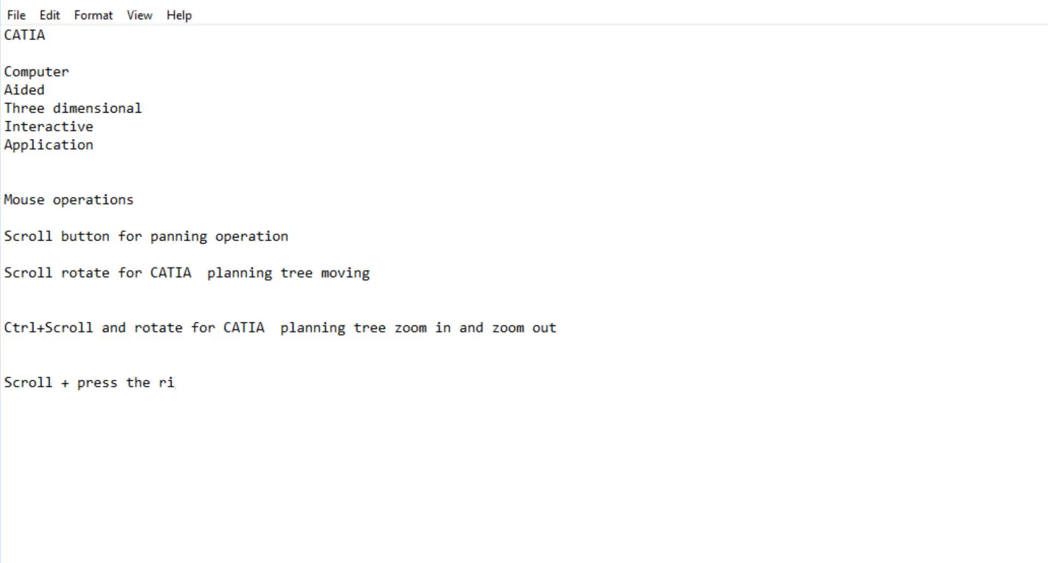
type("ght click fro")
key("BackSpace")
key("BackSpace")
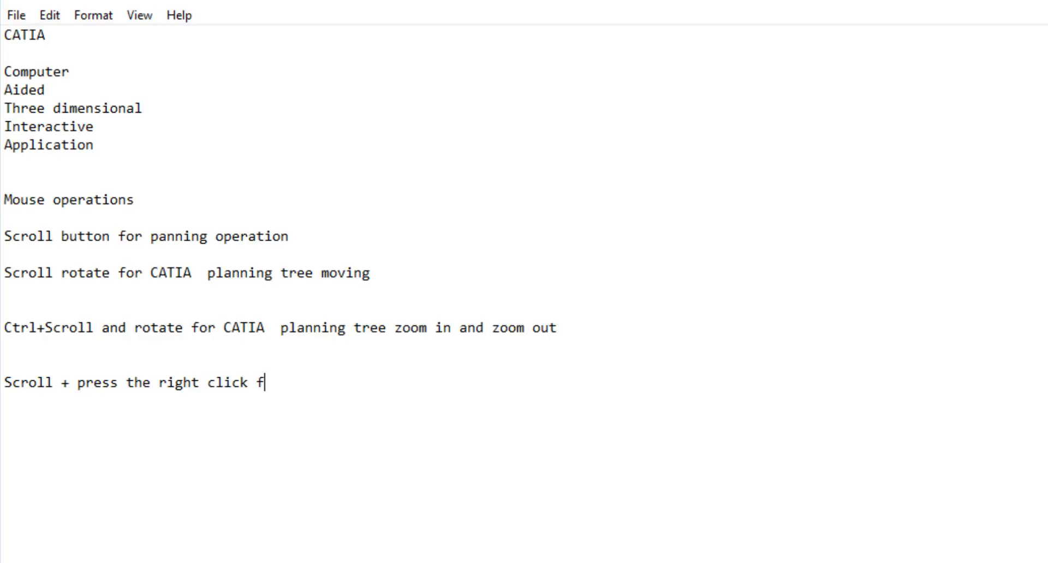
type("or object zoo")
key("BackSpace")
type("m")
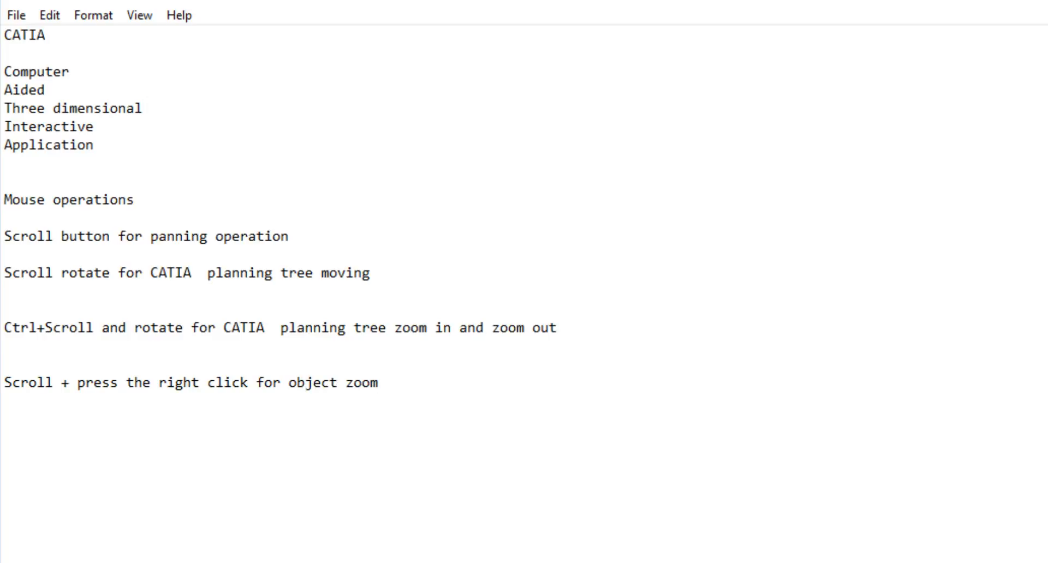
type(" in an")
key("BackSpace")
type("and zoom out")
key("Return")
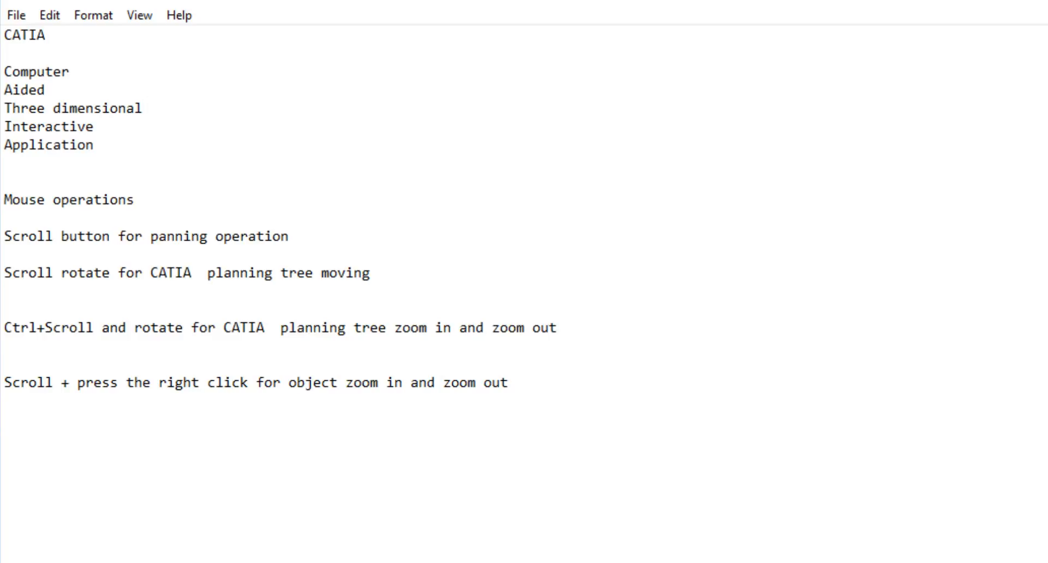
Add "OR" on its own line, followed by the alternative "Press Ctrl + scroll button for object zoom in and zoom out".
type("OR")
key("Return")
type("c")
key("BackSpace")
type("pRESSS")
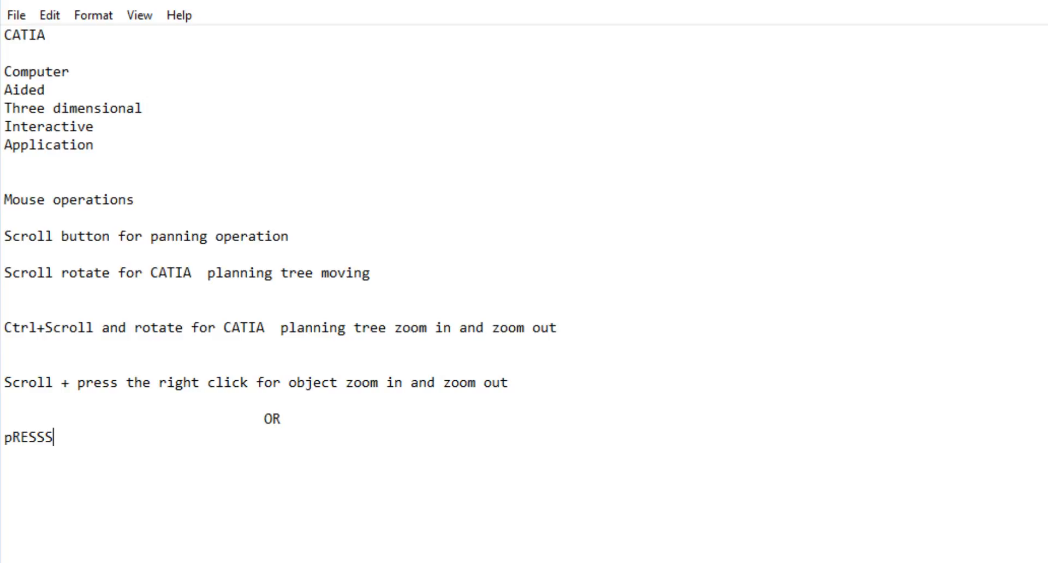
key("BackSpace")
key("BackSpace")
key("BackSpace")
key("BackSpace")
key("BackSpace")
key("BackSpace")
type("Press Ctrl")
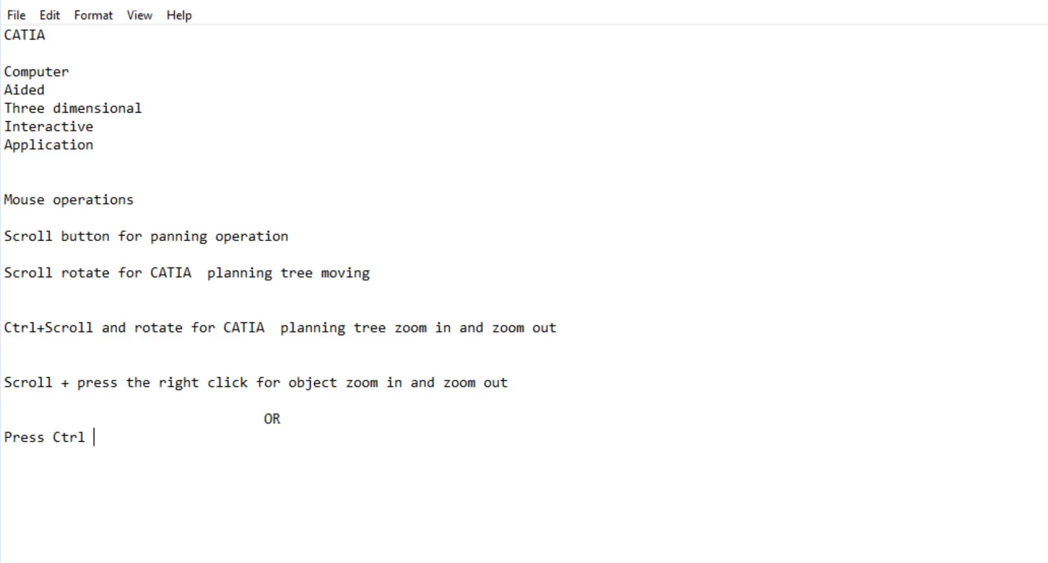
type(" + scroll butt")
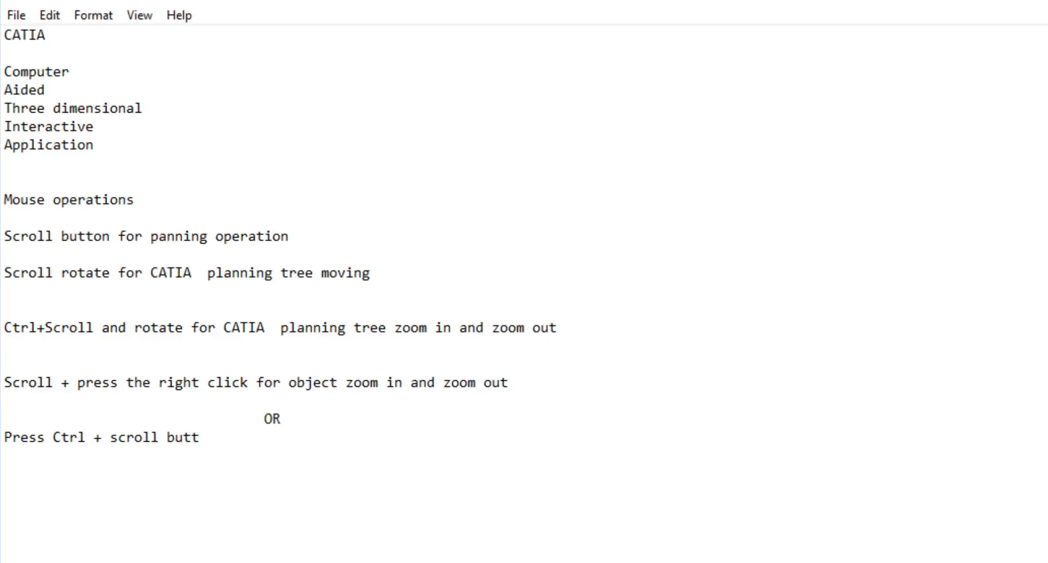
type("on for obj")
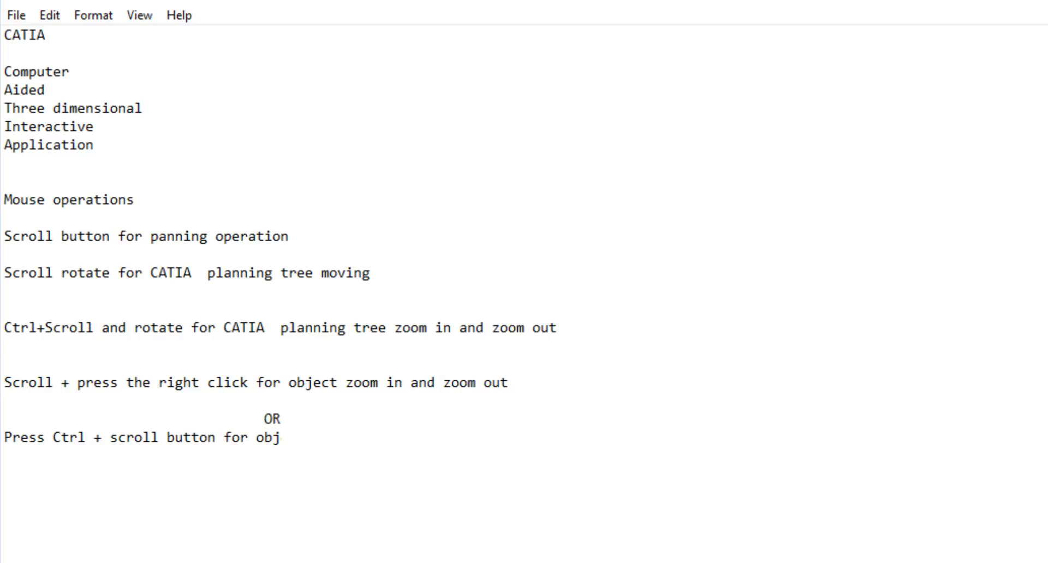
type("ect zoom in and z")
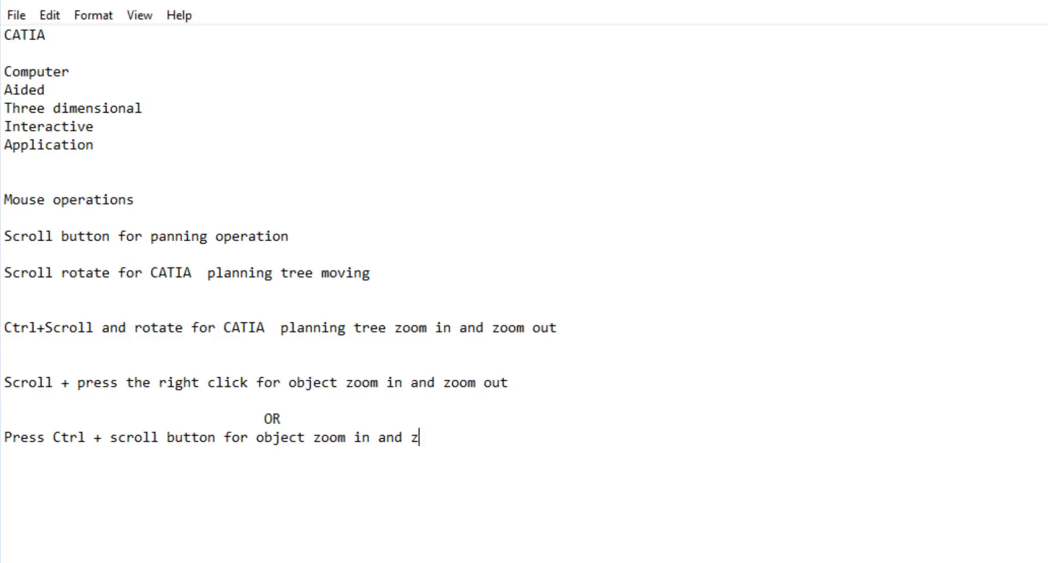
type("oom out")
key("Return")
key("Return")
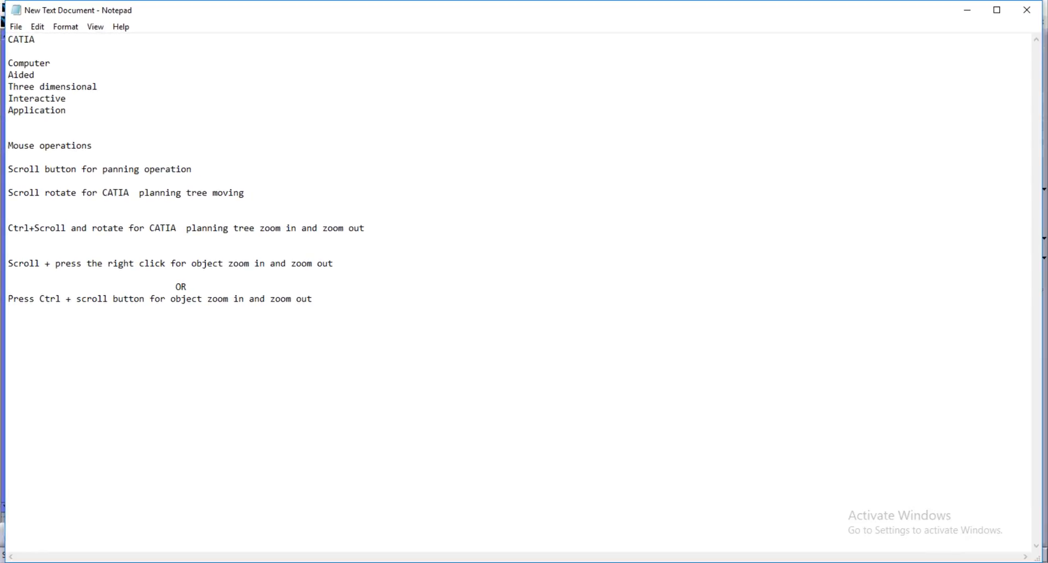
Return to the CATIA sketch and examine it from several rotated orientations and at different pan and zoom positions.
key("alt+Tab")
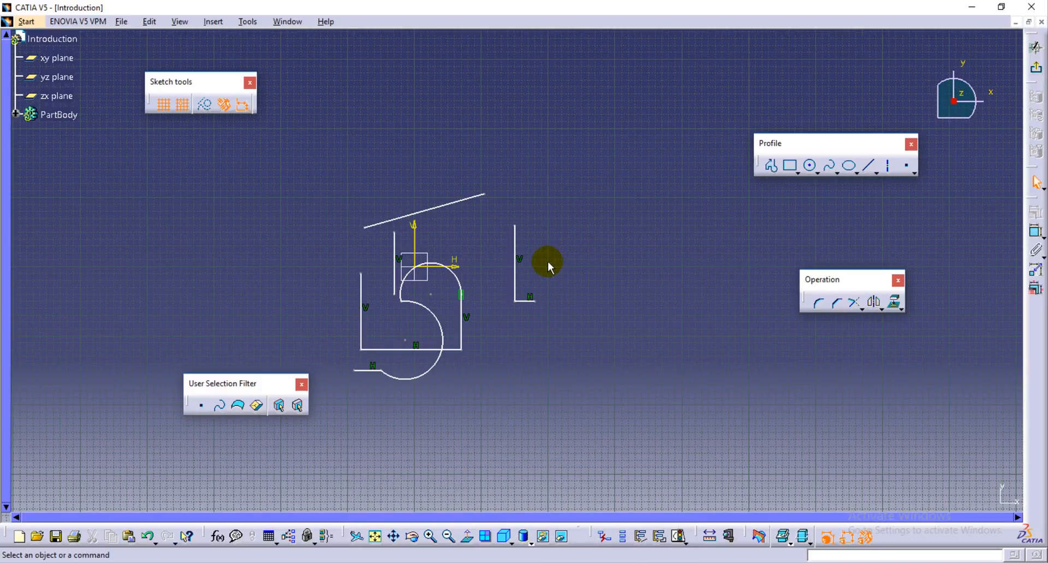
middle_click_drag(548, 262, 548, 262)
mouse_move(545, 264)
middle_mouse_down()
mouse_move(416, 295)
mouse_move(385, 272)
mouse_move(432, 173)
mouse_move(489, 154)
mouse_move(545, 197)
mouse_move(550, 244)
middle_mouse_up()
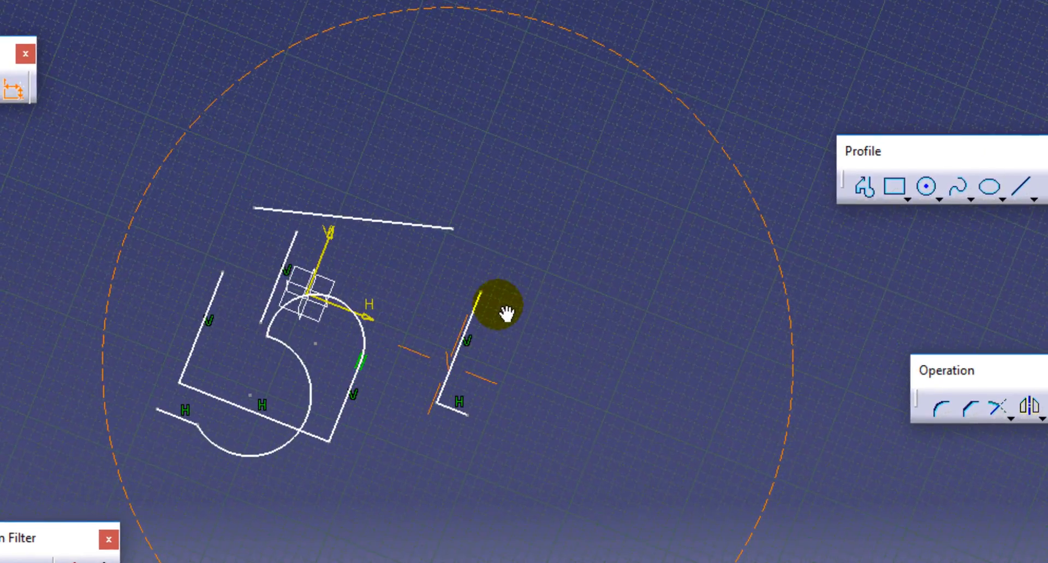
mouse_move(506, 313)
middle_mouse_down()
mouse_move(386, 350)
mouse_move(257, 303)
mouse_move(367, 182)
mouse_move(460, 249)
mouse_move(407, 411)
middle_mouse_up()
middle_click_drag(332, 470, 297, 491)
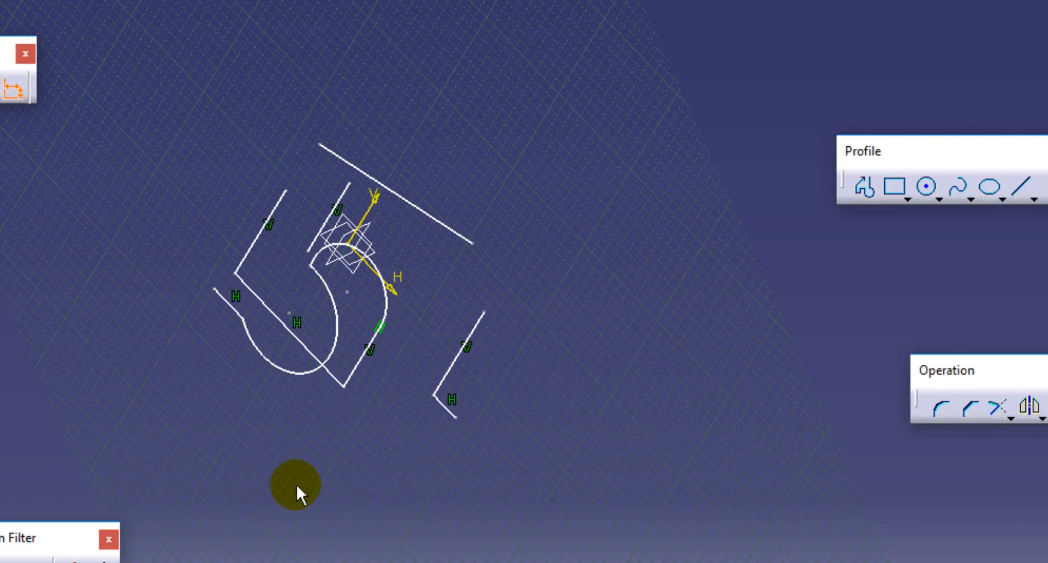
mouse_move(561, 281)
middle_mouse_down()
mouse_move(620, 341)
mouse_move(560, 553)
mouse_move(276, 461)
mouse_move(428, 274)
mouse_move(653, 265)
mouse_move(738, 320)
middle_mouse_up()
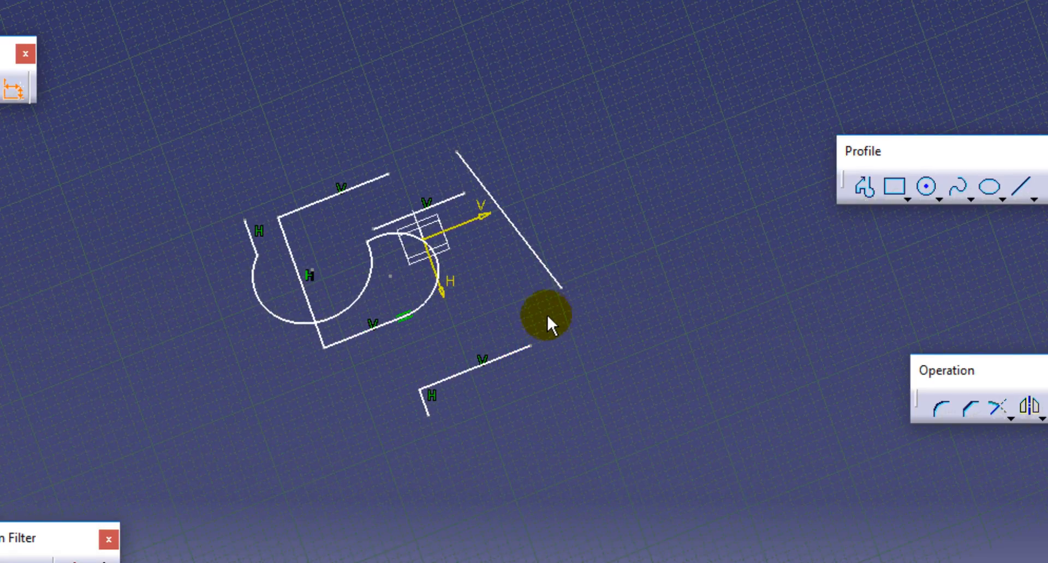
middle_click_drag(593, 225, 606, 235)
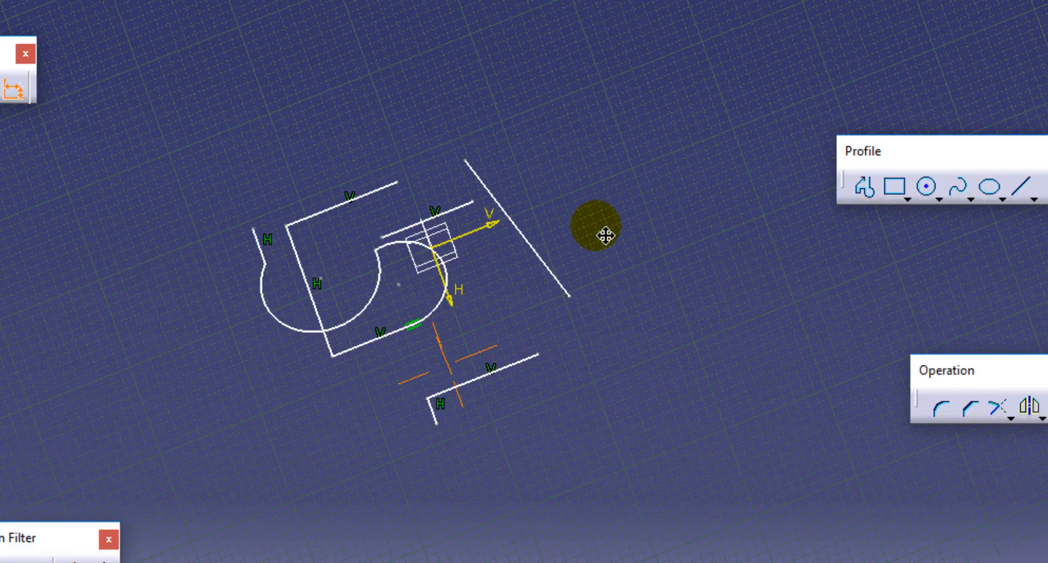
mouse_move(605, 236)
middle_mouse_down()
mouse_move(620, 299)
mouse_move(465, 416)
mouse_move(300, 235)
mouse_move(573, 244)
mouse_move(597, 502)
mouse_move(338, 327)
mouse_move(481, 273)
mouse_move(595, 406)
middle_mouse_up()
middle_click_drag(590, 160, 589, 160)
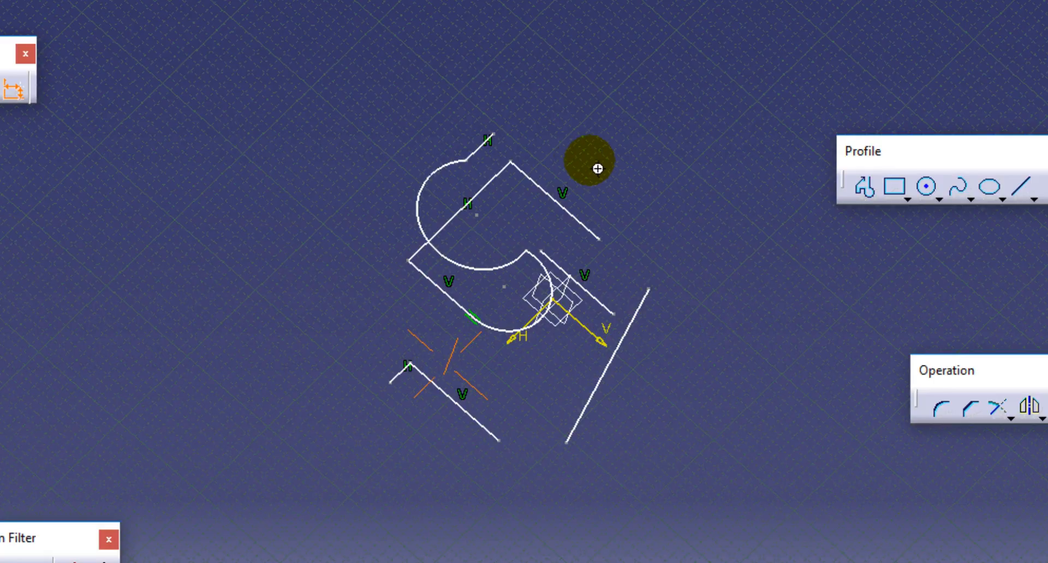
mouse_move(597, 168)
middle_mouse_down()
mouse_move(632, 370)
mouse_move(678, 82)
mouse_move(666, 164)
mouse_move(613, 206)
mouse_move(534, 220)
mouse_move(545, 306)
mouse_move(541, 248)
mouse_move(519, 241)
mouse_move(520, 221)
middle_mouse_up()
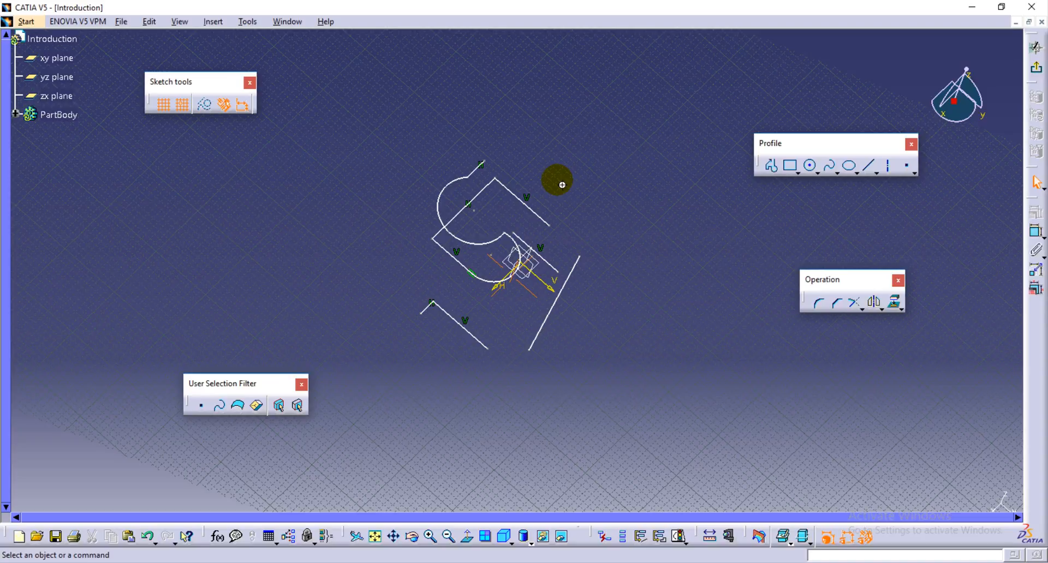
Examine the sketch from further tilted orientations, panning across it and zooming out until the profiles appear small.
mouse_move(562, 184)
middle_mouse_down()
mouse_move(551, 165)
mouse_move(418, 231)
mouse_move(536, 341)
mouse_move(601, 210)
mouse_move(435, 210)
mouse_move(402, 239)
mouse_move(459, 273)
mouse_move(624, 255)
middle_mouse_up()
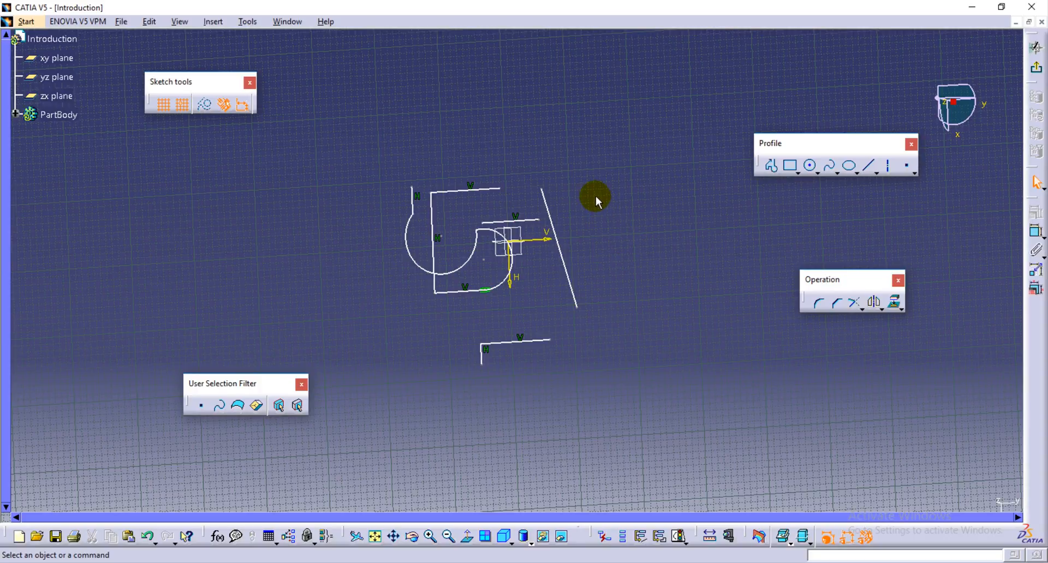
mouse_move(599, 205)
middle_mouse_down()
mouse_move(545, 213)
mouse_move(564, 220)
mouse_move(575, 304)
mouse_move(440, 294)
mouse_move(447, 168)
mouse_move(592, 218)
mouse_move(566, 304)
mouse_move(443, 211)
mouse_move(556, 168)
mouse_move(557, 296)
mouse_move(435, 220)
mouse_move(694, 179)
middle_mouse_up()
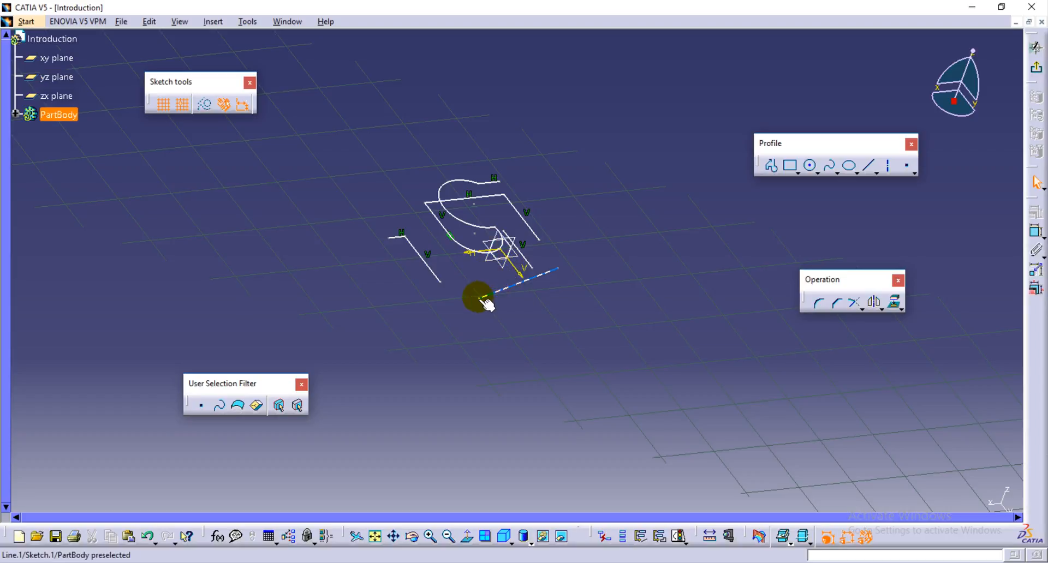
middle_click_drag(390, 300, 404, 338, "ctrl")
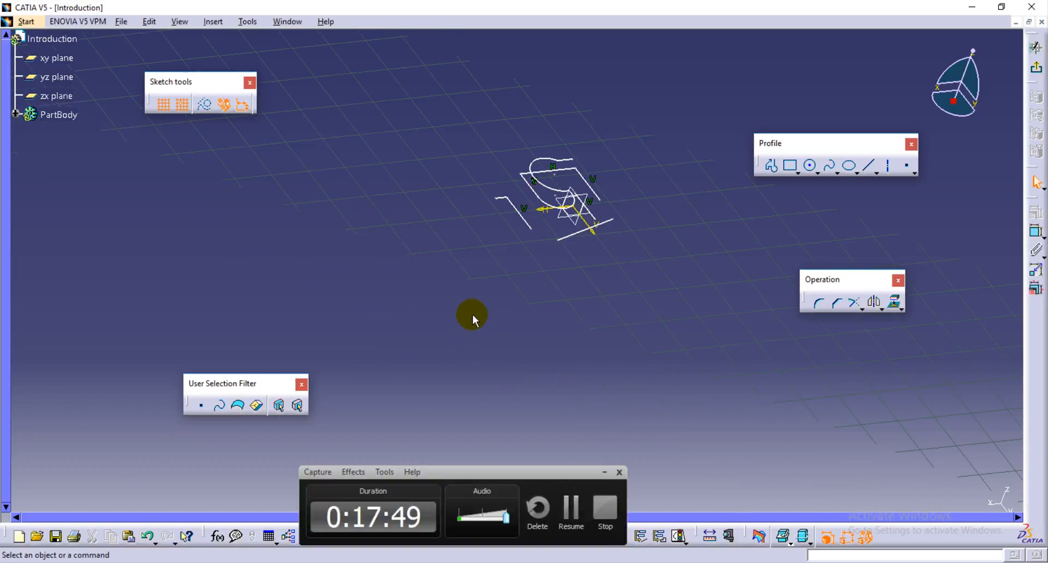
middle_click_drag(493, 280, 560, 339, "ctrl")
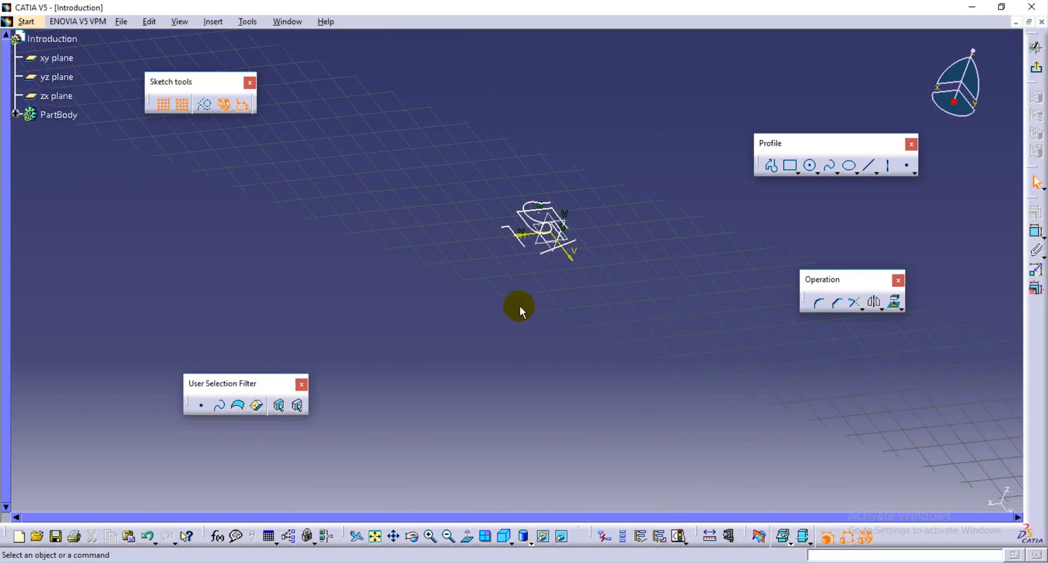
mouse_move(510, 284)
middle_mouse_down()
mouse_move(596, 353)
mouse_move(476, 227)
mouse_move(498, 433)
mouse_move(699, 367)
mouse_move(598, 188)
mouse_move(674, 208)
middle_mouse_up()
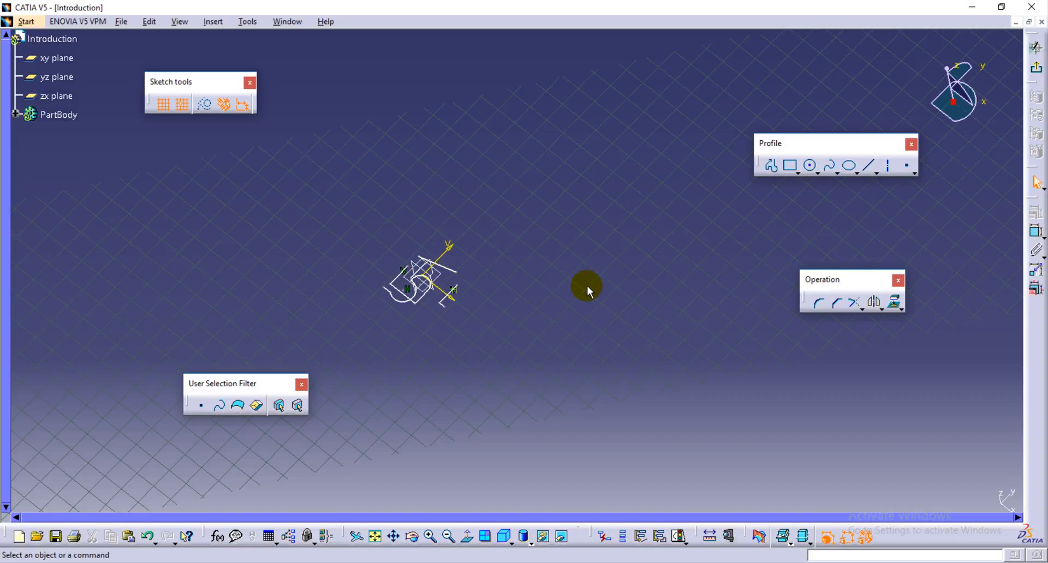
Fit the whole sketch in the view and restore the view normal to the sketch plane, zoomed out slightly.
left_click(376, 537)
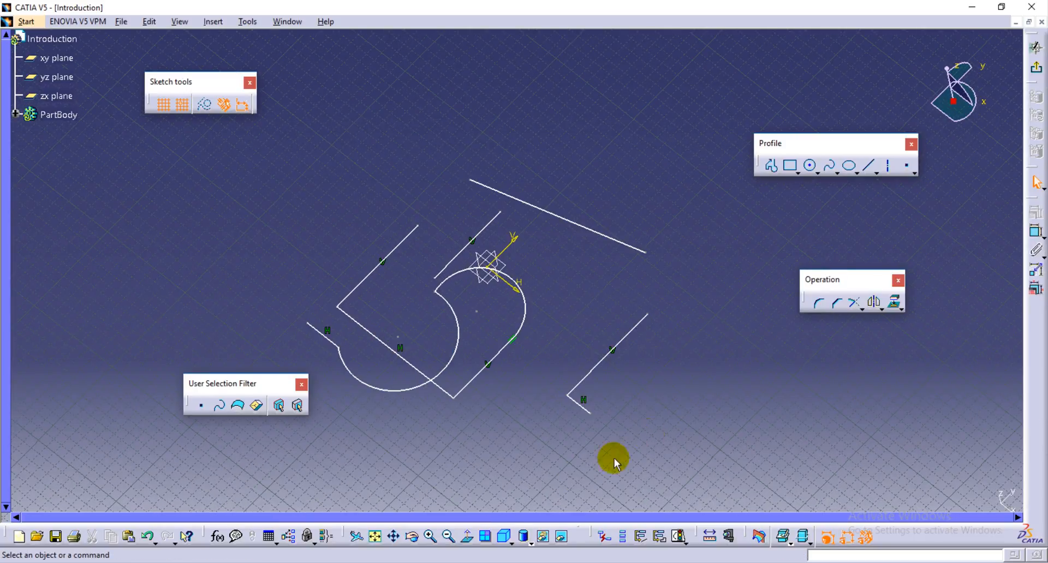
left_click(462, 542)
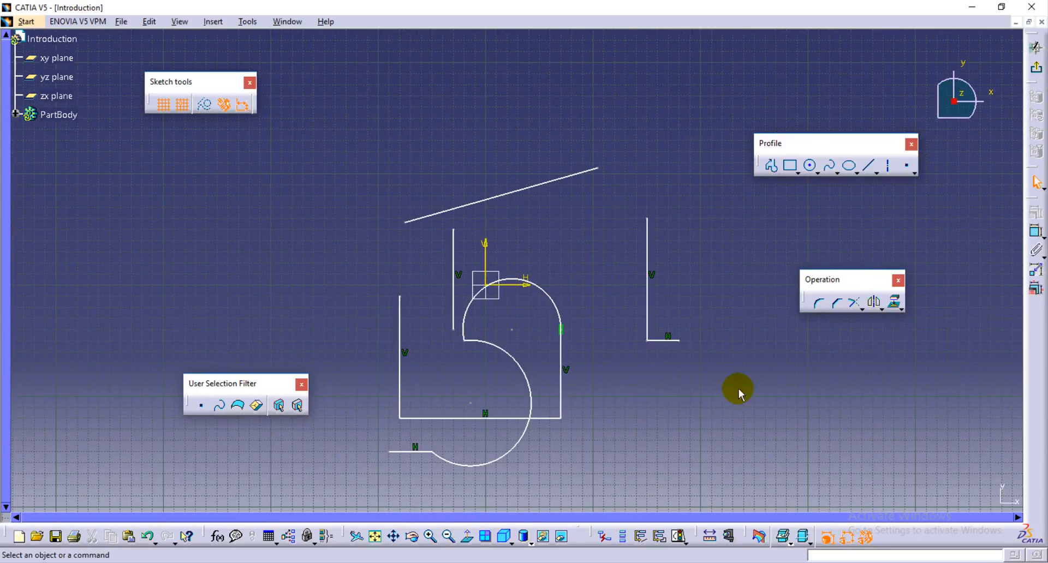
mouse_move(739, 394)
middle_mouse_down()
mouse_move(744, 299)
mouse_move(714, 248)
middle_mouse_up()
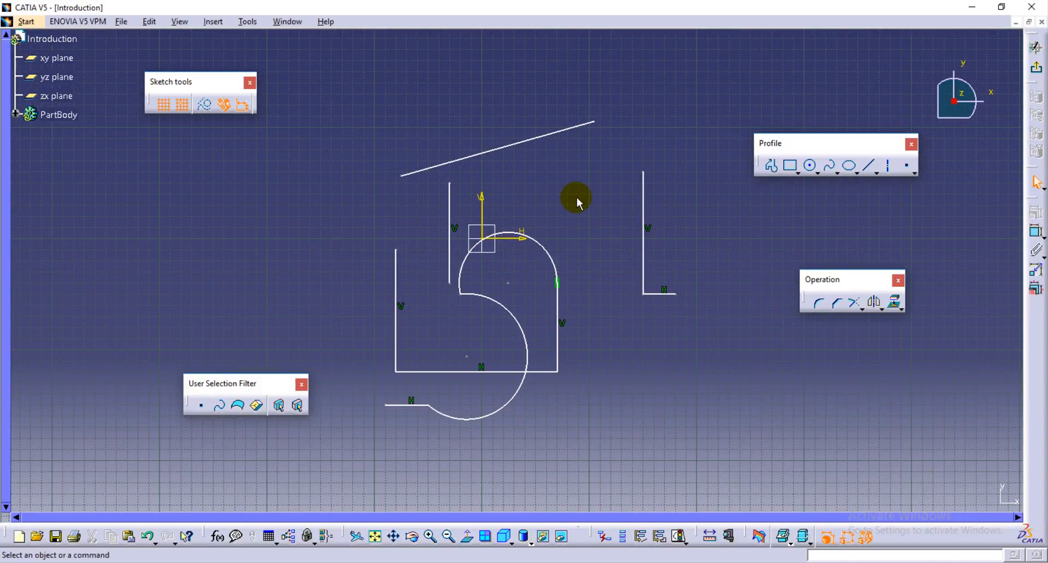
mouse_move(578, 201)
middle_mouse_down()
mouse_move(596, 242)
mouse_move(578, 241)
middle_mouse_up()
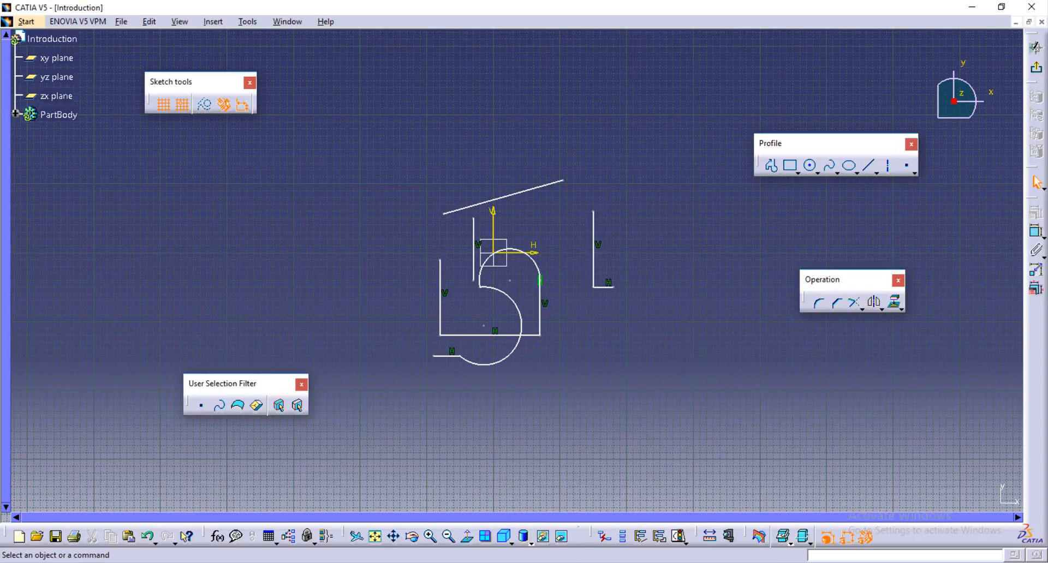
Switch to Notepad and add the line "scroll + right click cont.. for objects zoom in and zoom out" at the end of the notes.
left_click(724, 562)
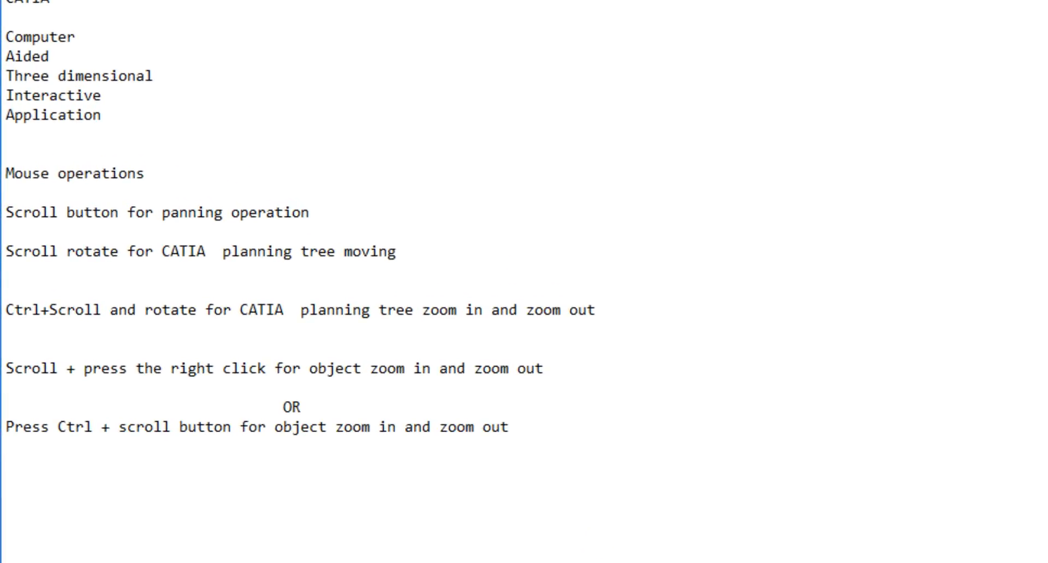
type("scroll + right c")
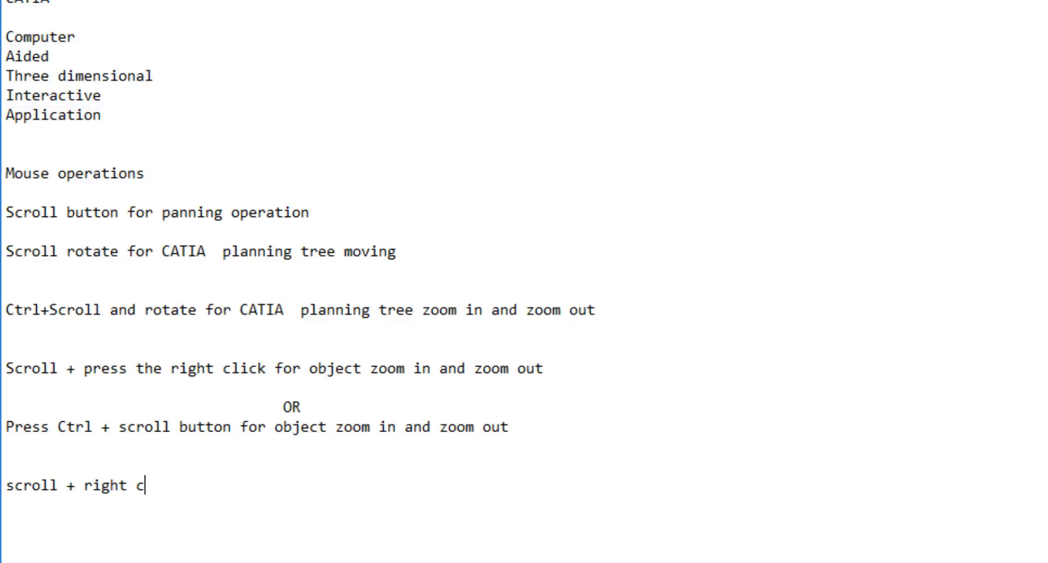
type("l")
key("BackSpace")
key("BackSpace")
type("but")
key("BackSpace")
key("BackSpace")
key("BackSpace")
type("click cont")
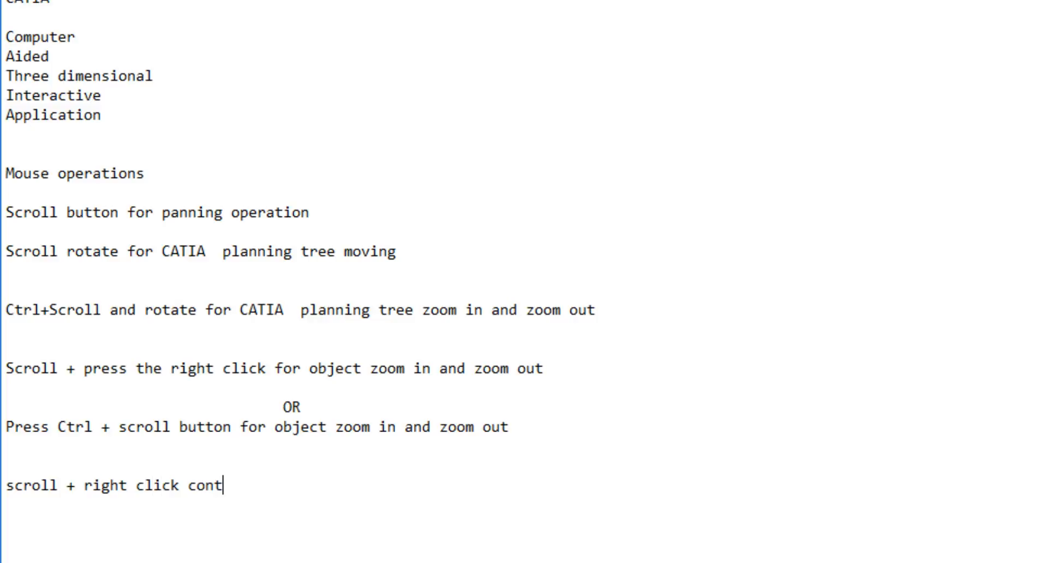
type(".. for objec")
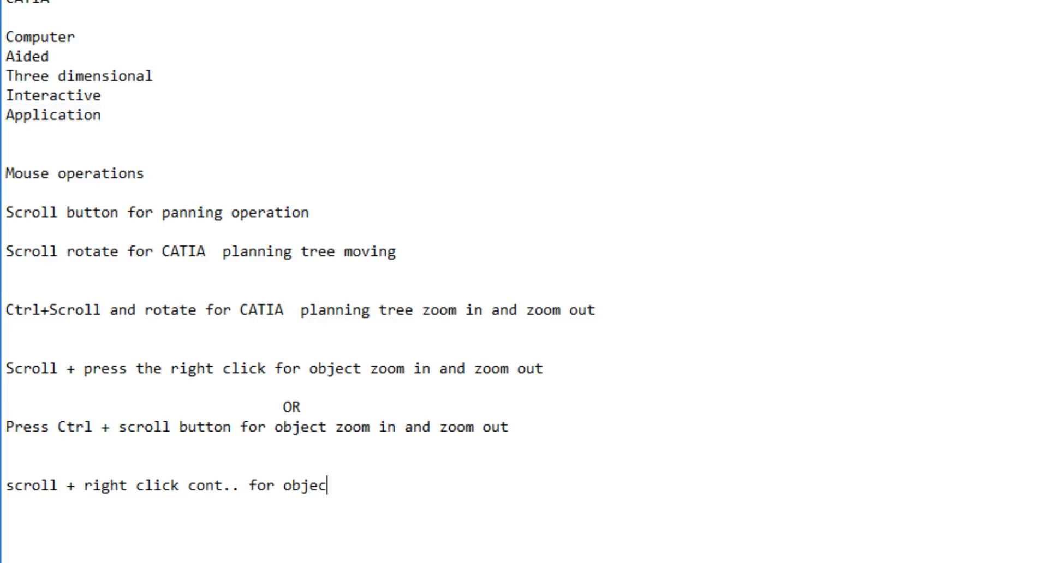
type("ts zoom i")
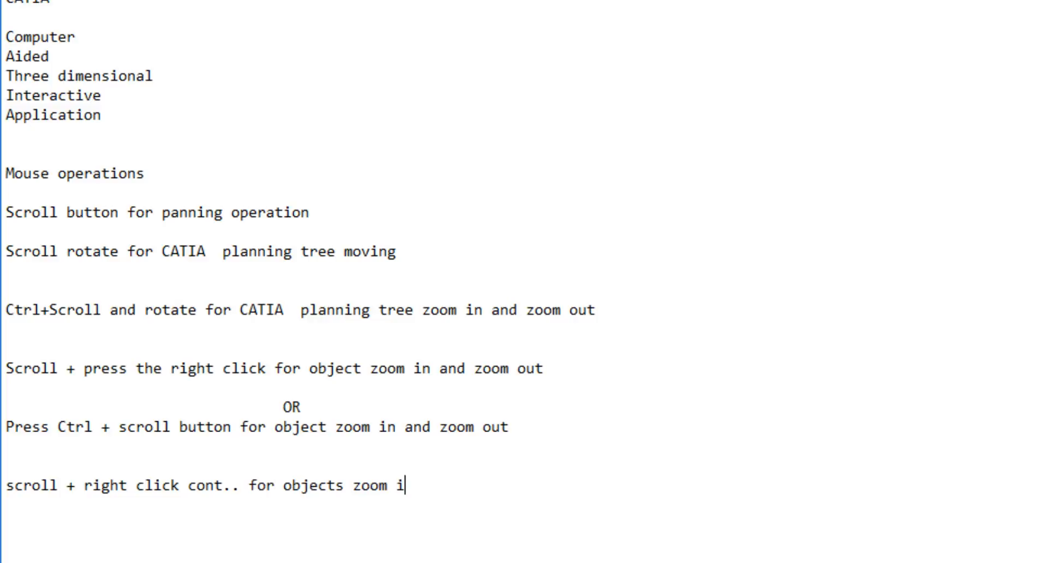
type("n and zoom out                                 ")
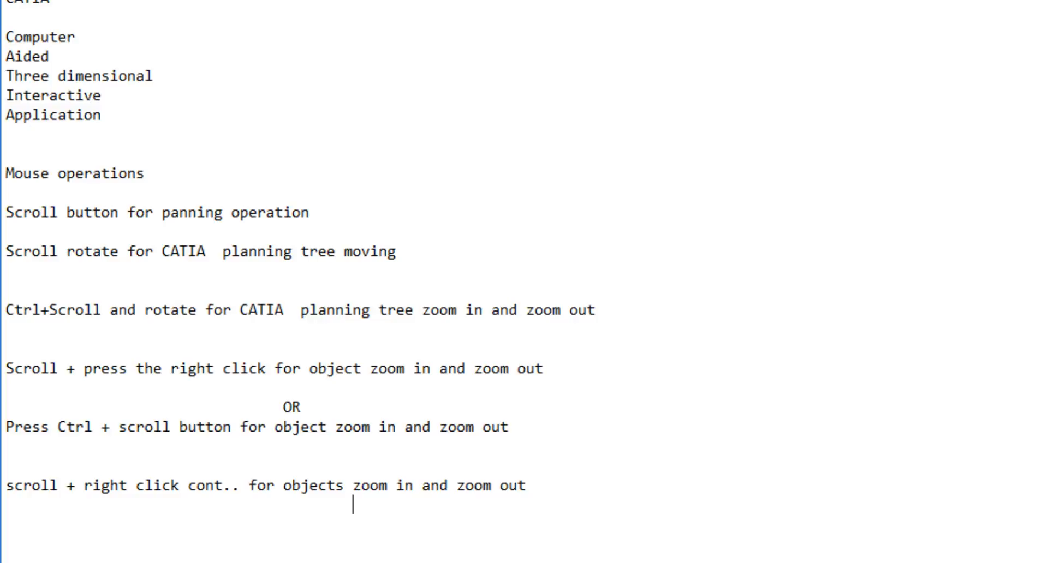
Add "OR" on its own line, followed by "Press scroll button + ctrl key on keyboard for objects zoom in and out on the screen".
type("OR")
type("Press ")
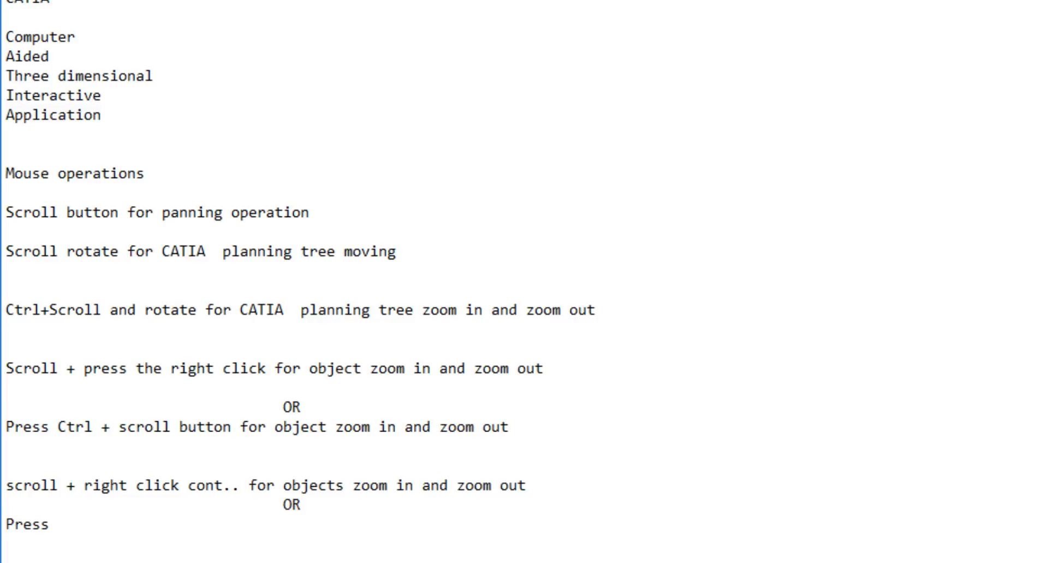
type("scroll button")
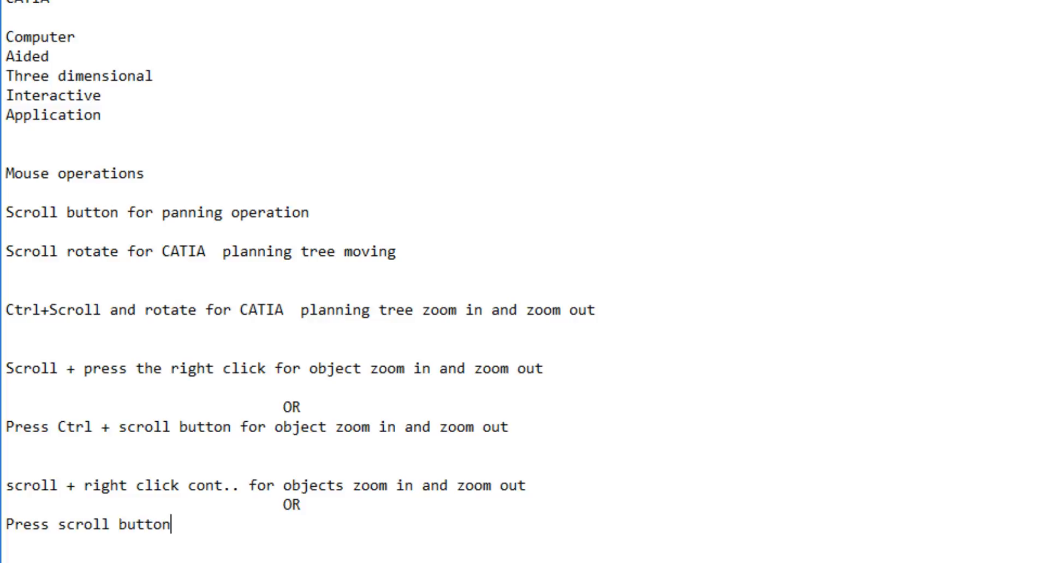
type(" + ctrl key o")
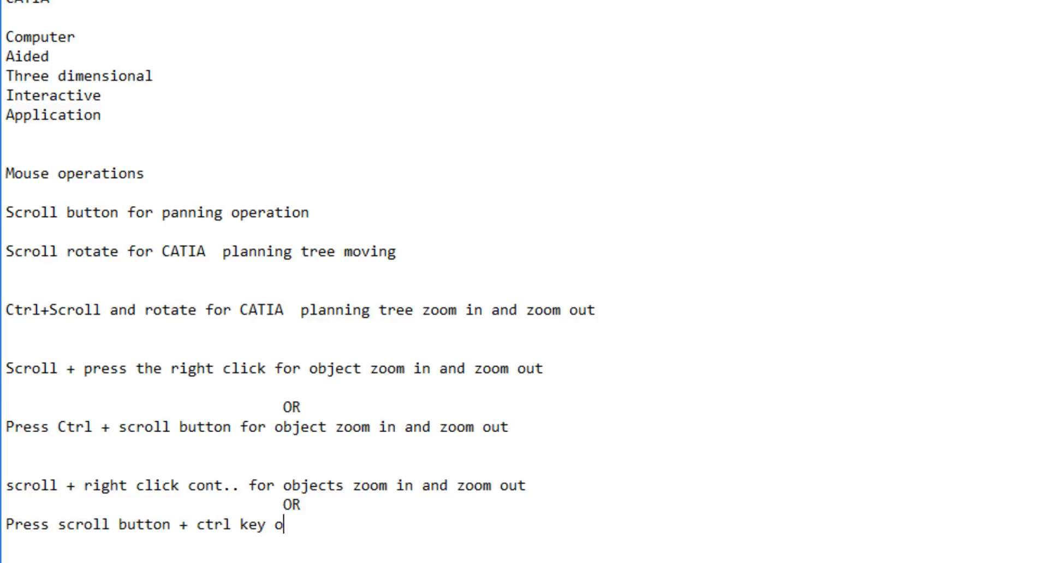
type("n keyboa")
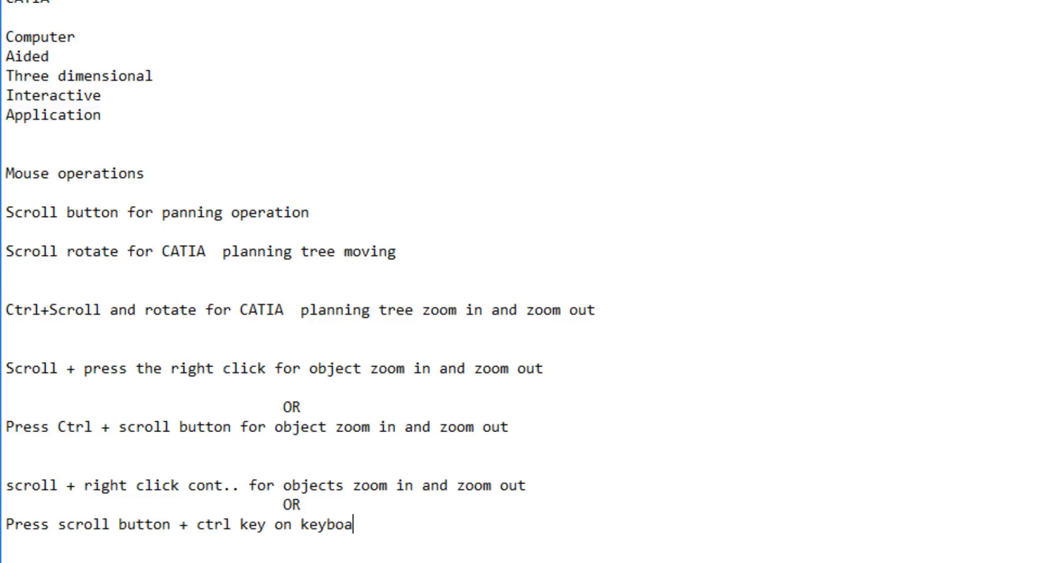
type("rd for objec")
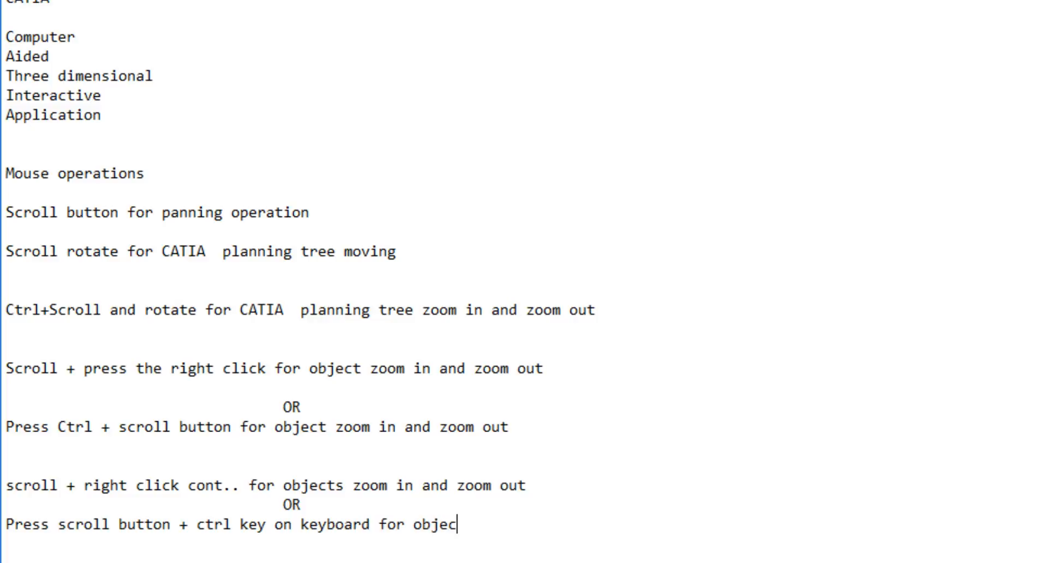
type("ts zoom in an")
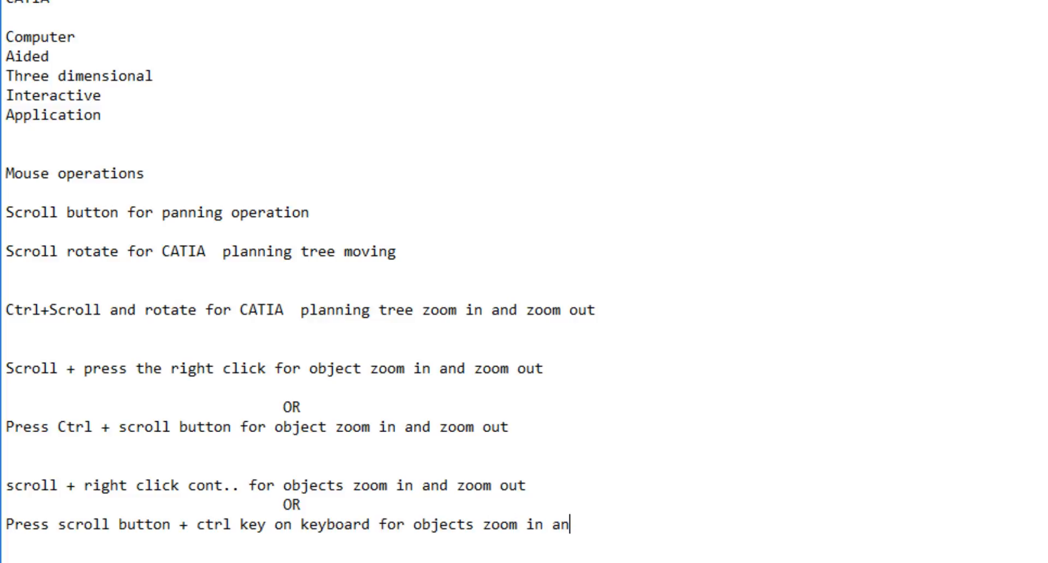
type("d out on th")
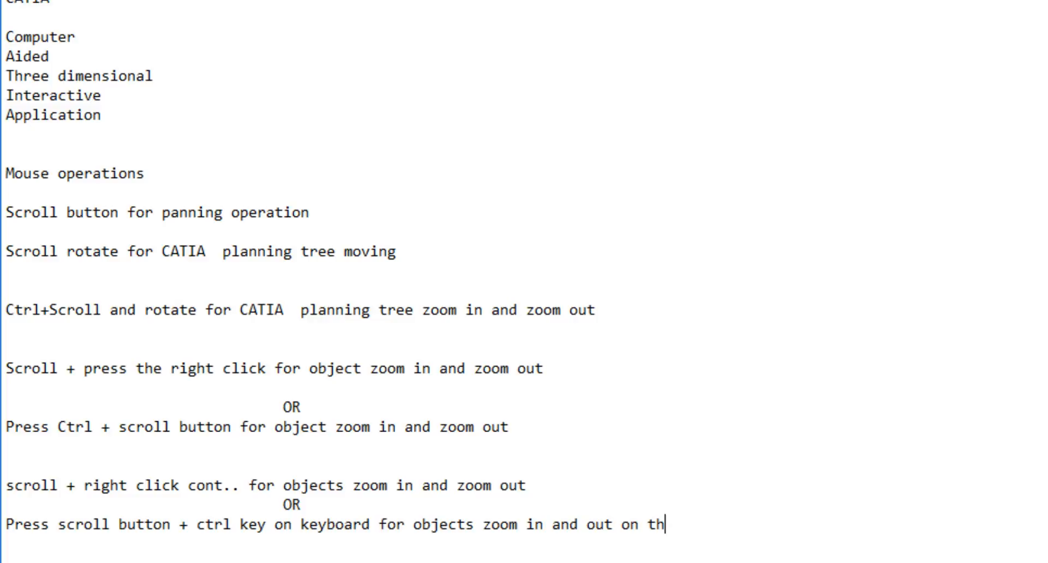
type("e screen")
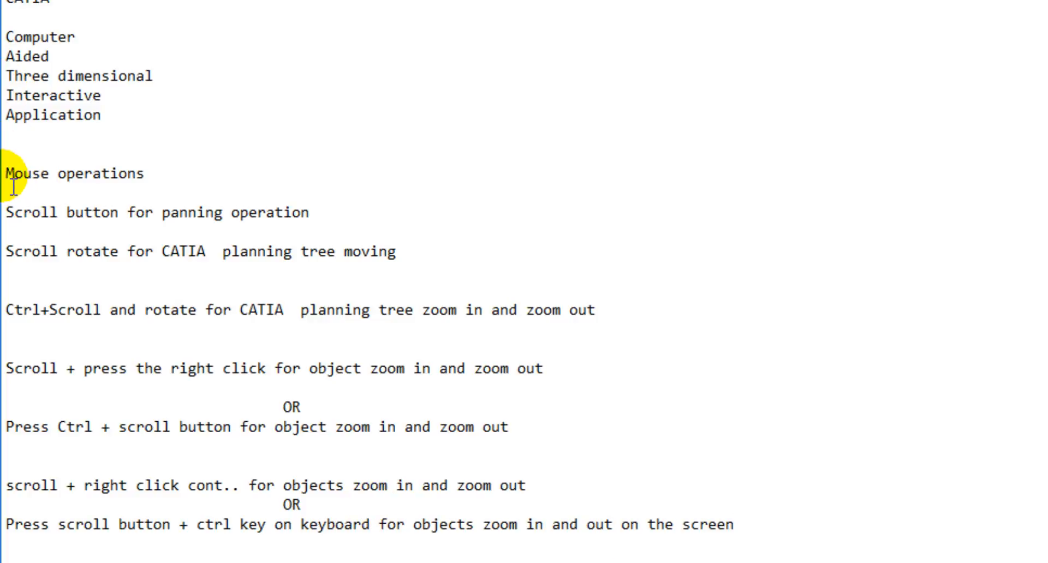
Review the mouse operations notes by highlighting them from the heading to the last line, and switch back to the CATIA sketch.
left_click_drag(14, 186, 250, 180)
left_click(588, 213)
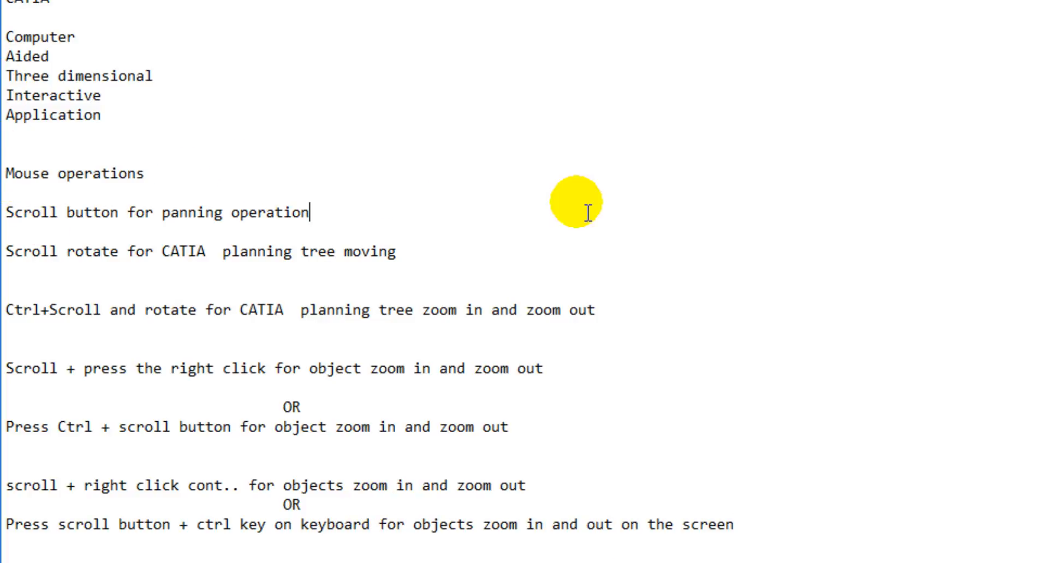
left_click_drag(9, 213, 765, 511)
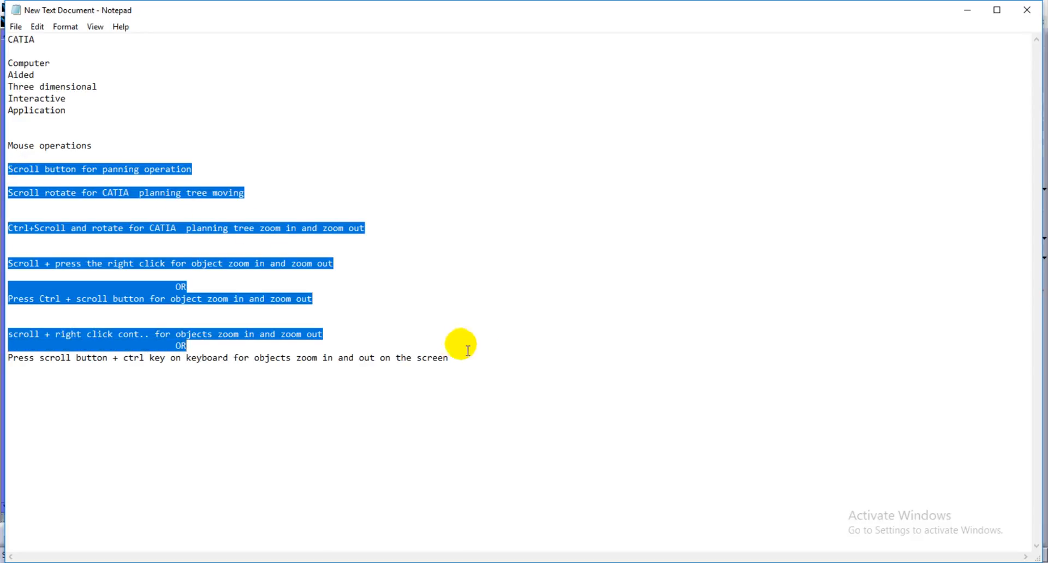
left_click_drag(468, 351, 579, 391)
left_click(635, 449)
left_click(719, 562)
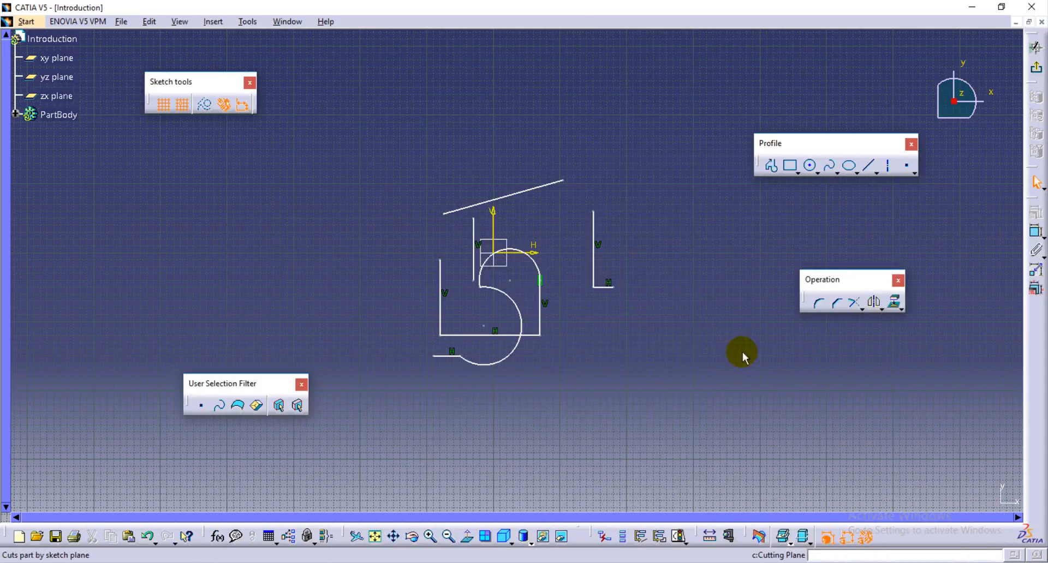
Zoom in on the sketch and move the Profile toolbar higher to free the drawing area beside the L-shaped lines.
mouse_move(647, 269)
middle_mouse_down()
mouse_move(632, 227)
mouse_move(632, 271)
mouse_move(623, 147)
mouse_move(701, 225)
mouse_move(674, 216)
mouse_move(675, 204)
mouse_move(683, 209)
middle_mouse_up()
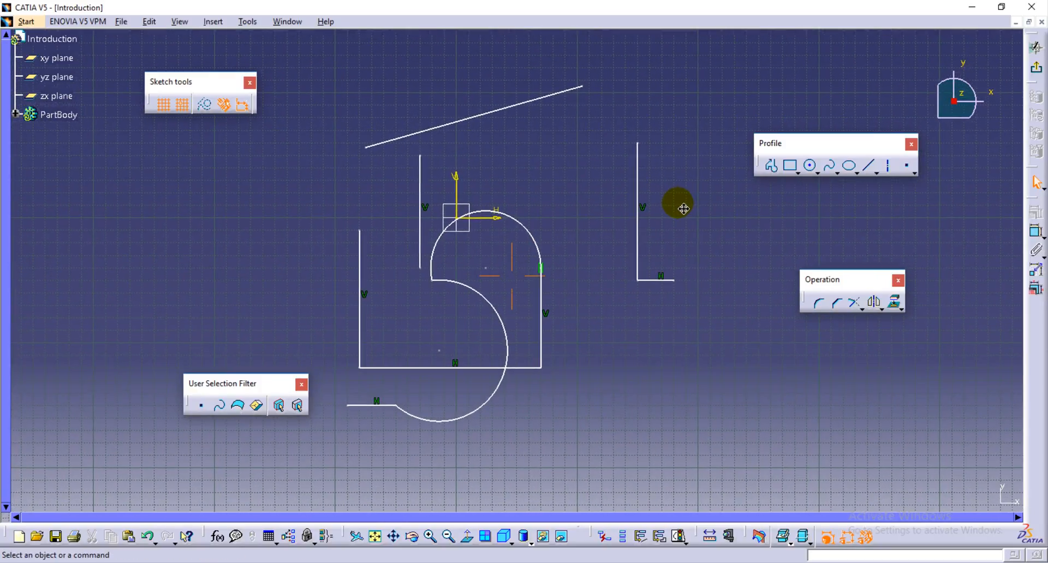
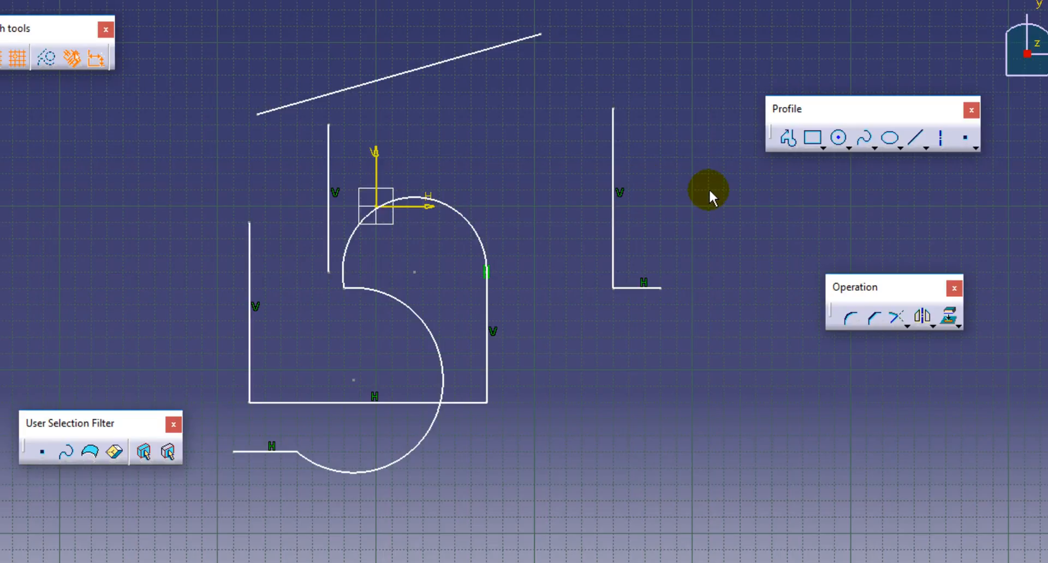
mouse_move(708, 190)
middle_mouse_down()
mouse_move(649, 193)
mouse_move(673, 213)
mouse_move(731, 210)
middle_mouse_up()
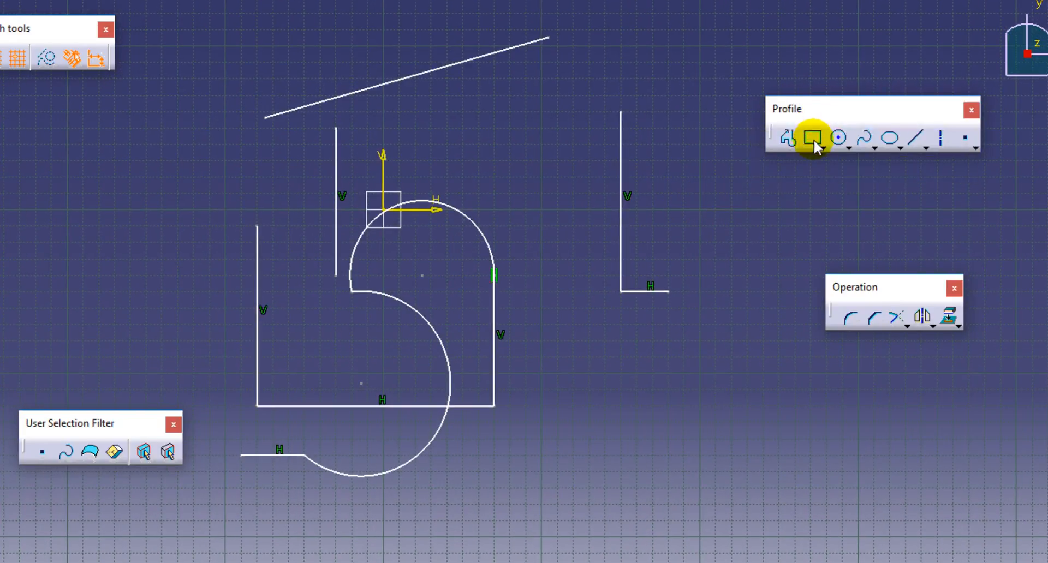
left_click_drag(846, 136, 812, 48)
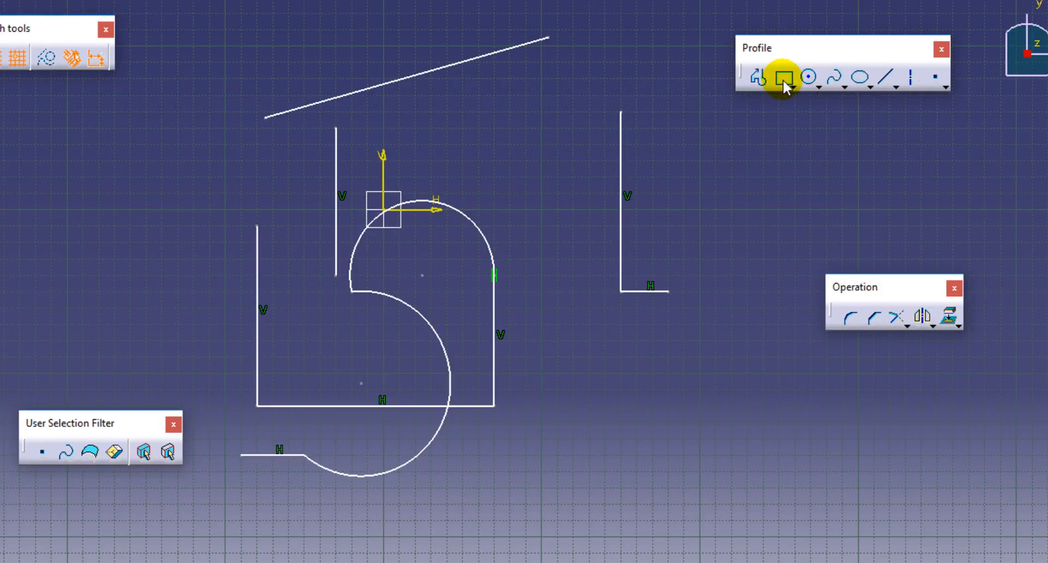
Sketch a rectangle about 220 mm wide and 120 mm high beside the L-shaped lines, with its second corner at H 400, V 10.
left_click(784, 79)
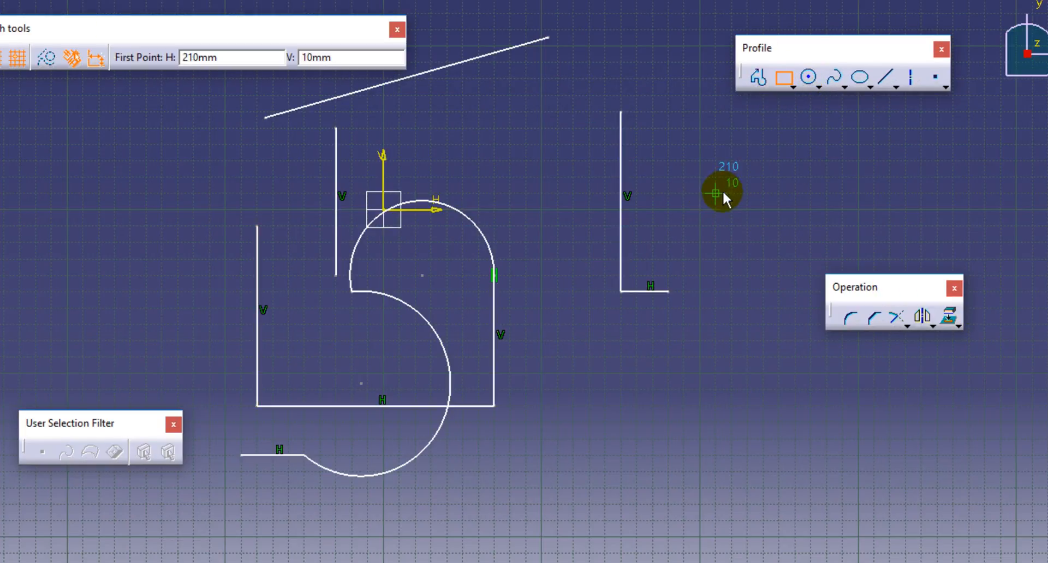
middle_click_drag(722, 190, 481, 208)
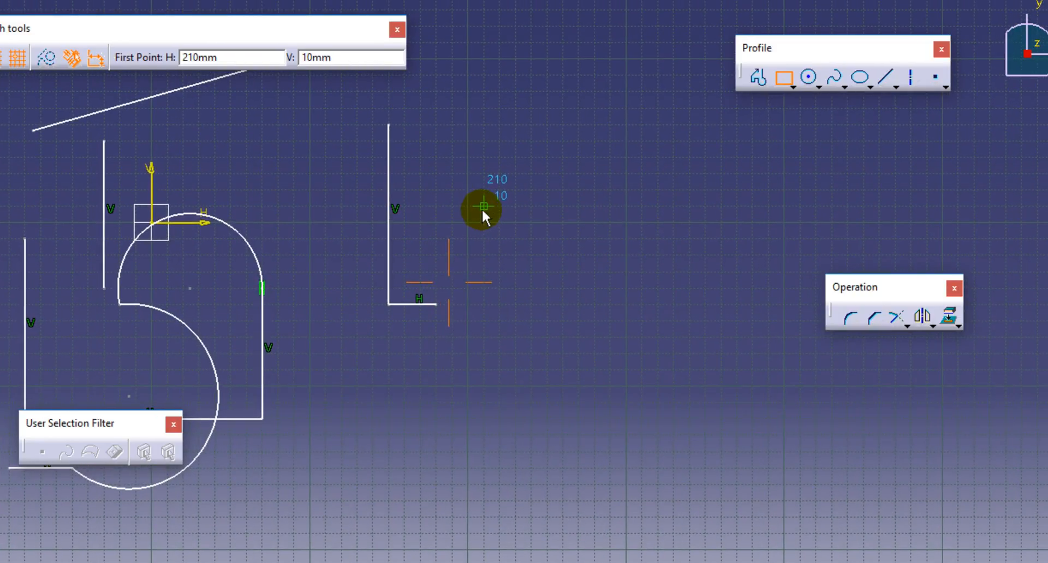
left_click(436, 403)
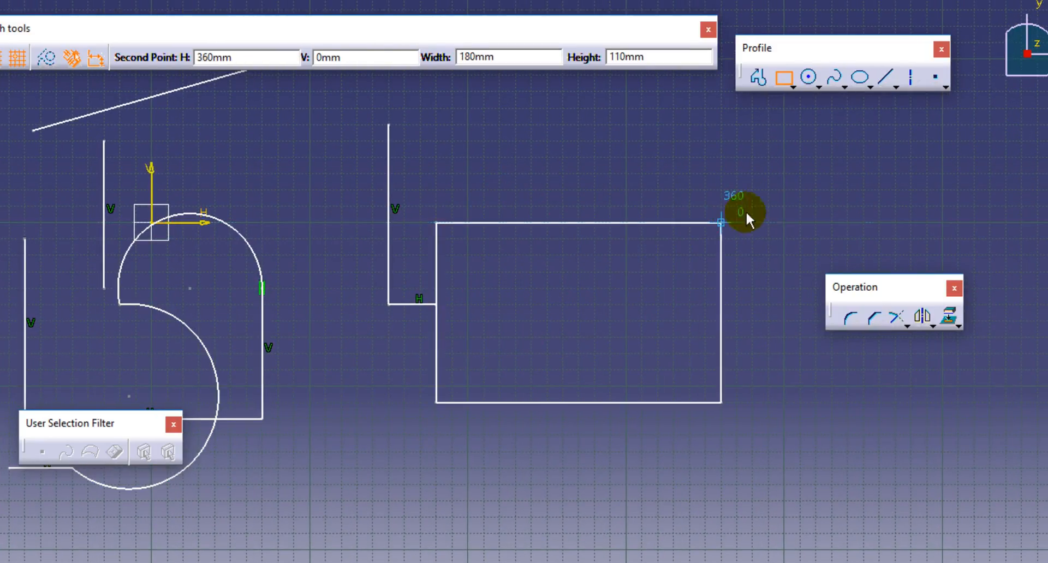
left_click(784, 206)
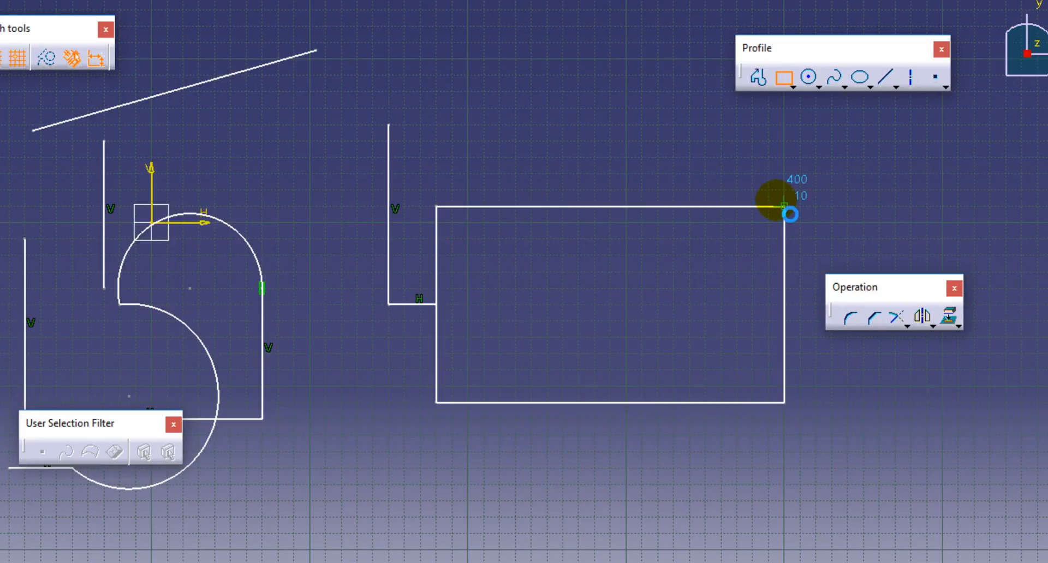
left_click(849, 170)
mouse_move(925, 195)
middle_mouse_down()
mouse_move(862, 210)
mouse_move(718, 196)
mouse_move(731, 191)
middle_mouse_up()
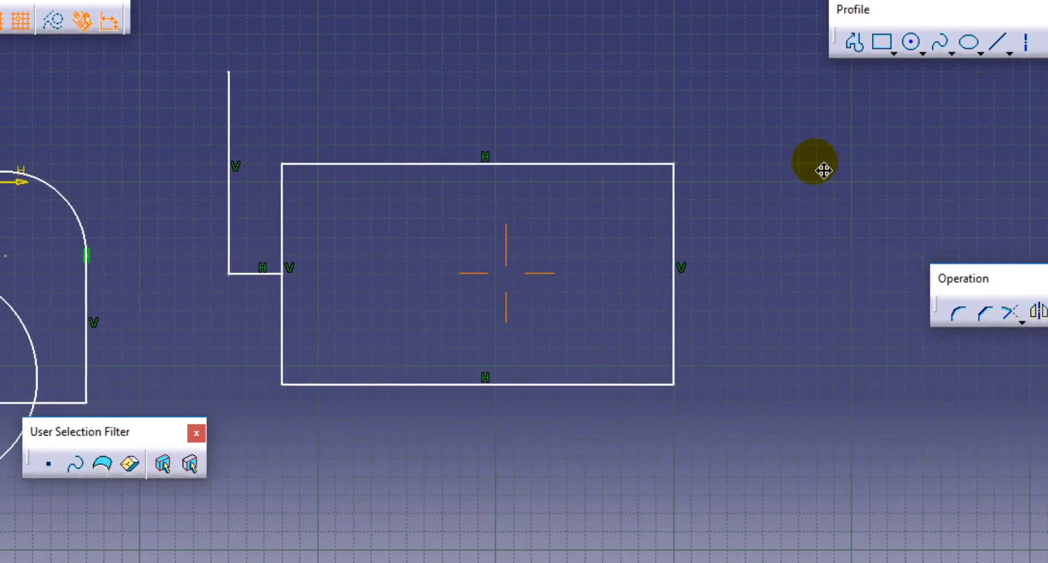
Detach the rectangle tool variants as a floating Predefined Profile toolbar and place it below the Profile toolbar.
middle_click_drag(823, 171, 872, 141)
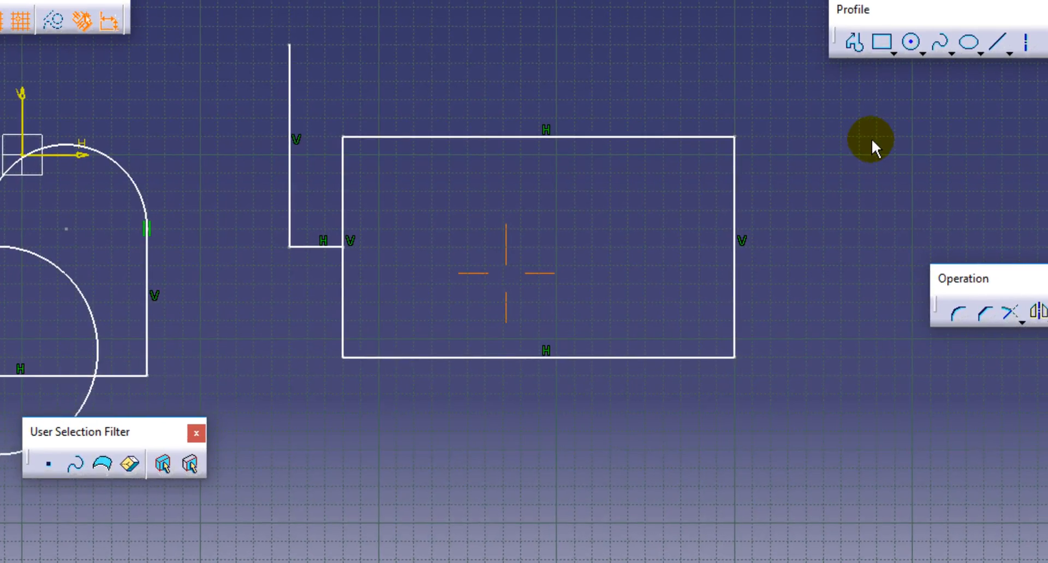
left_click(895, 54)
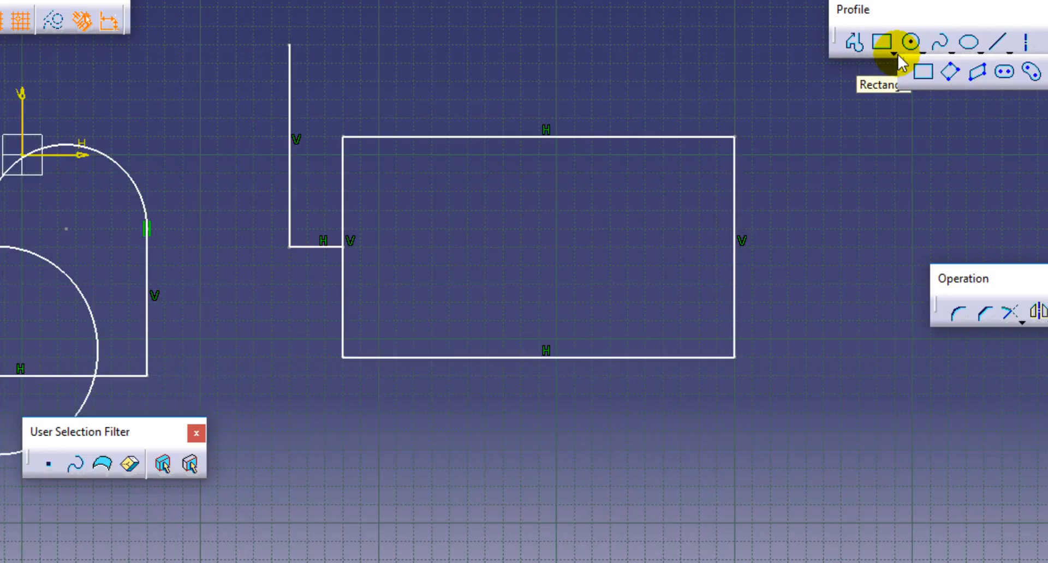
left_click_drag(903, 64, 856, 155)
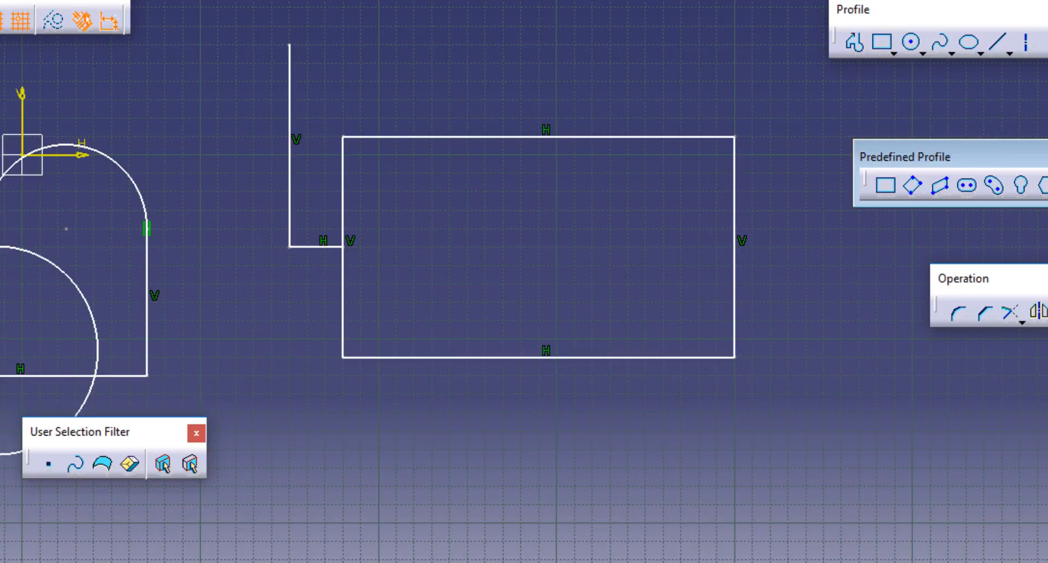
left_click_drag(908, 153, 950, 120)
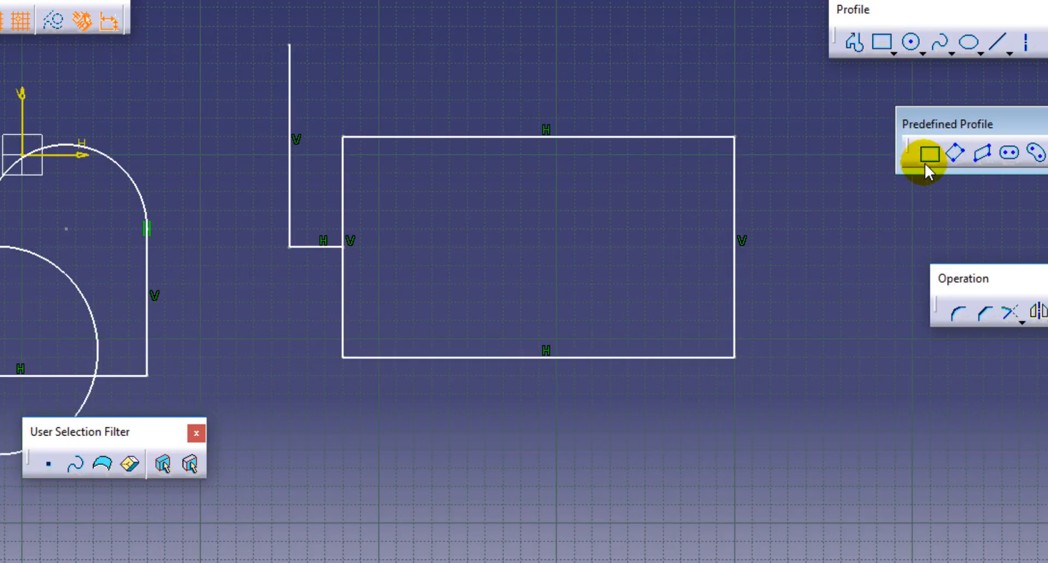
Sketch a second axis-aligned rectangle about 210 mm wide and 120 mm high below the first rectangle.
left_click(927, 159)
middle_click_drag(679, 283, 603, 26)
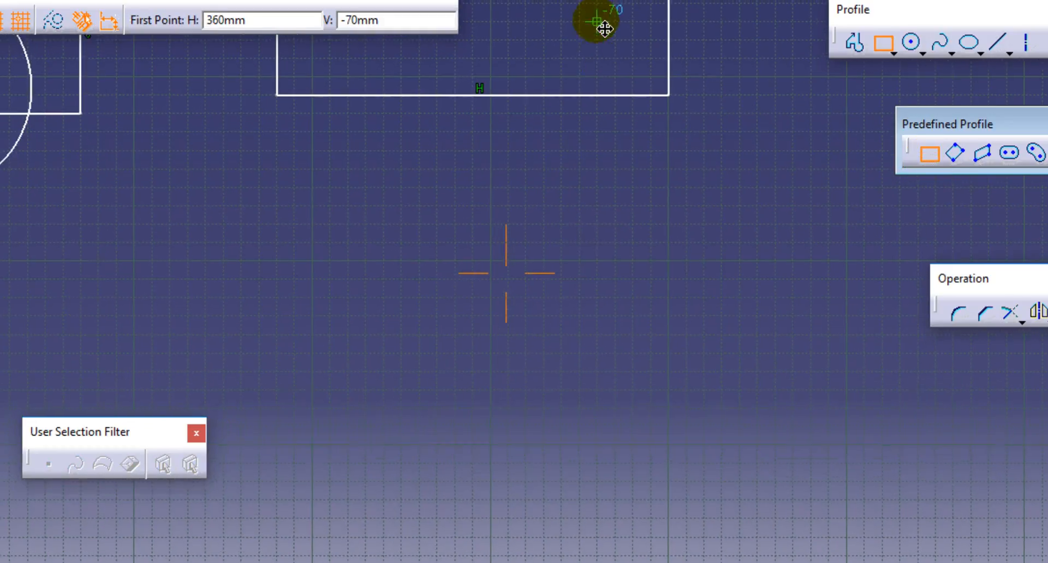
left_click(419, 424)
left_click(791, 204)
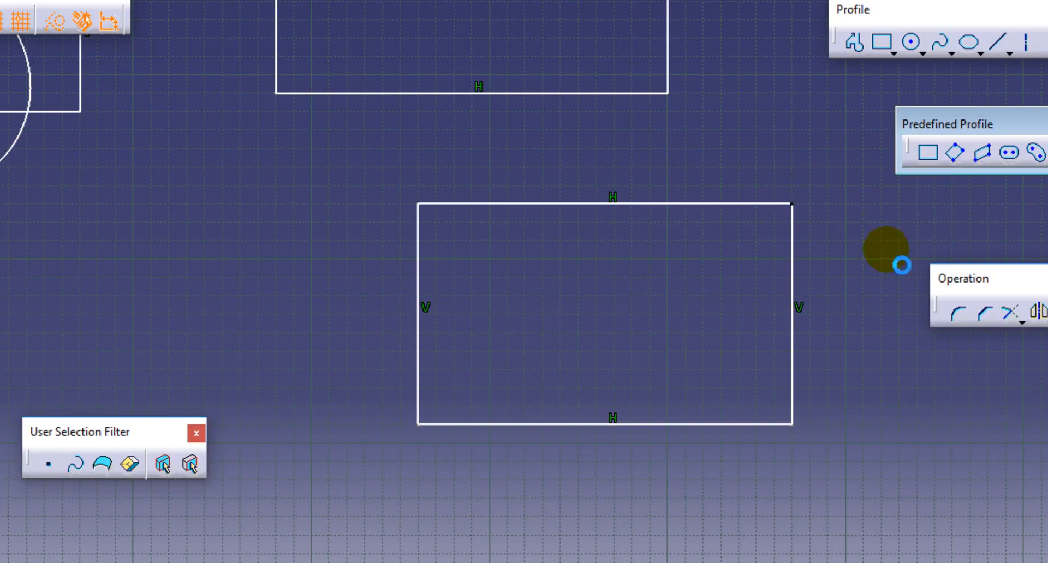
Sketch a tilted square with the Oriented Rectangle tool in the free area below the arc profile.
left_click(951, 153)
middle_click_drag(523, 401, 818, 306)
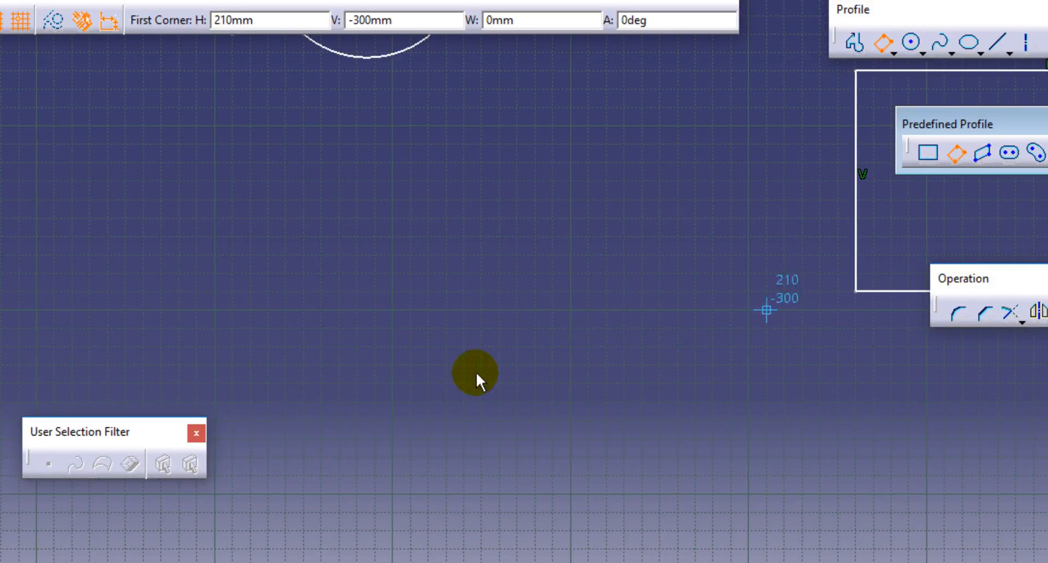
left_click(232, 513)
left_click(303, 274)
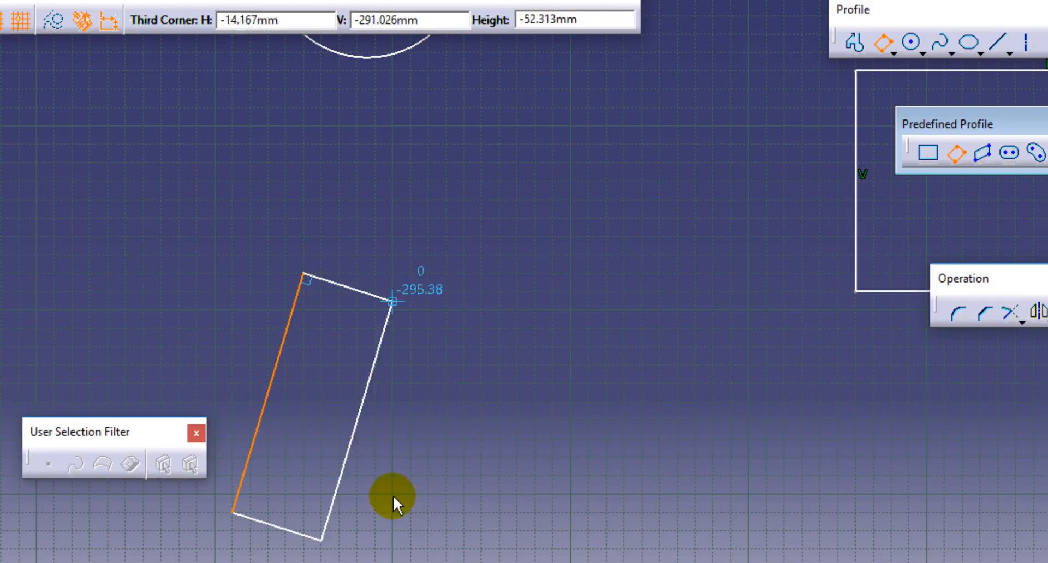
left_click(533, 344)
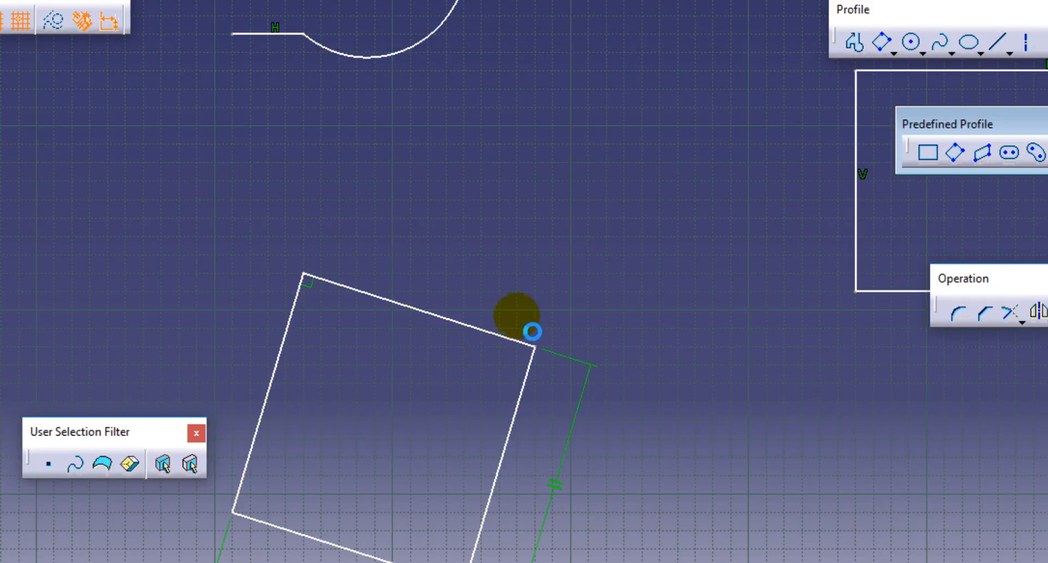
Sketch a diamond-shaped parallelogram with sides about 120 mm below the second rectangle, its second corner at H 250, V -430.
middle_click_drag(605, 535, 564, 354)
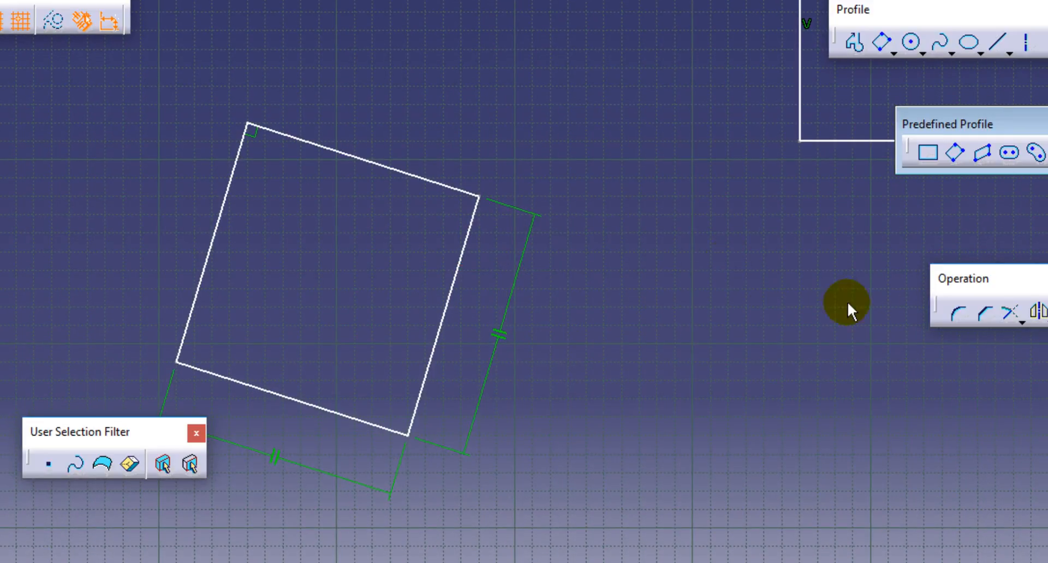
left_click(992, 158)
middle_click_drag(697, 306, 363, 435)
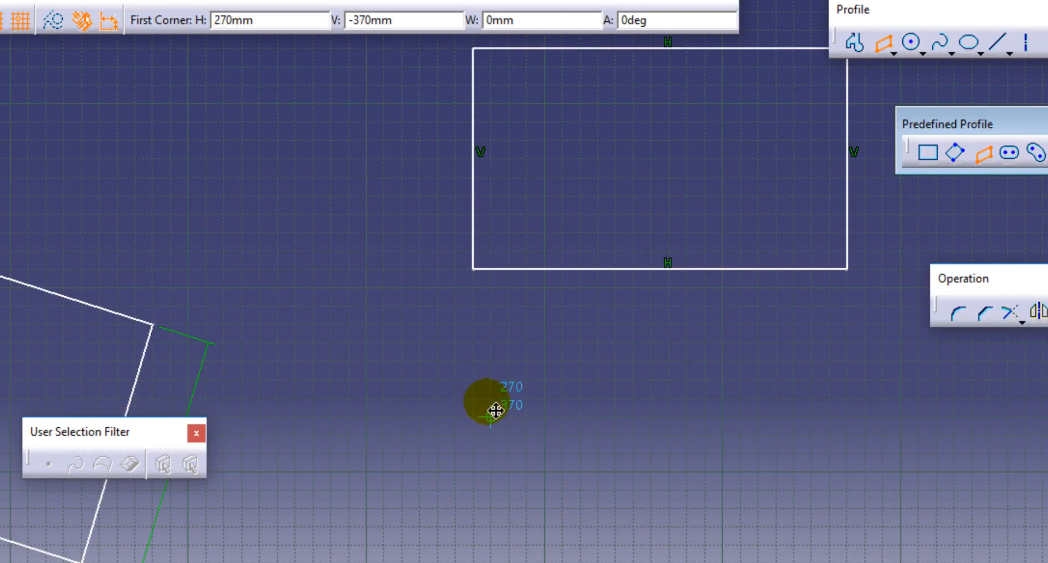
middle_click_drag(485, 401, 467, 158)
left_click(577, 115)
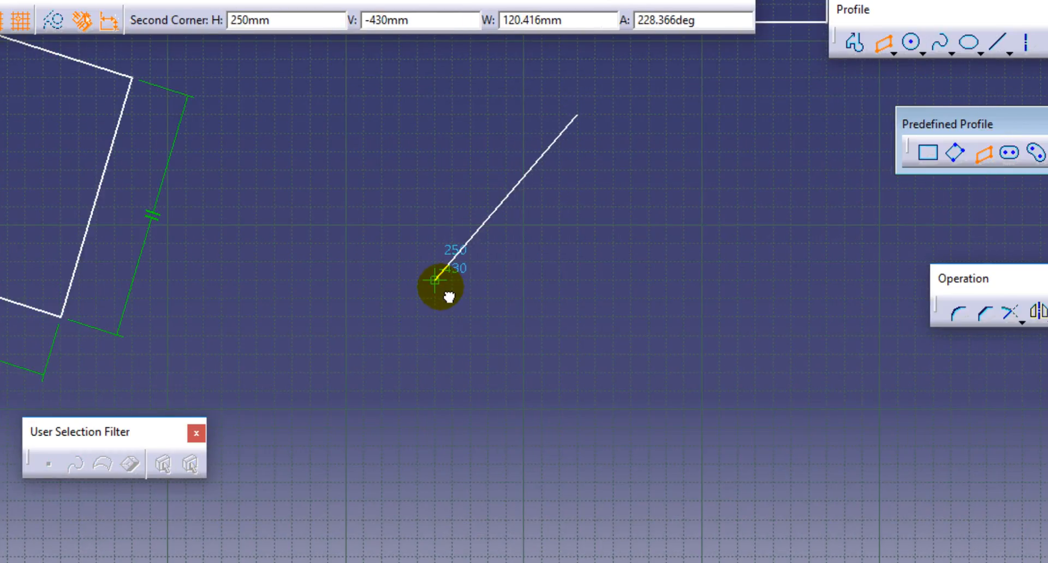
left_click(435, 281)
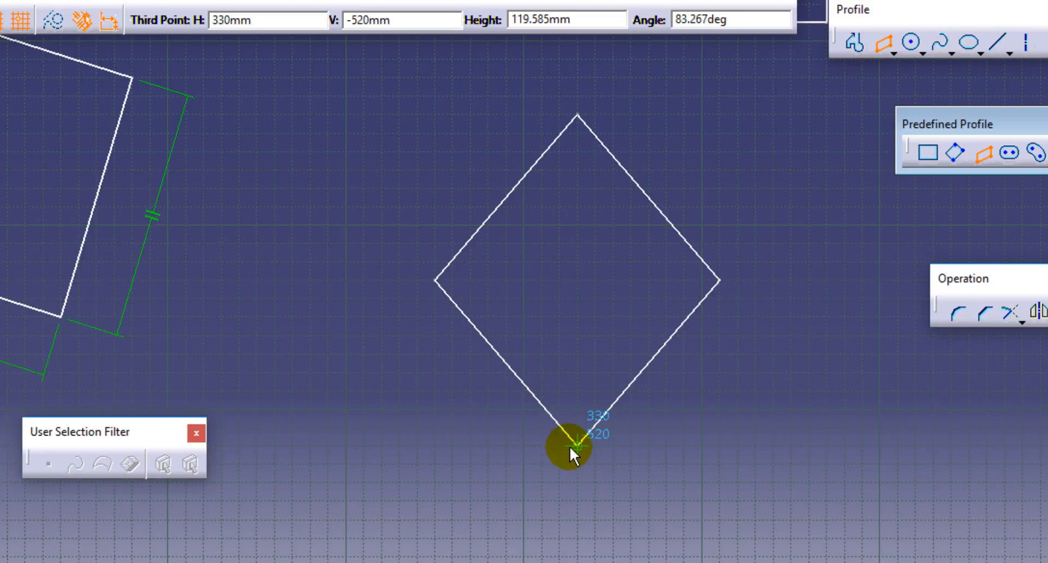
left_click(568, 447)
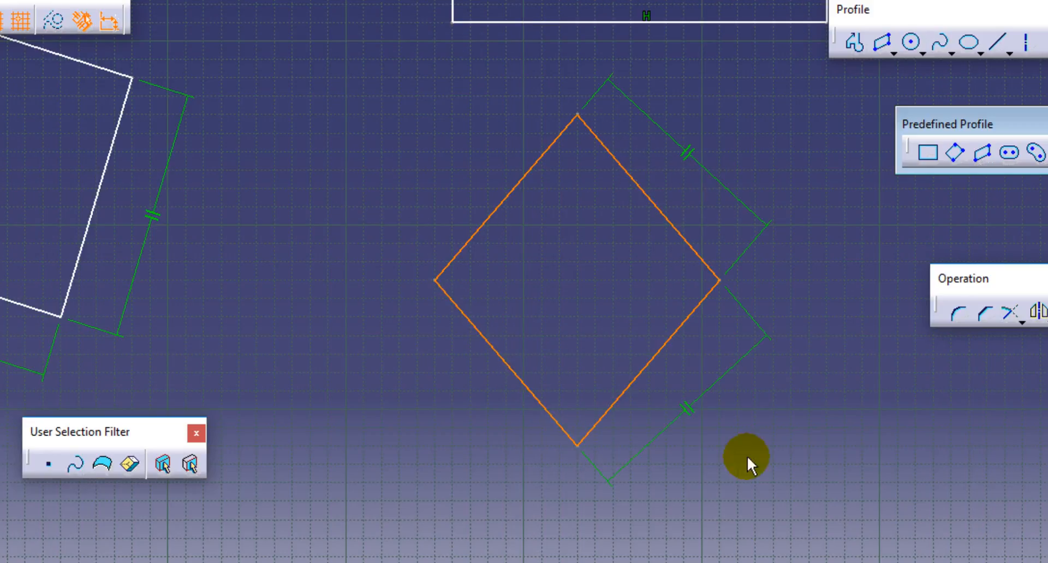
Sketch a horizontal elongated hole with a 50 mm radius beside the diamond, its second centre at H 780, V -440.
mouse_move(825, 415)
middle_mouse_down()
mouse_move(647, 451)
mouse_move(824, 420)
mouse_move(540, 376)
middle_mouse_up()
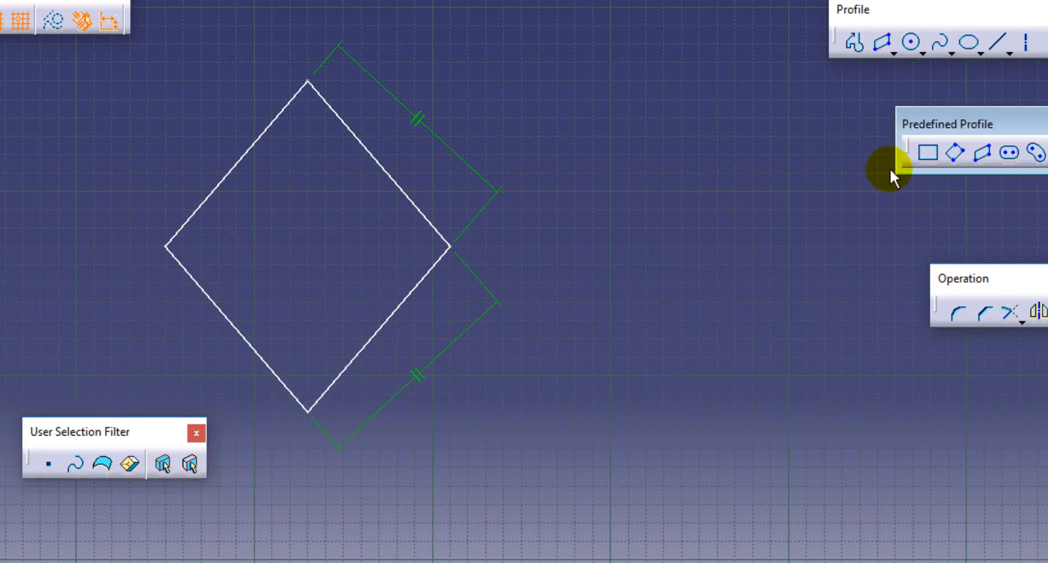
left_click(1007, 152)
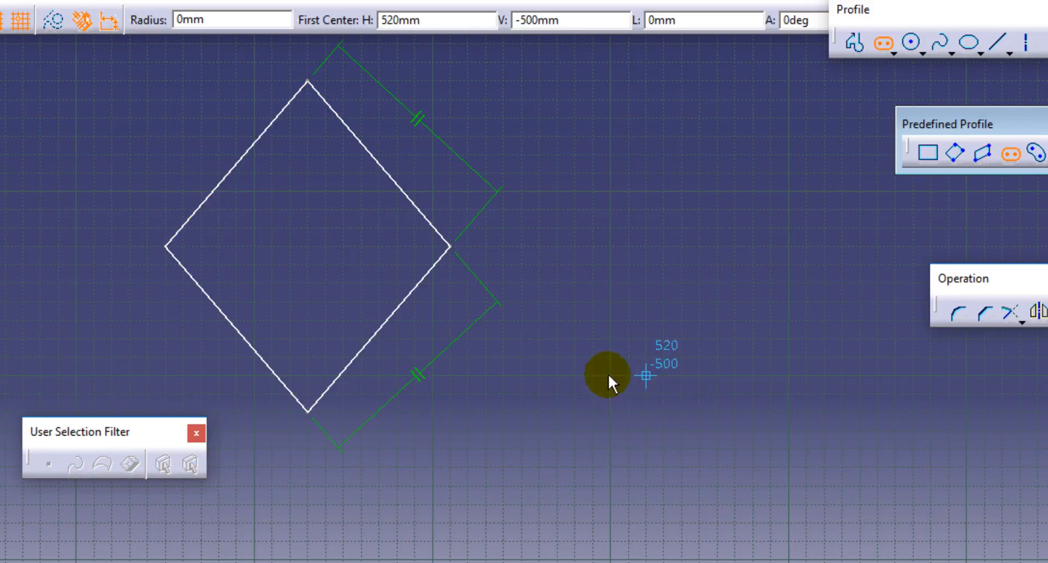
middle_click_drag(608, 375, 100, 393)
left_click(263, 282)
left_click(602, 282)
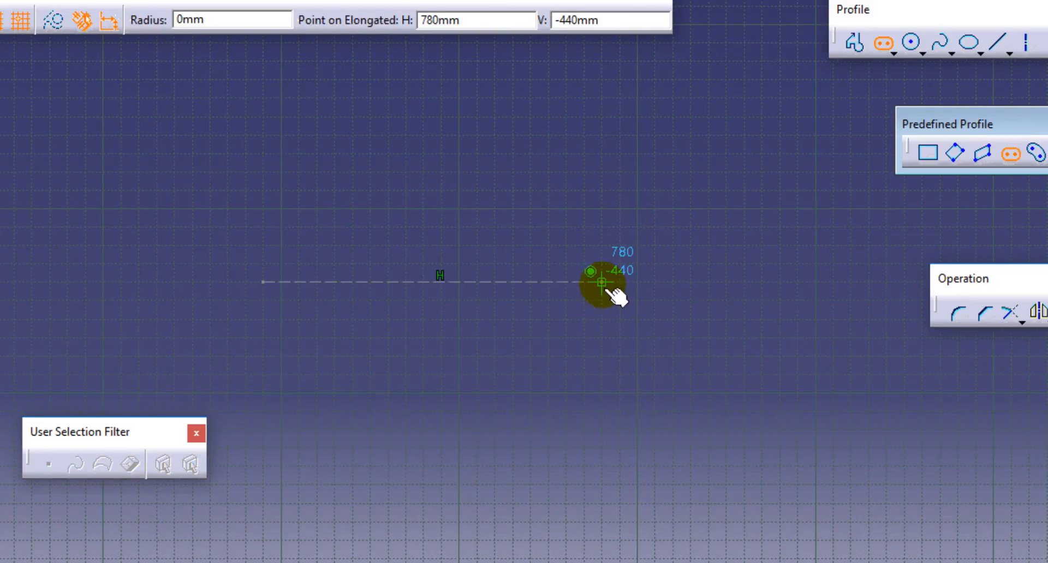
left_click(447, 180)
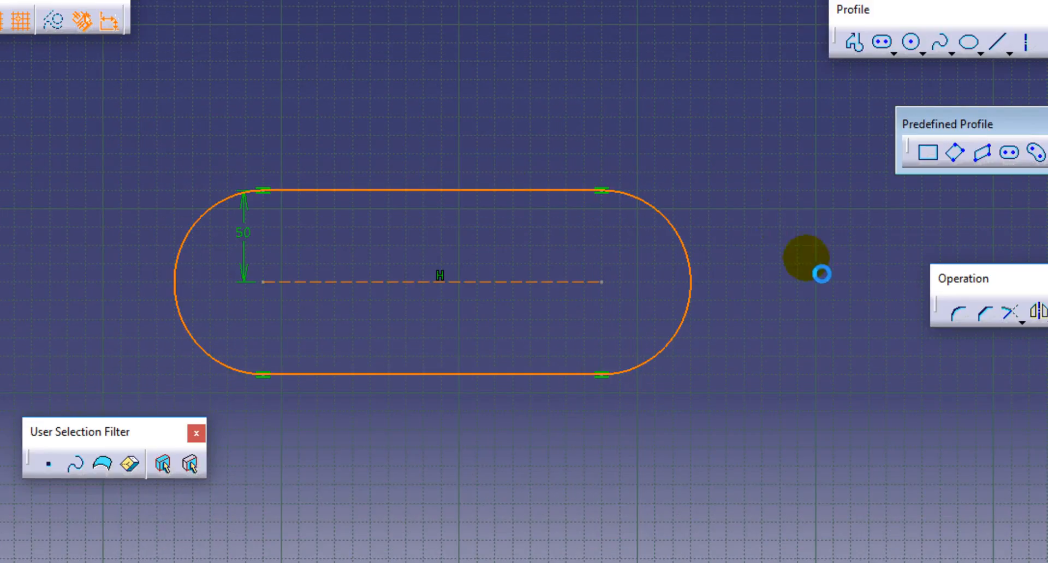
middle_click_drag(617, 506, 631, 446)
middle_click_drag(646, 412, 573, 253)
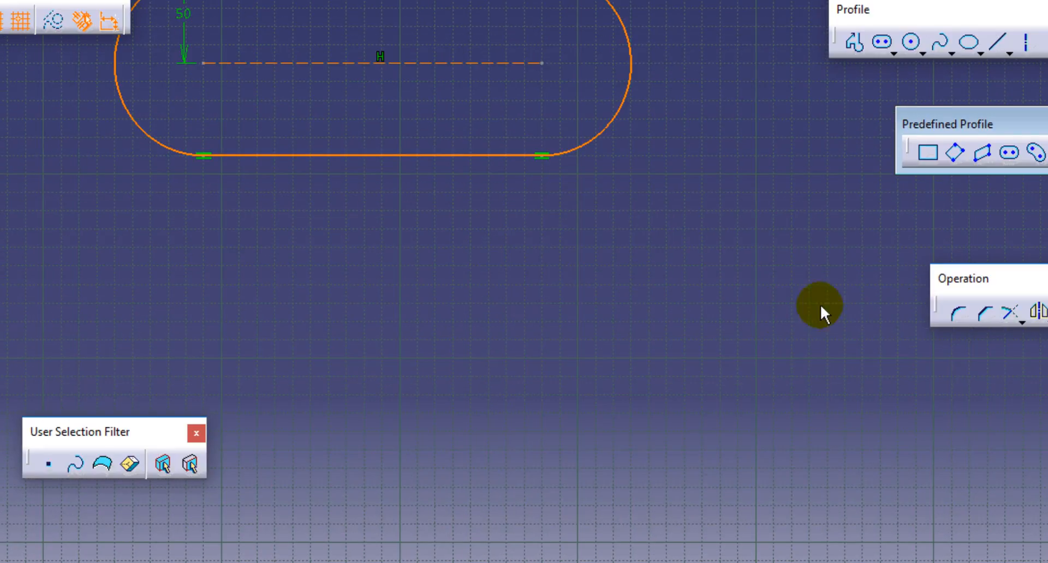
left_click(312, 377)
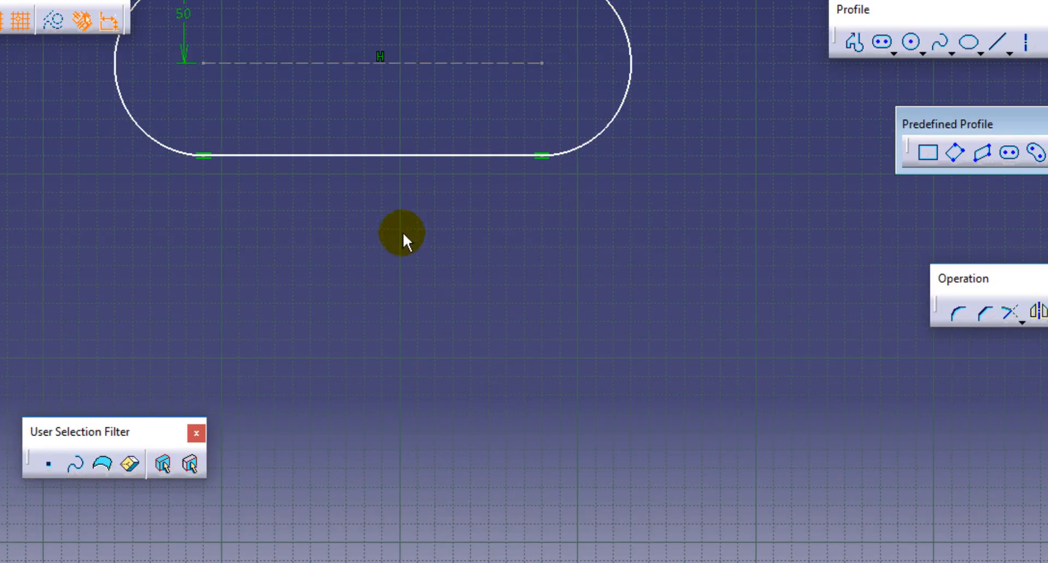
Sketch a cylindrical elongated hole below the straight one, with a 120 mm centre arc radius and about 23 mm hole radius.
middle_click_drag(404, 239, 505, 281)
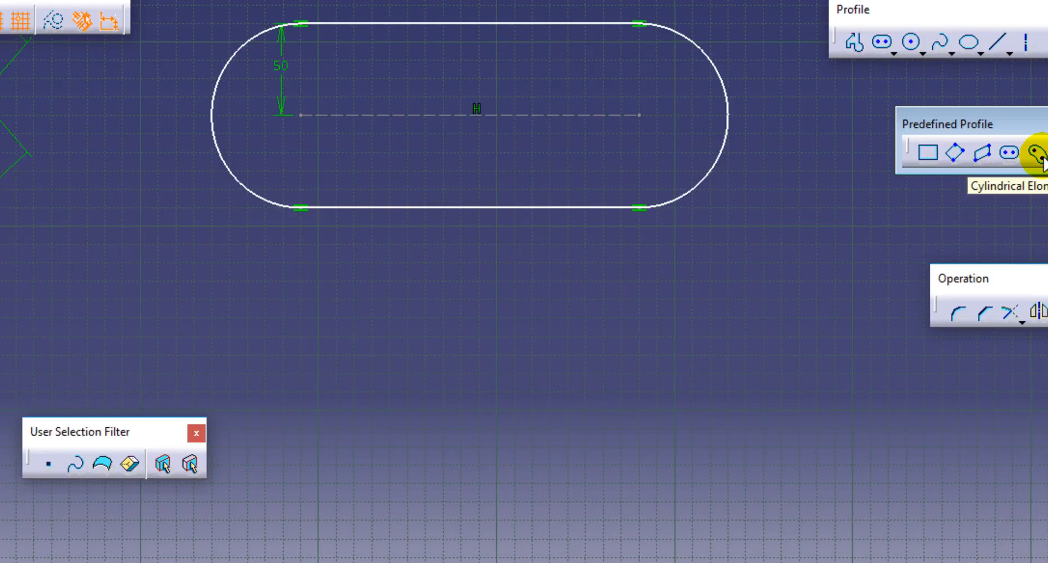
left_click(1037, 154)
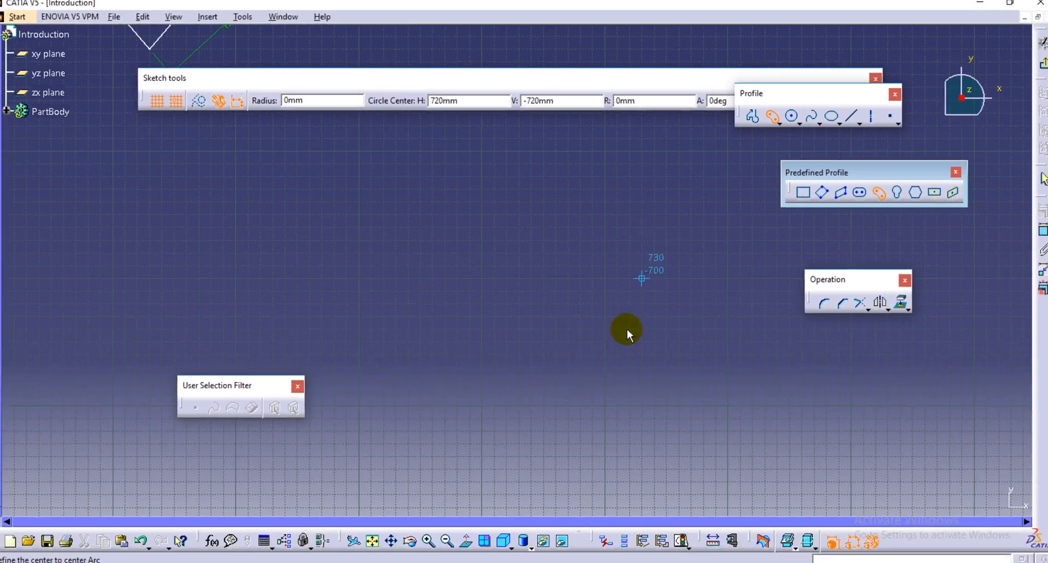
middle_click_drag(571, 284, 673, 440)
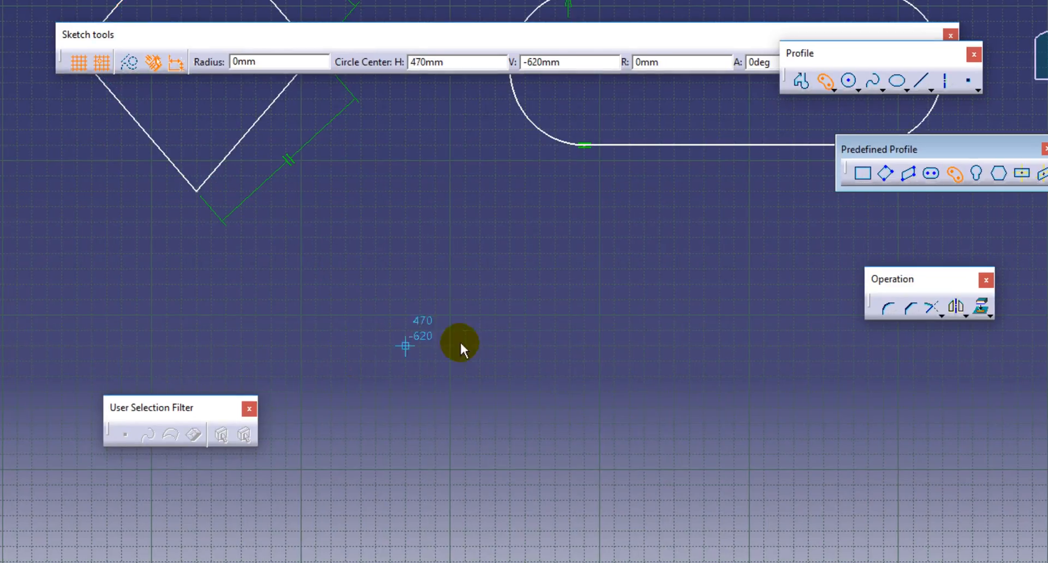
middle_click_drag(483, 364, 408, 298)
left_click(273, 327)
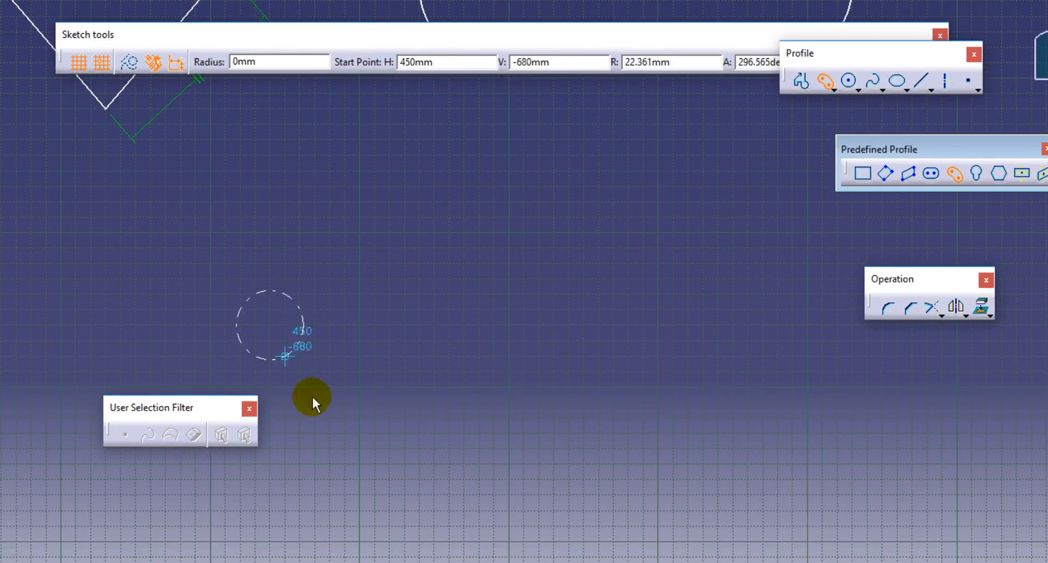
left_click(443, 326)
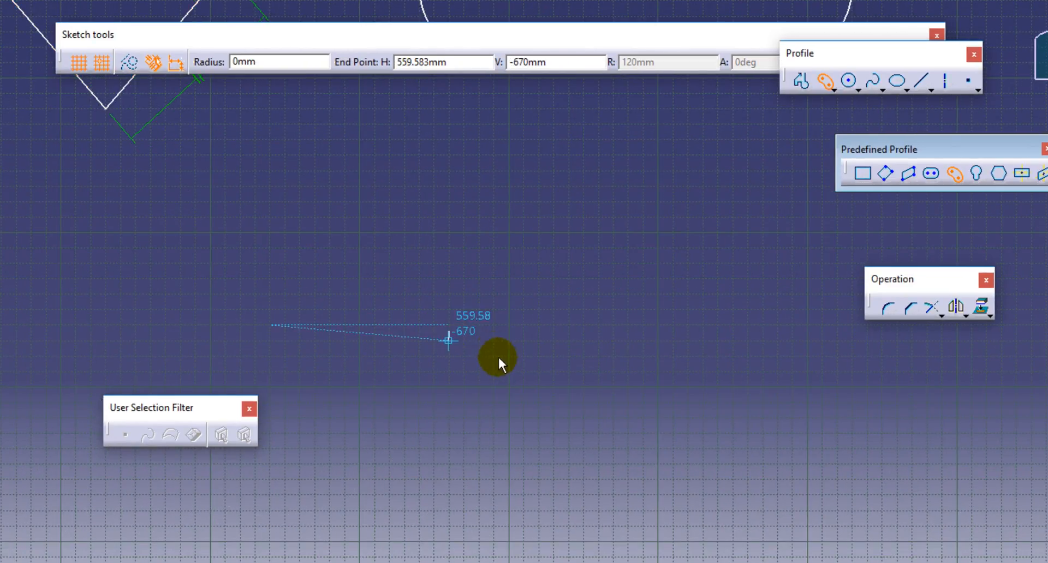
left_click(538, 195)
middle_click_drag(440, 545, 496, 367)
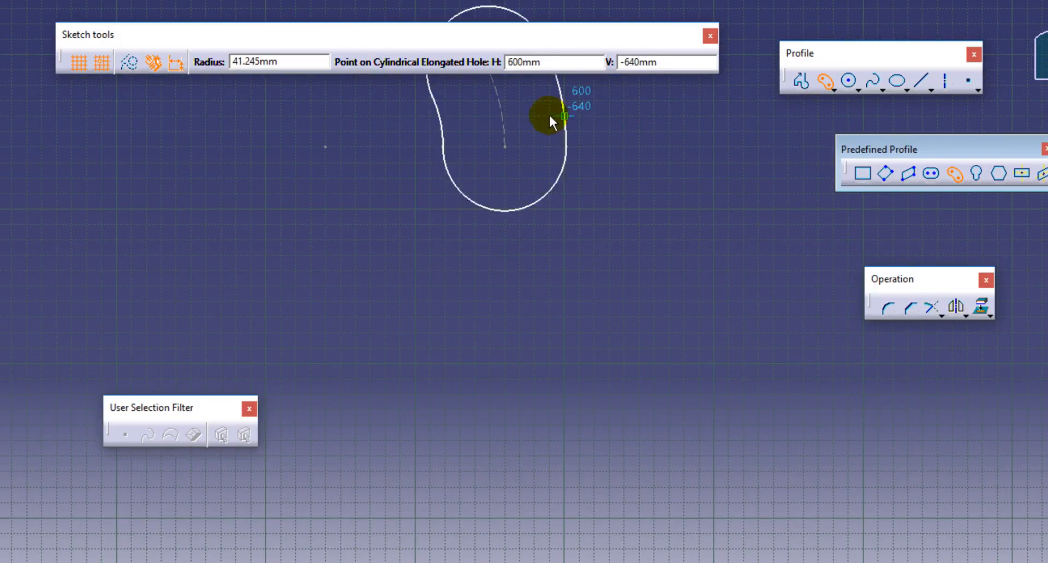
left_click(538, 103)
Sketch a vertical keyhole profile beside the curved slot, with a large radius of about 57 mm and a small radius of about 36 mm.
middle_click_drag(631, 180, 548, 290)
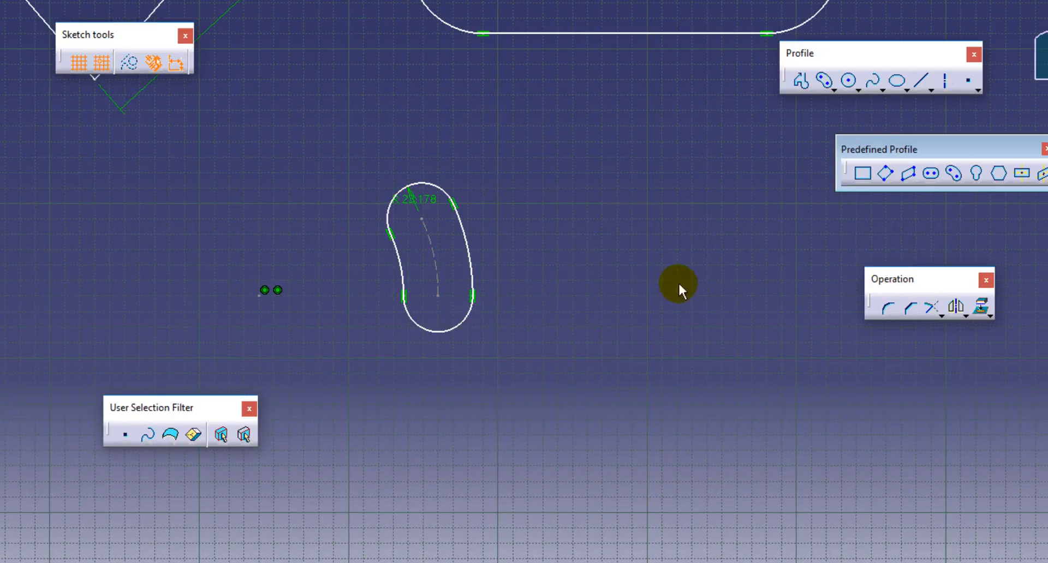
mouse_move(627, 267)
middle_mouse_down()
mouse_move(540, 267)
mouse_move(467, 308)
mouse_move(493, 392)
mouse_move(473, 384)
middle_mouse_up()
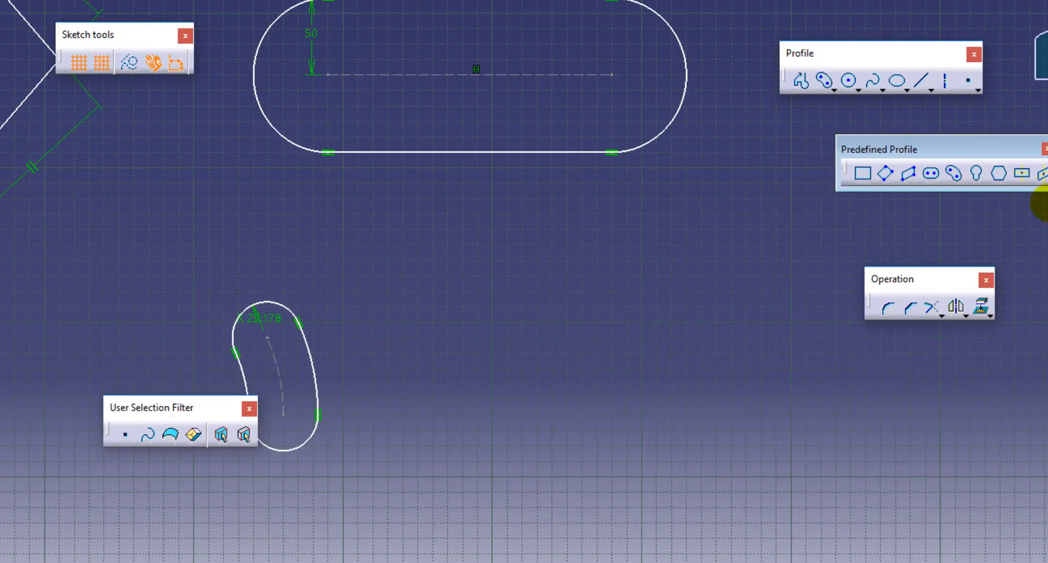
left_click(977, 174)
middle_click_drag(581, 306, 417, 213)
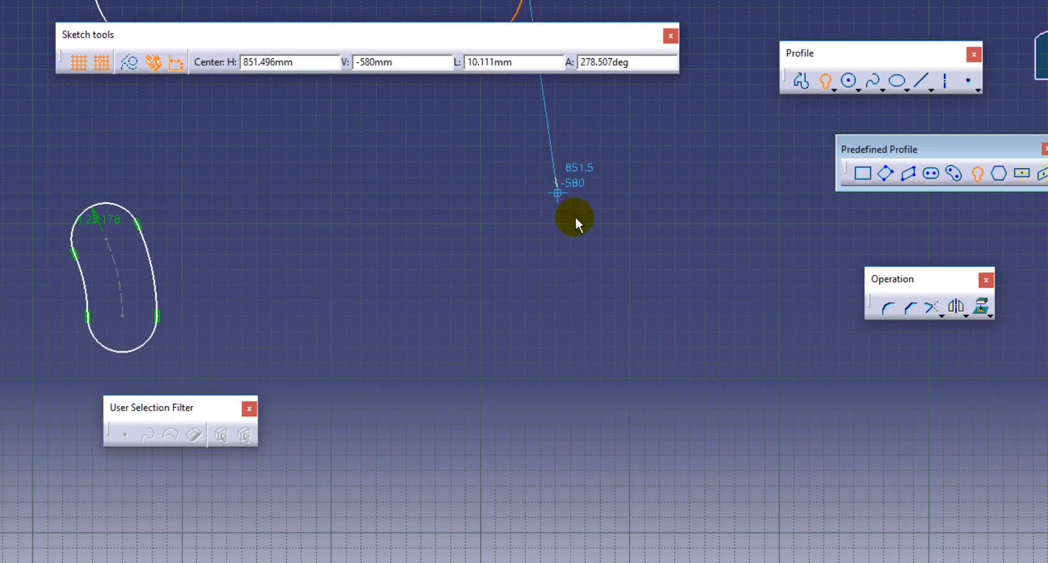
left_click(555, 310)
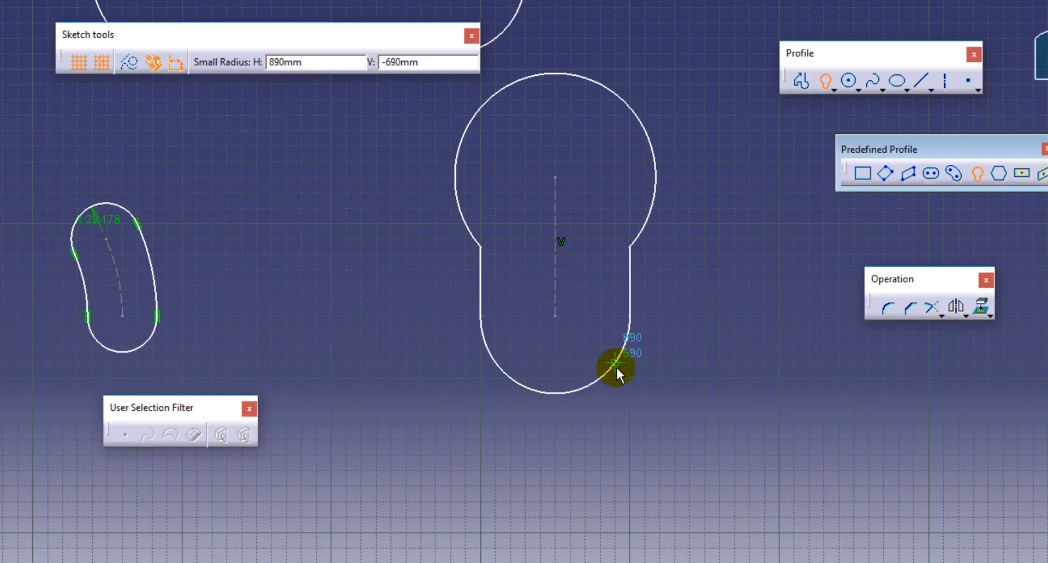
left_click(599, 356)
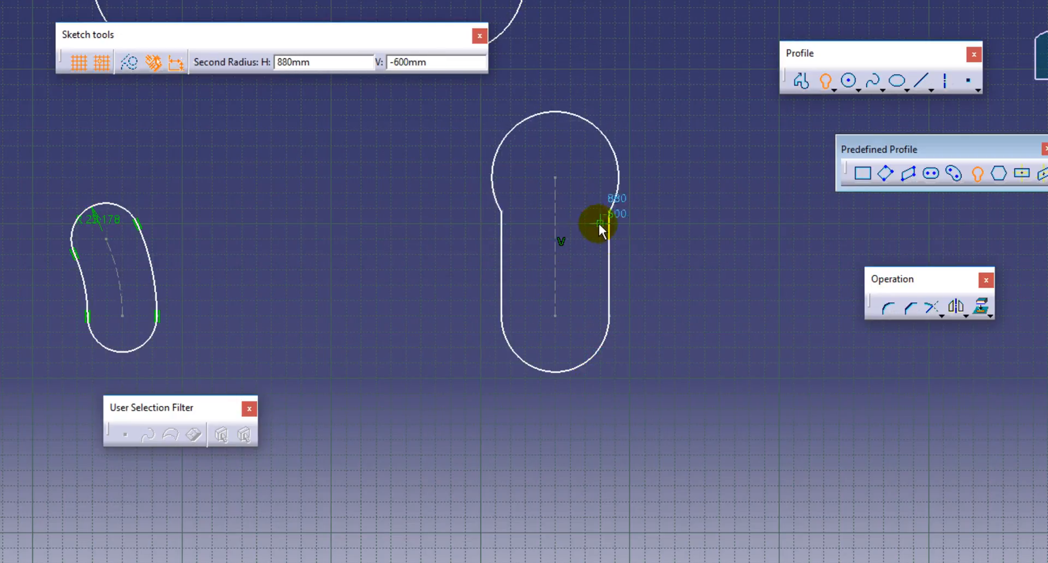
left_click(617, 235)
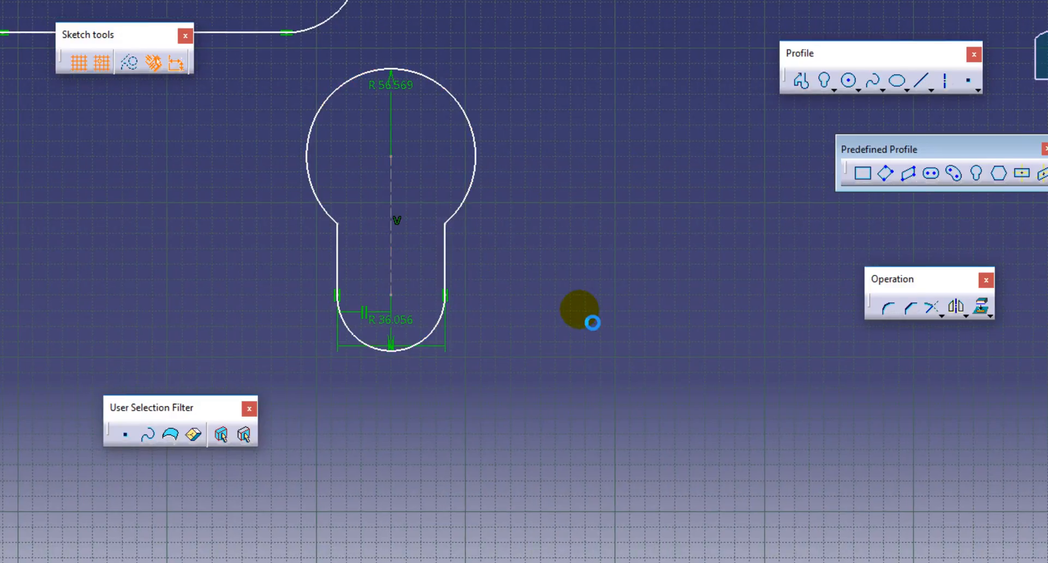
Sketch a second, longer vertical keyhole profile beside the first, with a large radius of about 76 mm and a small radius of 40 mm.
left_click(978, 175)
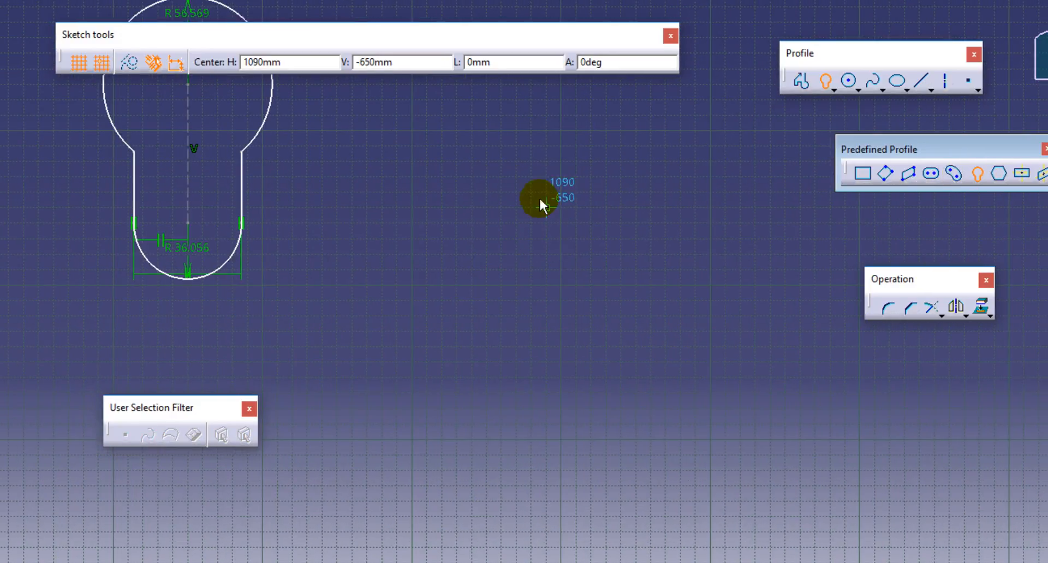
left_click(534, 252)
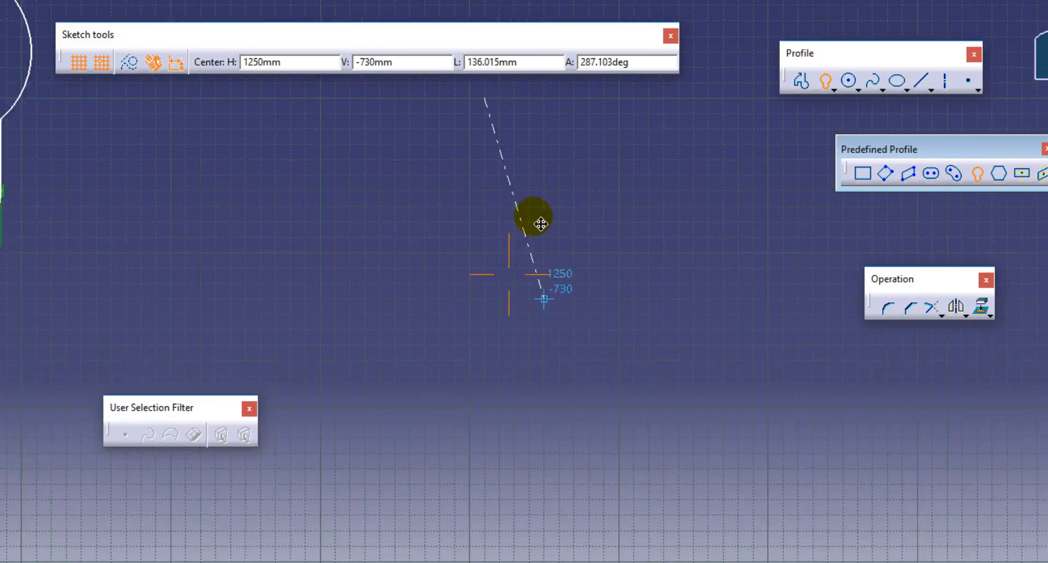
left_click(472, 447)
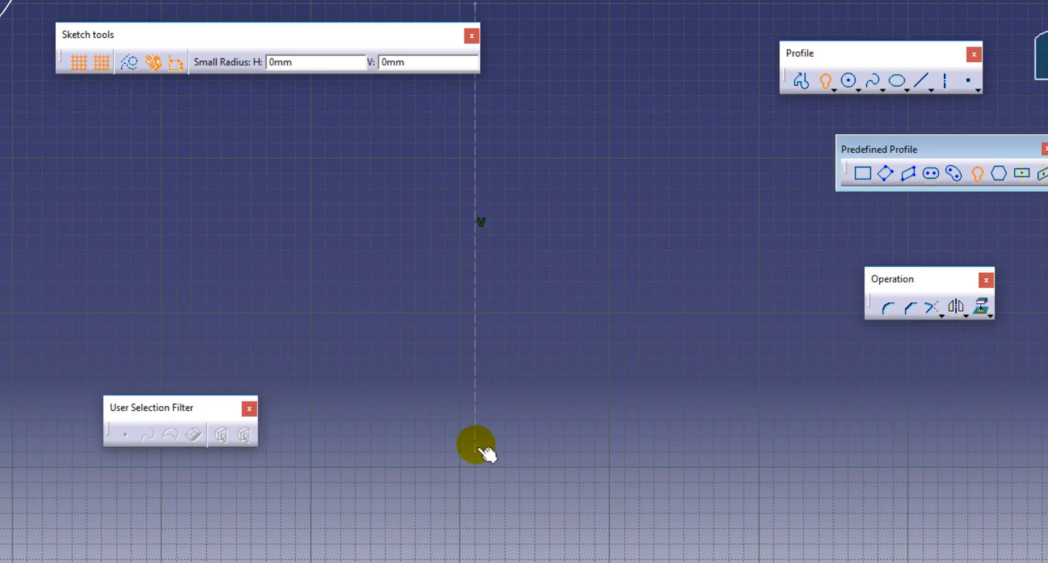
middle_click_drag(550, 247, 510, 545)
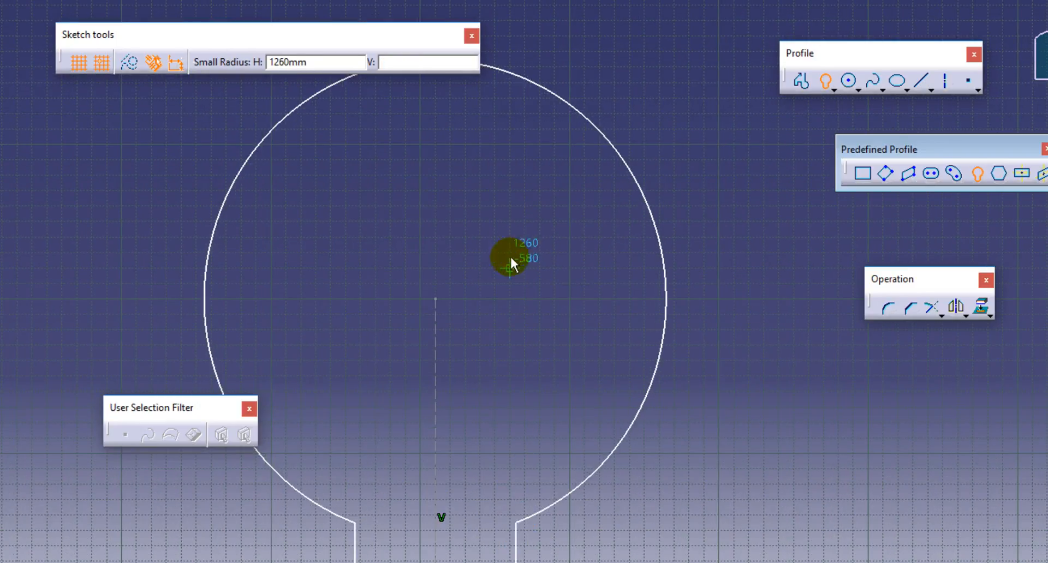
middle_click_drag(508, 410, 509, 269)
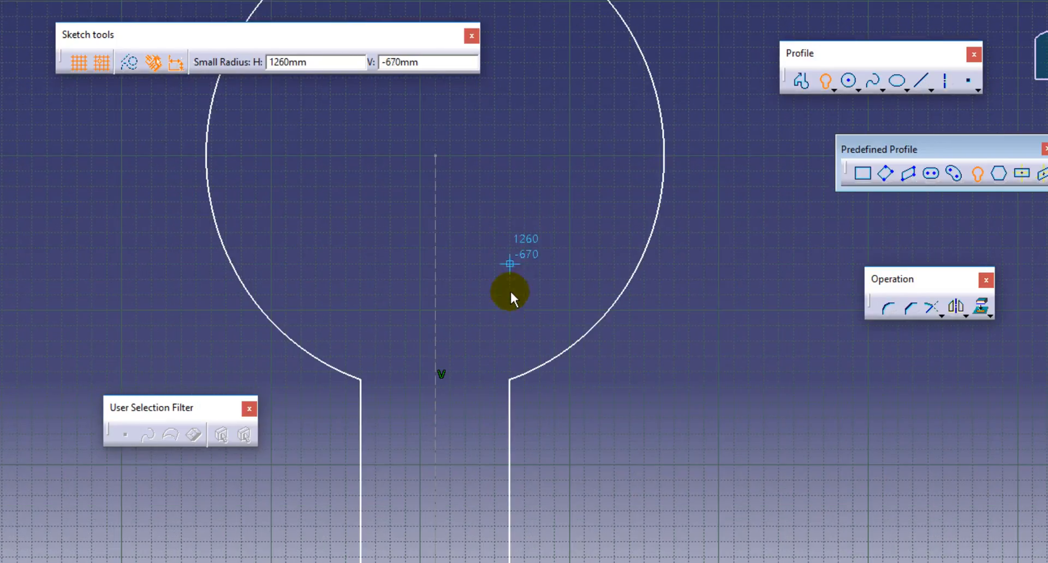
left_click(488, 327)
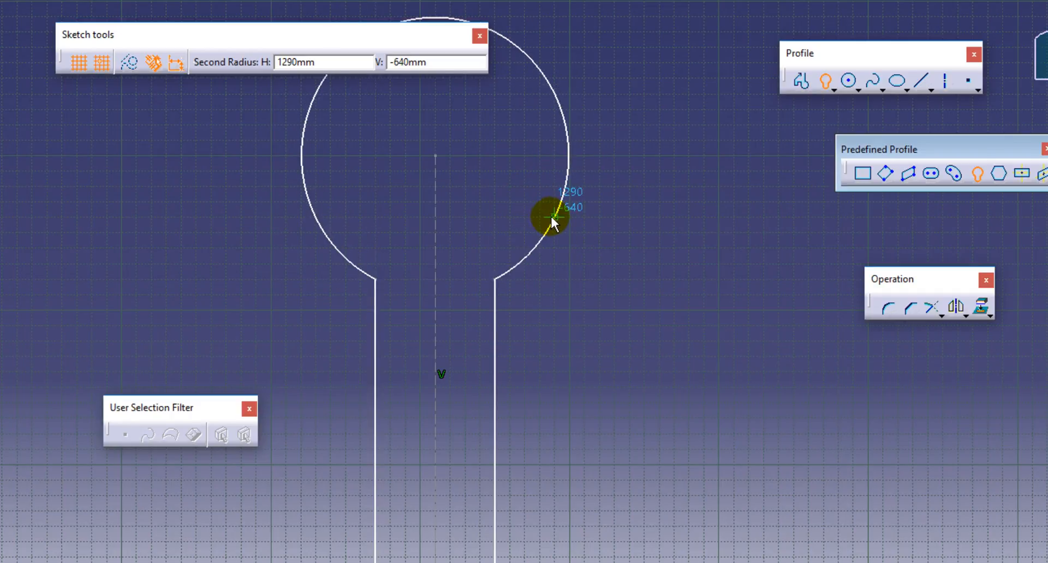
left_click(549, 217)
mouse_move(623, 371)
middle_mouse_down()
mouse_move(639, 303)
mouse_move(646, 444)
mouse_move(627, 376)
middle_mouse_up()
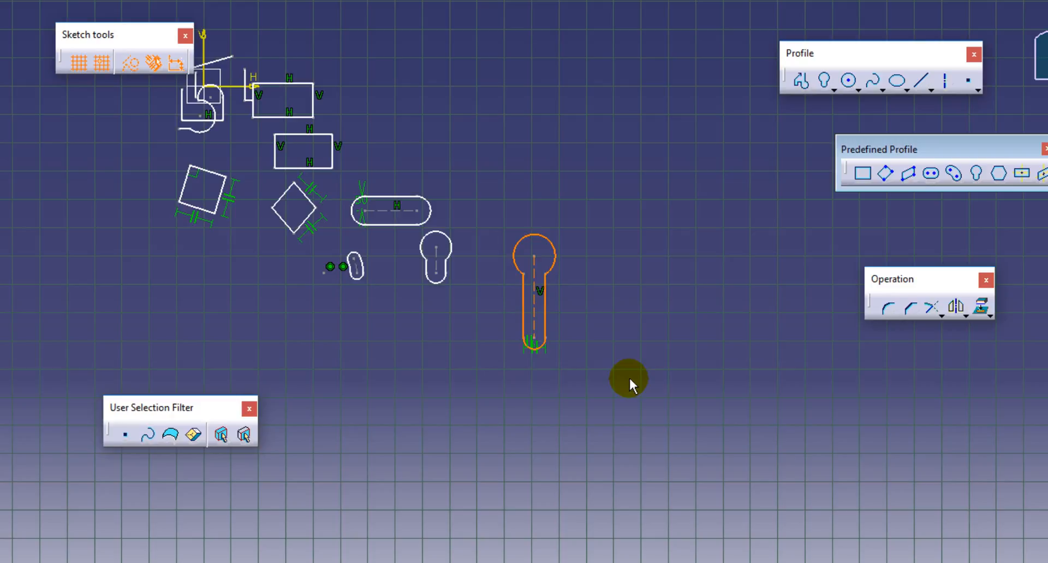
left_click(590, 336)
mouse_move(598, 293)
middle_mouse_down()
mouse_move(624, 266)
mouse_move(660, 135)
mouse_move(697, 304)
mouse_move(709, 295)
middle_mouse_up()
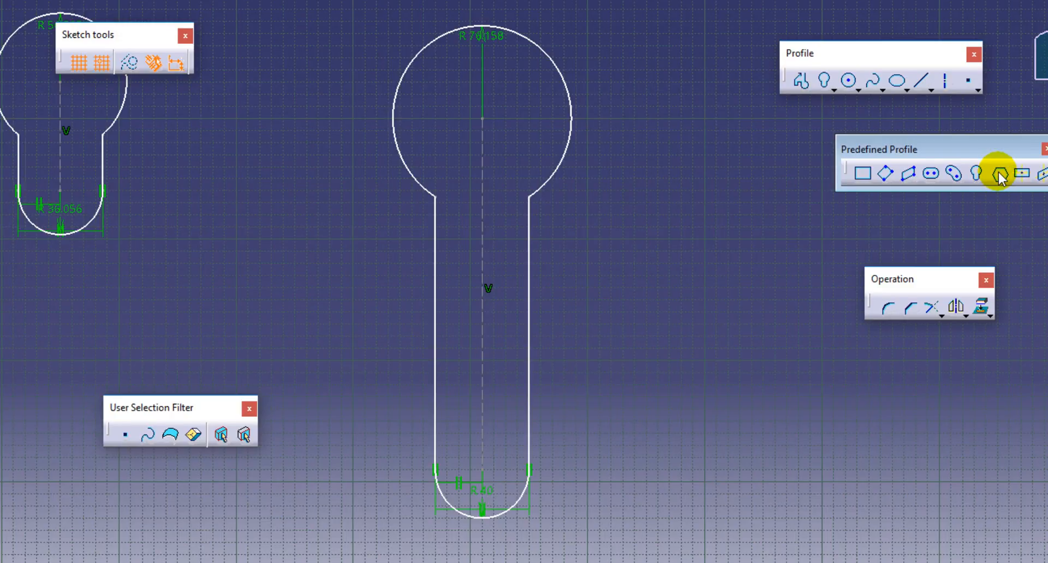
Sketch a hexagon below the parallelogram, with a dimension of 560 mm, an angle of 0 deg and its defining point at H 480, V -900.
left_click(999, 174)
middle_click_drag(463, 445, 876, 309)
middle_click_drag(380, 418, 794, 306)
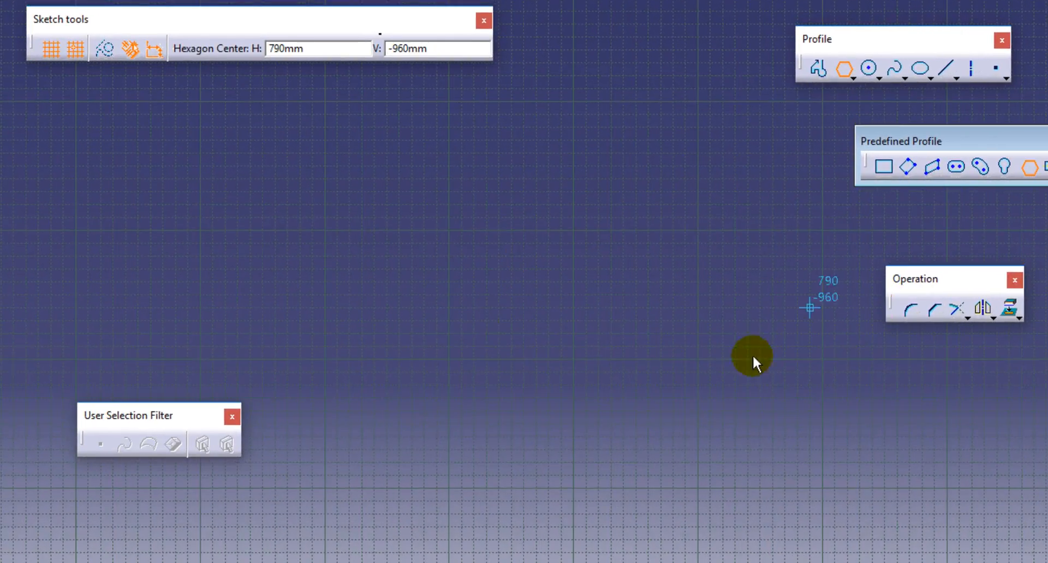
mouse_move(756, 363)
middle_mouse_down()
mouse_move(491, 543)
mouse_move(849, 217)
middle_mouse_up()
left_click(404, 377)
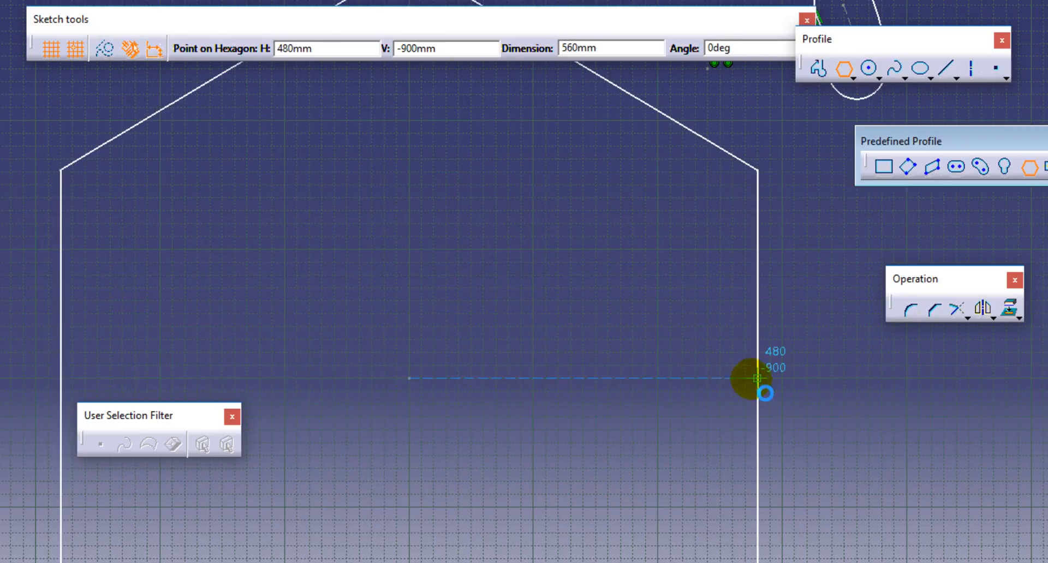
left_click(753, 376)
mouse_move(570, 476)
middle_mouse_down()
mouse_move(578, 351)
mouse_move(558, 480)
mouse_move(552, 463)
middle_mouse_up()
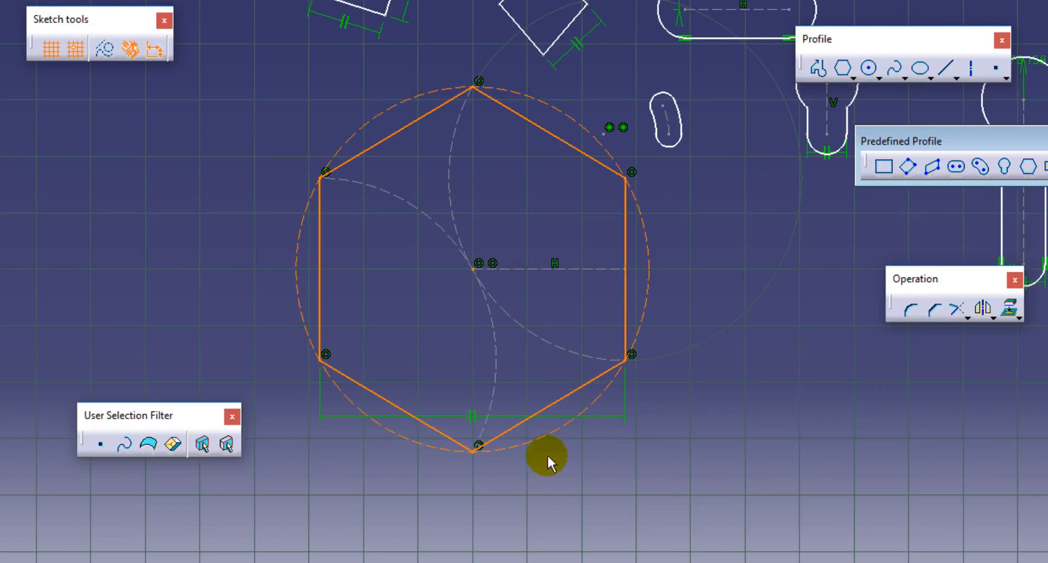
middle_click_drag(674, 299, 441, 407)
left_click(751, 455)
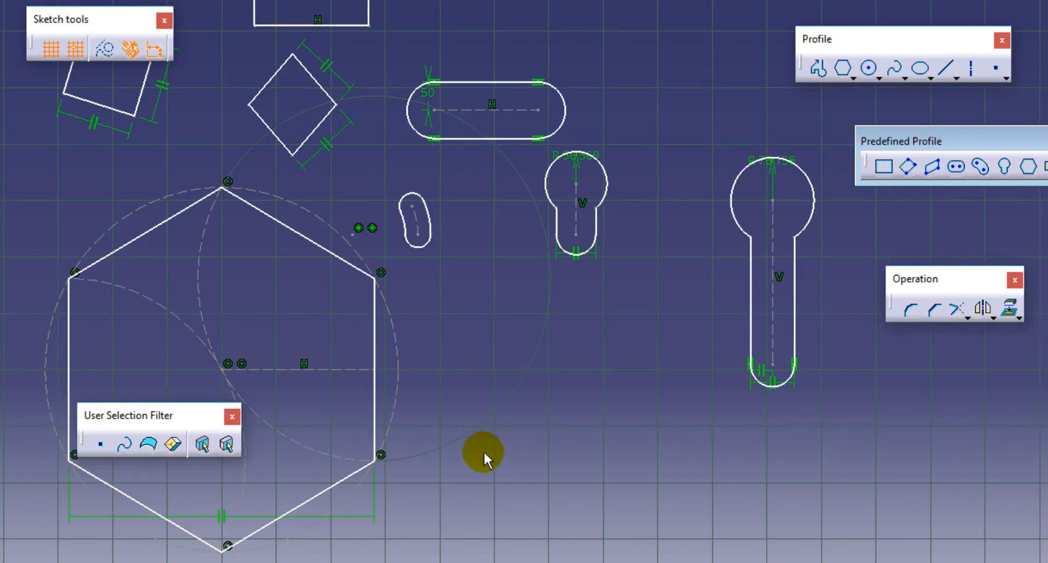
mouse_move(519, 443)
middle_mouse_down()
mouse_move(653, 380)
mouse_move(492, 419)
middle_mouse_up()
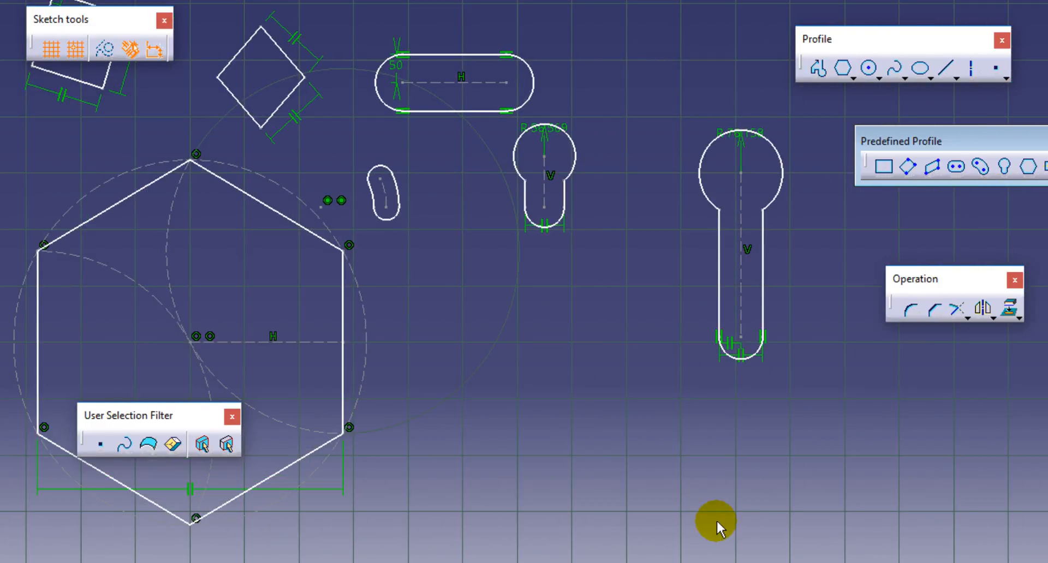
middle_click_drag(658, 189, 603, 447)
mouse_move(604, 305)
middle_mouse_down()
mouse_move(609, 467)
mouse_move(620, 484)
mouse_move(578, 333)
middle_mouse_up()
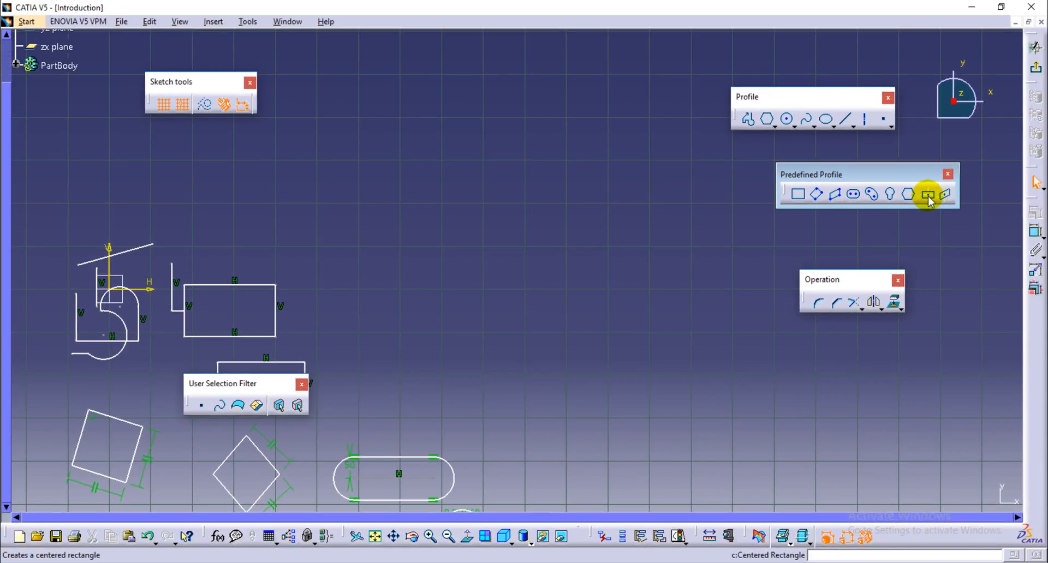
Sketch a long, narrow centered rectangle in the empty area above the elongated hole, beyond the first rectangle.
left_click(928, 196)
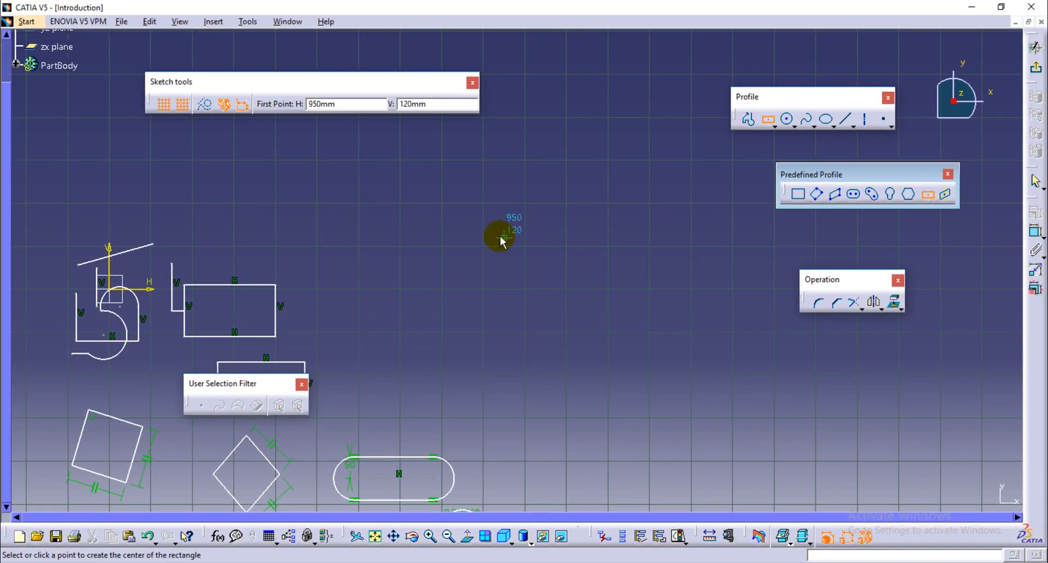
left_click(482, 204)
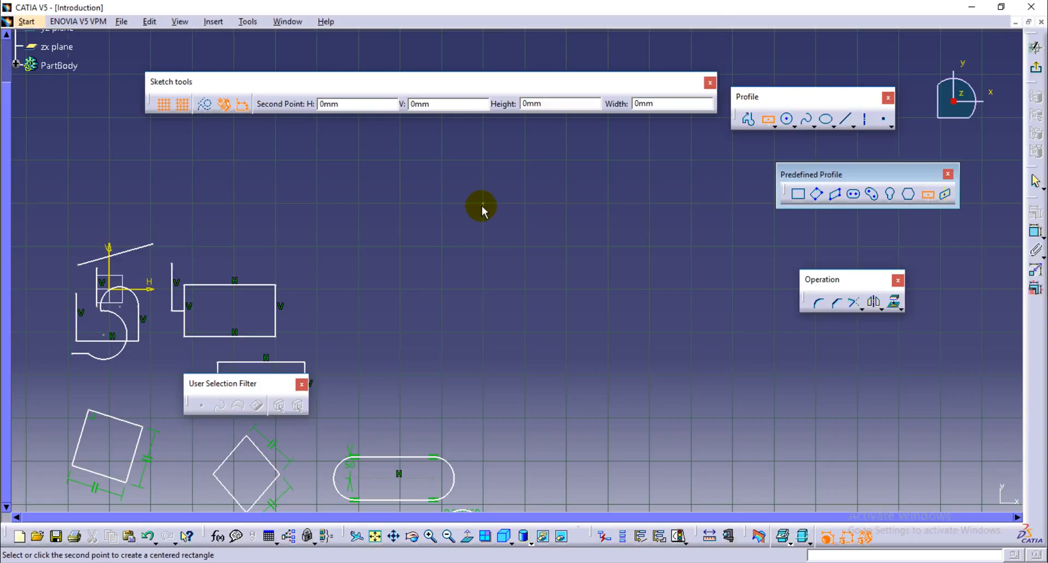
left_click(633, 225)
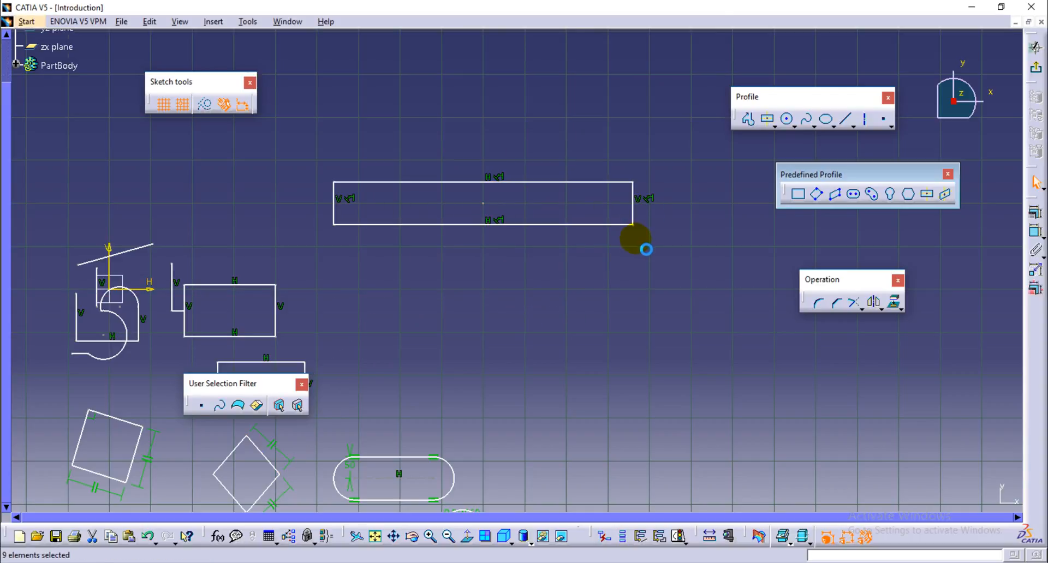
mouse_move(353, 193)
middle_mouse_down()
mouse_move(552, 319)
mouse_move(581, 354)
middle_mouse_up()
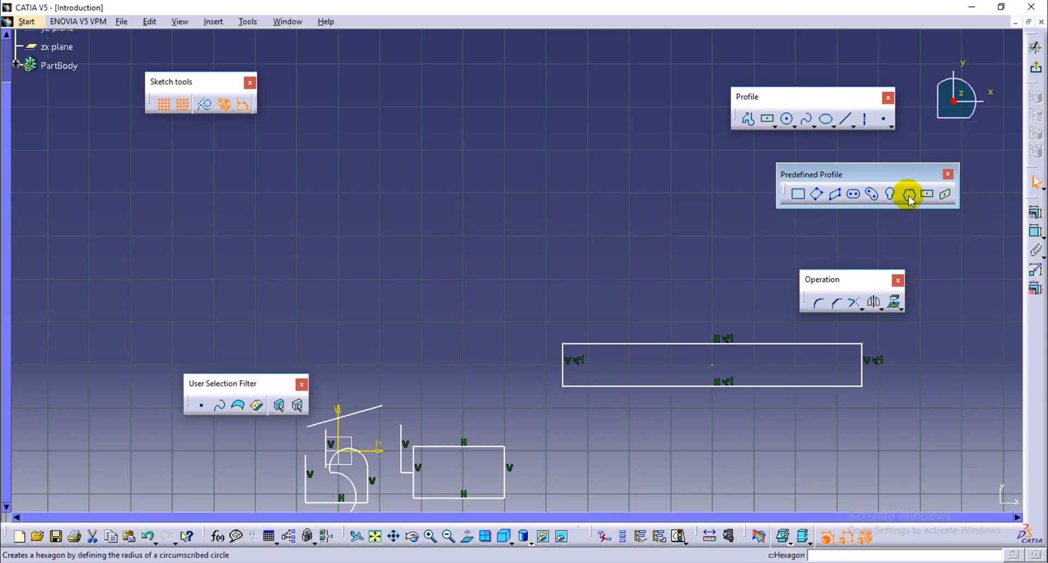
Sketch a second centered rectangle above the long one, horizontally offset toward the sketch origin.
left_click(926, 194)
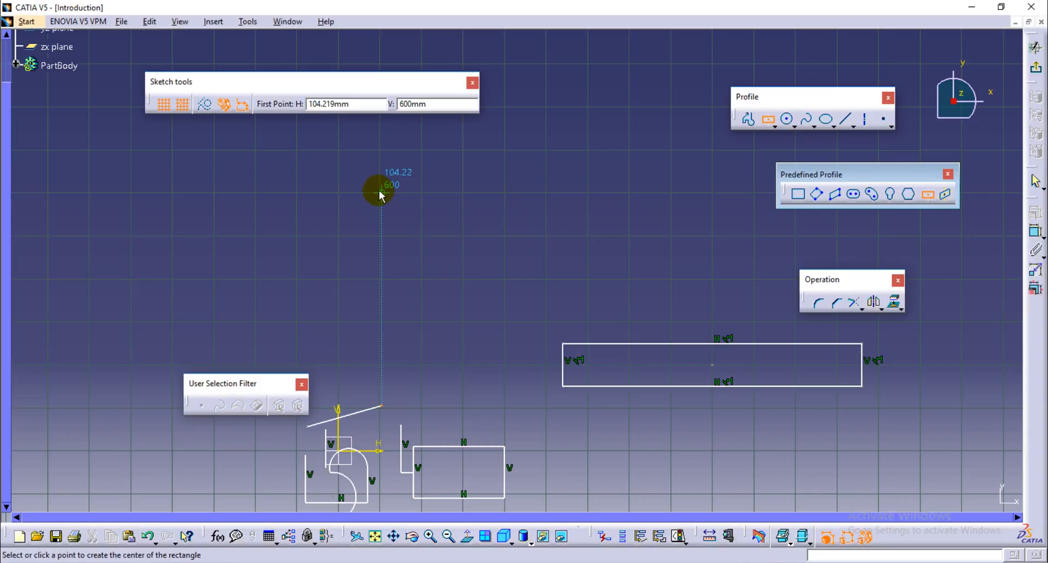
mouse_move(393, 245)
middle_mouse_down()
mouse_move(397, 253)
mouse_move(407, 232)
mouse_move(426, 93)
middle_mouse_up()
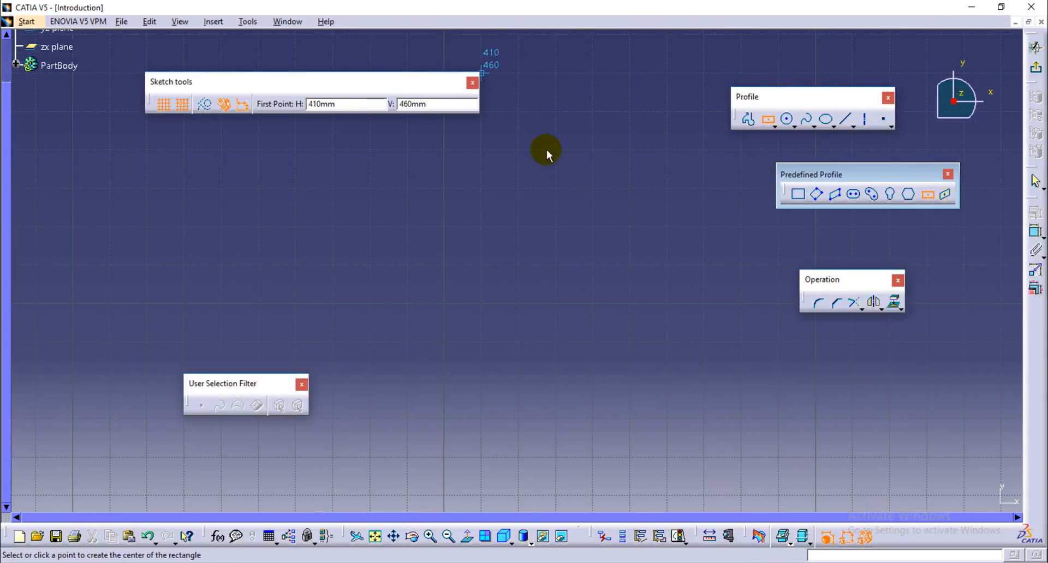
left_click(443, 265)
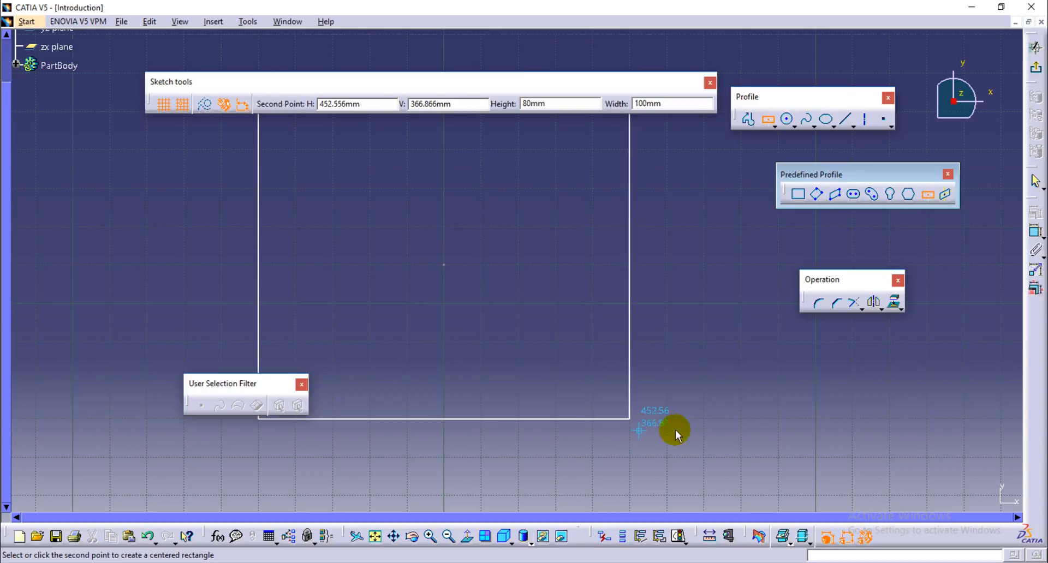
mouse_move(556, 364)
middle_mouse_down()
mouse_move(556, 315)
mouse_move(557, 512)
middle_mouse_up()
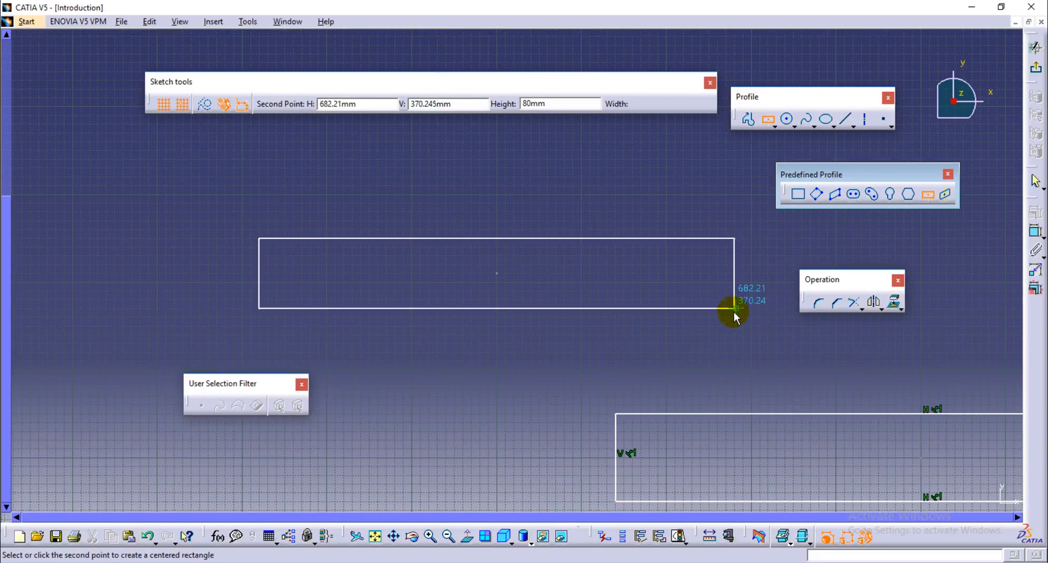
left_click(750, 343)
middle_click_drag(579, 287, 411, 276)
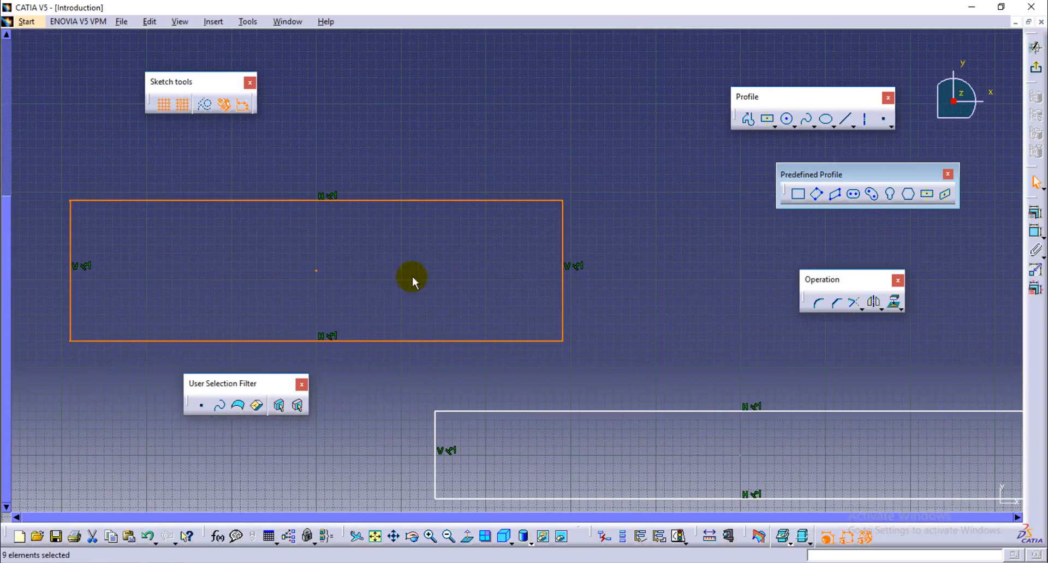
left_click(674, 322)
Close the Predefined Profile toolbar.
left_click_drag(898, 176, 805, 214)
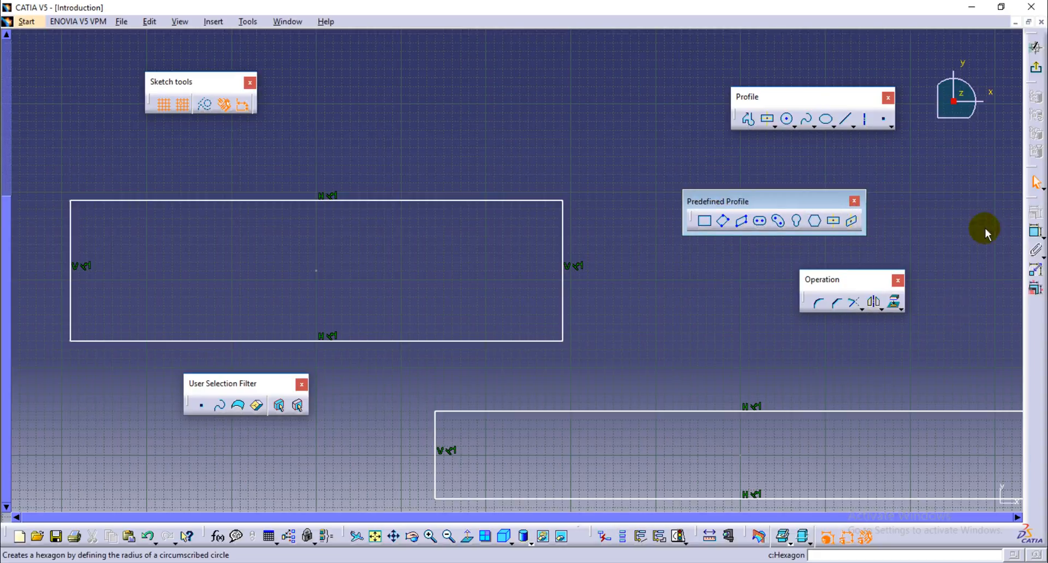
left_click(855, 200)
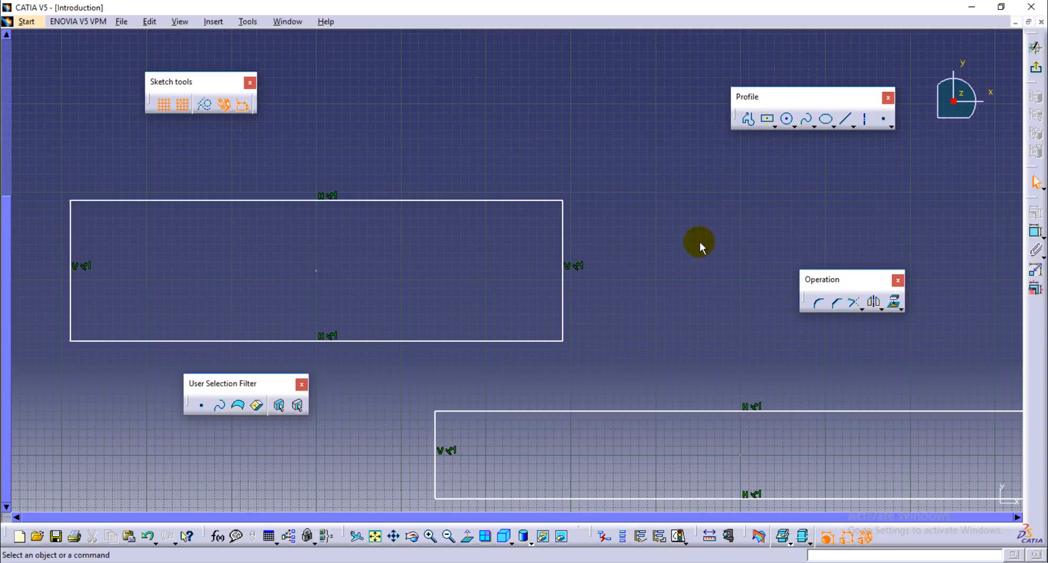
mouse_move(618, 295)
middle_mouse_down()
mouse_move(615, 227)
mouse_move(634, 367)
mouse_move(671, 411)
middle_mouse_up()
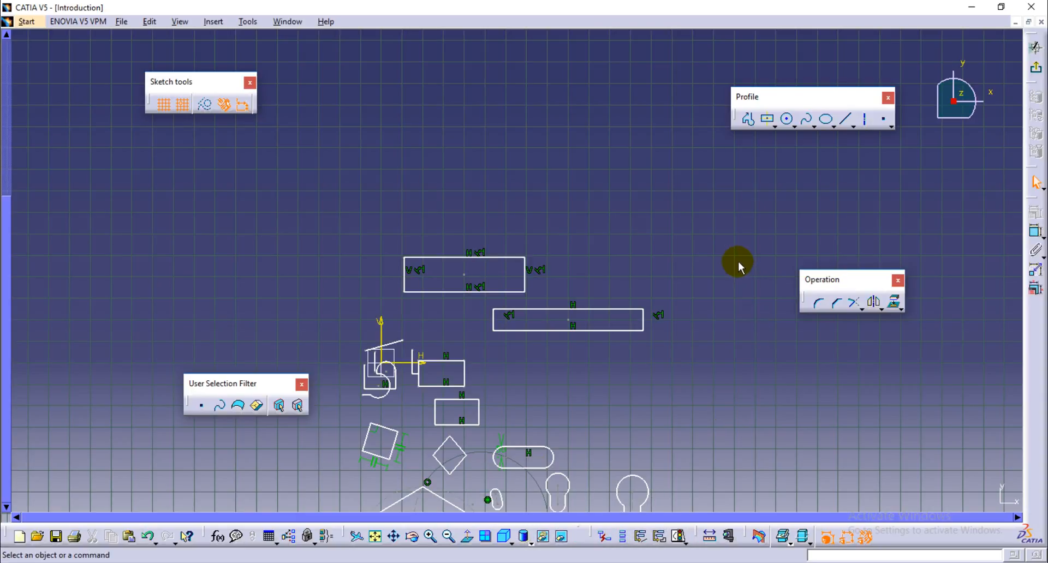
middle_click_drag(740, 268, 746, 266)
mouse_move(760, 189)
middle_mouse_down("ctrl")
mouse_move(748, 275)
mouse_move(572, 206)
middle_mouse_up("ctrl")
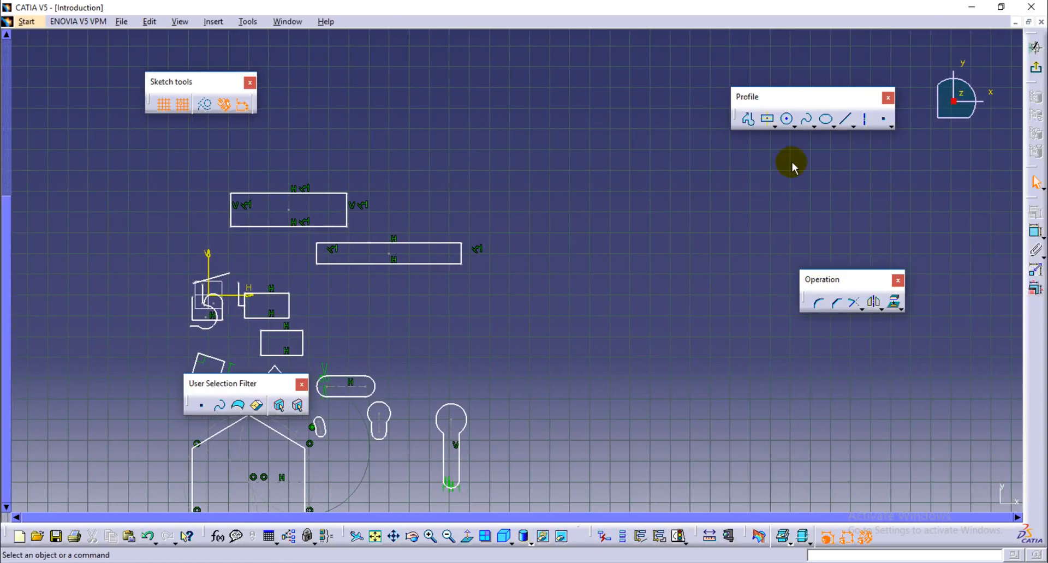
Sketch a circle with a 450 mm radius in the empty area beside the centered rectangles, centred at H 1900, V -190.
left_click(787, 120)
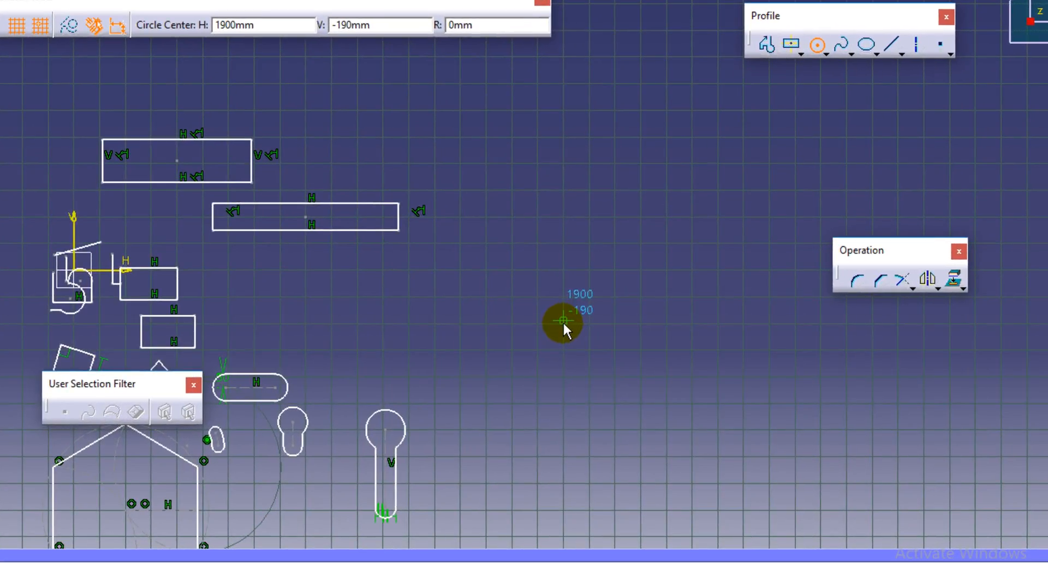
left_click(562, 323)
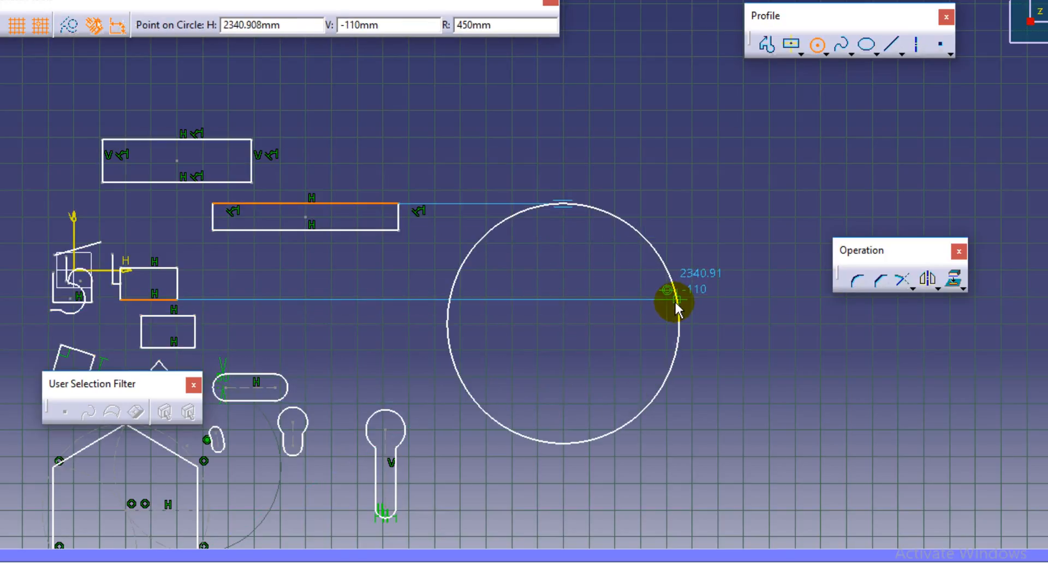
left_click(675, 303)
middle_click_drag(657, 356, 532, 342)
left_click(650, 338)
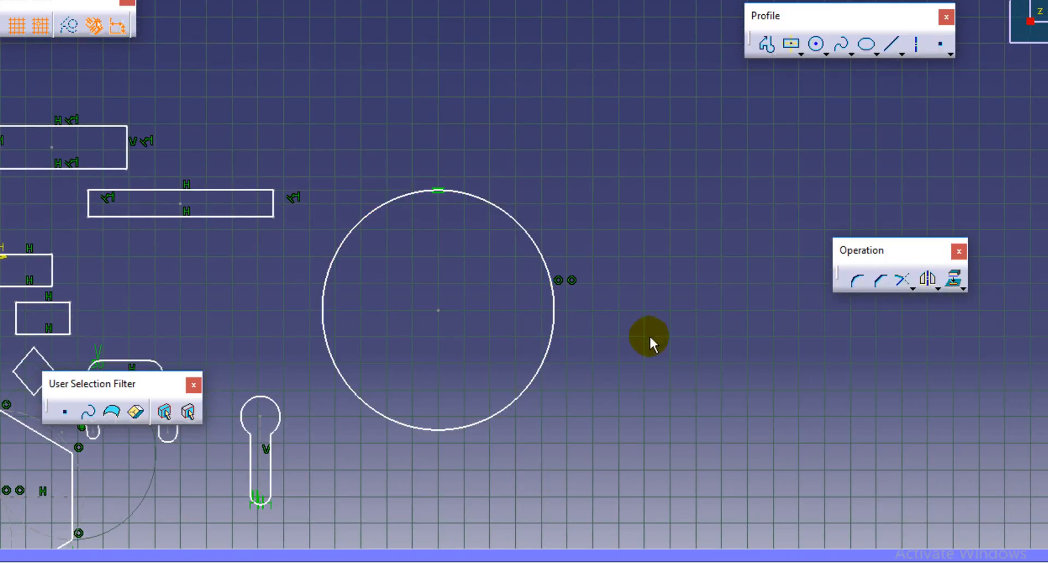
Detach the Circle tool variants as a separate floating toolbar beneath the Profile tools.
mouse_move(781, 417)
middle_mouse_down()
mouse_move(693, 331)
mouse_move(681, 344)
middle_mouse_up()
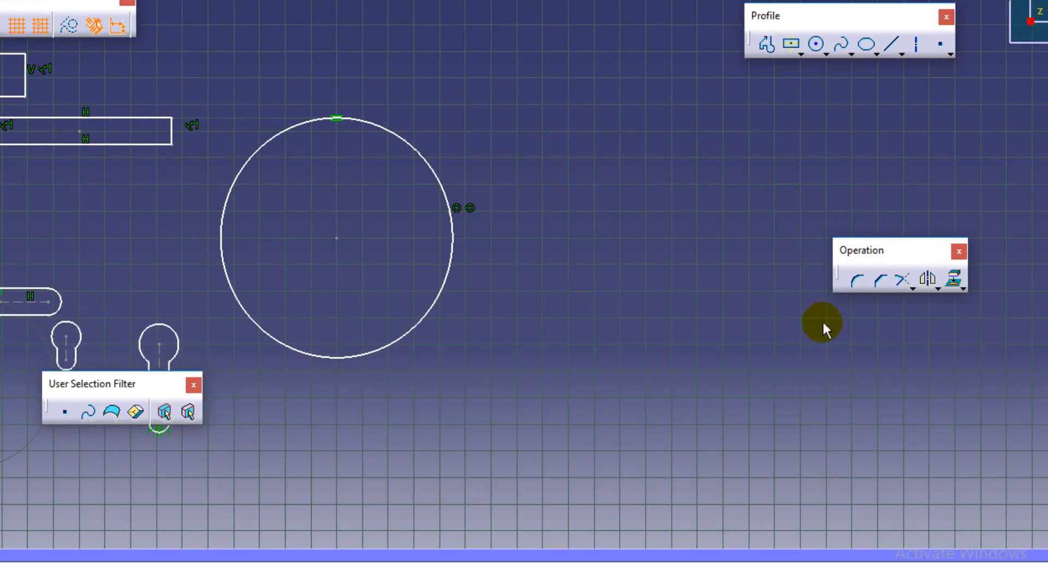
left_click(827, 54)
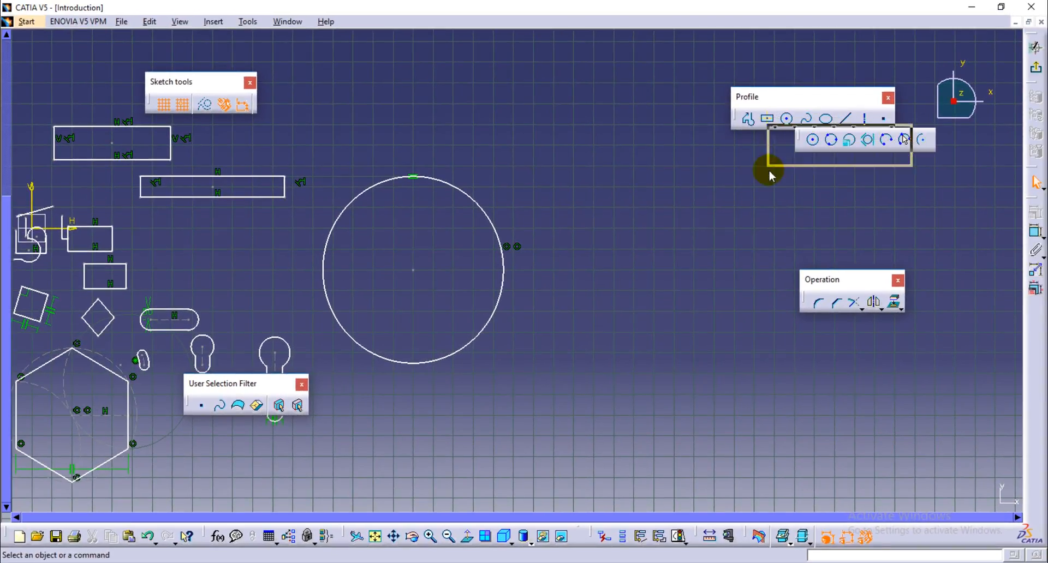
left_click_drag(770, 175, 748, 194)
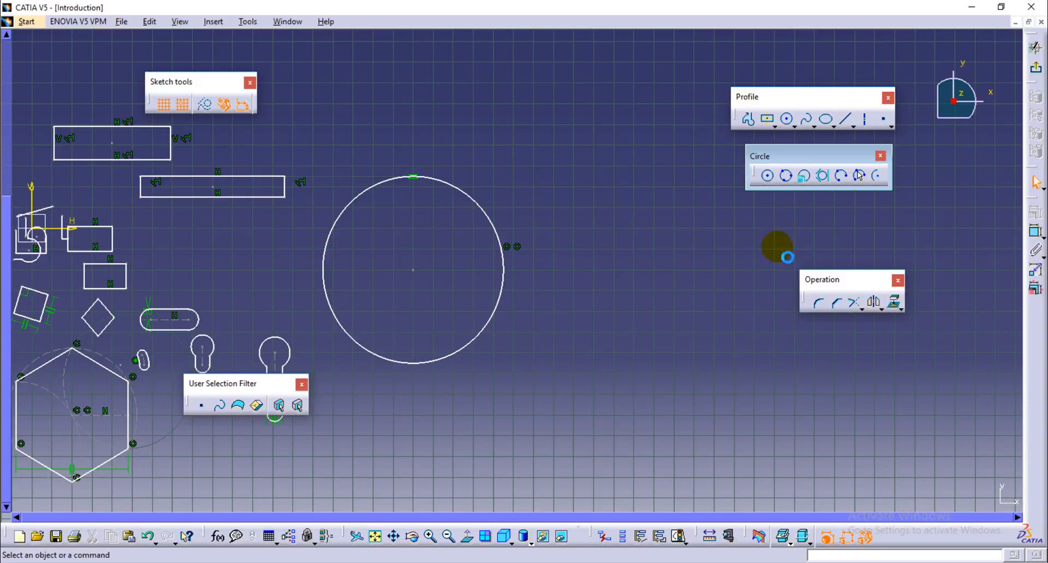
Sketch a three-point circle with a radius of about 771 mm in the empty area below the 450 mm radius circle.
left_click(788, 180)
mouse_move(678, 507)
middle_mouse_down()
mouse_move(678, 318)
mouse_move(690, 327)
mouse_move(512, 362)
middle_mouse_up()
left_click(497, 347)
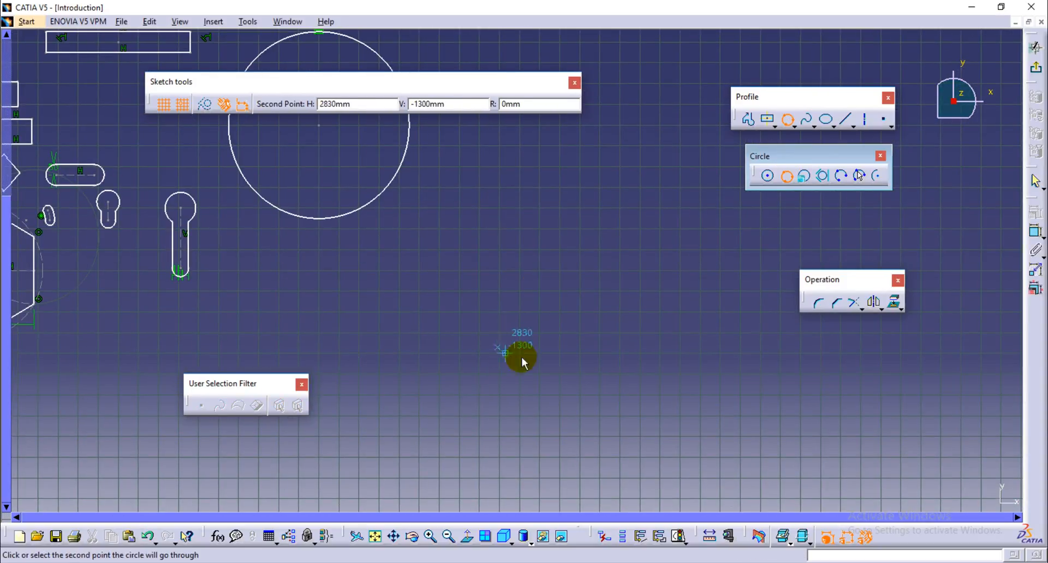
middle_click_drag(393, 311, 571, 257)
left_click(554, 240)
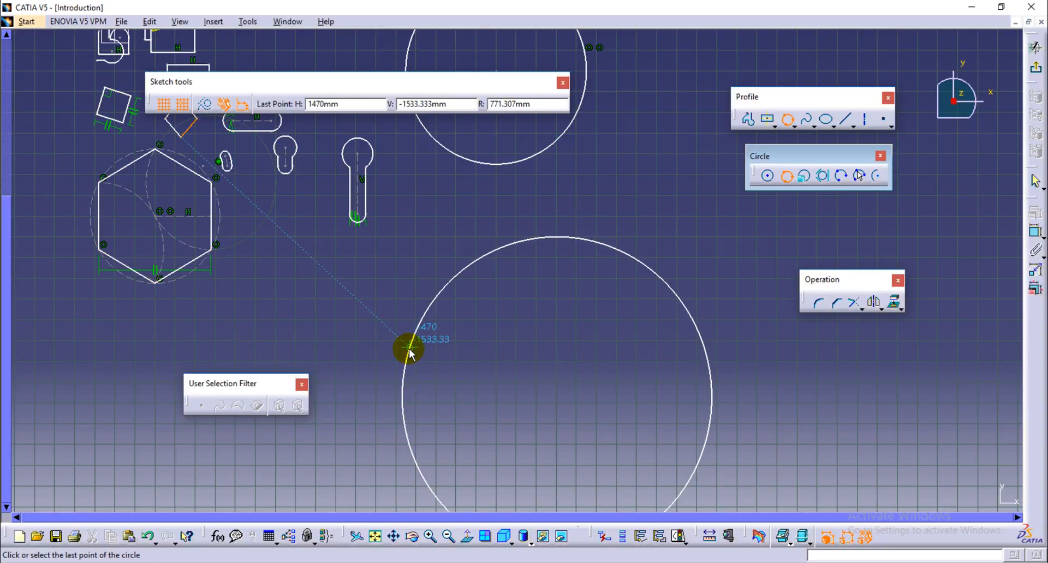
left_click(409, 353)
mouse_move(672, 435)
middle_mouse_down()
mouse_move(662, 309)
mouse_move(655, 370)
mouse_move(661, 383)
mouse_move(674, 287)
middle_mouse_up()
middle_click_drag(682, 331, 728, 319)
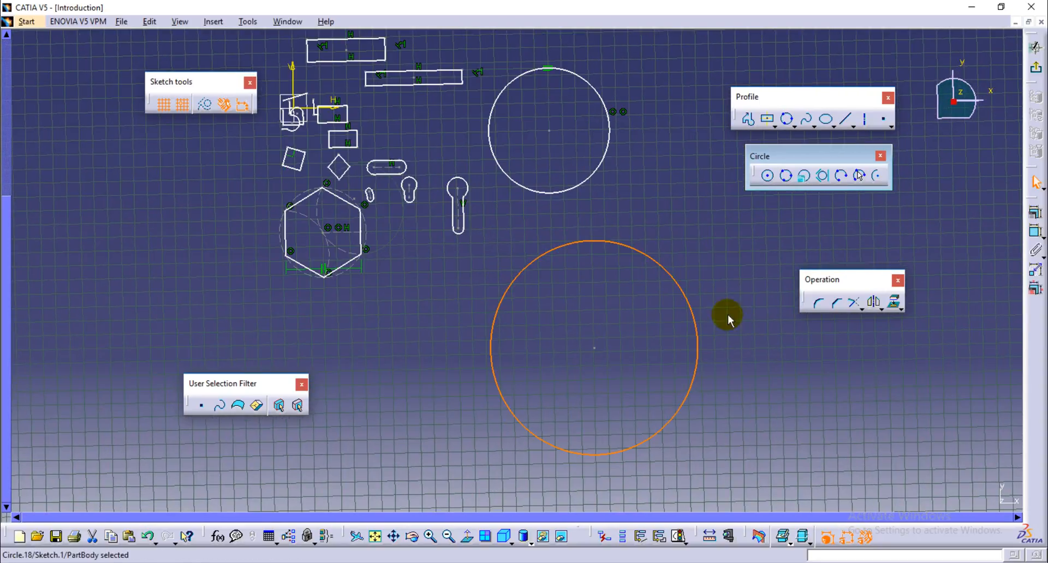
left_click(465, 539)
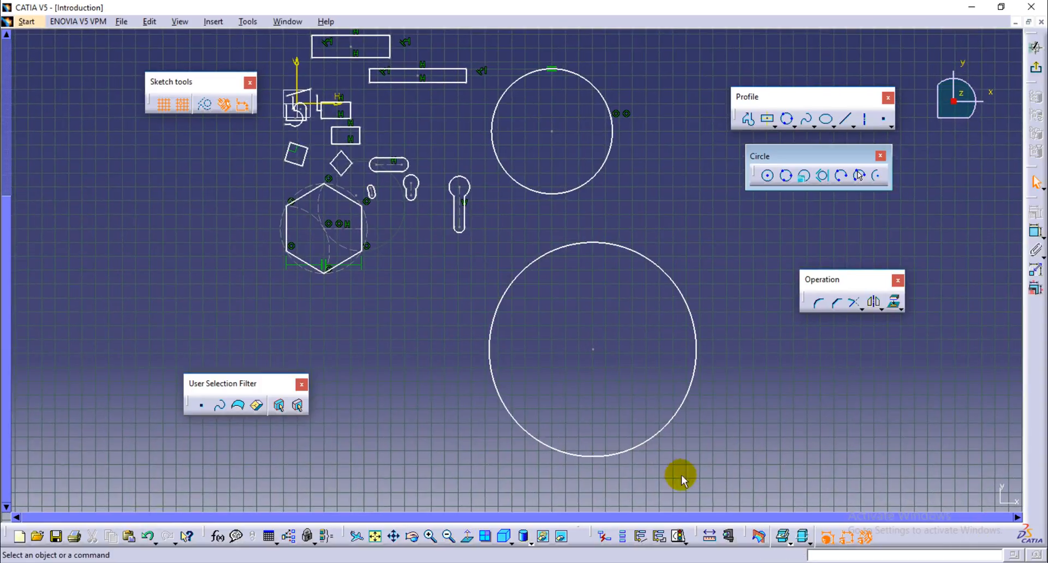
left_click(375, 543)
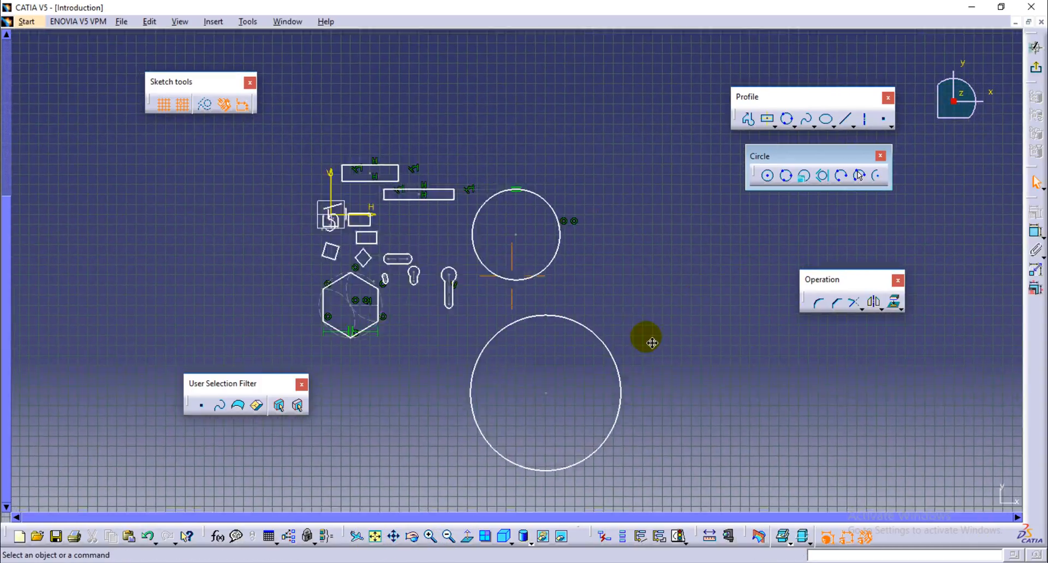
Create a circle using coordinates with its centre at H 200 mm, V 150 mm and a radius of 50 mm.
mouse_move(589, 283)
middle_mouse_down("ctrl")
mouse_move(620, 264)
mouse_move(730, 356)
mouse_move(673, 318)
middle_mouse_up("ctrl")
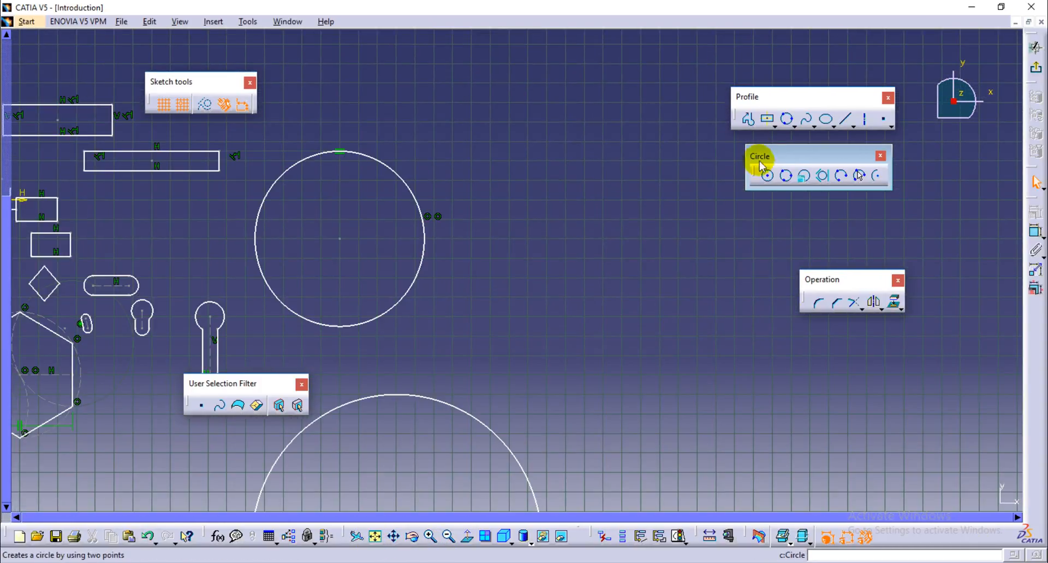
left_click(805, 176)
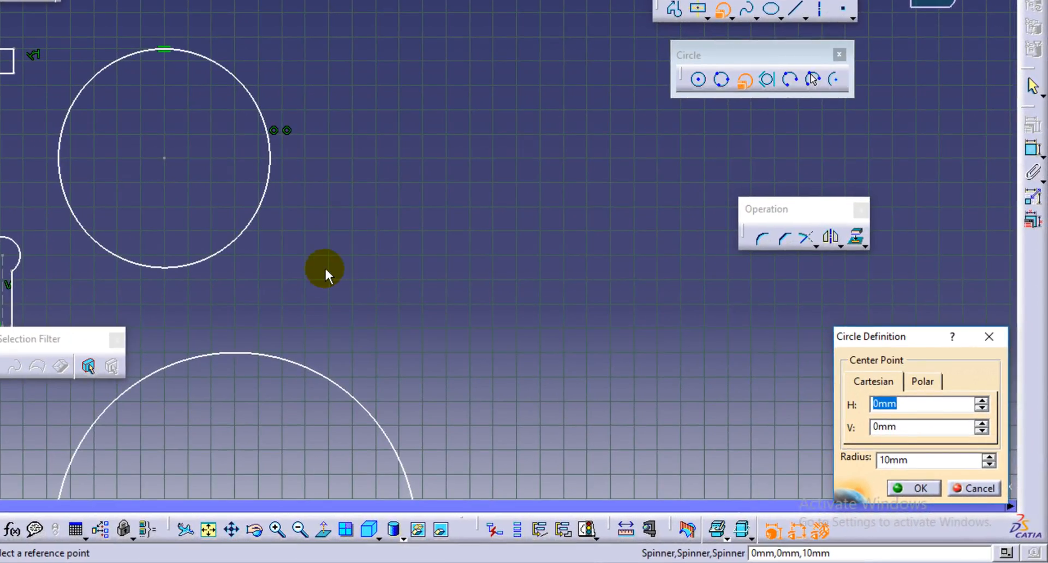
middle_click_drag(324, 266, 539, 307)
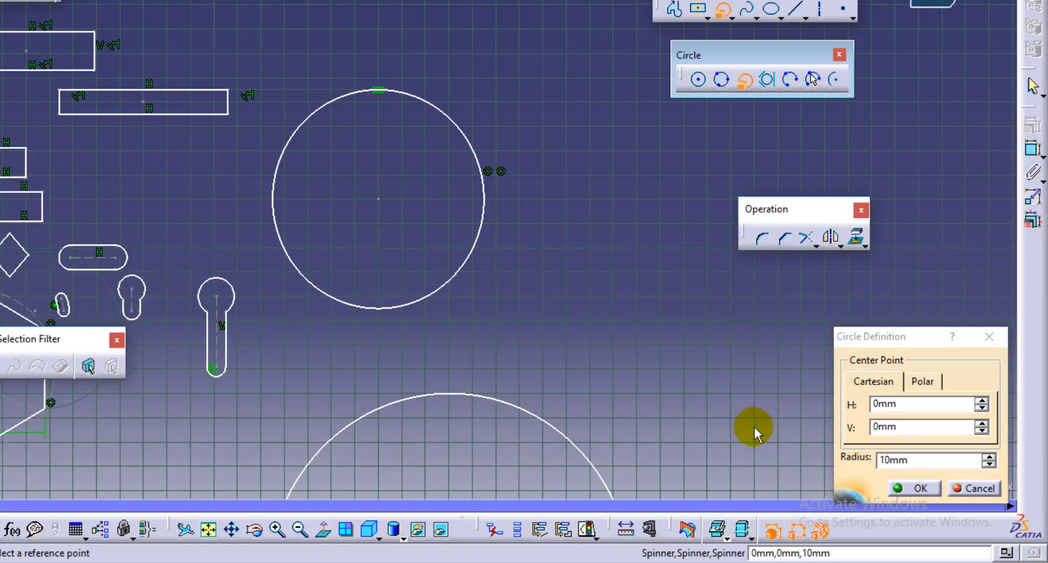
double_click(926, 404)
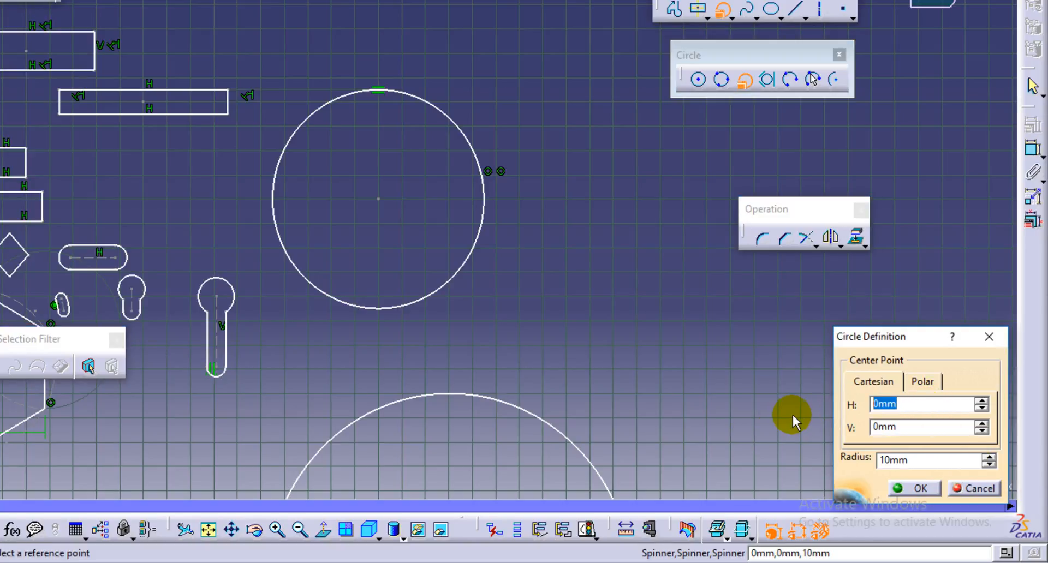
type("200")
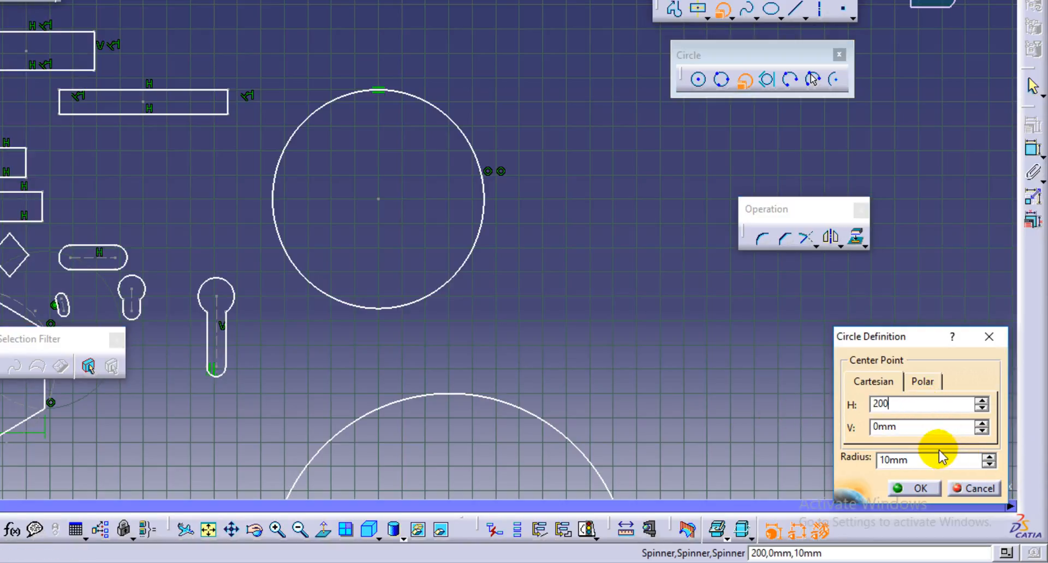
key("Tab")
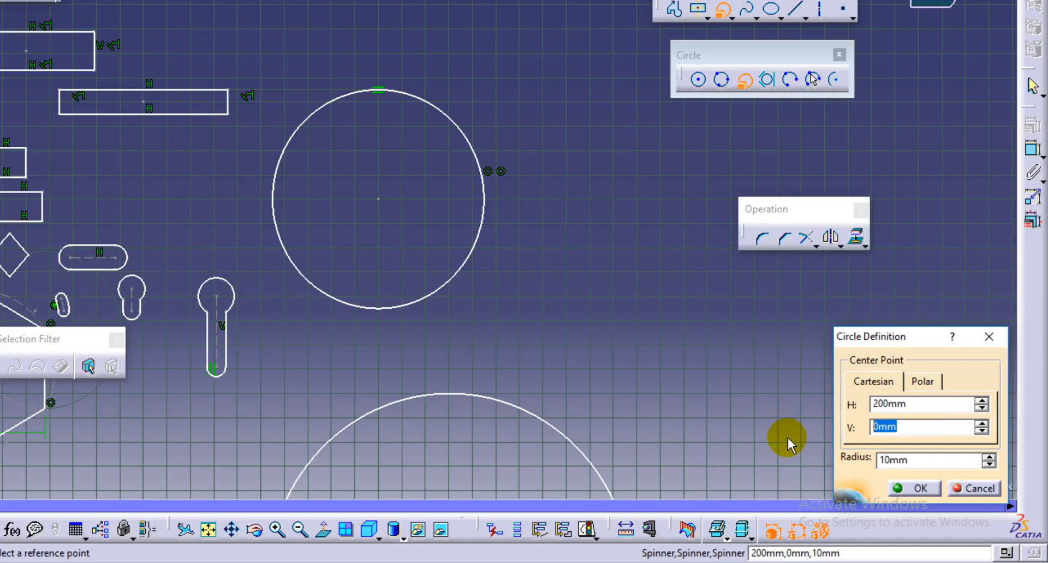
type("150")
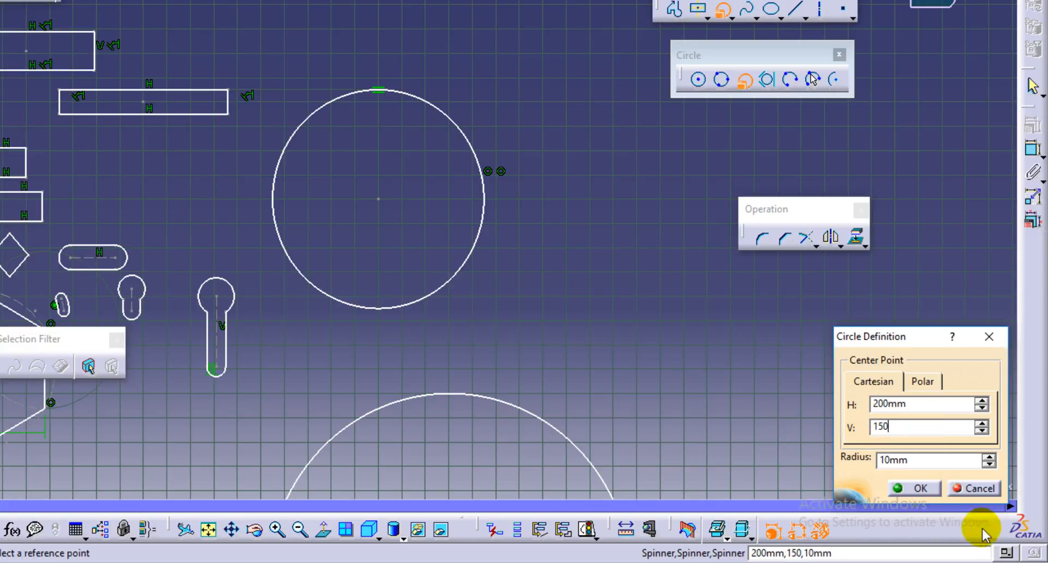
key("Tab")
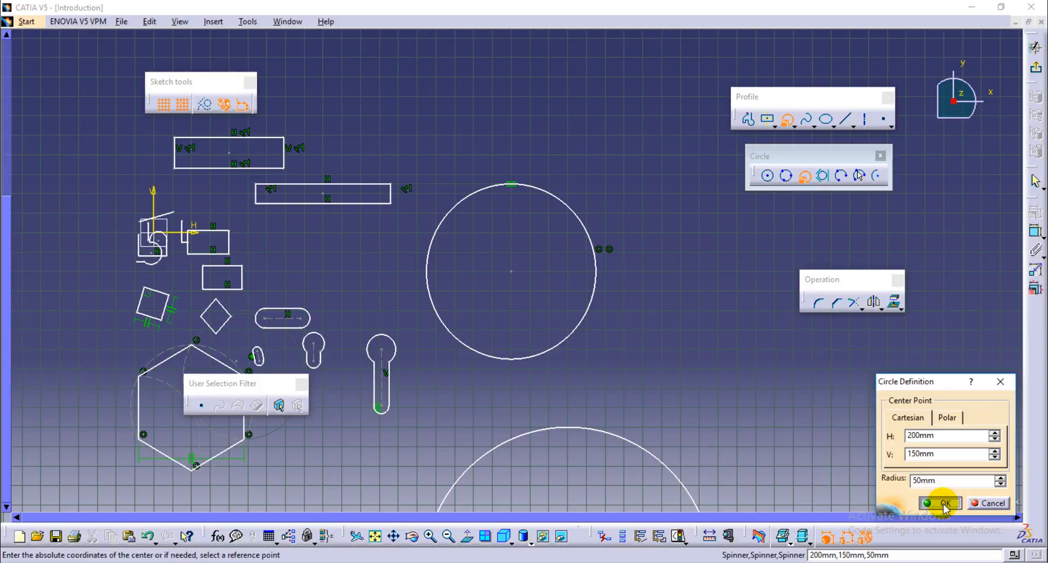
left_click(945, 503)
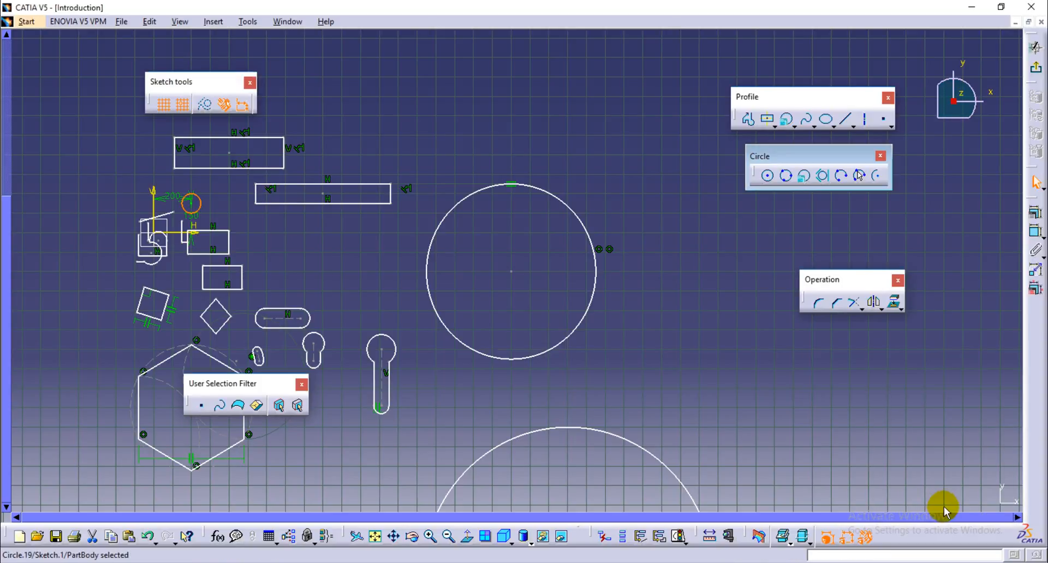
Inspect the coordinate circle's position dimensions from the sketch origin and move its radius dimension label outside the circle.
mouse_move(300, 231)
middle_mouse_down()
mouse_move(480, 246)
mouse_move(496, 229)
mouse_move(496, 261)
mouse_move(592, 45)
mouse_move(558, 358)
mouse_move(501, 330)
mouse_move(595, 239)
middle_mouse_up()
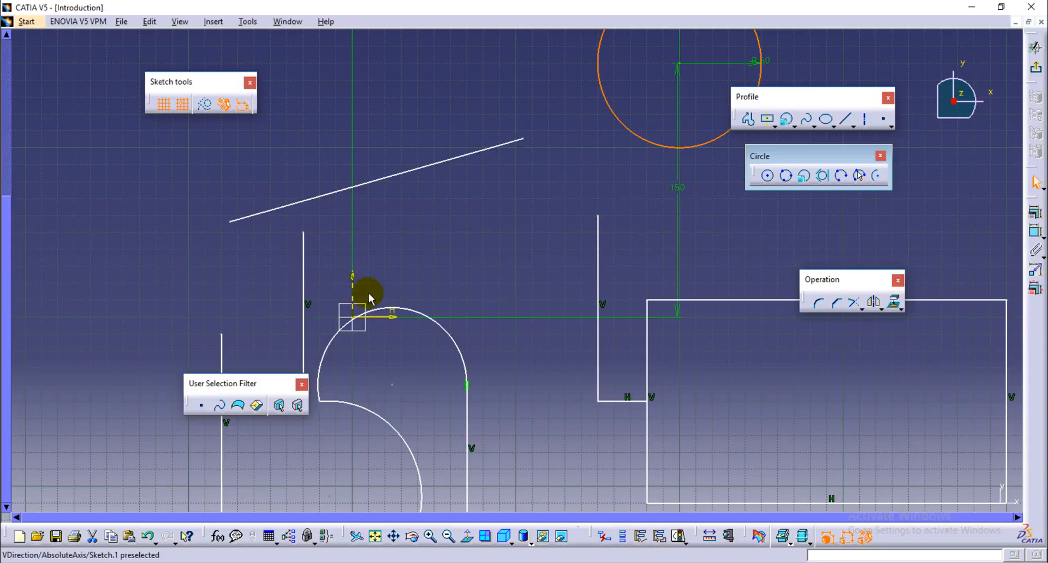
mouse_move(368, 293)
middle_mouse_down()
mouse_move(503, 299)
mouse_move(475, 118)
middle_mouse_up()
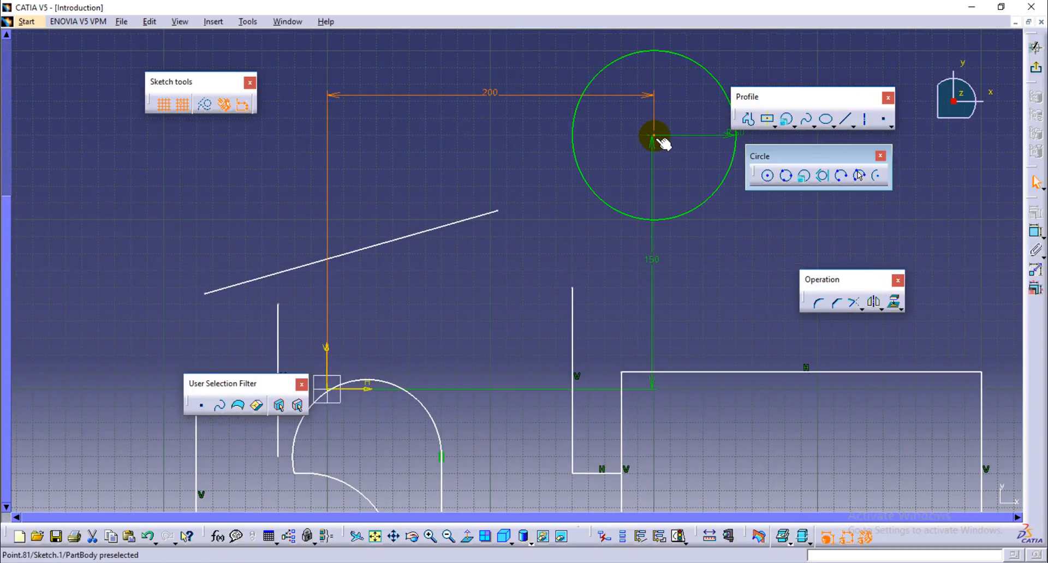
left_click(472, 98)
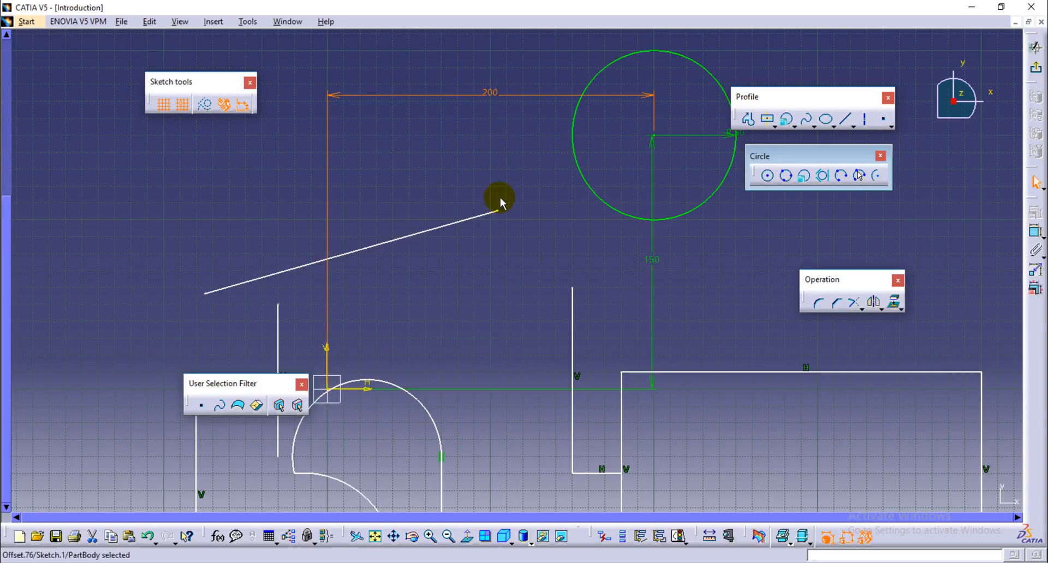
middle_click(674, 308)
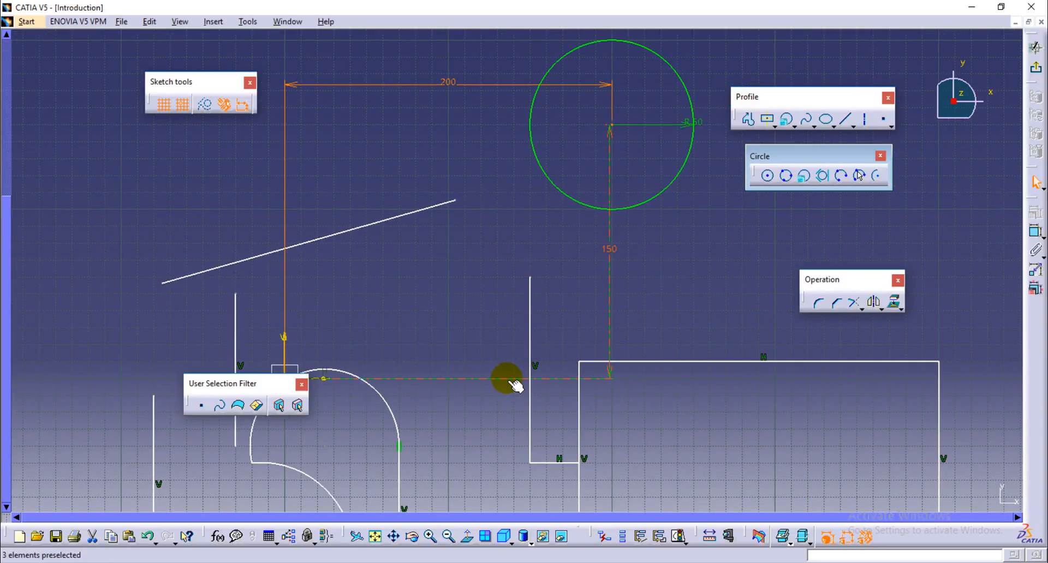
middle_click(649, 175)
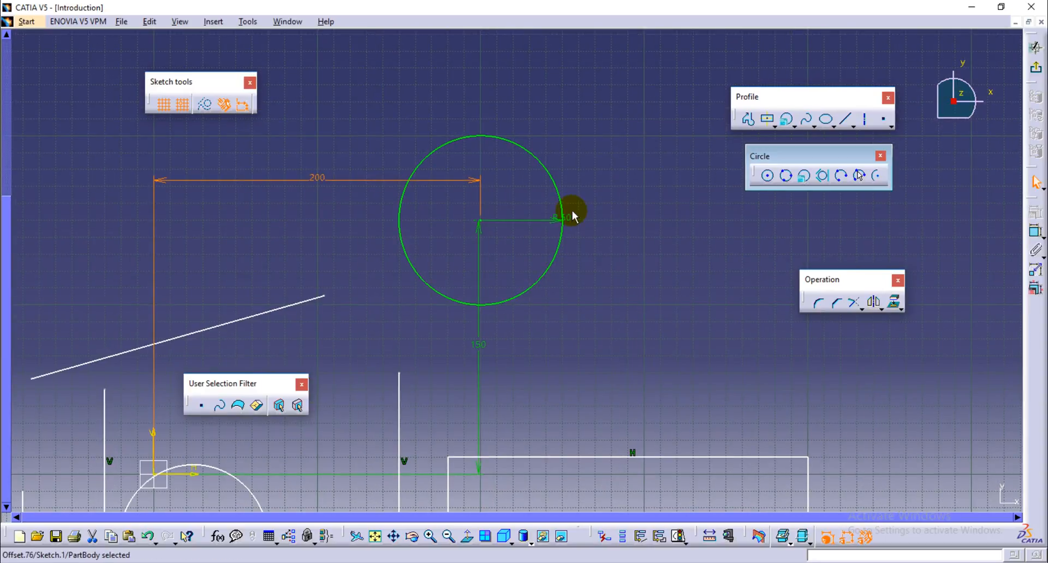
mouse_move(575, 181)
middle_mouse_down()
mouse_move(573, 169)
mouse_move(627, 133)
mouse_move(499, 299)
mouse_move(508, 278)
middle_mouse_up()
left_click_drag(512, 270, 645, 244)
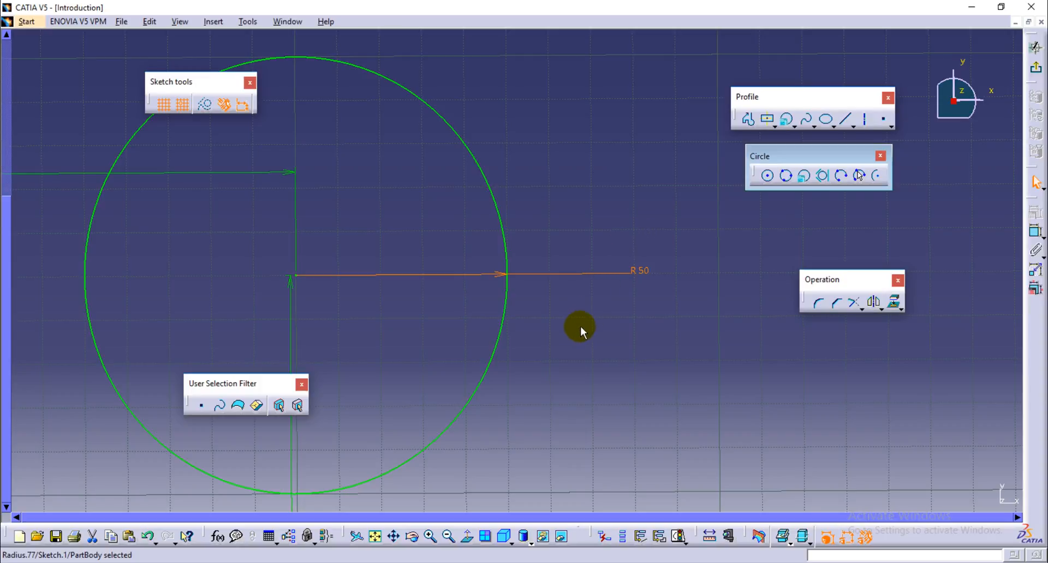
left_click(375, 536)
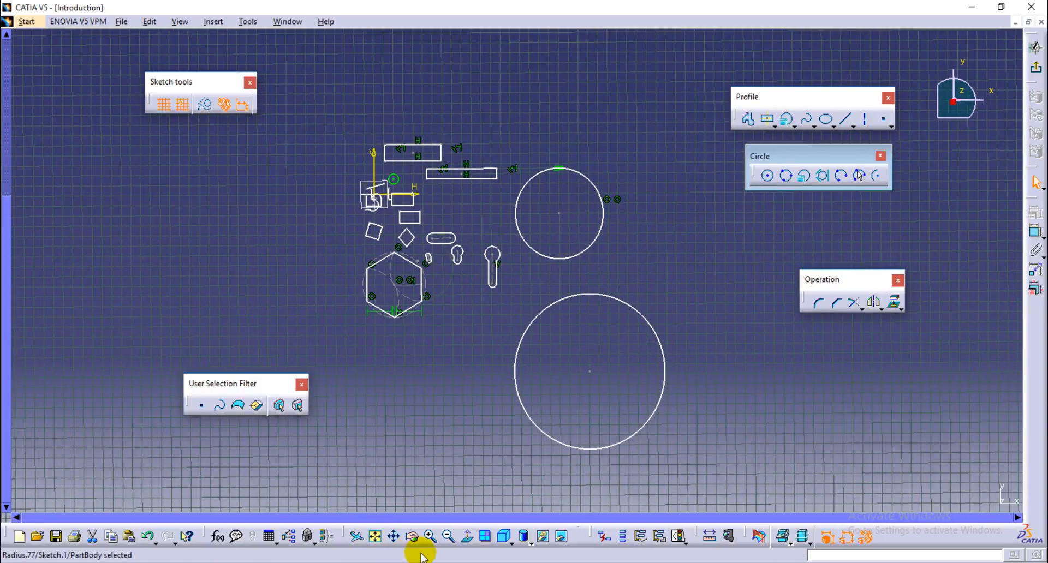
left_click(468, 540)
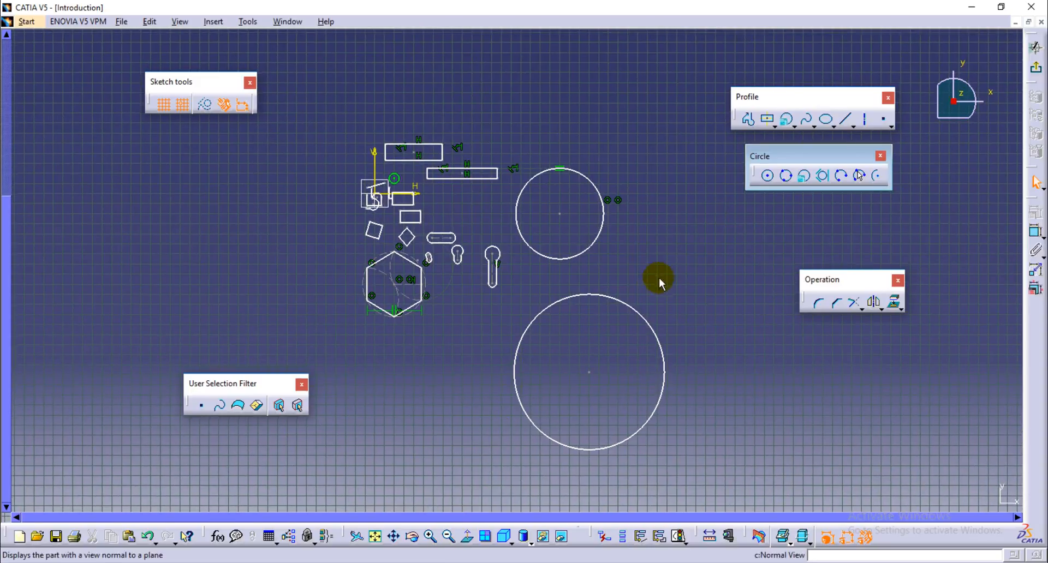
Sketch a tri-tangent circle touching the long keyhole's round head, the large three-point circle and the 450 mm radius circle.
left_click(568, 217)
middle_click_drag(566, 219, 604, 35)
middle_click_drag(571, 182, 403, 365)
middle_click_drag(467, 322, 468, 359)
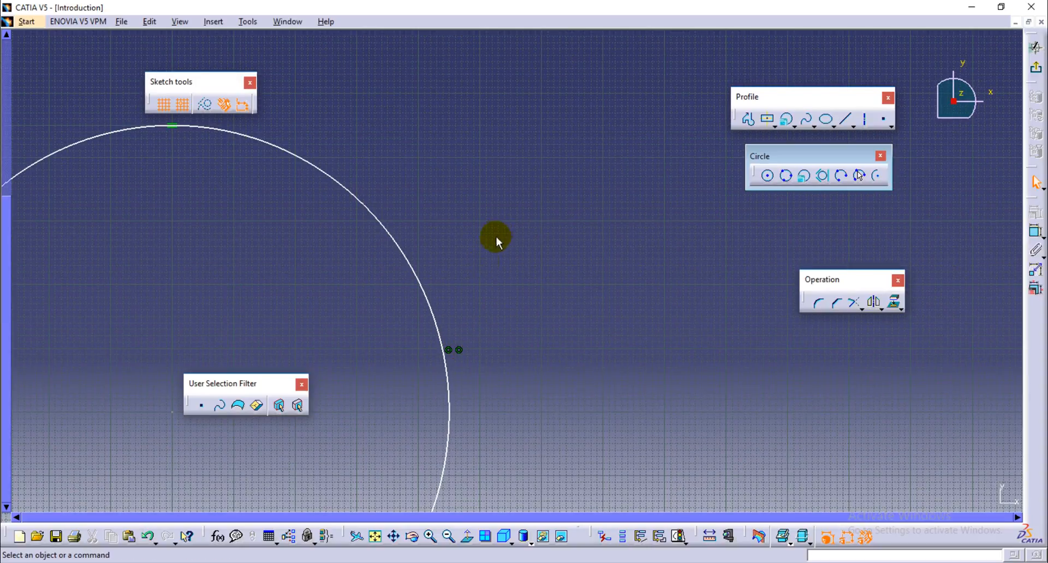
left_click(509, 250)
middle_click_drag(502, 243, 529, 263)
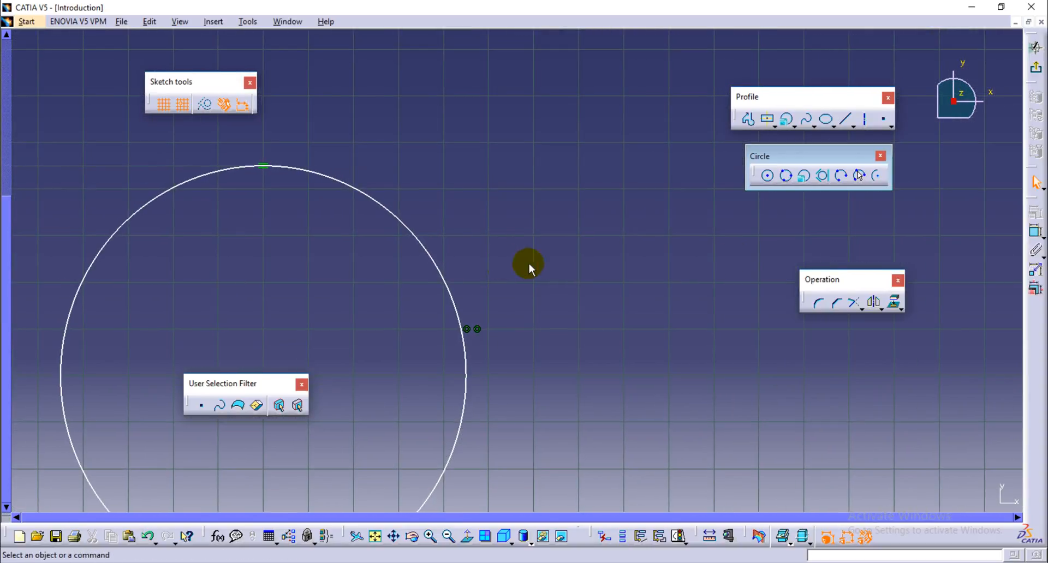
left_click(821, 179)
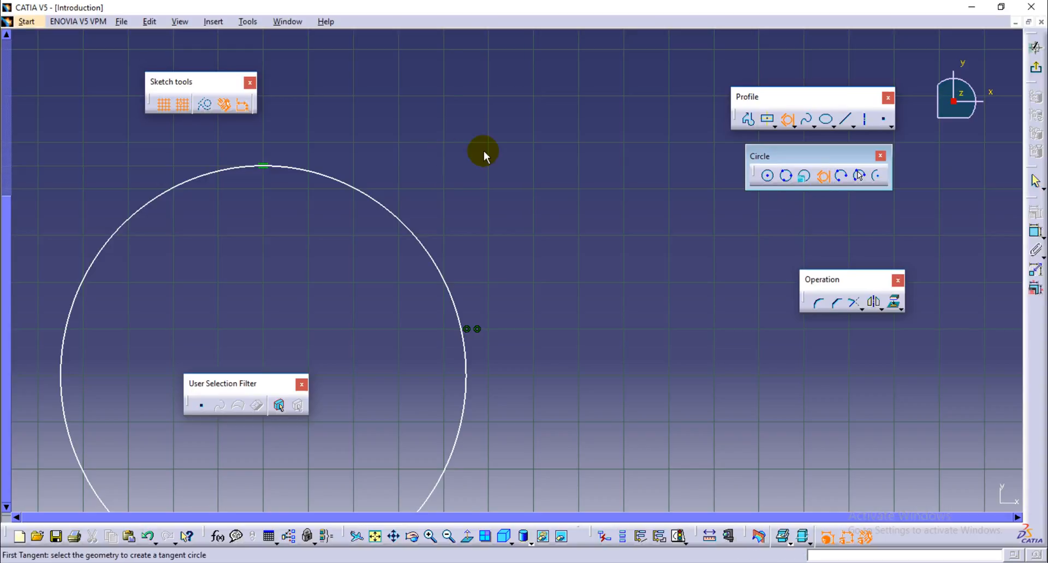
mouse_move(494, 161)
middle_mouse_down()
mouse_move(484, 292)
mouse_move(496, 271)
mouse_move(445, 326)
mouse_move(559, 238)
middle_mouse_up()
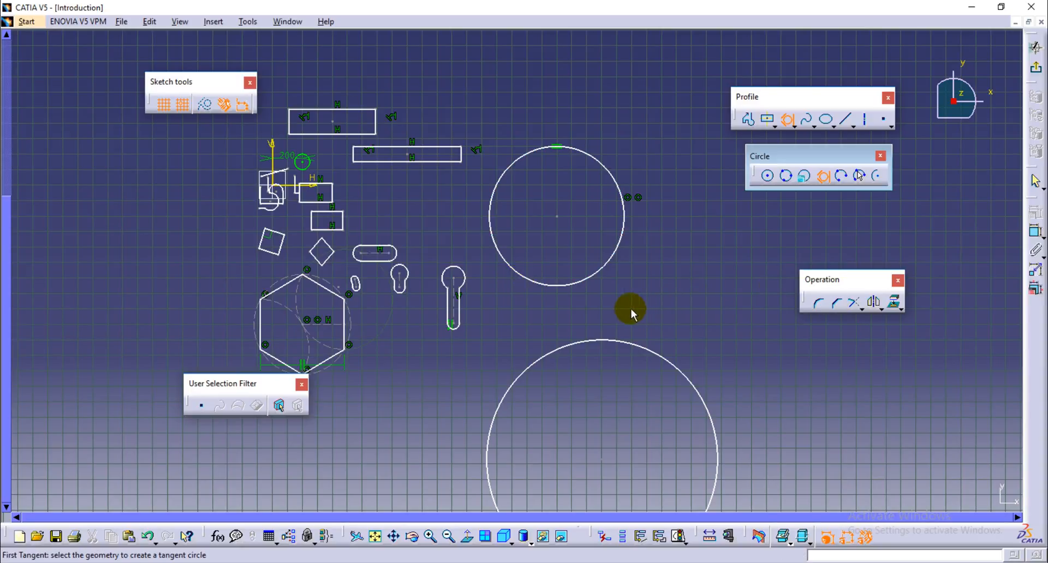
middle_click_drag(507, 252, 542, 206)
middle_click_drag(532, 295, 529, 183)
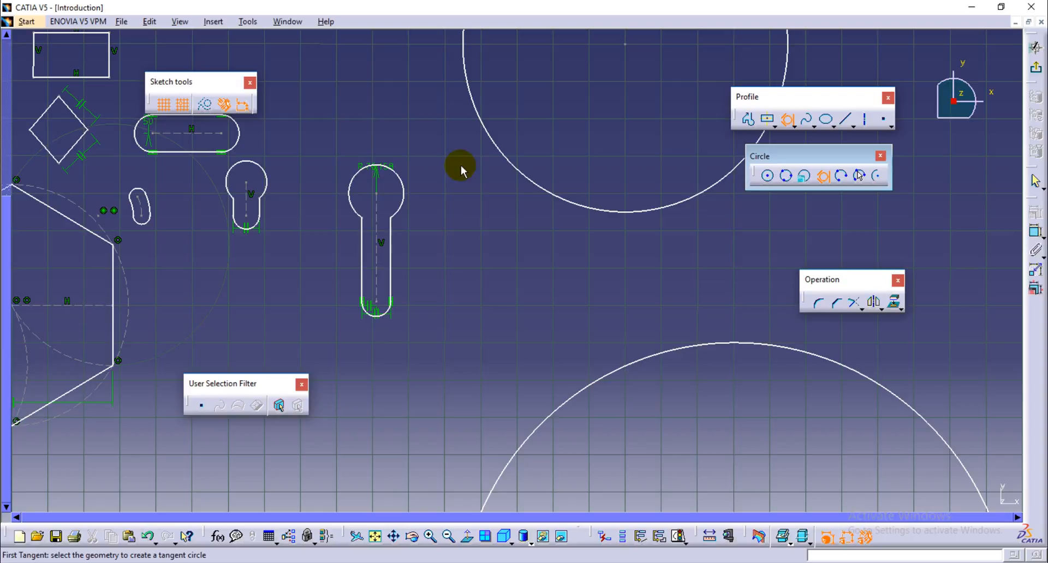
left_click(406, 204)
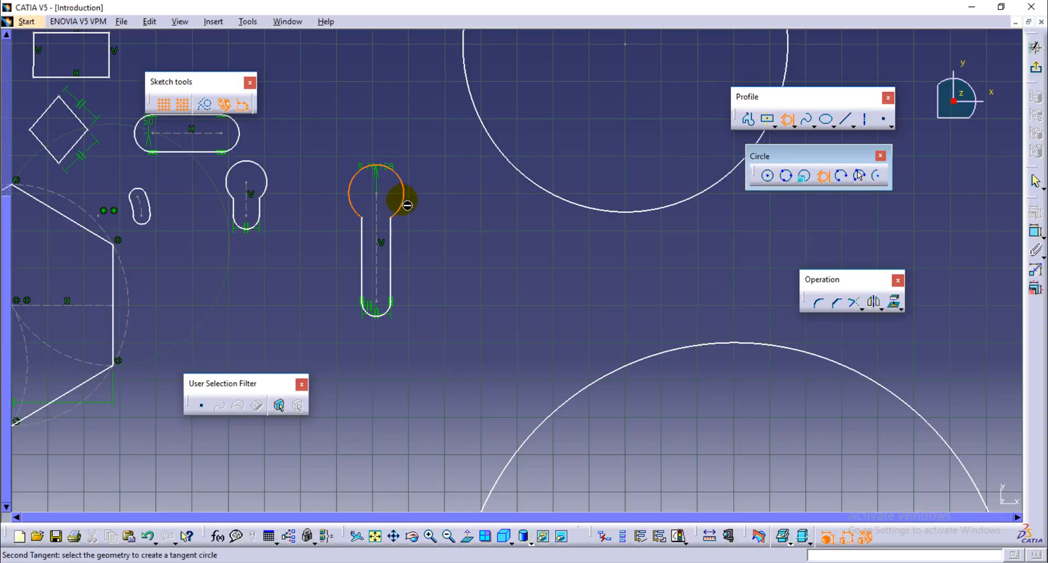
left_click(561, 403)
left_click(548, 194)
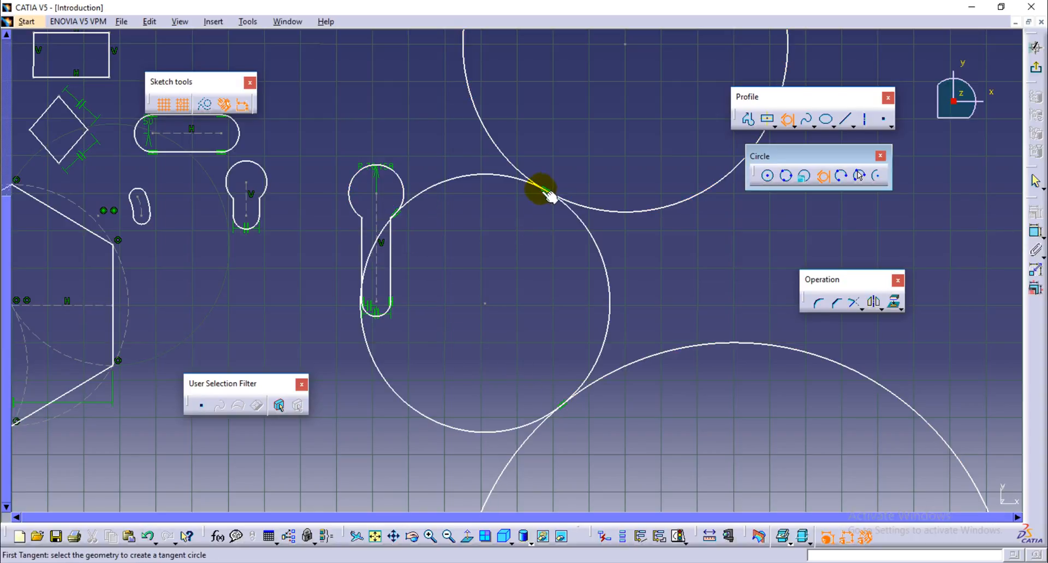
Examine the tangency points between the tri-tangent circle and its three reference curves, and end the Tri-Tangent Circle command.
middle_click_drag(425, 206, 386, 126)
left_click(426, 206)
middle_click_drag(274, 65, 592, 287)
middle_click_drag(518, 262, 572, 316)
middle_click_drag(449, 339, 306, 318)
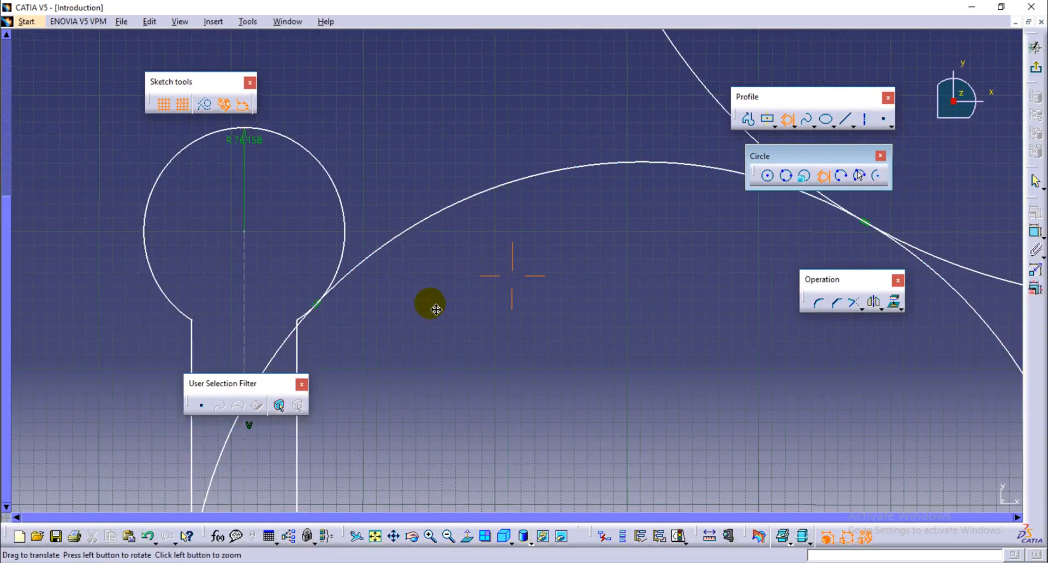
middle_click_drag(435, 308, 157, 353)
middle_click_drag(586, 343, 555, 108)
middle_click_drag(604, 500, 547, 173)
mouse_move(554, 394)
middle_mouse_down()
mouse_move(526, 199)
mouse_move(533, 204)
mouse_move(557, 98)
mouse_move(527, 421)
mouse_move(578, 346)
mouse_move(488, 401)
middle_mouse_up()
left_click(533, 203)
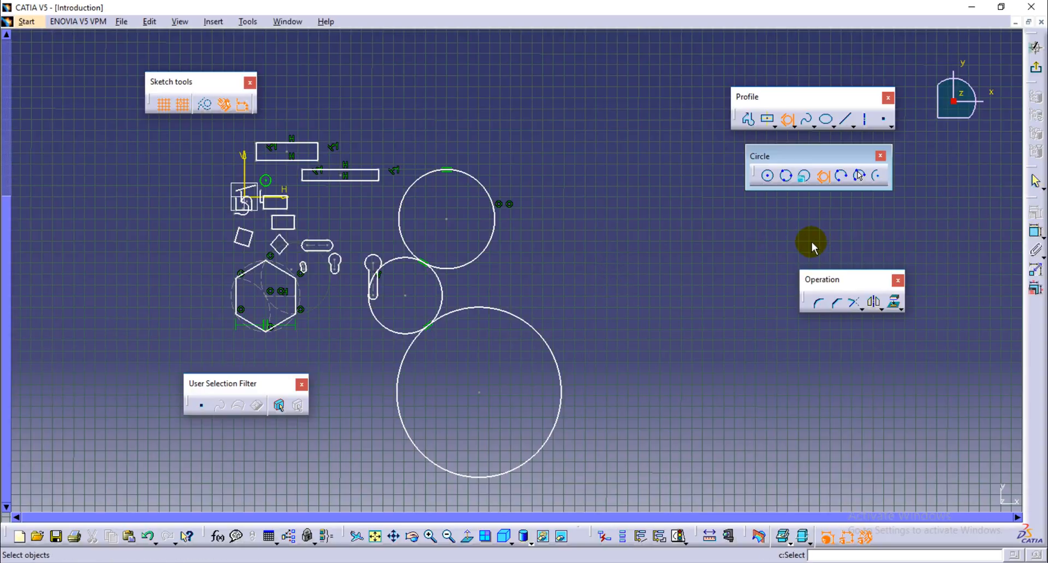
key("Escape")
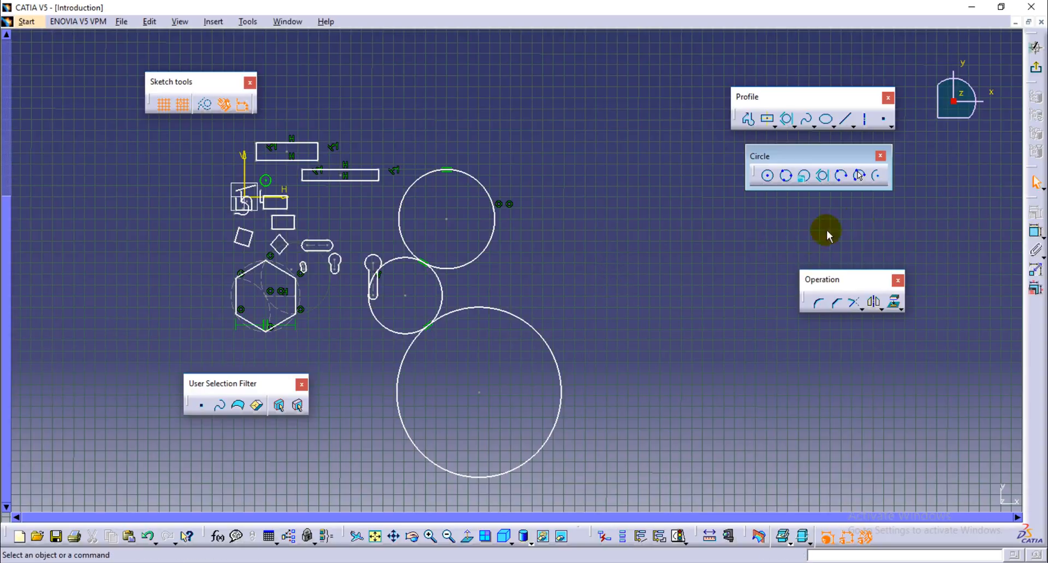
Sketch a three-point arc in the empty area beside the circles, away from the sketch origin.
left_click(841, 175)
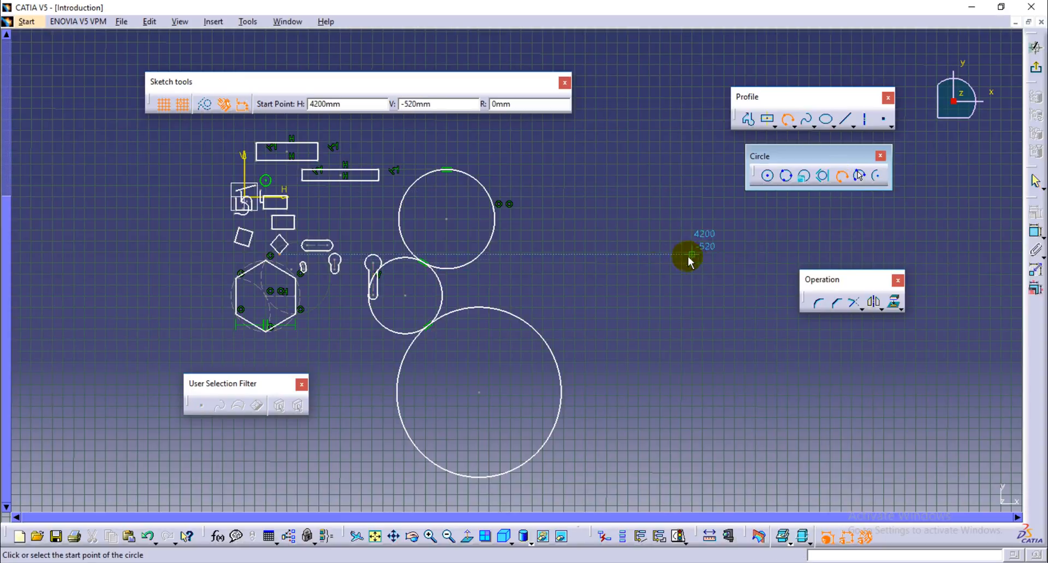
middle_click_drag(686, 252, 236, 362)
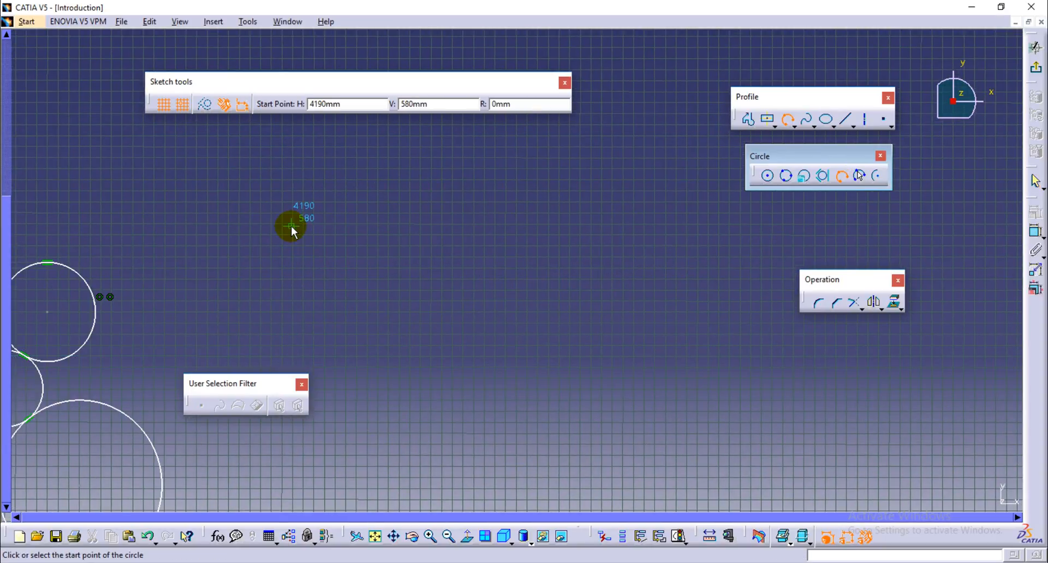
left_click(211, 326)
left_click(359, 277)
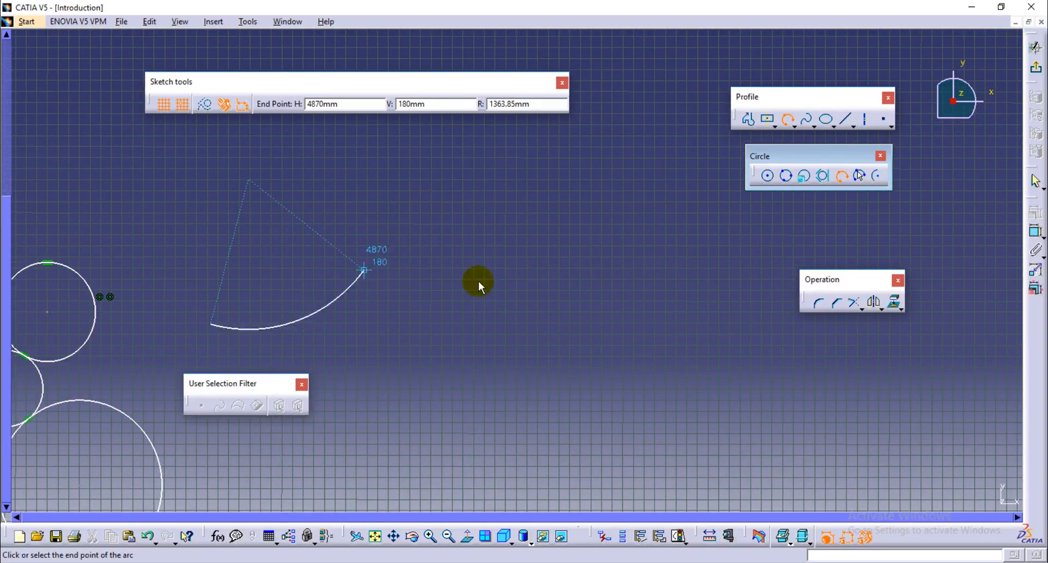
Complete the three-point arc with a radius of about 2054 mm and review its circle definition.
left_click(513, 355)
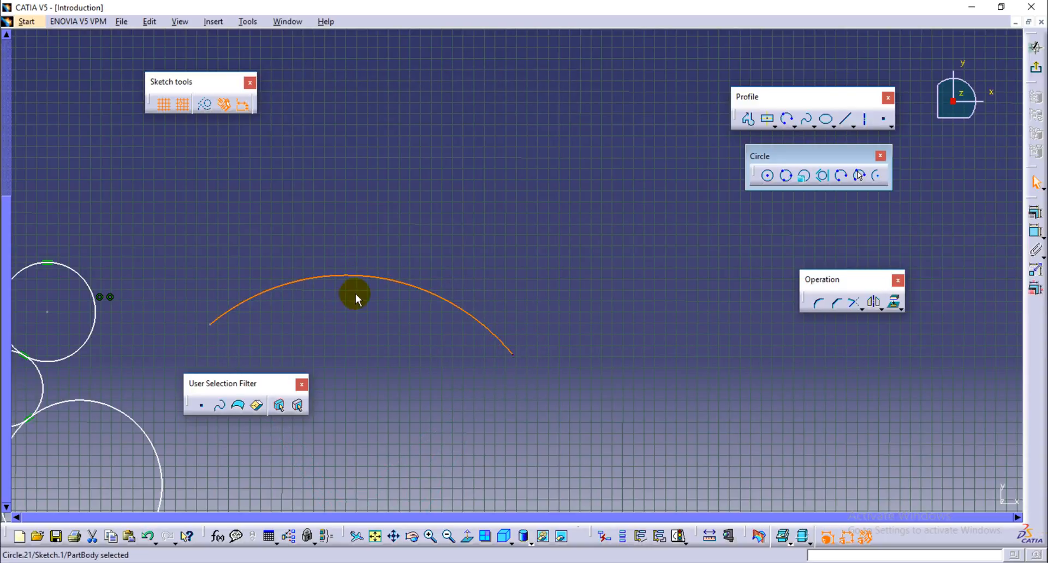
double_click(431, 286)
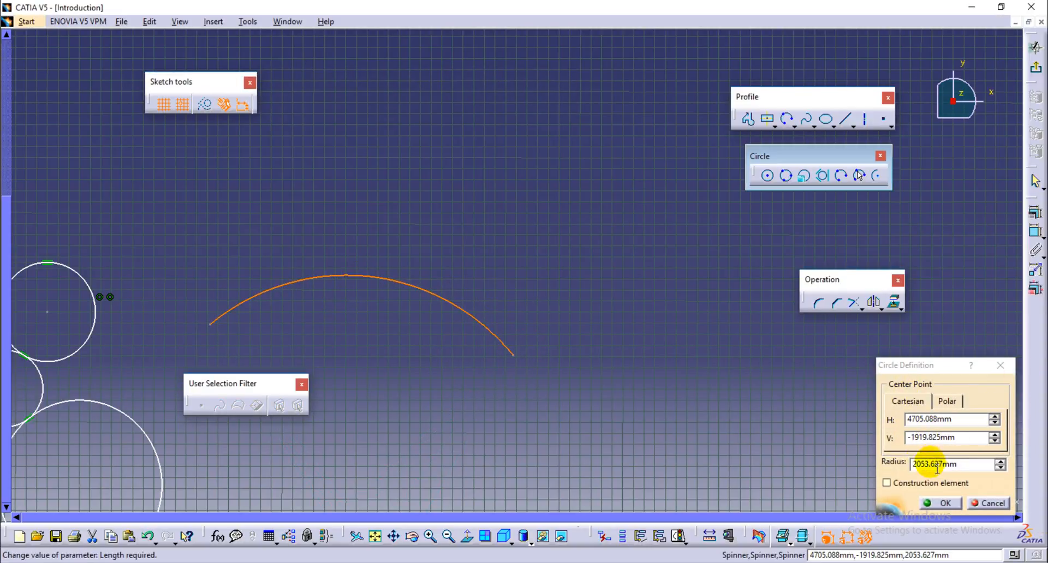
left_click(939, 502)
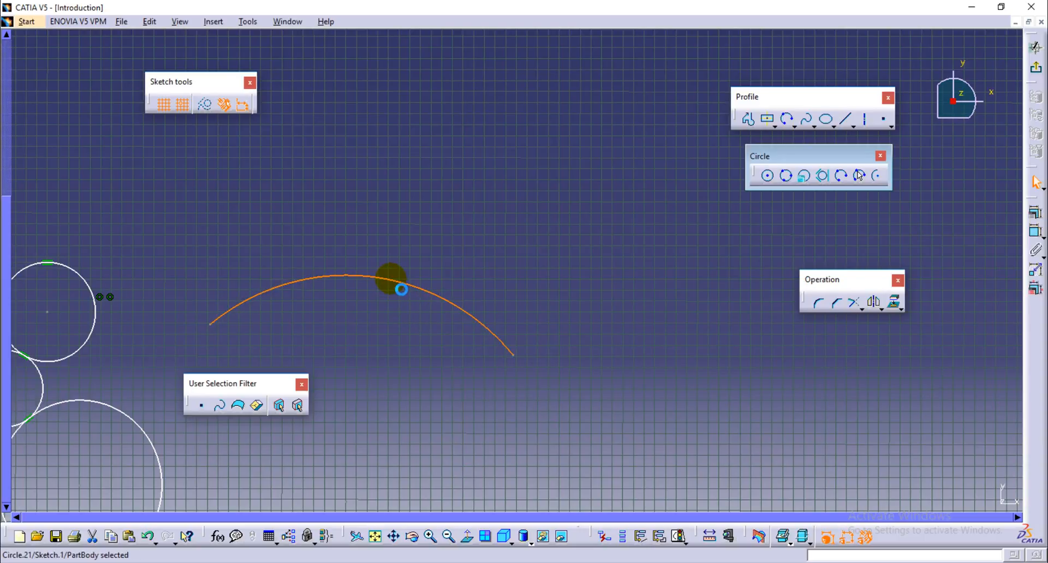
double_click(402, 289)
key("Escape")
Check the definition of the lower edge of the long rectangle beside the topmost circle.
middle_click_drag(294, 347, 601, 265)
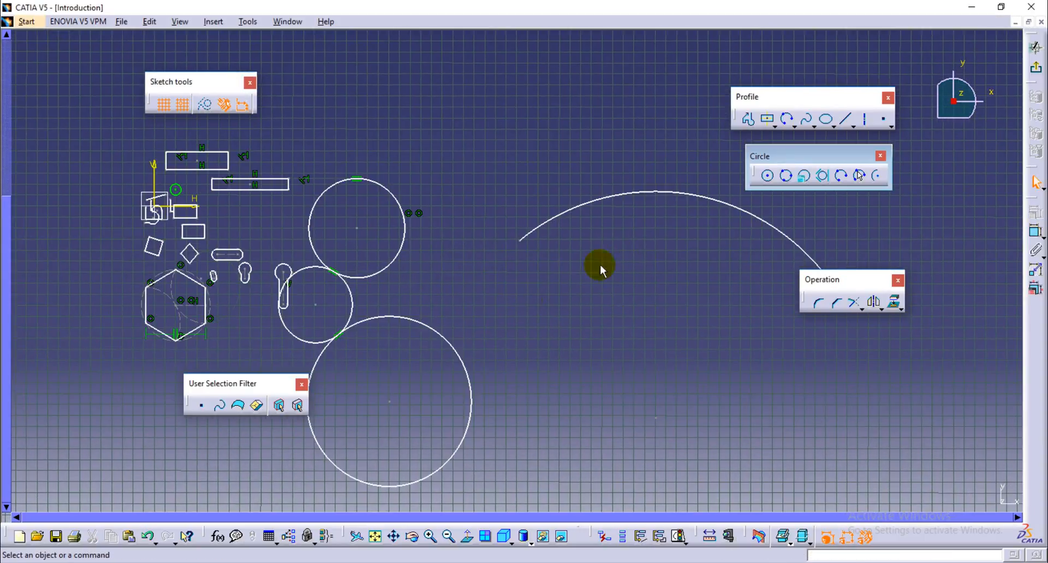
middle_click_drag(434, 307, 561, 323)
double_click(382, 205)
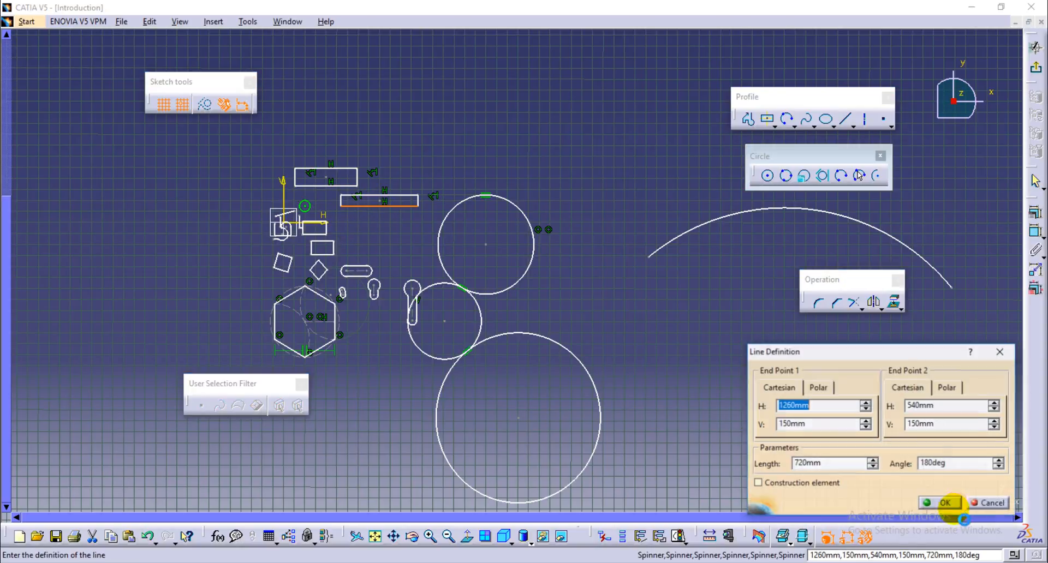
key("Escape")
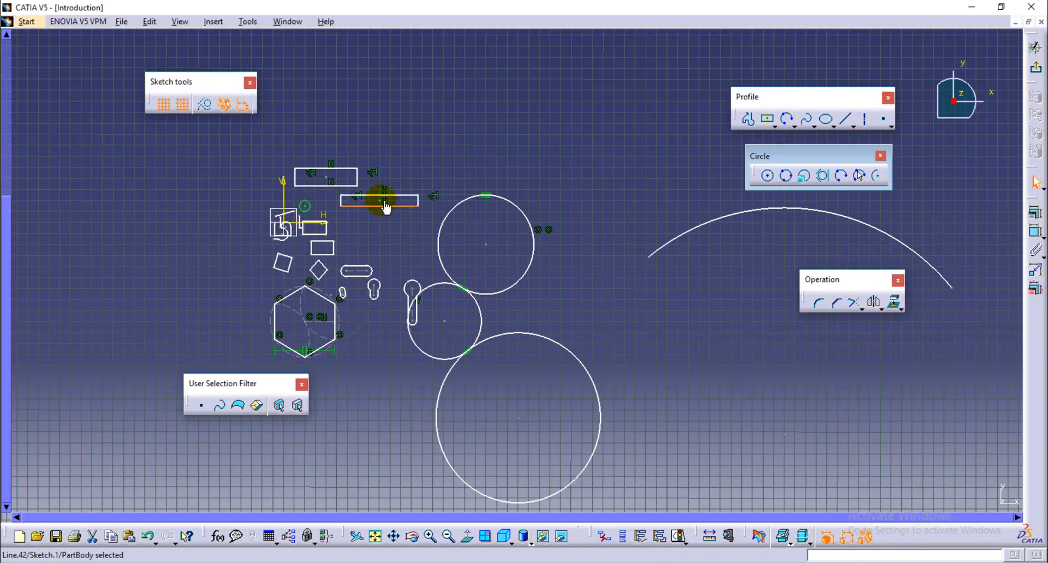
mouse_move(378, 186)
middle_mouse_down()
mouse_move(378, 94)
mouse_move(664, 381)
mouse_move(505, 328)
mouse_move(537, 229)
mouse_move(576, 295)
mouse_move(596, 297)
middle_mouse_up()
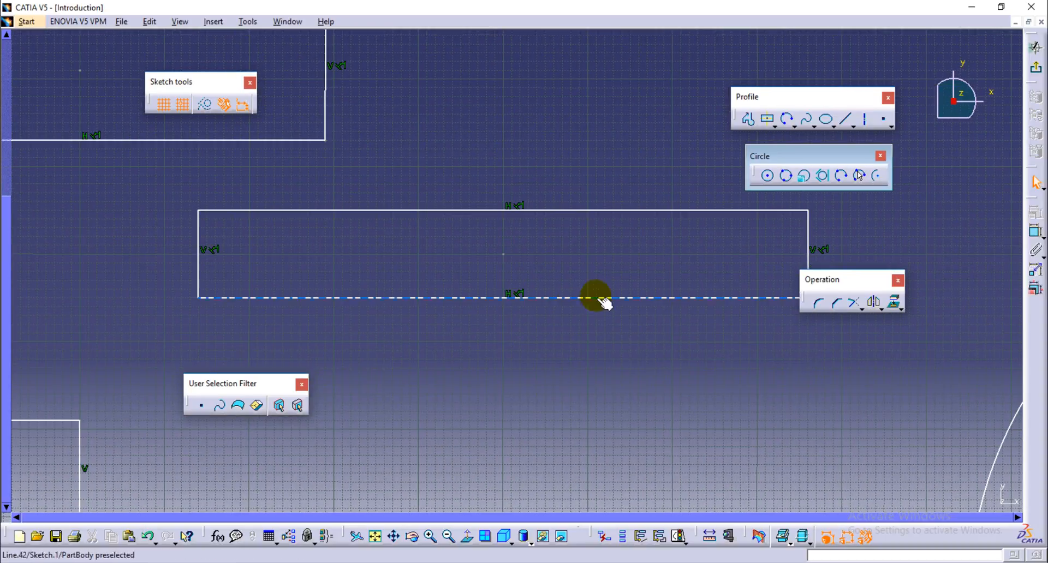
double_click(595, 298)
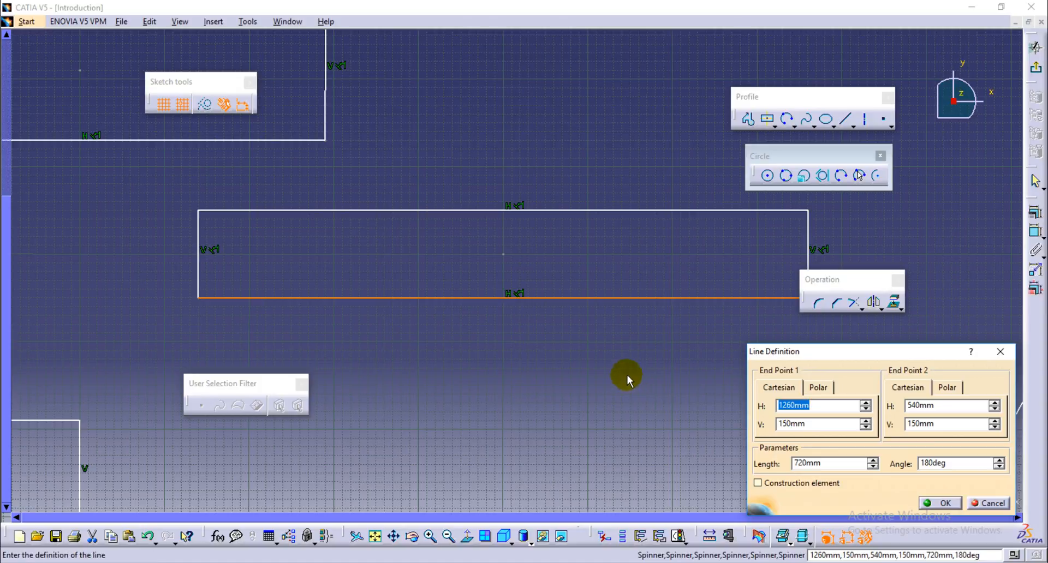
key("Escape")
Check the line definition of the same rectangle's short right edge.
middle_click_drag(546, 355, 346, 366)
key("Escape")
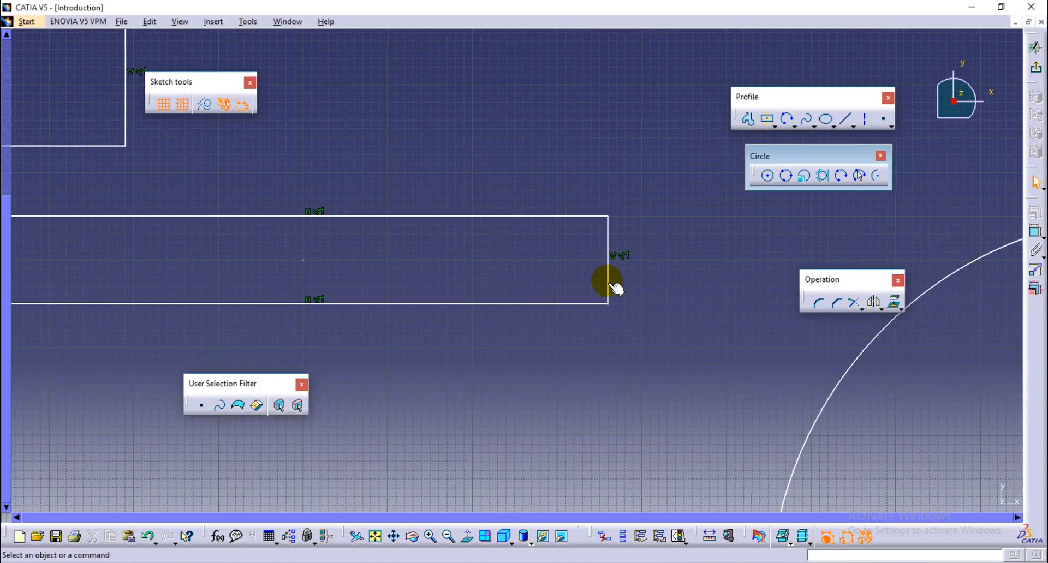
double_click(608, 284)
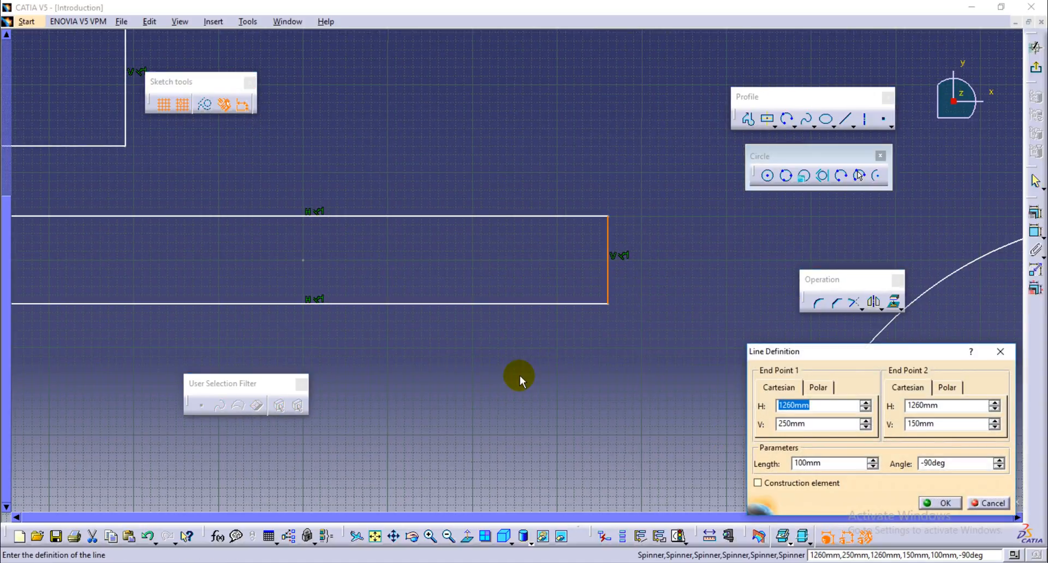
key("Escape")
Check the center point and radius in the topmost large circle's definition, then clear the selection.
mouse_move(598, 372)
middle_mouse_down()
mouse_move(601, 324)
mouse_move(664, 432)
mouse_move(584, 403)
middle_mouse_up()
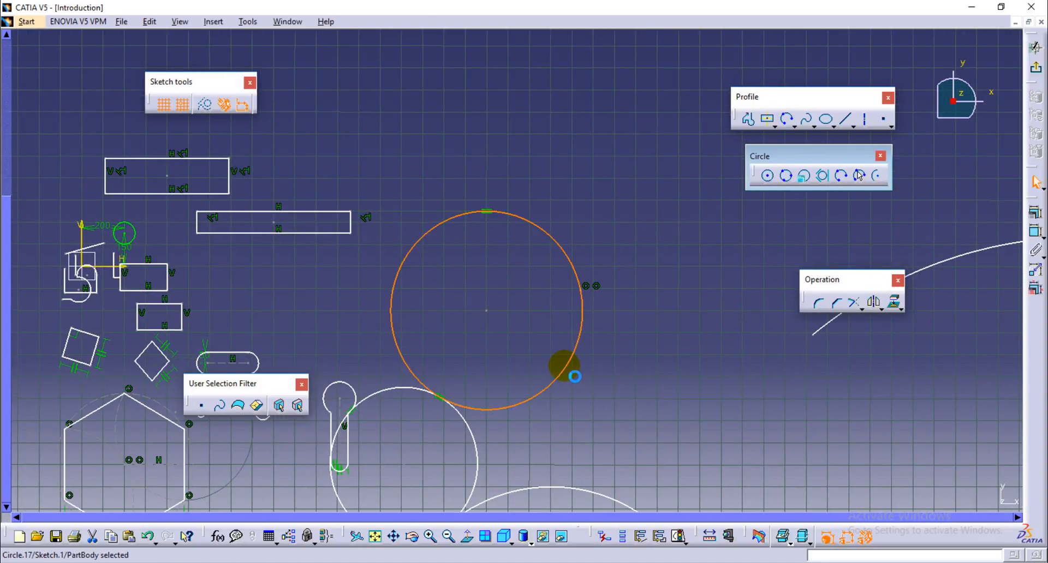
double_click(568, 365)
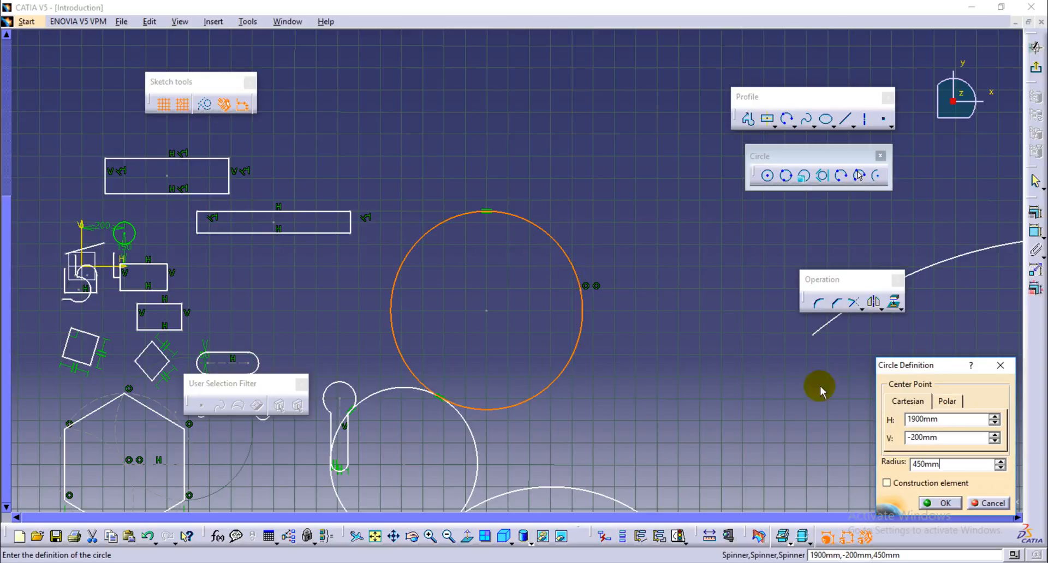
key("Return")
mouse_move(664, 409)
middle_mouse_down()
mouse_move(477, 330)
mouse_move(479, 361)
mouse_move(534, 419)
mouse_move(539, 389)
middle_mouse_up()
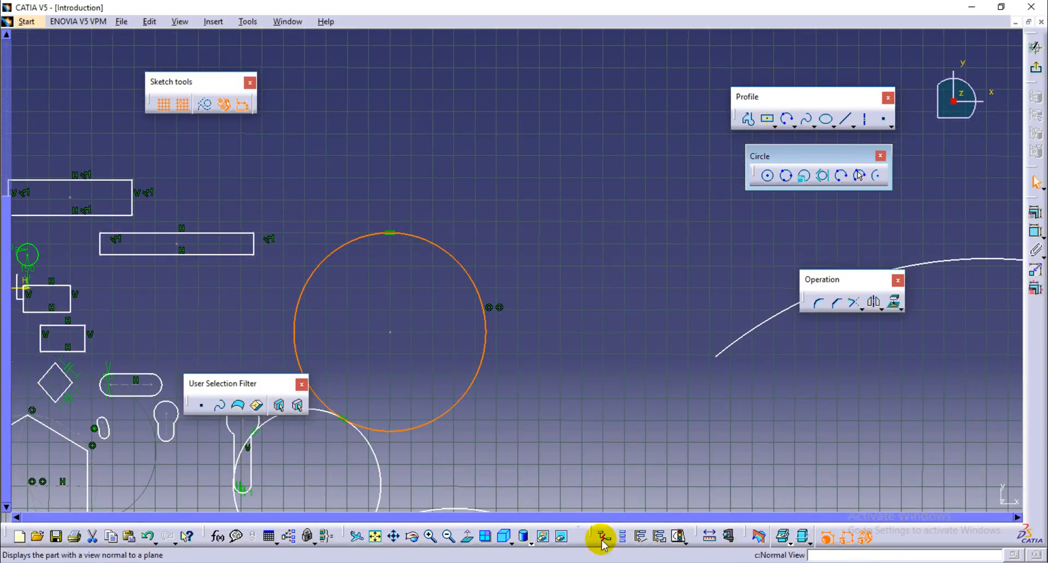
middle_click_drag(584, 351, 663, 209)
left_click(613, 302)
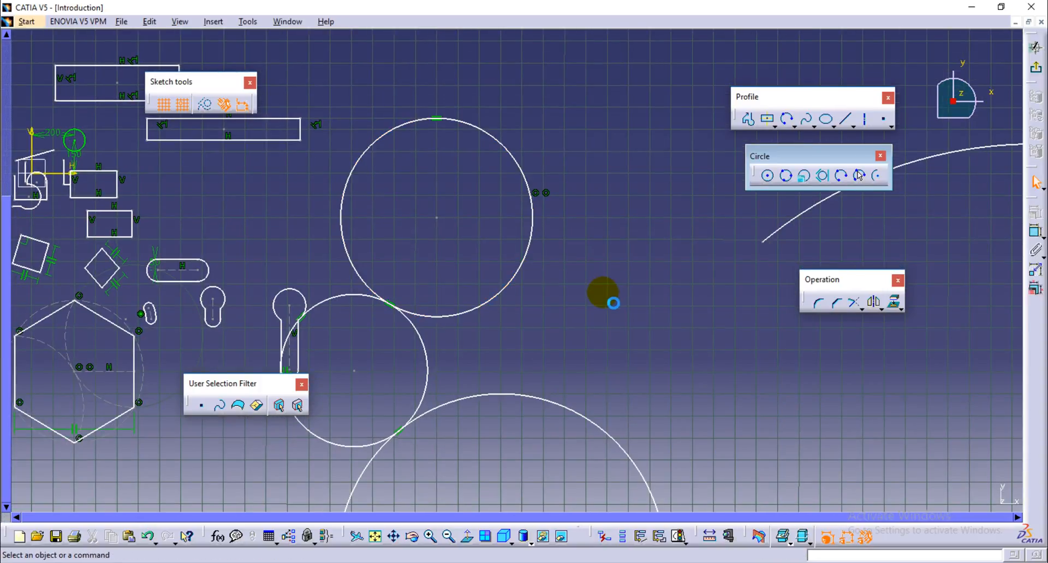
Sketch an open five-segment line profile that overlaps the left end of the large arc.
middle_click_drag(697, 296, 501, 284)
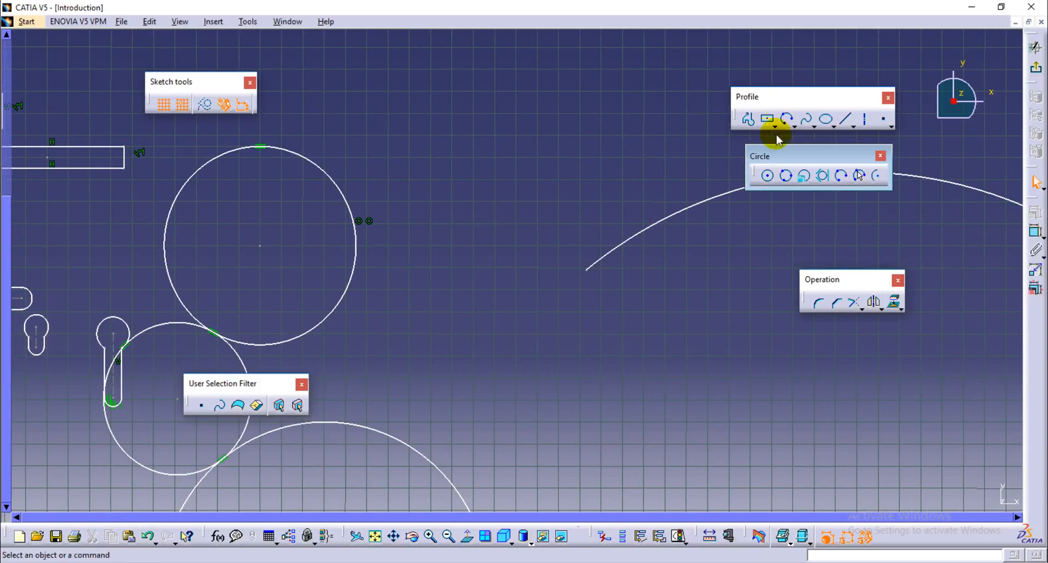
left_click(748, 119)
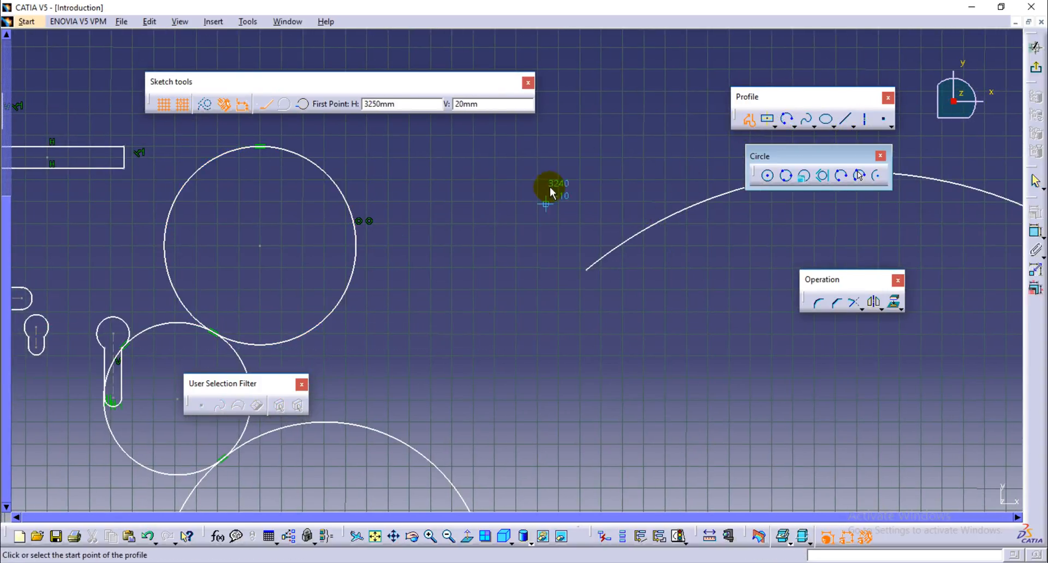
left_click(573, 164)
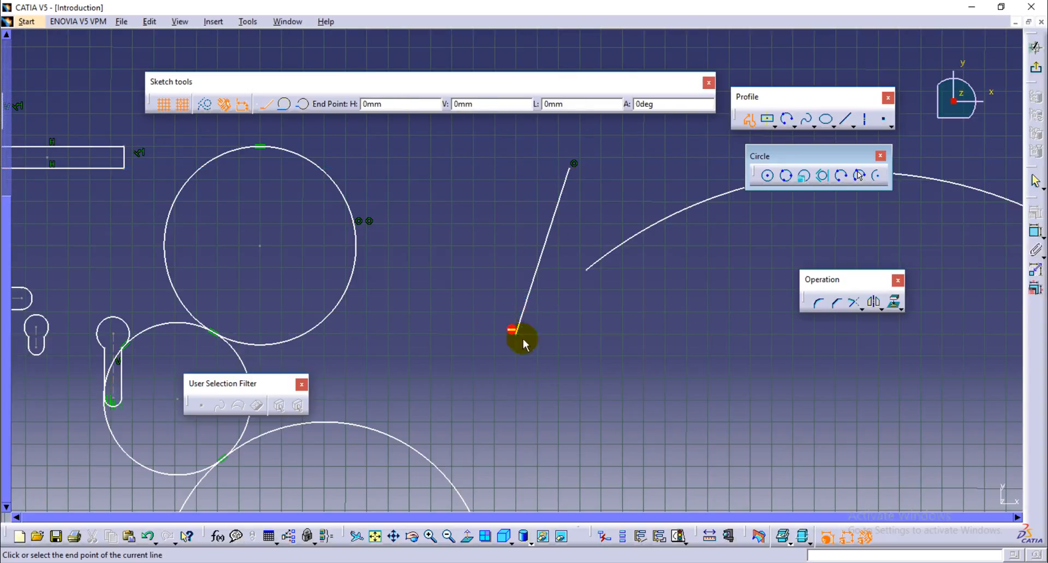
left_click(516, 334)
left_click(756, 382)
left_click(718, 252)
left_click(674, 168)
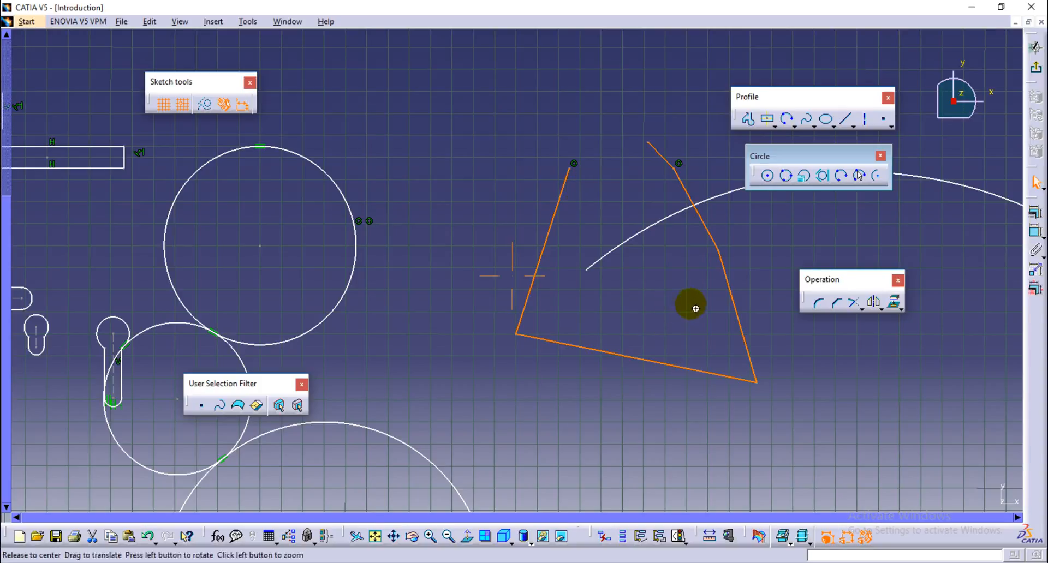
middle_click_drag(695, 304, 596, 334)
left_click(653, 419)
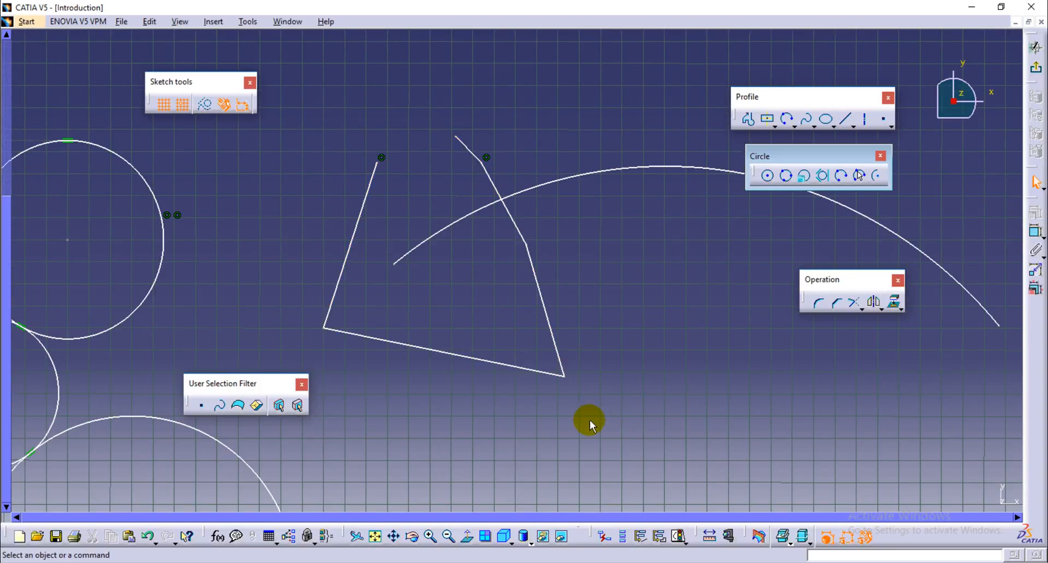
Draw a horizontal rectangle by two opposite corners in the empty area below the large arc.
middle_click_drag(564, 421, 533, 295)
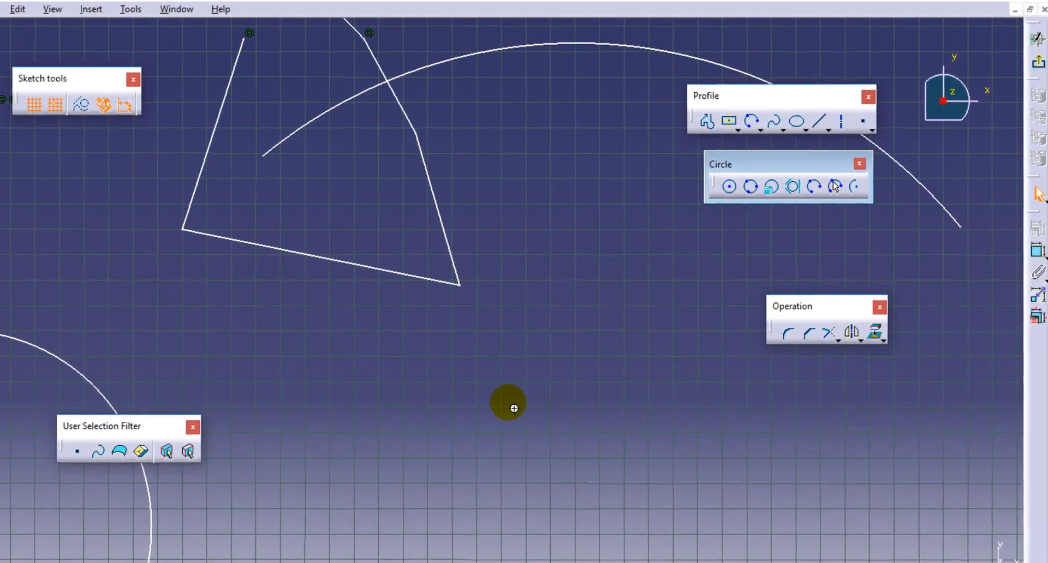
middle_click_drag(575, 362, 579, 355, "ctrl")
mouse_move(501, 420)
middle_mouse_down("ctrl")
mouse_move(470, 503)
mouse_move(499, 521)
mouse_move(533, 363)
mouse_move(479, 306)
mouse_move(470, 321)
middle_mouse_up("ctrl")
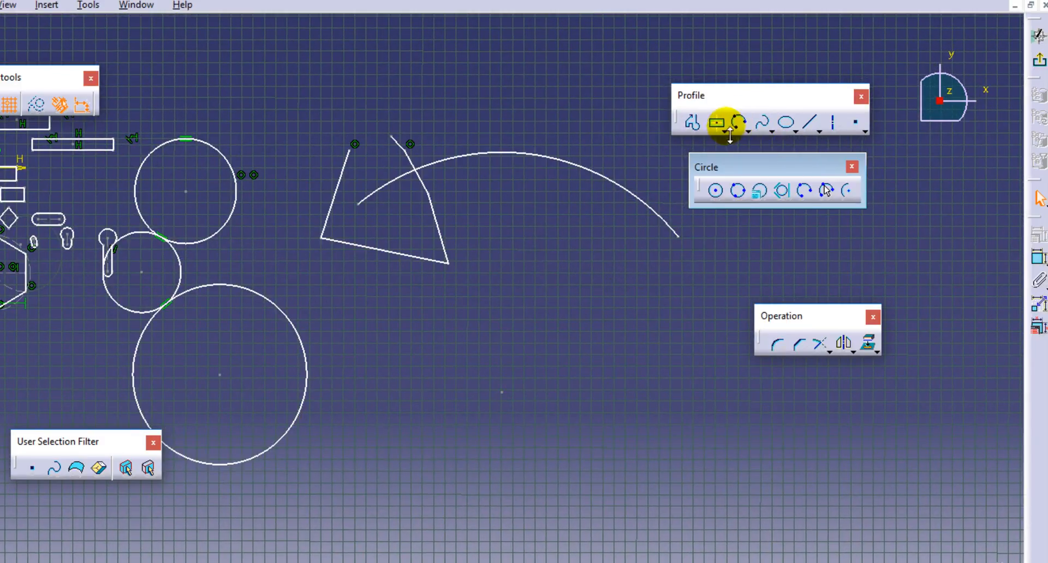
left_click(717, 125)
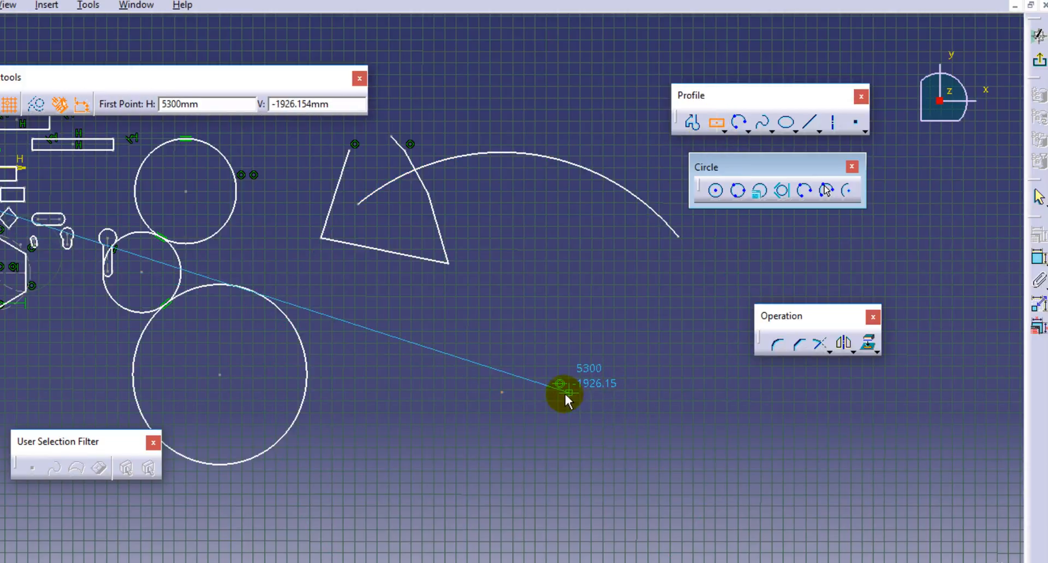
left_click(724, 131)
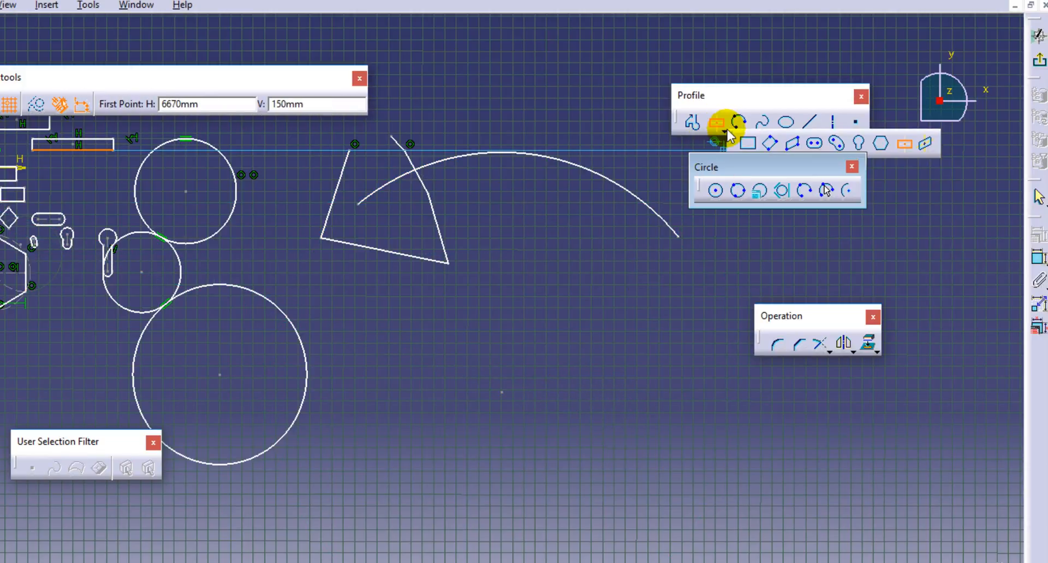
left_click(749, 144)
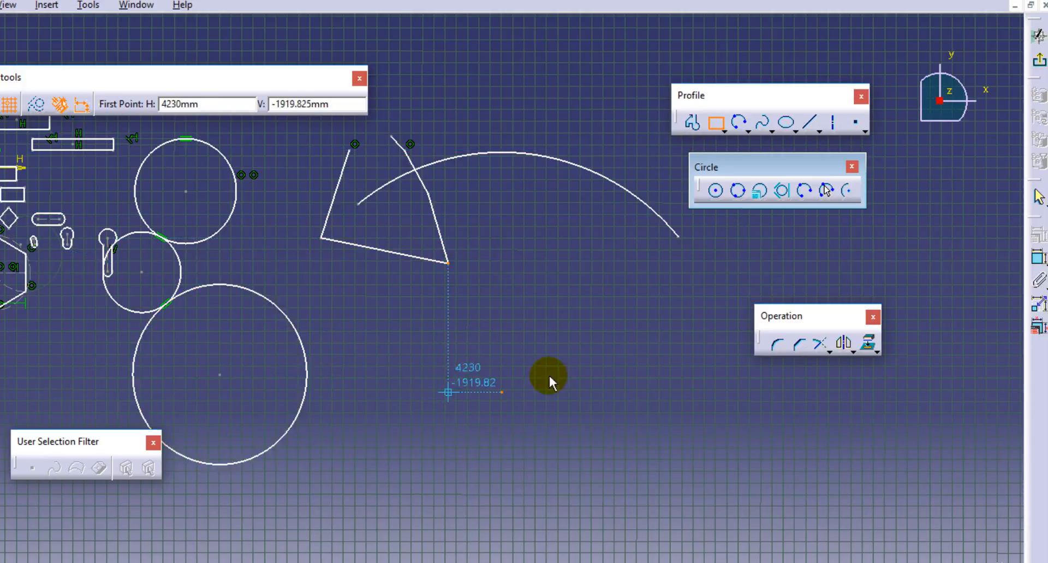
middle_click_drag(545, 377, 374, 311)
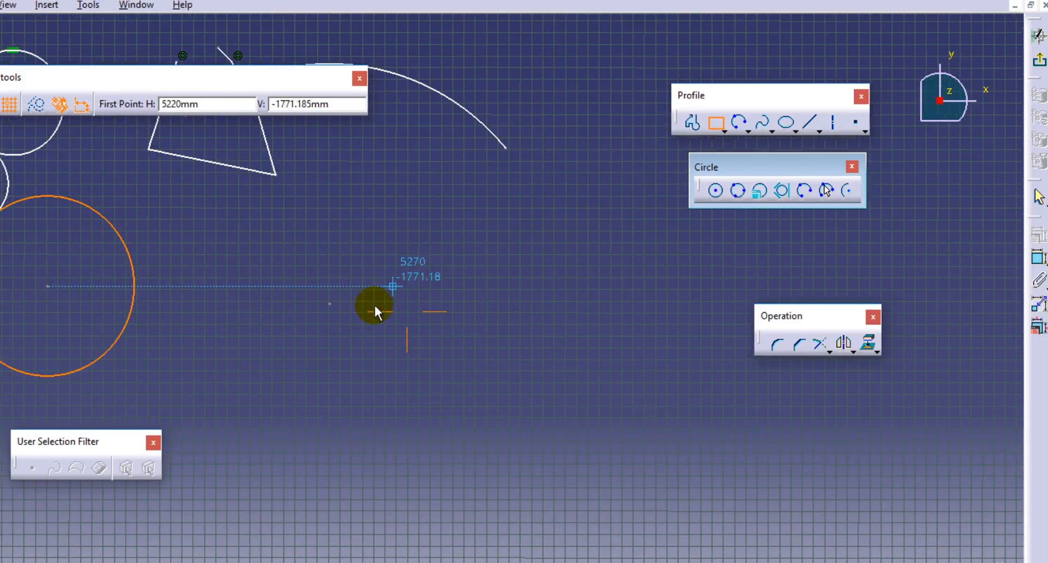
left_click(361, 267)
left_click(627, 384)
middle_click_drag(664, 465, 642, 376)
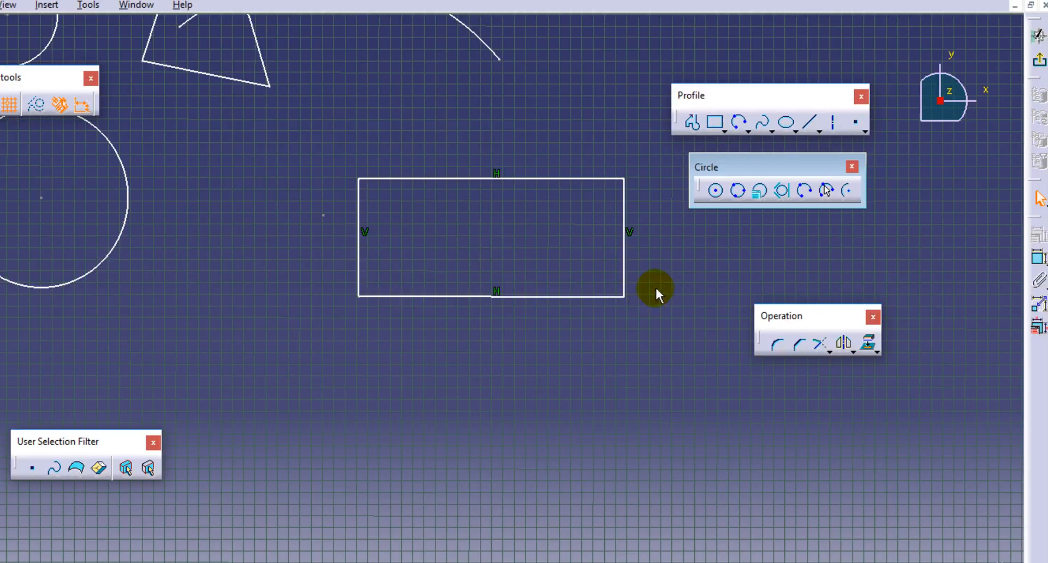
Draw two rectangles side by side, one below the largest circle and one below the previous rectangle.
middle_click_drag(593, 314, 464, 316)
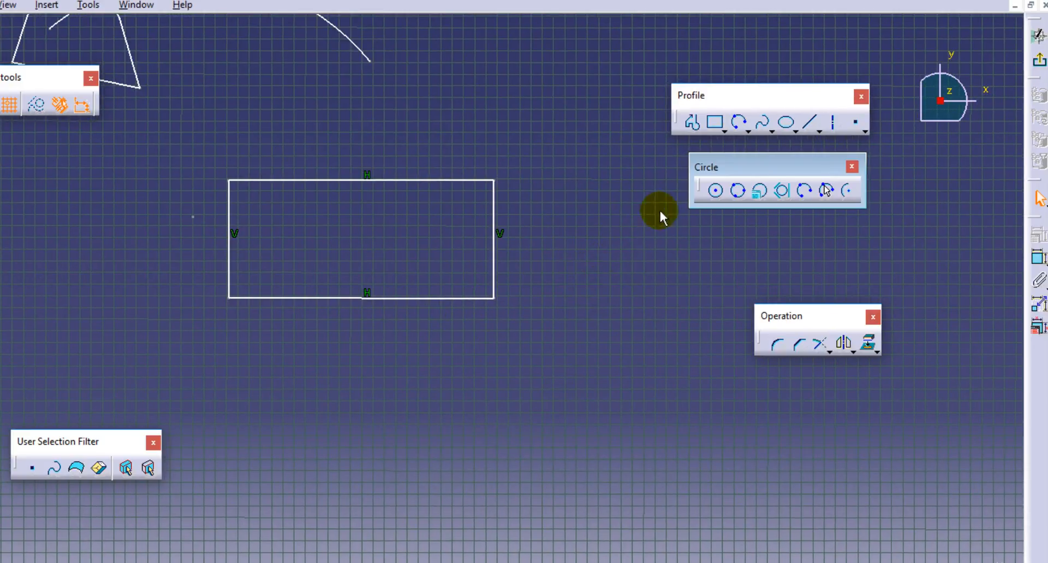
left_click(714, 121)
mouse_move(482, 361)
middle_mouse_down()
mouse_move(541, 332)
mouse_move(606, 270)
middle_mouse_up()
middle_click_drag(130, 352, 346, 352)
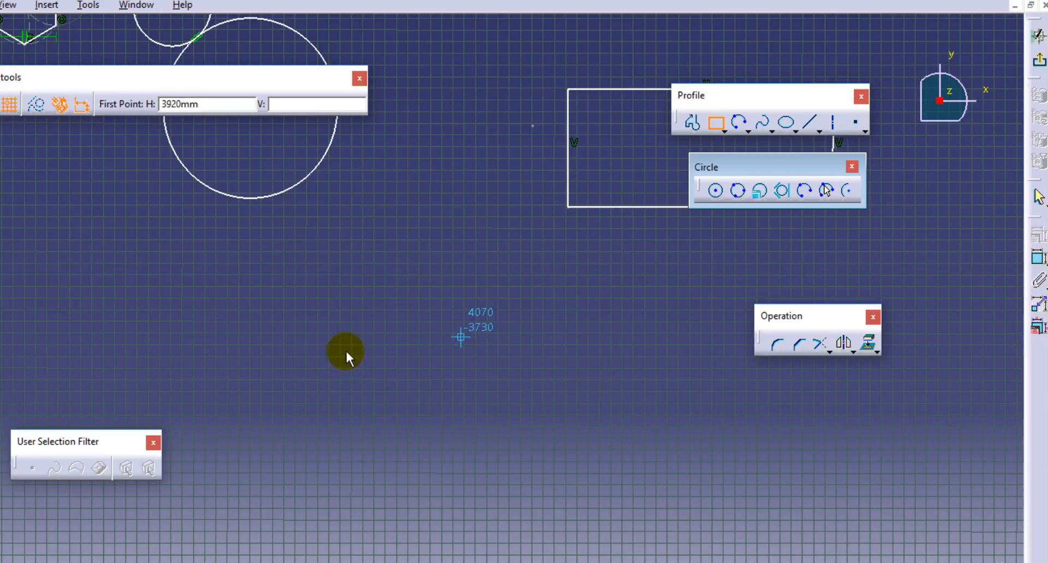
left_click(100, 301)
left_click(363, 399)
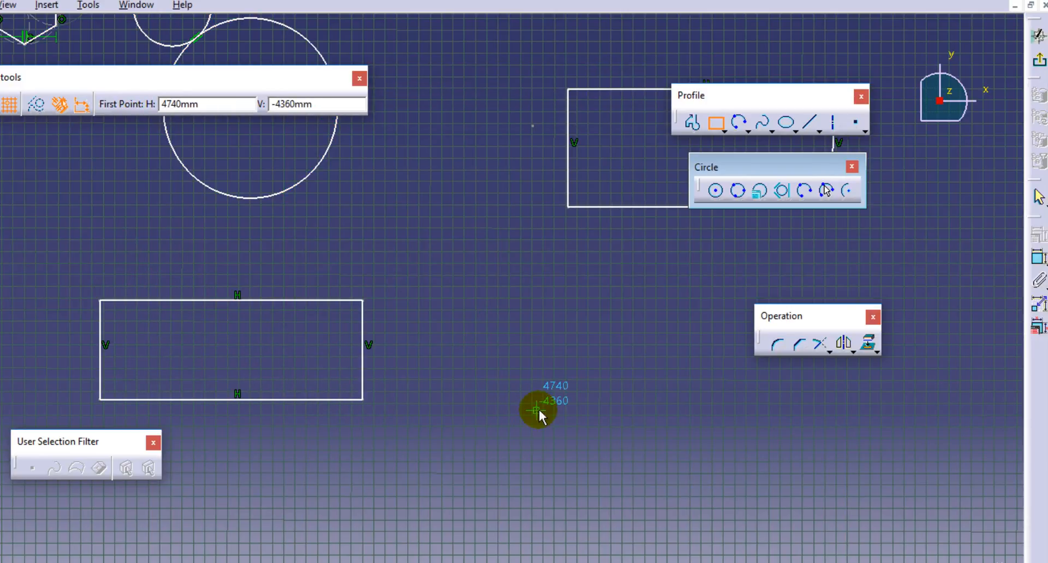
mouse_move(655, 515)
middle_mouse_down()
mouse_move(275, 333)
mouse_move(369, 489)
middle_mouse_up()
left_click(211, 261)
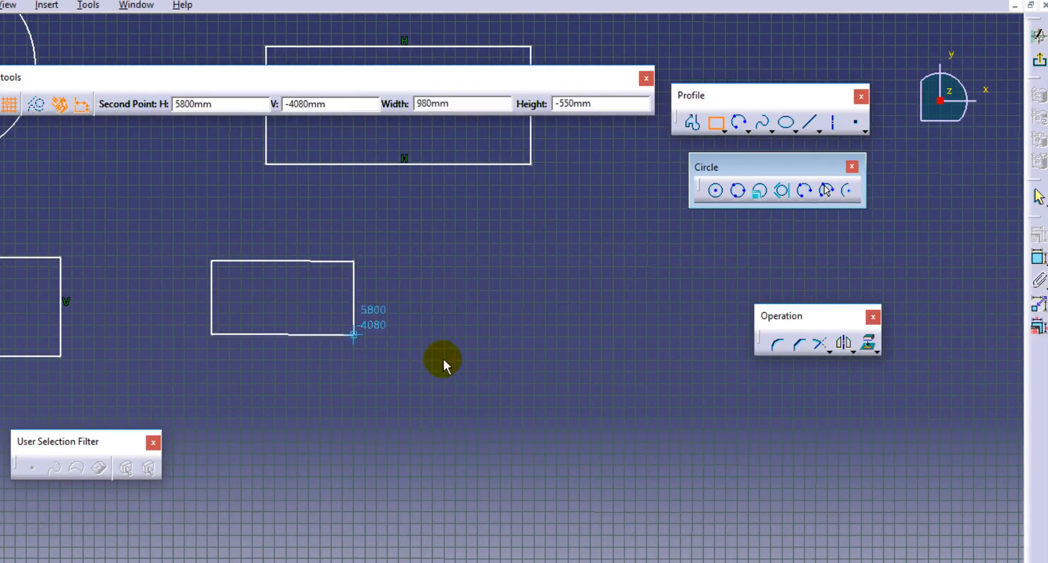
left_click(595, 379)
Draw another row of two rectangles beneath the previous pair.
middle_click_drag(220, 332, 702, 192)
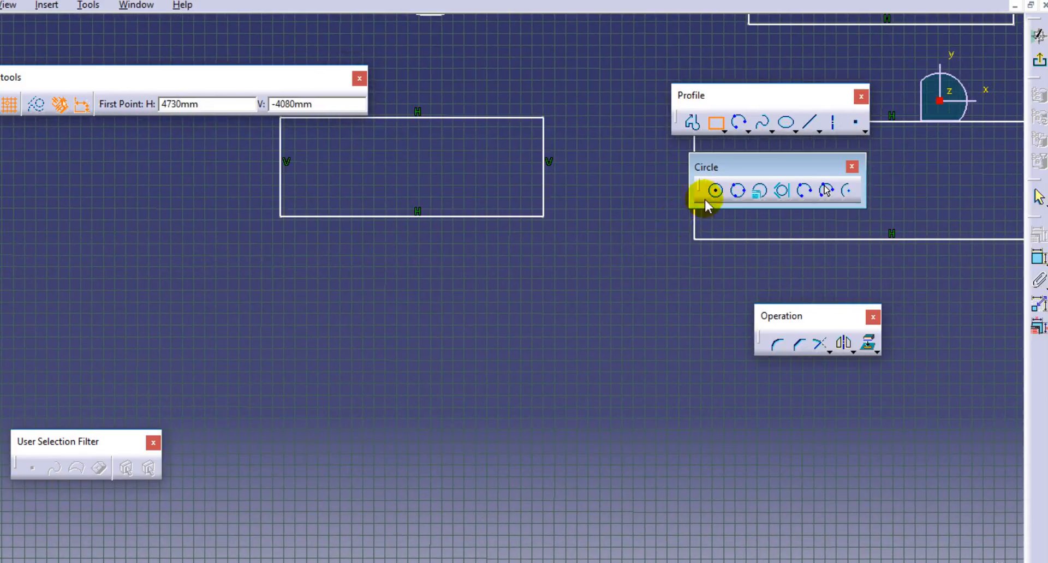
left_click(165, 314)
left_click(413, 425)
middle_click_drag(409, 382, 25, 326)
left_click(291, 262)
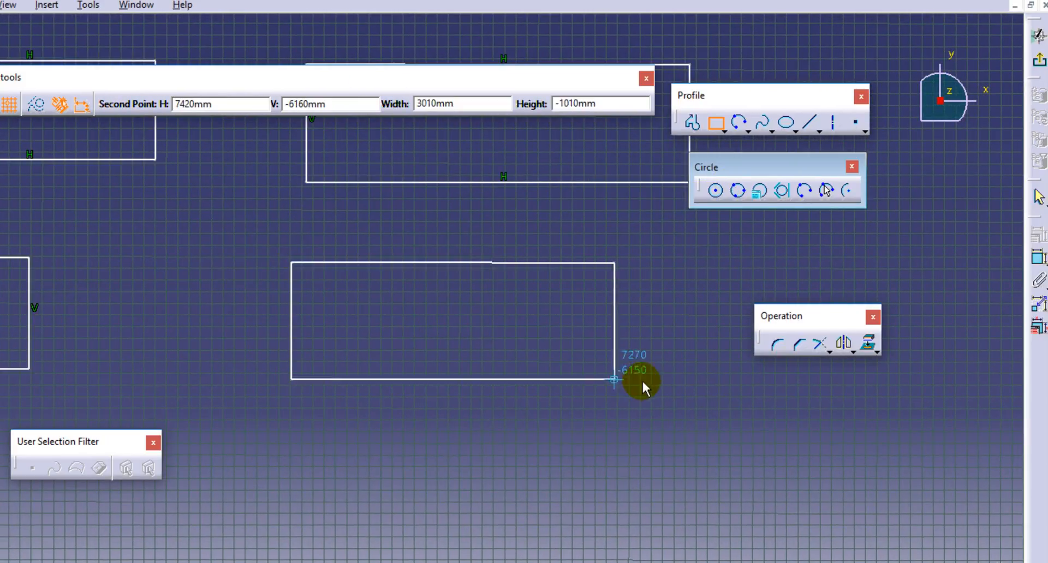
left_click(639, 382)
Draw a small narrow rectangle below the last row's left rectangle and a larger rectangle to its lower right.
mouse_move(280, 375)
middle_mouse_down()
mouse_move(631, 287)
mouse_move(625, 267)
middle_mouse_up()
left_click(259, 324)
left_click(299, 338)
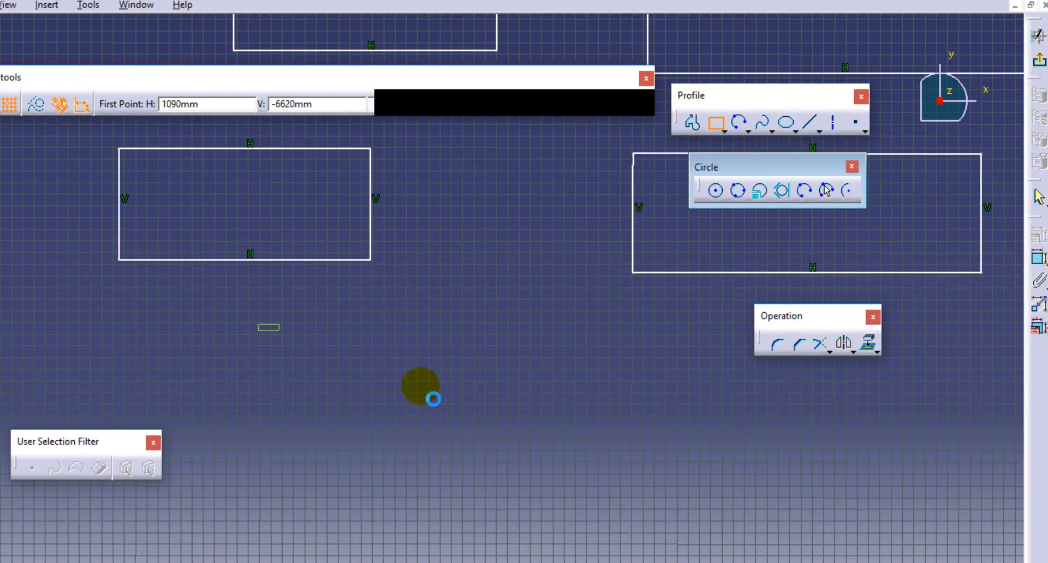
left_click(462, 344)
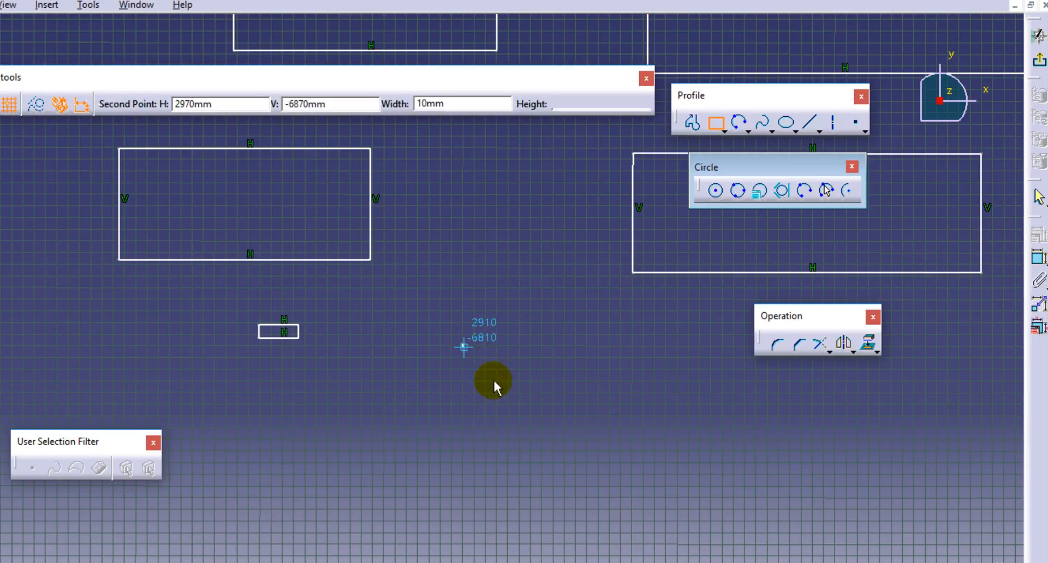
left_click(749, 467)
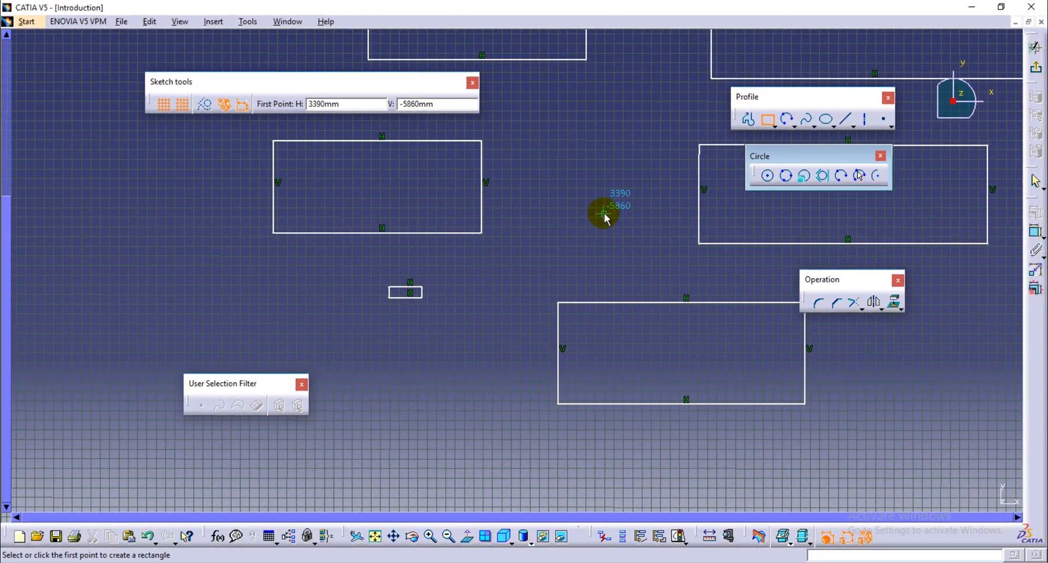
End the repeated Rectangle command and set the view normal to the sketch plane.
middle_click_drag(516, 234, 327, 426)
middle_click_drag(446, 373, 428, 400)
middle_click_drag(439, 313, 429, 346)
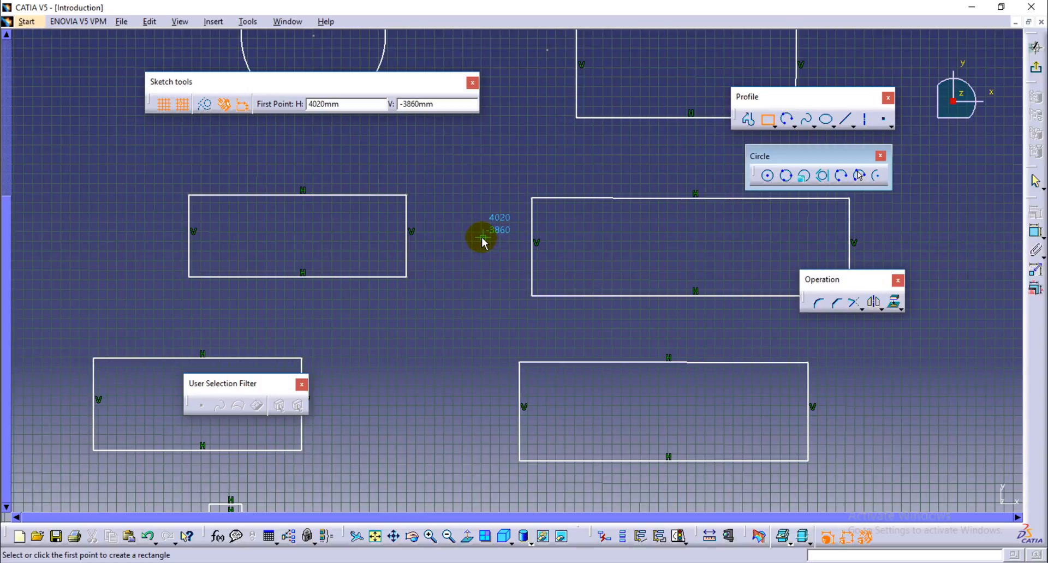
left_click(1035, 181)
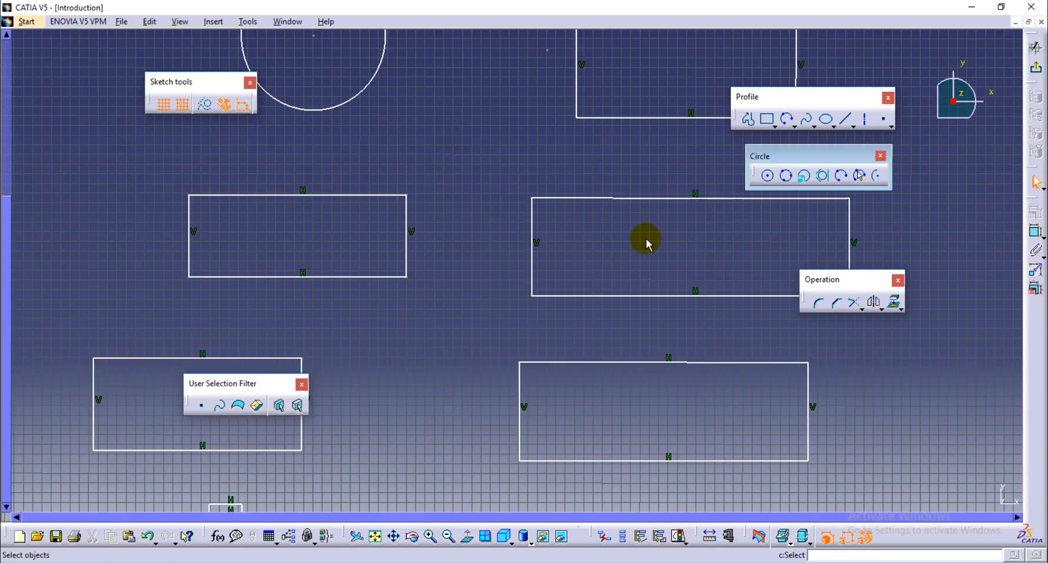
left_click(467, 536)
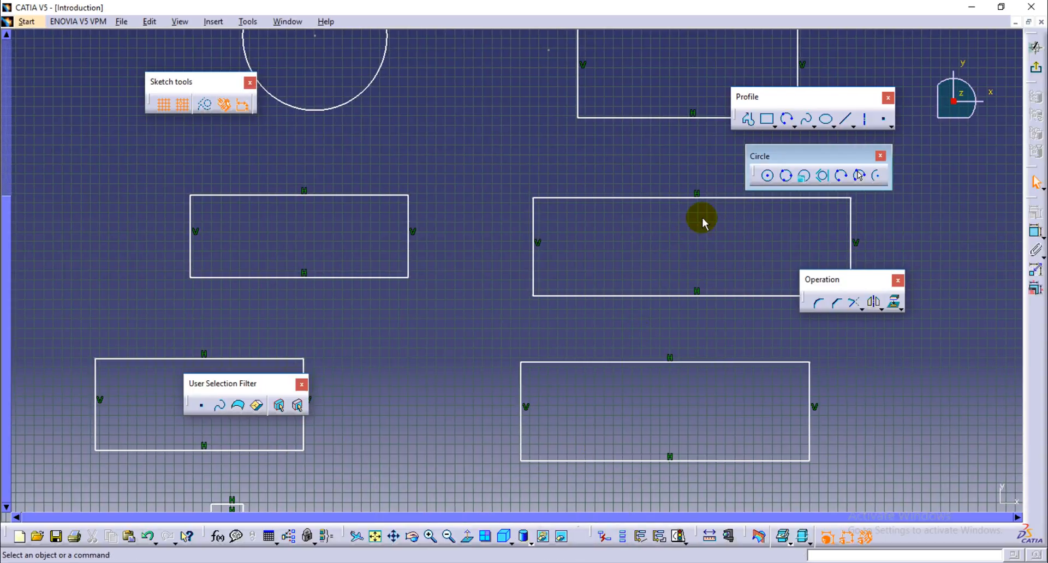
middle_click(698, 242)
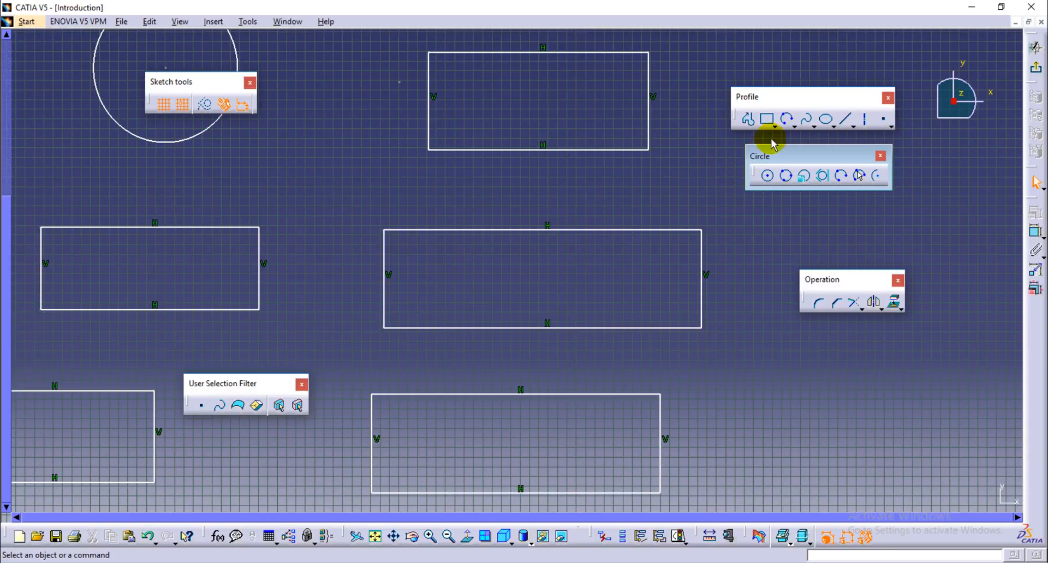
Draw a circle by its centre and a radius point in the empty area beside the rectangles.
left_click(794, 127)
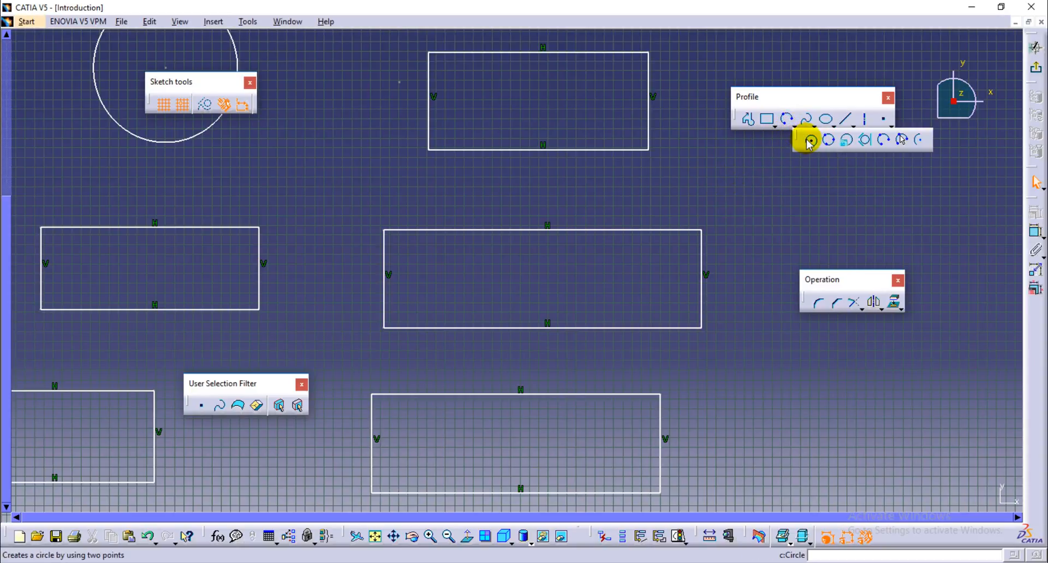
left_click(809, 140)
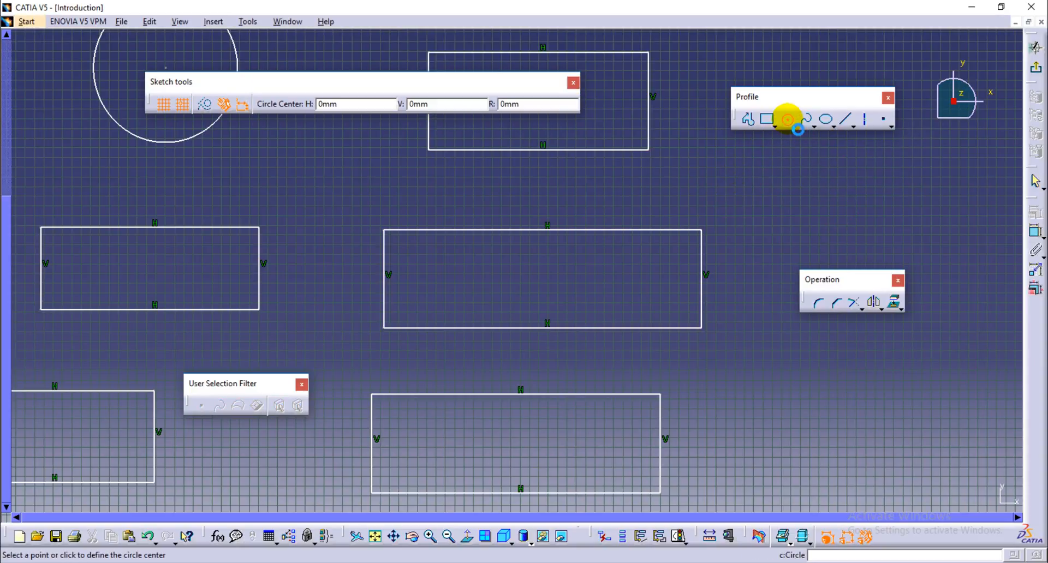
middle_click_drag(823, 182, 336, 225)
left_click(370, 197)
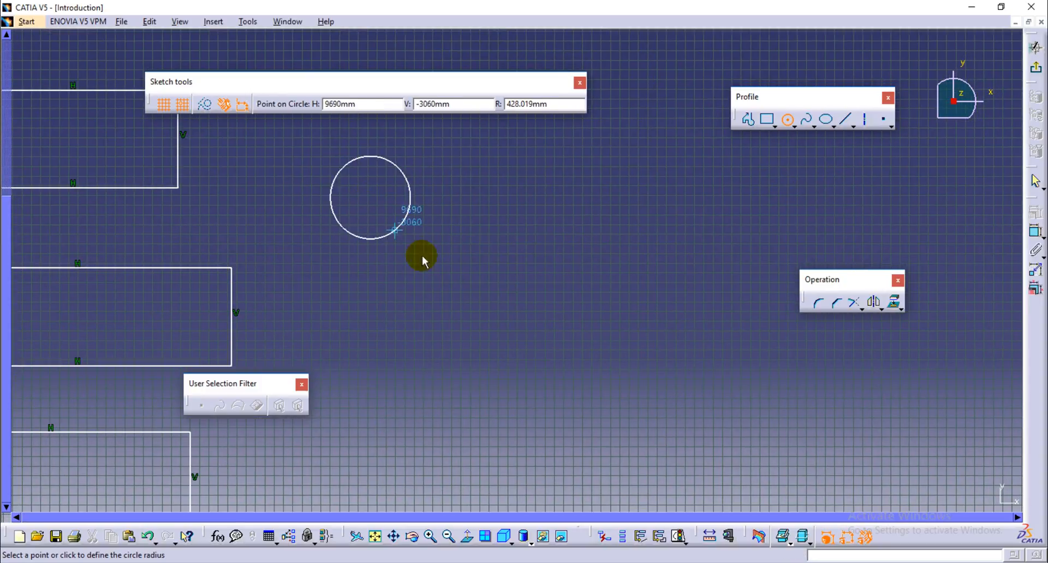
left_click(453, 283)
With the repeated Circle command, draw a slightly smaller circle to the right of the first and a small circle below, between them.
left_click(784, 140)
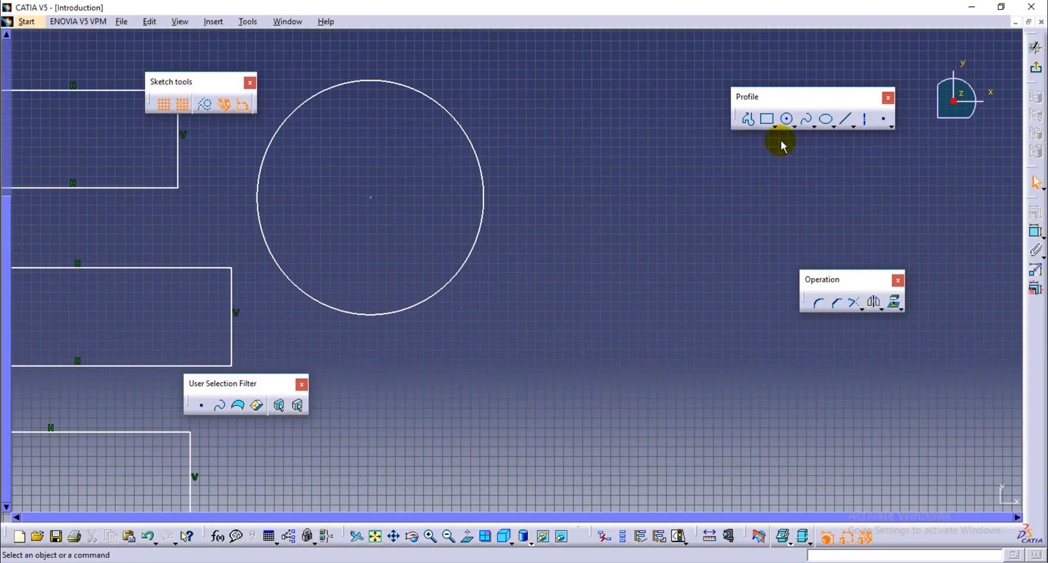
left_click(787, 119)
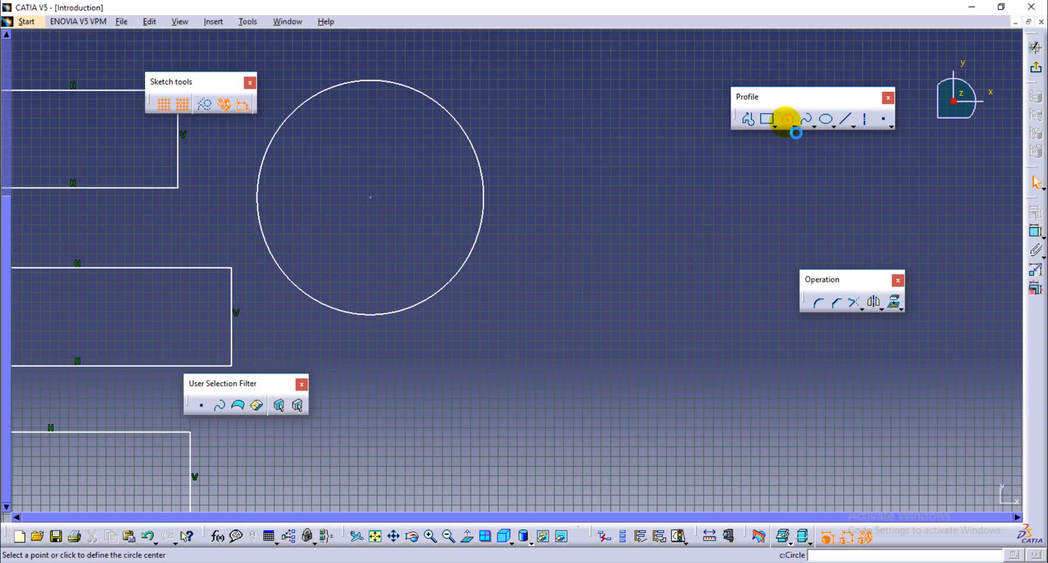
left_click(639, 192)
left_click(721, 257)
middle_click_drag(707, 335, 704, 189)
left_click(493, 306)
left_click(537, 341)
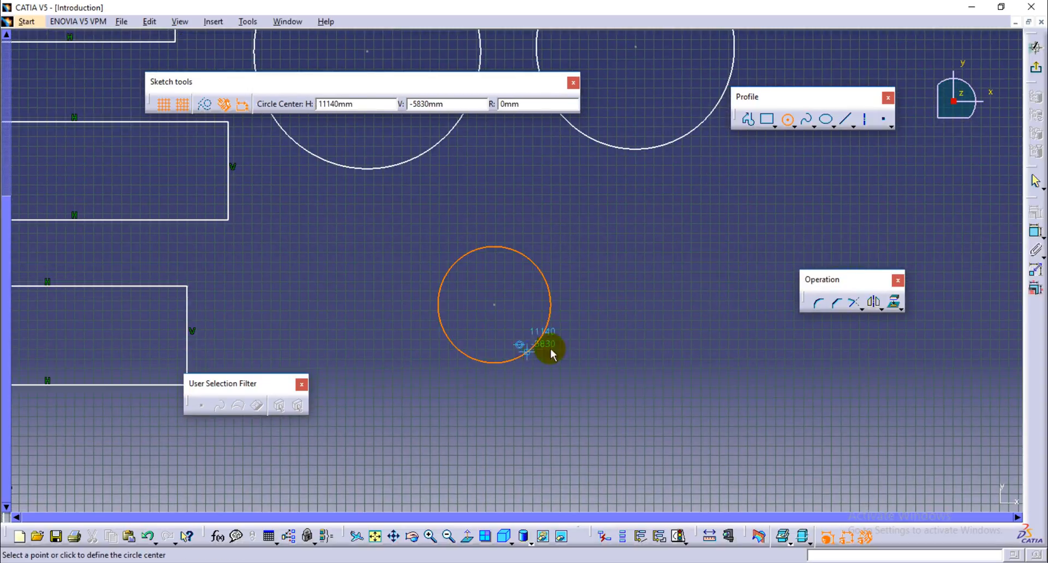
Draw a large circle to the right of the small circle and a medium circle overlapping the small circle from below.
middle_click_drag(602, 315, 334, 330)
left_click(465, 266)
left_click(607, 347)
middle_click_drag(464, 360, 682, 213)
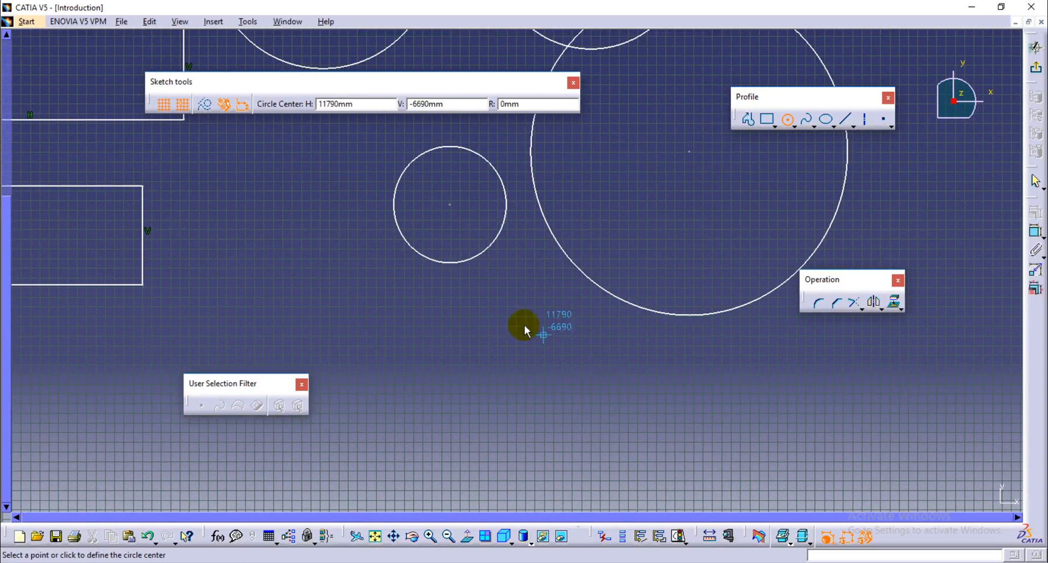
left_click(502, 322)
left_click(567, 376)
Draw a circle overlapping the right edge of the nearby rectangle, left of the small circle, and end the repeated Circle command.
middle_click_drag(576, 322, 735, 275)
left_click(415, 210)
left_click(486, 310)
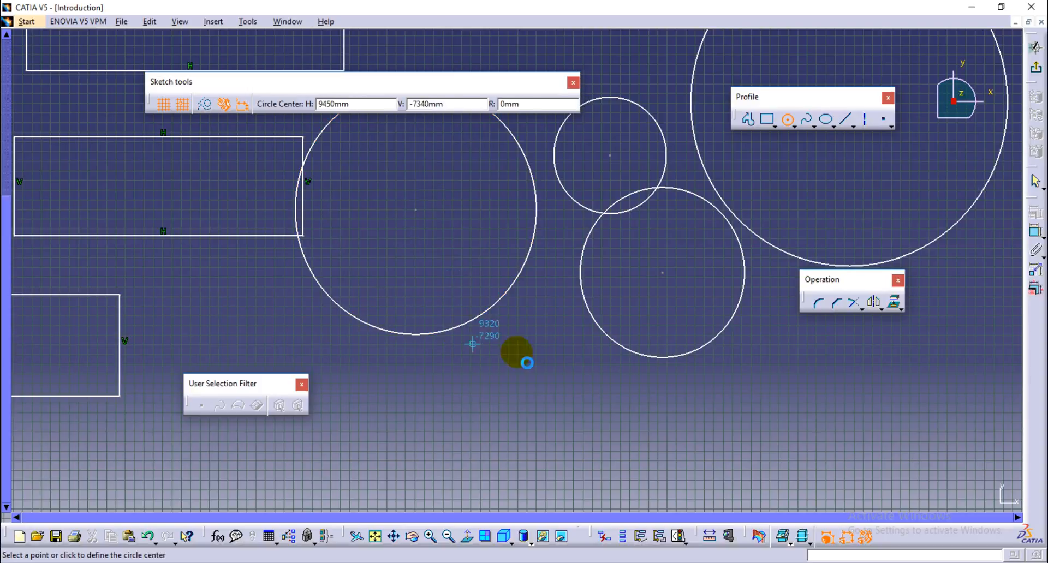
middle_click_drag(518, 403, 443, 468)
middle_click_drag(721, 222, 574, 323)
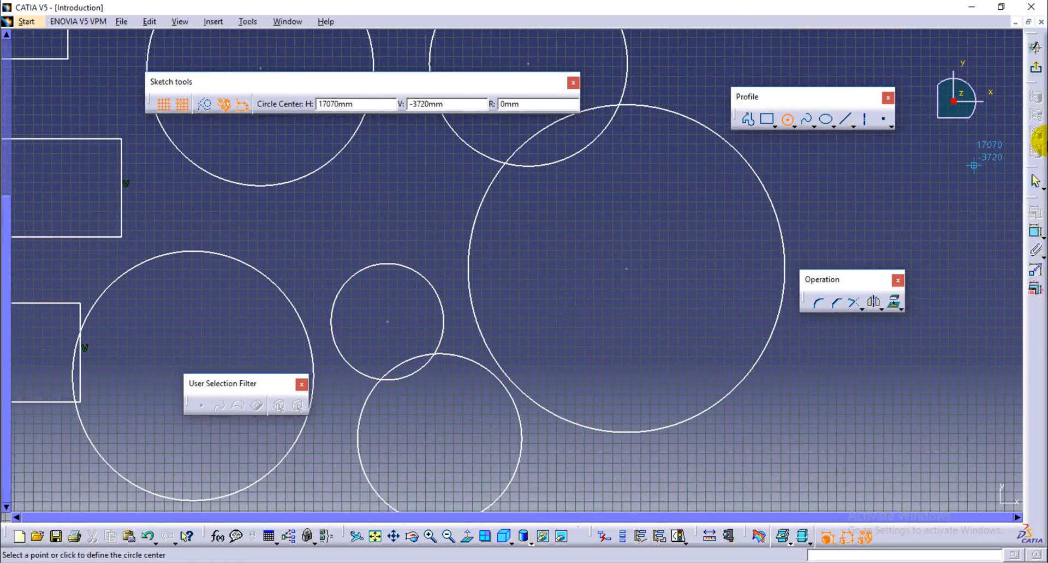
left_click(1035, 180)
Draw an upward-bulging Three Point Arc Starting With Limits, radius about 1550 mm, in the empty area right of the circles.
middle_click_drag(655, 253, 325, 317)
left_click(794, 128)
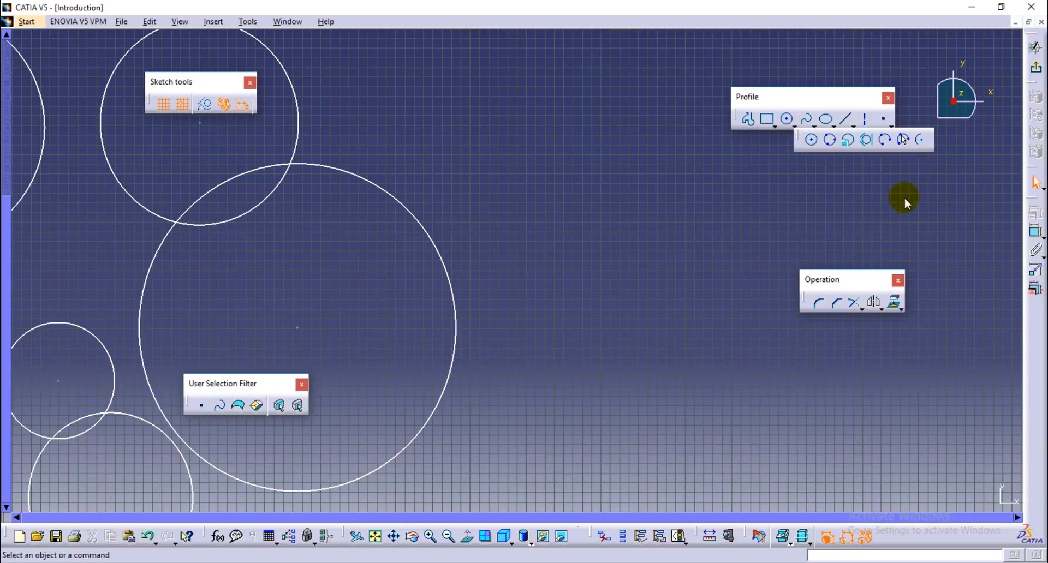
left_click(903, 138)
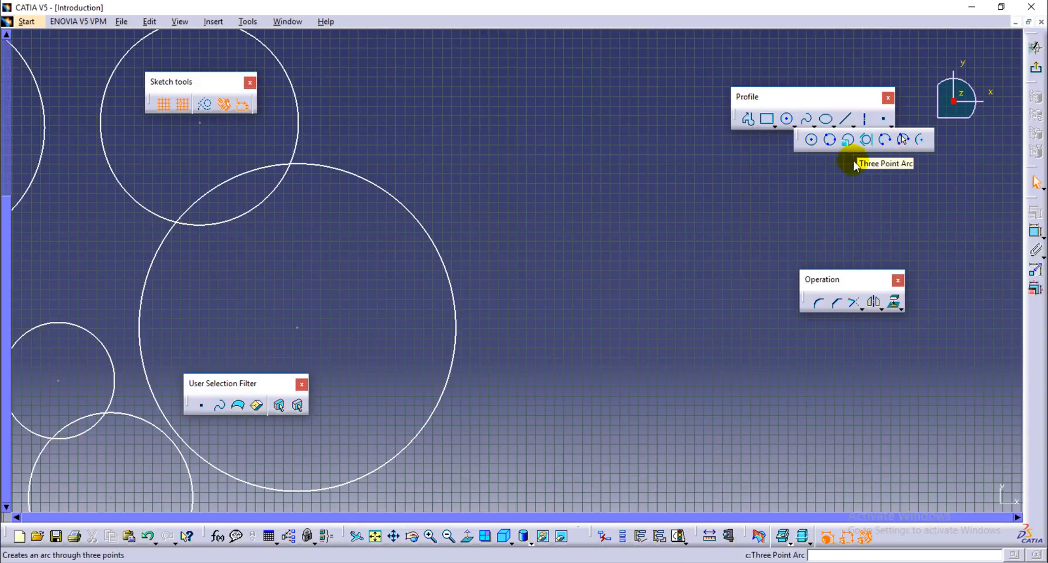
middle_click_drag(695, 266, 203, 246)
mouse_move(546, 281)
middle_mouse_down()
mouse_move(496, 346)
mouse_move(500, 313)
mouse_move(451, 440)
mouse_move(478, 431)
mouse_move(500, 361)
mouse_move(442, 437)
mouse_move(338, 296)
middle_mouse_up()
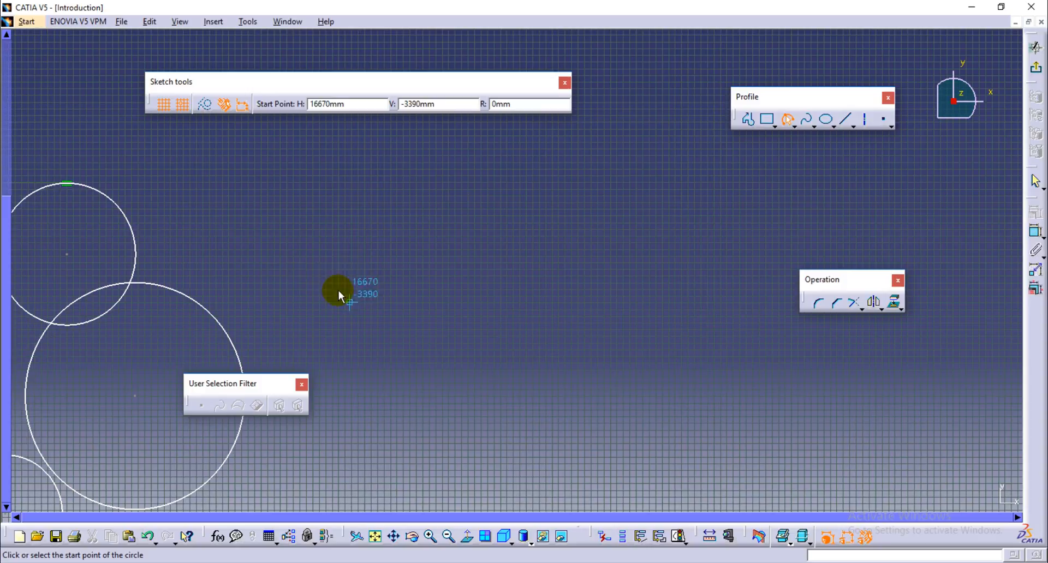
left_click(306, 275)
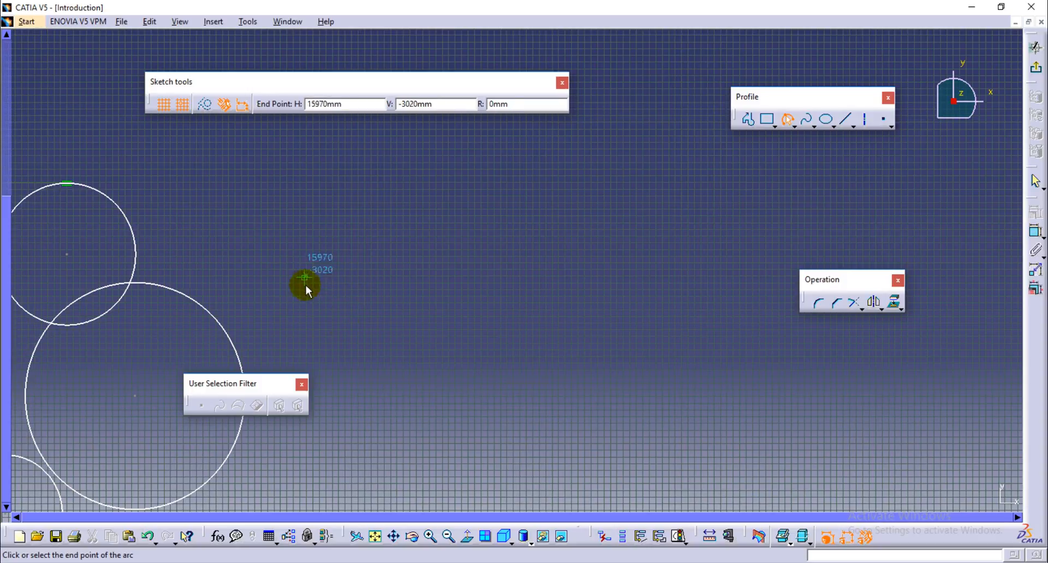
left_click(501, 276)
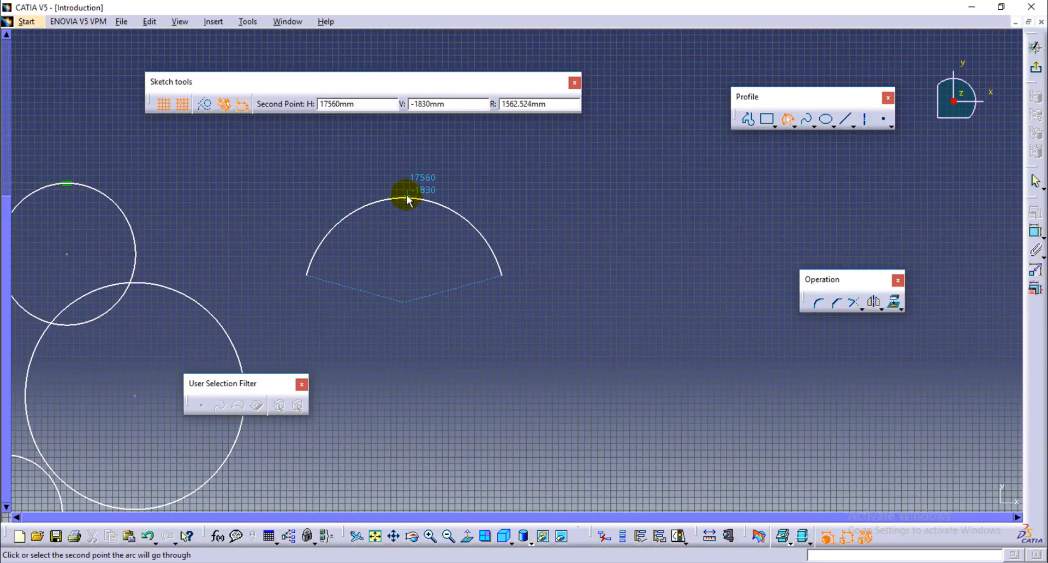
left_click(404, 190)
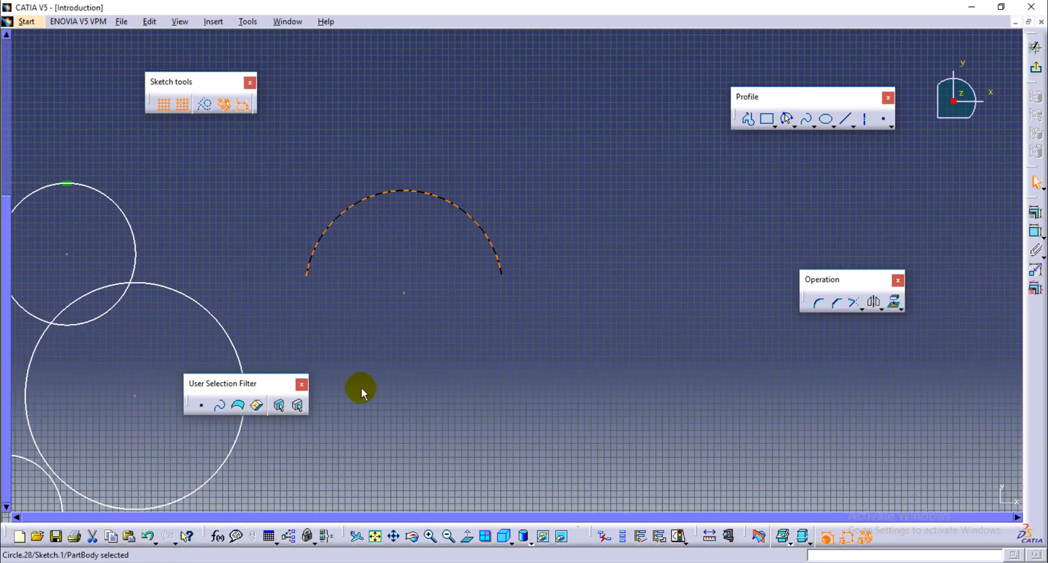
middle_click_drag(466, 313, 469, 280)
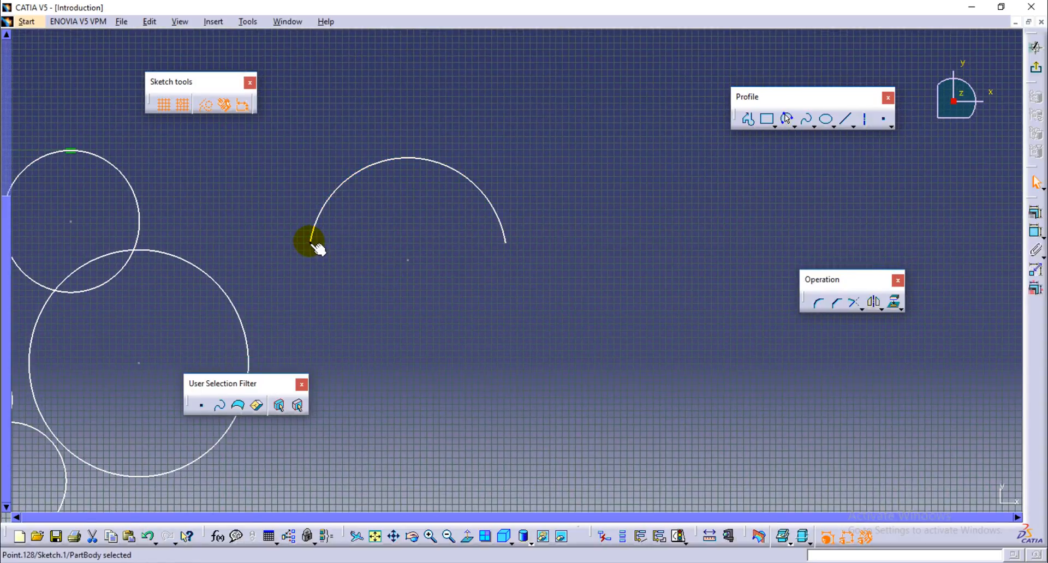
left_click(417, 159)
middle_click_drag(740, 337, 844, 367)
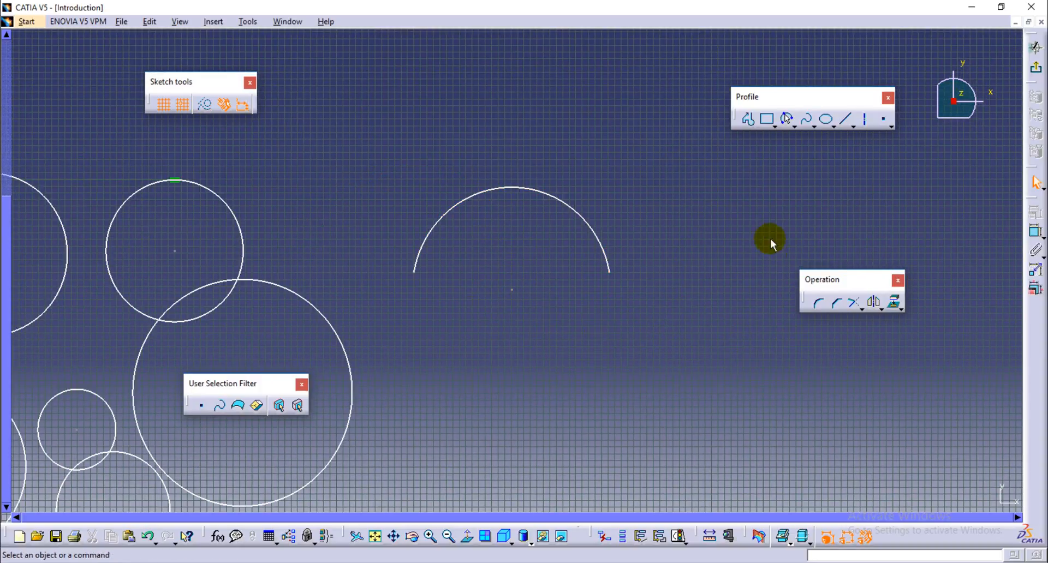
mouse_move(771, 241)
middle_mouse_down()
mouse_move(575, 292)
mouse_move(558, 321)
mouse_move(529, 331)
middle_mouse_up()
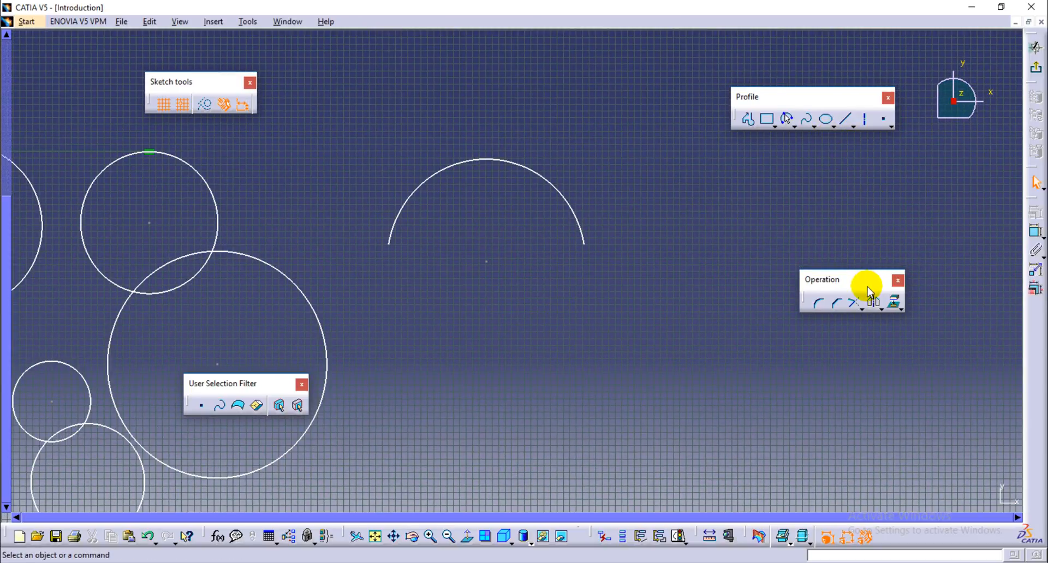
Draw an Arc by centre, start and end point below the left end of the previous arc, with a radius of about 816 mm.
left_click_drag(866, 281, 877, 262)
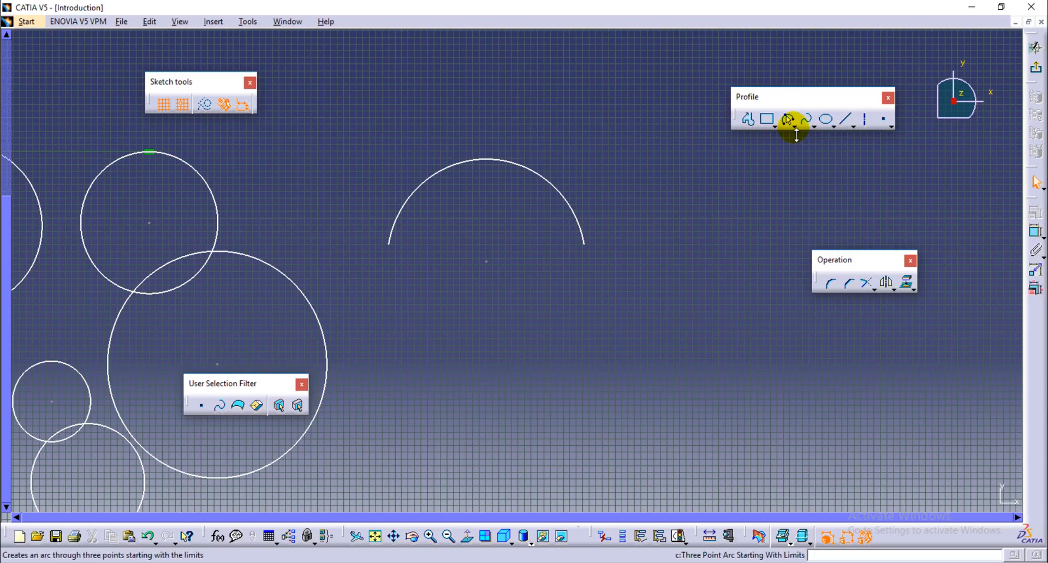
left_click(795, 126)
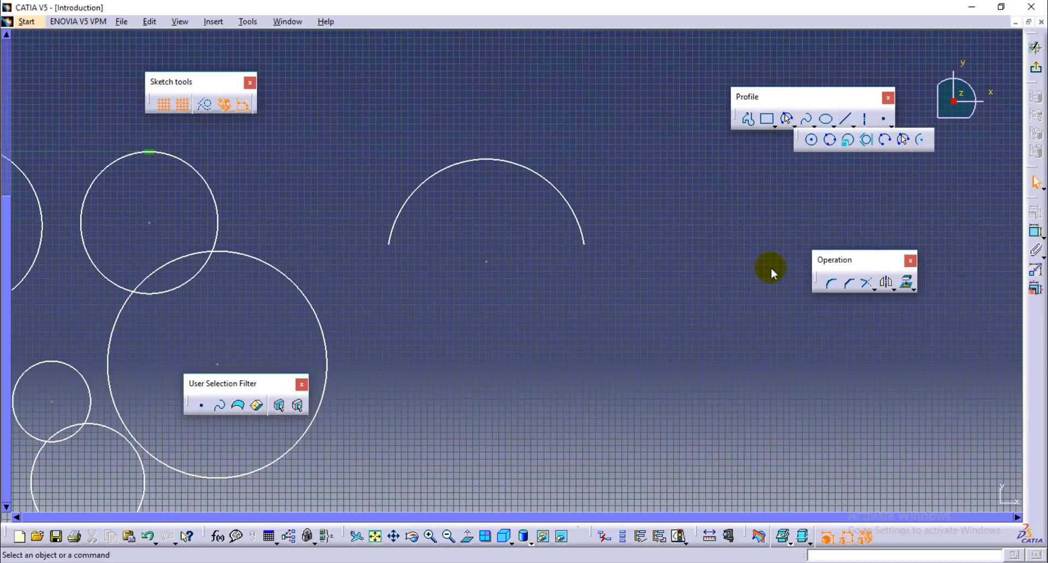
left_click(396, 326)
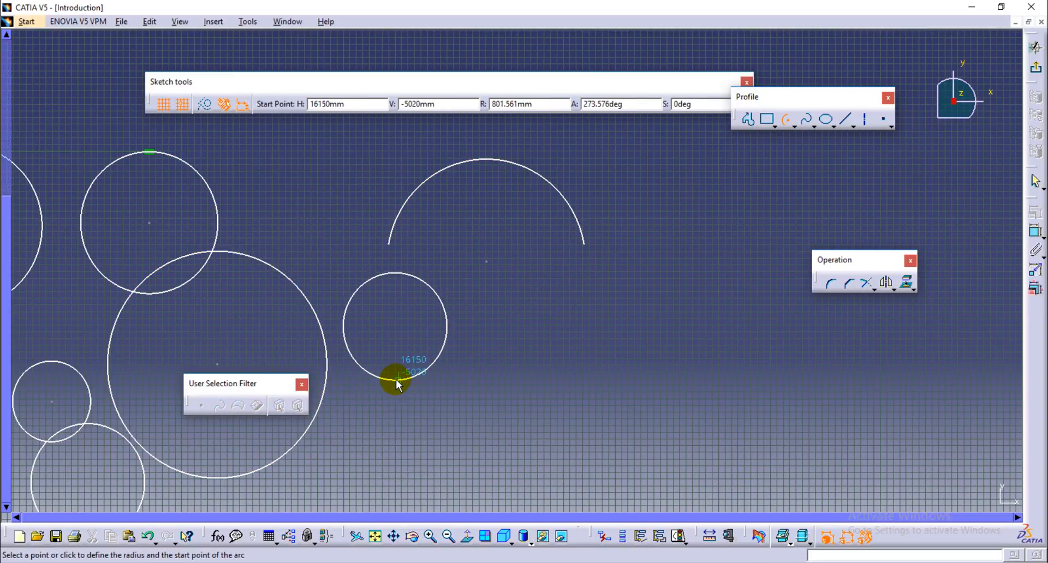
left_click(389, 382)
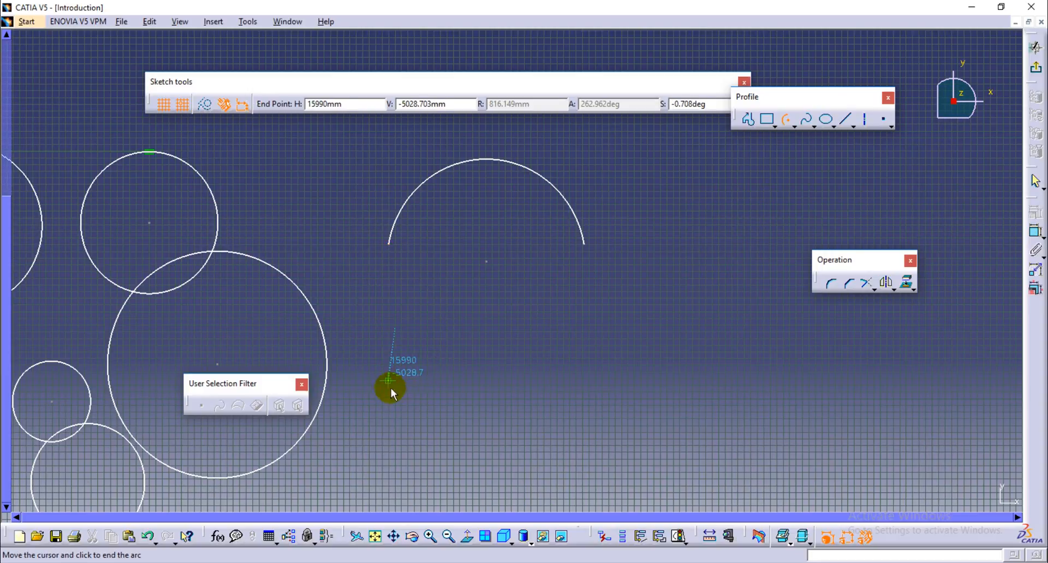
left_click(484, 313)
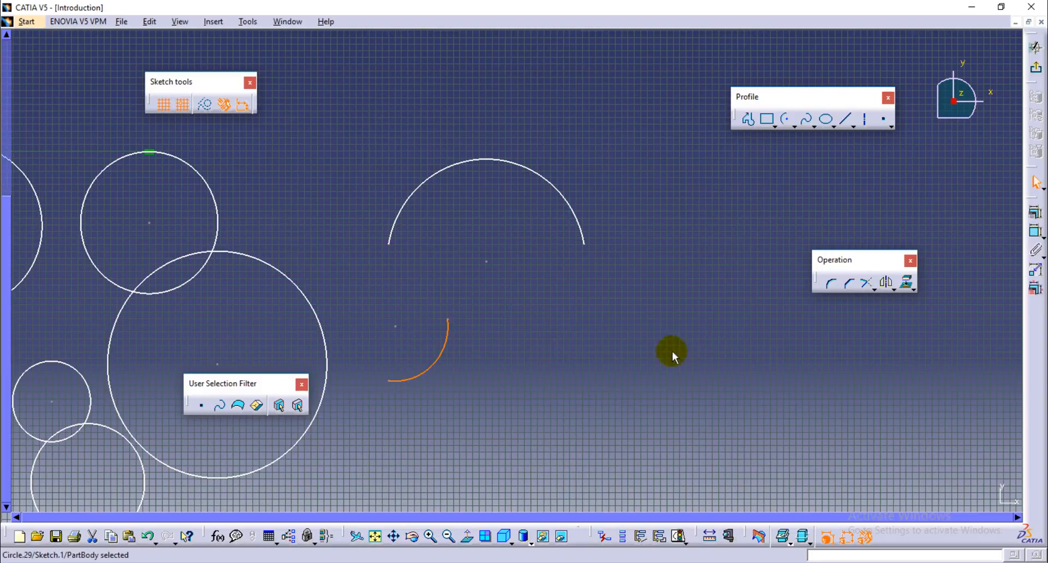
middle_click_drag(672, 352, 731, 316)
mouse_move(675, 347)
middle_mouse_down()
mouse_move(669, 329)
mouse_move(688, 329)
mouse_move(694, 301)
mouse_move(619, 263)
middle_mouse_up()
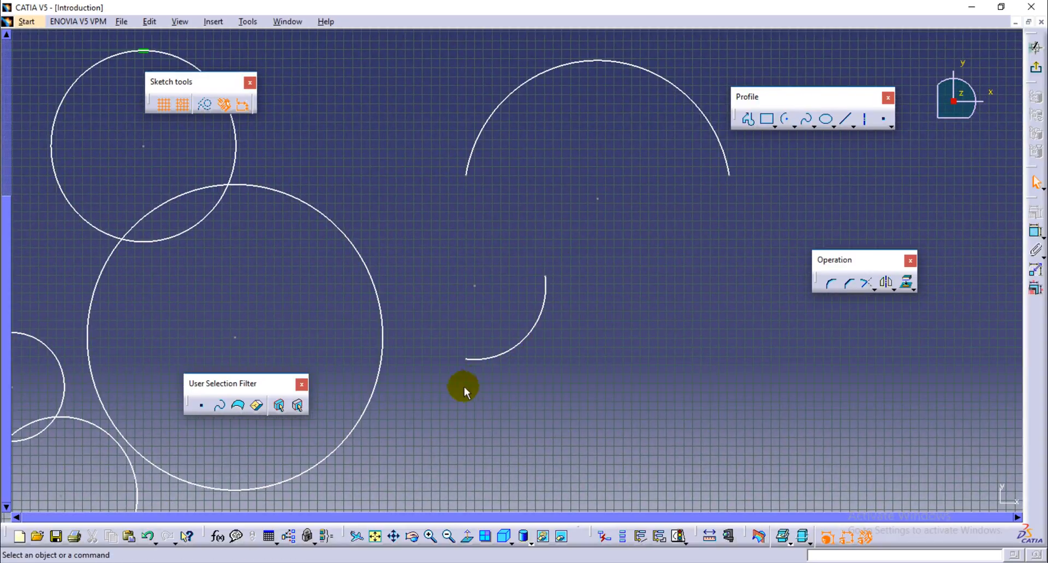
middle_click_drag(648, 309, 686, 363)
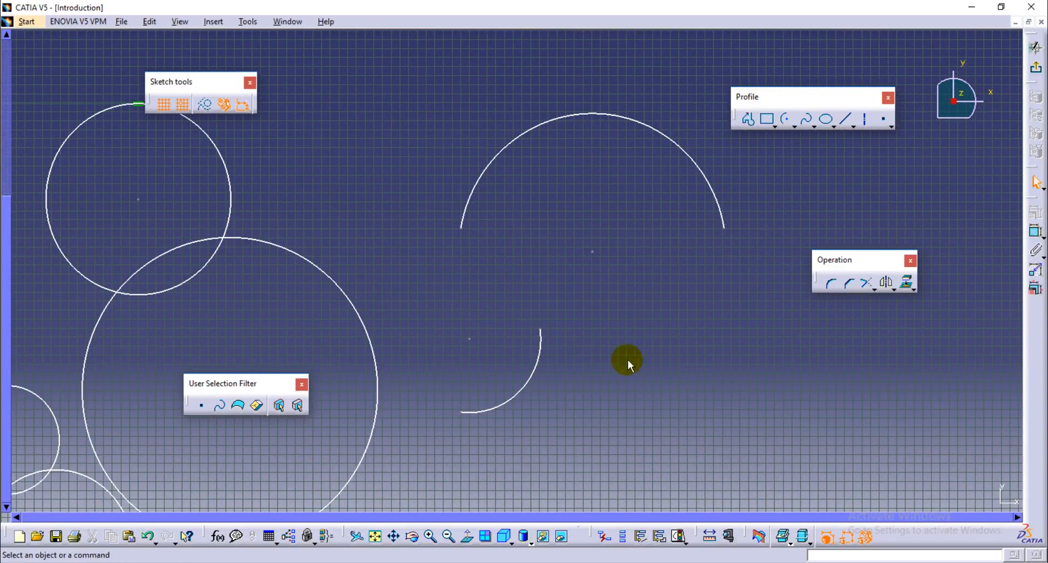
middle_click_drag(590, 444, 640, 381)
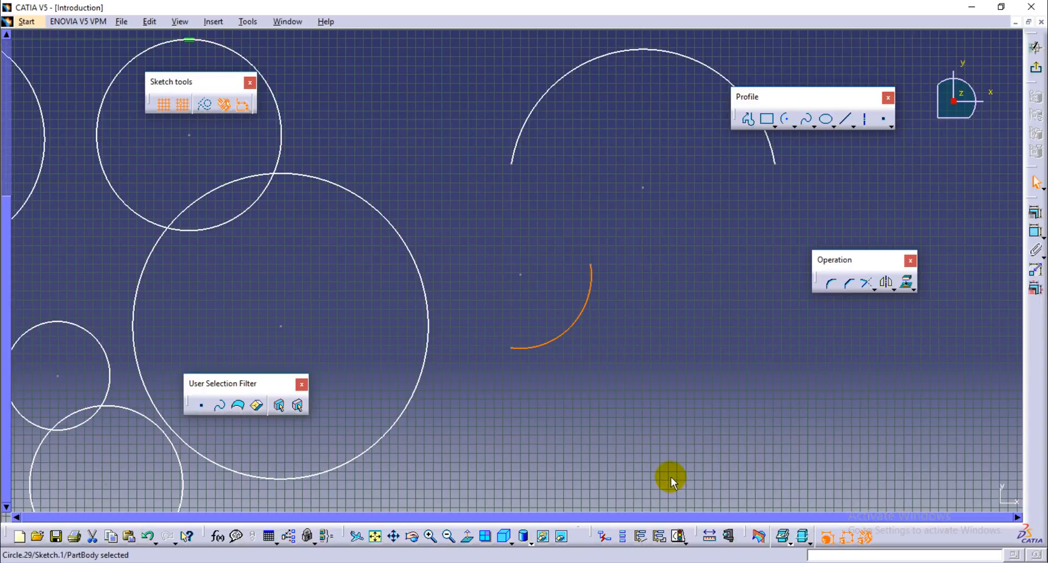
middle_click_drag(561, 200, 557, 276)
Select the large upper arc, then multi-select the small lower arc, the upper arc and the large overlapping circle.
left_click(560, 147)
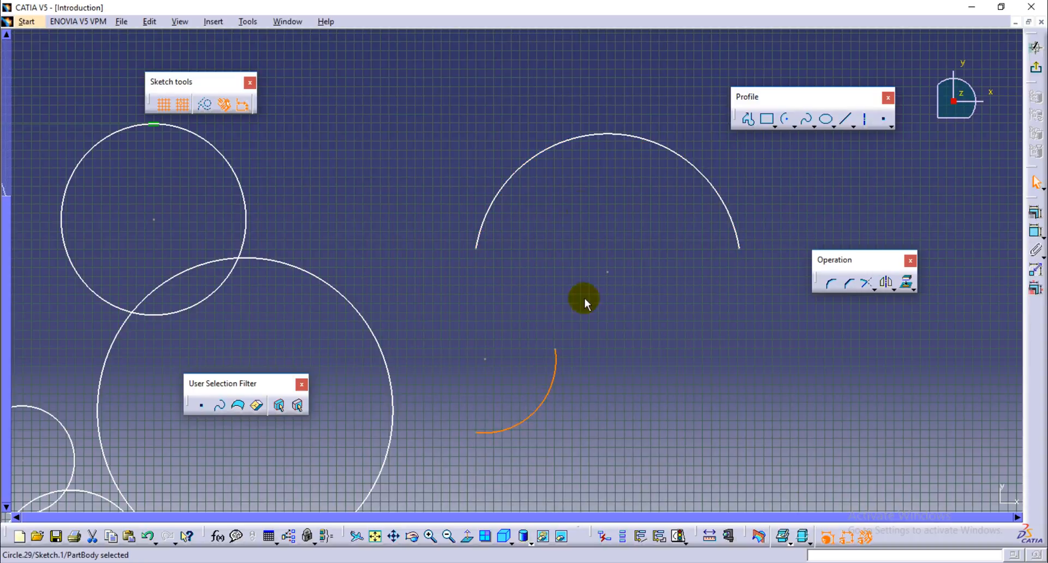
left_click(566, 146)
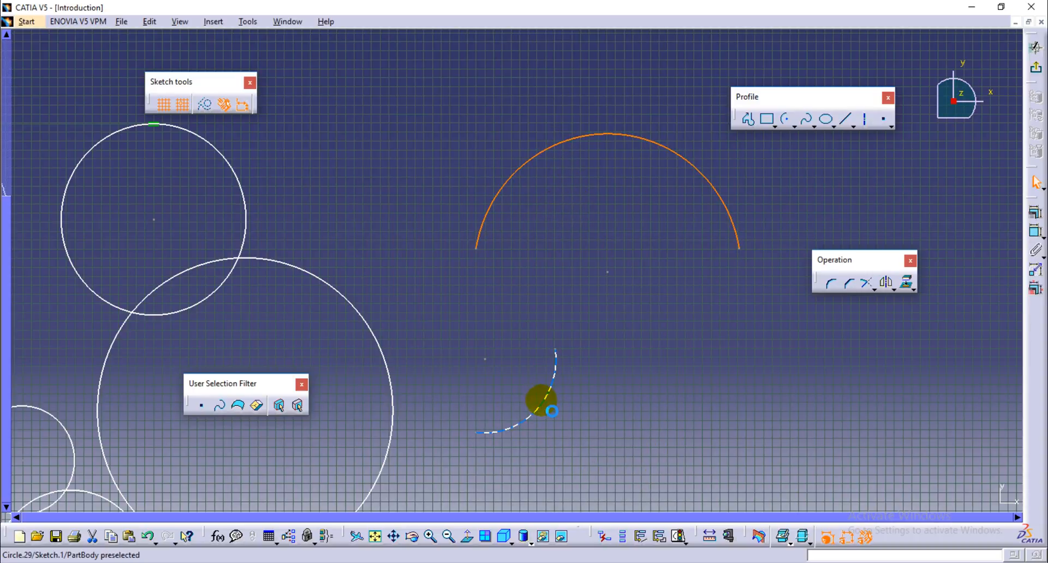
left_click(552, 409)
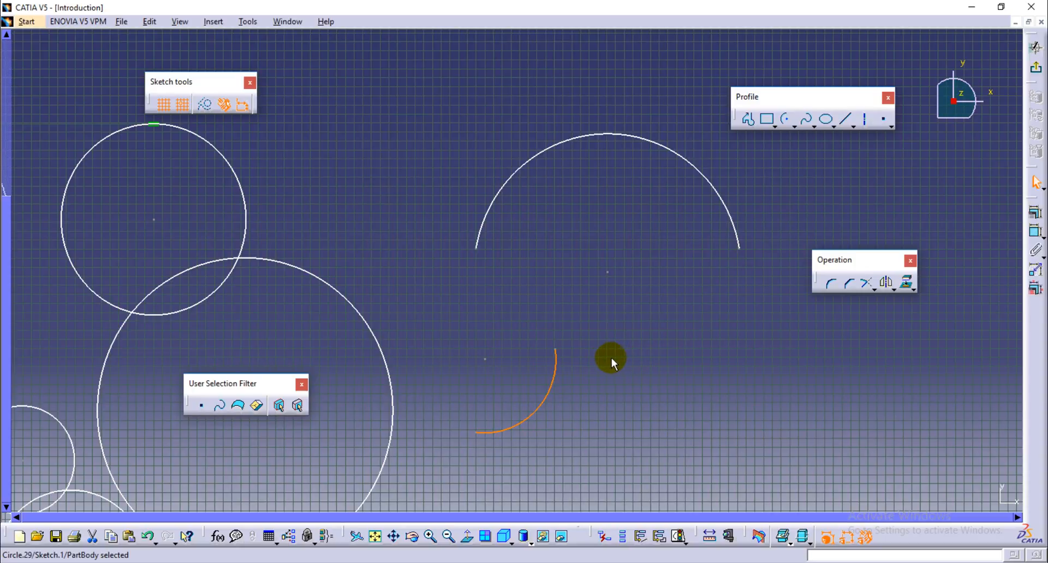
left_click(561, 148, "ctrl")
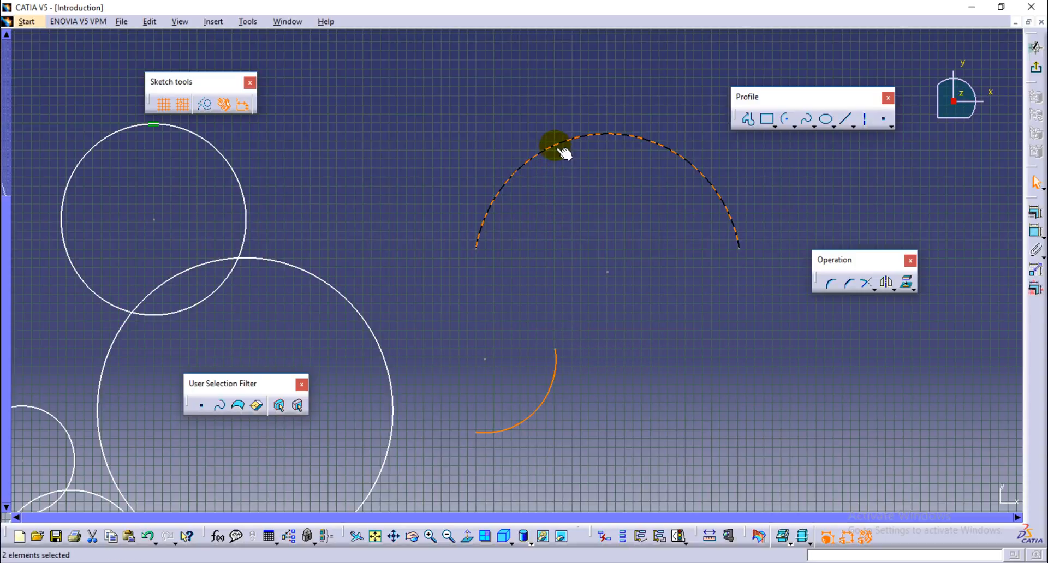
left_click(330, 288, "ctrl")
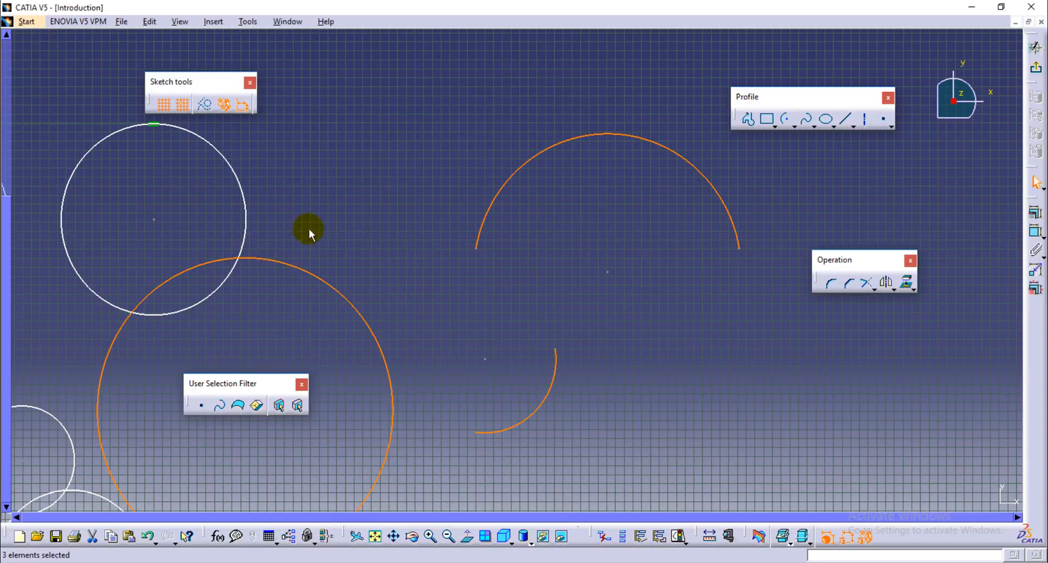
Multi-select the sketched circles together with both arcs, starting from the upper overlapping circle, and clear the selection.
left_click(248, 225)
left_click(353, 306, "ctrl")
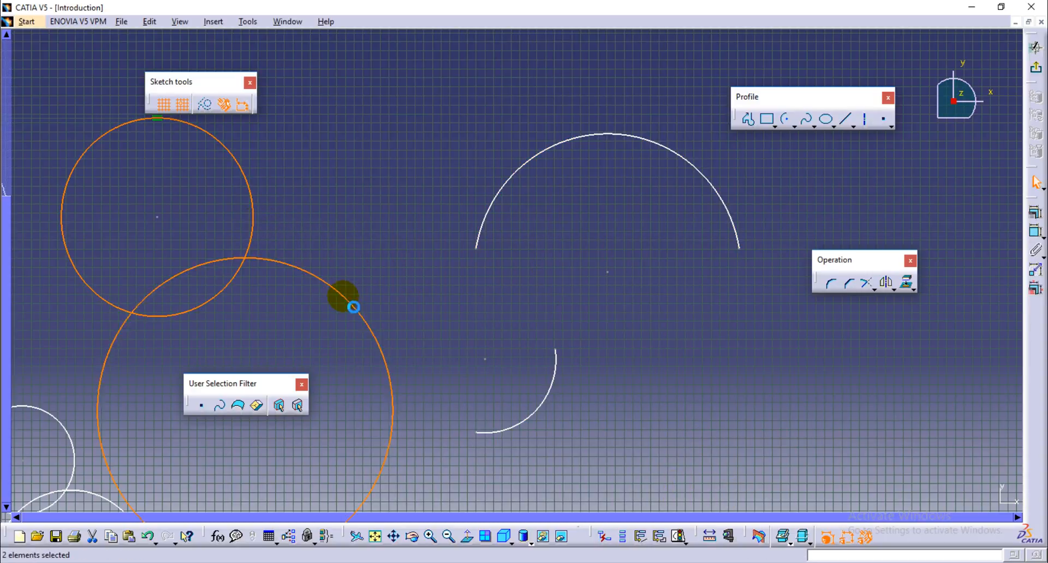
left_click(538, 412, "ctrl")
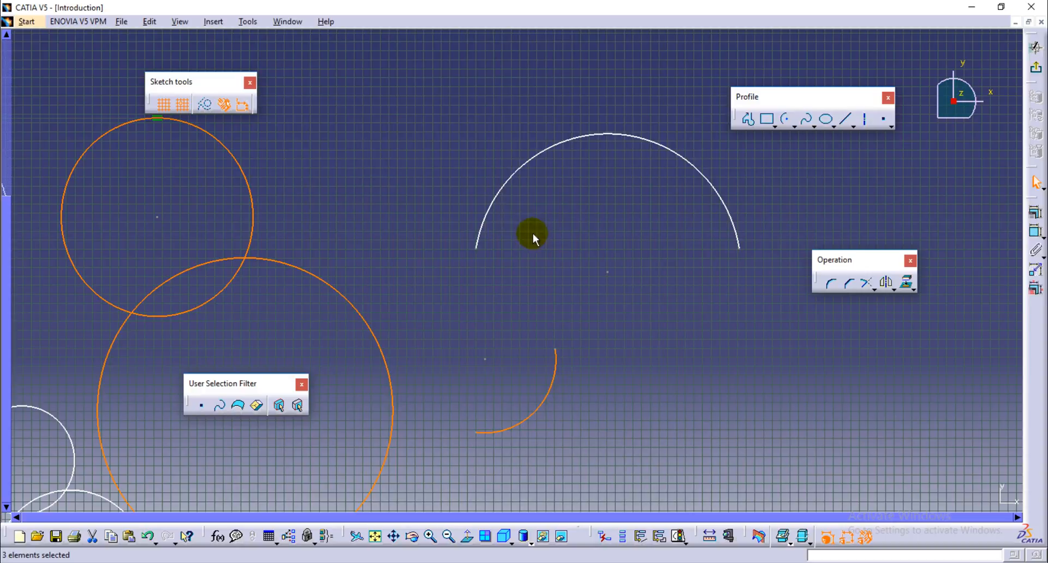
left_click(507, 202, "ctrl")
middle_click_drag(460, 382, 615, 246)
left_click(260, 352, "ctrl")
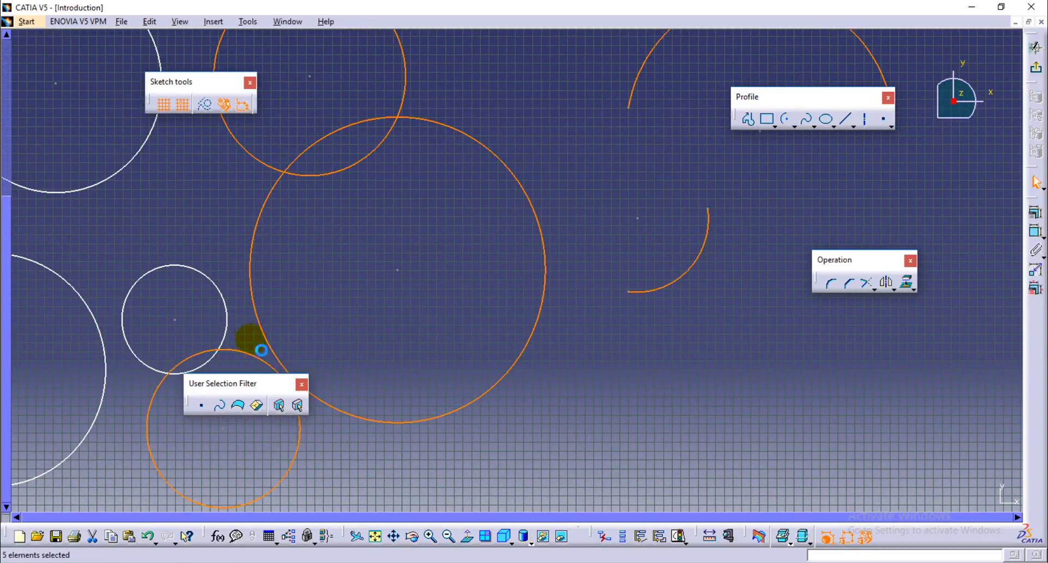
left_click(227, 315, "ctrl")
mouse_move(199, 239)
middle_mouse_down()
mouse_move(451, 323)
mouse_move(417, 336)
middle_mouse_up()
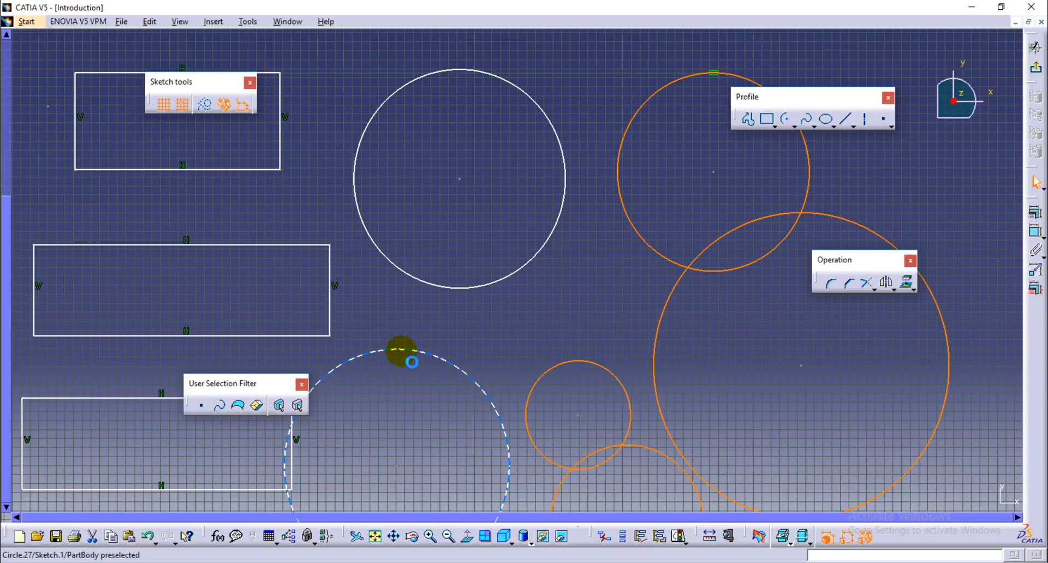
left_click(401, 352, "ctrl")
left_click(444, 286, "ctrl")
mouse_move(542, 311)
middle_mouse_down()
mouse_move(366, 334)
mouse_move(345, 320)
mouse_move(316, 449)
mouse_move(339, 402)
mouse_move(627, 402)
mouse_move(610, 397)
mouse_move(620, 346)
mouse_move(640, 334)
middle_mouse_up()
left_click(631, 324)
Place the Spline tools below the Profile tools and draw an open nine-point spline beside the arcs, looping back near its start.
middle_click_drag(548, 317, 379, 339)
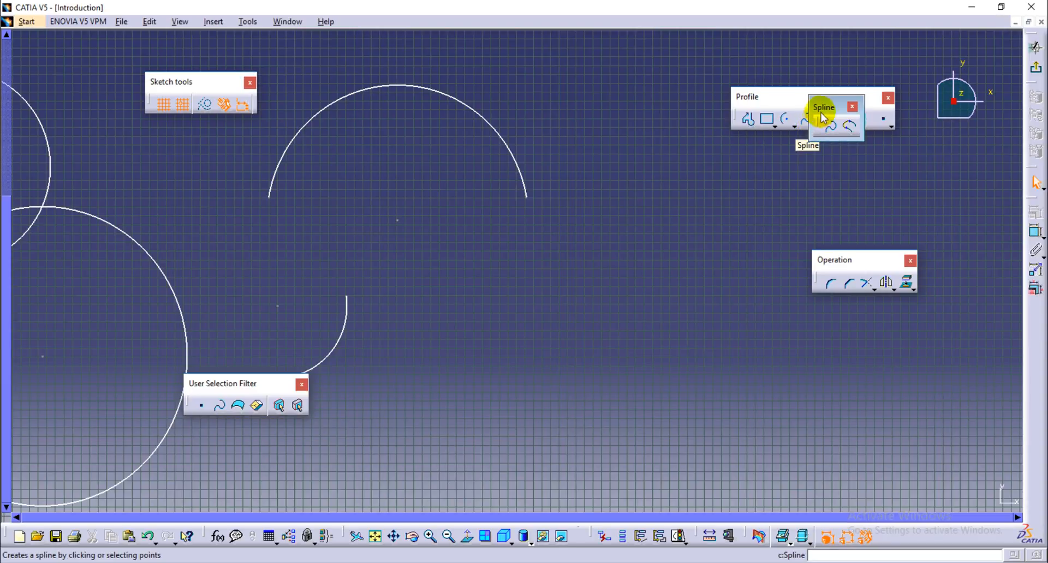
left_click_drag(822, 118, 772, 177)
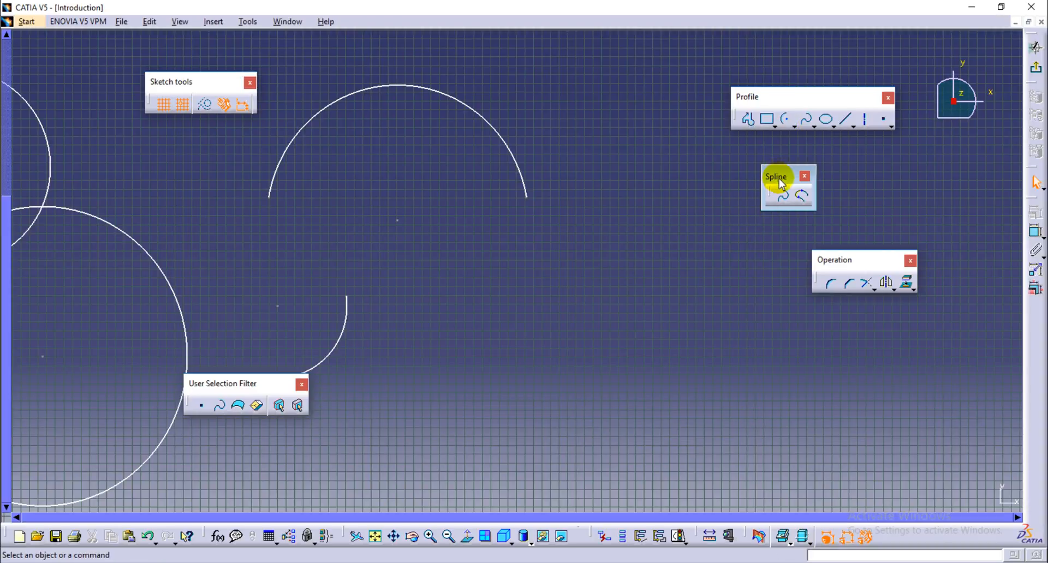
left_click(783, 196)
mouse_move(495, 415)
middle_mouse_down()
mouse_move(533, 229)
mouse_move(528, 402)
mouse_move(494, 339)
mouse_move(510, 297)
middle_mouse_up()
left_click(529, 284)
left_click(591, 229)
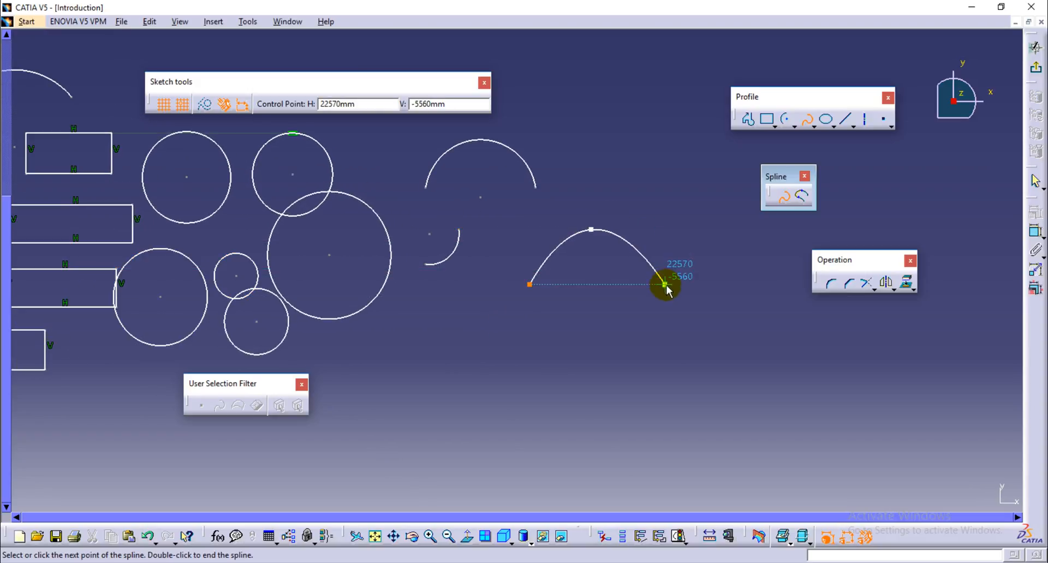
left_click(666, 288)
left_click(766, 276)
left_click(752, 340)
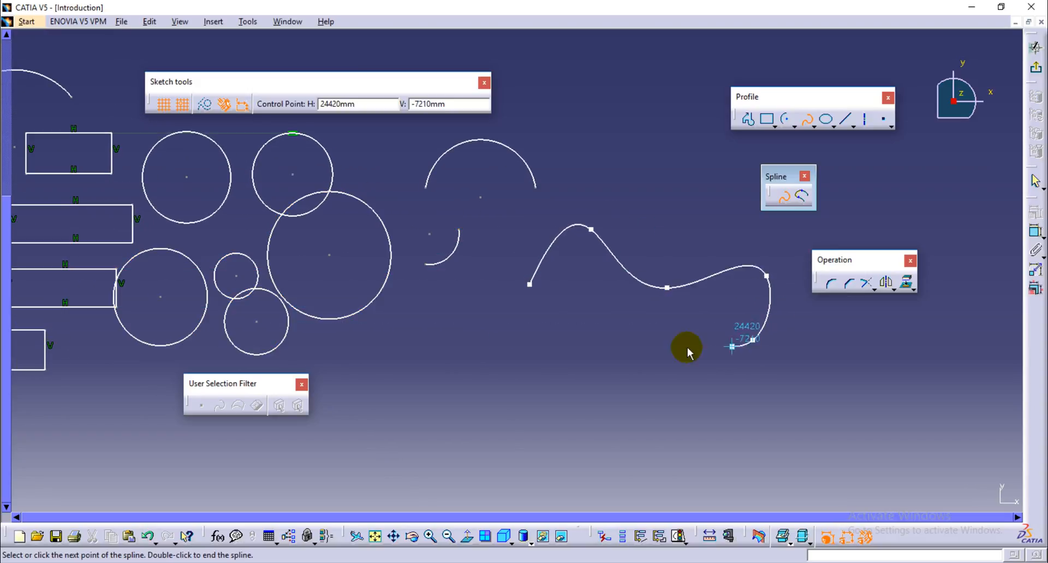
left_click(601, 321)
left_click(519, 344)
left_click(480, 297)
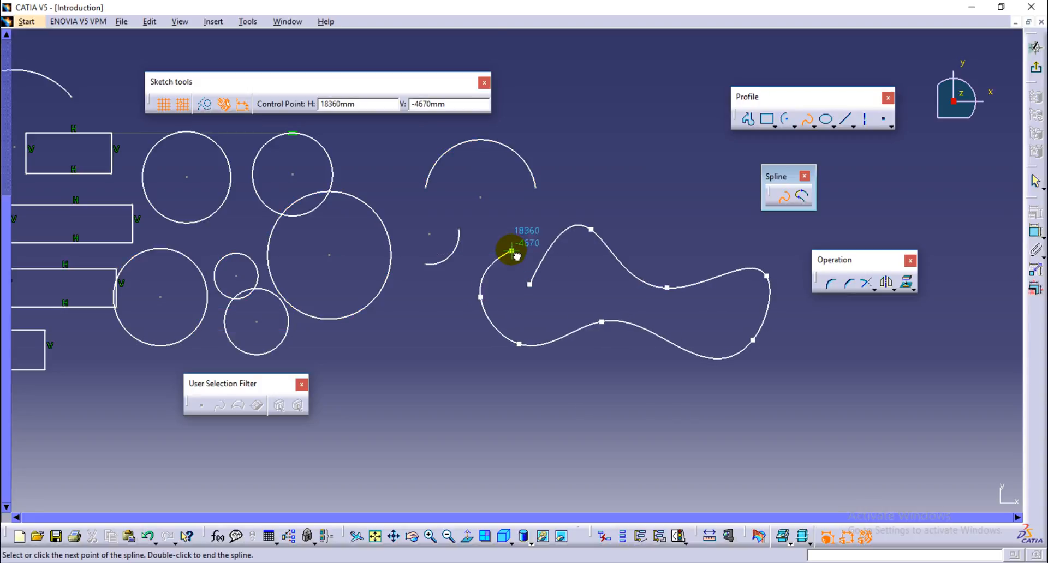
double_click(512, 251)
middle_click_drag(551, 293, 385, 327)
left_click(480, 281)
mouse_move(602, 294)
middle_mouse_down()
mouse_move(620, 222)
mouse_move(573, 250)
mouse_move(613, 218)
mouse_move(562, 328)
middle_mouse_up()
Connect the upper edge of the lowest large rectangle to the lower edge of the rectangle above it with a connecting curve.
left_click(803, 200)
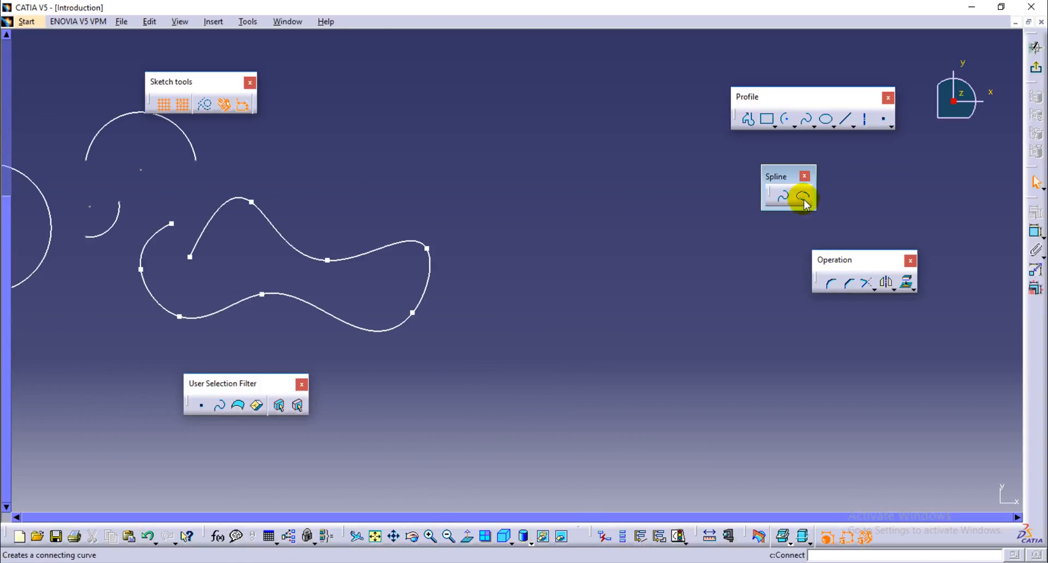
left_click(802, 198)
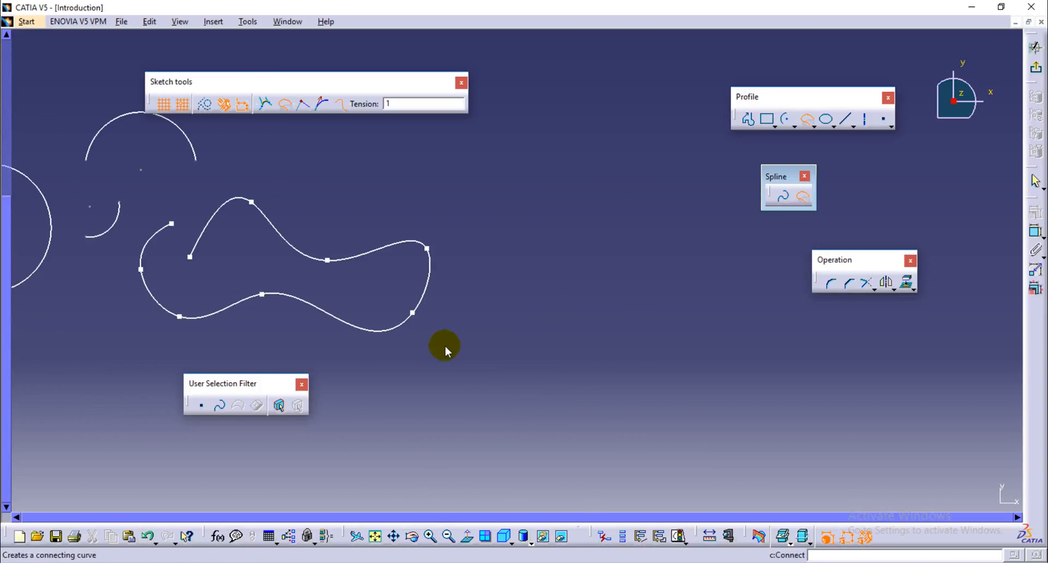
middle_click_drag(562, 359, 747, 358)
middle_click_drag(366, 371, 692, 375)
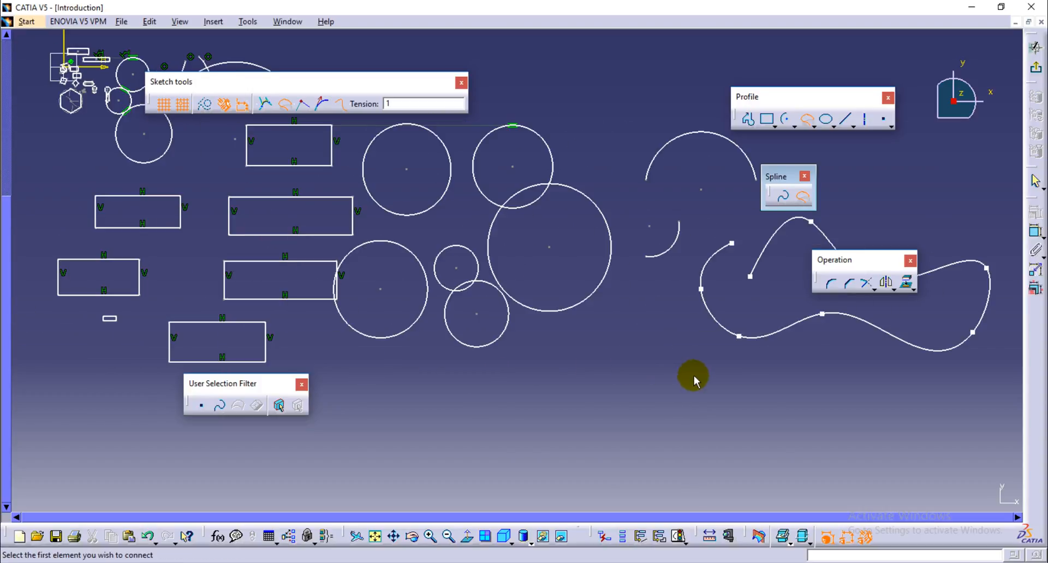
middle_click_drag(524, 369, 658, 374)
middle_click_drag(598, 389, 573, 403)
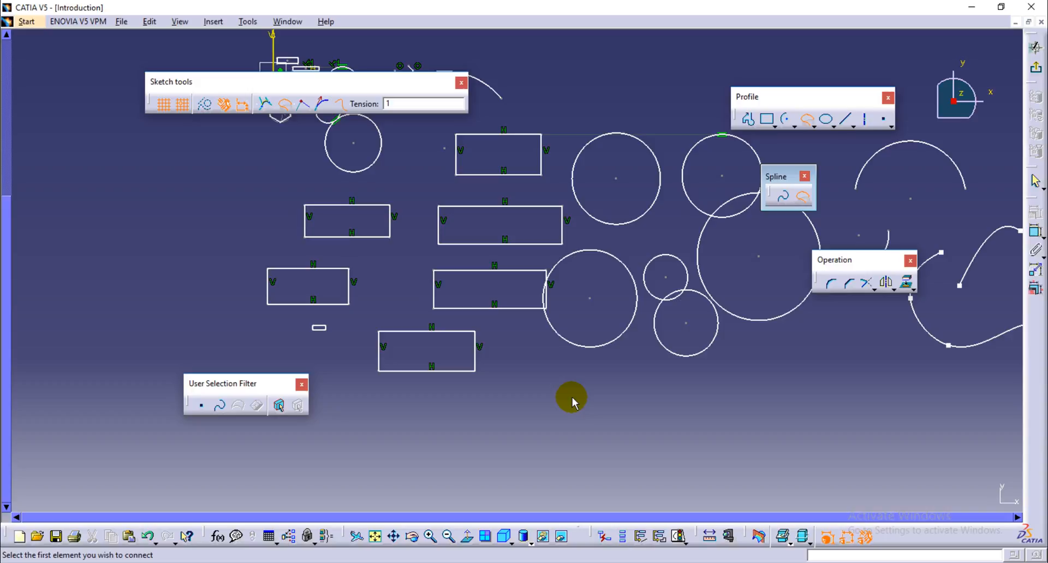
left_click(784, 196)
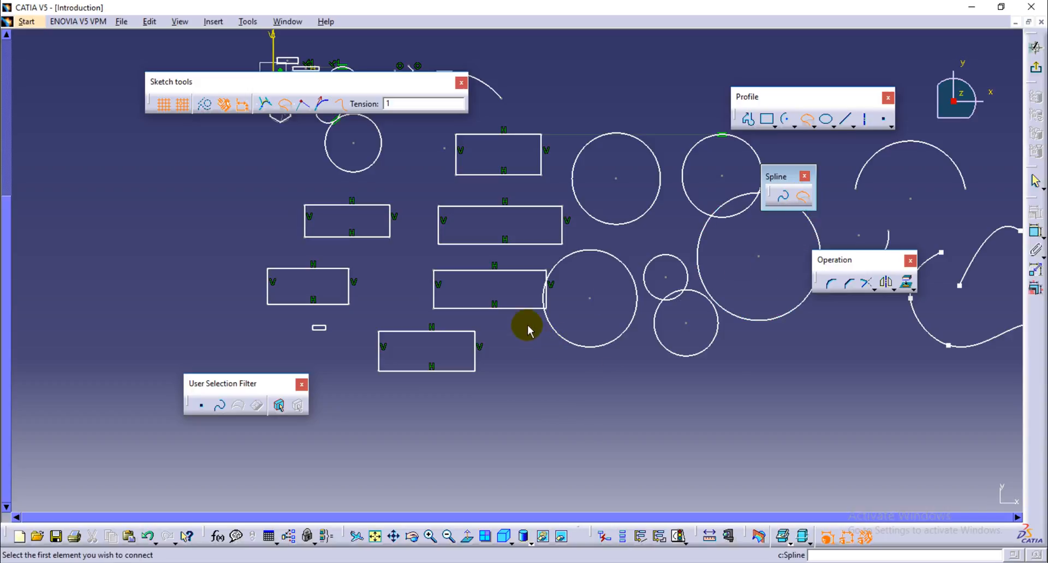
left_click(452, 331)
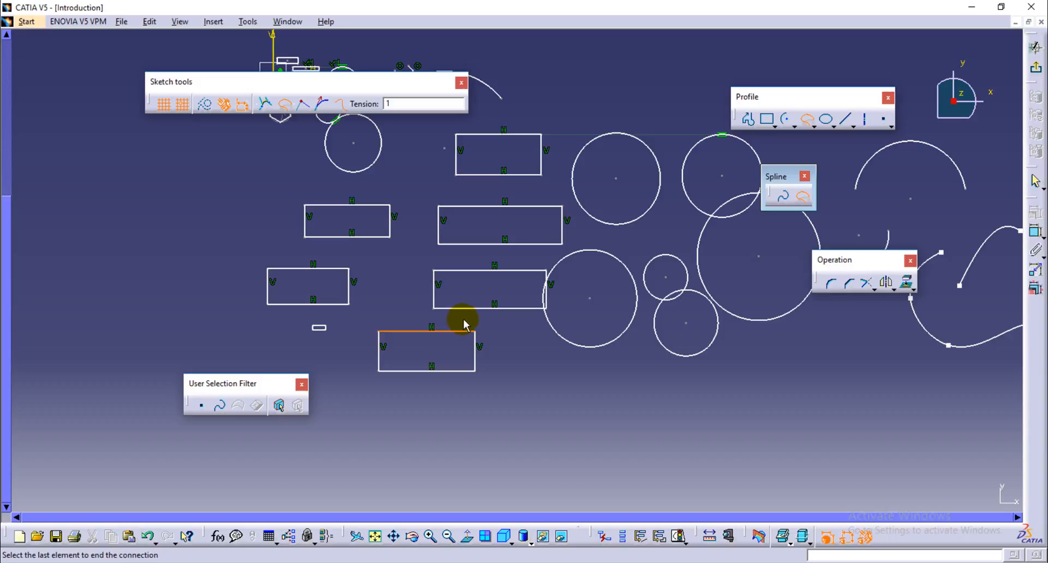
left_click(480, 308)
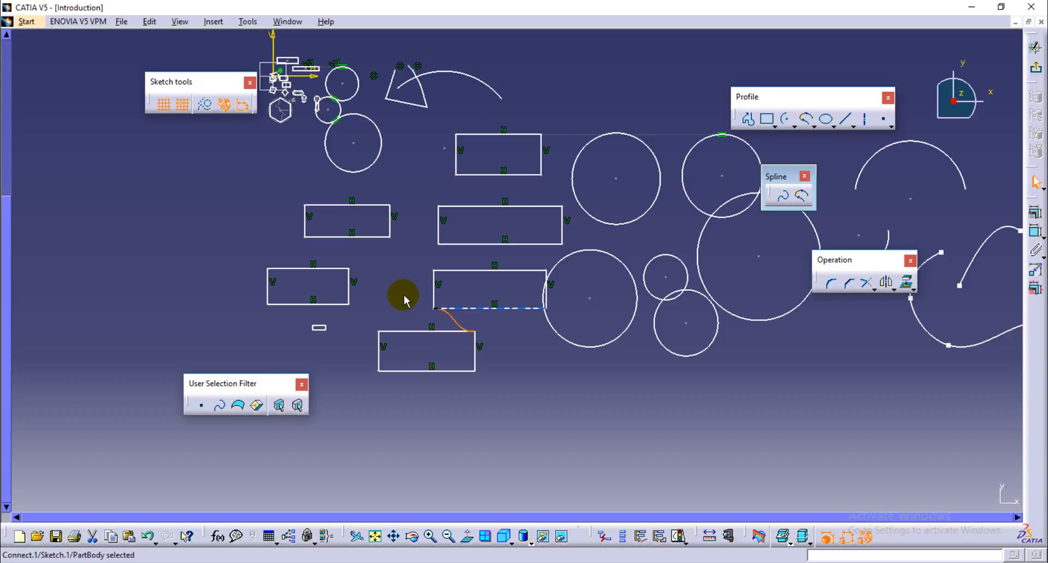
mouse_move(452, 408)
middle_mouse_down()
mouse_move(461, 452)
mouse_move(499, 281)
mouse_move(431, 408)
mouse_move(636, 237)
mouse_move(544, 389)
mouse_move(397, 445)
mouse_move(367, 346)
middle_mouse_up()
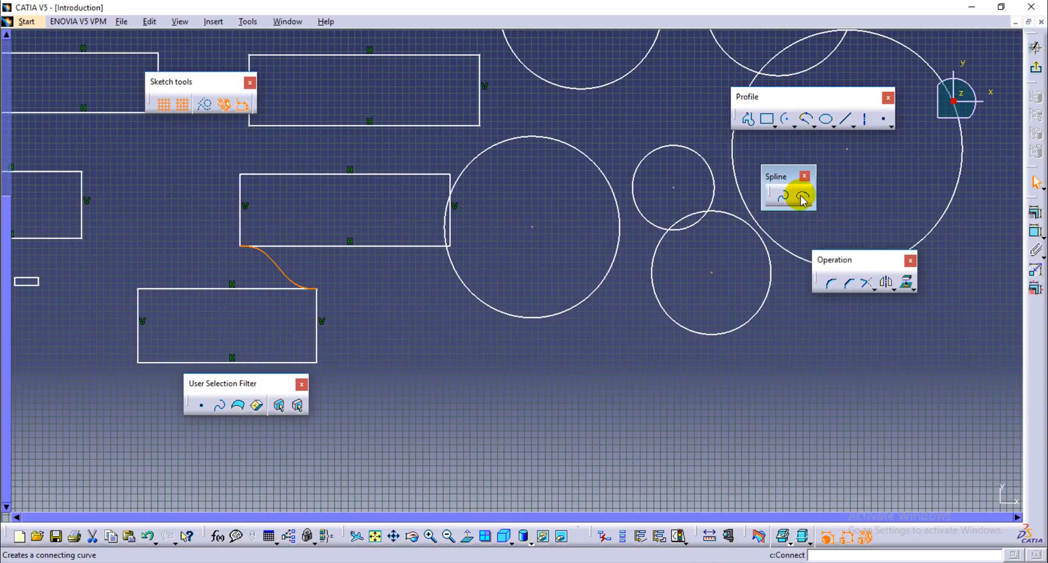
Connect the circle overlapping the rectangle to the circle directly above it with a connecting curve between their facing sides.
left_click(800, 194)
middle_click_drag(627, 169, 389, 371)
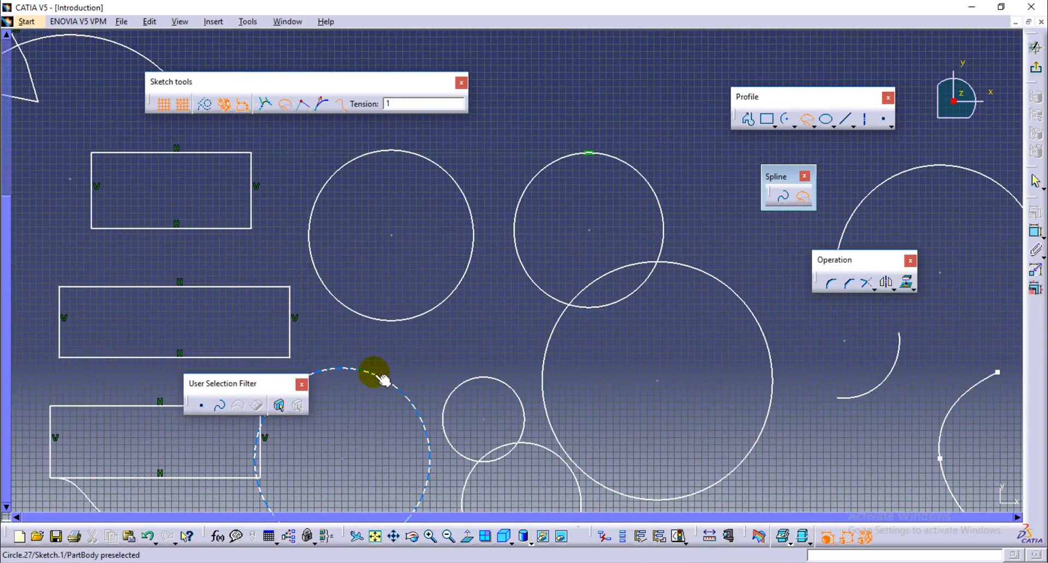
left_click(379, 371)
left_click(420, 312)
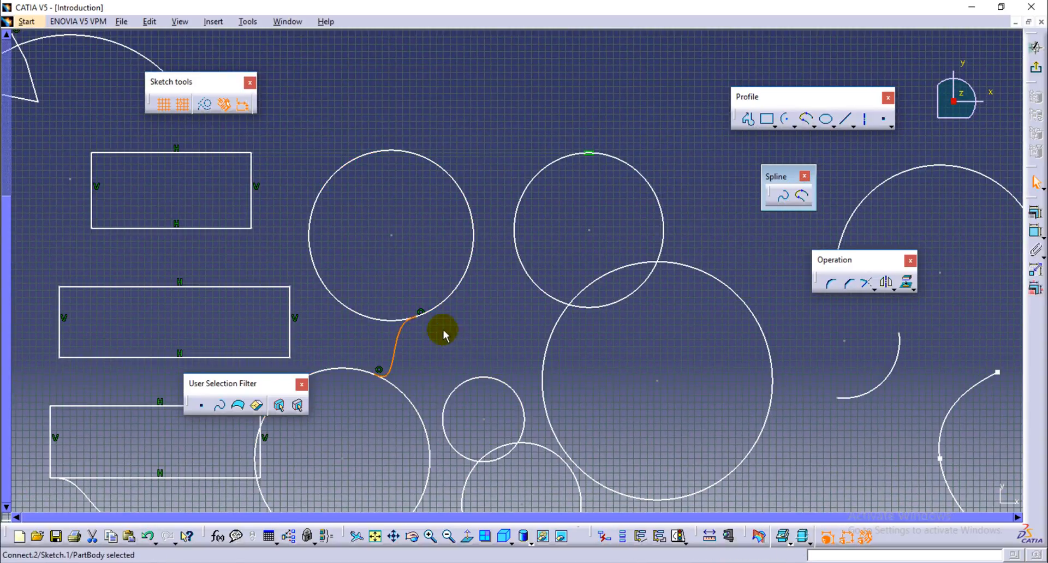
mouse_move(443, 334)
middle_mouse_down()
mouse_move(702, 343)
mouse_move(809, 424)
mouse_move(618, 310)
middle_mouse_up()
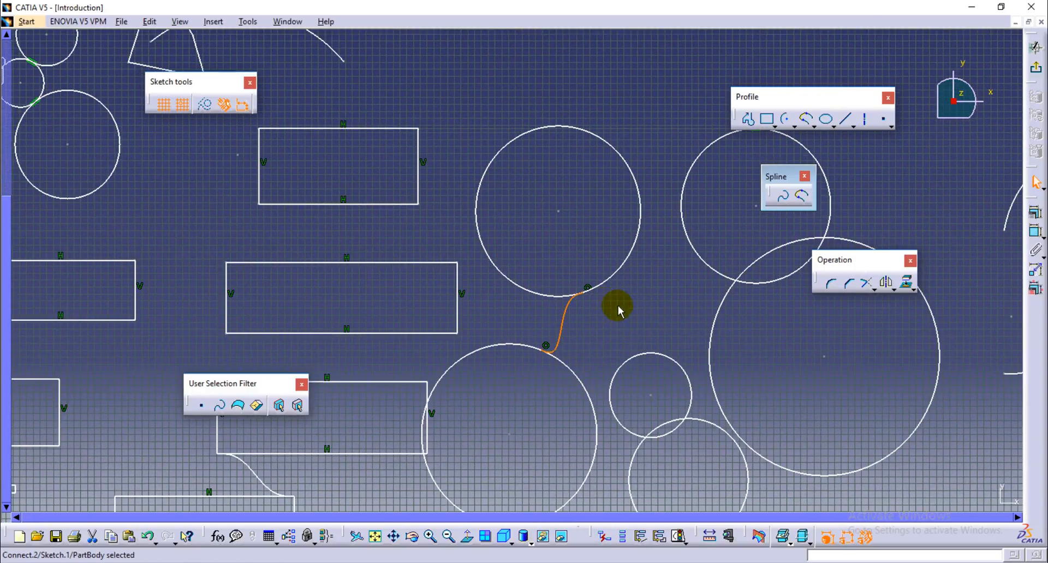
Connect the upper edge of the wide middle rectangle to the left side of the adjacent upper circle with a connecting curve.
left_click(801, 196)
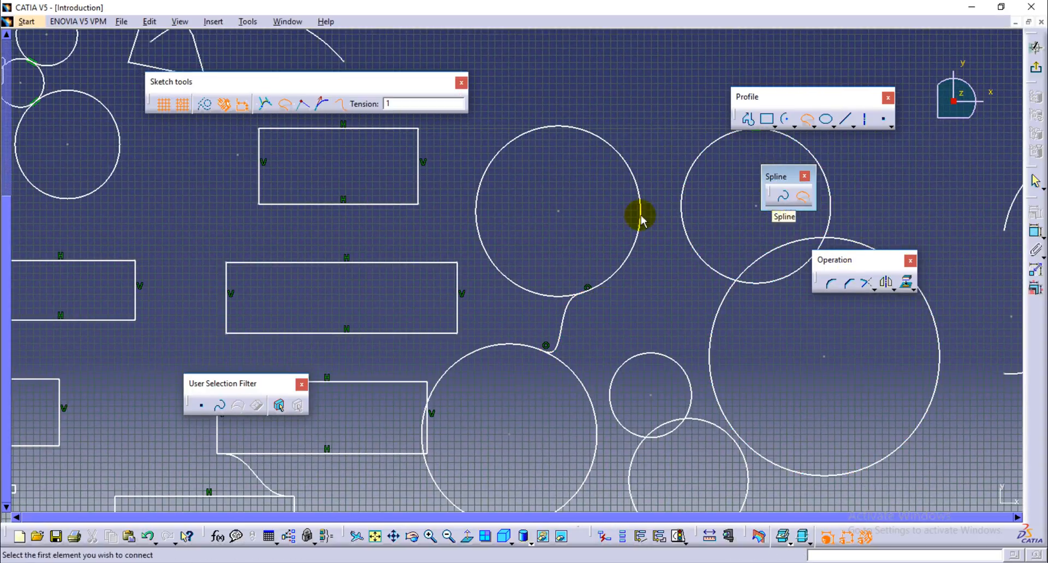
left_click(428, 264)
left_click(478, 232)
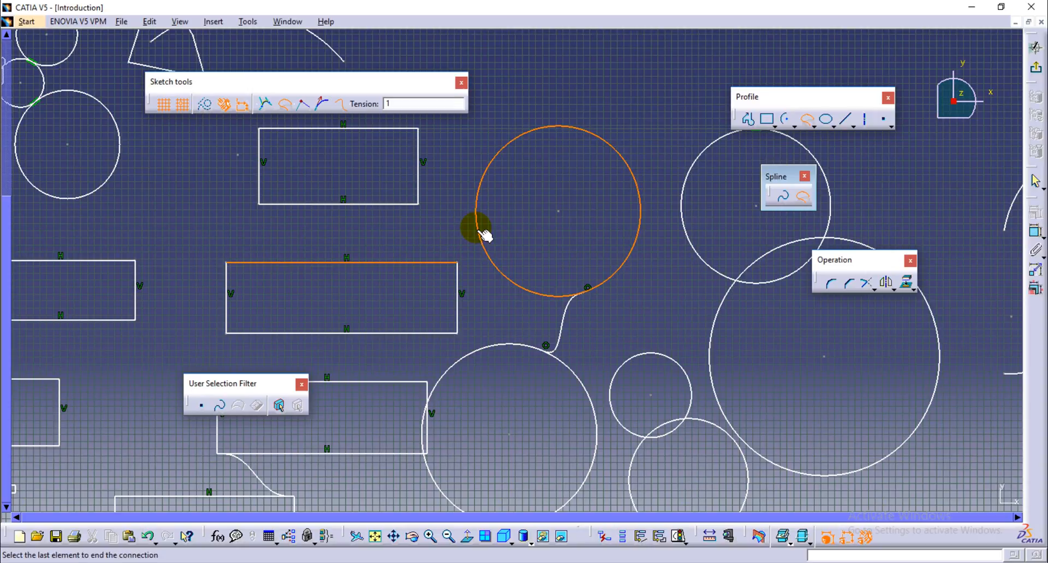
mouse_move(486, 239)
middle_mouse_down()
mouse_move(611, 277)
mouse_move(599, 297)
mouse_move(631, 140)
mouse_move(489, 249)
mouse_move(211, 210)
middle_mouse_up()
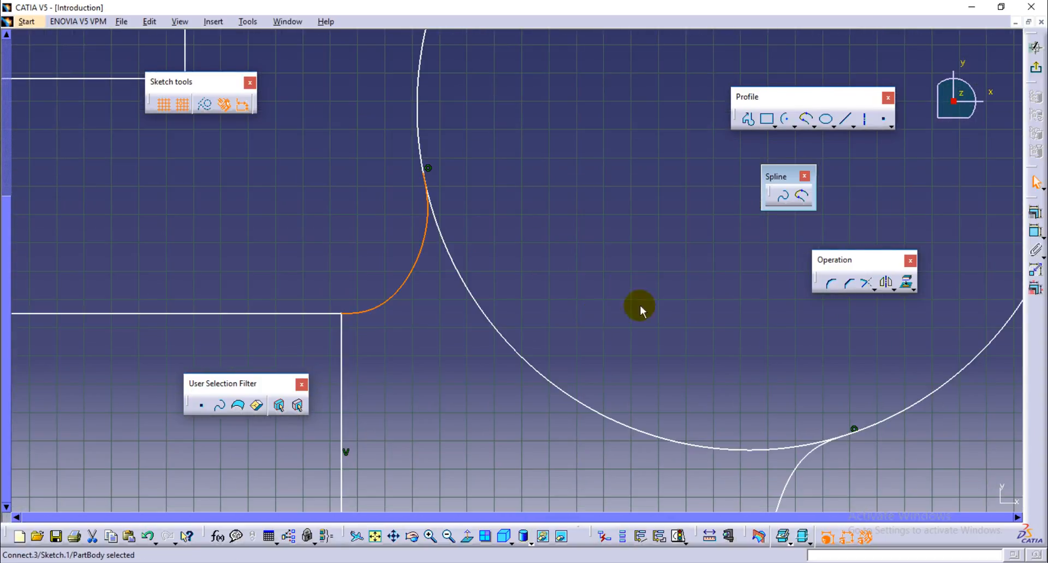
left_click(809, 199)
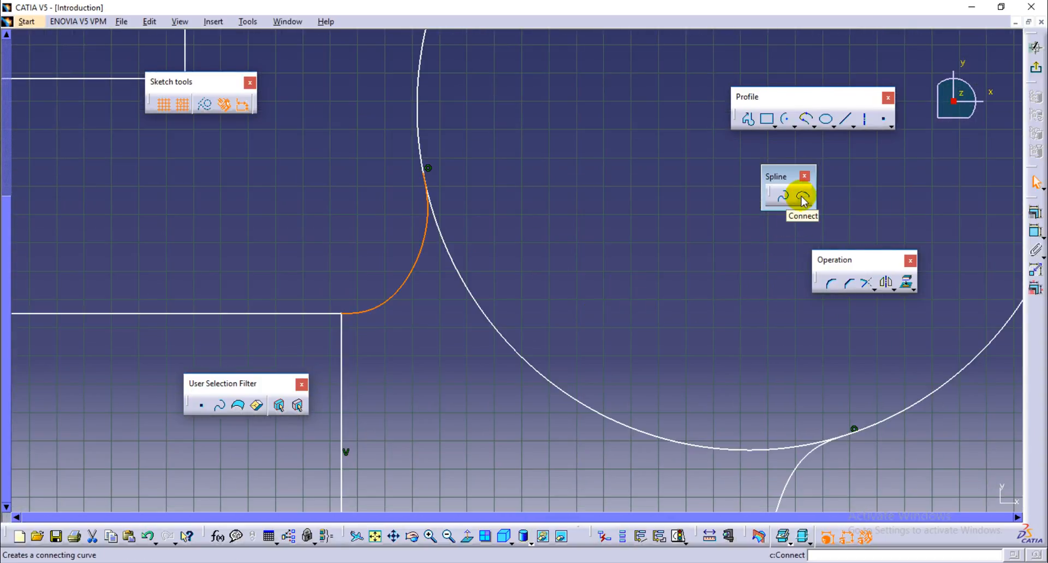
middle_click_drag(702, 317, 585, 297)
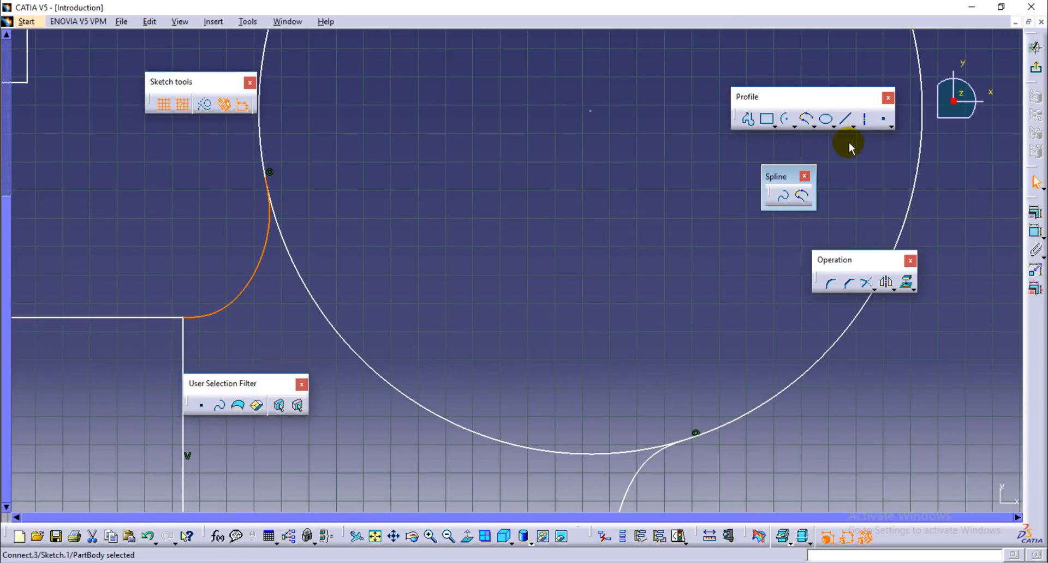
Draw a wide horizontal ellipse with a major radius of about 4260 mm in the empty area above the spline.
left_click(834, 127)
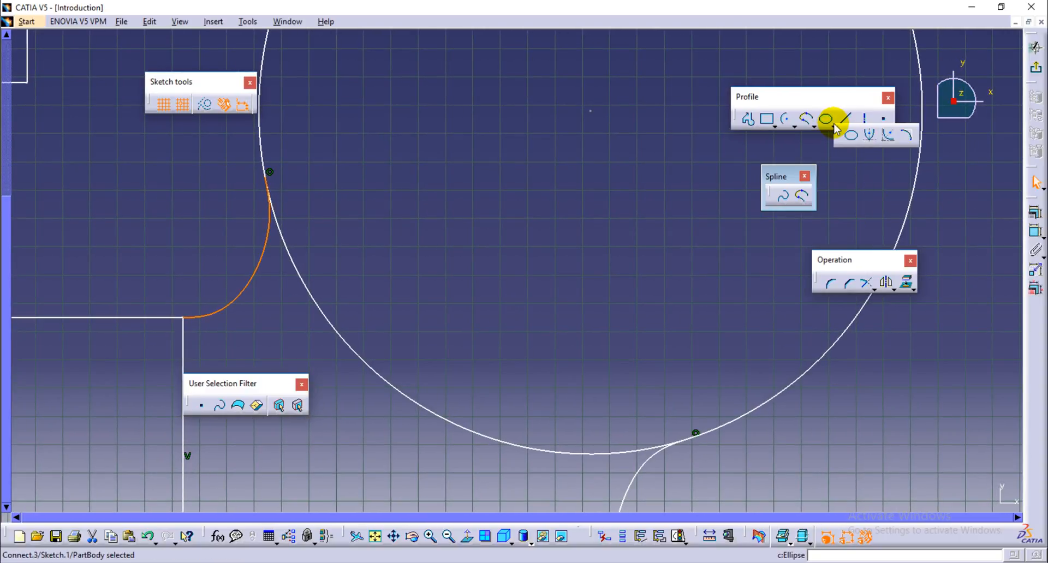
left_click(824, 122)
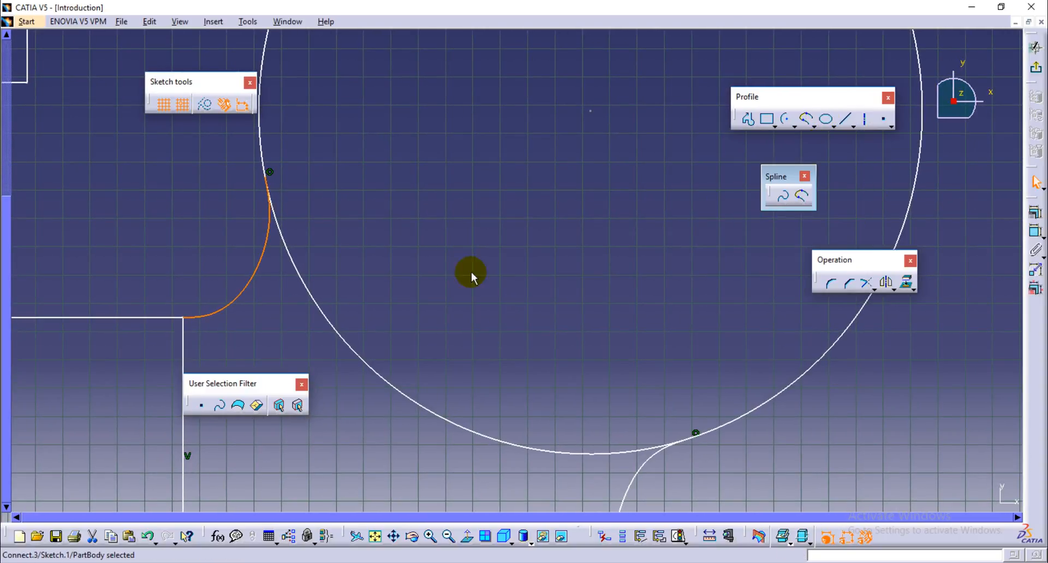
left_click(827, 122)
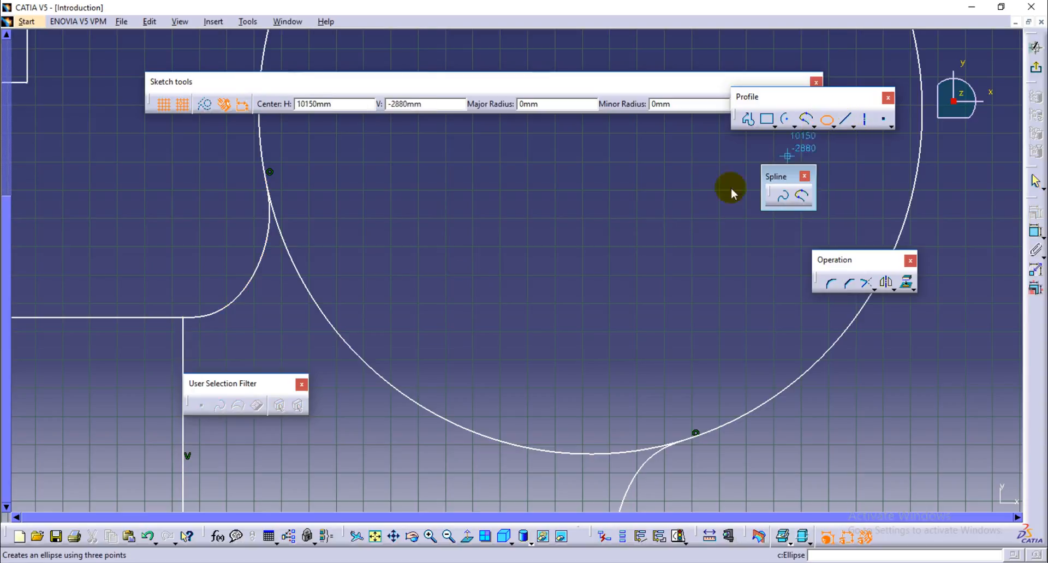
middle_click_drag(510, 424, 425, 562)
middle_click_drag(726, 416, 109, 390)
mouse_move(512, 344)
middle_mouse_down()
mouse_move(129, 467)
mouse_move(52, 449)
middle_mouse_up()
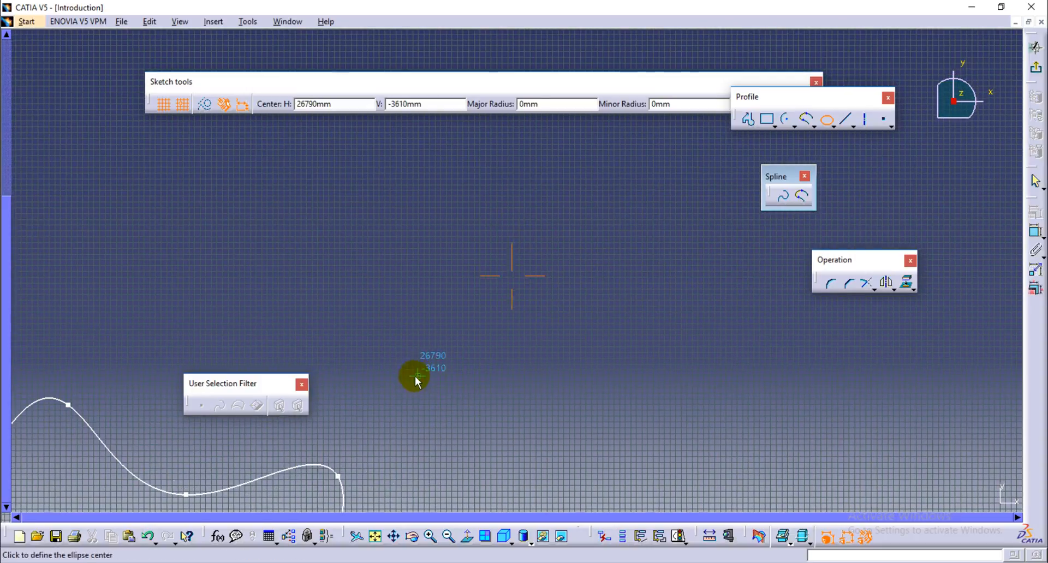
left_click(306, 314)
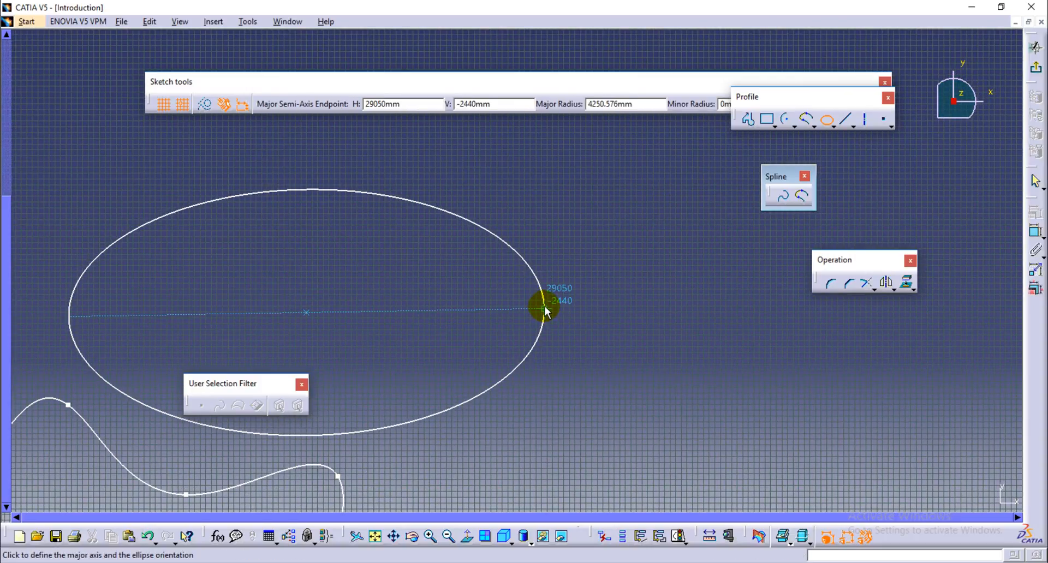
left_click(544, 308)
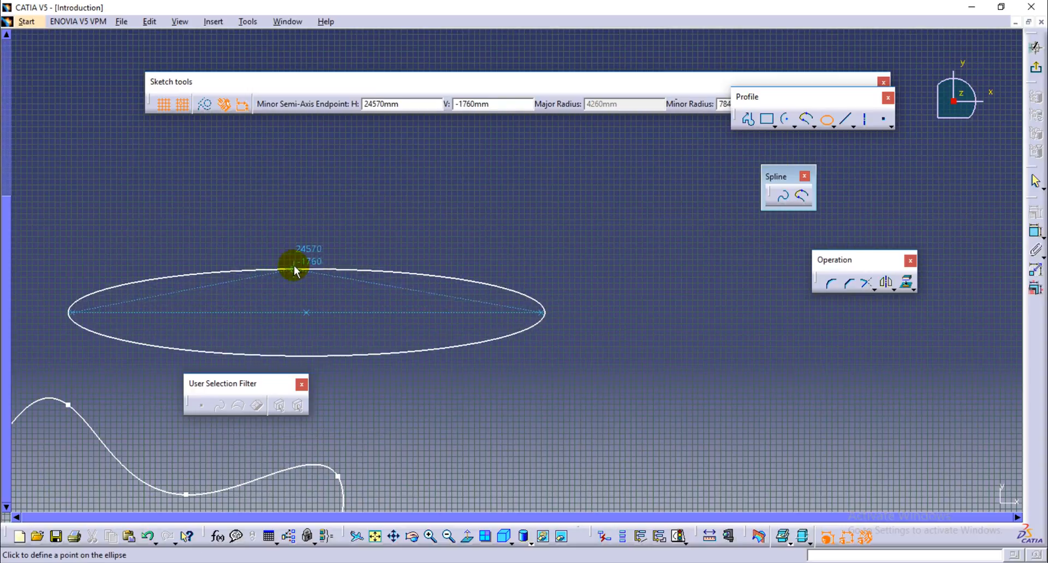
left_click(309, 251)
mouse_move(612, 439)
middle_mouse_down()
mouse_move(605, 377)
mouse_move(661, 359)
middle_mouse_up()
left_click(799, 243)
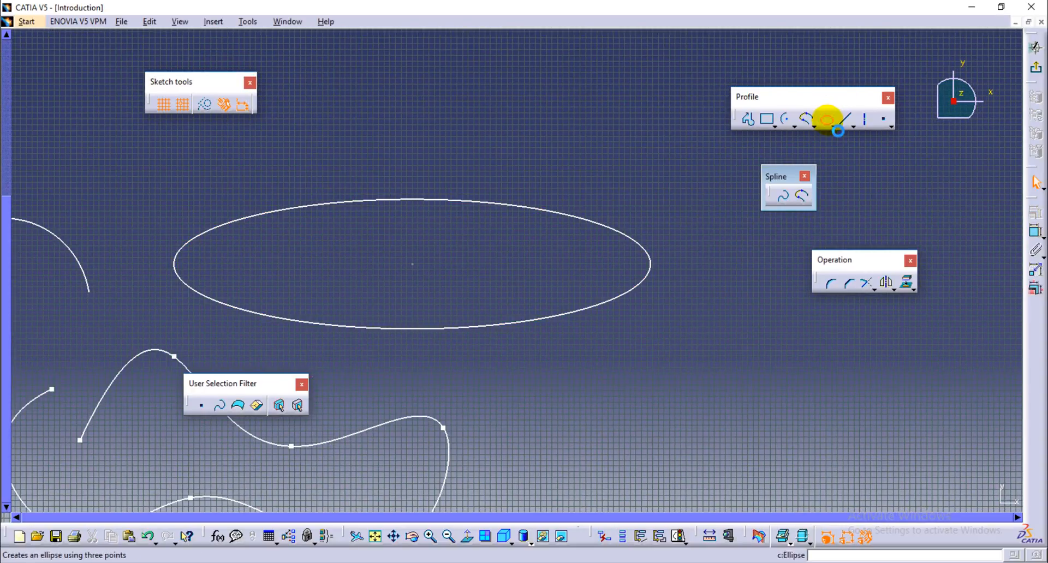
Draw a narrow vertical ellipse with a major radius of about 3300 mm beside the spline, below the horizontal ellipse's level.
left_click(827, 119)
middle_click_drag(710, 491, 462, 294)
left_click(465, 238)
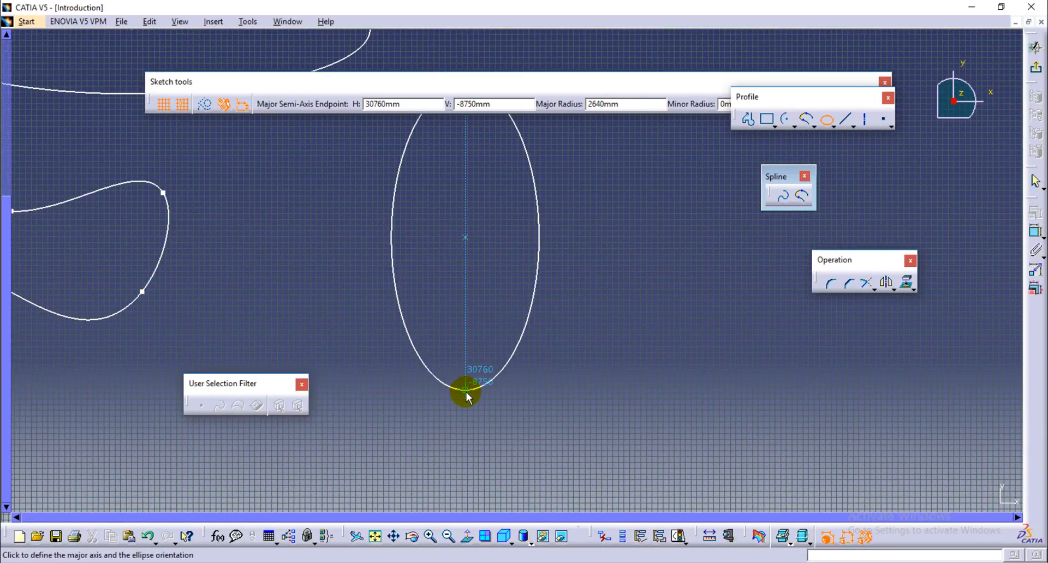
left_click(465, 428)
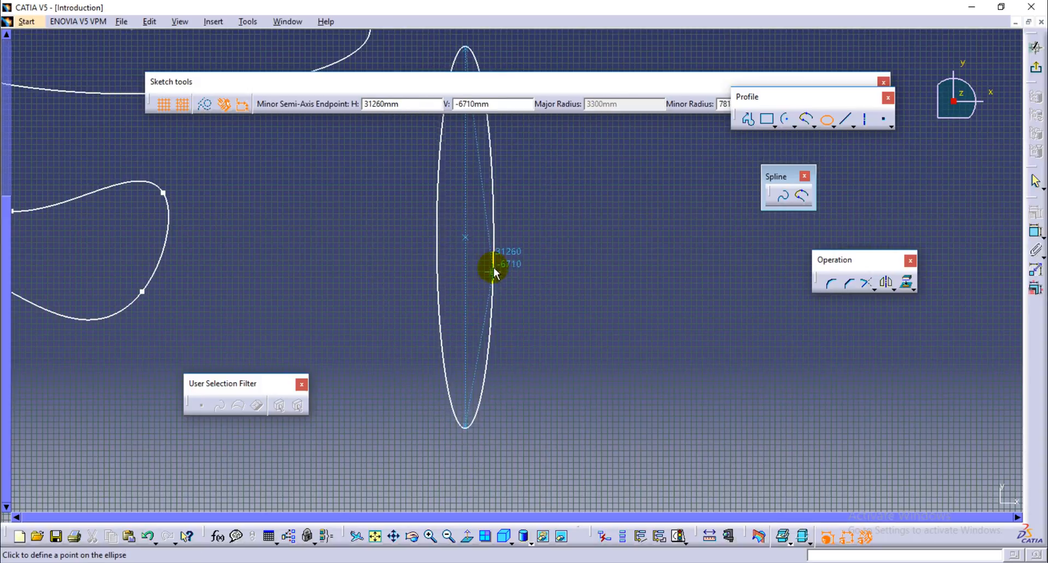
left_click(495, 249)
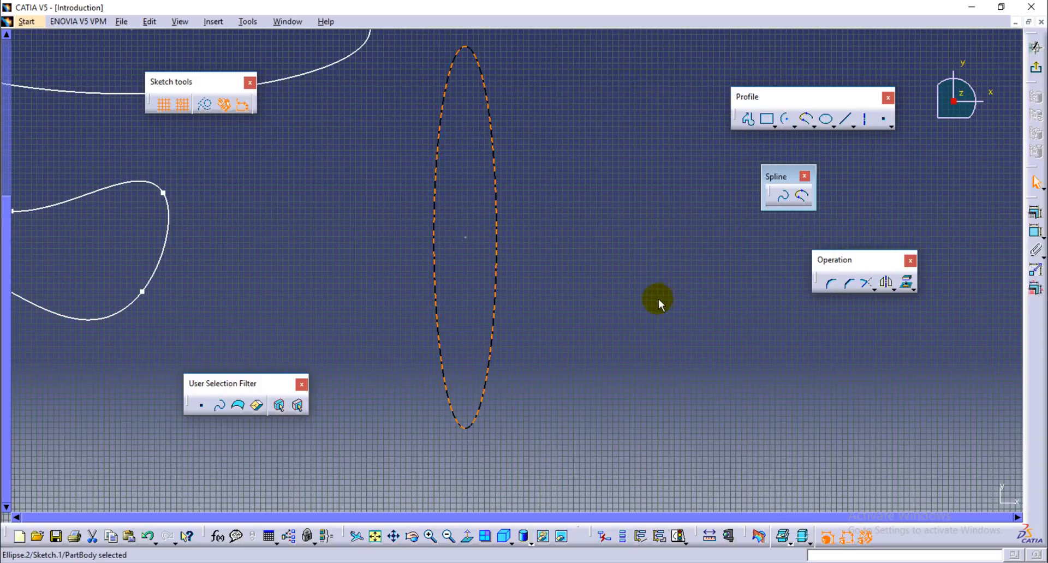
mouse_move(659, 301)
middle_mouse_down()
mouse_move(605, 358)
mouse_move(452, 421)
middle_mouse_up()
left_click(612, 358)
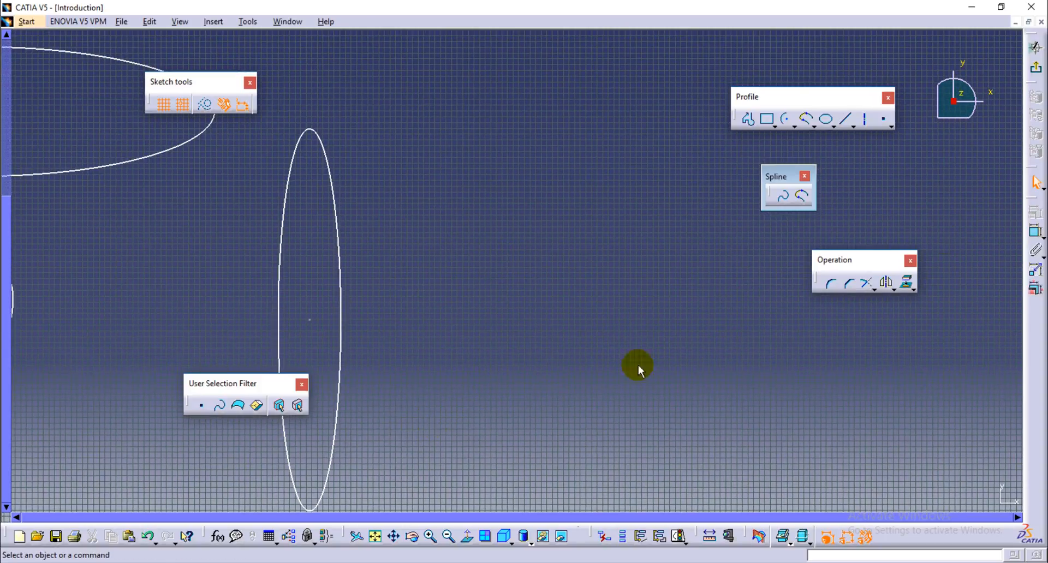
Close the Spline tools and place the Conic tools as a separate toolbar below the Profile tools.
left_click(804, 176)
left_click(834, 127)
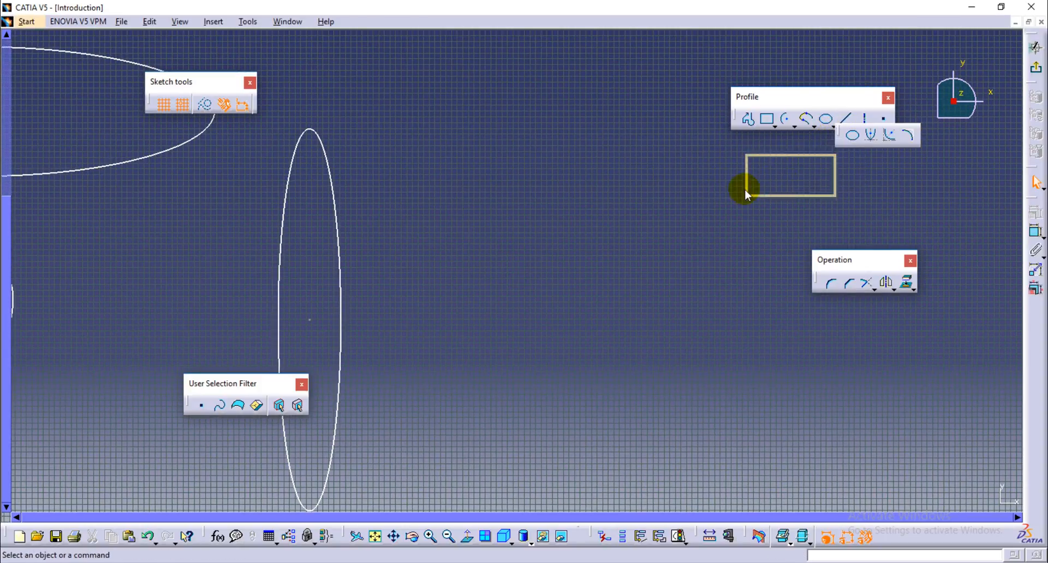
left_click_drag(745, 189, 746, 189)
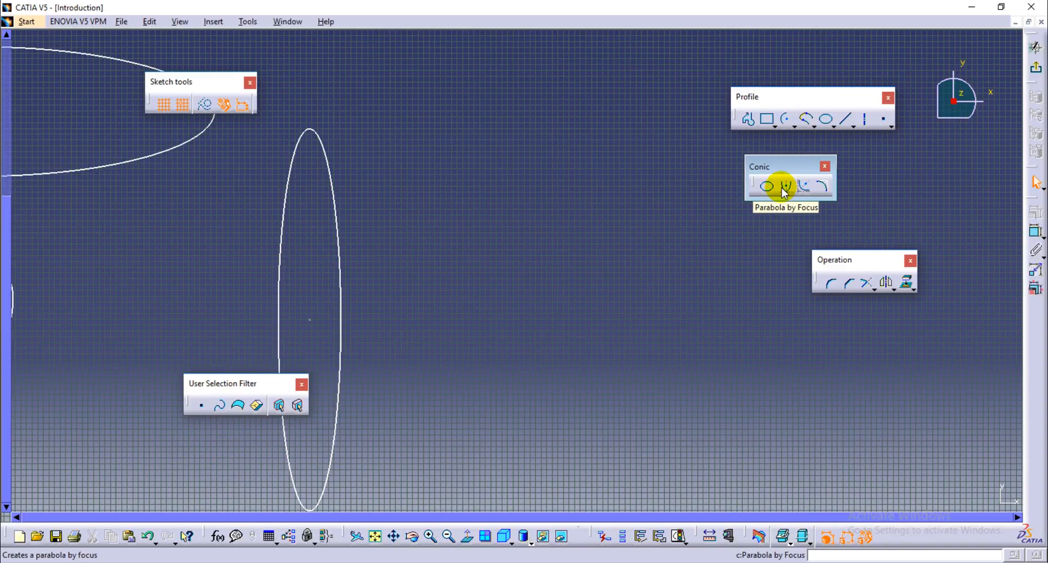
Draw an upward-opening parabola by focus beside the vertical ellipse, with its apex directly below the focus.
left_click(786, 188)
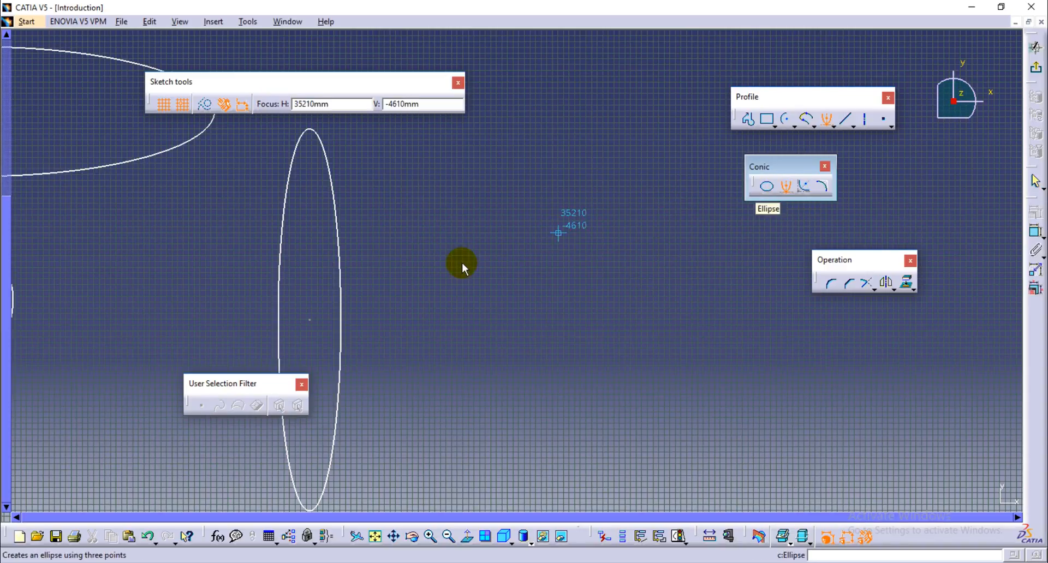
middle_click_drag(600, 336, 304, 297)
left_click(307, 297)
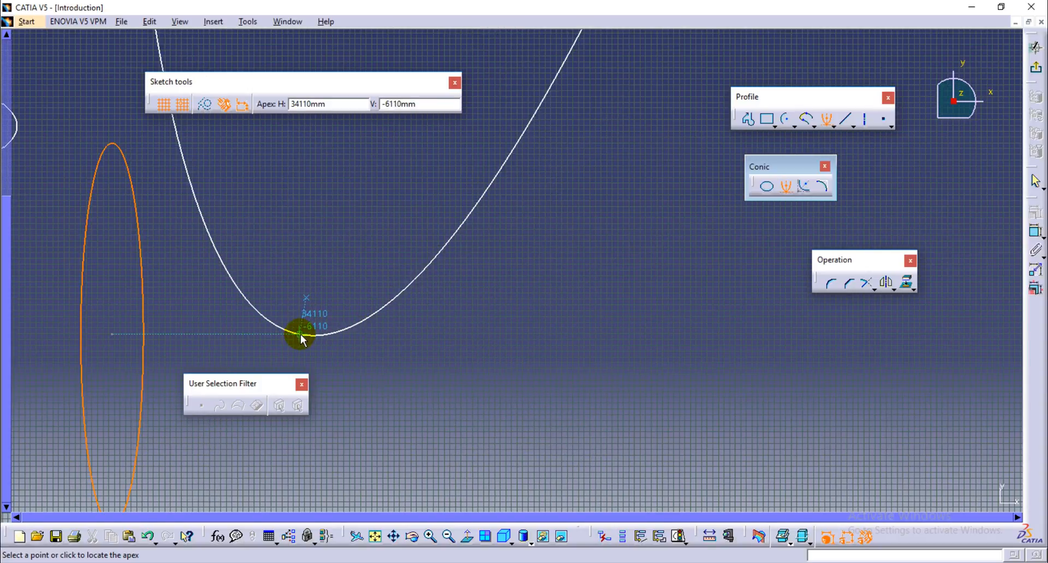
left_click(307, 334)
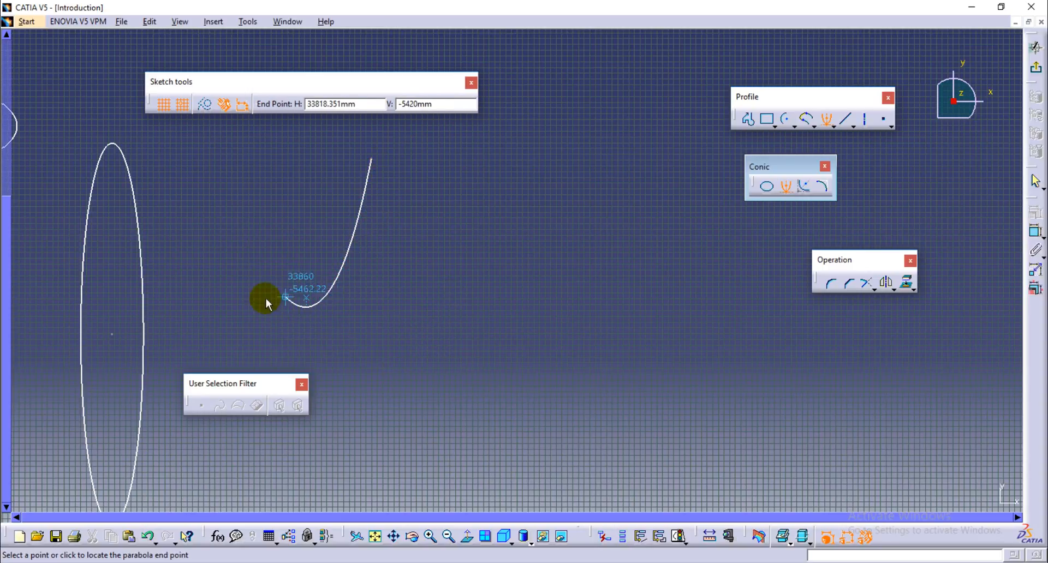
left_click(229, 205)
mouse_move(557, 326)
middle_mouse_down()
mouse_move(577, 356)
mouse_move(591, 313)
mouse_move(526, 425)
mouse_move(498, 341)
mouse_move(474, 330)
mouse_move(528, 346)
mouse_move(550, 297)
mouse_move(627, 289)
middle_mouse_up()
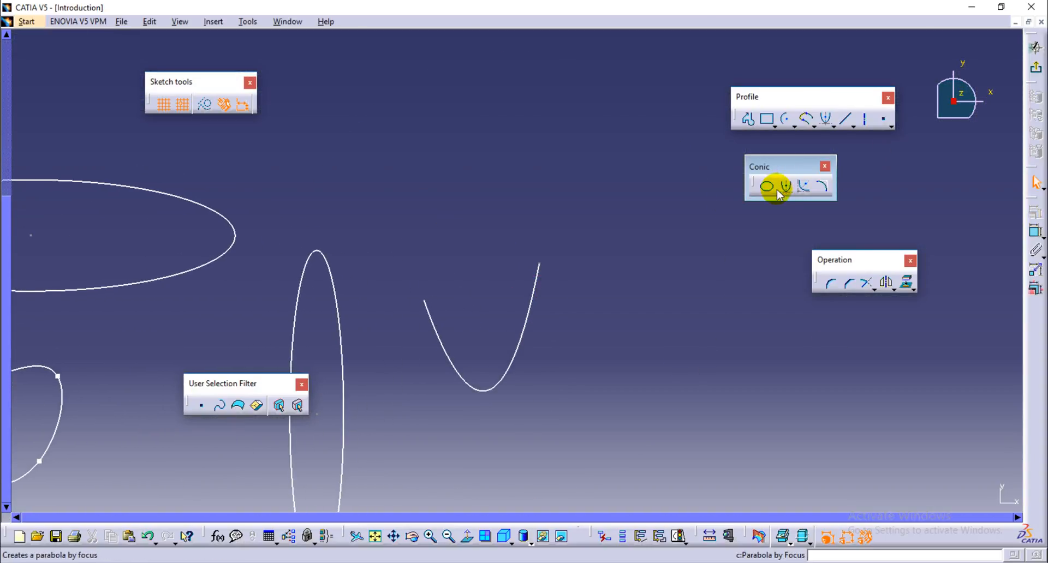
Draw a short upward-opening hyperbola by focus beside the parabola, with an eccentricity of about 1.06 and its center below the focus.
left_click(805, 188)
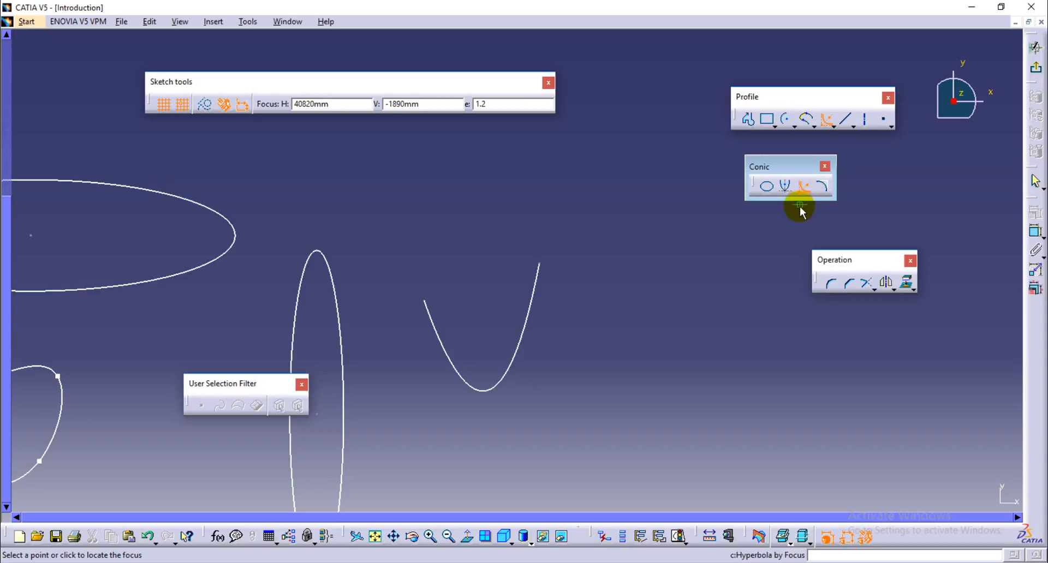
middle_click_drag(704, 325, 554, 289)
left_click(474, 318)
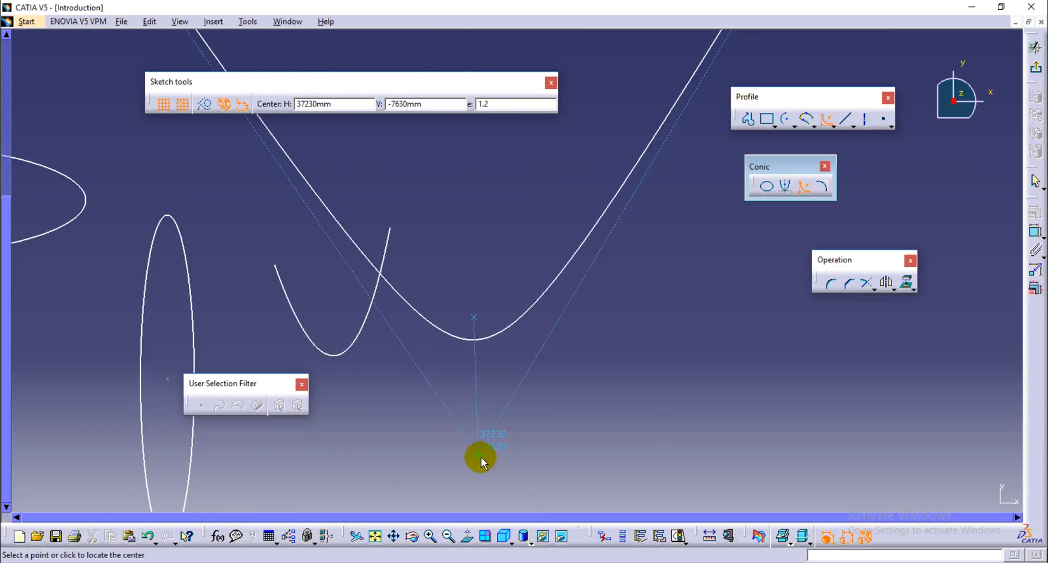
left_click(480, 457)
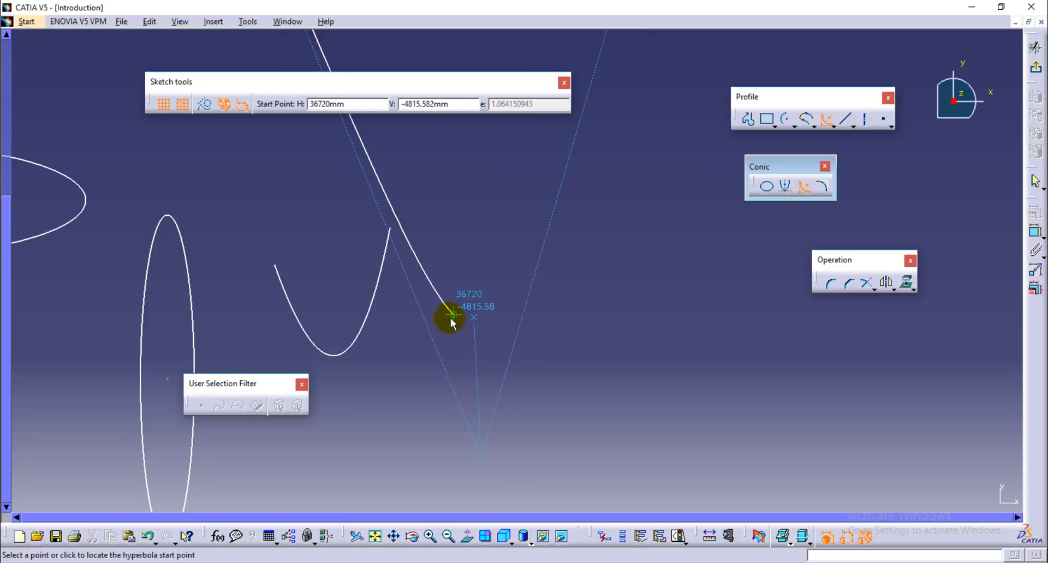
left_click(503, 291)
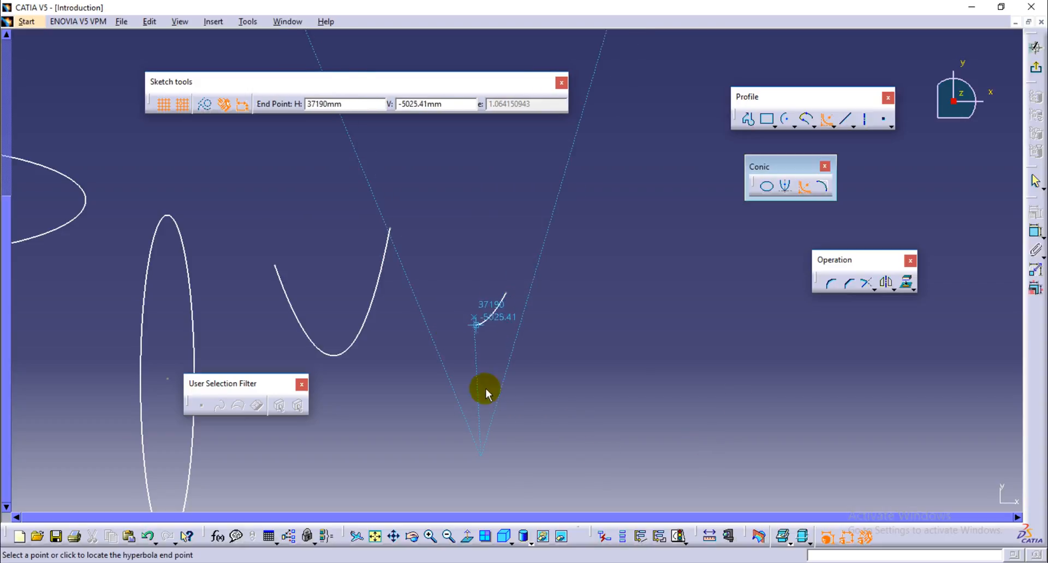
left_click(449, 362)
mouse_move(527, 386)
middle_mouse_down()
mouse_move(545, 398)
mouse_move(498, 374)
middle_mouse_up()
Draw a conic curve beside the hyperbola with a horizontal start tangent, a steep end tangent and a parameter of about 0.78, closing the Conic tools.
left_click(373, 537)
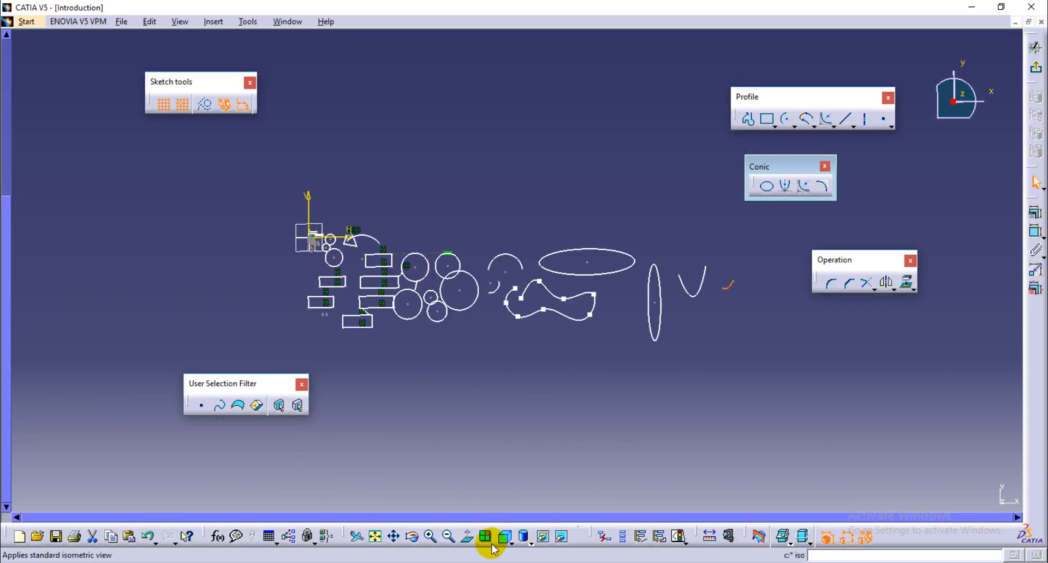
left_click(467, 538)
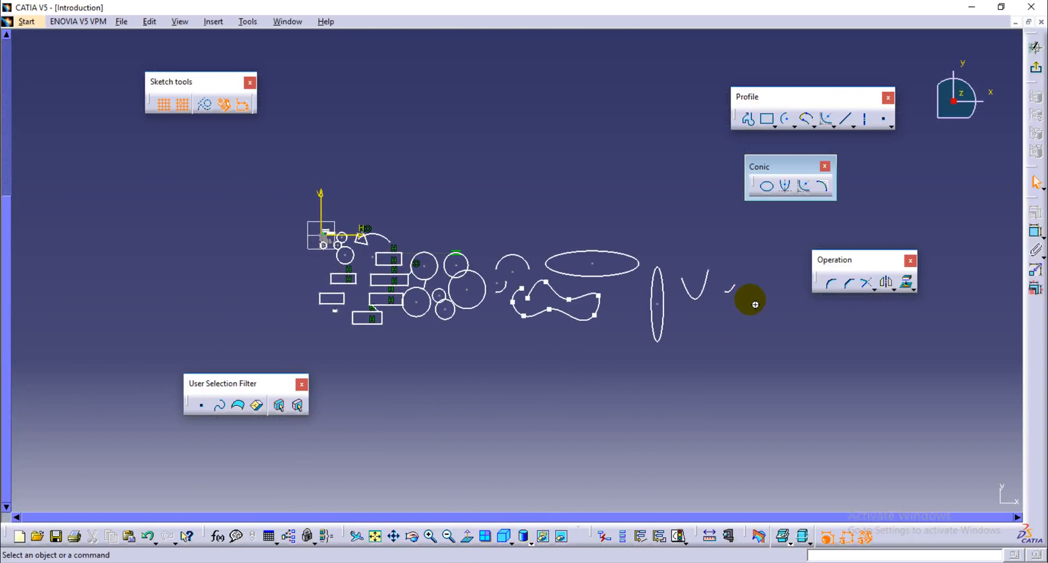
mouse_move(760, 311)
middle_mouse_down()
mouse_move(694, 395)
mouse_move(753, 227)
mouse_move(695, 390)
mouse_move(347, 415)
middle_mouse_up()
middle_click_drag(726, 327, 750, 260)
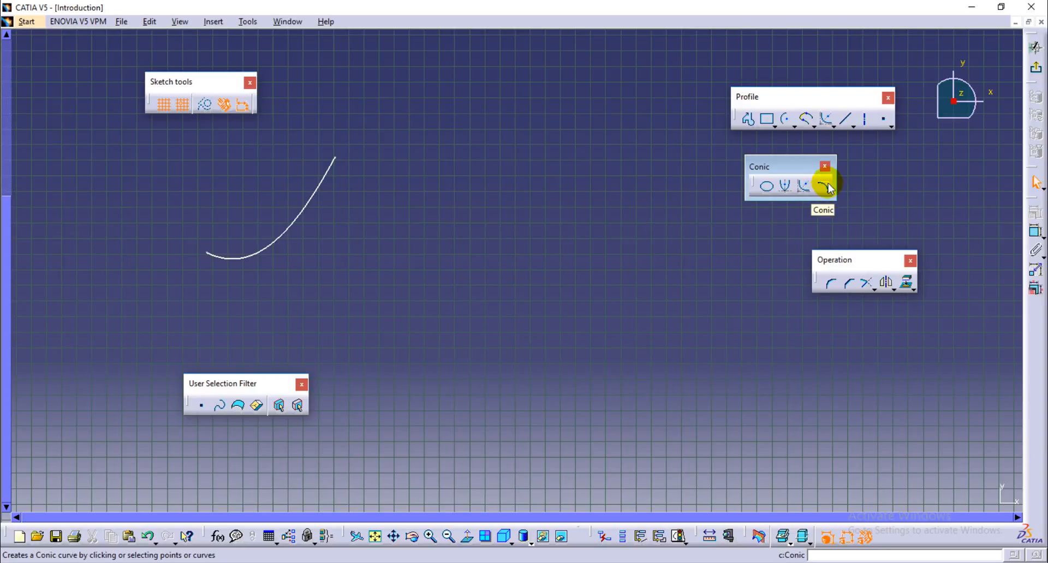
left_click(826, 185)
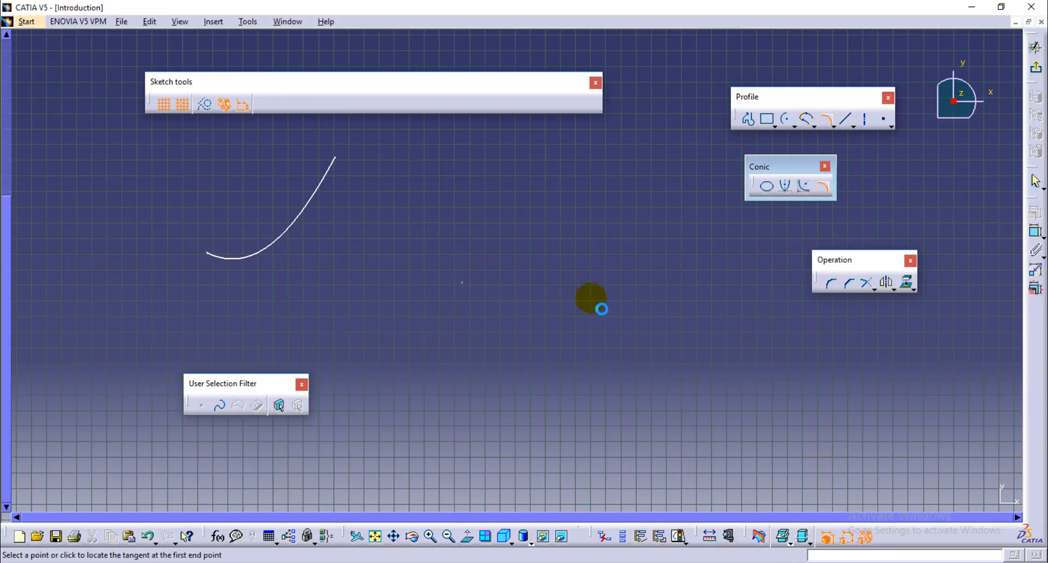
left_click(637, 283)
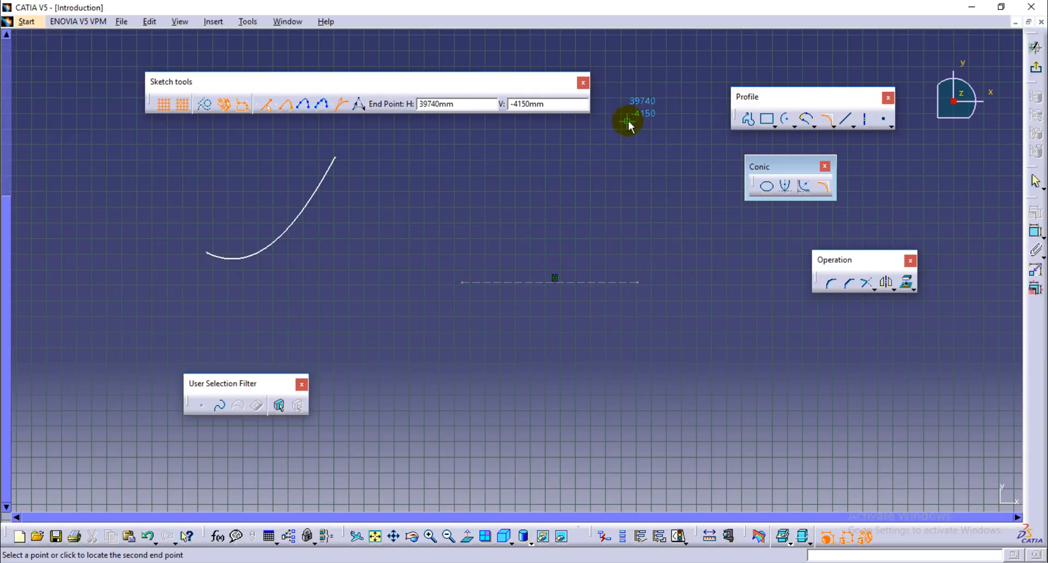
left_click(622, 266)
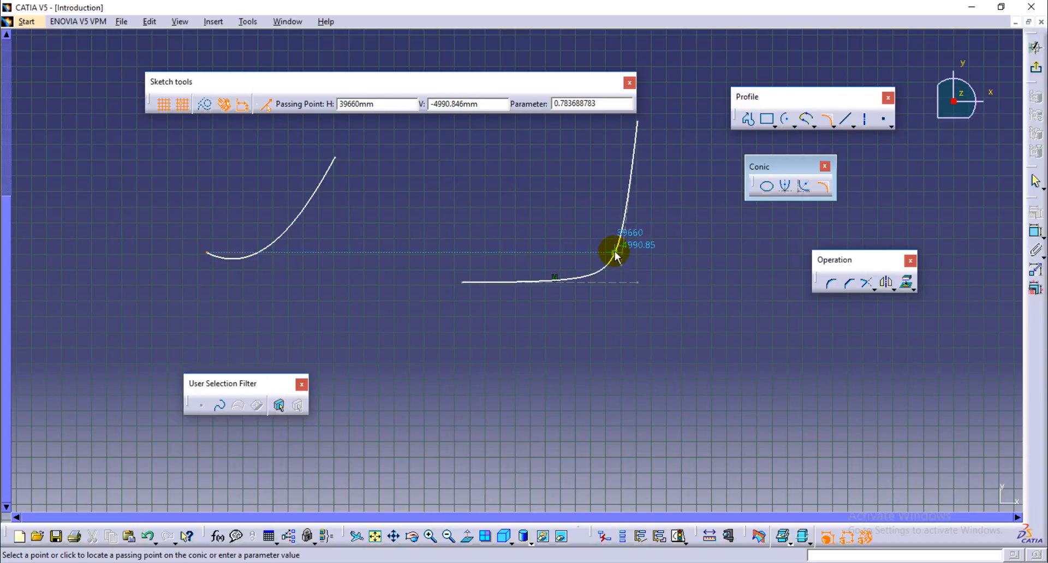
left_click(614, 251)
mouse_move(695, 385)
middle_mouse_down()
mouse_move(562, 404)
mouse_move(643, 397)
middle_mouse_up()
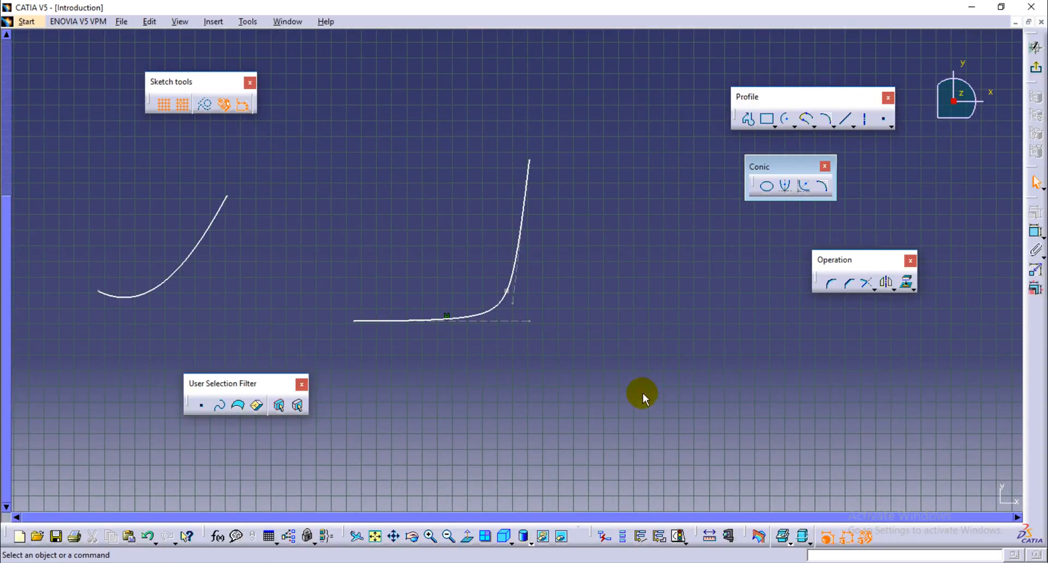
left_click(824, 167)
left_click(832, 128)
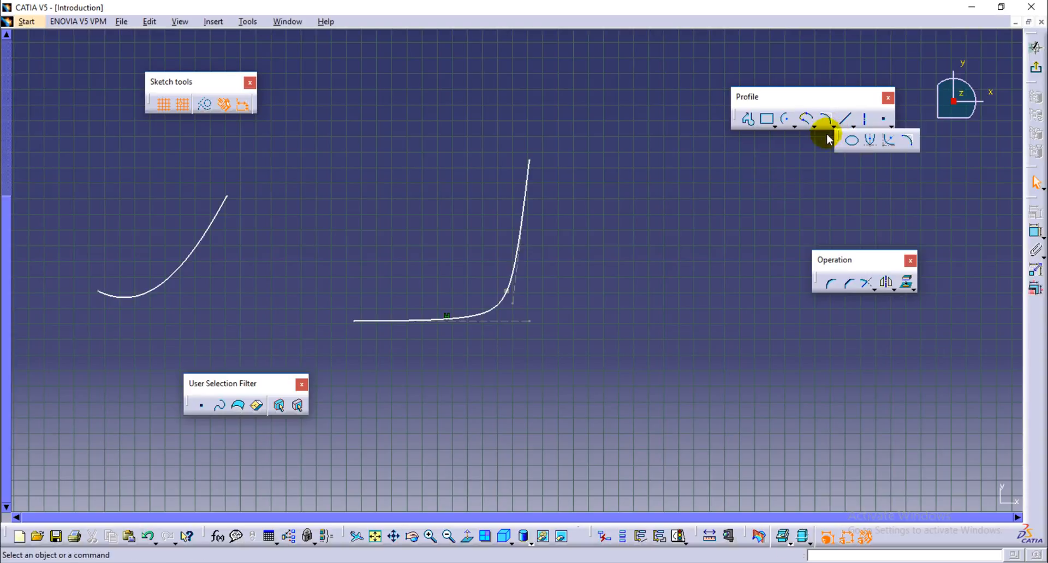
left_click(851, 140)
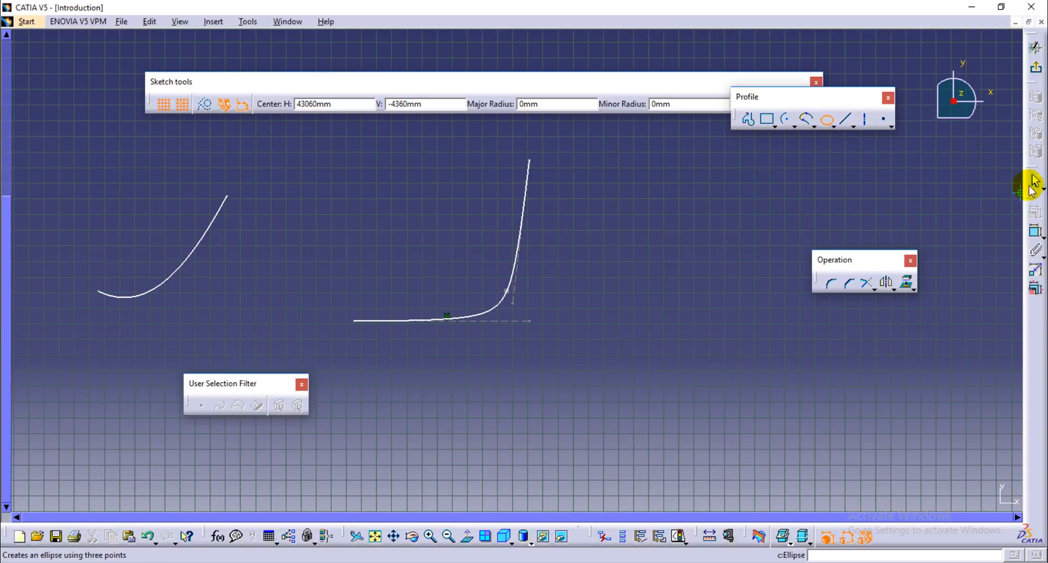
left_click(1035, 182)
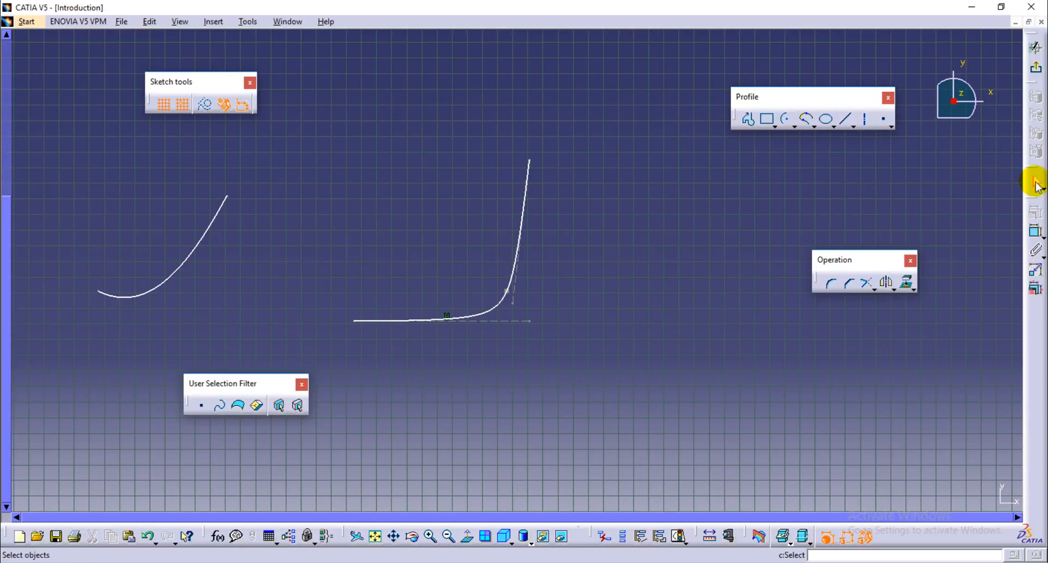
Draw a slanted line in the empty area beside the conic curve, starting high and ending lower toward the curve's side.
left_click(853, 125)
left_click(846, 119)
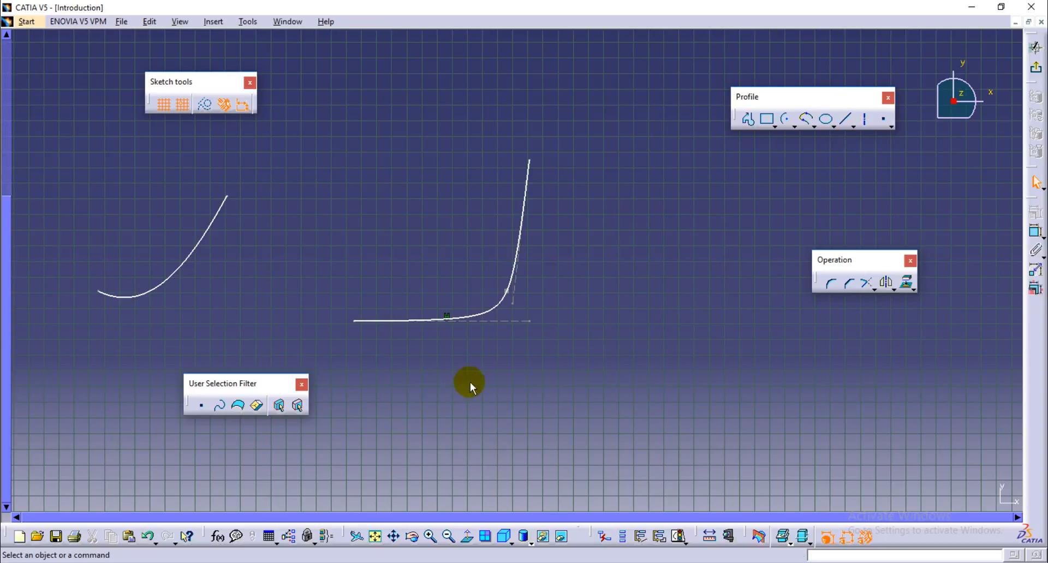
mouse_move(479, 288)
middle_mouse_down()
mouse_move(314, 266)
mouse_move(135, 193)
middle_mouse_up()
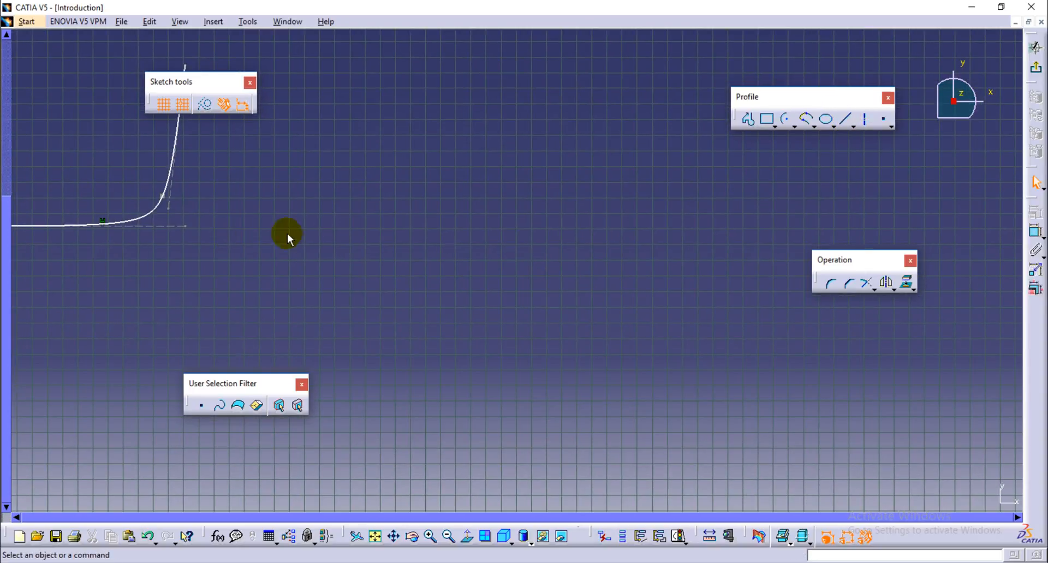
left_click(851, 123)
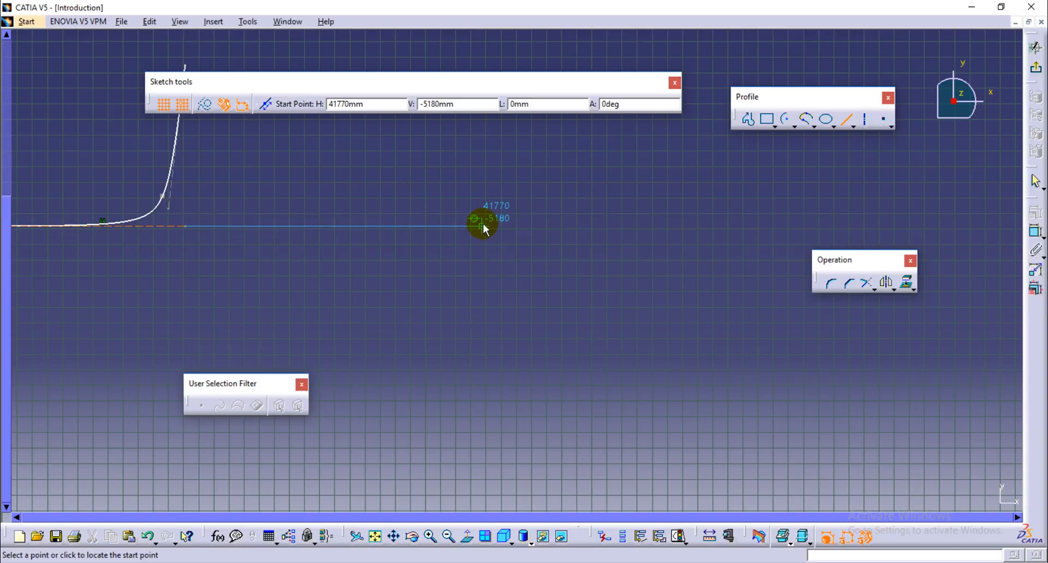
left_click(617, 148)
left_click(402, 418)
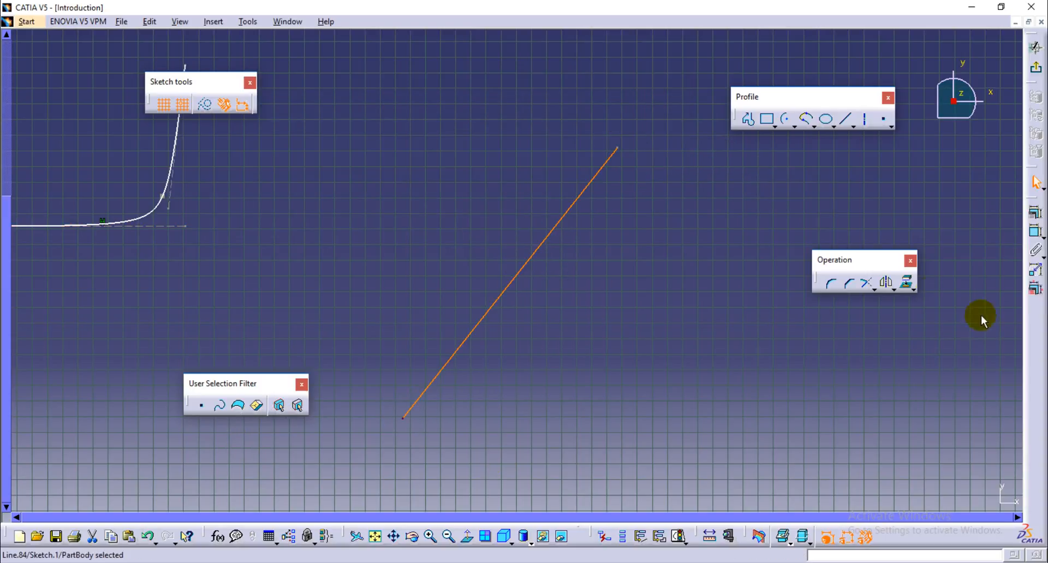
Draw four shorter slanted lines around the long slanted line, two on each side, with the second steep line parallel to the first.
left_click(846, 119)
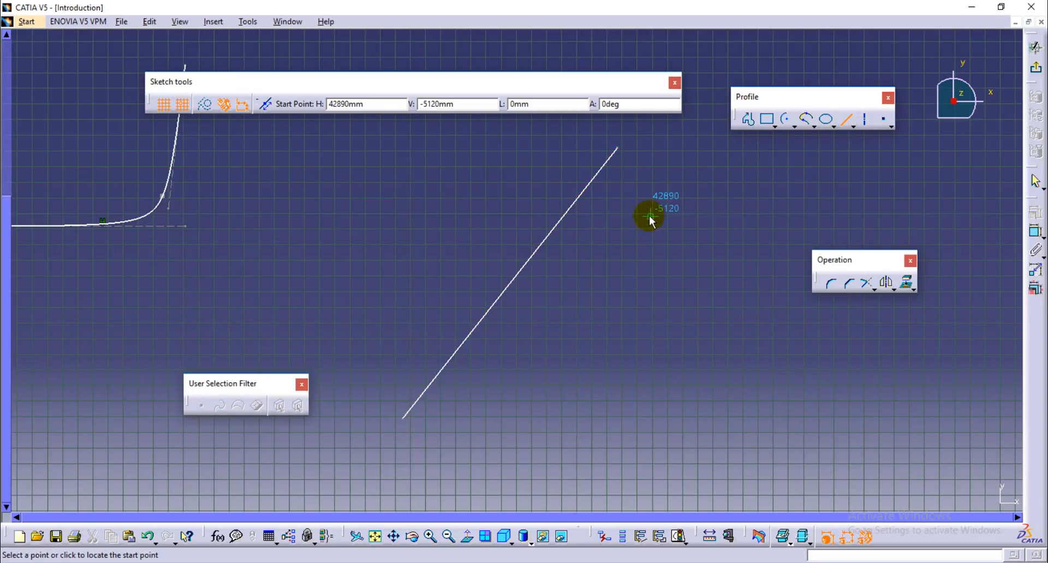
left_click(717, 200)
left_click(637, 358)
left_click(455, 187)
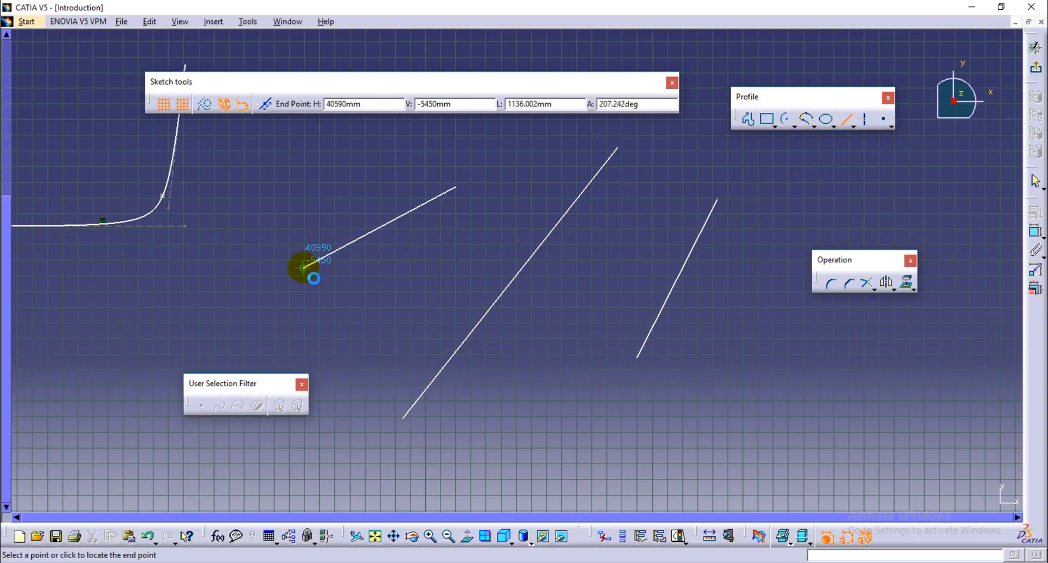
left_click(302, 268)
left_click(617, 264)
left_click(550, 397)
left_click(489, 221)
left_click(375, 293)
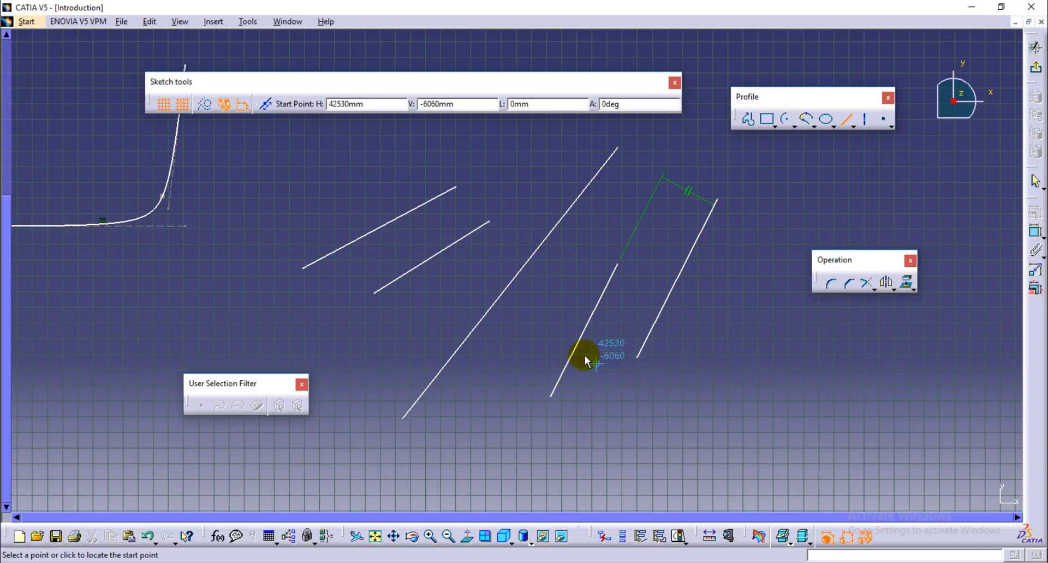
Draw a short line crossing the long slanted line's lower part, plus a long descending line and a steep line intersecting it beneath the conic.
middle_click_drag(465, 316, 443, 227)
left_click(443, 227)
left_click(506, 267)
middle_click_drag(503, 357, 646, 287)
left_click(597, 384)
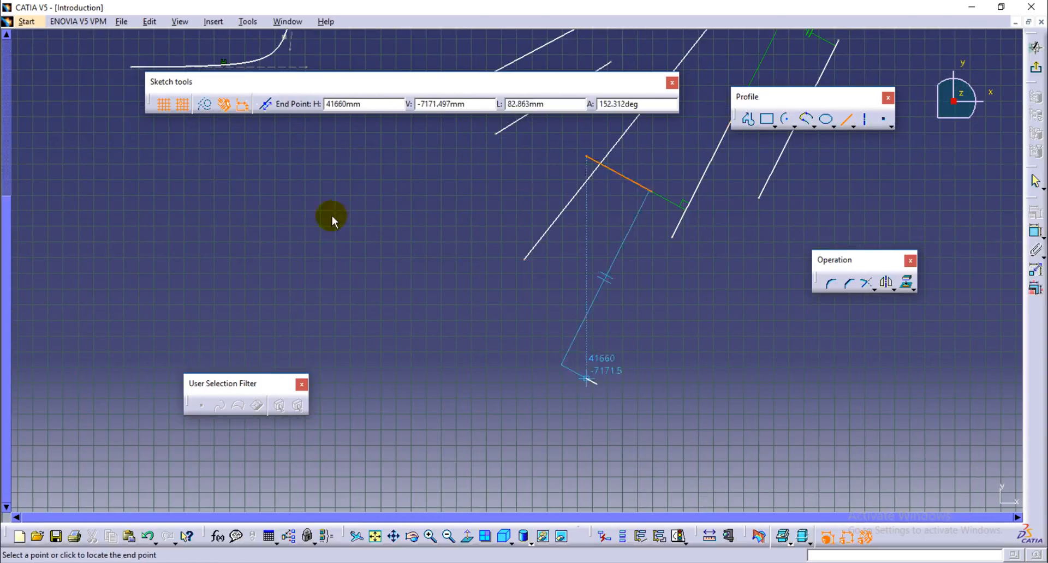
left_click(149, 157)
middle_click_drag(464, 264, 725, 258)
left_click(619, 167)
left_click(457, 435)
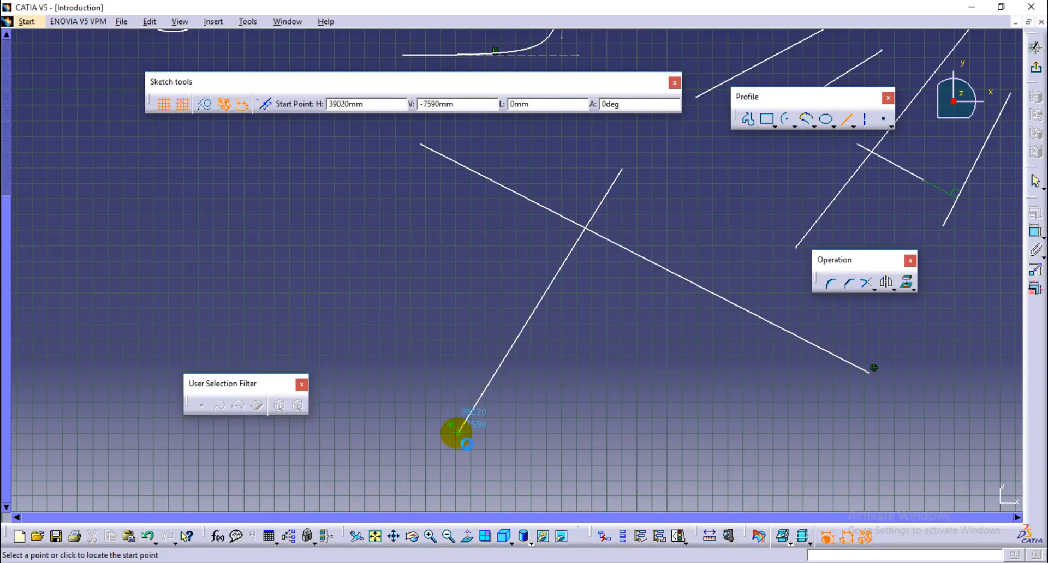
middle_click_drag(667, 349, 534, 389)
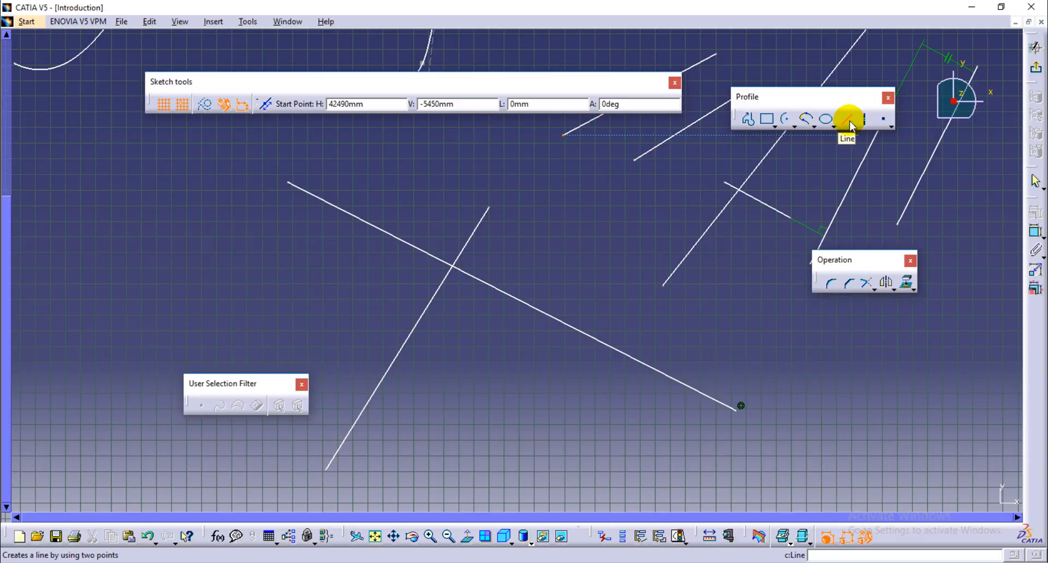
left_click(1035, 181)
Detach the Line tool variants into their own floating group below the Profile tools.
left_click(842, 125)
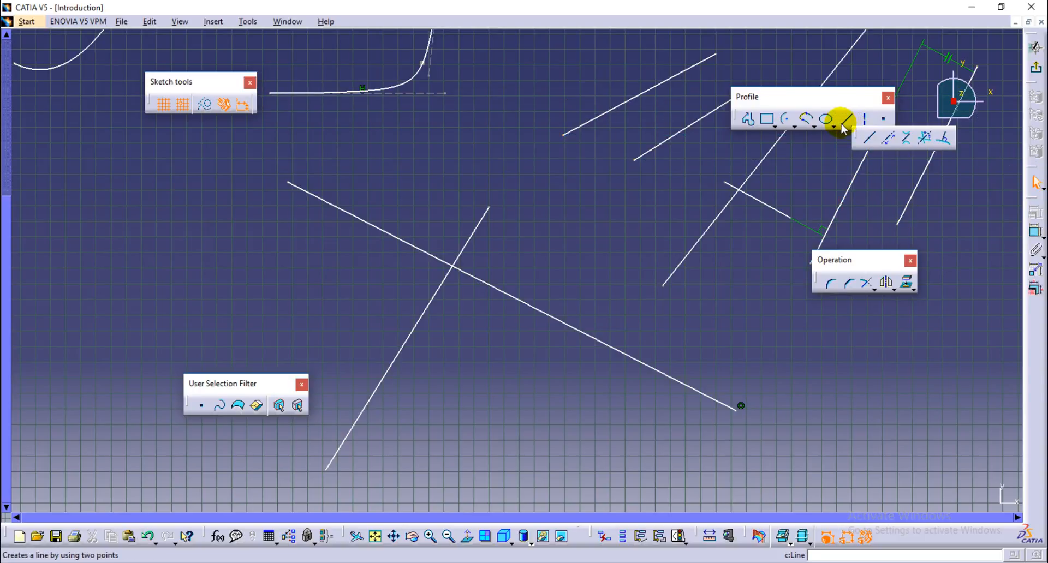
left_click(906, 242)
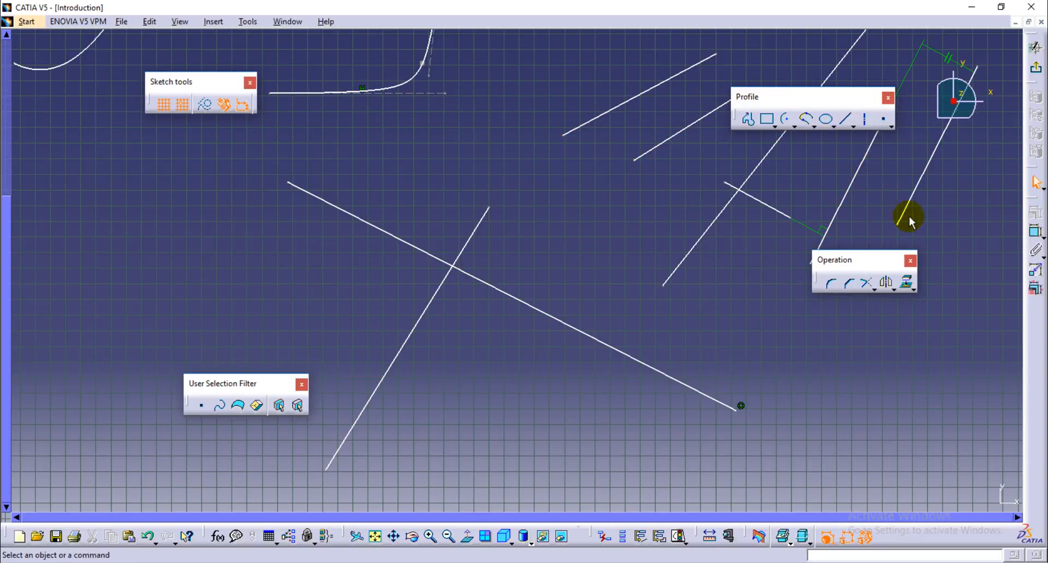
left_click(852, 127)
left_click_drag(855, 139, 881, 221)
left_click_drag(885, 182, 886, 183)
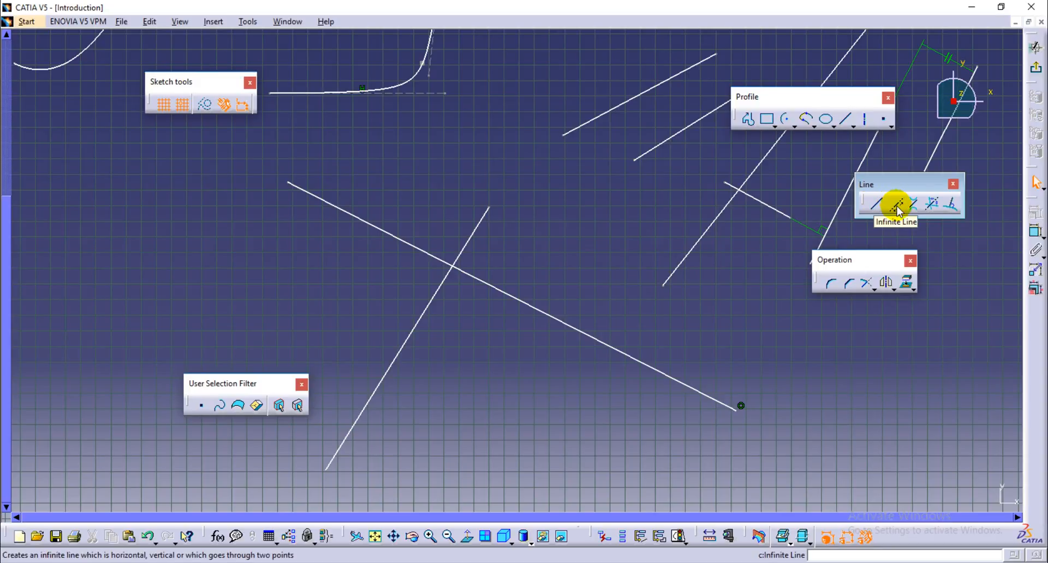
Draw two horizontal infinite lines beside the crossing lines, the second one slightly above the first.
left_click(897, 207)
middle_click_drag(276, 300, 663, 210)
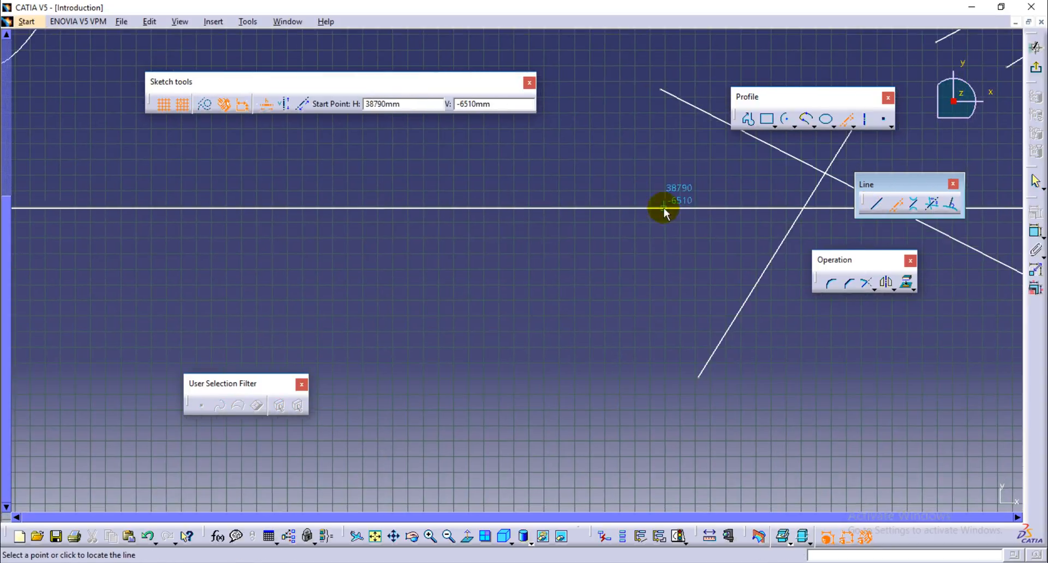
left_click(449, 333)
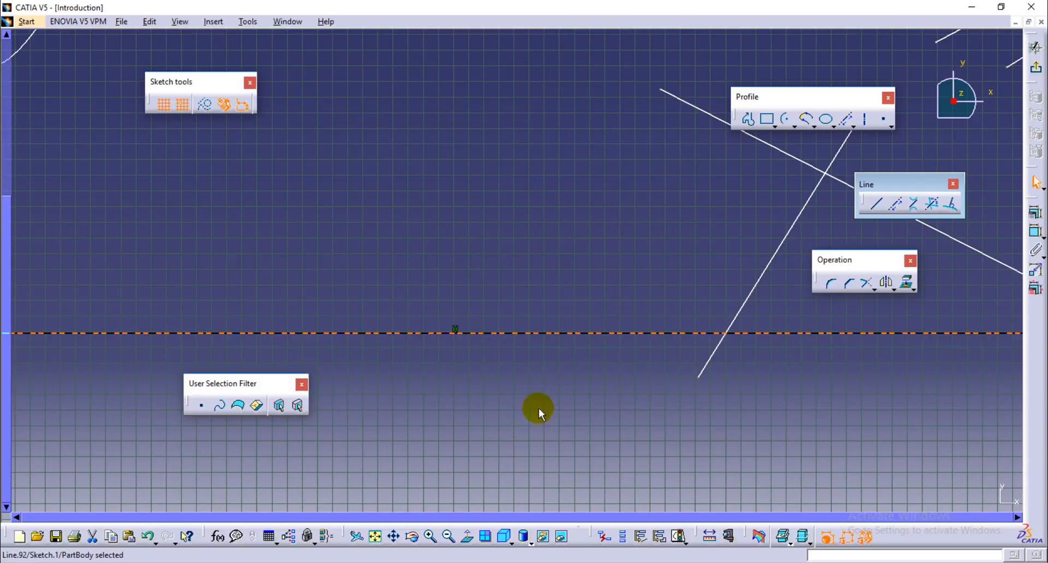
left_click(895, 204)
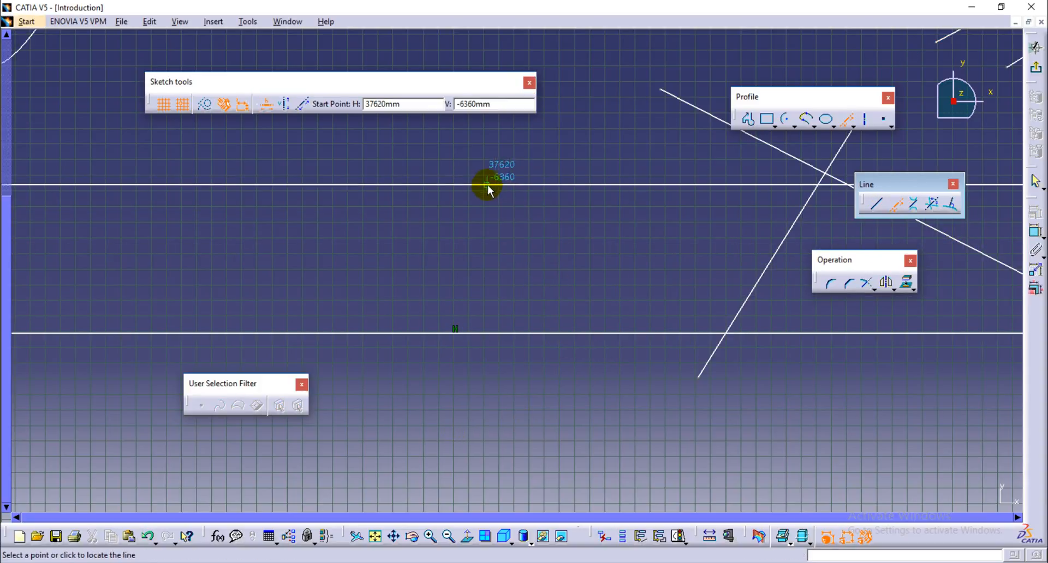
left_click(482, 253)
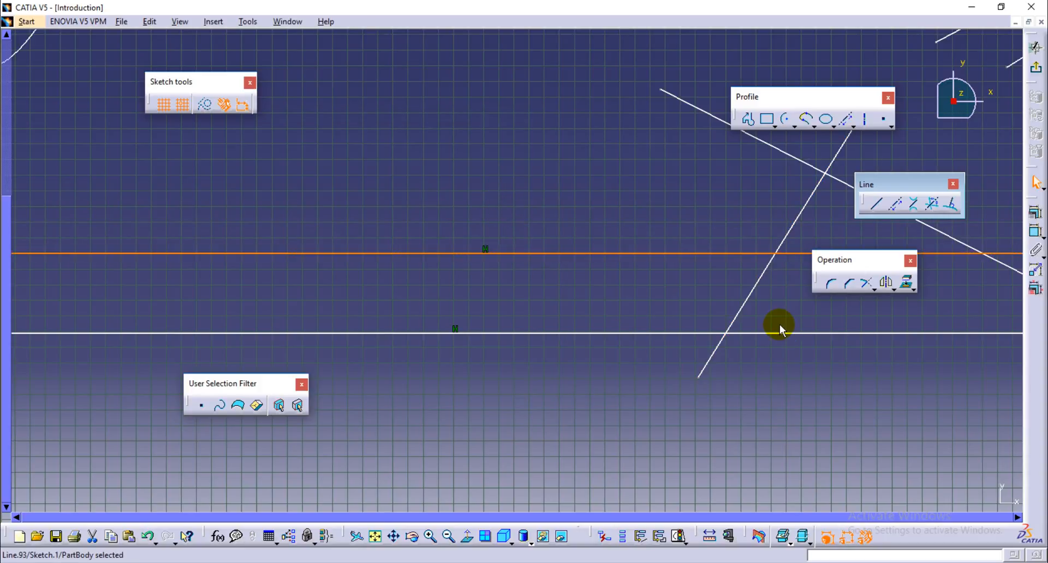
left_click(725, 299)
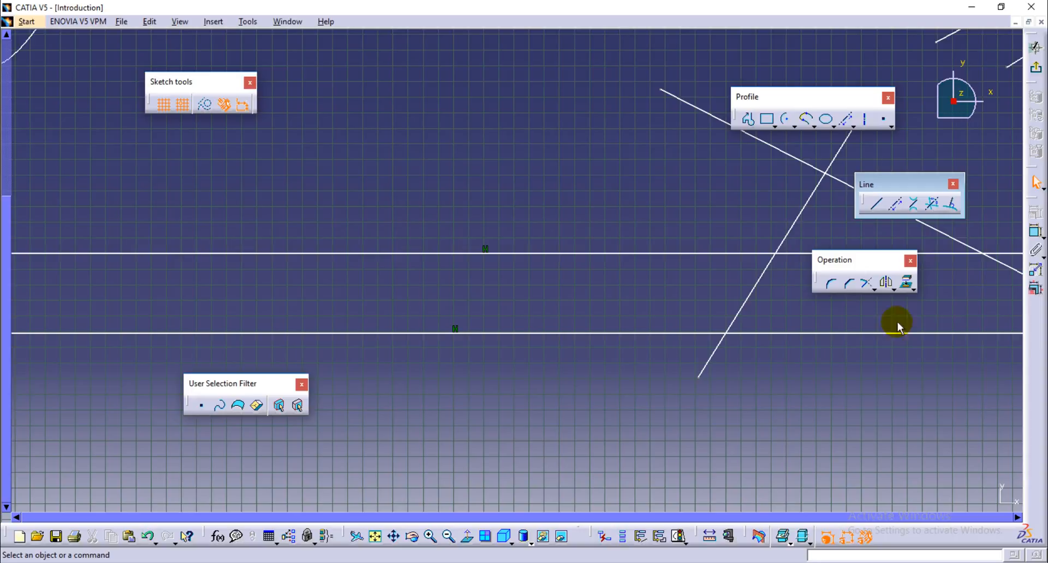
Draw a bi-tangent line from the lower edge of the horizontal ellipse to the top of the vertical ellipse.
left_click(912, 206)
mouse_move(568, 336)
middle_mouse_down()
mouse_move(602, 299)
mouse_move(550, 467)
middle_mouse_up()
mouse_move(420, 278)
middle_mouse_down()
mouse_move(712, 307)
mouse_move(690, 330)
mouse_move(650, 255)
middle_mouse_up()
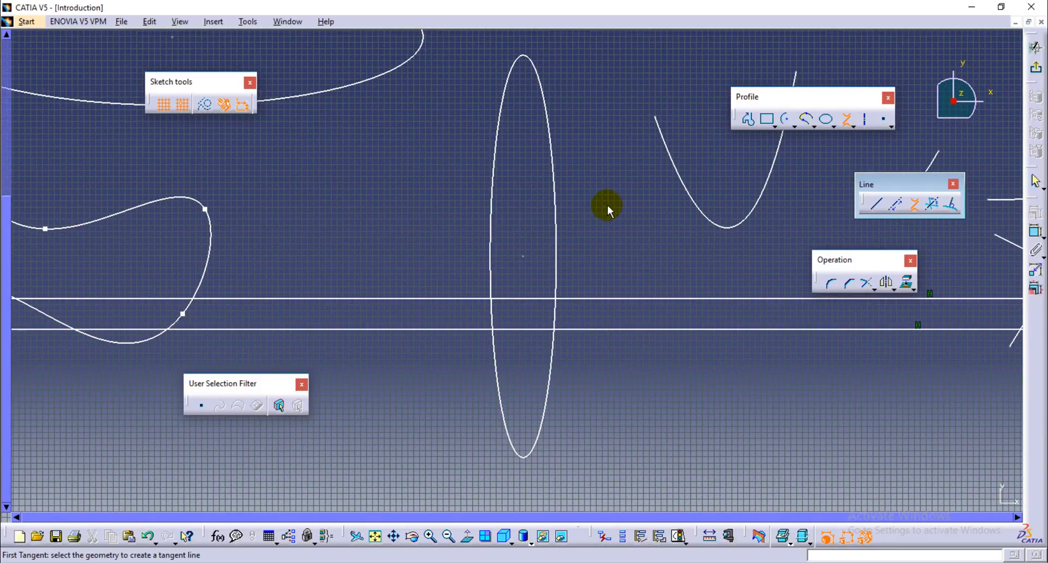
mouse_move(586, 205)
middle_mouse_down()
mouse_move(615, 341)
mouse_move(502, 254)
middle_mouse_up()
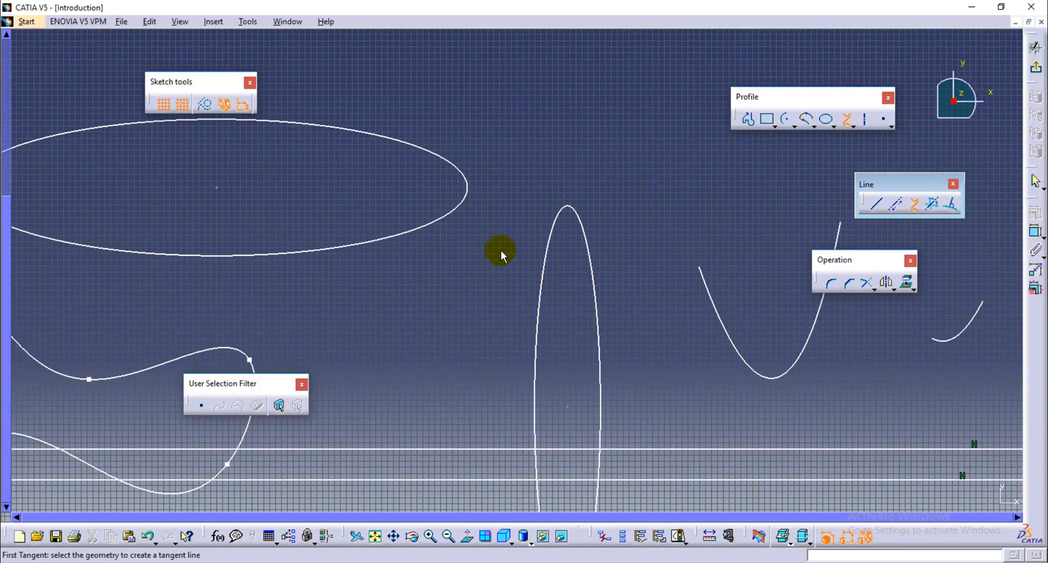
left_click(435, 229)
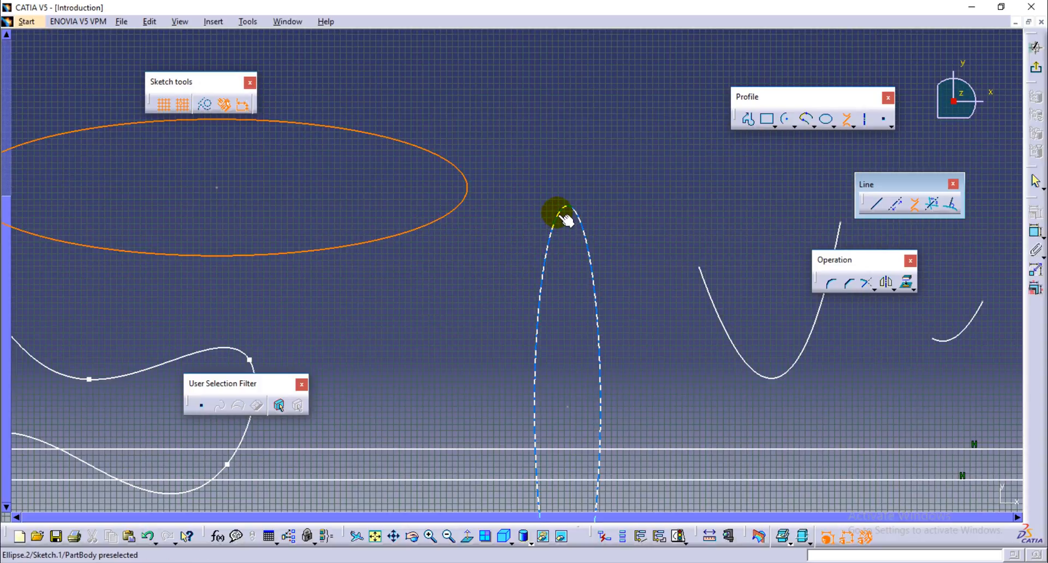
left_click(562, 216)
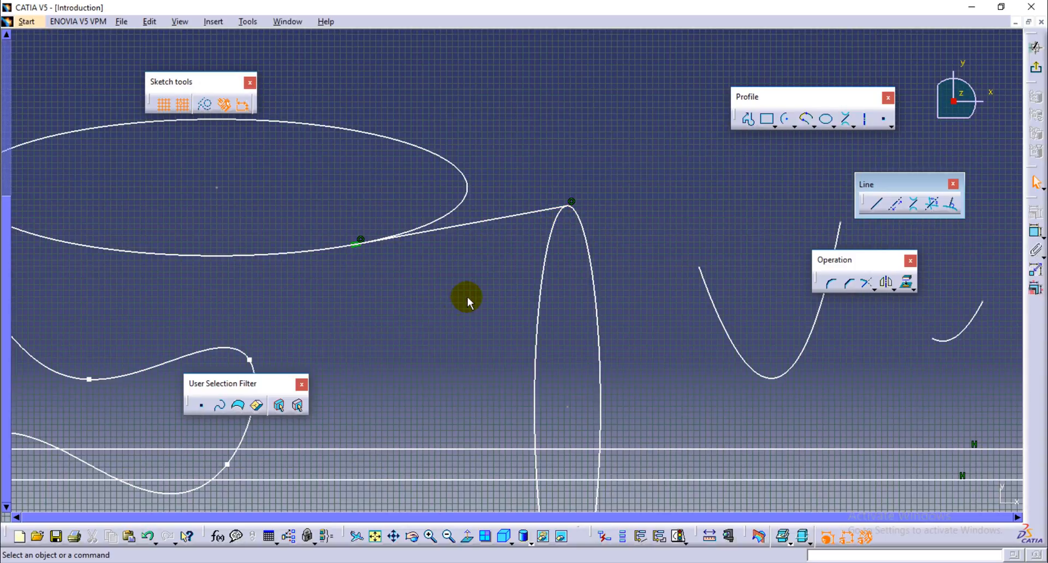
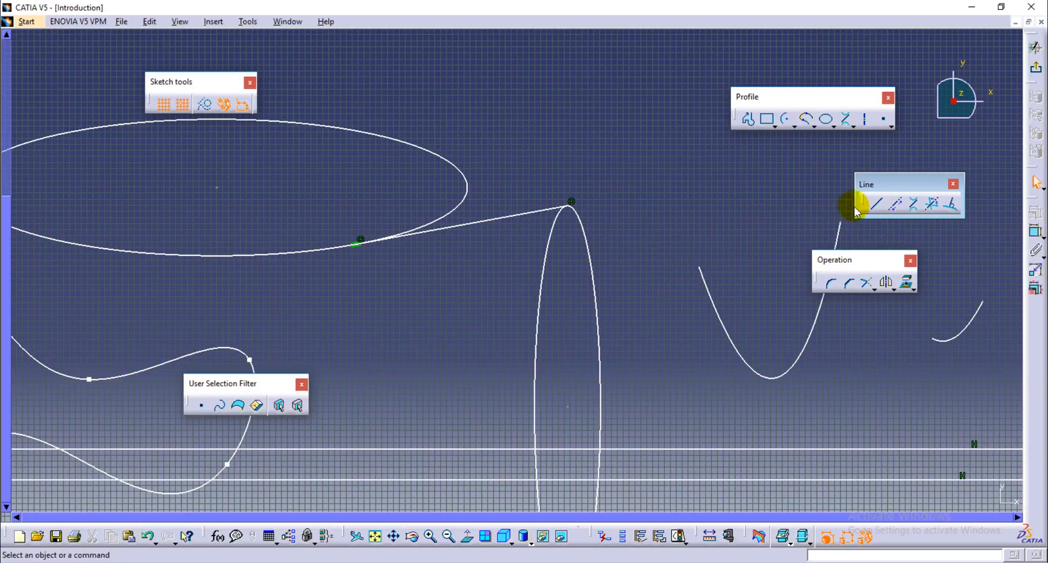
Create a bisecting line between the two crossing lines beneath the conic curve.
left_click(930, 210)
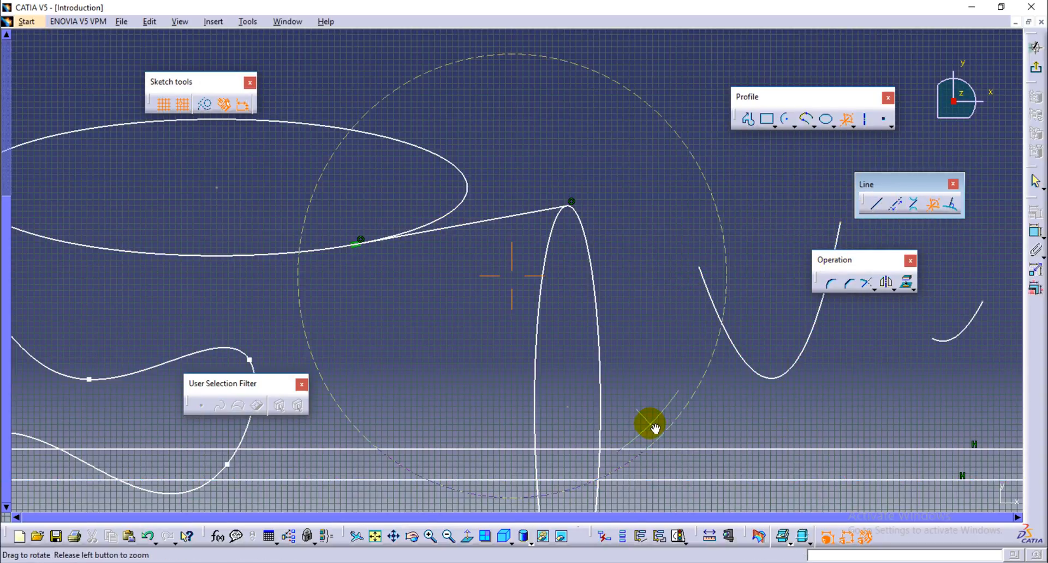
mouse_move(662, 432)
middle_mouse_down()
mouse_move(638, 447)
mouse_move(615, 538)
mouse_move(622, 497)
mouse_move(659, 463)
mouse_move(724, 458)
mouse_move(542, 458)
mouse_move(565, 367)
middle_mouse_up()
mouse_move(521, 449)
middle_mouse_down()
mouse_move(456, 220)
mouse_move(375, 322)
middle_mouse_up()
left_click(516, 401)
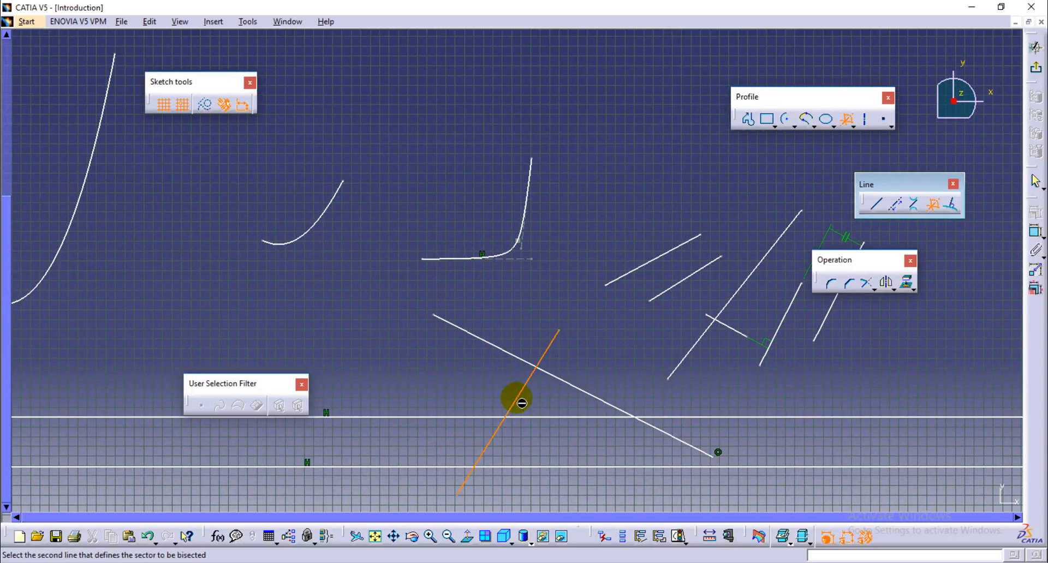
left_click(519, 360)
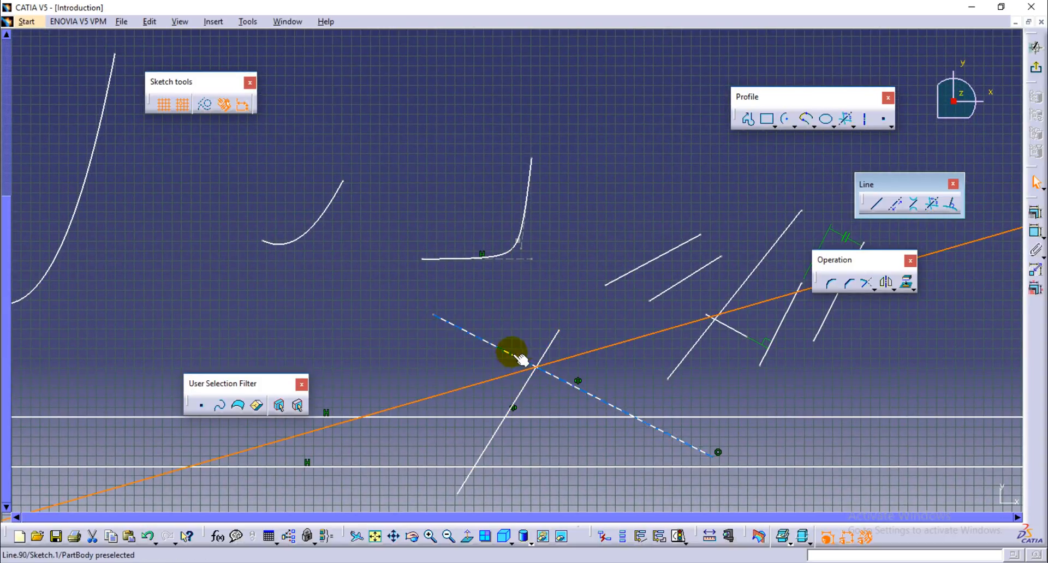
left_click(635, 344)
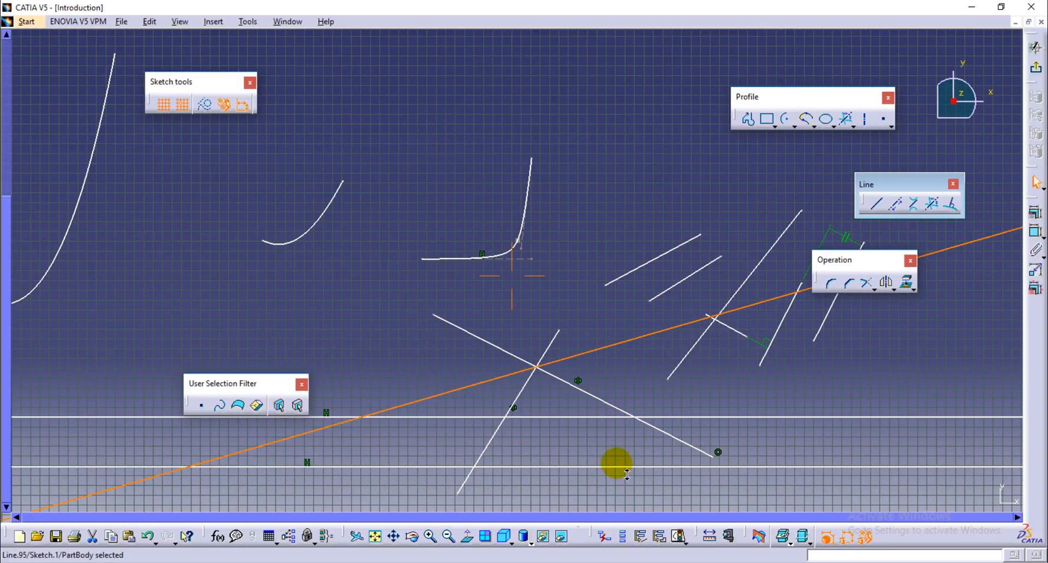
mouse_move(617, 463)
middle_mouse_down("ctrl")
mouse_move(615, 516)
mouse_move(567, 546)
middle_mouse_up("ctrl")
mouse_move(555, 226)
middle_mouse_down("ctrl")
mouse_move(541, 443)
mouse_move(563, 175)
middle_mouse_up("ctrl")
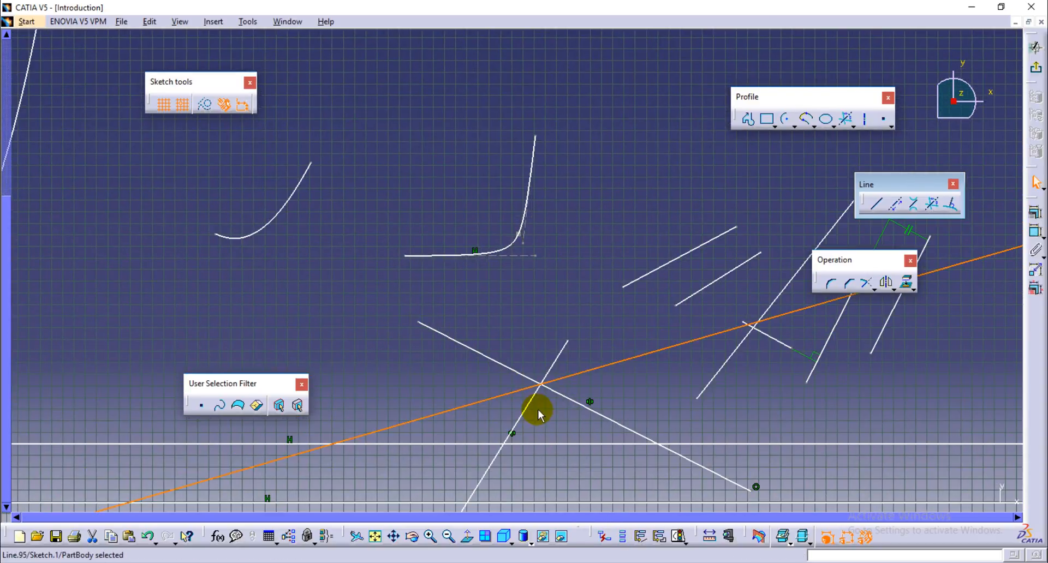
mouse_move(550, 418)
middle_mouse_down("ctrl")
mouse_move(578, 395)
mouse_move(615, 409)
mouse_move(547, 345)
middle_mouse_up("ctrl")
middle_click_drag(569, 426, 550, 561, "ctrl")
middle_click_drag(568, 405, 1015, 449)
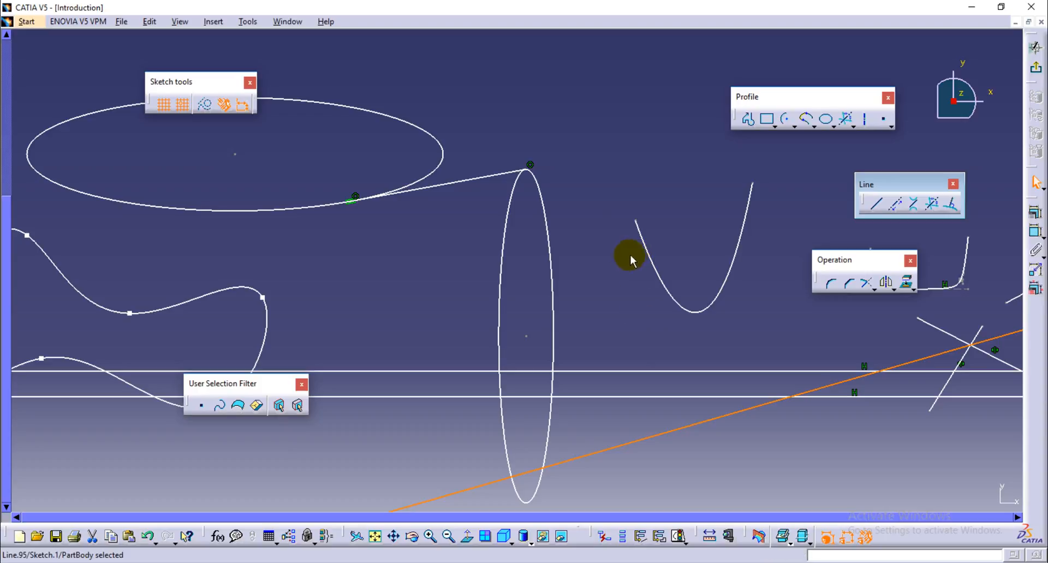
left_click(932, 204)
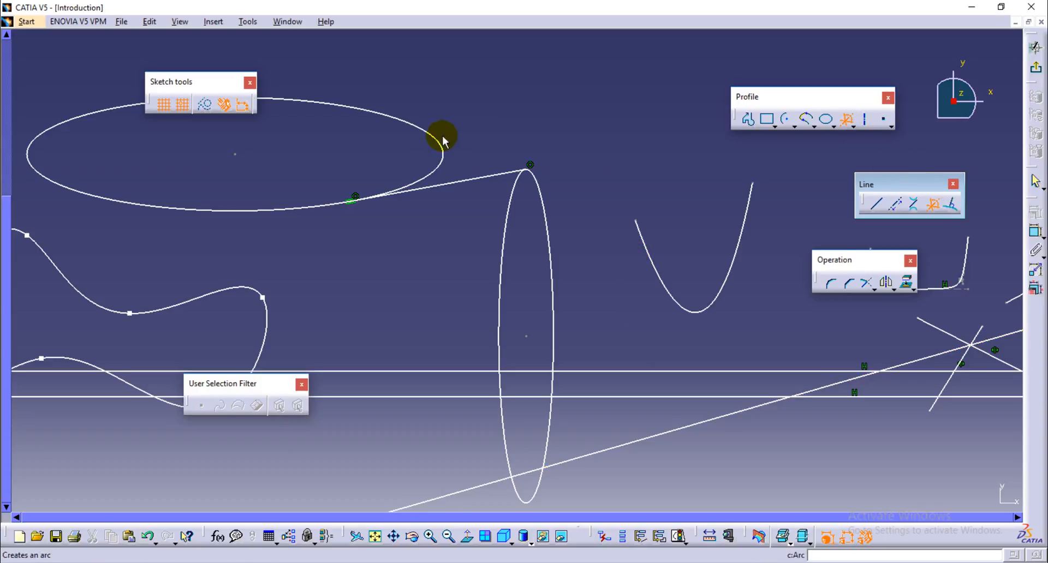
left_click(479, 179)
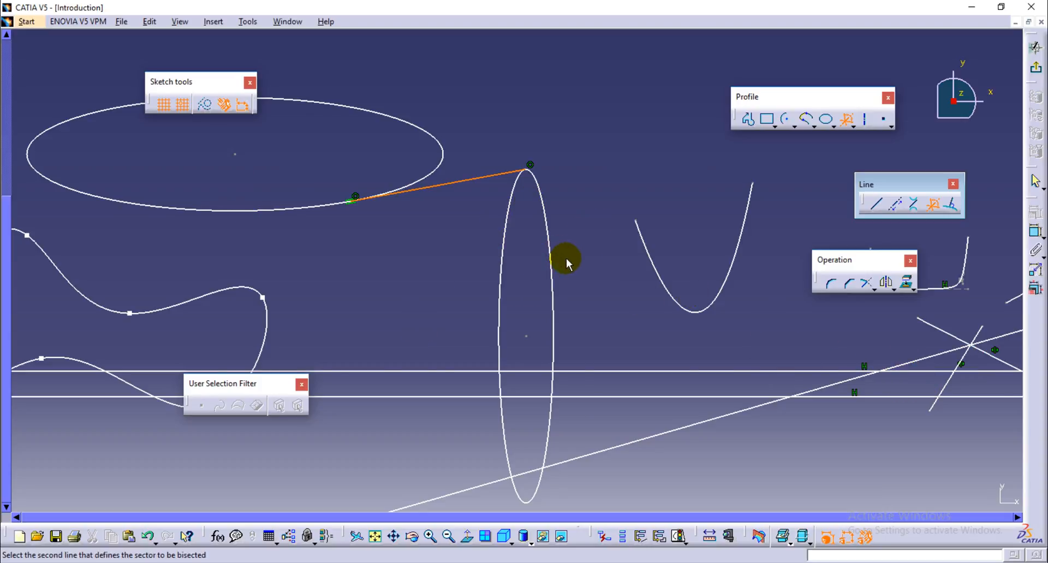
key("Escape")
middle_click_drag(784, 332, 455, 327)
mouse_move(662, 326)
middle_mouse_down()
mouse_move(660, 346)
mouse_move(706, 370)
mouse_move(456, 301)
mouse_move(550, 414)
mouse_move(601, 236)
middle_mouse_up()
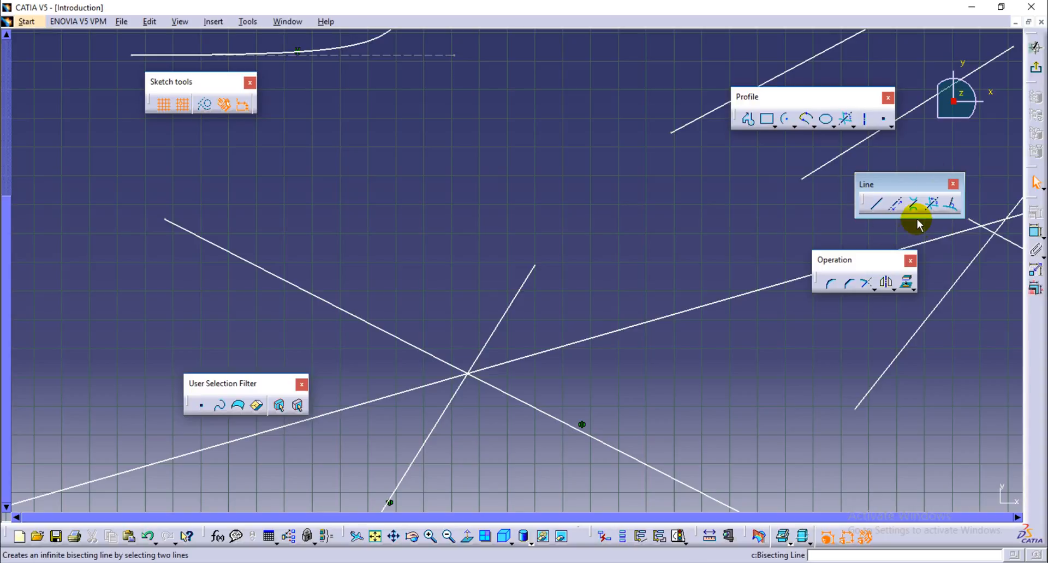
Draw a line normal to the large circle, starting on its right edge and ending just past its center.
left_click(950, 206)
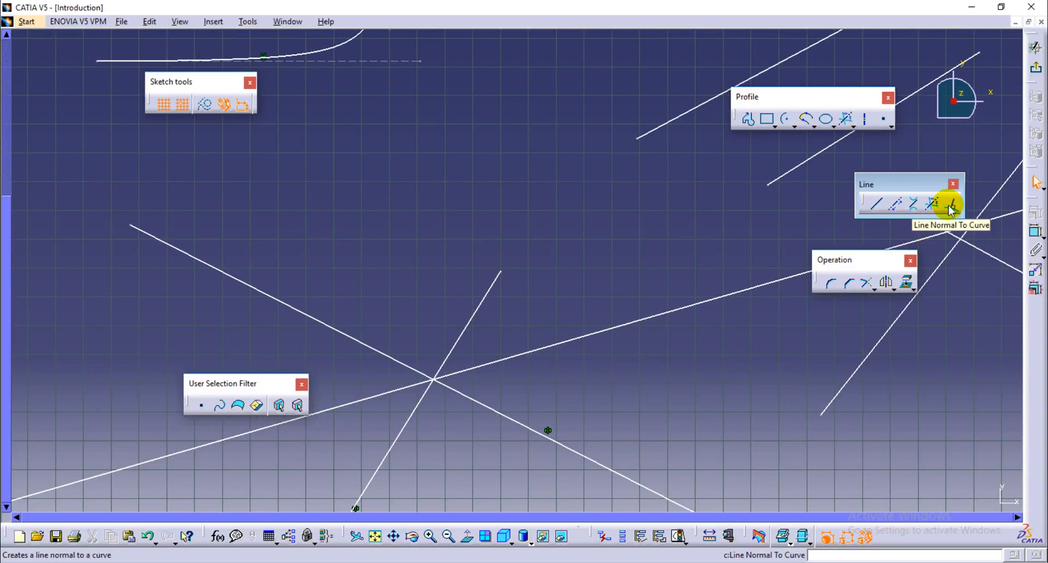
left_click(949, 206)
middle_click_drag(610, 180, 579, 409)
middle_click_drag(287, 286, 786, 322)
middle_click_drag(371, 278, 784, 294)
mouse_move(429, 344)
middle_mouse_down()
mouse_move(491, 235)
mouse_move(339, 311)
middle_mouse_up()
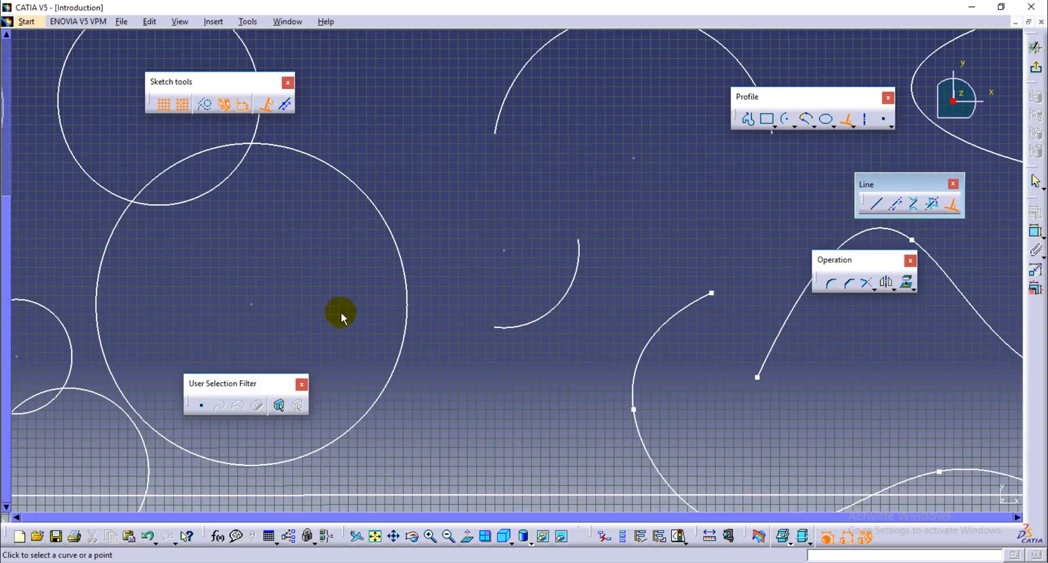
left_click(407, 291)
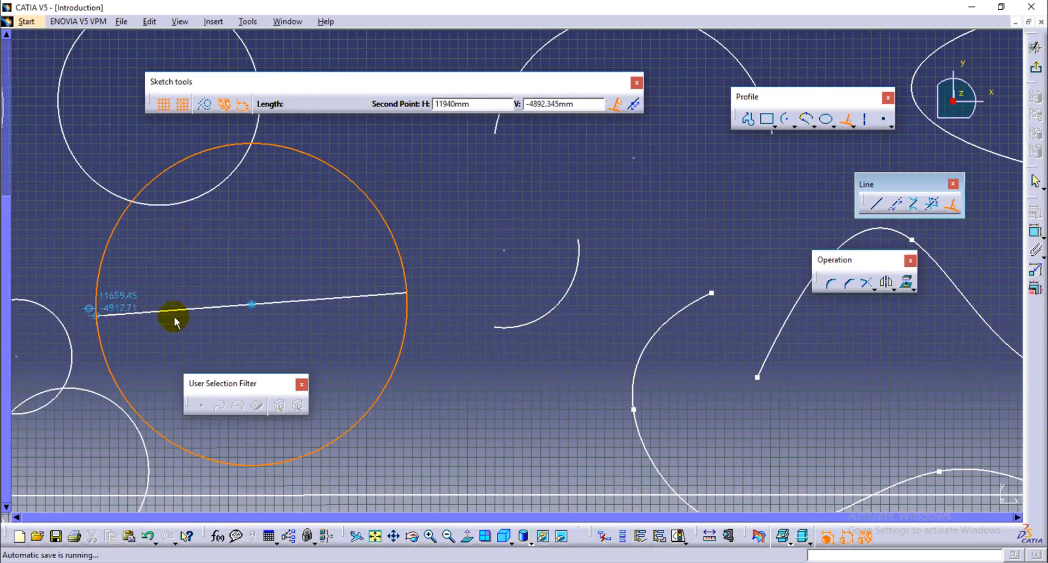
left_click(248, 327)
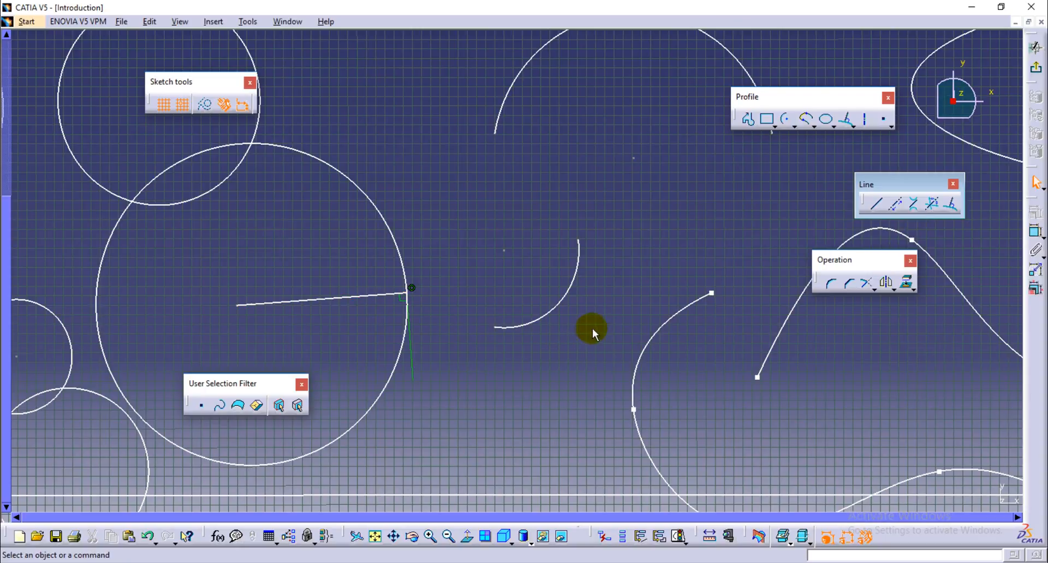
Draw a line normal to the large upper arc, starting near its top and running down through its center to below the small arc.
middle_click_drag(633, 262, 578, 288)
left_click(950, 203)
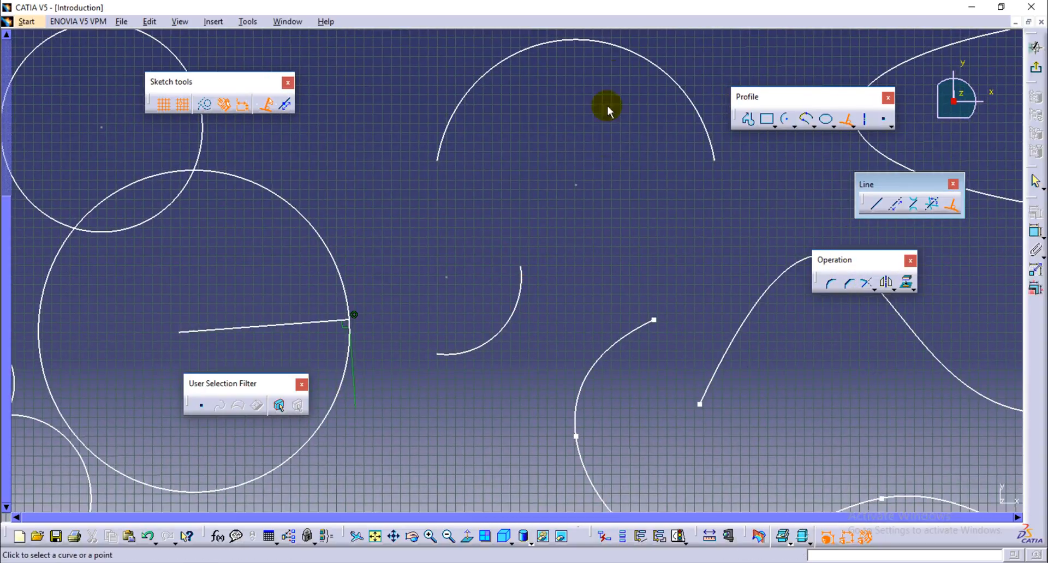
left_click(607, 45)
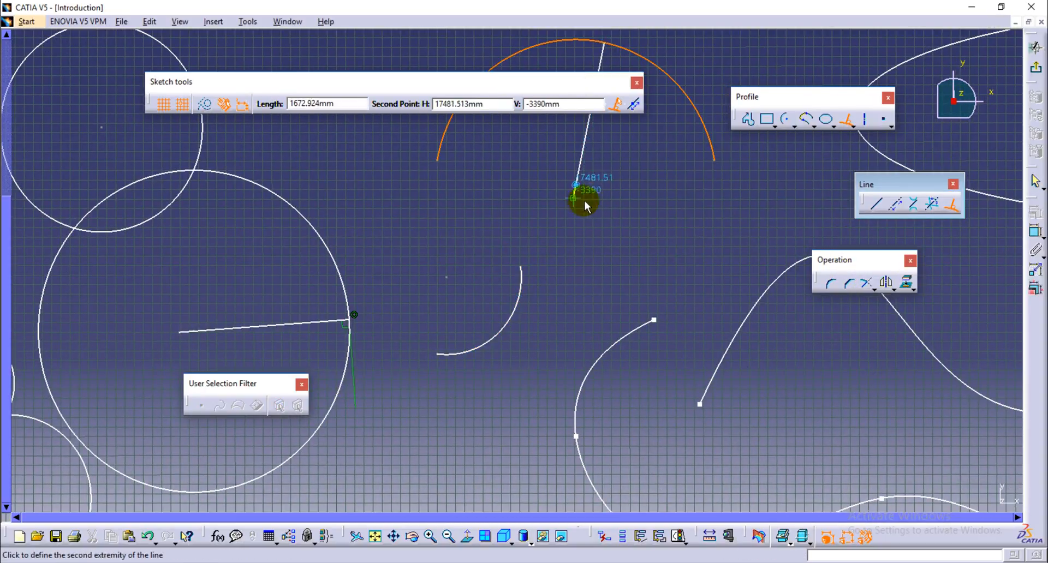
left_click(513, 427)
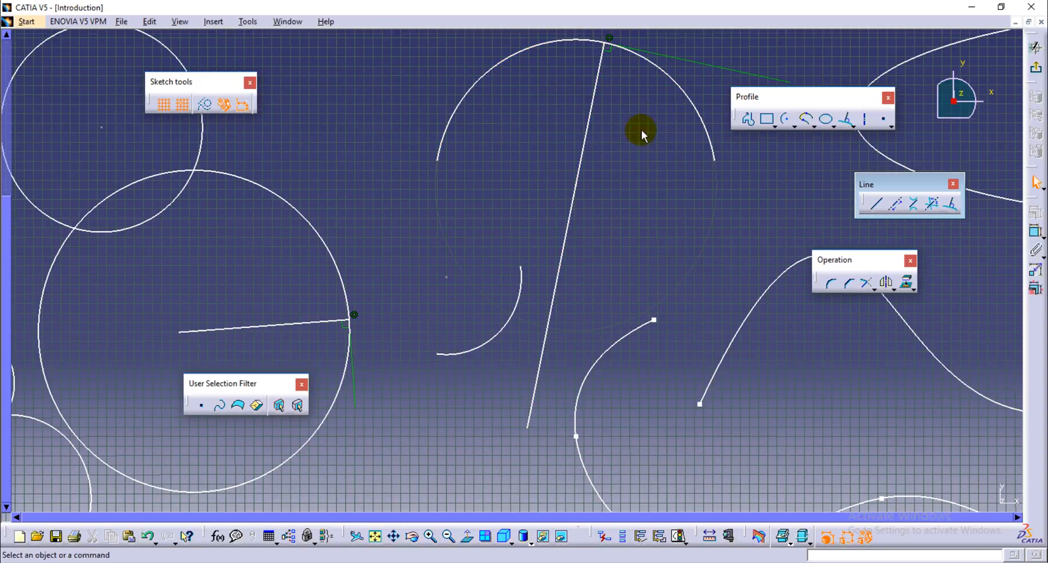
Draw two lines normal to the small arc, one from its lower edge up to the left, one from its right side leftward.
middle_click_drag(937, 125, 934, 159)
left_click(950, 203)
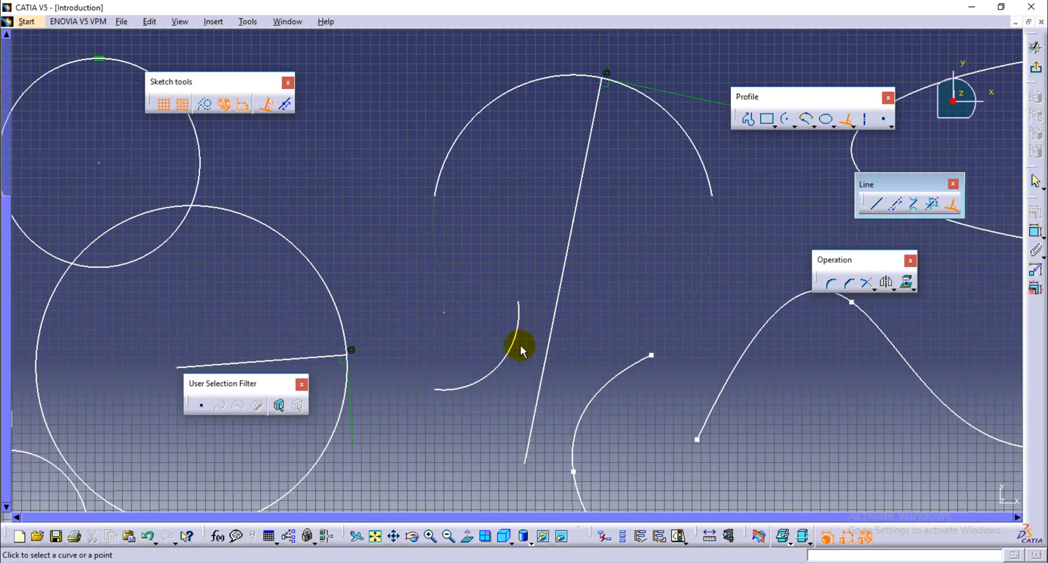
left_click(483, 383)
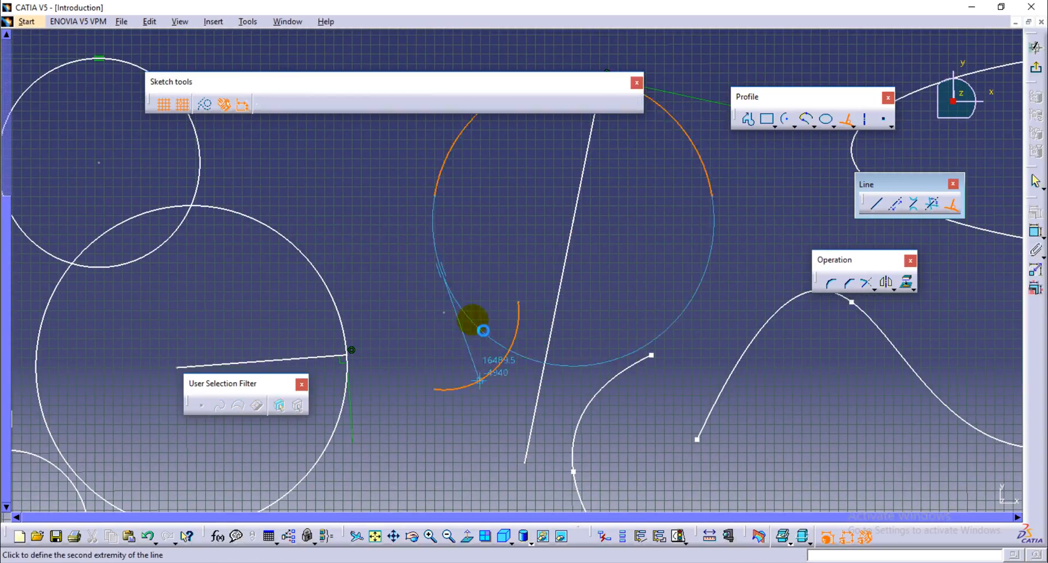
left_click(377, 181)
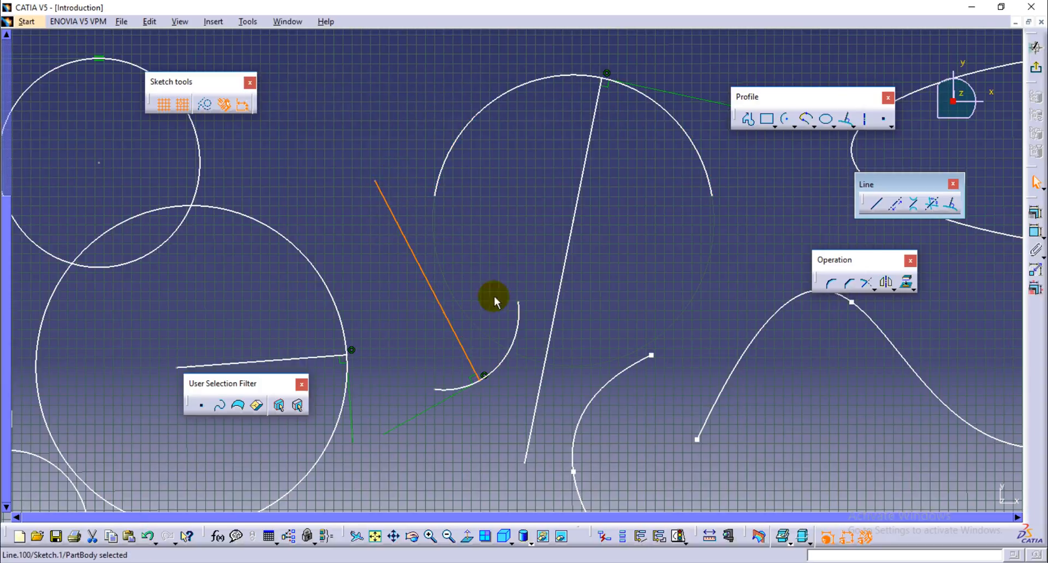
left_click(949, 208)
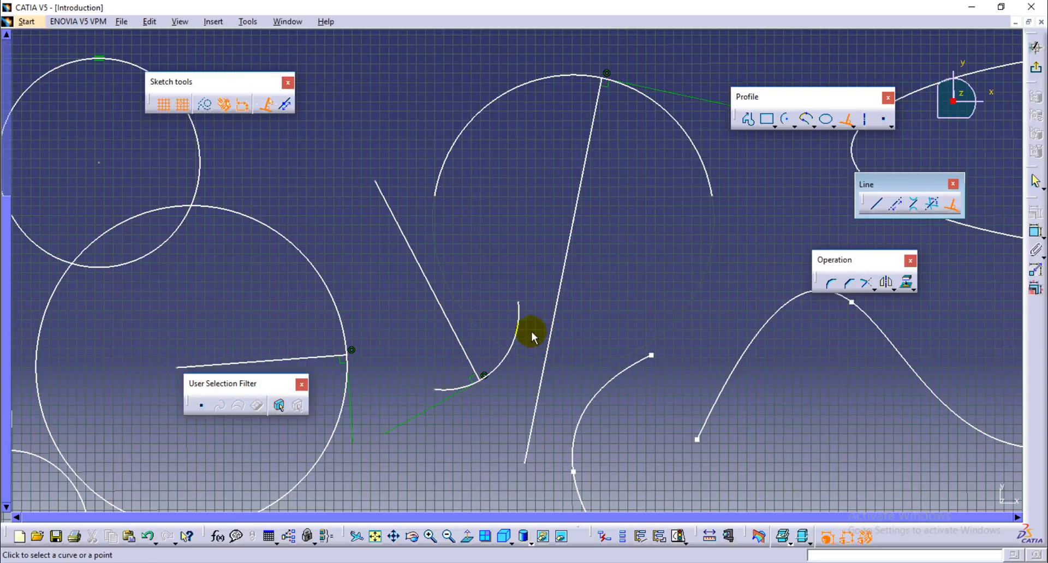
left_click(519, 327)
left_click(342, 252)
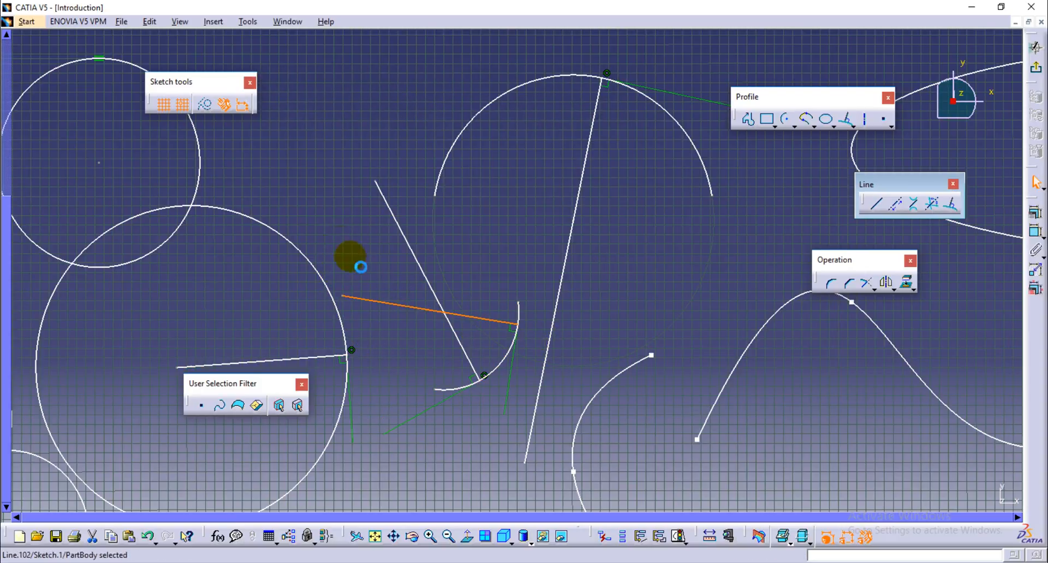
Close the floating Line toolbar.
middle_click_drag(678, 275, 576, 318)
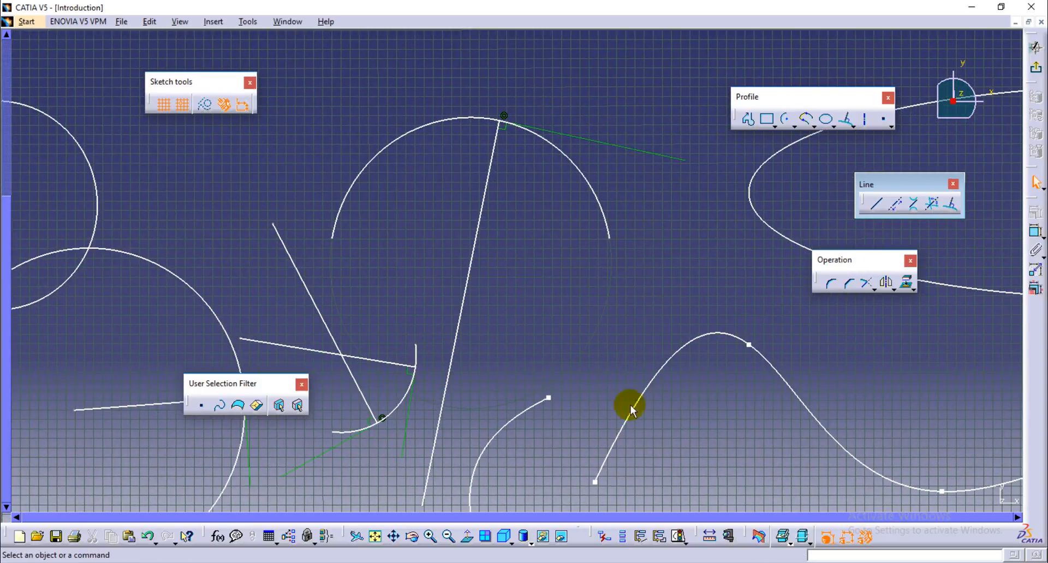
mouse_move(657, 276)
middle_mouse_down()
mouse_move(596, 291)
mouse_move(679, 319)
mouse_move(328, 274)
middle_mouse_up()
mouse_move(747, 263)
middle_mouse_down()
mouse_move(494, 267)
mouse_move(433, 240)
mouse_move(8, 311)
mouse_move(0, 327)
middle_mouse_up()
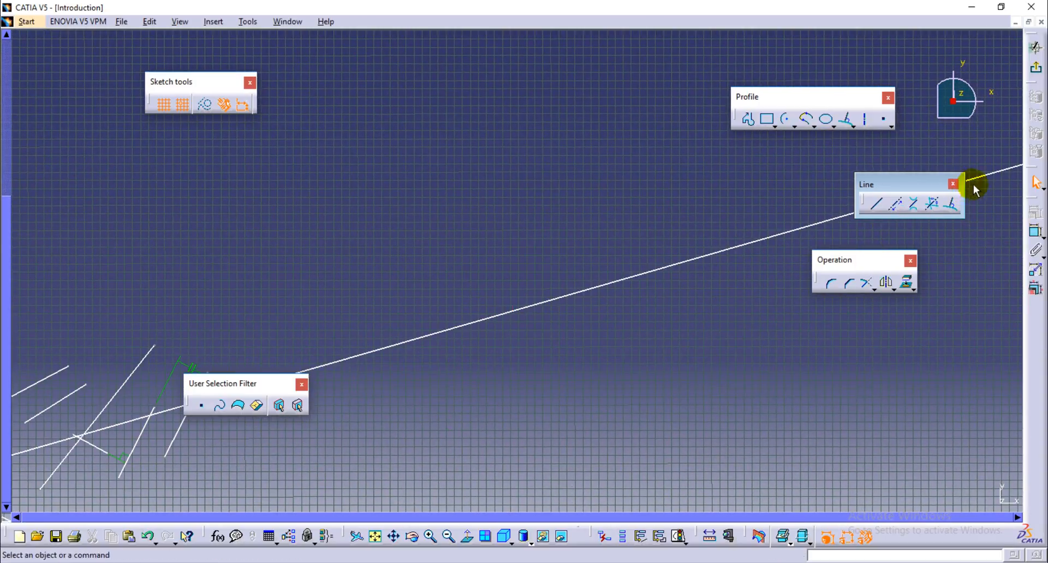
left_click(952, 187)
mouse_move(878, 240)
middle_mouse_down()
mouse_move(853, 264)
mouse_move(856, 422)
middle_mouse_up()
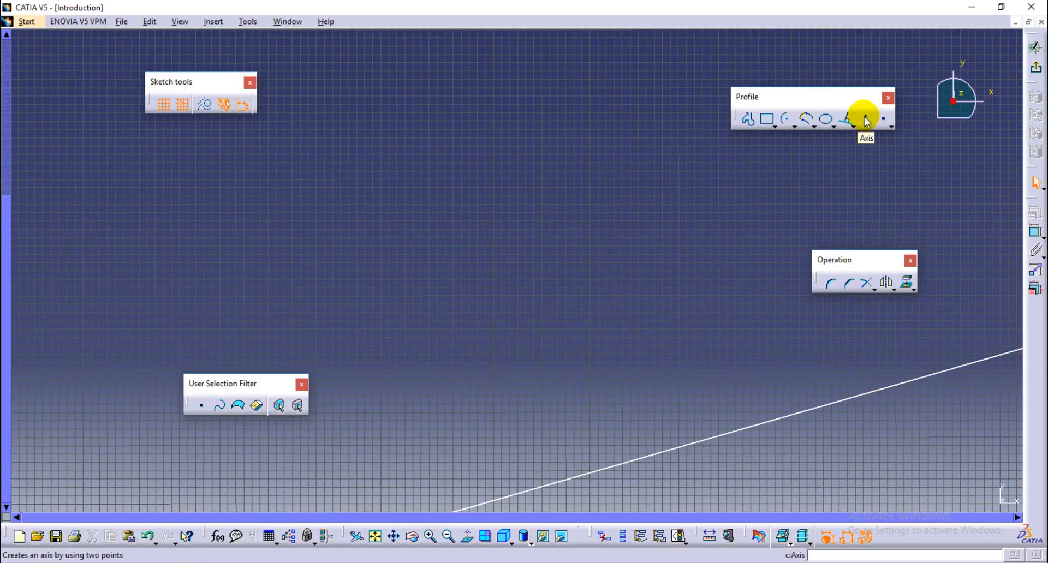
Draw a horizontal axis in the empty area above the long infinite line, starting at about H 40710 mm, V -860 mm.
left_click(864, 121)
middle_click_drag(405, 230, 866, 263)
middle_click_drag(553, 256, 757, 268)
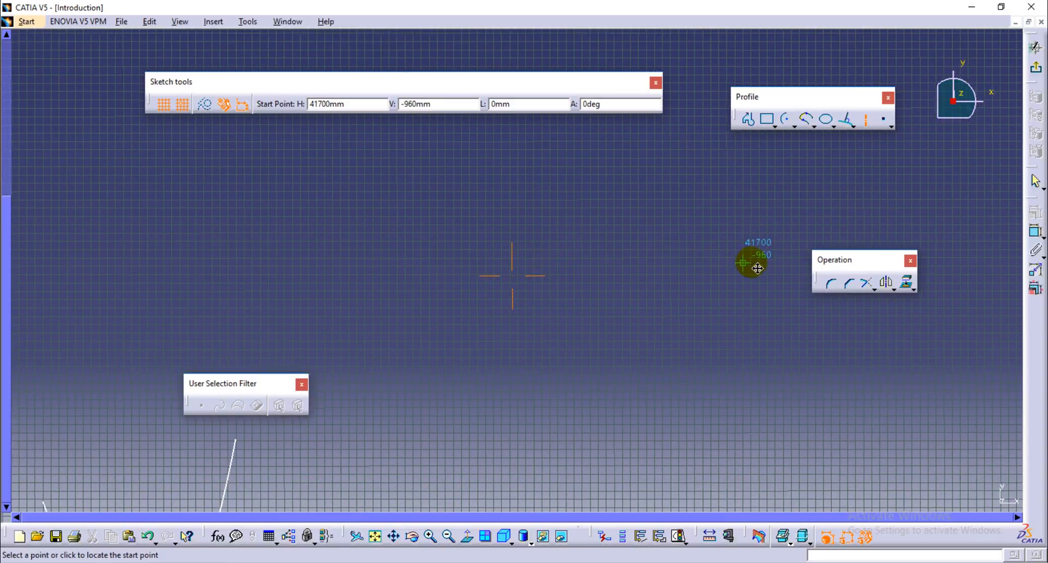
middle_click_drag(669, 266, 360, 232)
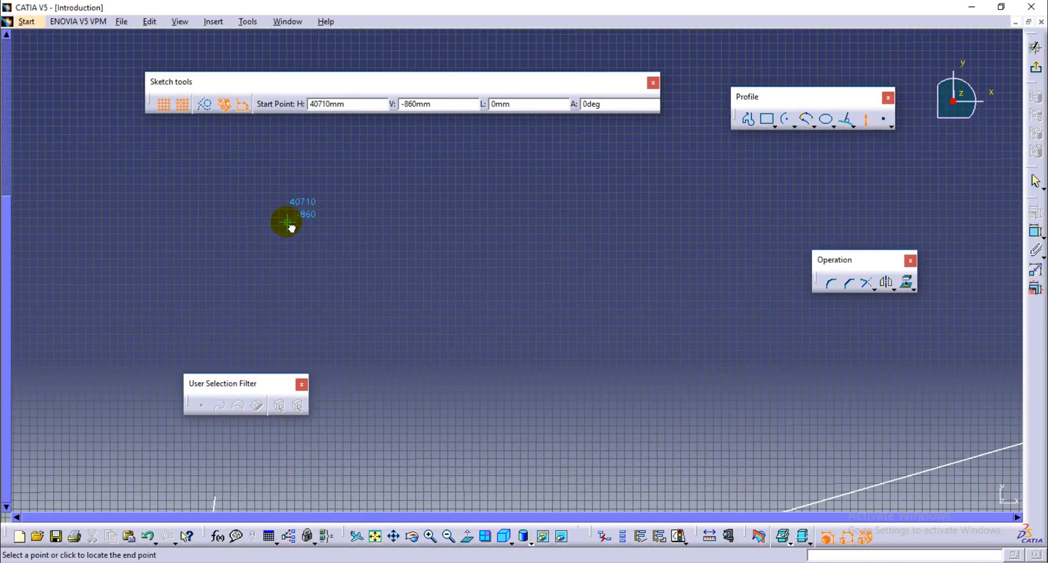
left_click(288, 223)
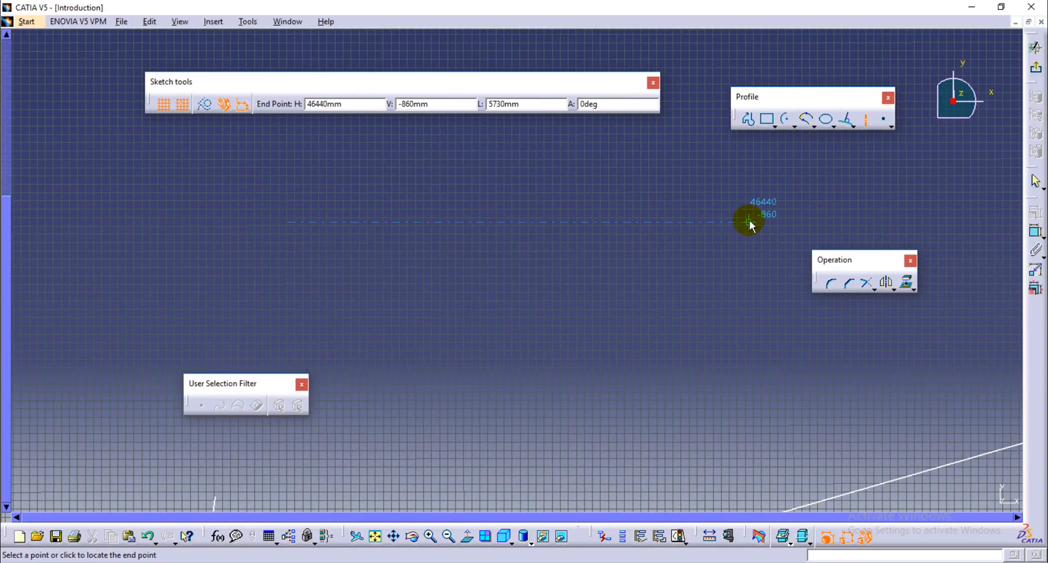
left_click(800, 223)
mouse_move(660, 322)
middle_mouse_down()
mouse_move(361, 322)
mouse_move(562, 286)
middle_mouse_up()
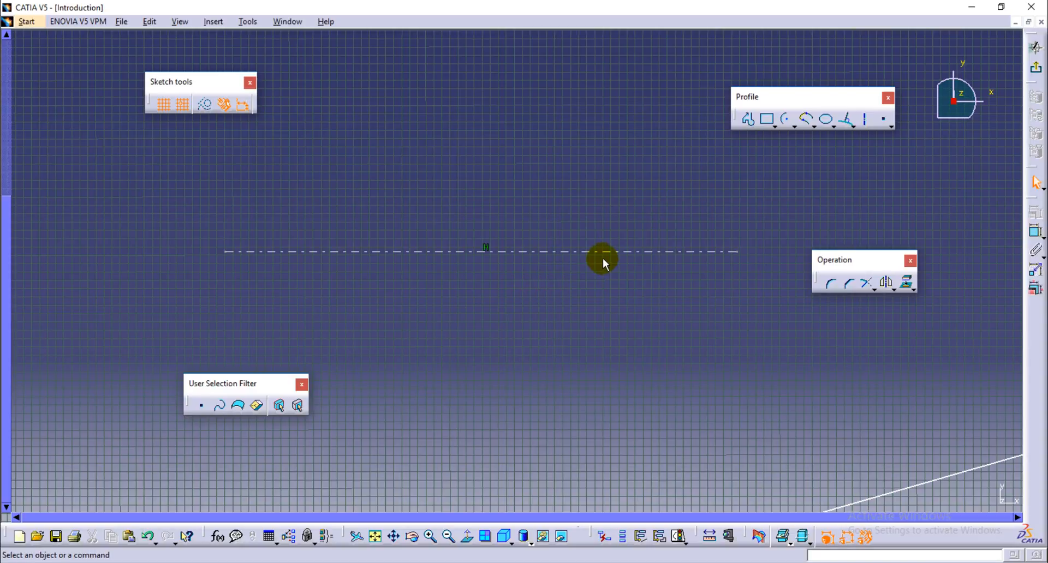
Draw a vertical axis crossing the horizontal axis at its middle, extending farther below it than above.
left_click(868, 121)
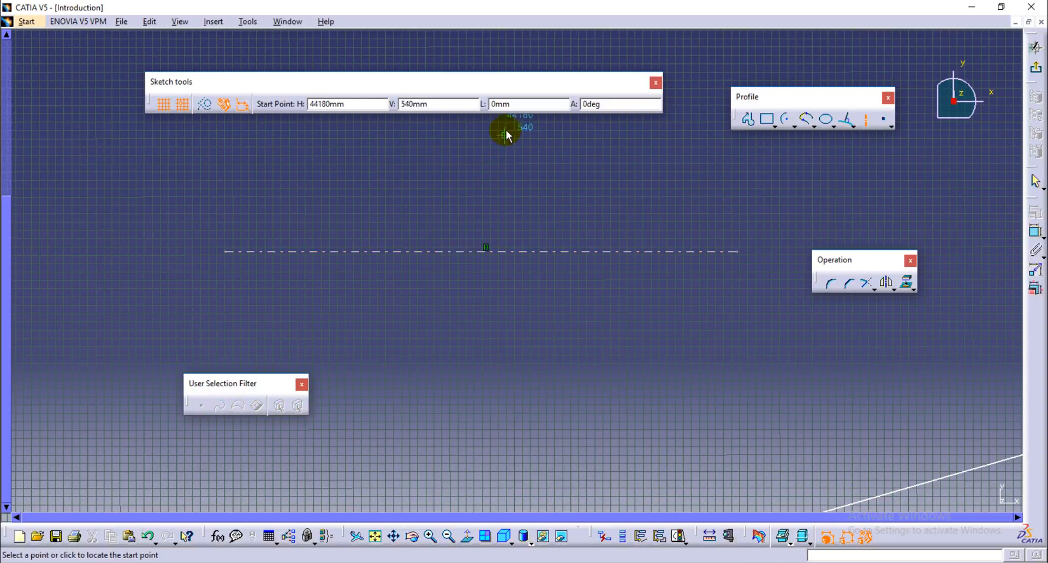
left_click(488, 156)
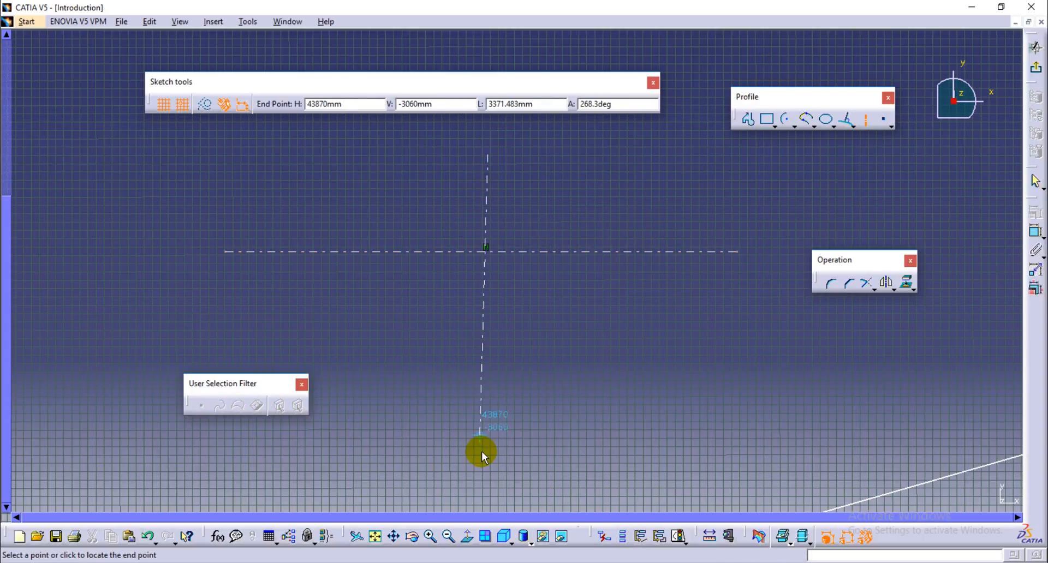
left_click(488, 456)
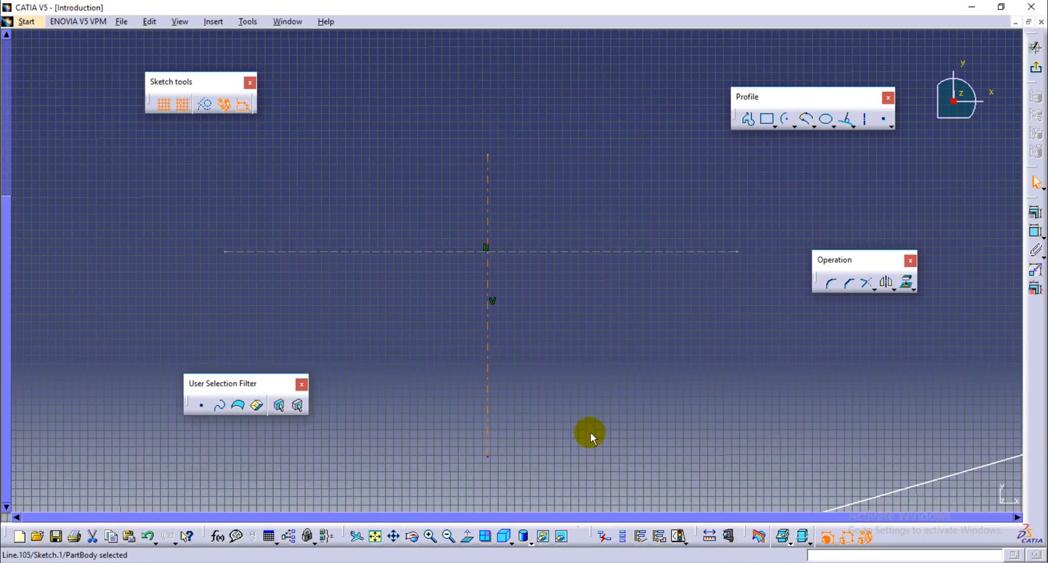
left_click(612, 341)
middle_click_drag(599, 335, 591, 351)
middle_click_drag(590, 309, 569, 333)
middle_click_drag(673, 228, 508, 272)
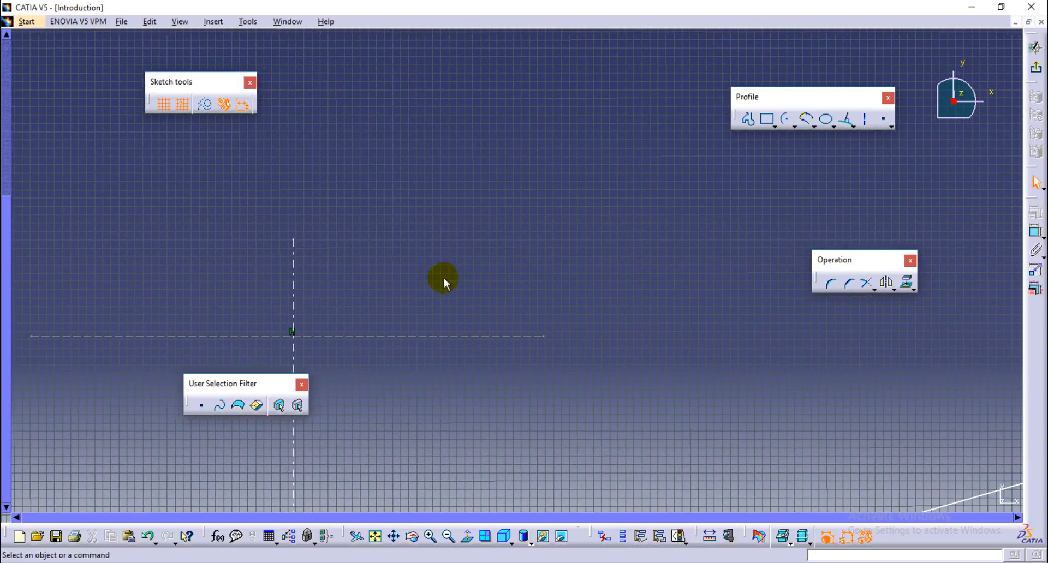
left_click(293, 297)
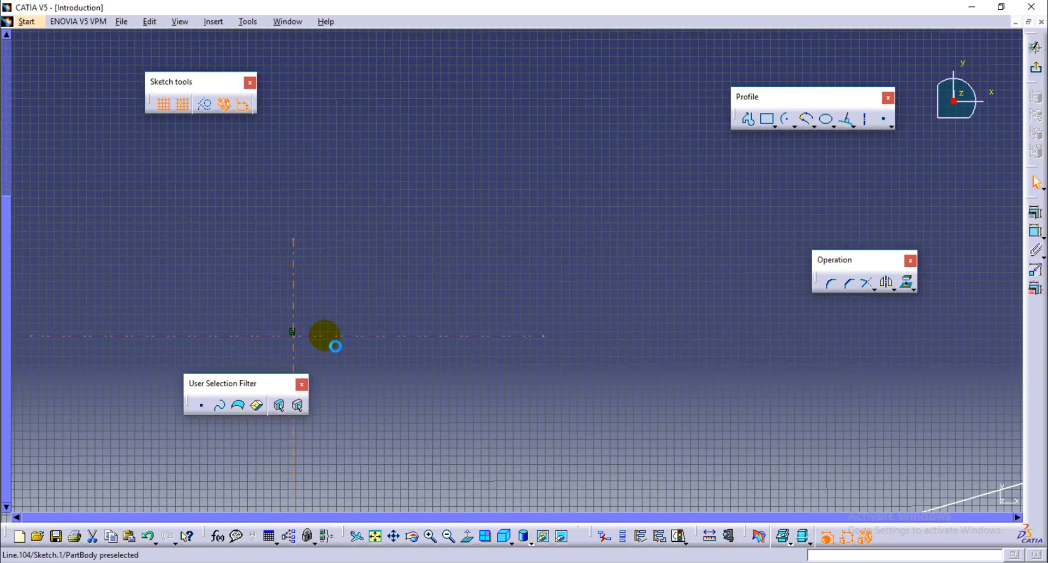
middle_click_drag(682, 281, 604, 299)
Place a single point in the empty area to the right of the two axes, slightly above the horizontal one.
left_click(884, 120)
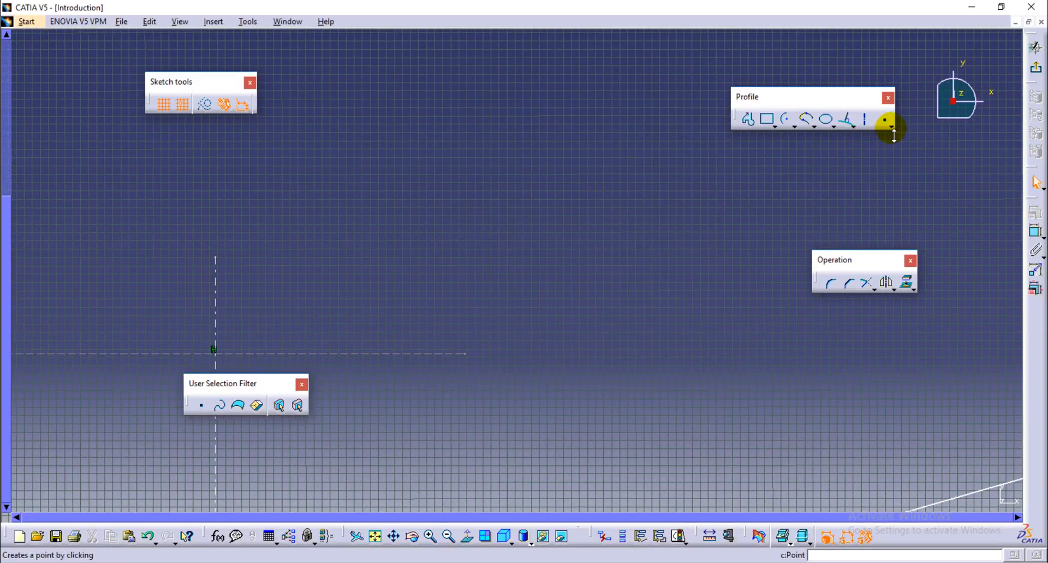
left_click(892, 127)
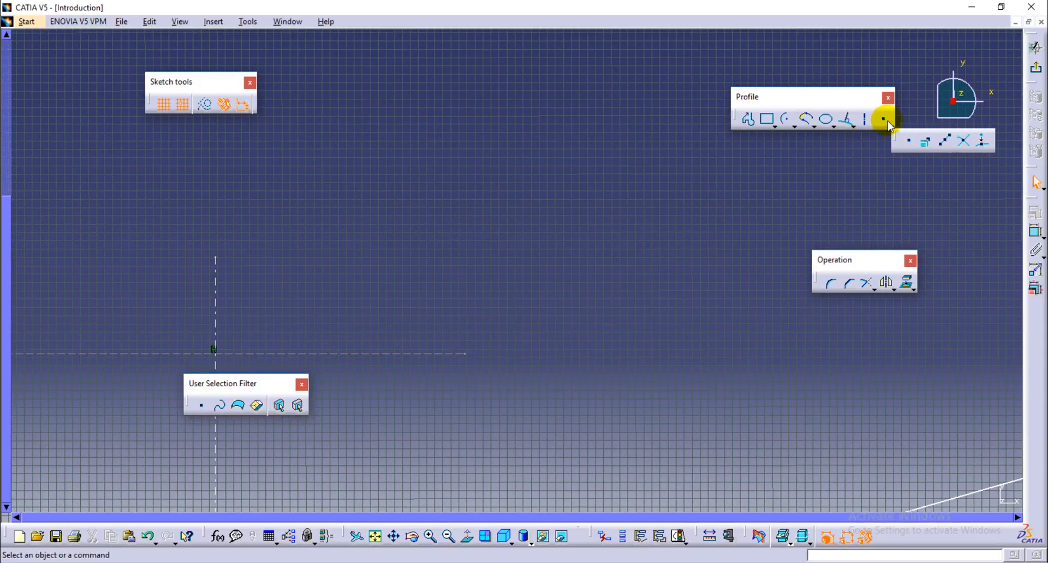
left_click(885, 124)
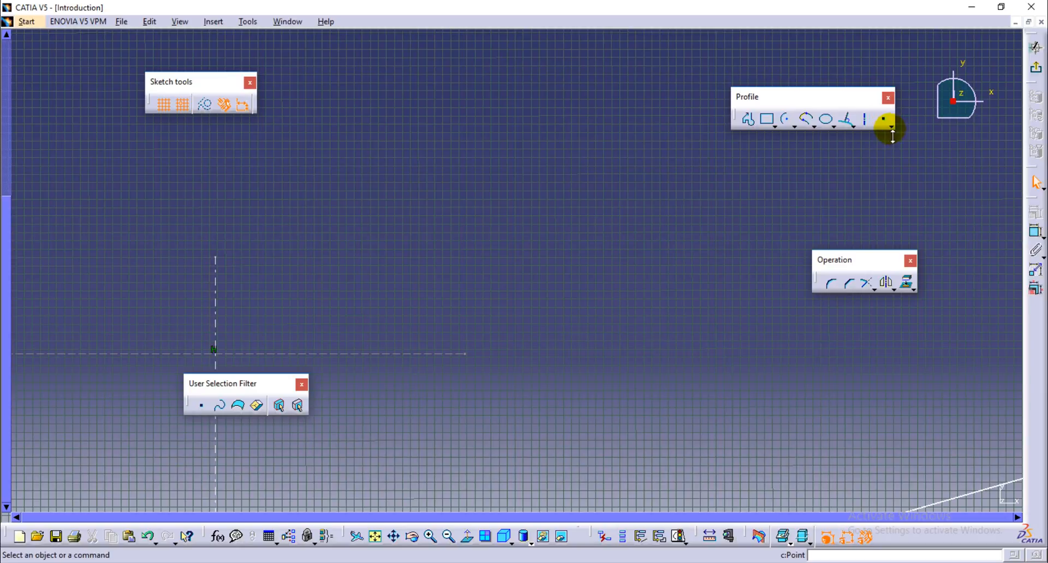
left_click(885, 124)
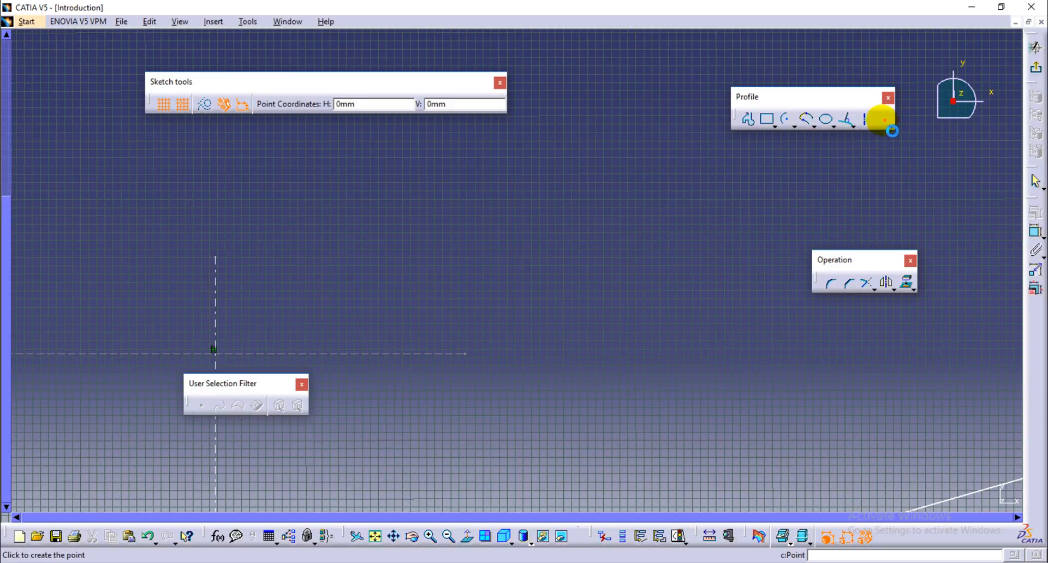
mouse_move(655, 343)
middle_mouse_down()
mouse_move(550, 100)
mouse_move(724, 383)
middle_mouse_up()
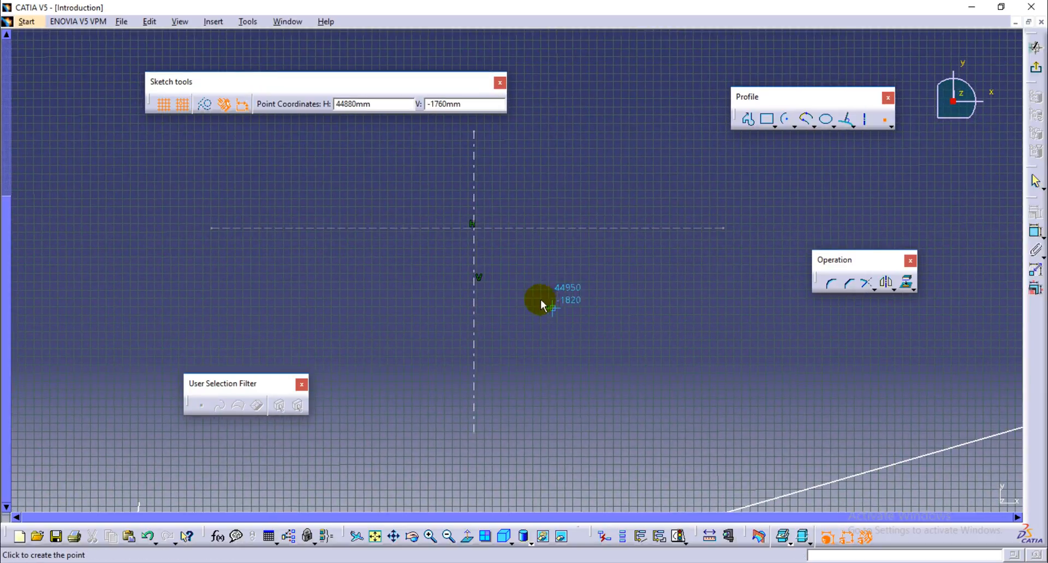
mouse_move(535, 299)
middle_mouse_down()
mouse_move(411, 410)
mouse_move(484, 295)
middle_mouse_up()
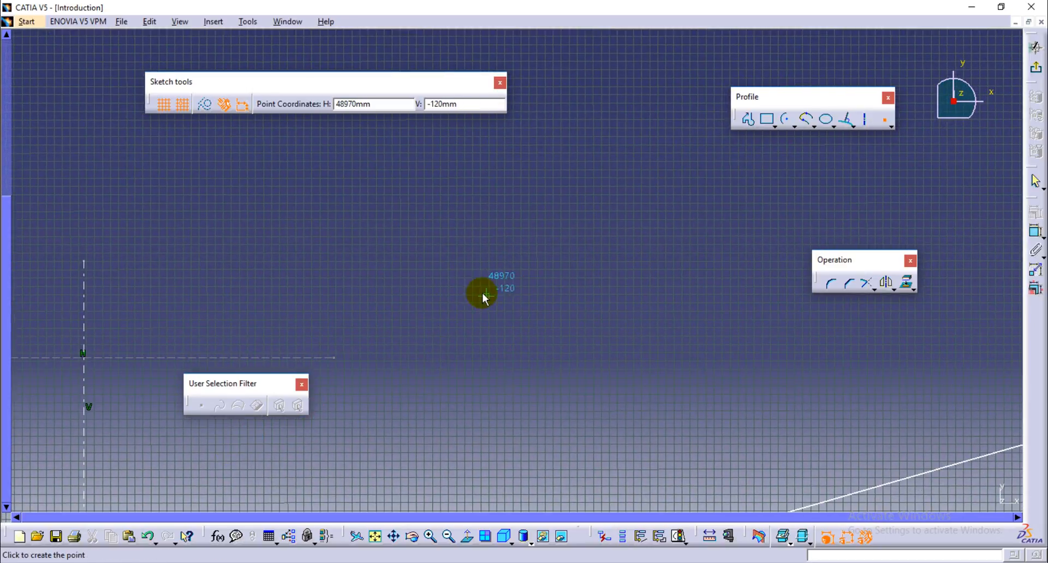
left_click(441, 261)
middle_click_drag(627, 325, 563, 290)
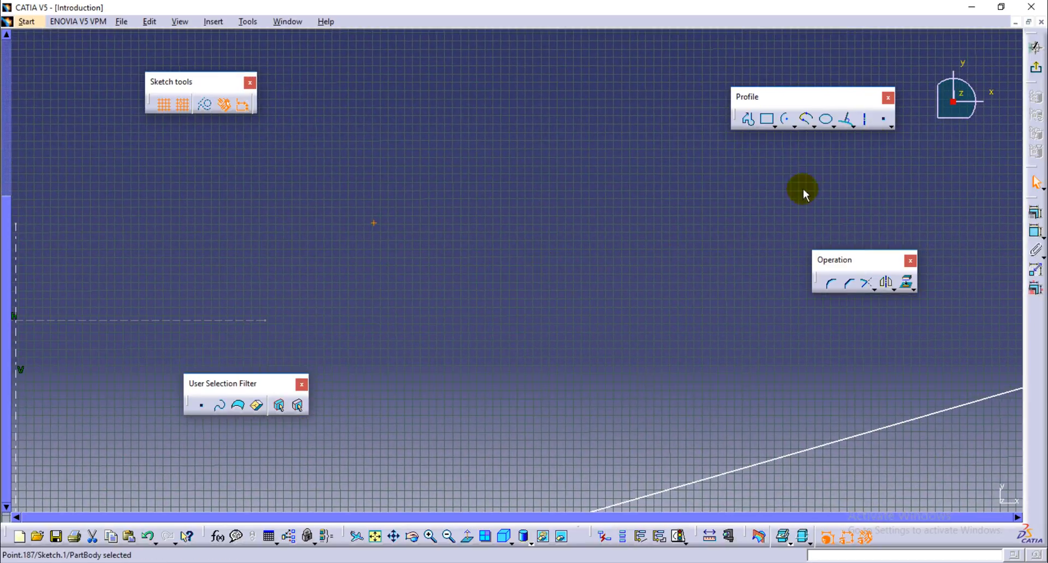
Create a point by Cartesian coordinates, offset H 500 mm and V 1000 mm from the selected point.
left_click(890, 125)
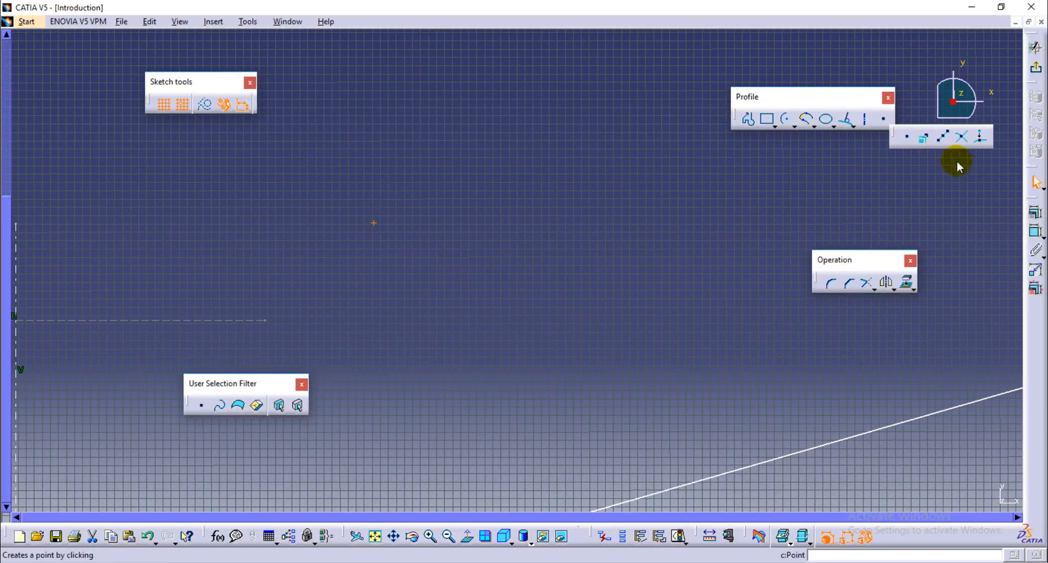
left_click(926, 140)
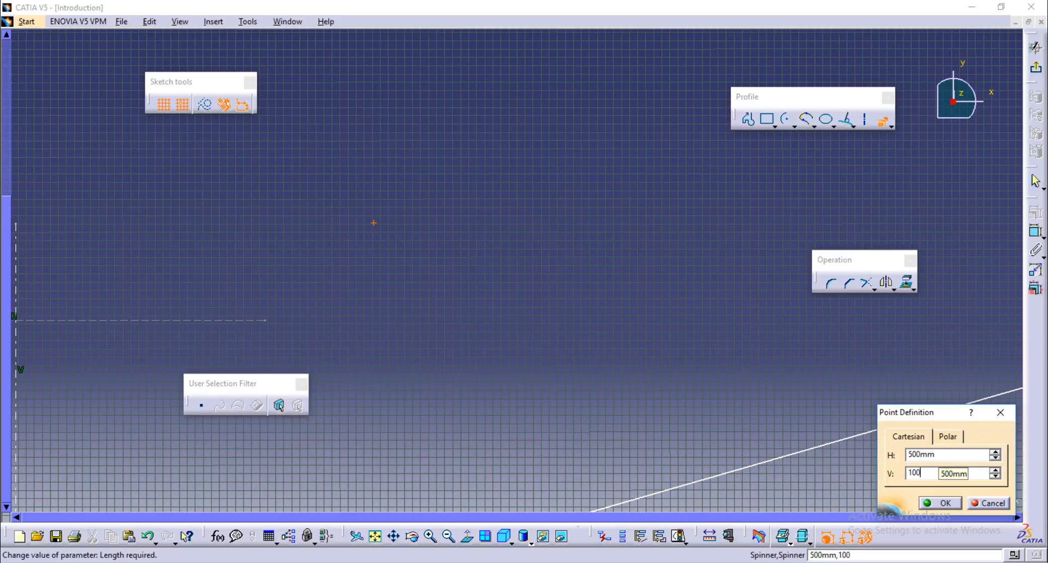
left_click(946, 503)
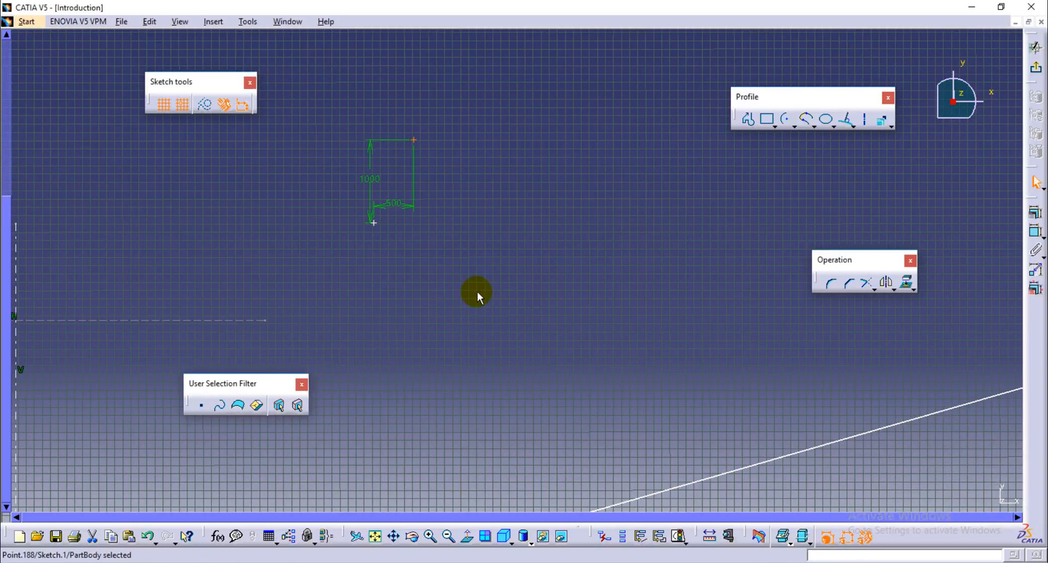
mouse_move(478, 296)
middle_mouse_down()
mouse_move(498, 273)
mouse_move(514, 198)
mouse_move(551, 362)
mouse_move(576, 338)
mouse_move(543, 471)
mouse_move(529, 384)
mouse_move(545, 463)
mouse_move(557, 345)
mouse_move(484, 456)
mouse_move(419, 306)
mouse_move(510, 309)
mouse_move(404, 333)
mouse_move(521, 224)
mouse_move(611, 313)
mouse_move(435, 304)
middle_mouse_up()
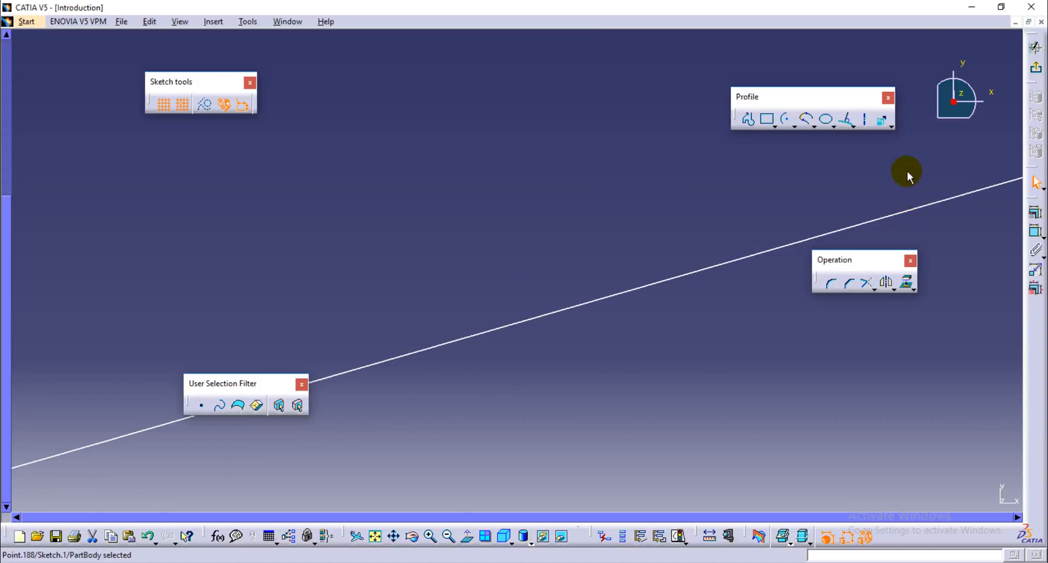
Create 10 equidistant points along the upper of the two short parallel lines to the right of the conic curve.
left_click(893, 127)
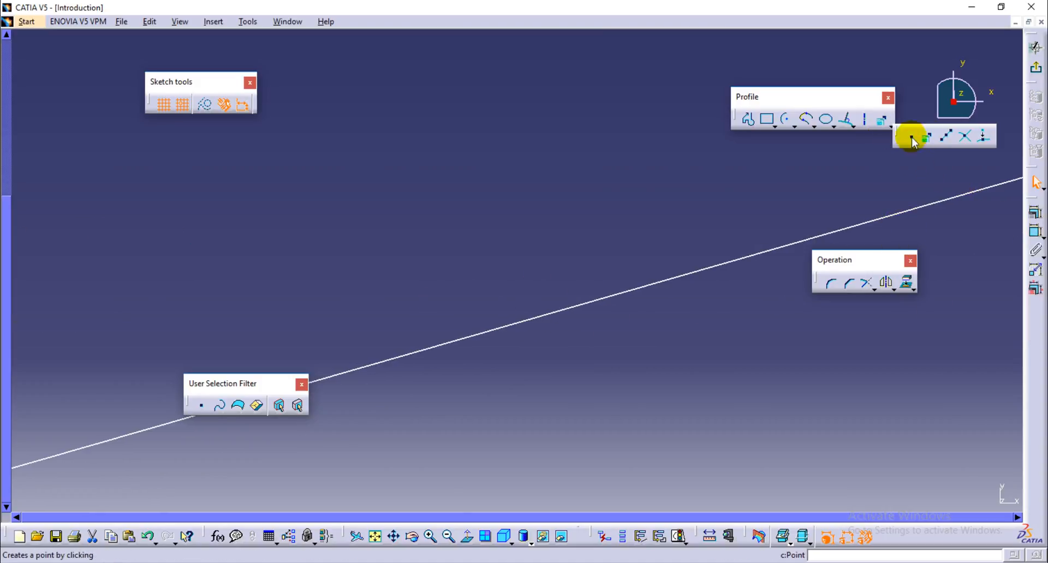
left_click(947, 140)
mouse_move(610, 334)
middle_mouse_down()
mouse_move(611, 410)
mouse_move(519, 442)
mouse_move(552, 355)
mouse_move(631, 339)
mouse_move(678, 233)
middle_mouse_up()
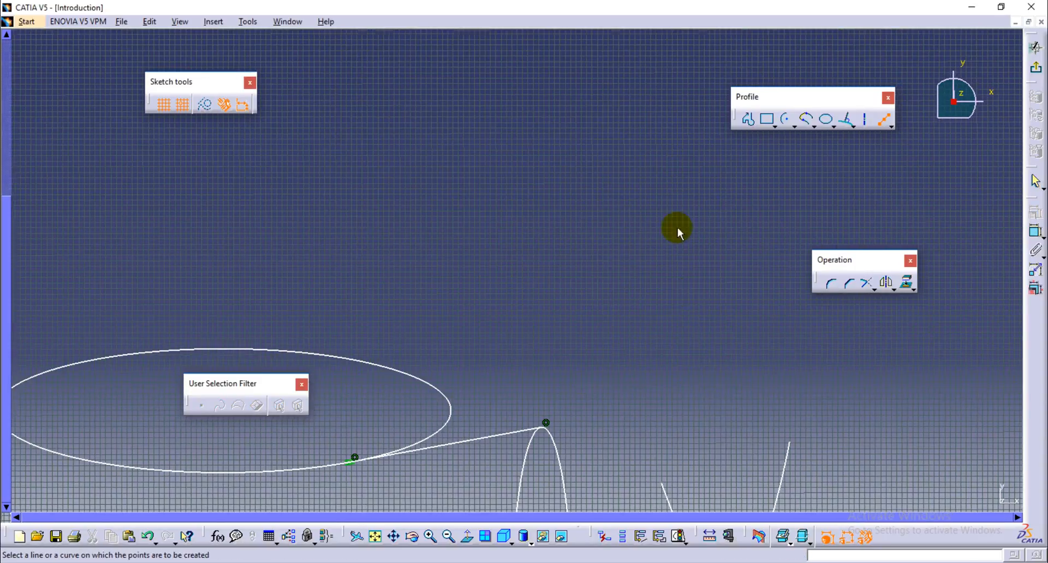
middle_click_drag(705, 423, 362, 192)
mouse_move(681, 390)
middle_mouse_down()
mouse_move(578, 345)
mouse_move(669, 245)
middle_mouse_up()
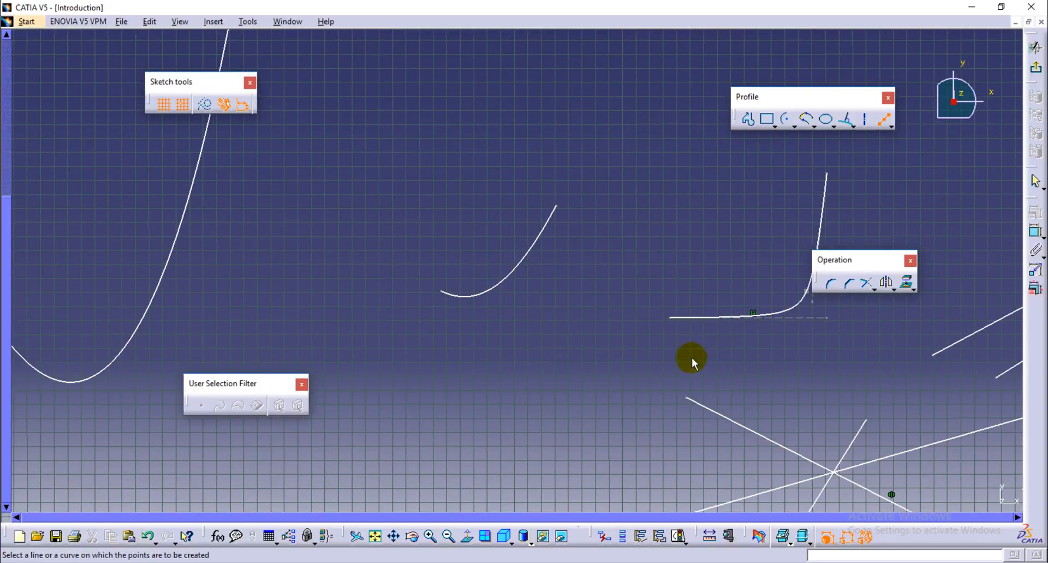
middle_click_drag(950, 373, 486, 340)
middle_click_drag(555, 348, 545, 321)
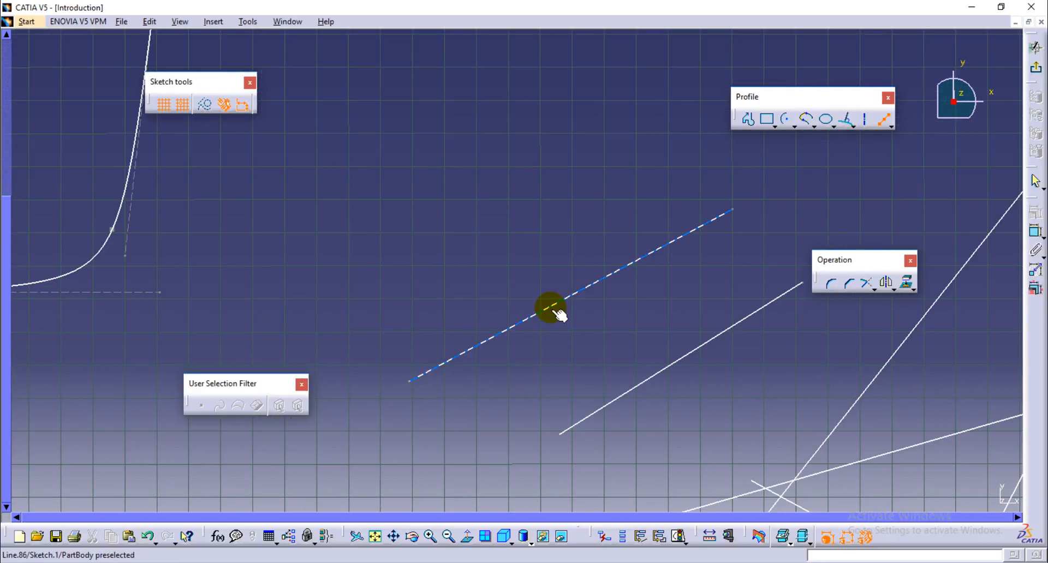
left_click(559, 314)
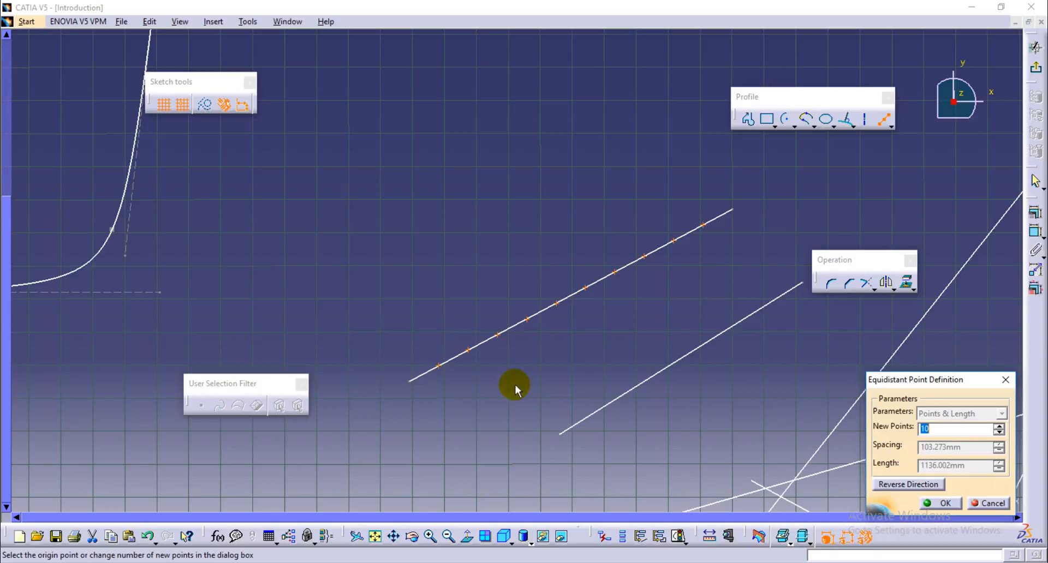
left_click(943, 503)
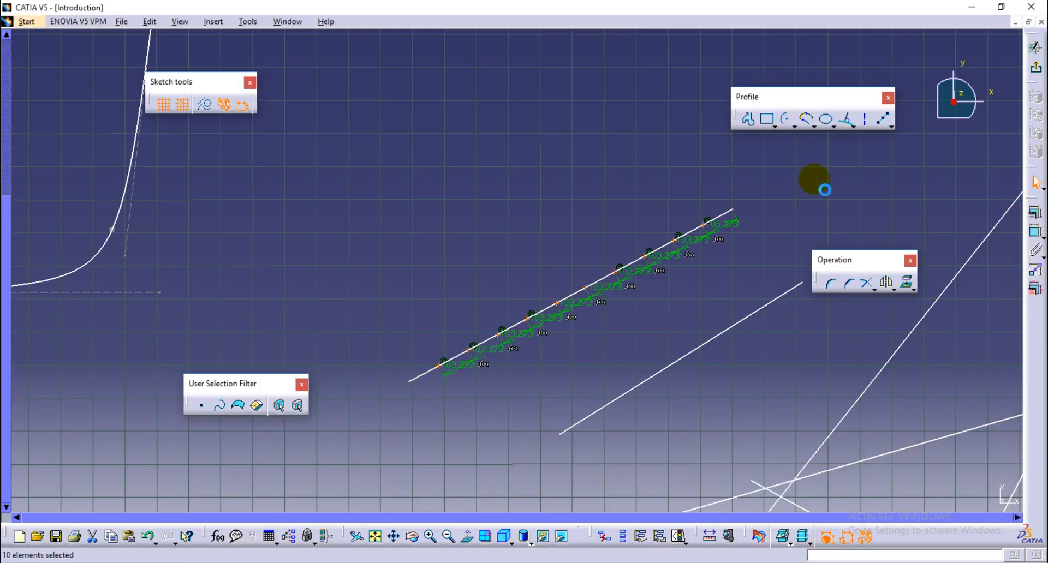
mouse_move(682, 267)
middle_mouse_down()
mouse_move(673, 264)
mouse_move(746, 158)
mouse_move(587, 164)
mouse_move(524, 303)
mouse_move(573, 277)
middle_mouse_up()
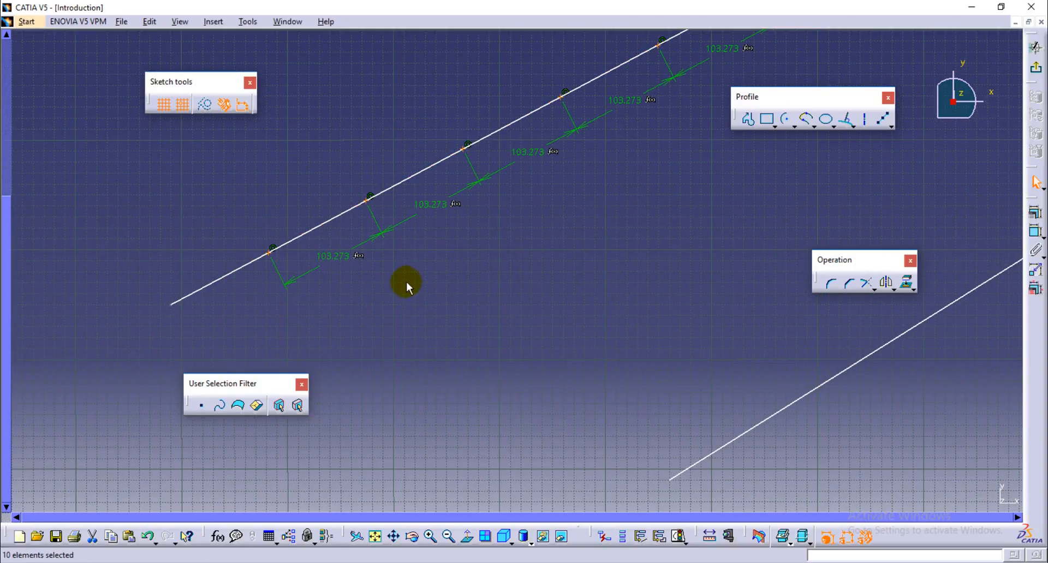
Create an intersection point where the short perpendicular line crosses the steeper slanted line, then restore the normal view of the sketch plane.
mouse_move(362, 271)
middle_mouse_down()
mouse_move(358, 290)
mouse_move(496, 339)
mouse_move(227, 480)
mouse_move(552, 317)
mouse_move(545, 341)
mouse_move(533, 341)
mouse_move(584, 277)
mouse_move(473, 467)
mouse_move(533, 287)
mouse_move(532, 309)
mouse_move(621, 320)
mouse_move(601, 269)
mouse_move(601, 322)
mouse_move(625, 314)
mouse_move(655, 251)
middle_mouse_up()
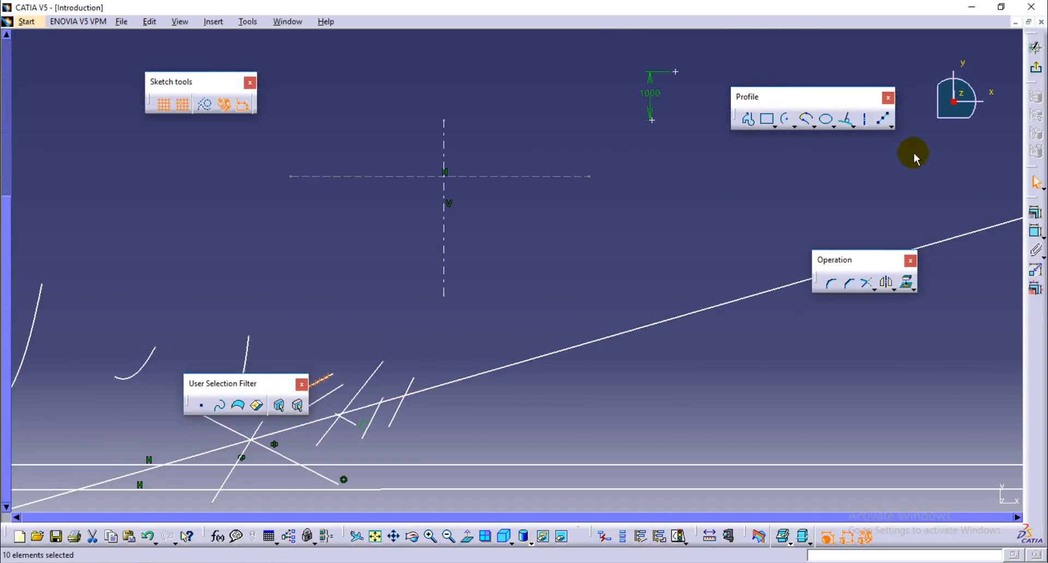
left_click(892, 129)
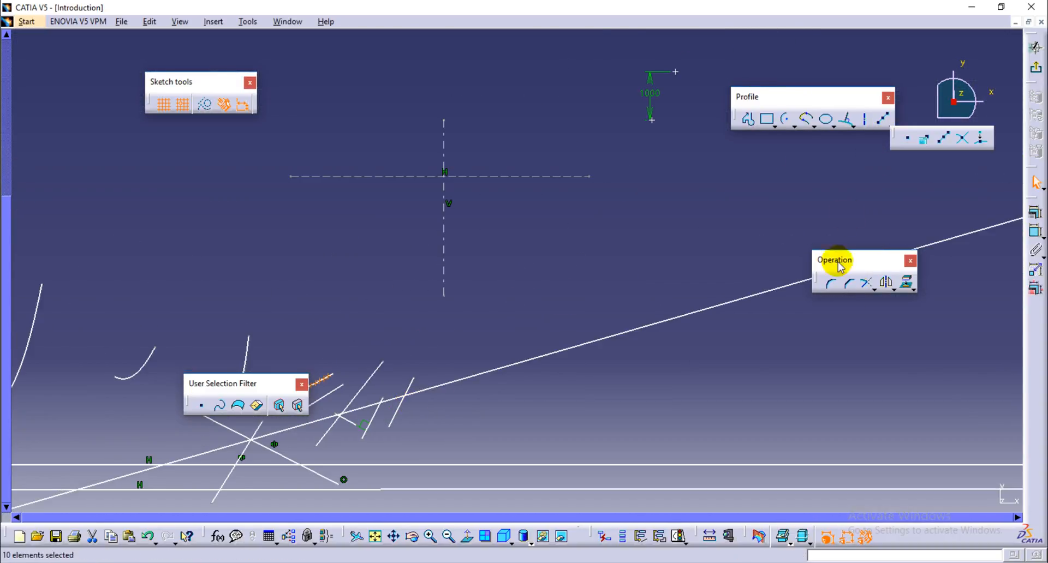
left_click(964, 141)
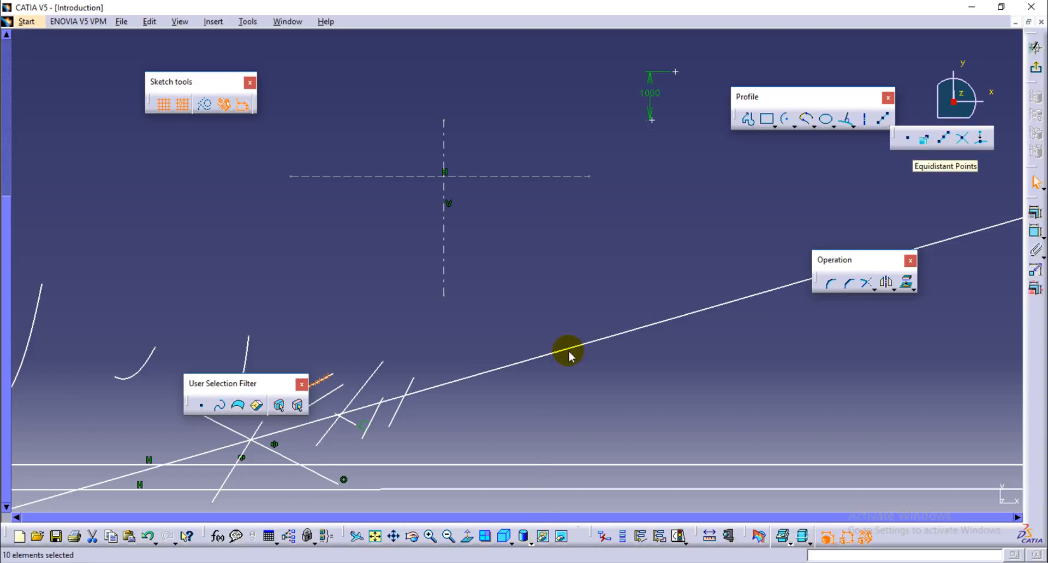
middle_click_drag(568, 350, 761, 257)
mouse_move(561, 320)
middle_mouse_down()
mouse_move(572, 435)
mouse_move(636, 186)
mouse_move(624, 411)
mouse_move(580, 367)
mouse_move(663, 443)
mouse_move(563, 220)
middle_mouse_up()
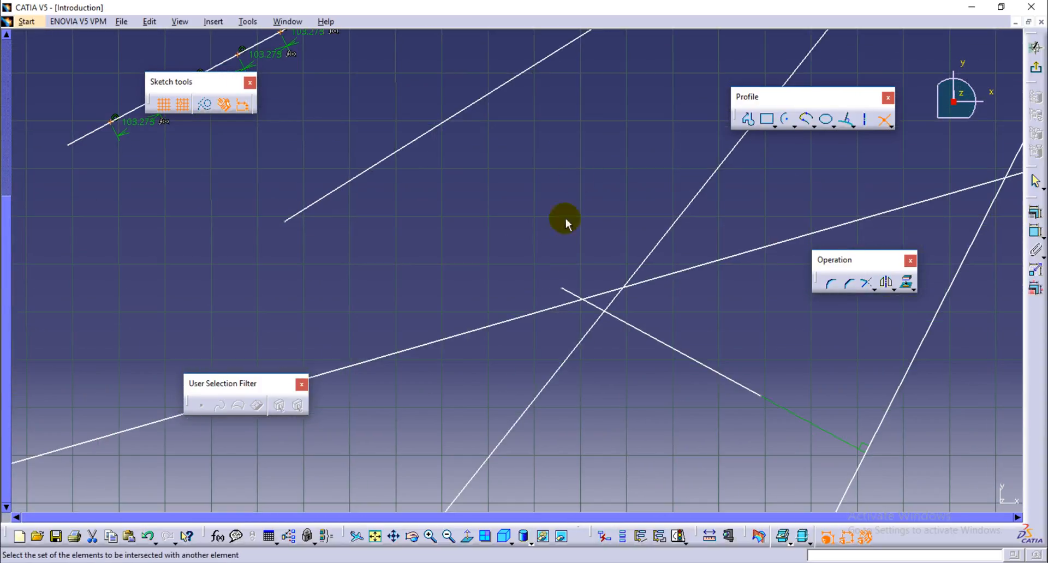
left_click(609, 306)
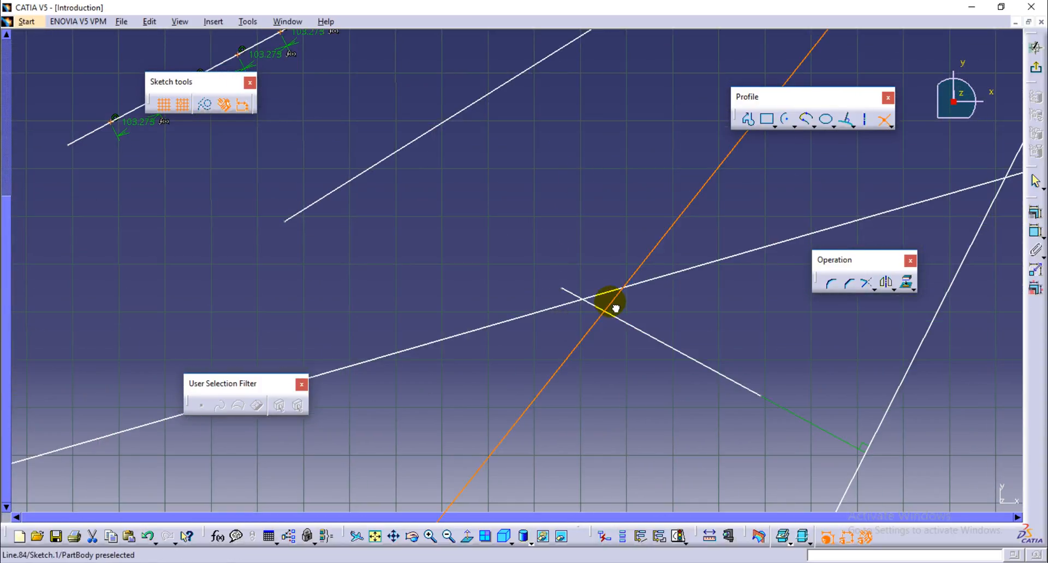
left_click(652, 337)
mouse_move(610, 290)
middle_mouse_down()
mouse_move(619, 293)
mouse_move(615, 403)
mouse_move(676, 213)
mouse_move(578, 402)
mouse_move(564, 407)
mouse_move(592, 341)
middle_mouse_up()
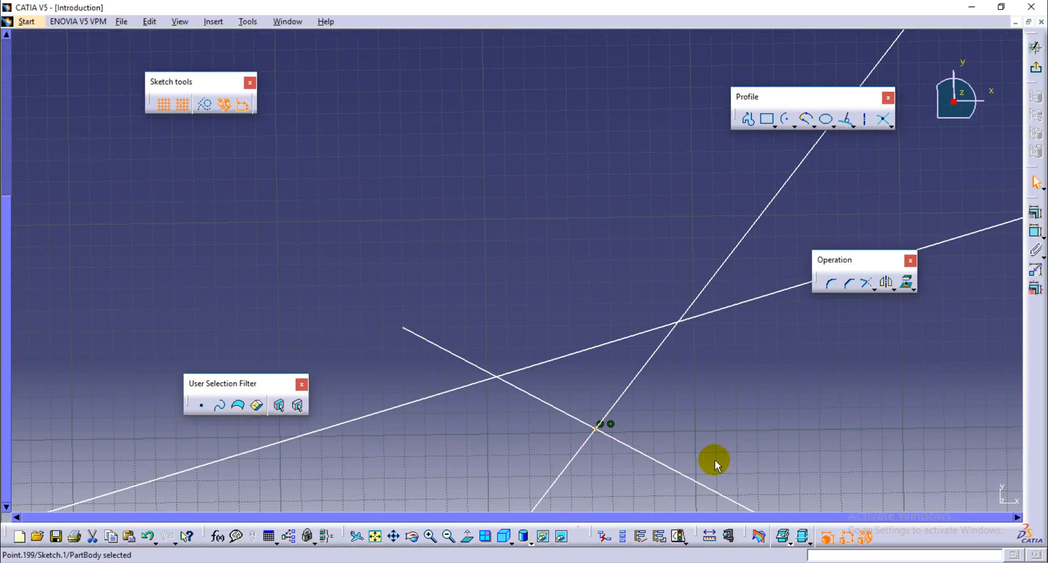
mouse_move(713, 464)
middle_mouse_down()
mouse_move(685, 419)
mouse_move(571, 381)
middle_mouse_up()
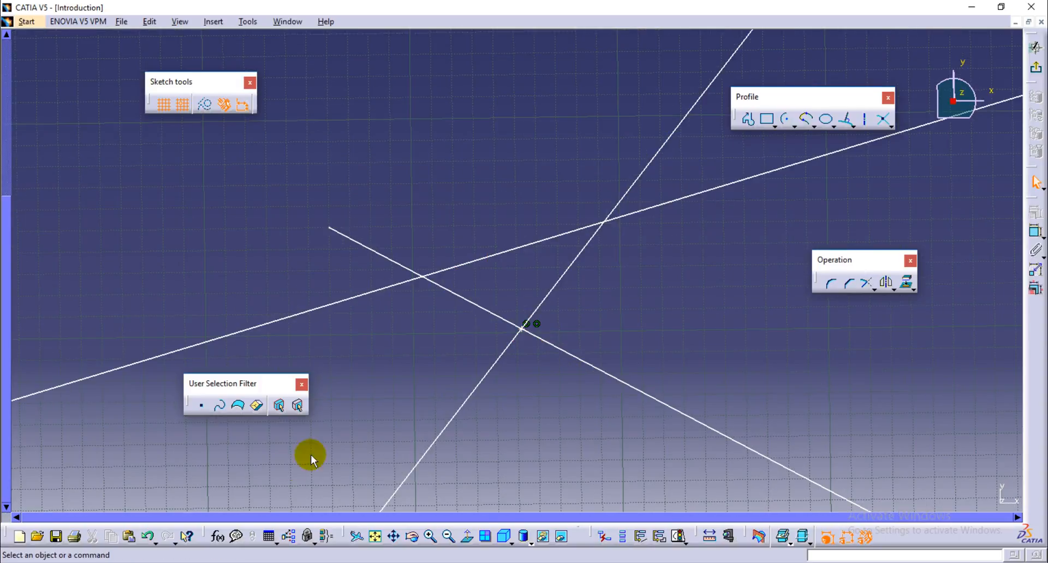
left_click(470, 541)
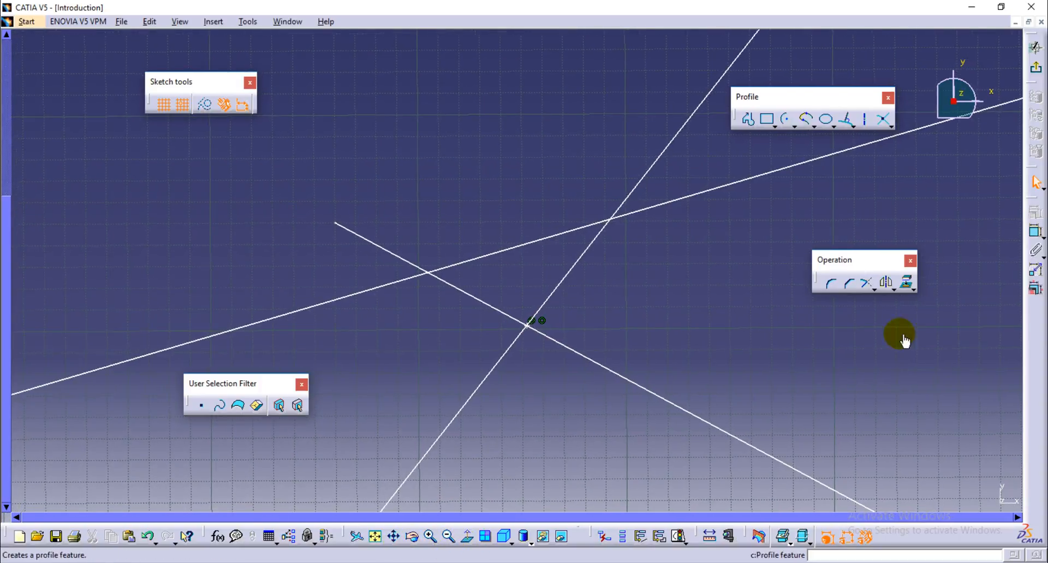
middle_click_drag(835, 335, 671, 346)
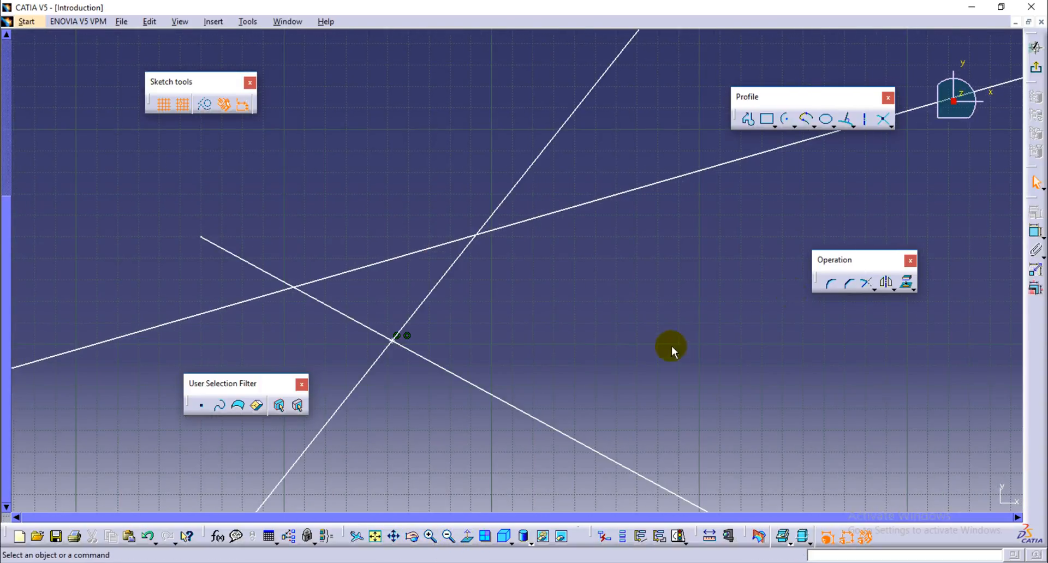
Try to create a projection point from the upper free endpoint of the short perpendicular line.
left_click(890, 125)
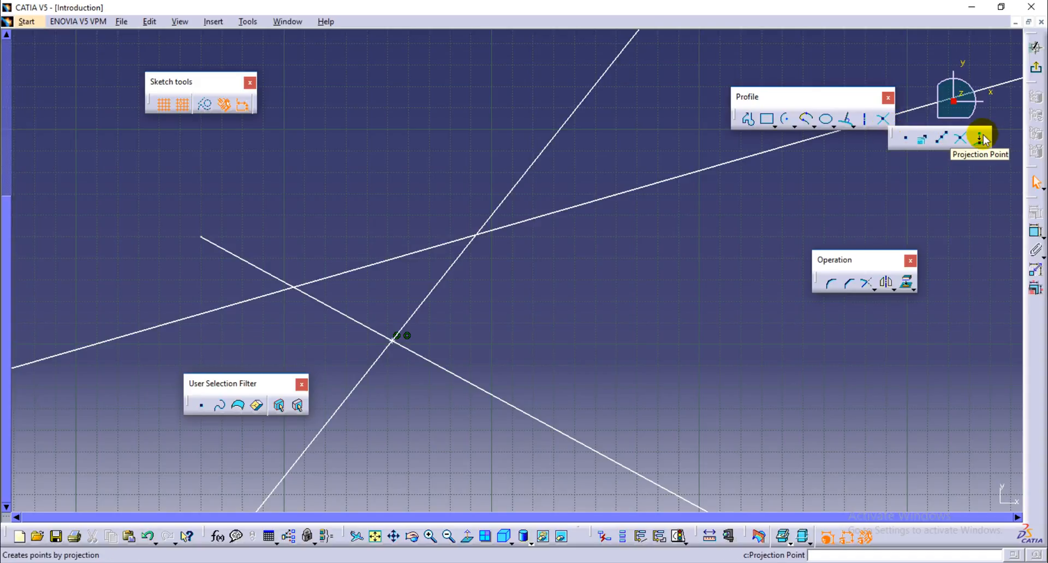
left_click(981, 139)
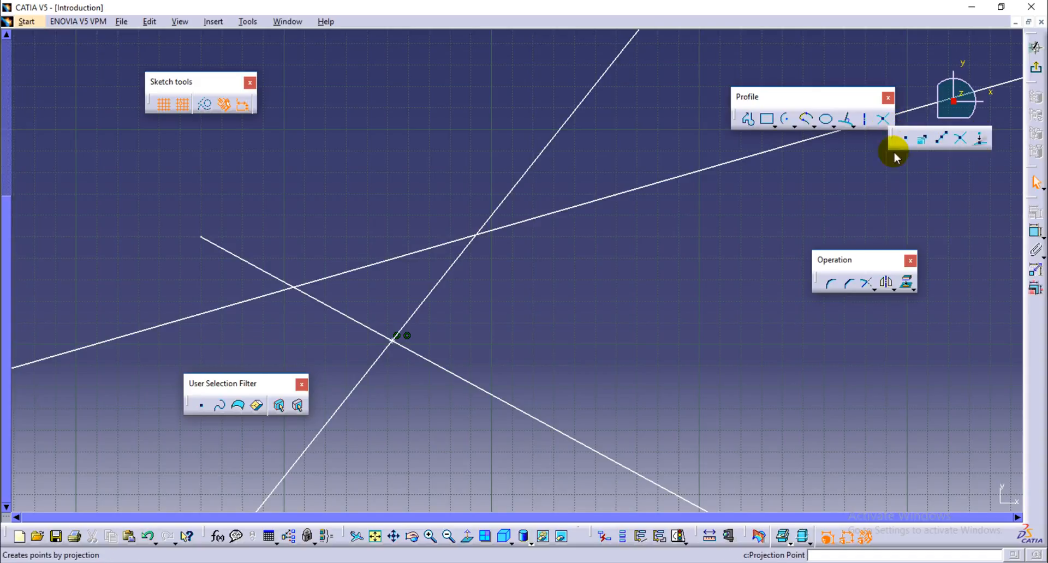
left_click(201, 238)
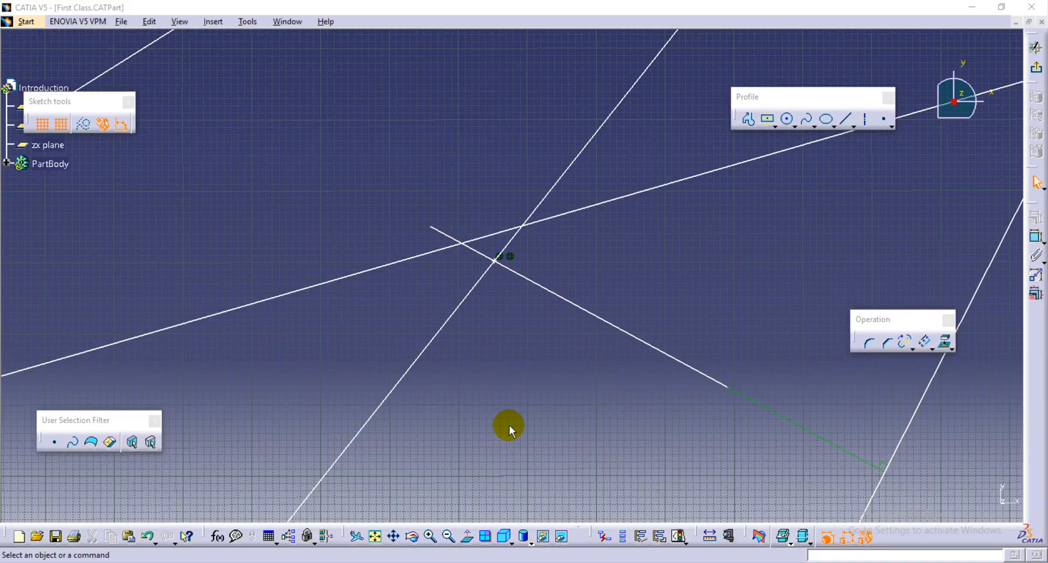
Review the available sketch Profile commands, from predefined profiles to points, and the Operation commands, including corner, chamfer, relimitations and transformation.
left_click_drag(791, 96, 801, 125)
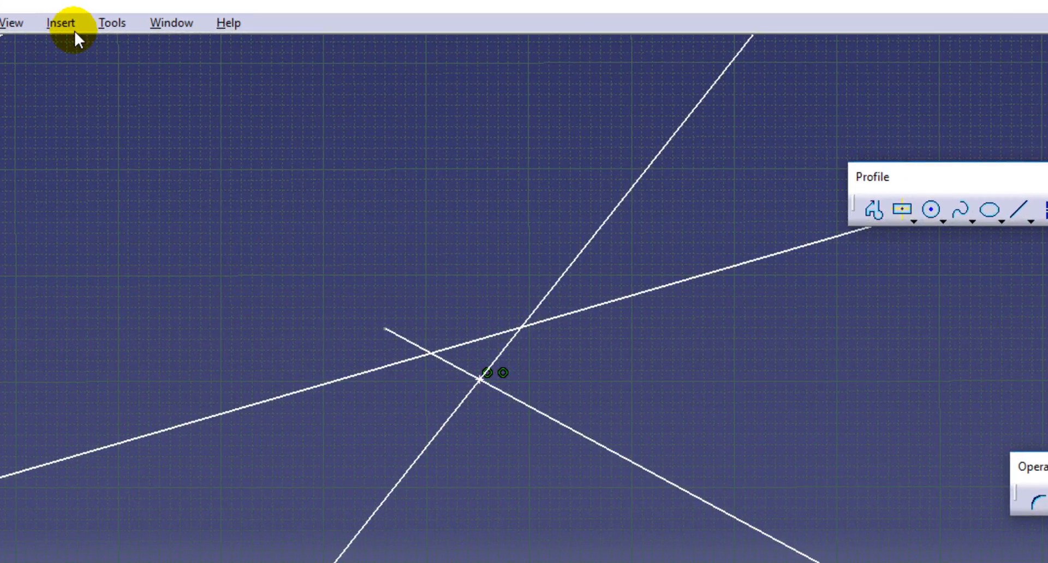
left_click(214, 23)
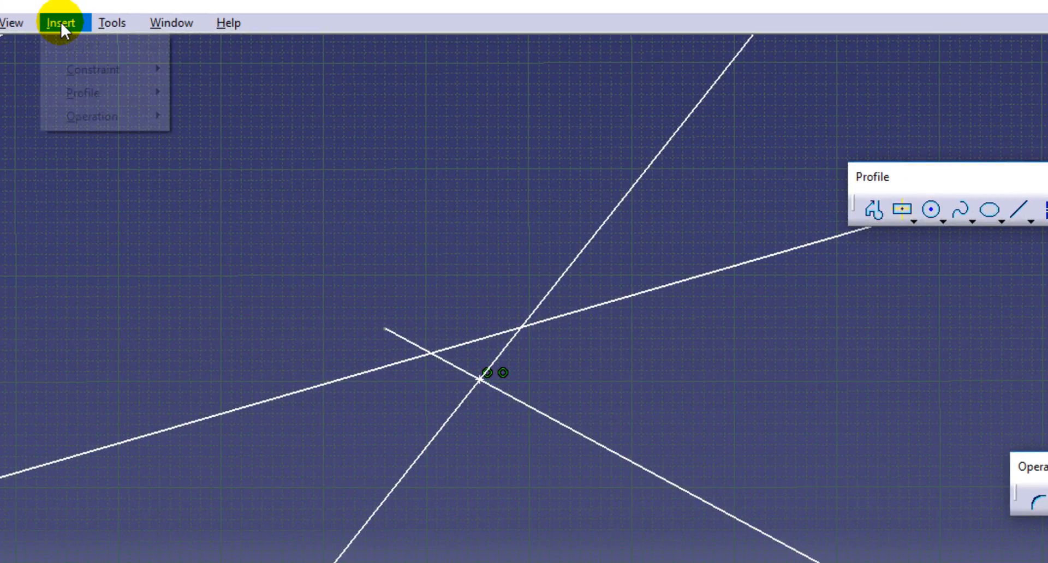
mouse_move(97, 93)
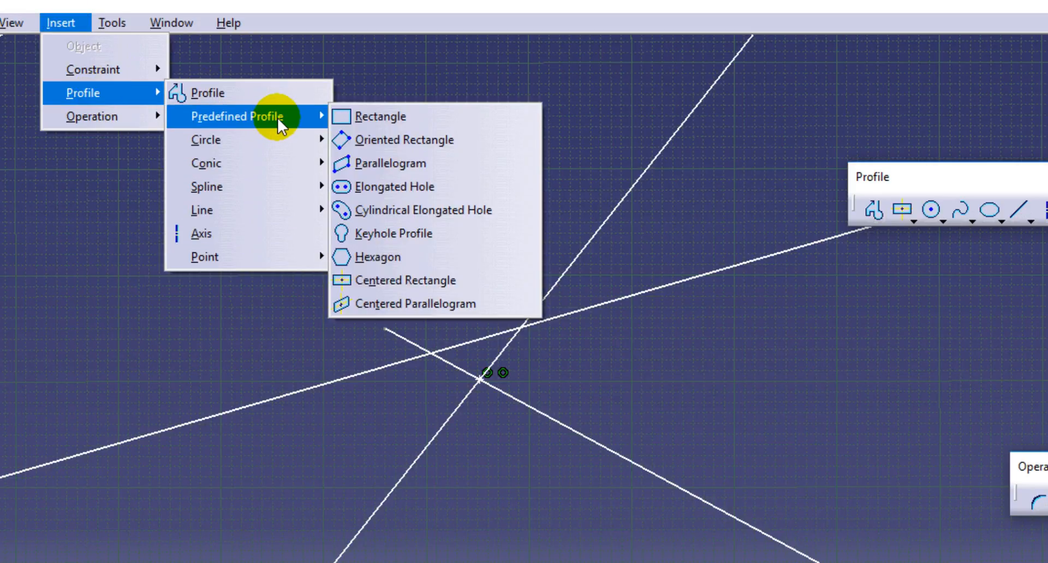
mouse_move(283, 135)
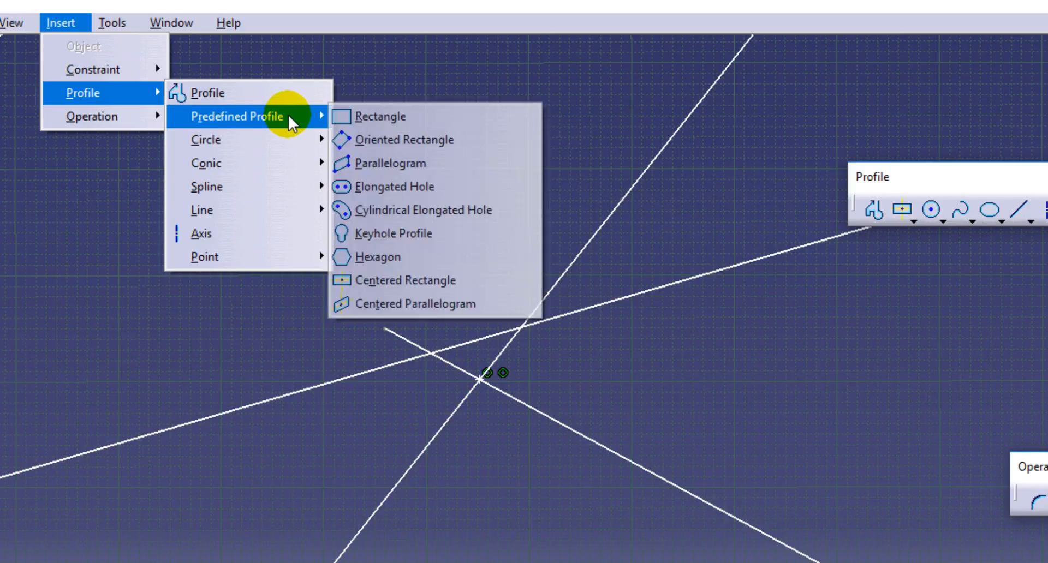
mouse_move(276, 159)
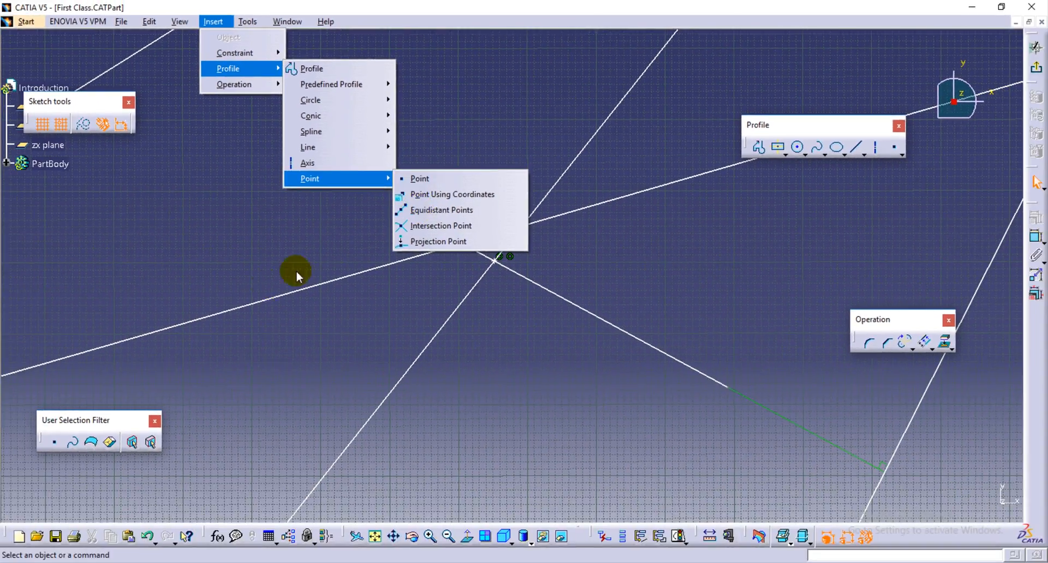
left_click(93, 327)
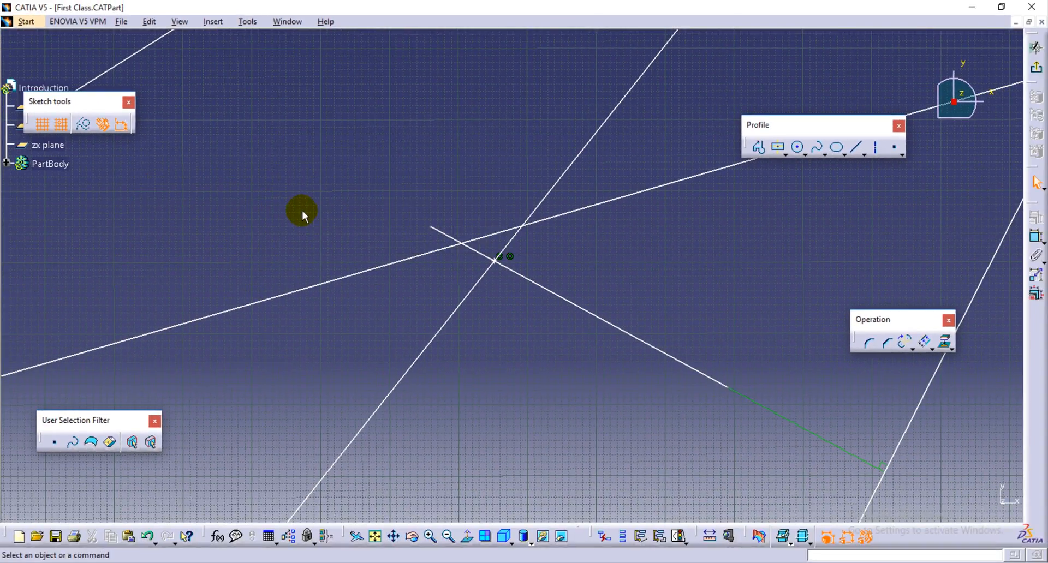
mouse_move(307, 215)
middle_mouse_down()
mouse_move(304, 311)
mouse_move(286, 322)
mouse_move(287, 299)
middle_mouse_up()
left_click(284, 322)
middle_click_drag(503, 345, 337, 327)
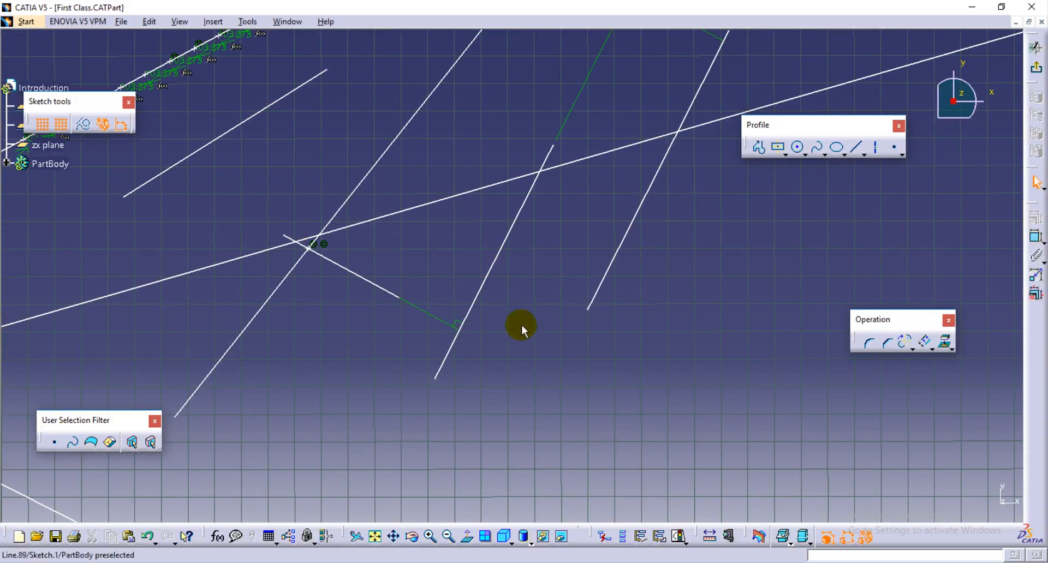
left_click_drag(868, 318, 837, 280)
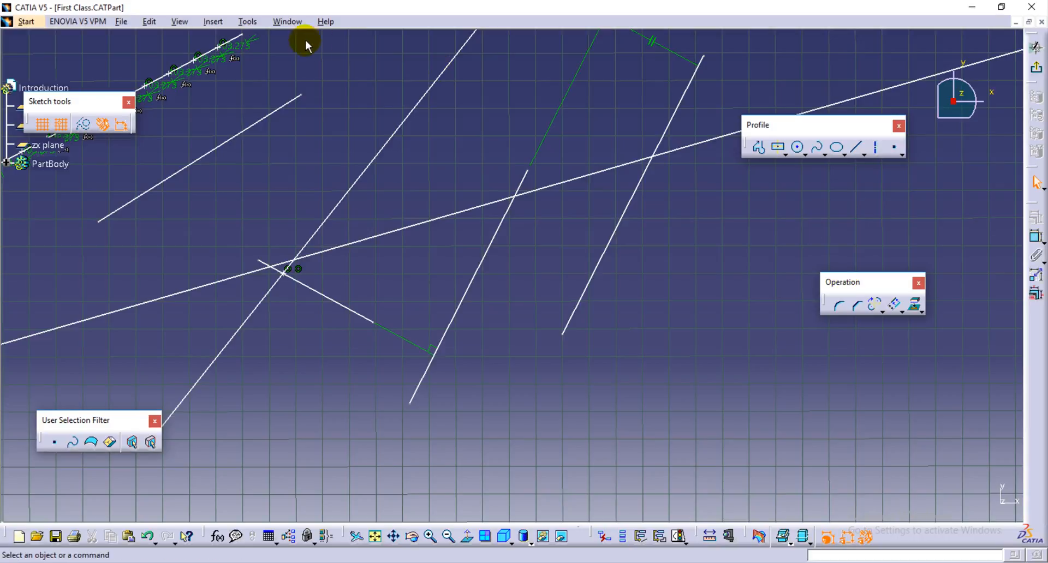
left_click(213, 21)
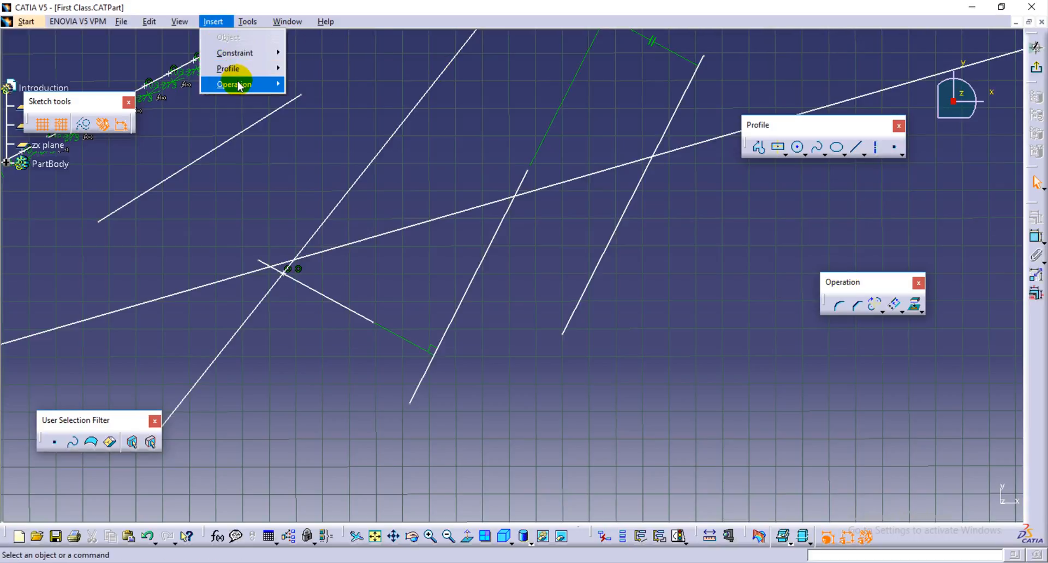
mouse_move(240, 87)
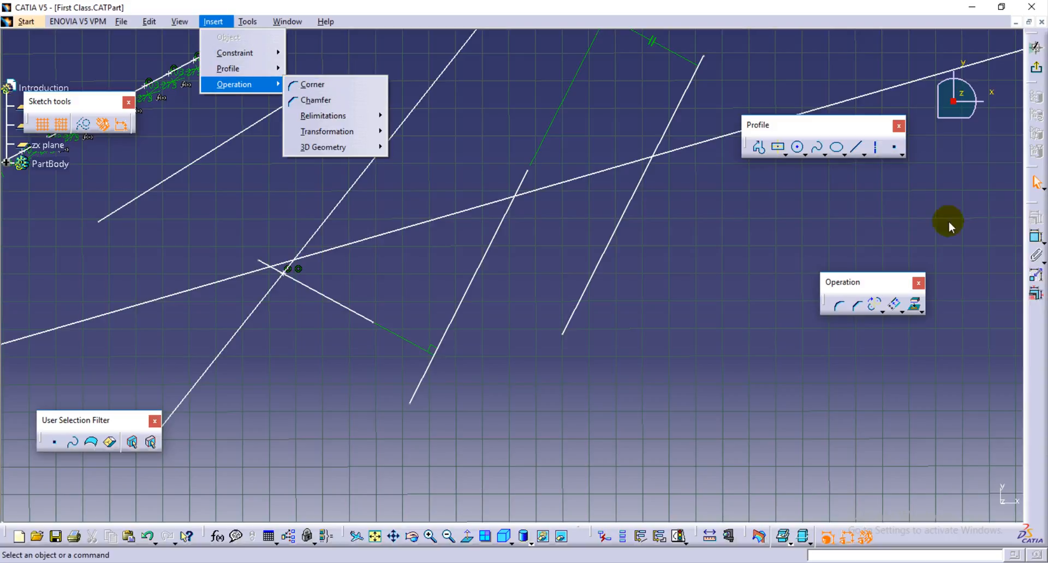
left_click_drag(841, 285, 841, 272)
Draw a wide two-point rectangle in the empty area to the right of the slanted parallel lines, above the long horizontal line.
mouse_move(725, 360)
middle_mouse_down("ctrl")
mouse_move(728, 350)
mouse_move(720, 401)
middle_mouse_up("ctrl")
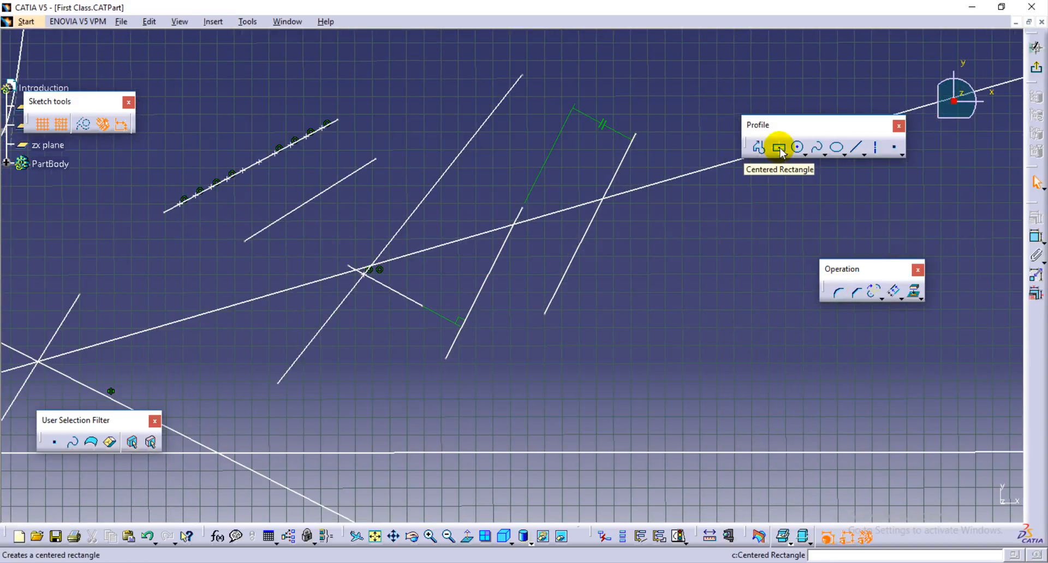
left_click(786, 155)
left_click(803, 169)
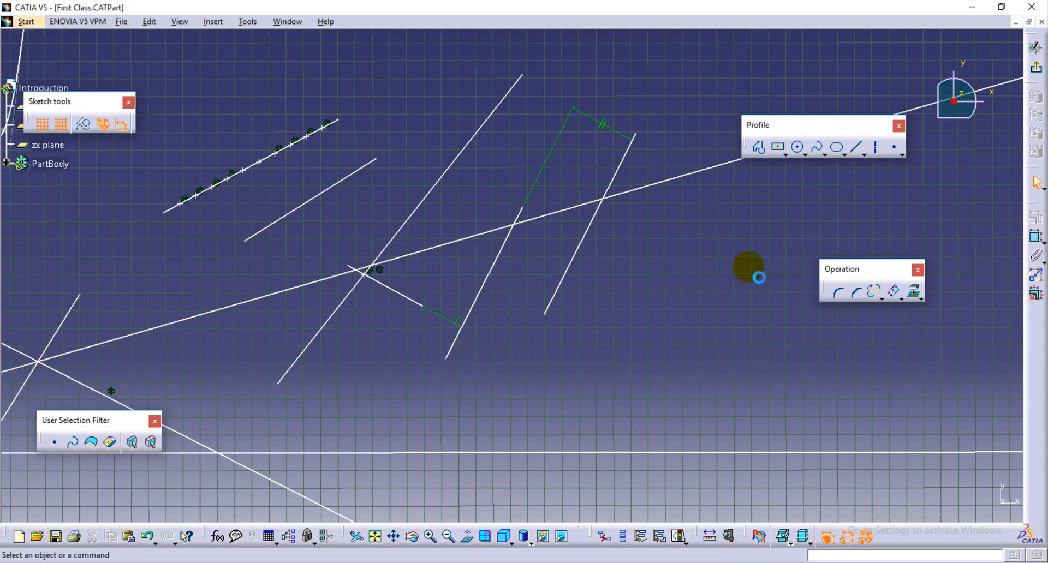
mouse_move(725, 334)
middle_mouse_down()
mouse_move(437, 211)
mouse_move(409, 374)
middle_mouse_up()
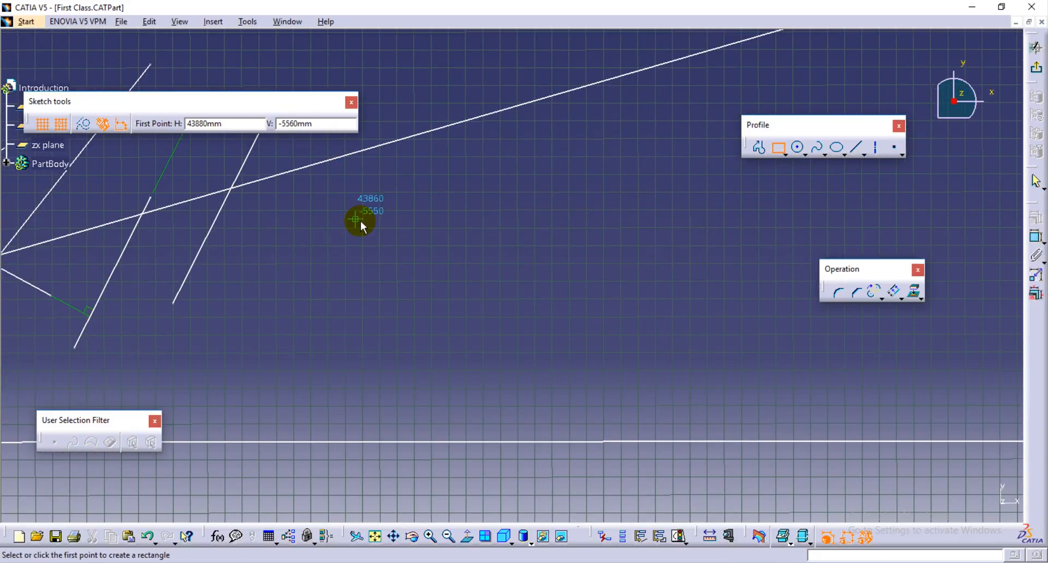
left_click(359, 221)
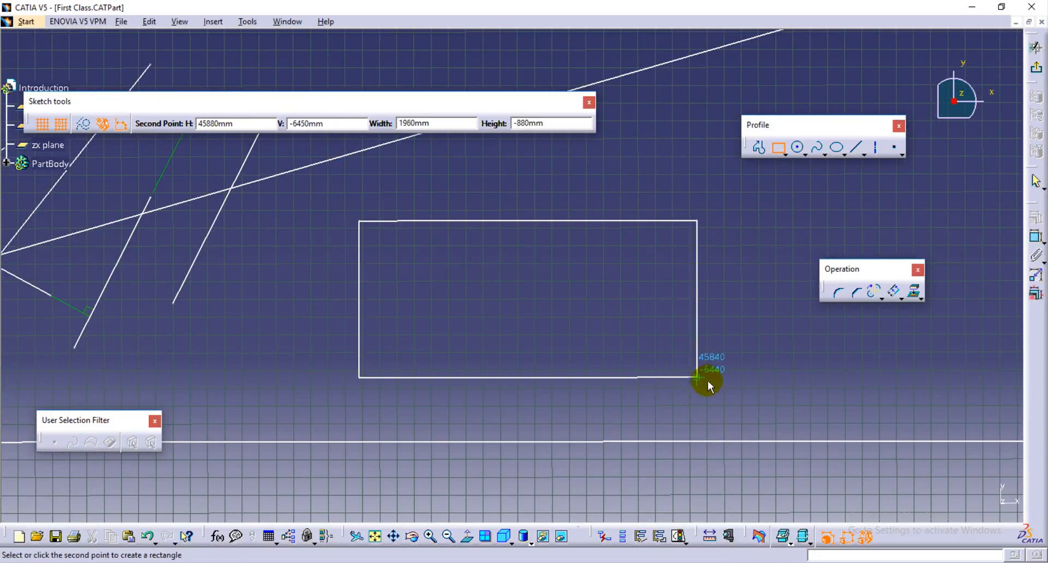
left_click(749, 399)
middle_click_drag(651, 319, 569, 318)
left_click(593, 312)
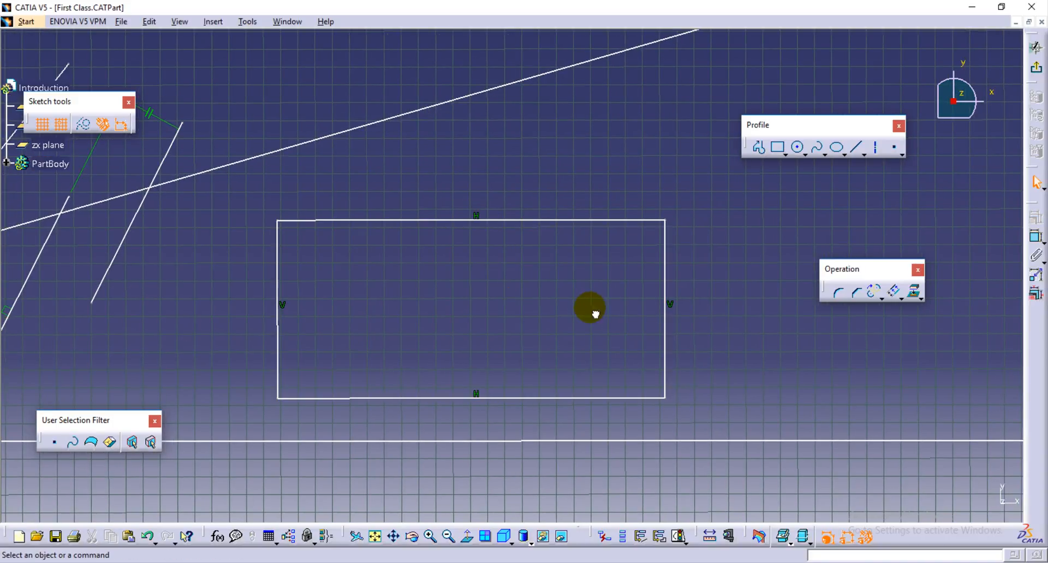
left_click(467, 538)
mouse_move(407, 276)
middle_mouse_down()
mouse_move(453, 292)
mouse_move(459, 271)
middle_mouse_up()
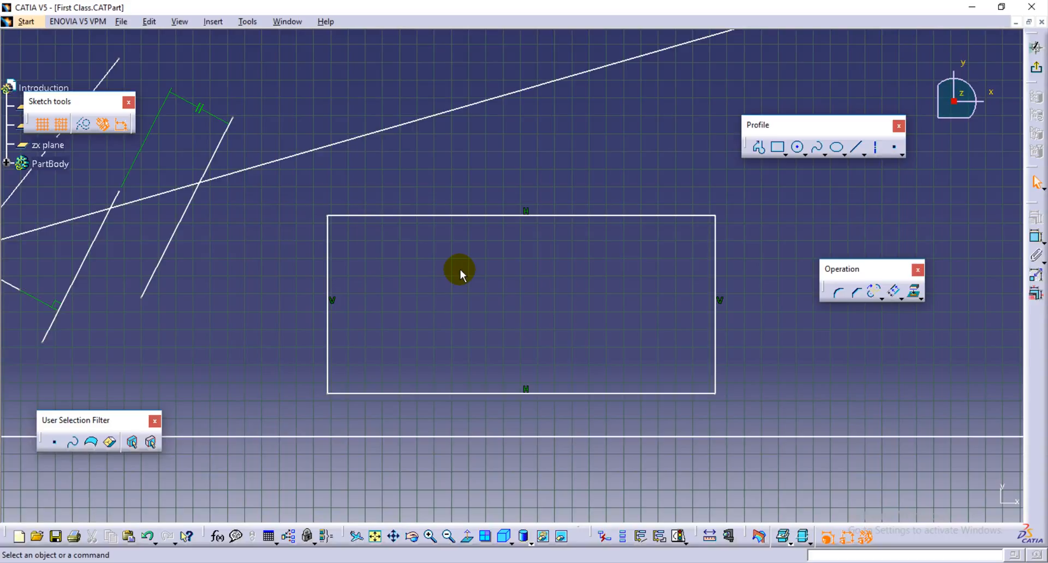
Round the rectangle's upper-left corner with a trimmed Corner of about 341 mm radius.
left_click(839, 295)
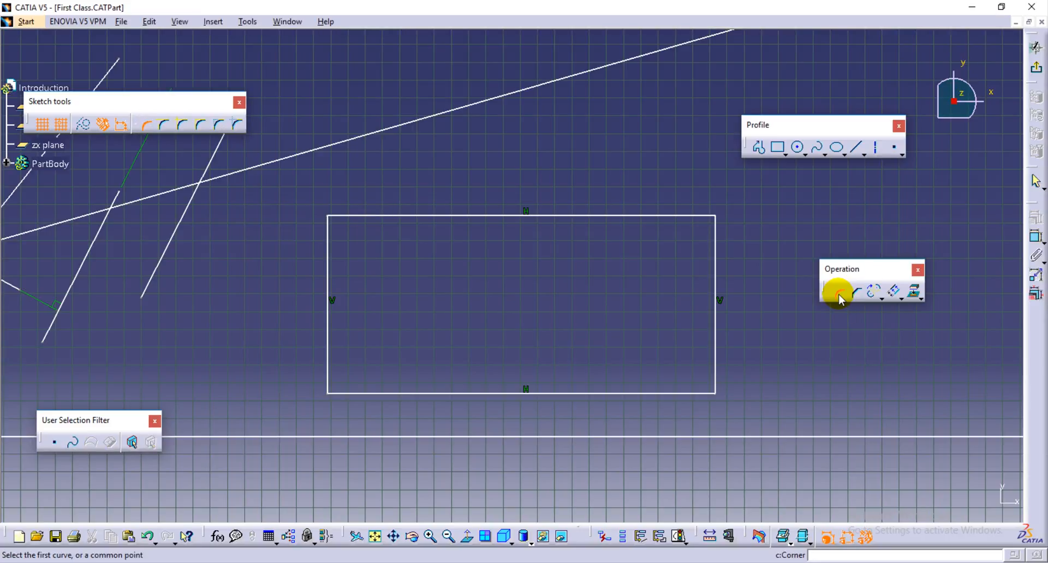
left_click(328, 252)
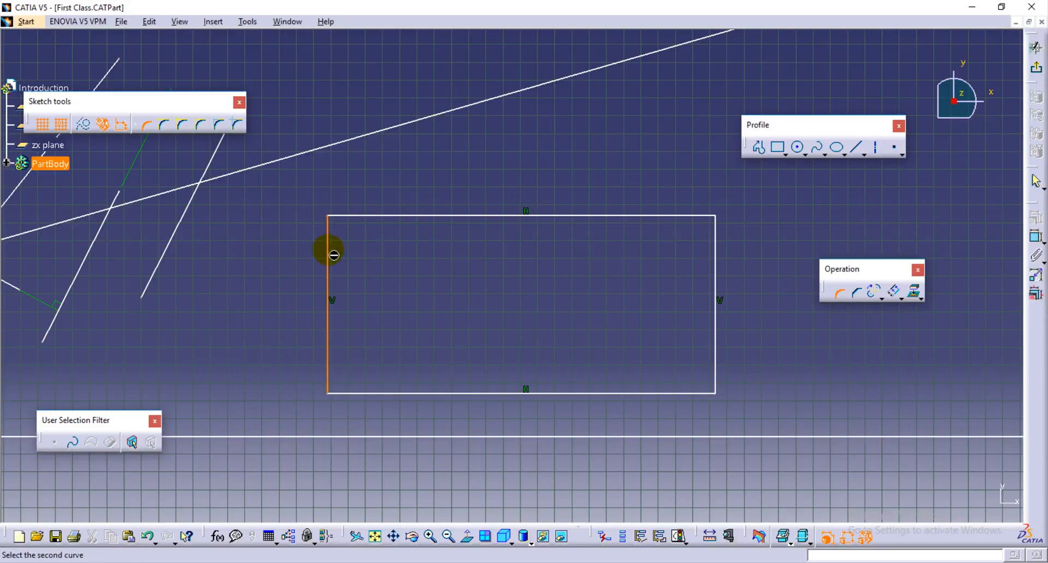
left_click(376, 217)
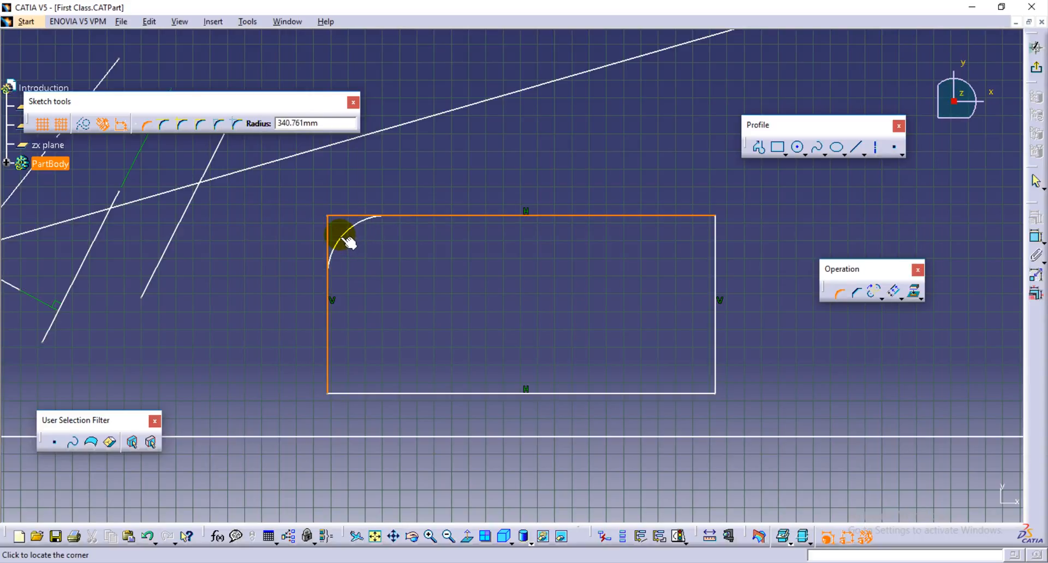
left_click(349, 242)
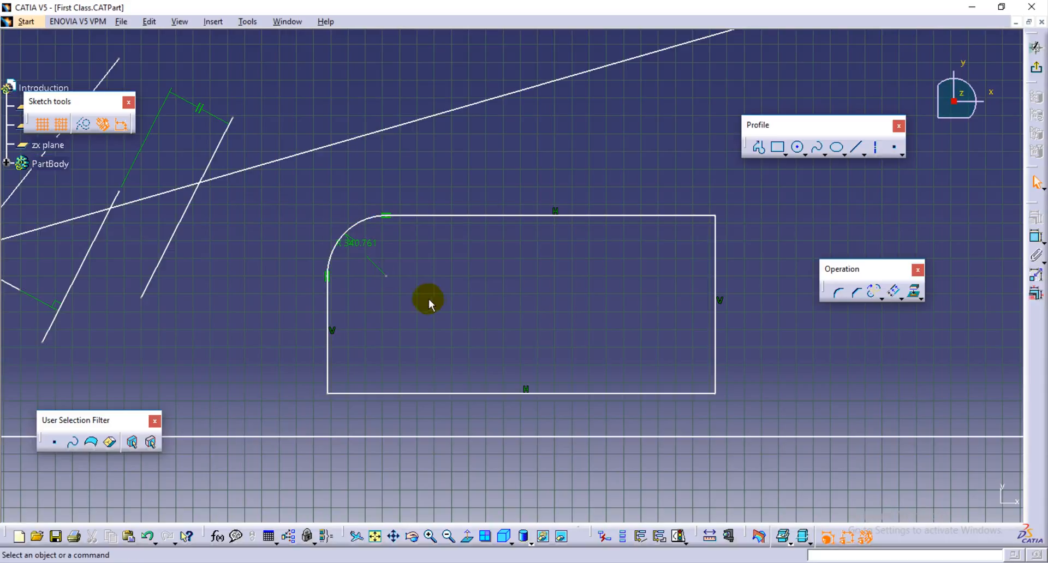
Set the radius constraint of the rectangle's rounded upper-left corner to 300 mm.
left_click(357, 250)
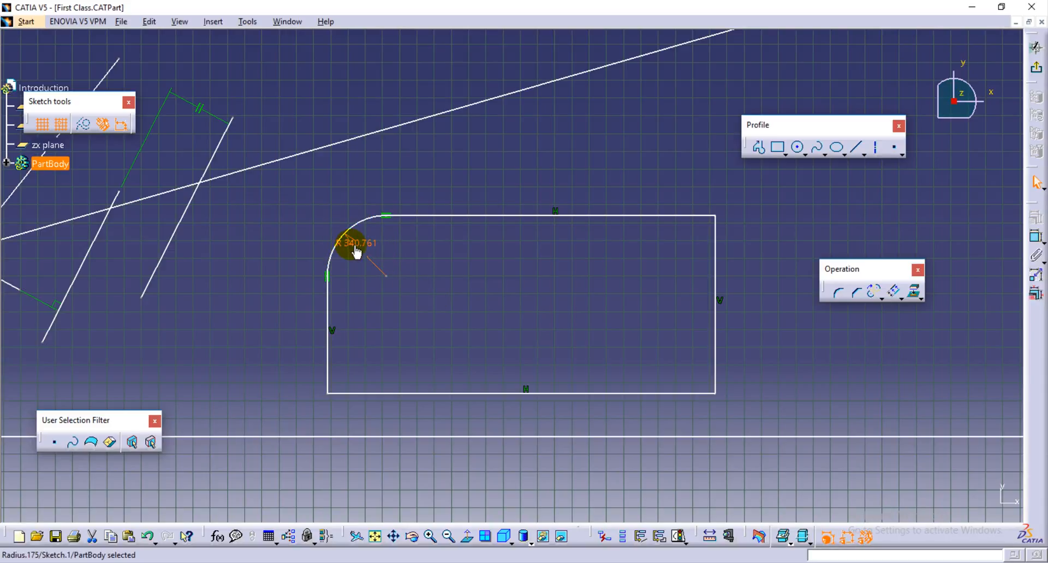
double_click(361, 255)
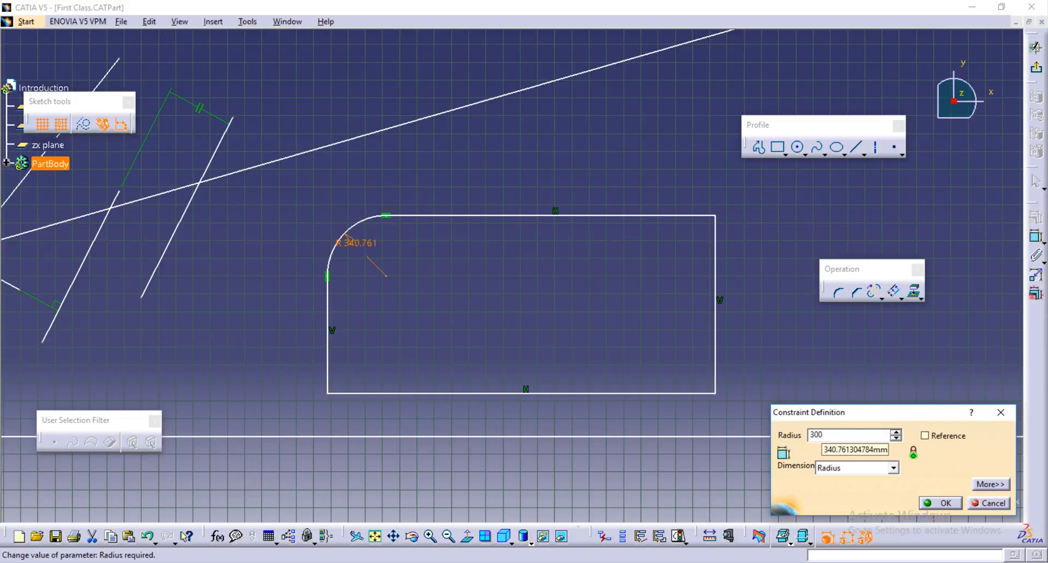
type("300")
key("Return")
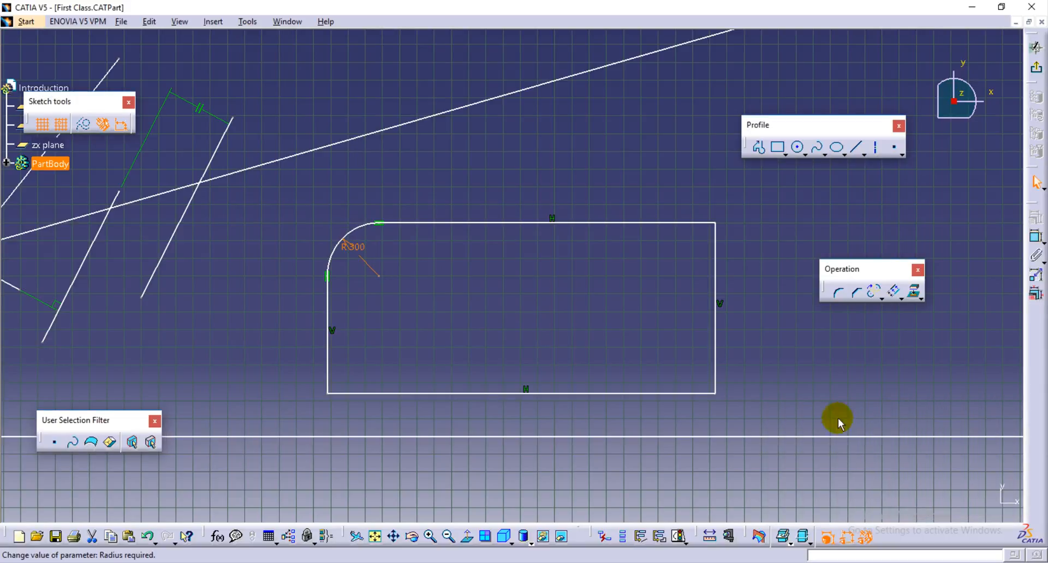
Draw a closed profile right of the rectangle from four straight lines and a tangent arc of about 600 mm radius on its lower-left side.
middle_click_drag(480, 266, 483, 230)
middle_click_drag(522, 244, 554, 267)
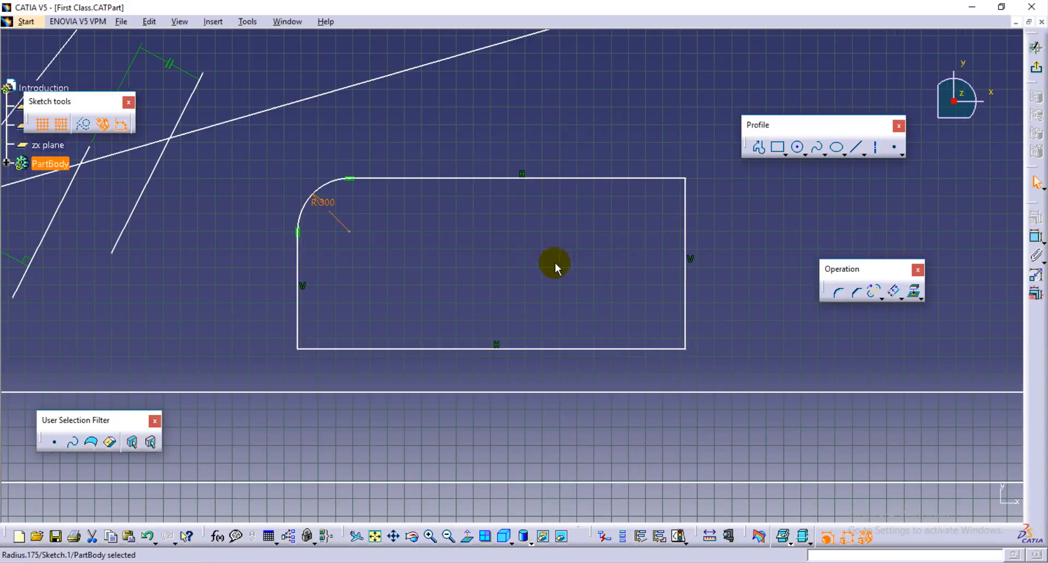
left_click(759, 147)
middle_click_drag(670, 265, 465, 279)
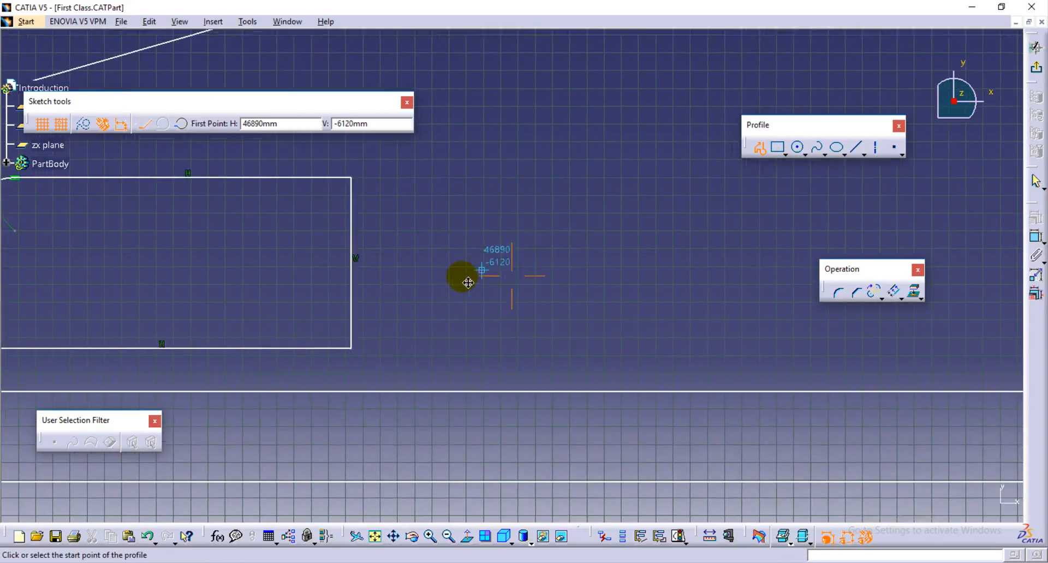
left_click(626, 87)
left_click(737, 218)
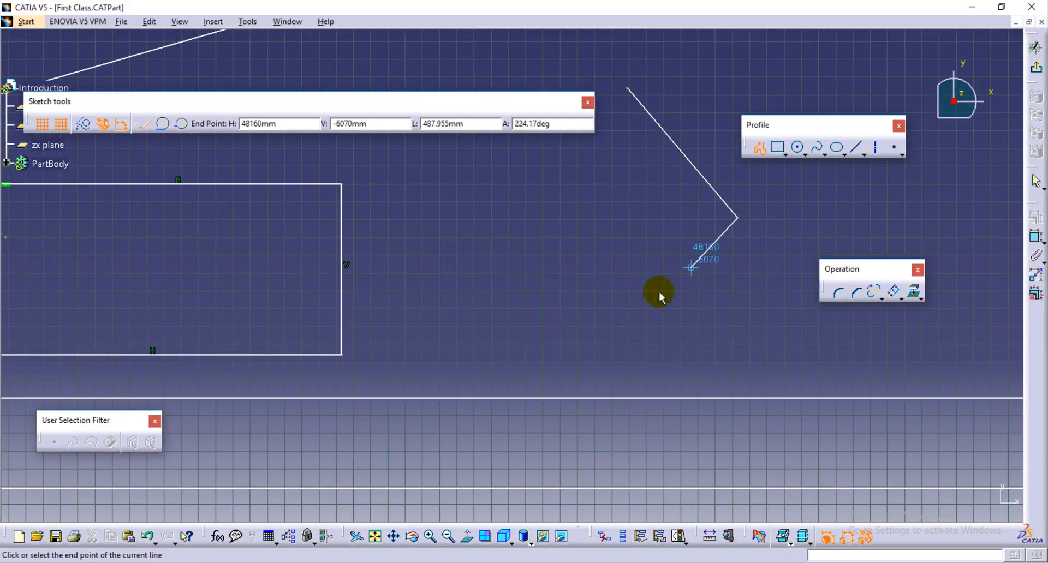
left_click_drag(581, 326, 498, 199)
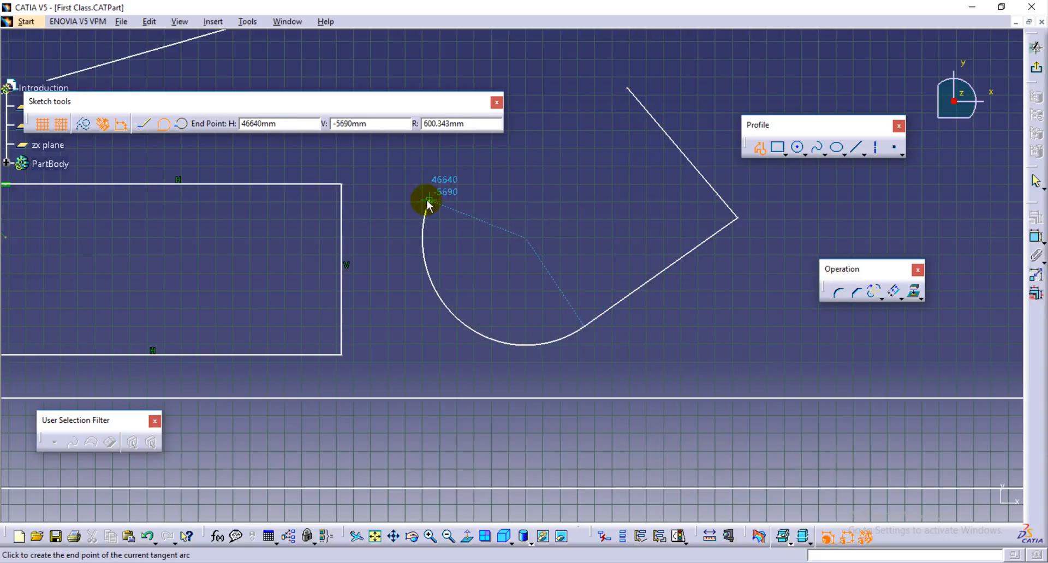
left_click(423, 201)
middle_click_drag(551, 173, 491, 292)
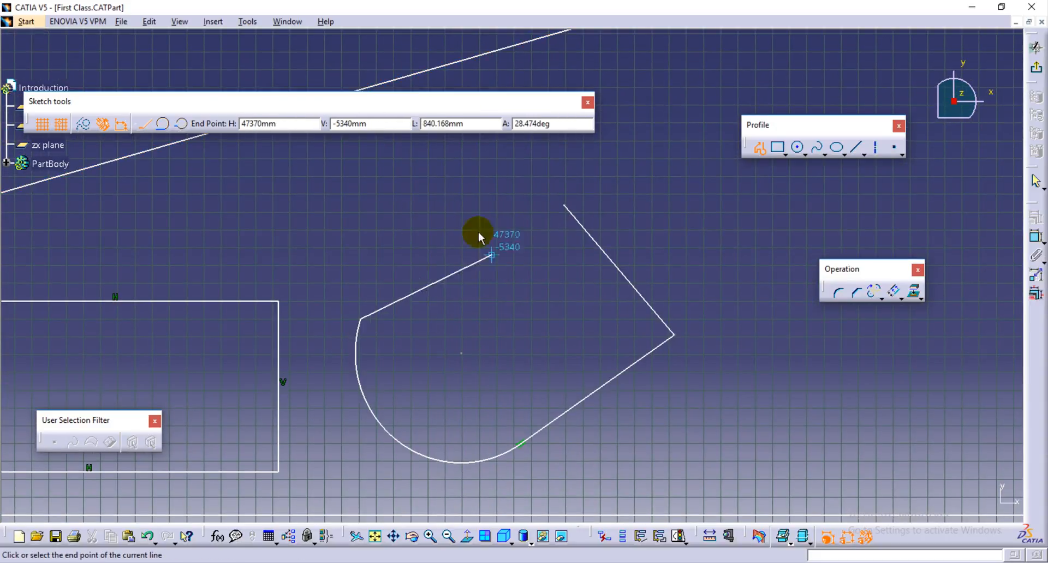
left_click(431, 169)
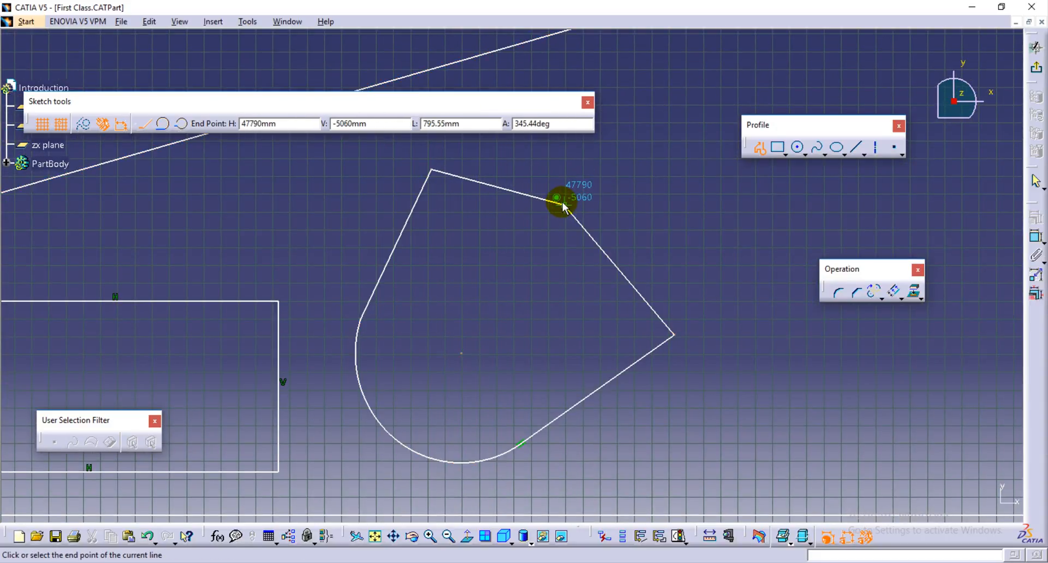
left_click(563, 206)
middle_click_drag(583, 260, 647, 201)
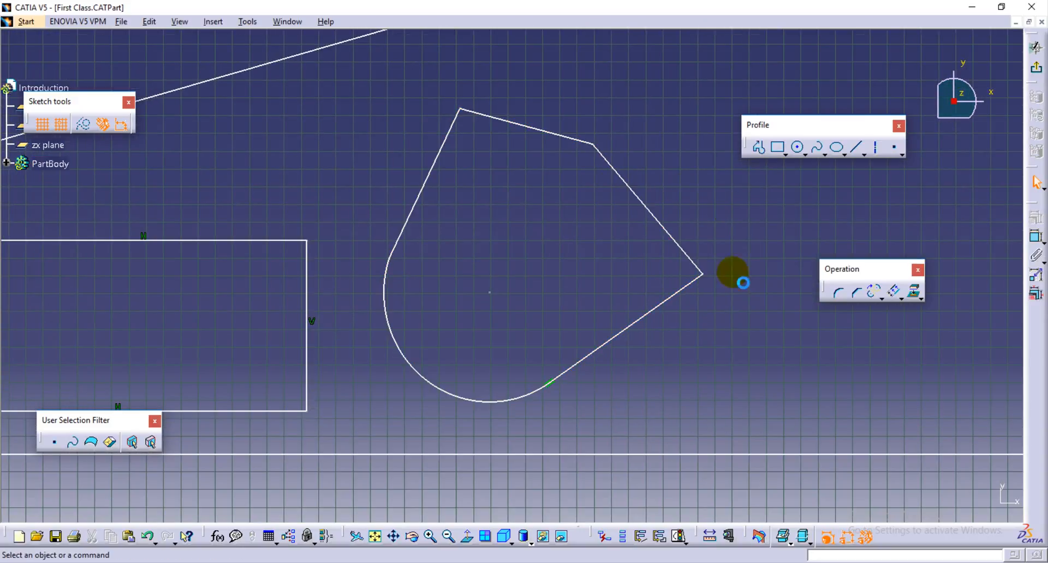
Round the closed profile's rightmost vertex with a trimmed Corner and set its radius constraint to 300 mm.
left_click(838, 293)
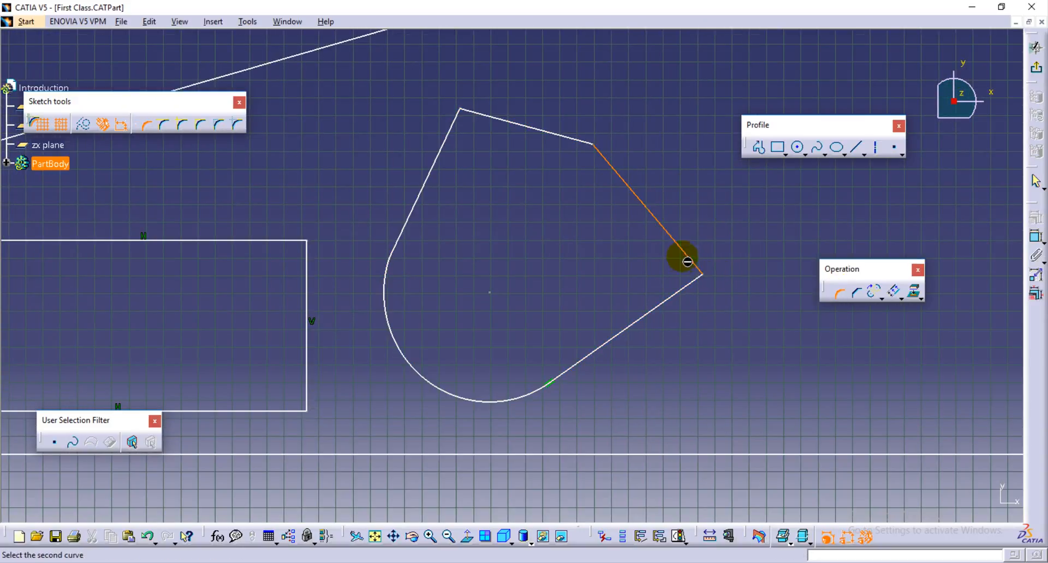
left_click(686, 287)
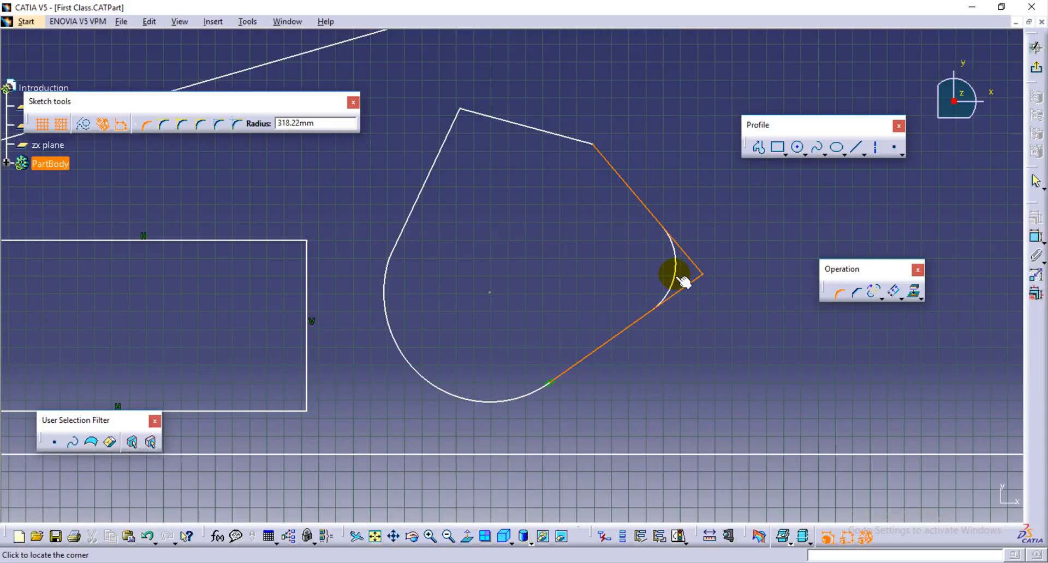
left_click(682, 281)
double_click(667, 270)
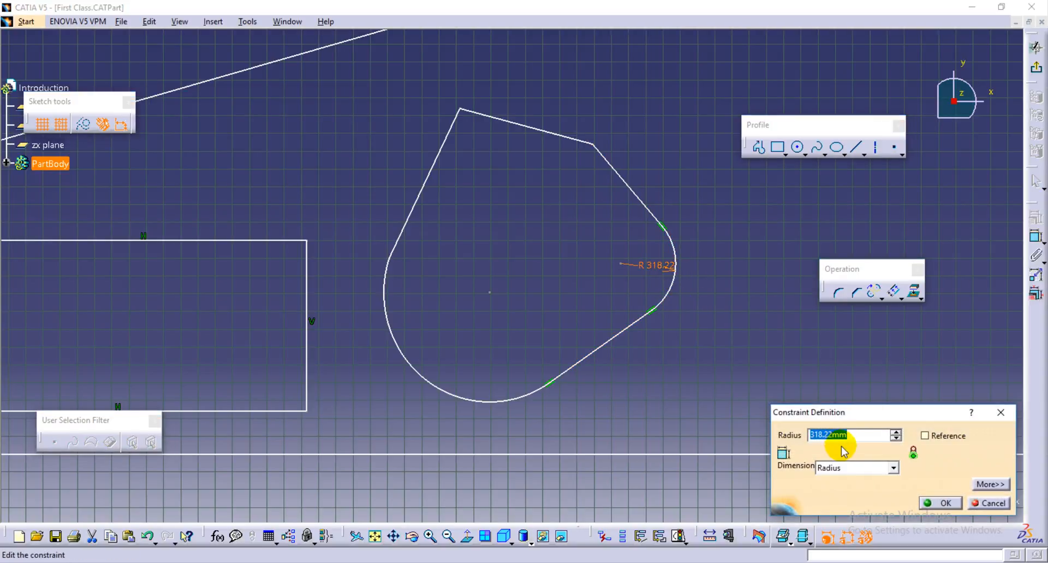
type("300")
key("Return")
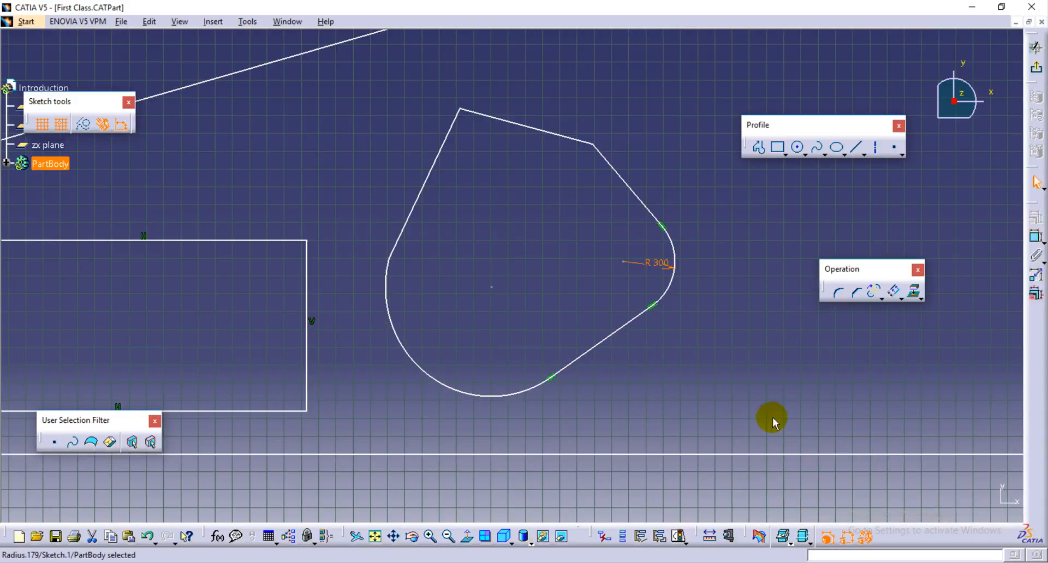
left_click(713, 355)
middle_click_drag(744, 381, 675, 417)
mouse_move(649, 330)
middle_mouse_down()
mouse_move(662, 411)
mouse_move(562, 304)
middle_mouse_up()
middle_click_drag(443, 268, 655, 259)
middle_click_drag(725, 318, 358, 248)
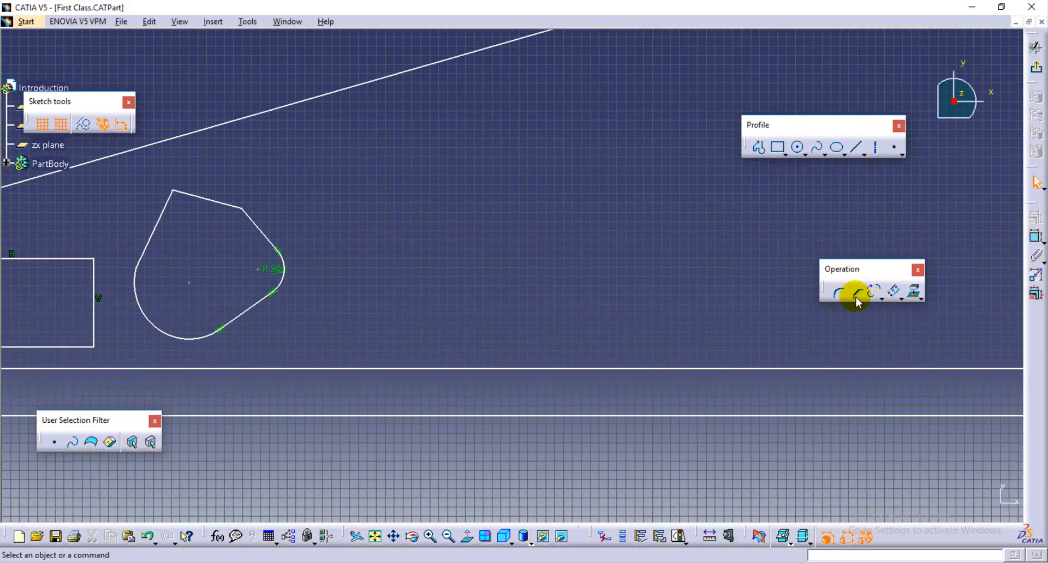
left_click(857, 297)
mouse_move(480, 311)
middle_mouse_down()
mouse_move(535, 287)
mouse_move(419, 341)
mouse_move(398, 185)
mouse_move(323, 322)
mouse_move(646, 282)
mouse_move(535, 292)
mouse_move(533, 235)
mouse_move(517, 282)
mouse_move(578, 330)
mouse_move(611, 329)
mouse_move(591, 363)
mouse_move(612, 328)
middle_mouse_up()
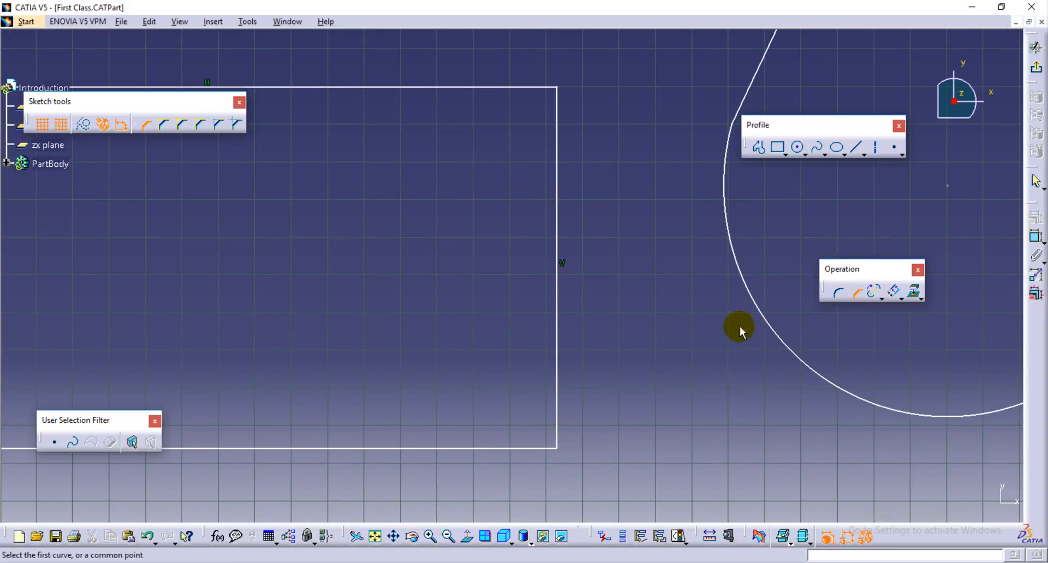
left_click(829, 299)
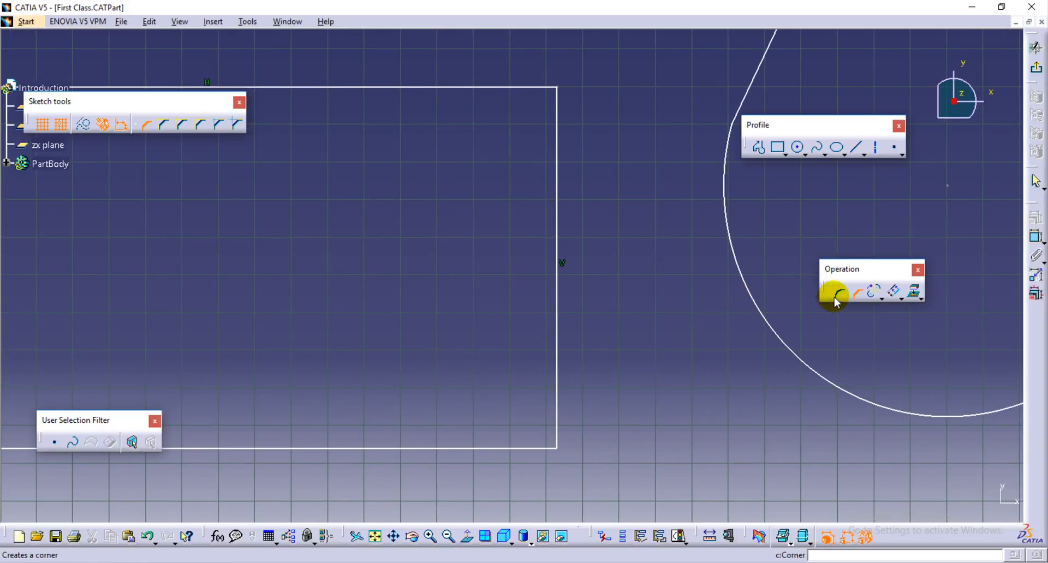
key("Escape")
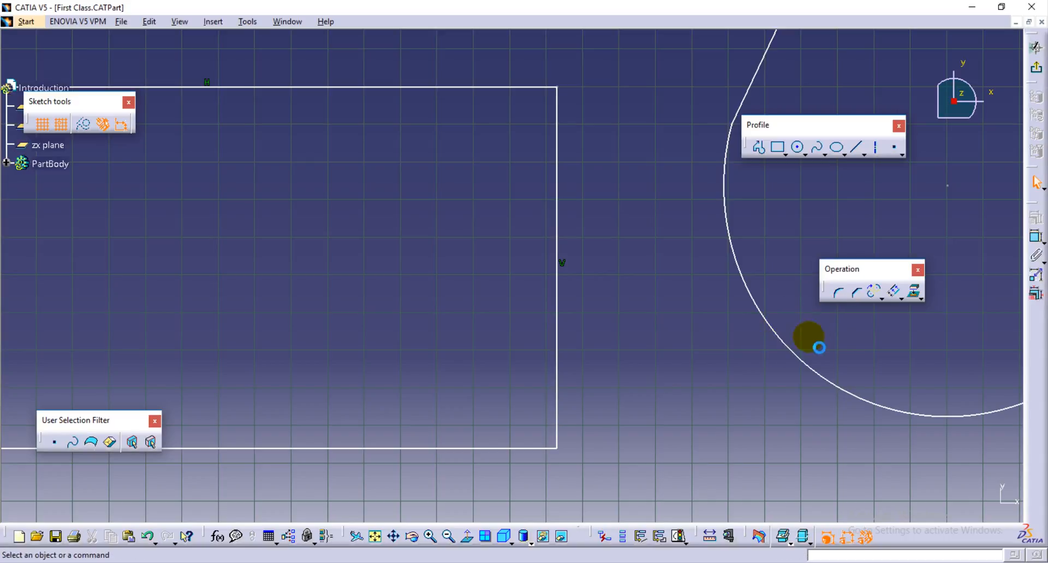
Chamfer the rectangle's lower-right corner at 45 degrees with a length of about 351 mm, trimming both sides.
left_click(856, 294)
mouse_move(622, 350)
middle_mouse_down()
mouse_move(610, 313)
mouse_move(620, 260)
middle_mouse_up()
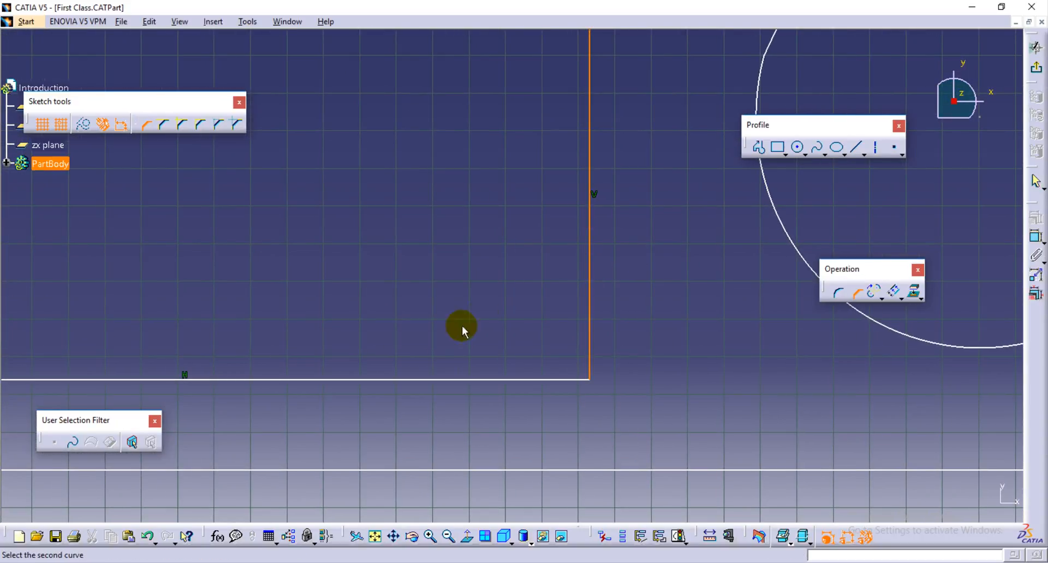
left_click(339, 379)
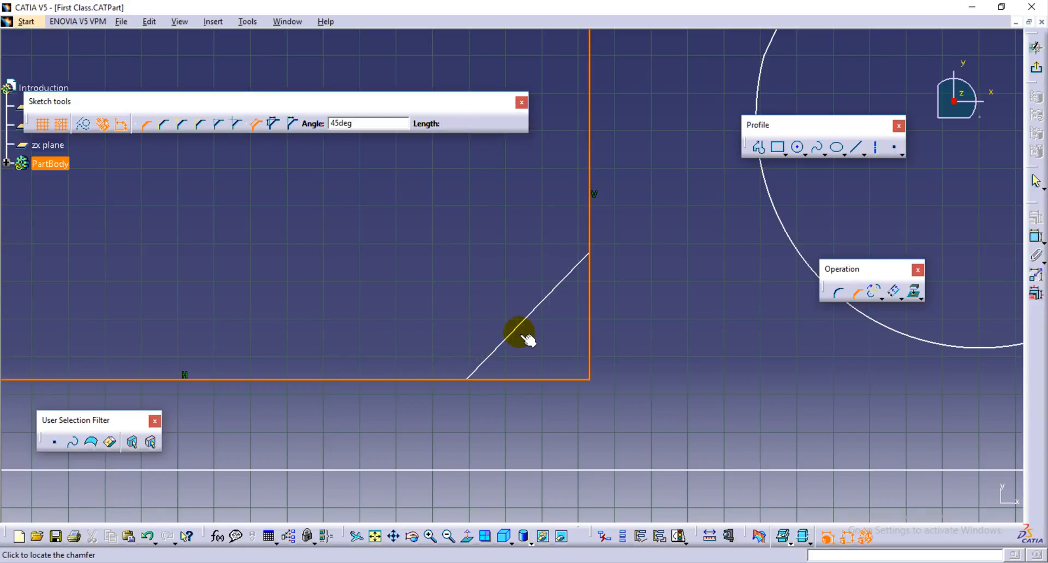
left_click(533, 344)
mouse_move(538, 345)
middle_mouse_down()
mouse_move(518, 386)
mouse_move(542, 407)
mouse_move(544, 346)
mouse_move(542, 451)
mouse_move(538, 358)
middle_mouse_up()
mouse_move(368, 255)
left_mouse_down()
mouse_move(386, 226)
mouse_move(527, 183)
left_mouse_up()
left_click(540, 248)
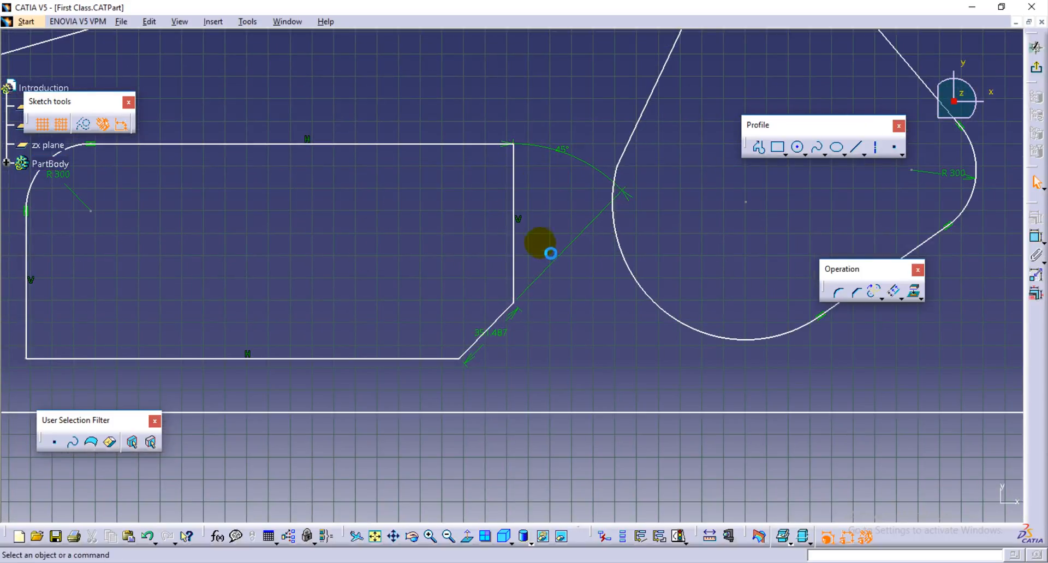
middle_click_drag(536, 235, 517, 277)
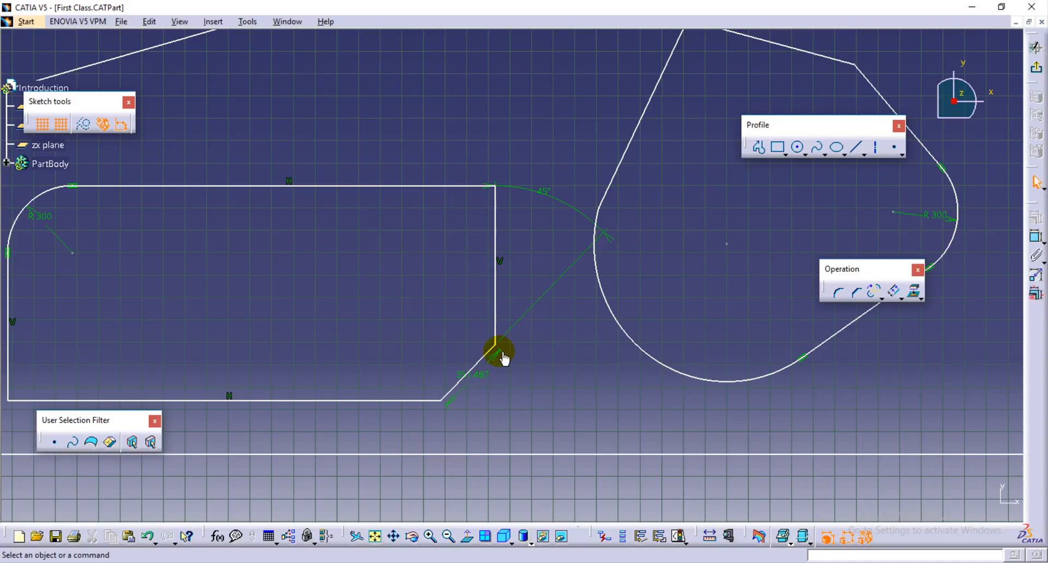
Set the rectangle chamfer's length constraint to 500 mm and its angle constraint to 20 degrees.
double_click(485, 382)
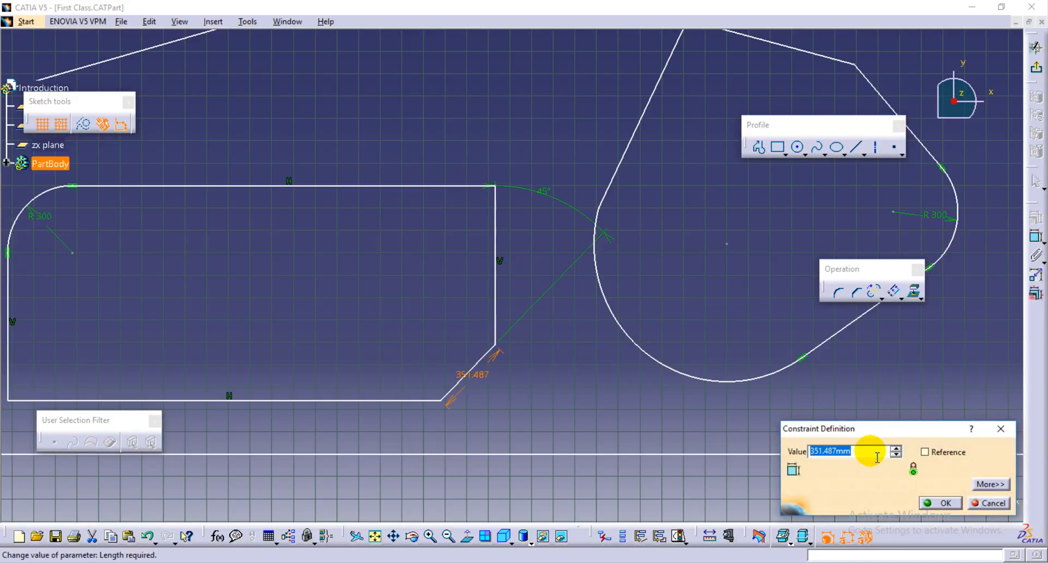
type("500")
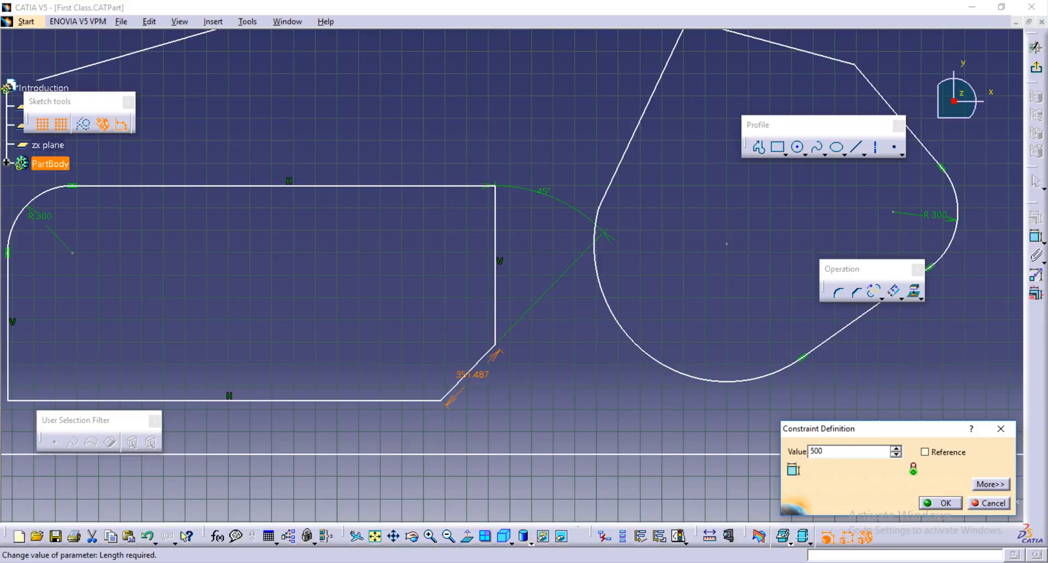
key("Return")
middle_click_drag(577, 309, 553, 328)
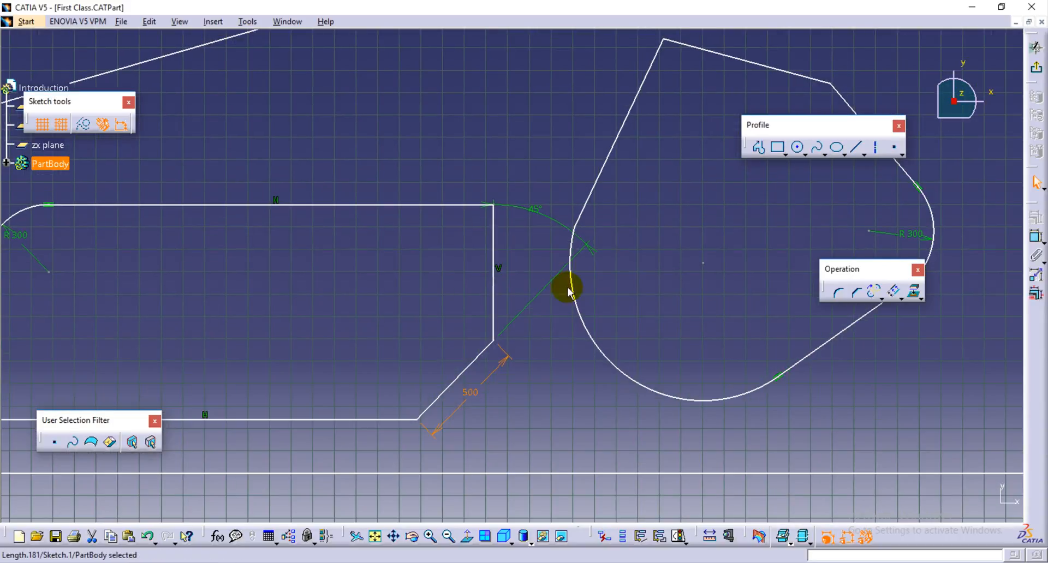
double_click(544, 218)
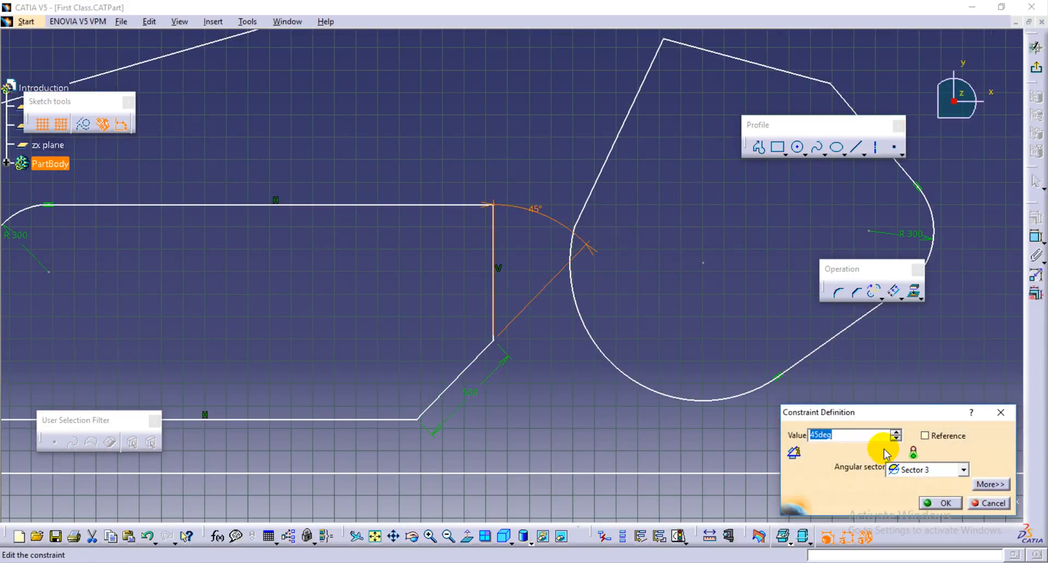
type("20")
key("Return")
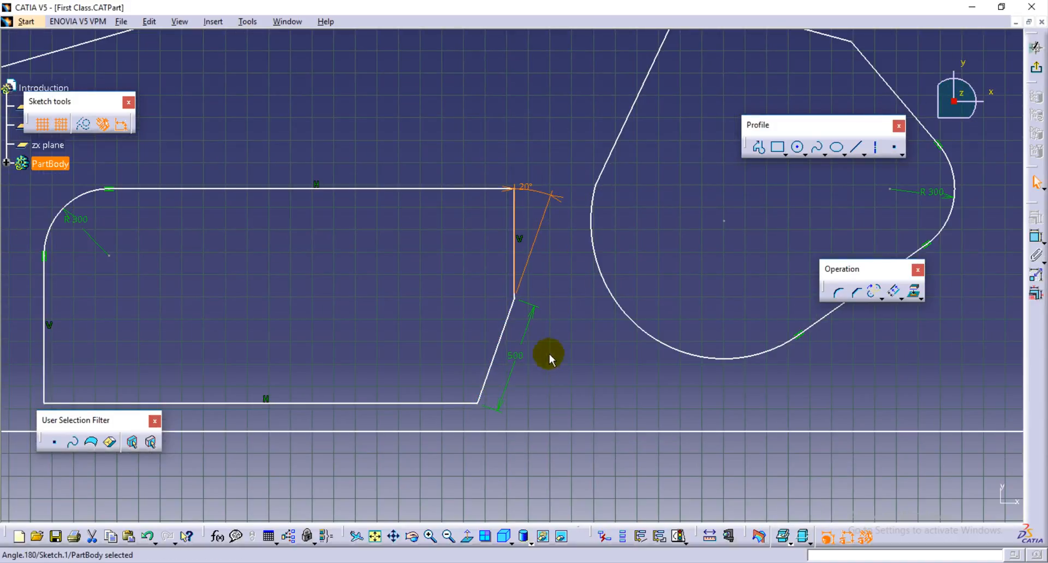
mouse_move(545, 356)
middle_mouse_down()
mouse_move(632, 350)
mouse_move(612, 367)
middle_mouse_up()
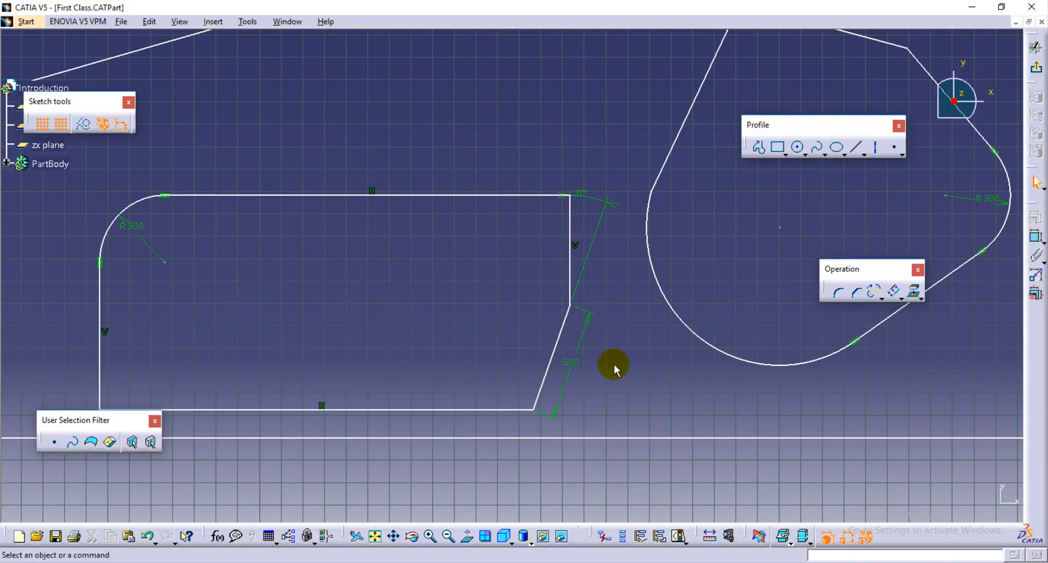
Set the rectangle chamfer's length constraint to 200 mm and its angle constraint to 45 degrees.
double_click(577, 369)
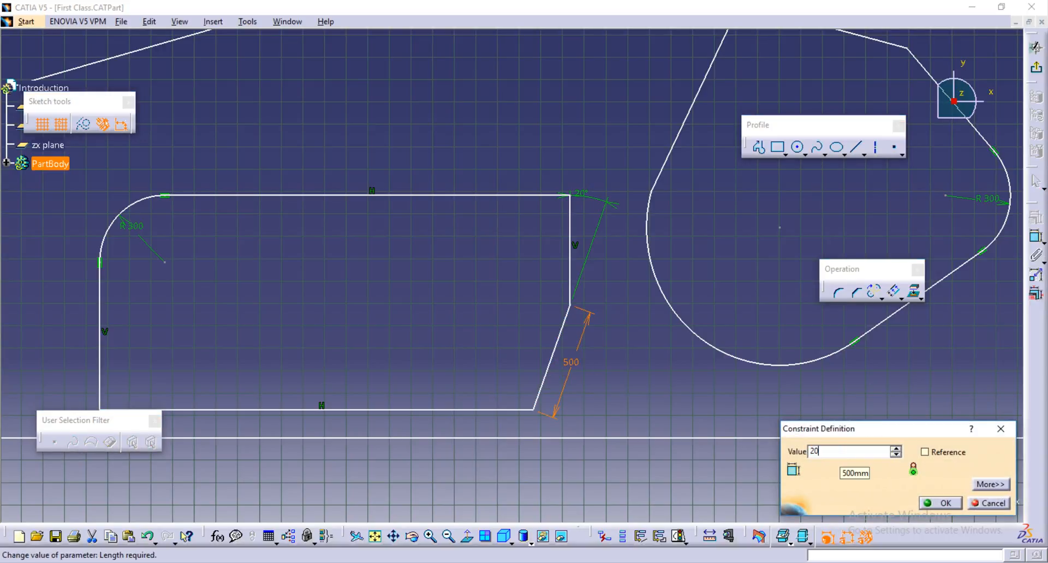
key("Return")
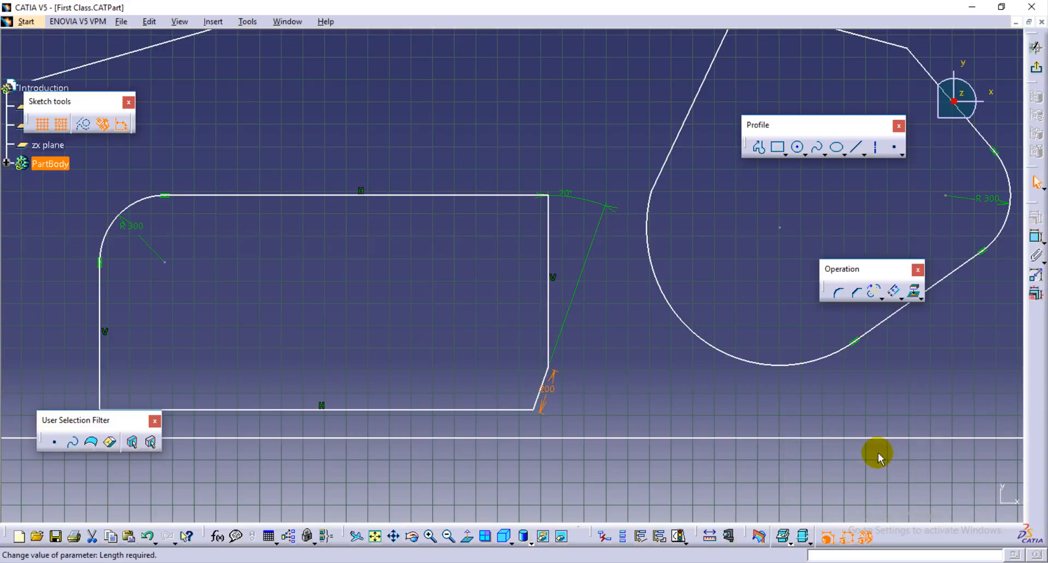
double_click(573, 204)
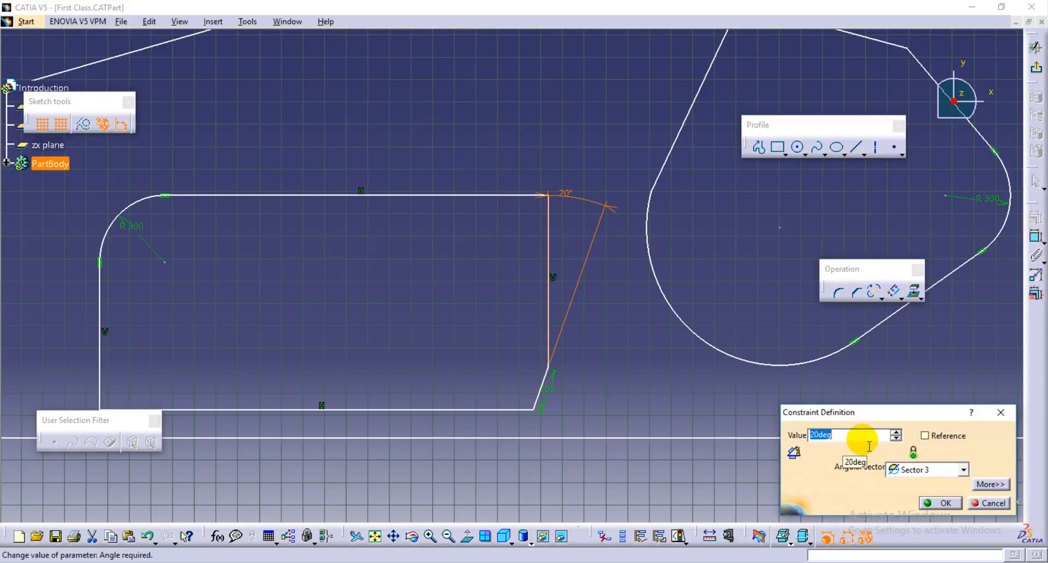
type("45")
key("Return")
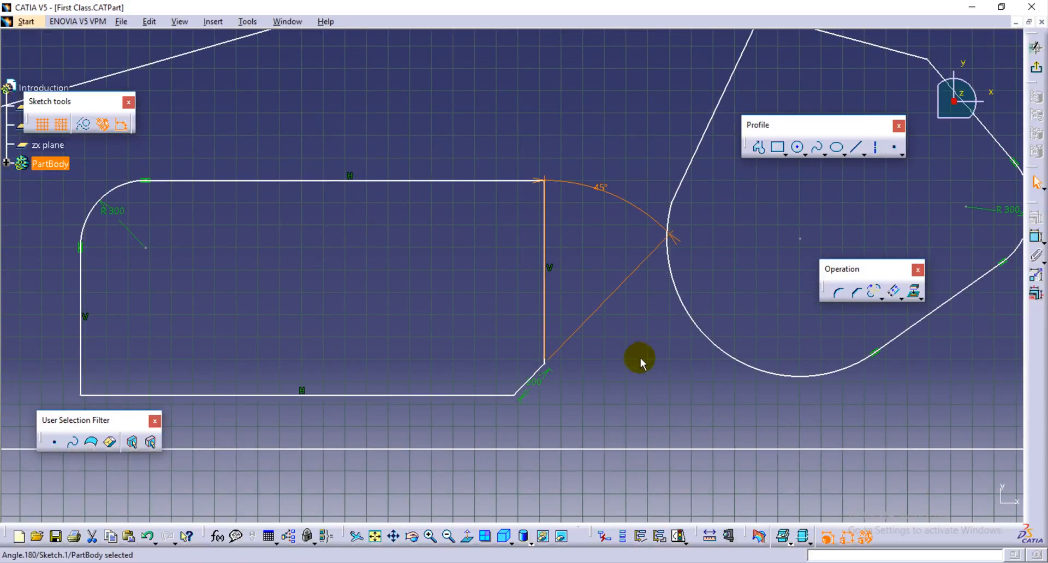
left_click(642, 379)
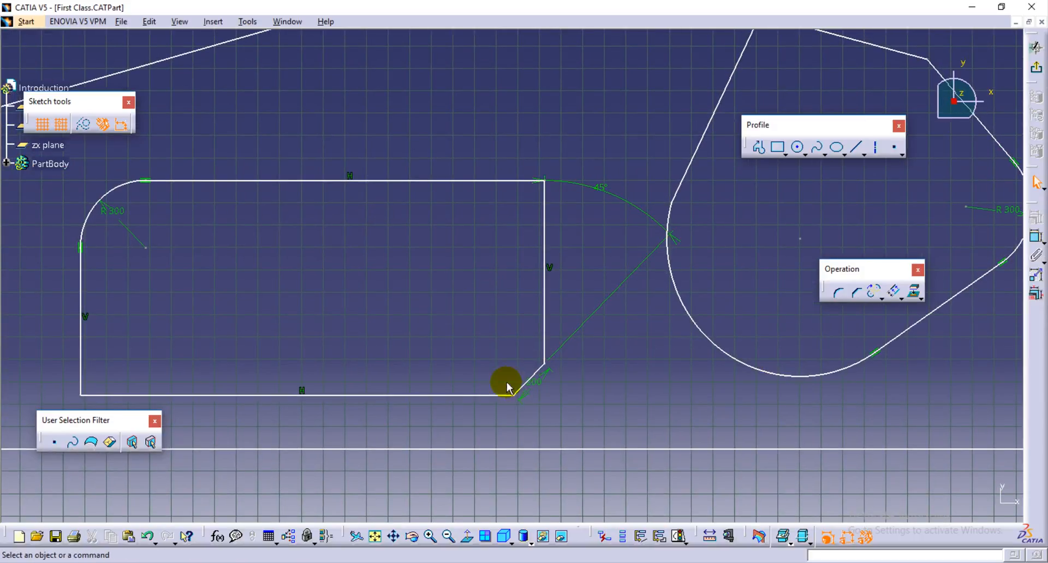
Review the available Relimitations commands, then detach the Relimitations tools as a floating palette just below the Operation tools.
middle_click_drag(505, 382, 587, 387)
middle_click_drag(733, 418, 665, 449)
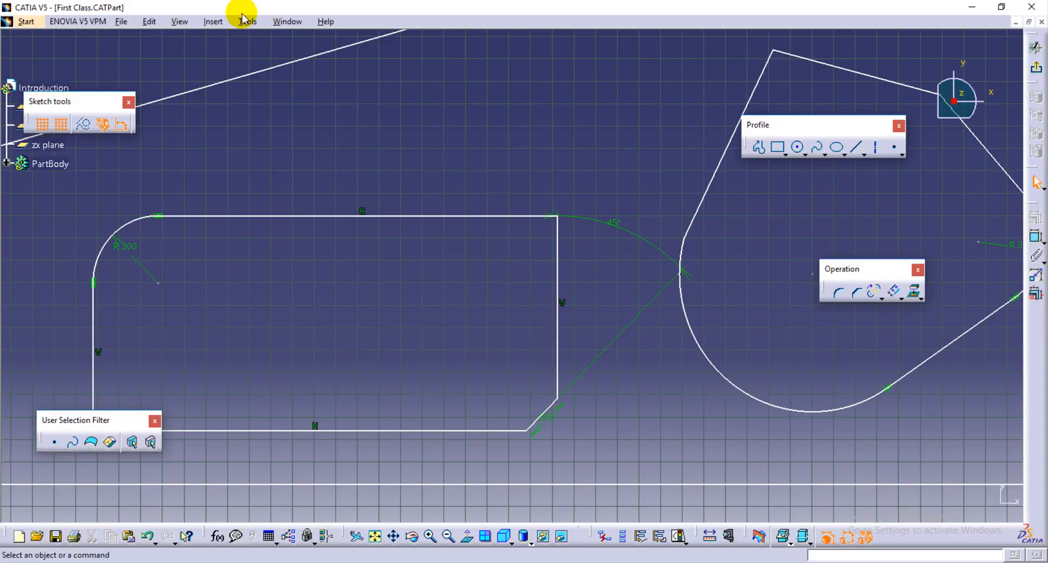
left_click(212, 21)
mouse_move(228, 85)
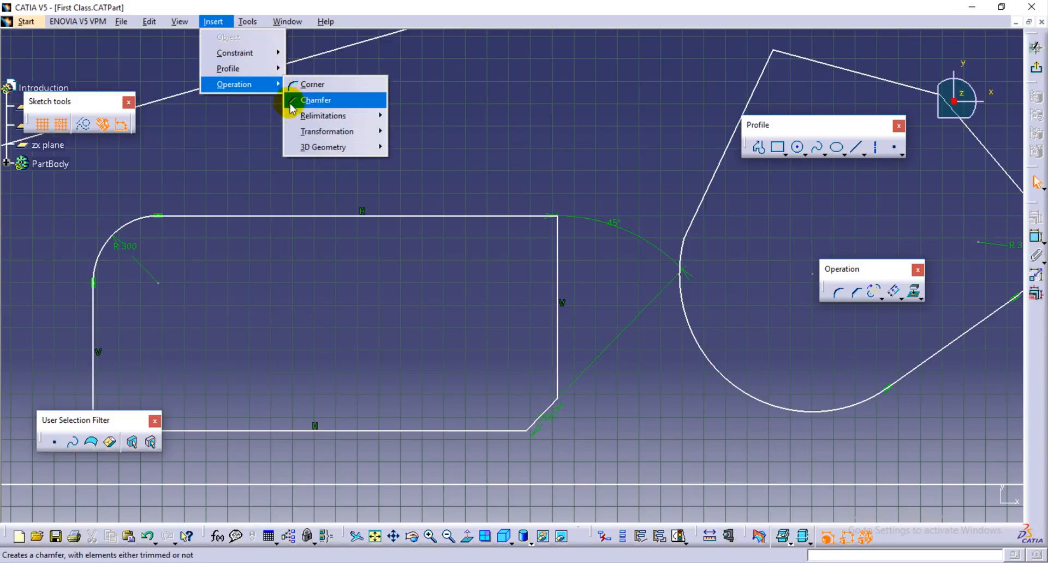
mouse_move(306, 116)
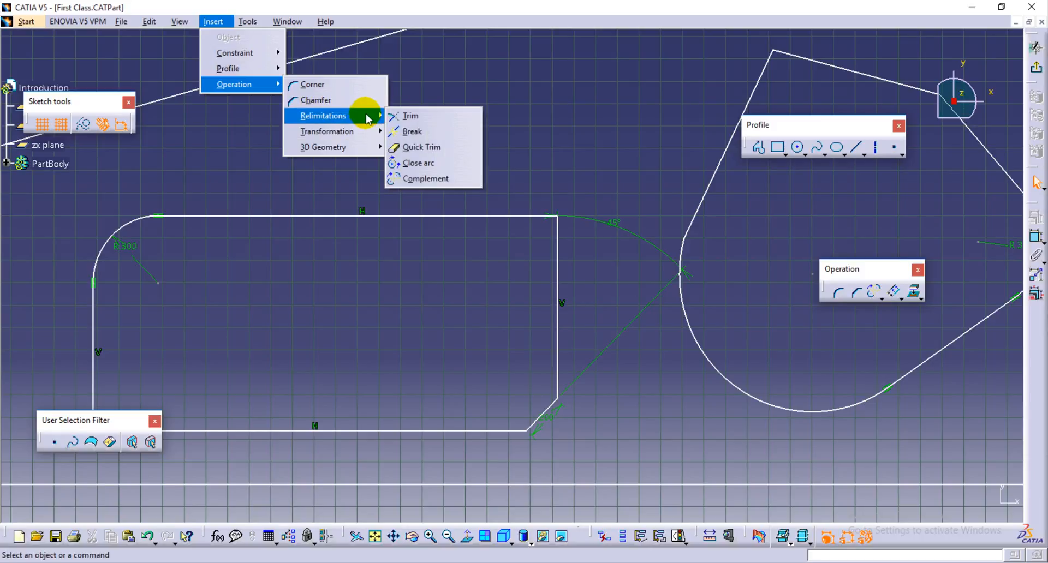
left_click(880, 299)
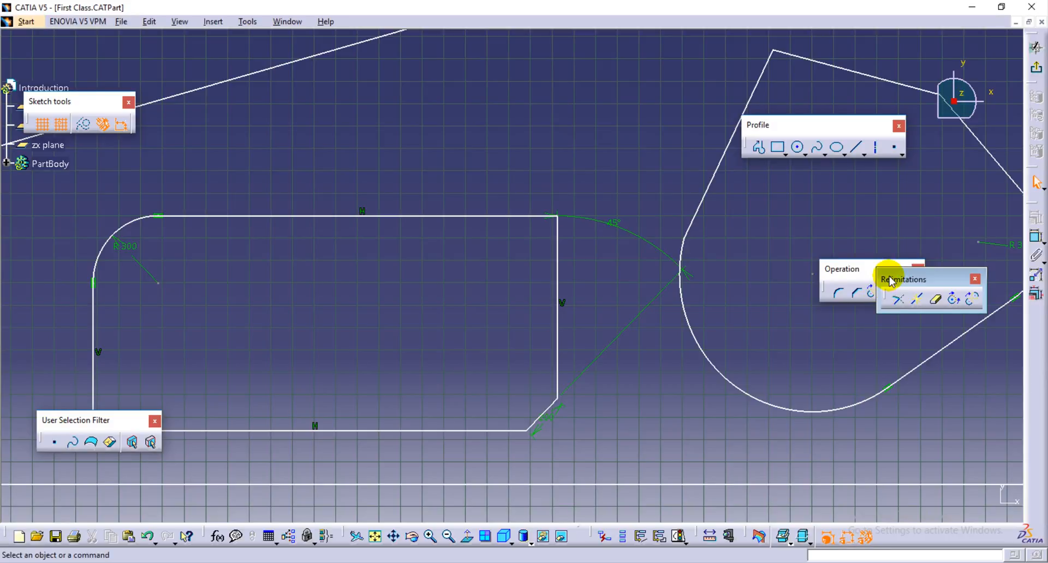
left_click_drag(890, 281, 882, 338)
left_click(889, 358)
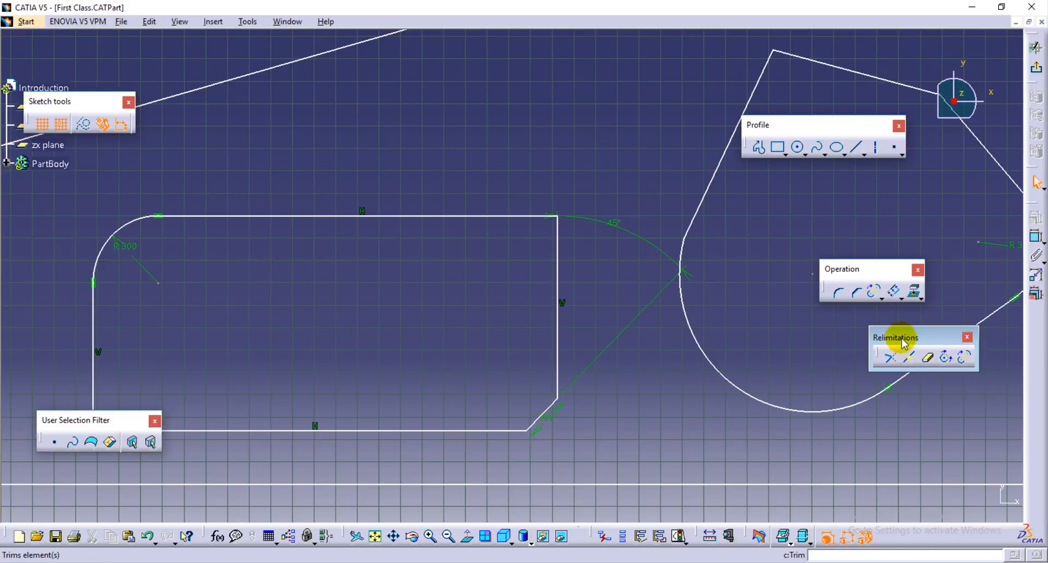
Close the floating Relimitations palette and leave the Trim command without trimming anything.
left_click(967, 337)
left_click(882, 299)
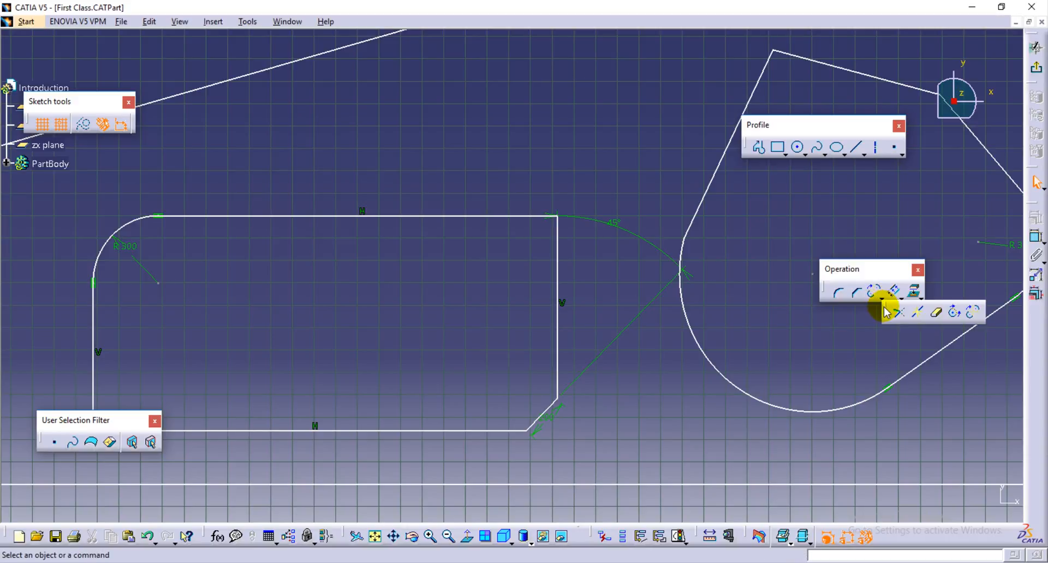
left_click(889, 317)
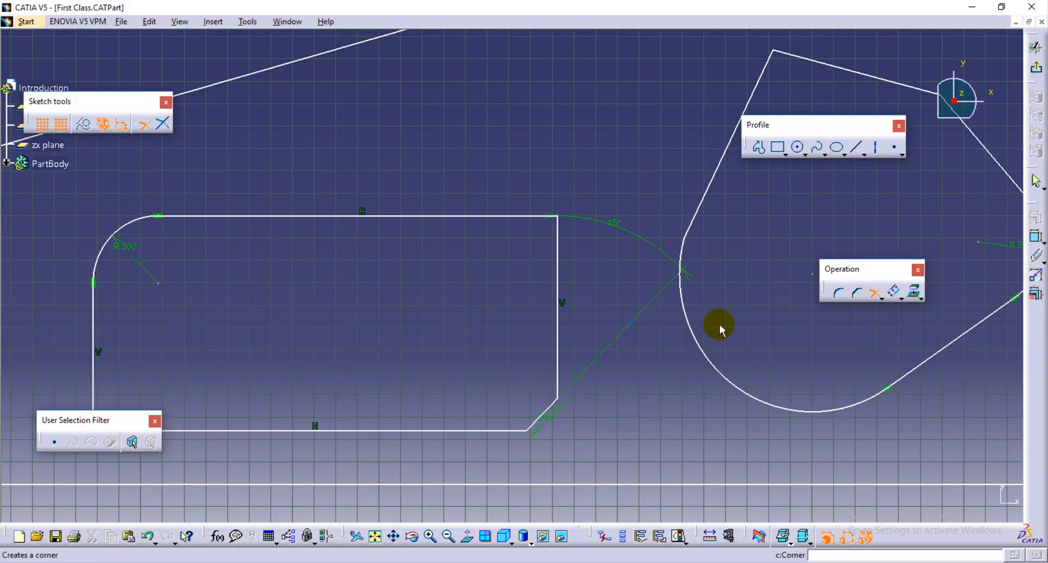
scroll(582, 304, "down", 2)
key("Escape")
Sketch a large two-point rectangle in the empty area to the right of the existing closed profiles.
middle_click_drag(721, 350, 656, 377)
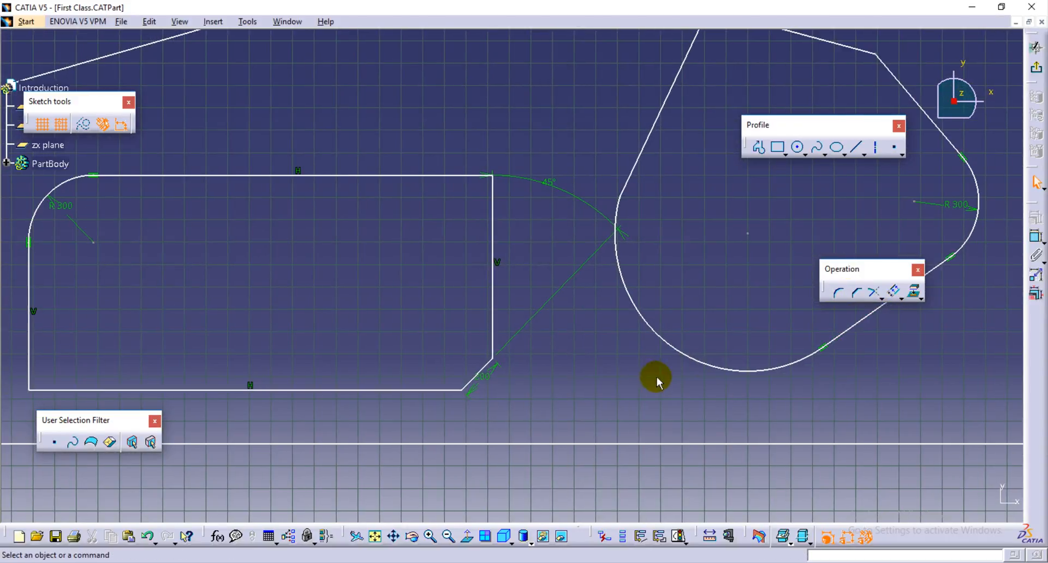
mouse_move(640, 319)
middle_mouse_down()
mouse_move(590, 319)
mouse_move(609, 240)
mouse_move(578, 397)
middle_mouse_up()
left_click(591, 319)
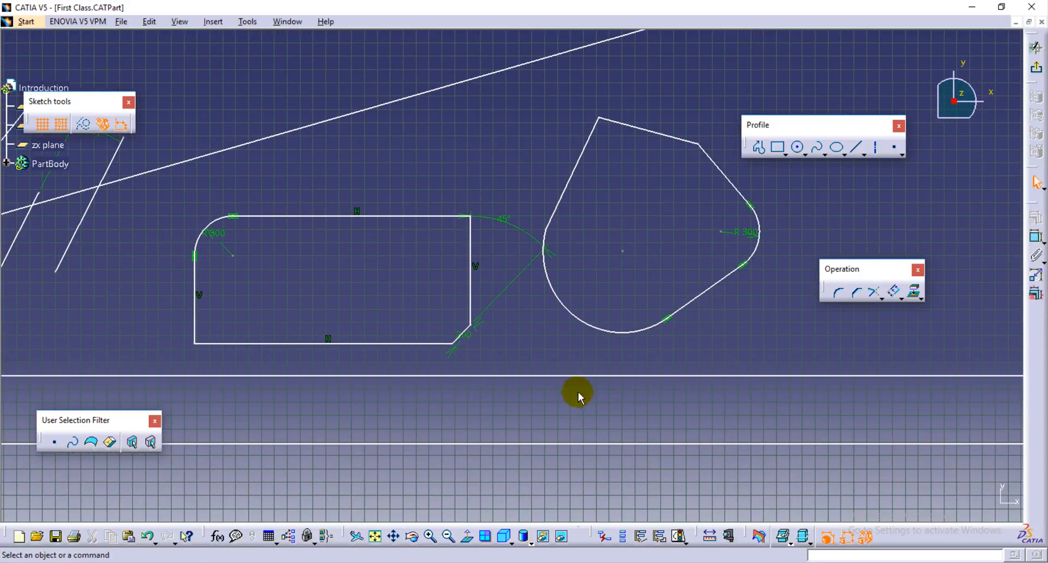
left_click(544, 324)
mouse_move(544, 325)
middle_mouse_down()
mouse_move(560, 251)
mouse_move(624, 310)
middle_mouse_up()
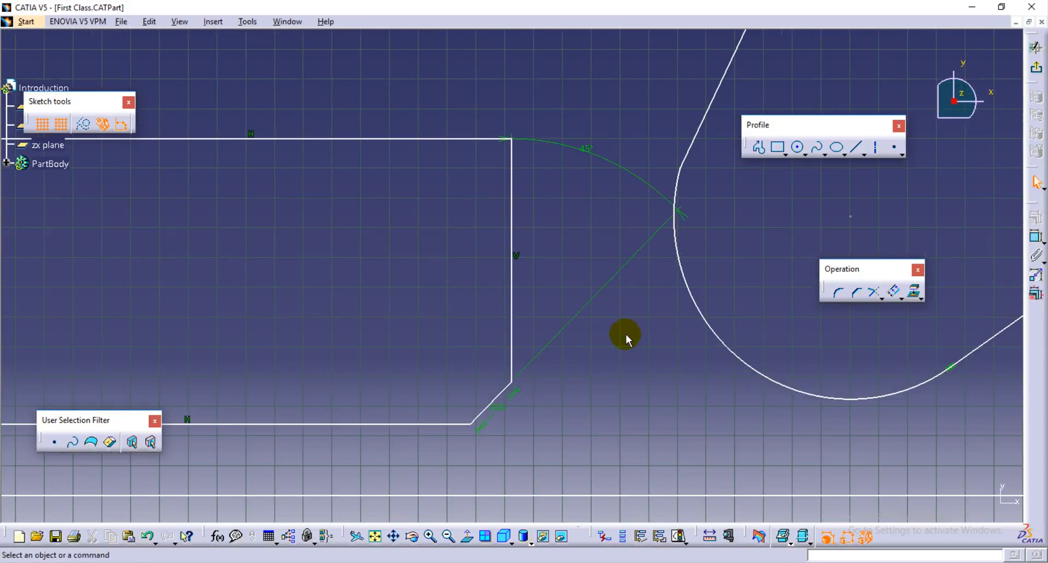
mouse_move(579, 359)
middle_mouse_down()
mouse_move(603, 274)
mouse_move(605, 370)
middle_mouse_up()
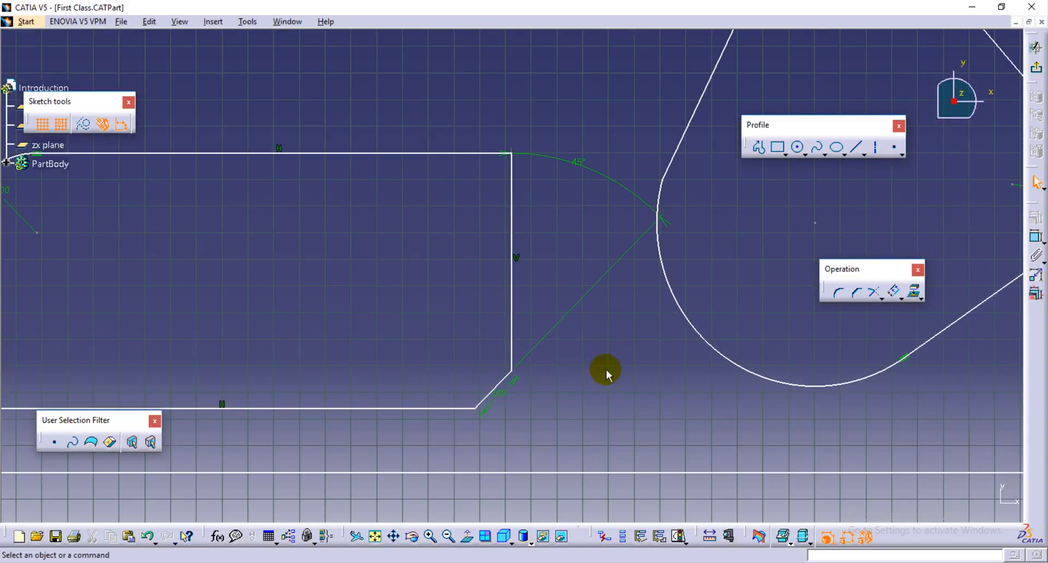
mouse_move(245, 274)
middle_mouse_down()
mouse_move(589, 384)
mouse_move(339, 316)
mouse_move(535, 302)
mouse_move(426, 208)
mouse_move(408, 441)
middle_mouse_up()
left_click(572, 380)
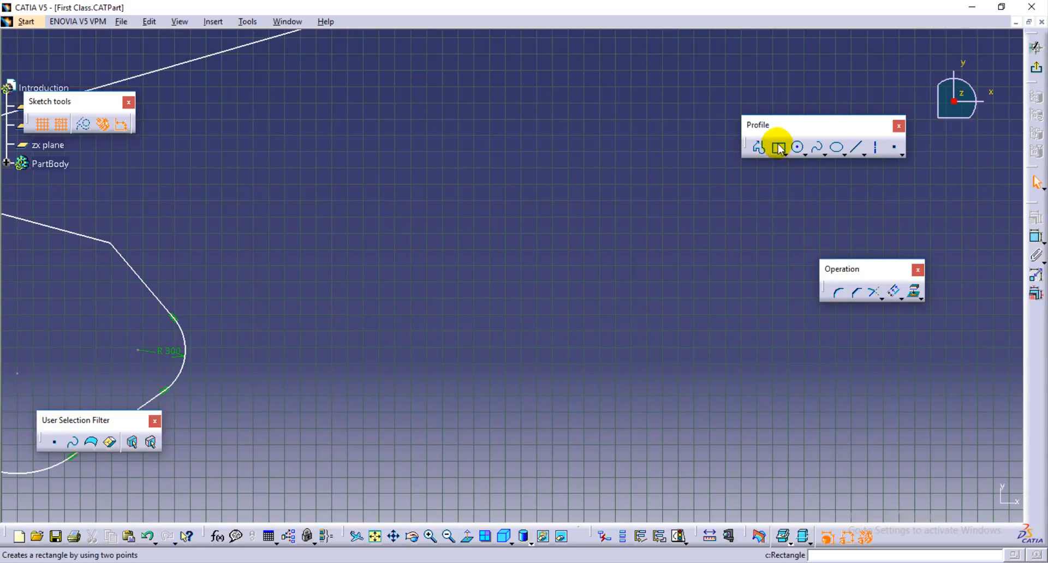
left_click(777, 147)
left_click(316, 157)
left_click(753, 426)
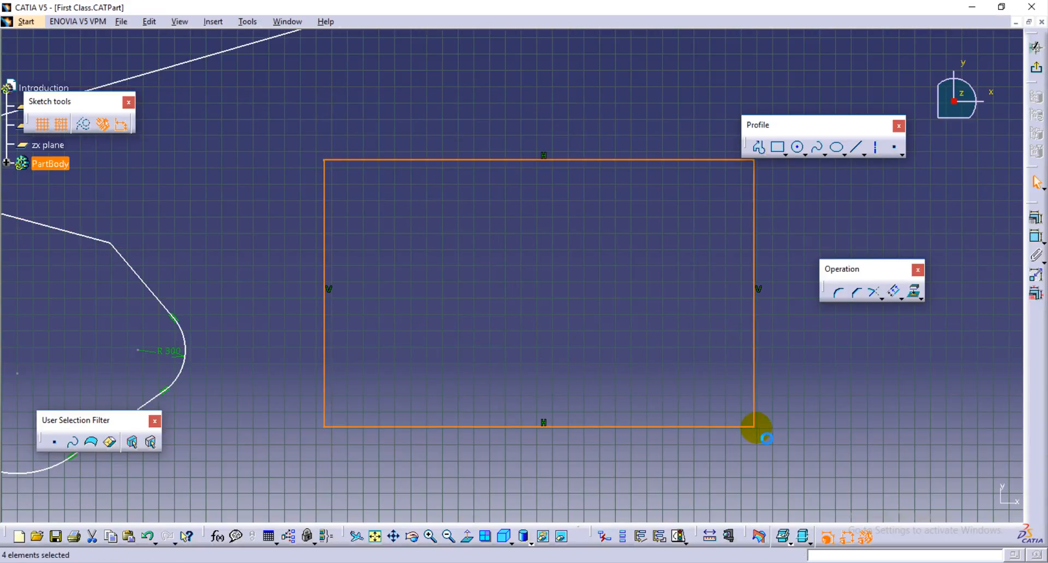
Sketch a slanted line from above the new rectangle's top edge, crossing its right edge and ending beyond its lower-right corner.
left_click(857, 155)
left_click(863, 154)
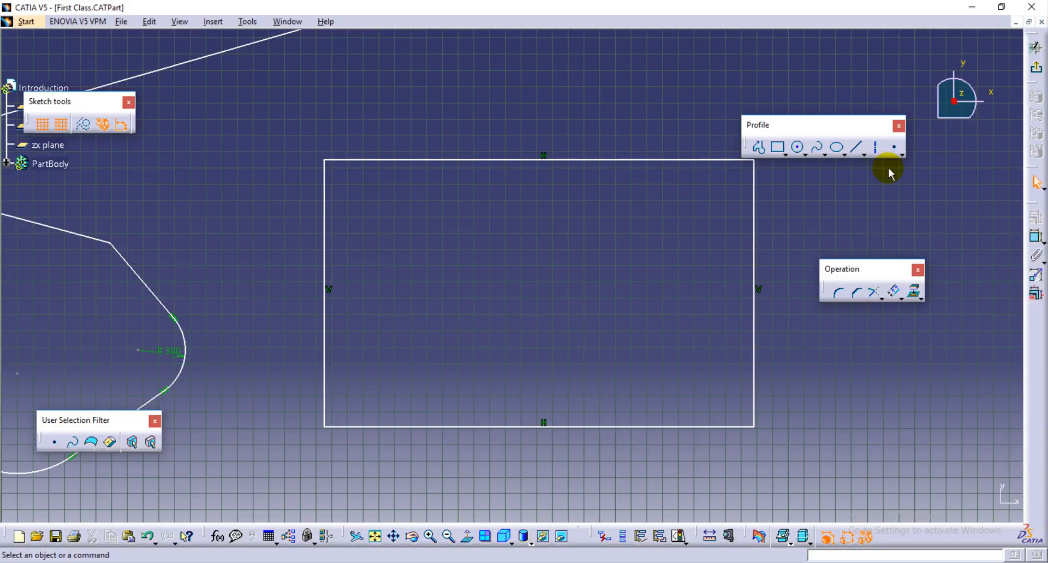
left_click(856, 147)
left_click(584, 114)
left_click(841, 473)
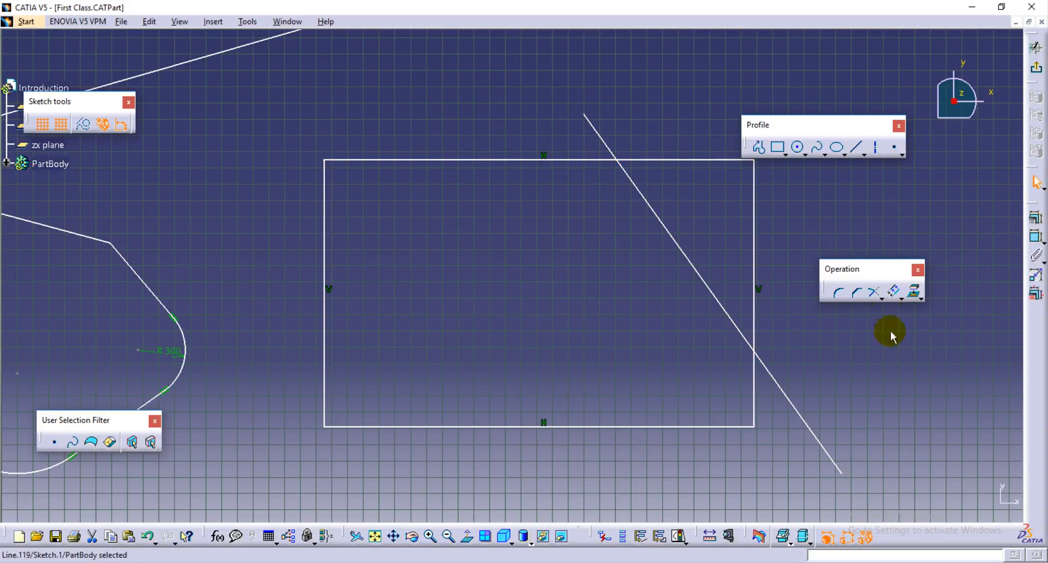
Sketch a seven-point wavy spline across the rectangle, starting outside its left edge and ending beyond its right edge.
left_click(816, 146)
left_click(275, 322)
left_click(355, 243)
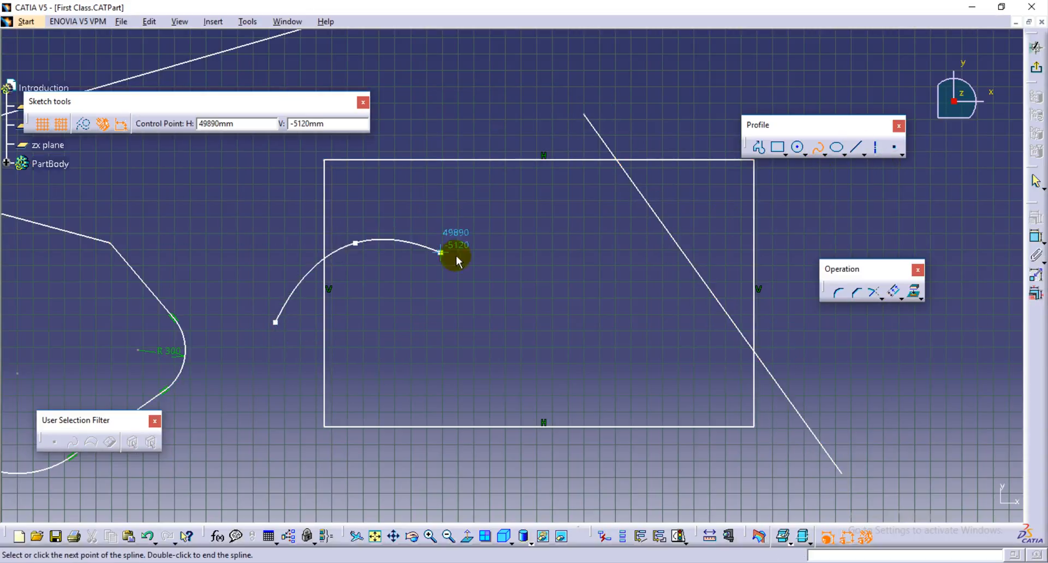
left_click(518, 271)
left_click(662, 261)
left_click(706, 235)
left_click(792, 227)
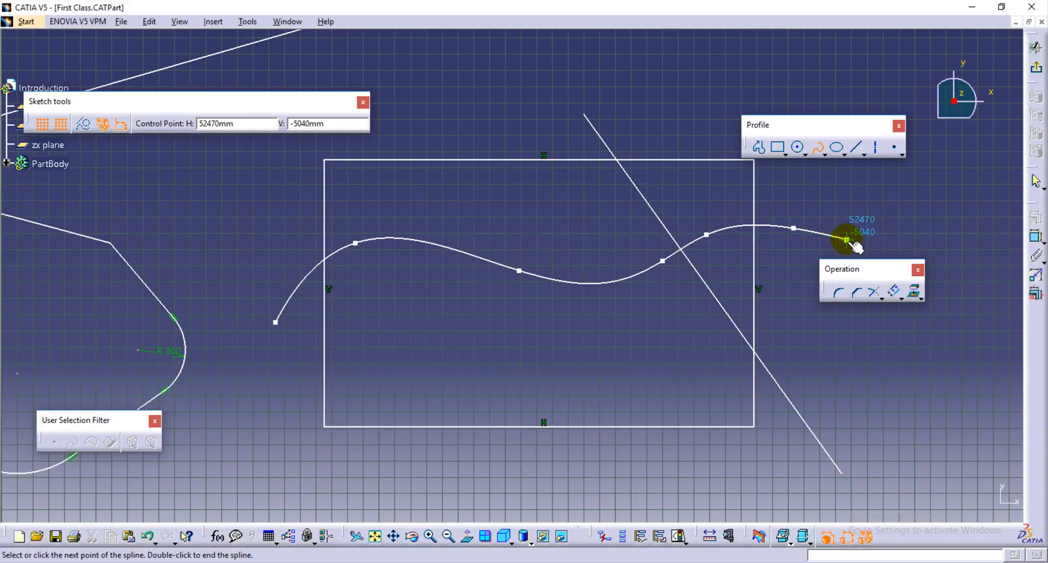
double_click(846, 239)
left_click(772, 355)
middle_click_drag(786, 346, 699, 363)
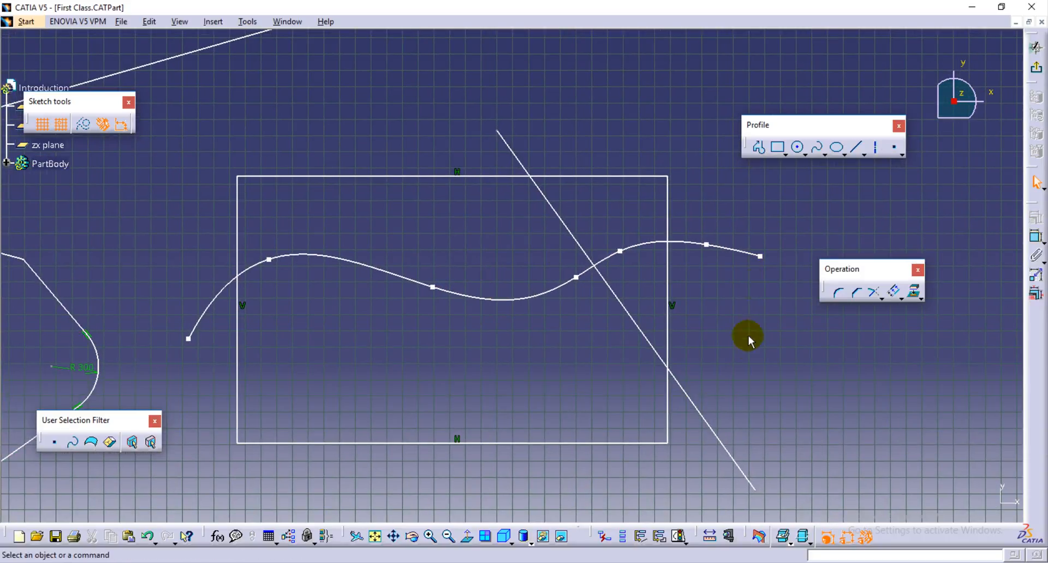
middle_click_drag(746, 338, 732, 335)
Sketch a separate line sloping gently down to the right in the empty area right of the spline.
left_click(891, 294)
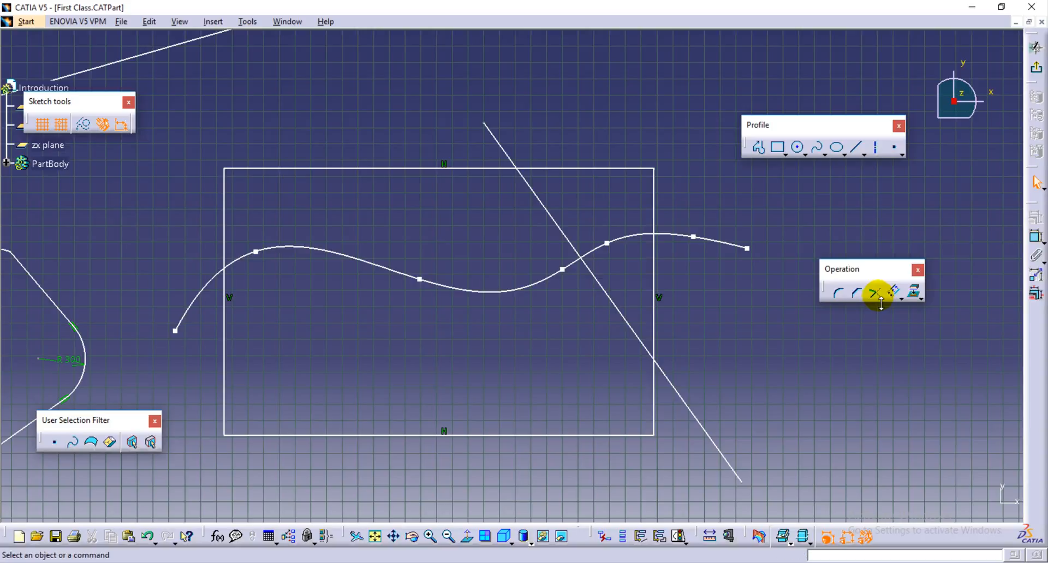
mouse_move(878, 310)
middle_mouse_down()
mouse_move(829, 339)
mouse_move(720, 300)
middle_mouse_up()
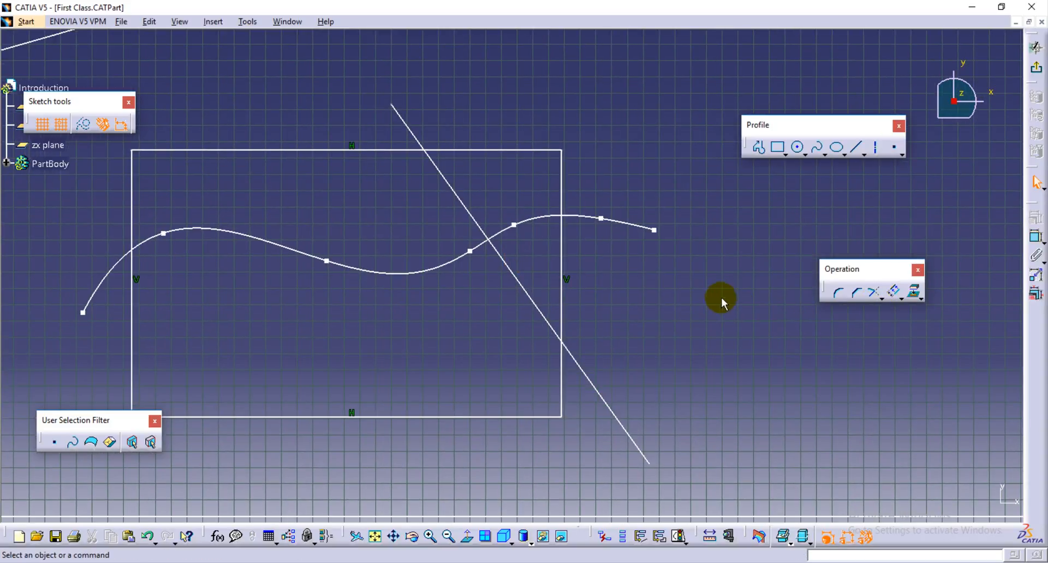
left_click(857, 146)
middle_click_drag(817, 223, 474, 304)
left_click(440, 243)
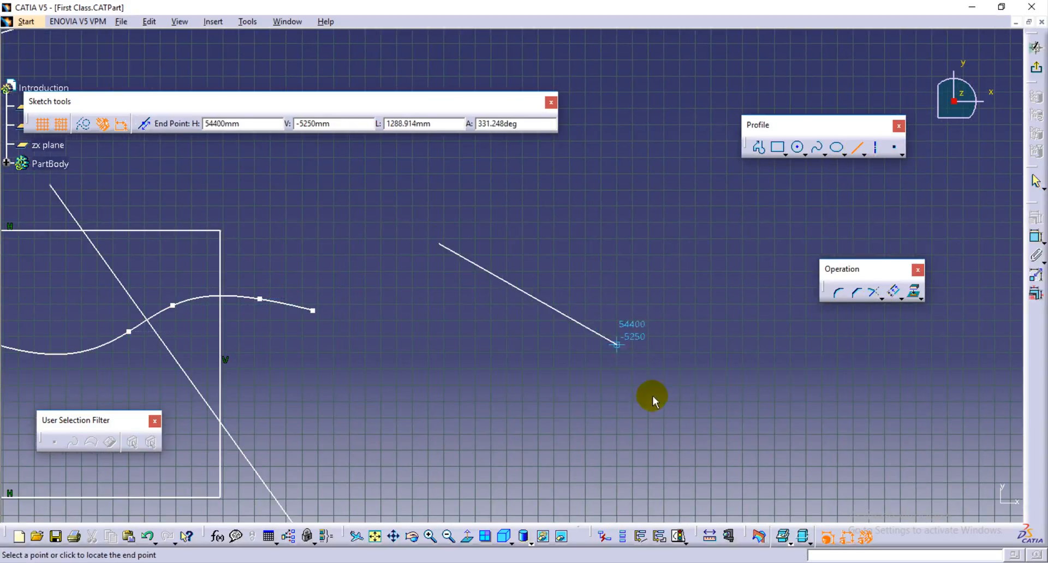
left_click(772, 344)
middle_click_drag(512, 377, 631, 346)
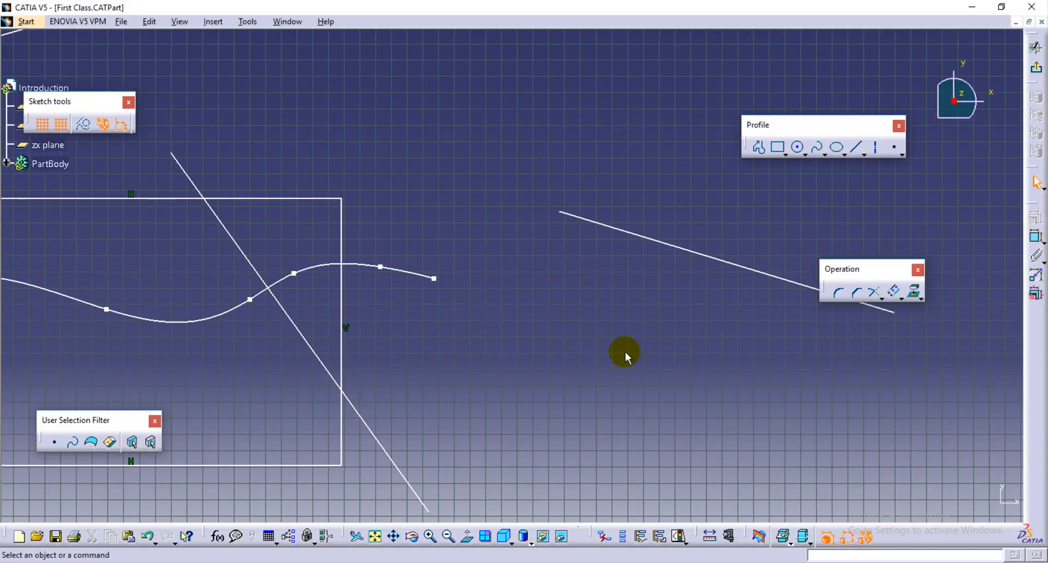
Trim the separate sloping line against itself, removing about a quarter of its length at the lower-right end.
left_click(874, 294)
middle_click_drag(694, 340, 557, 358)
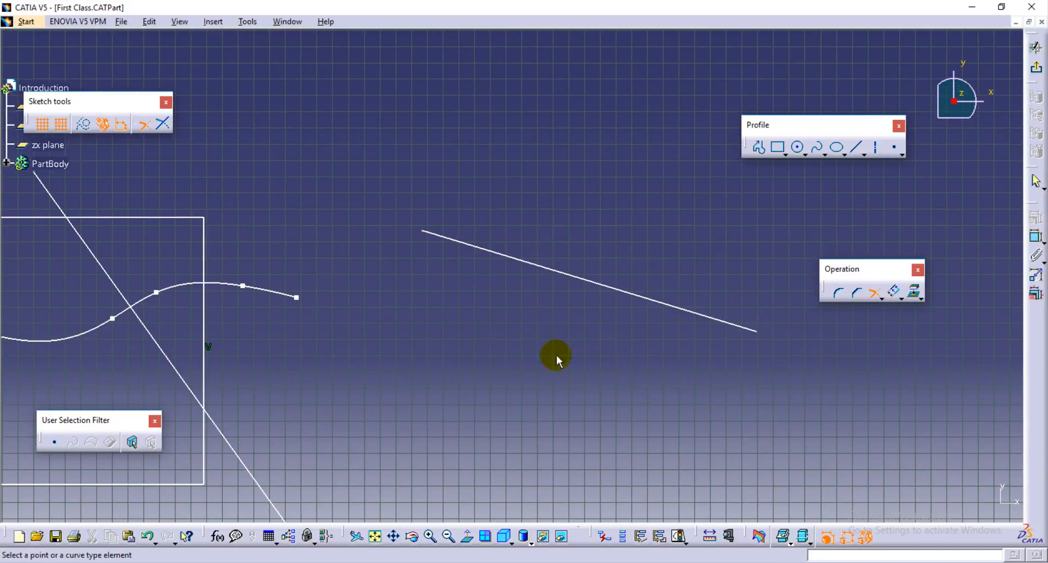
left_click(661, 306)
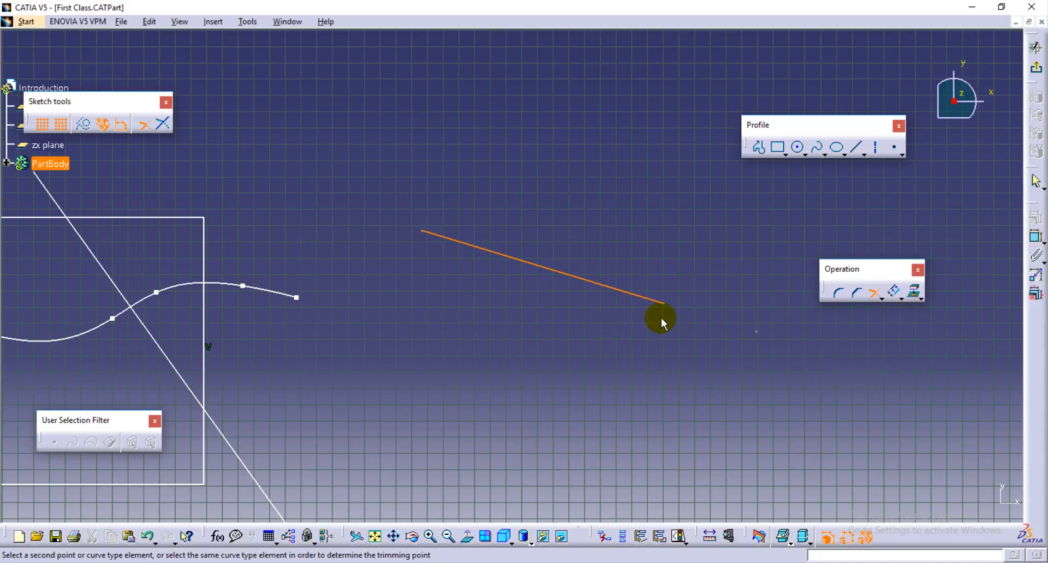
left_click(707, 319)
middle_click_drag(623, 369, 608, 327)
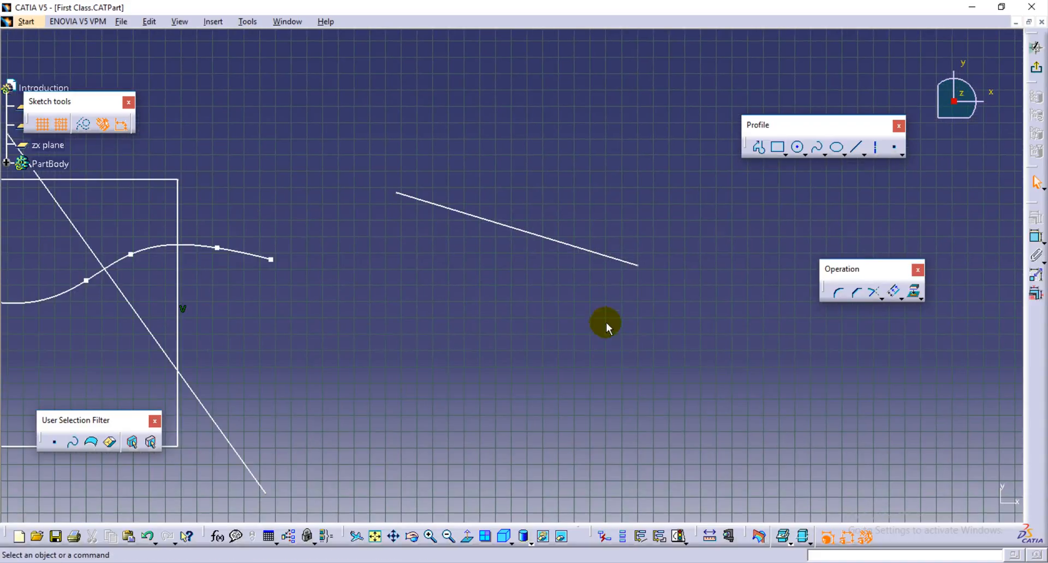
middle_click_drag(496, 350, 597, 345)
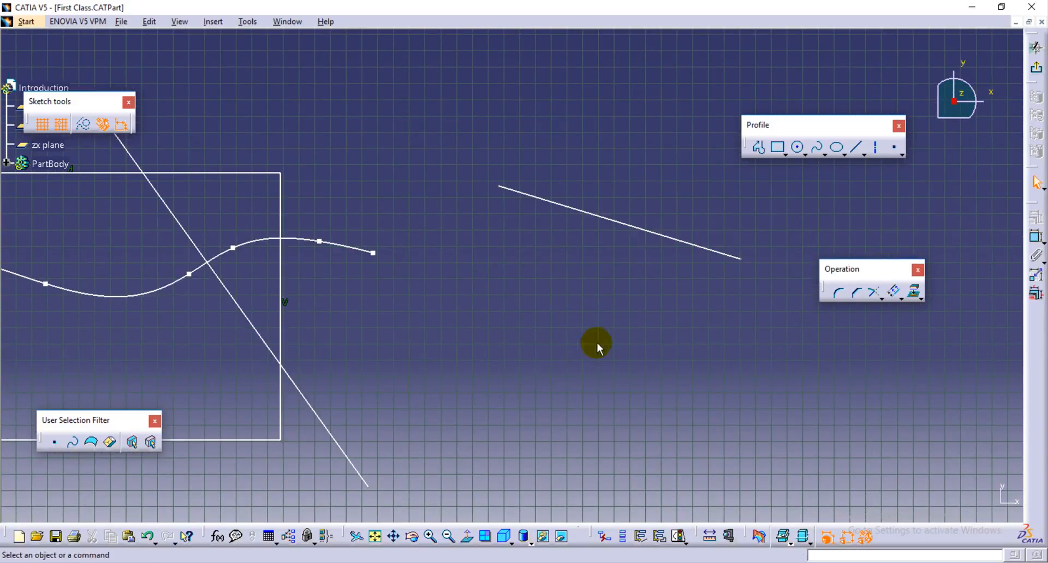
mouse_move(342, 326)
middle_mouse_down()
mouse_move(429, 331)
mouse_move(452, 382)
middle_mouse_up()
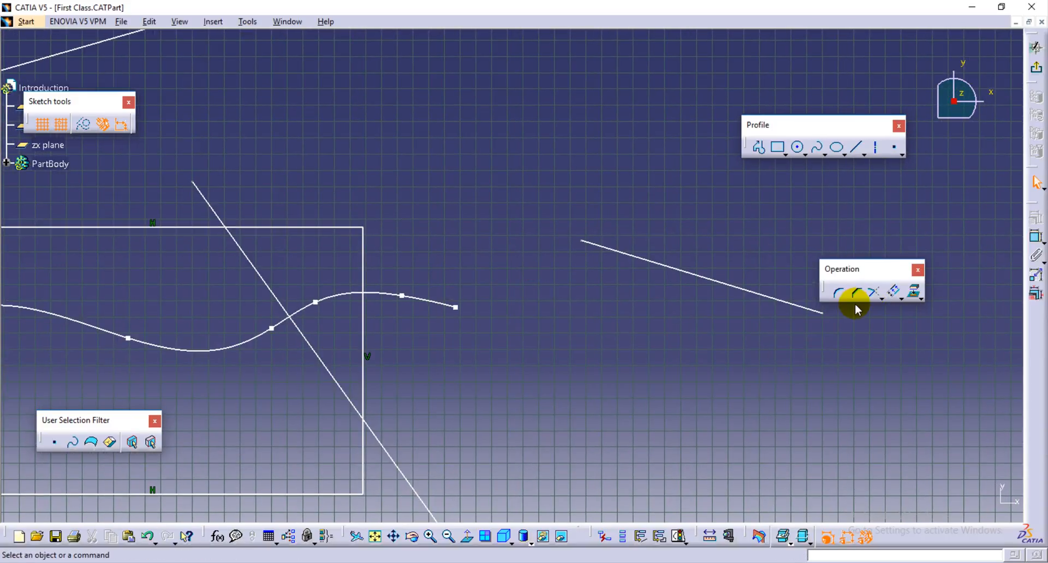
left_click(883, 300)
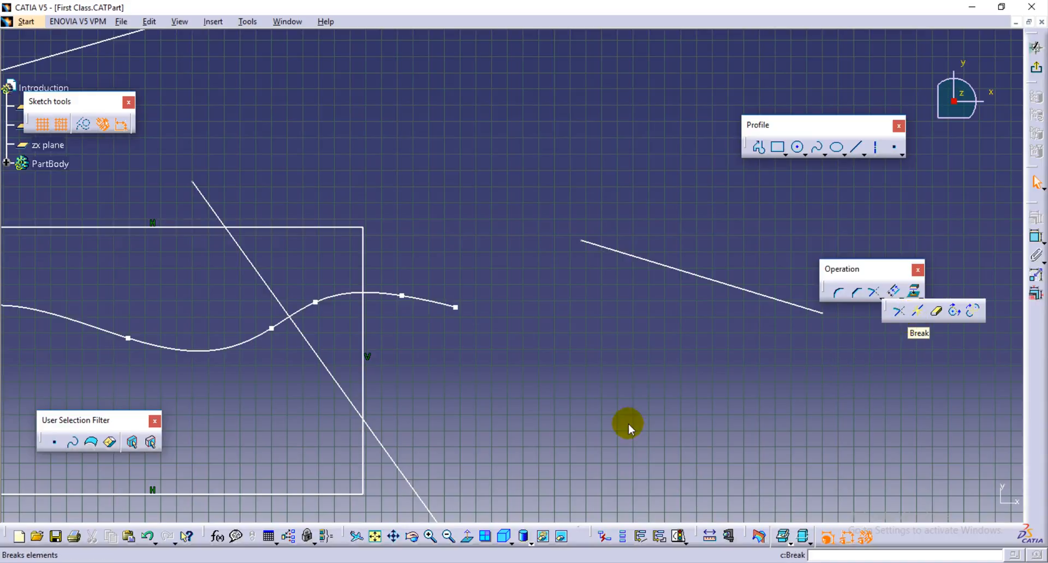
left_click(612, 387)
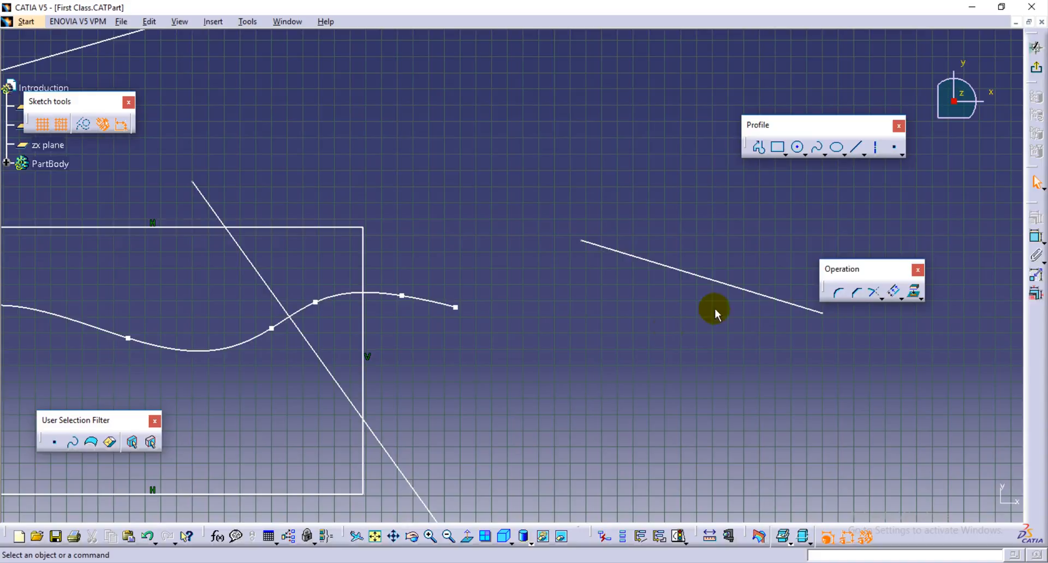
left_click(884, 300)
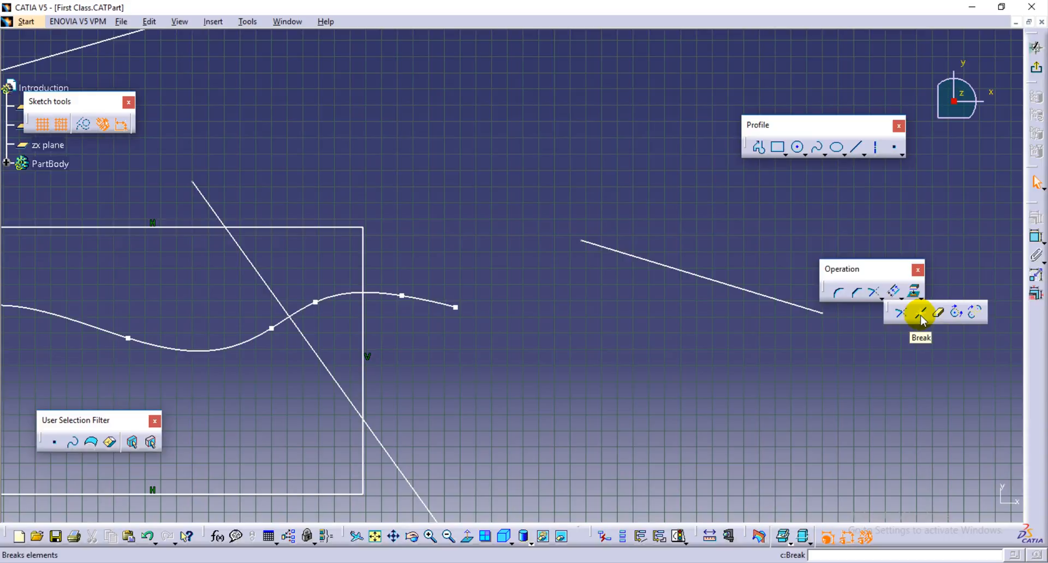
mouse_move(704, 382)
middle_mouse_down()
mouse_move(601, 440)
mouse_move(620, 378)
middle_mouse_up()
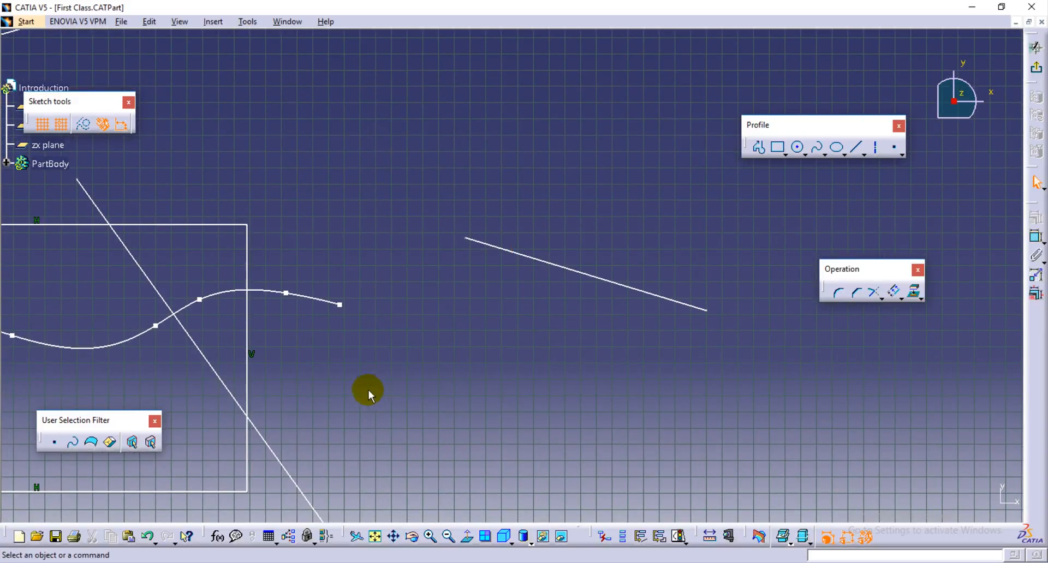
middle_click_drag(468, 377, 408, 401)
middle_click_drag(628, 406, 691, 317)
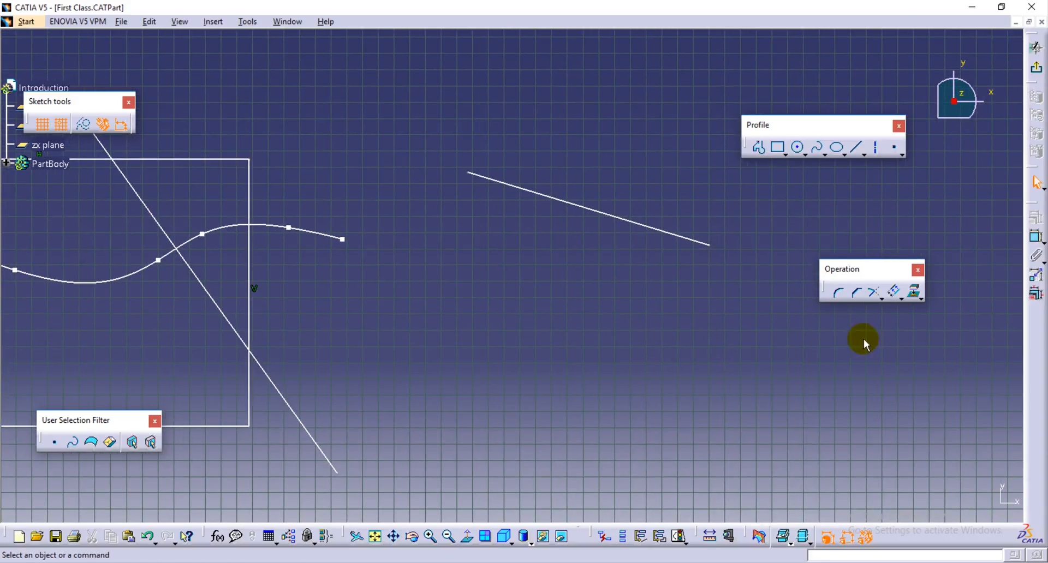
Sketch a circle in the empty area below the trimmed sloping line.
left_click(797, 147)
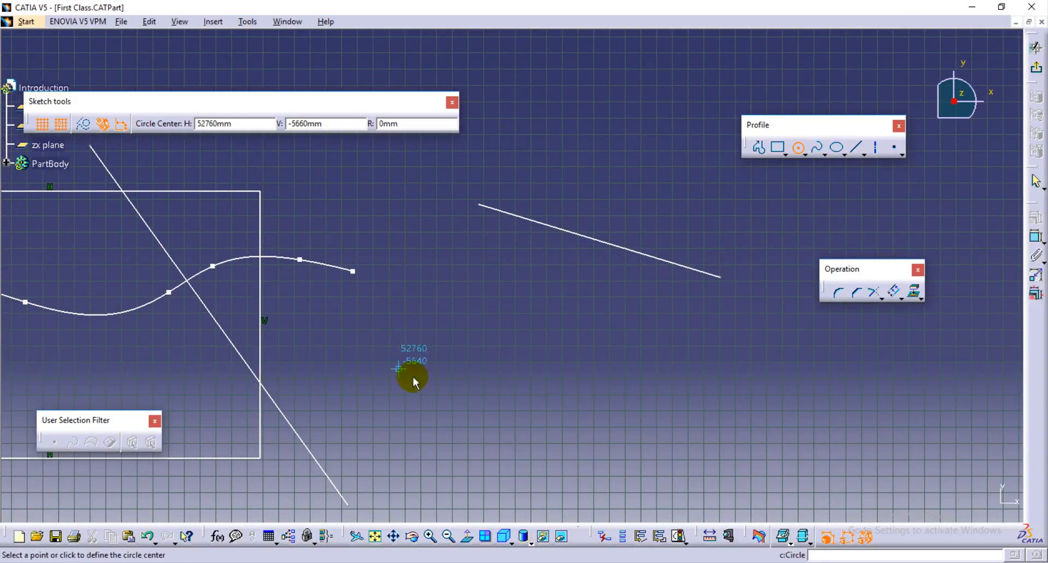
mouse_move(412, 374)
middle_mouse_down()
mouse_move(400, 246)
mouse_move(336, 230)
middle_mouse_up()
left_click(471, 281)
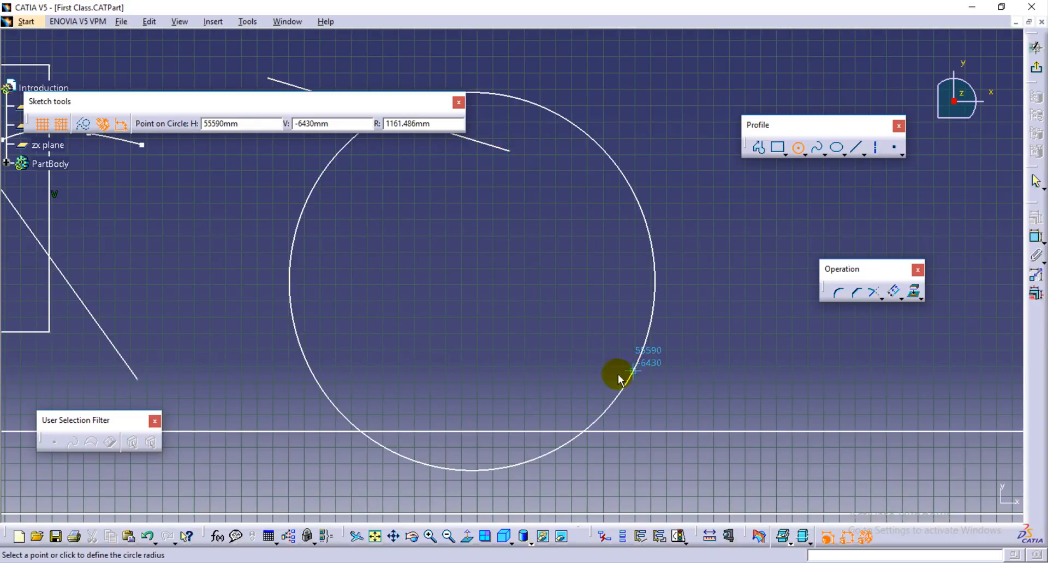
left_click(539, 330)
middle_click_drag(671, 304, 675, 339)
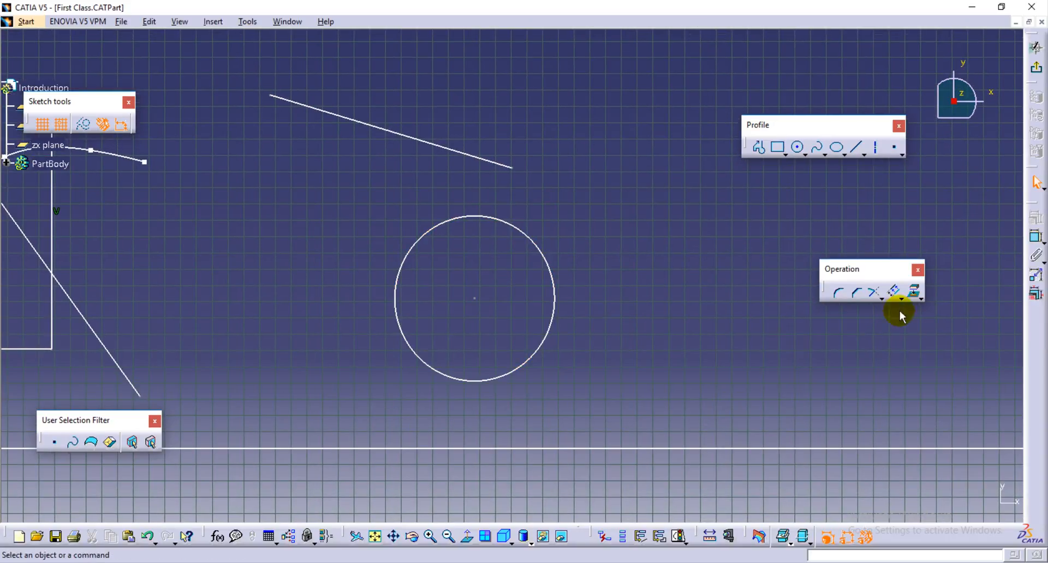
Apply the Break operation to the new circle, selecting it as the element to break.
left_click(880, 298)
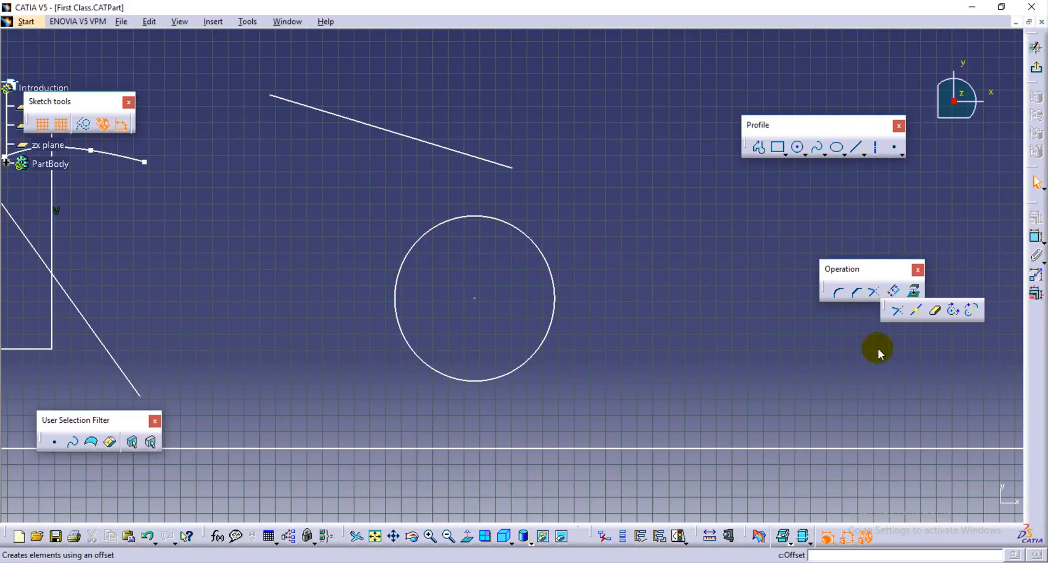
left_click(921, 318)
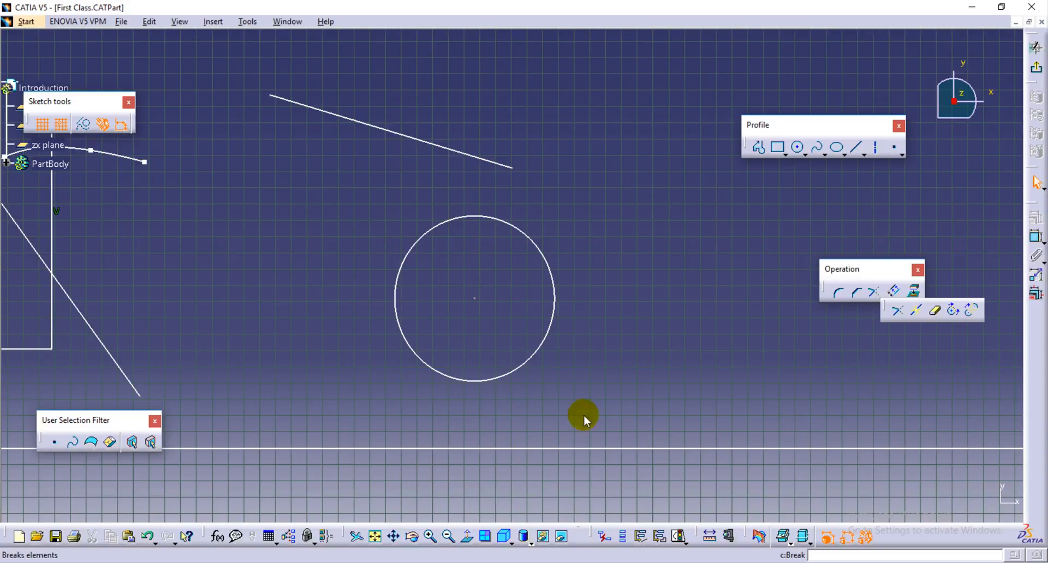
left_click(552, 328)
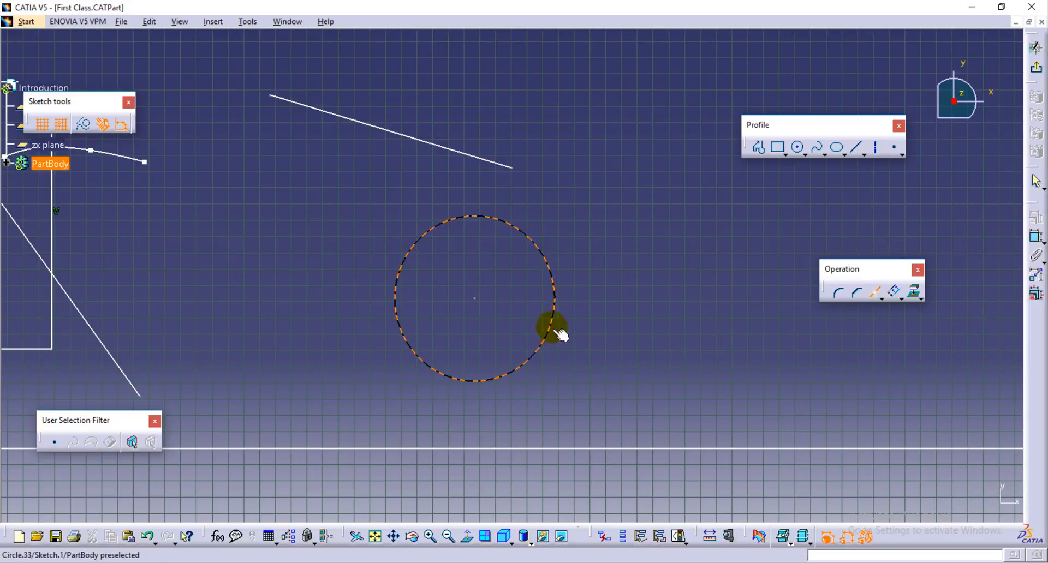
Break the circle at a point on its lower-left side and select the resulting arcs to check the split.
left_click(430, 363)
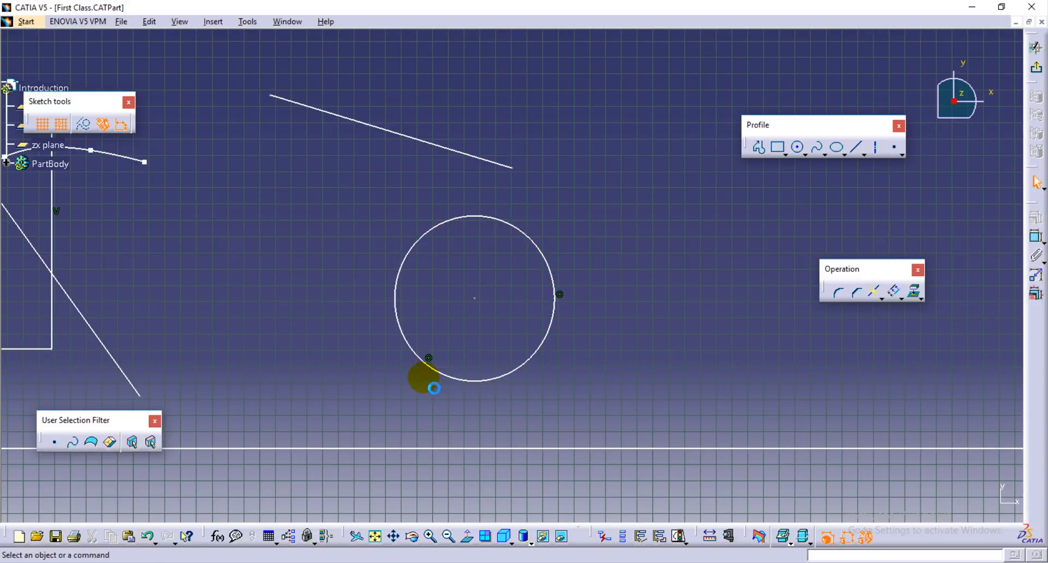
left_click(517, 373)
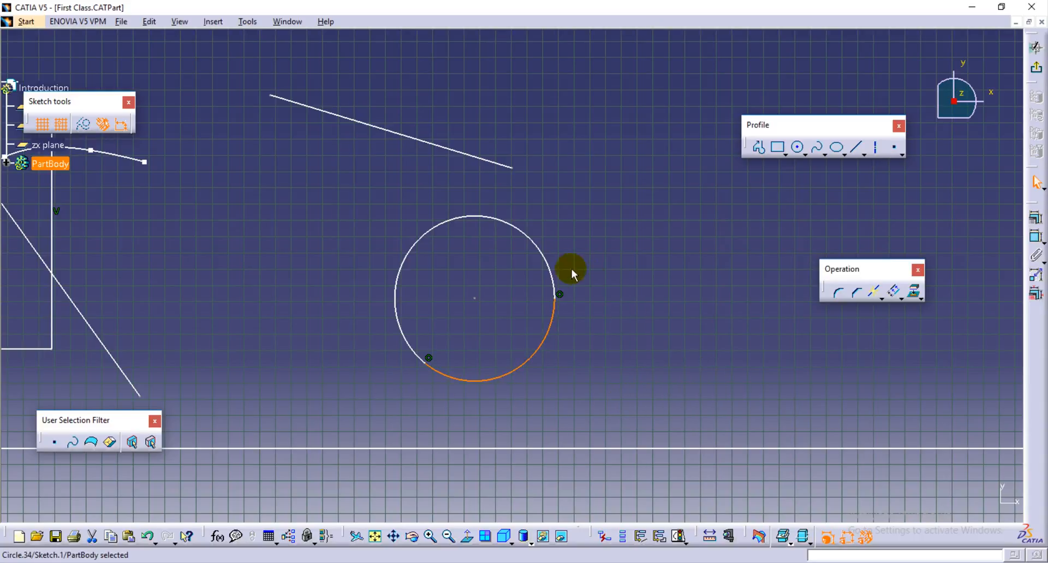
left_click(537, 251)
left_click(536, 245)
left_click(542, 334)
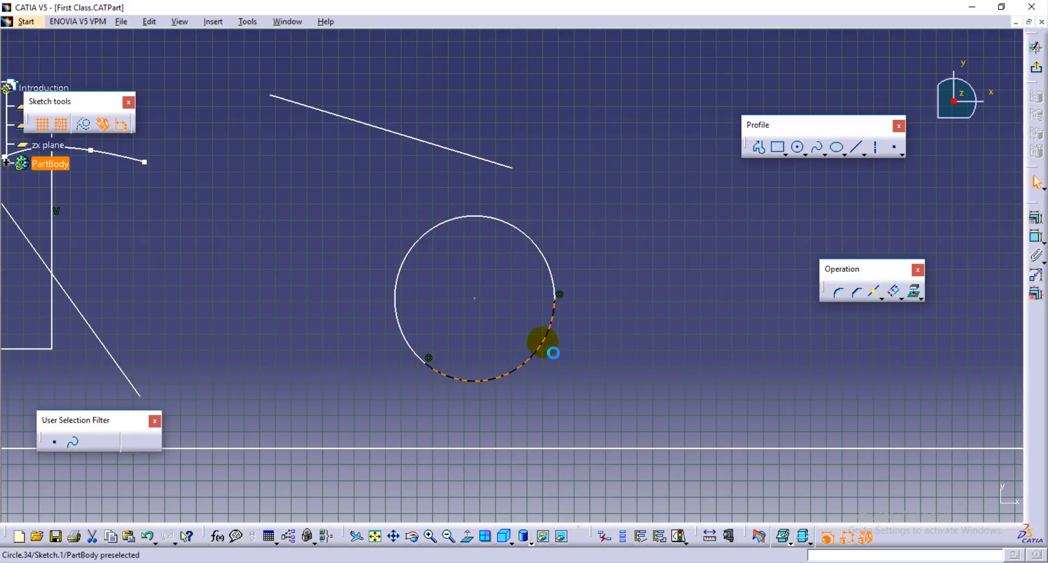
Break the slanted line above the circle at a point past its middle and select the resulting pieces.
left_click(876, 297)
middle_click_drag(306, 205, 293, 311)
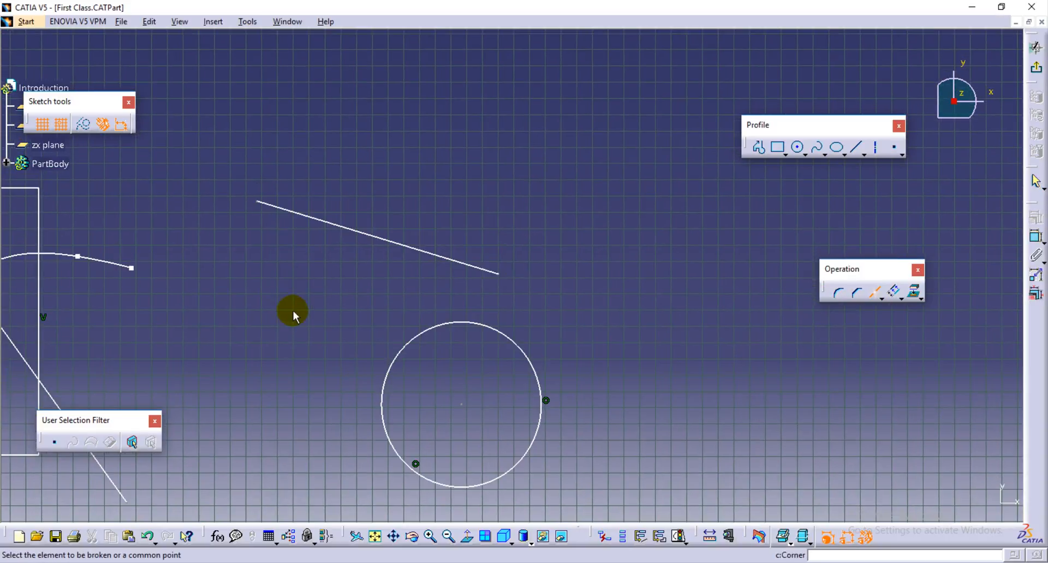
left_click(373, 241)
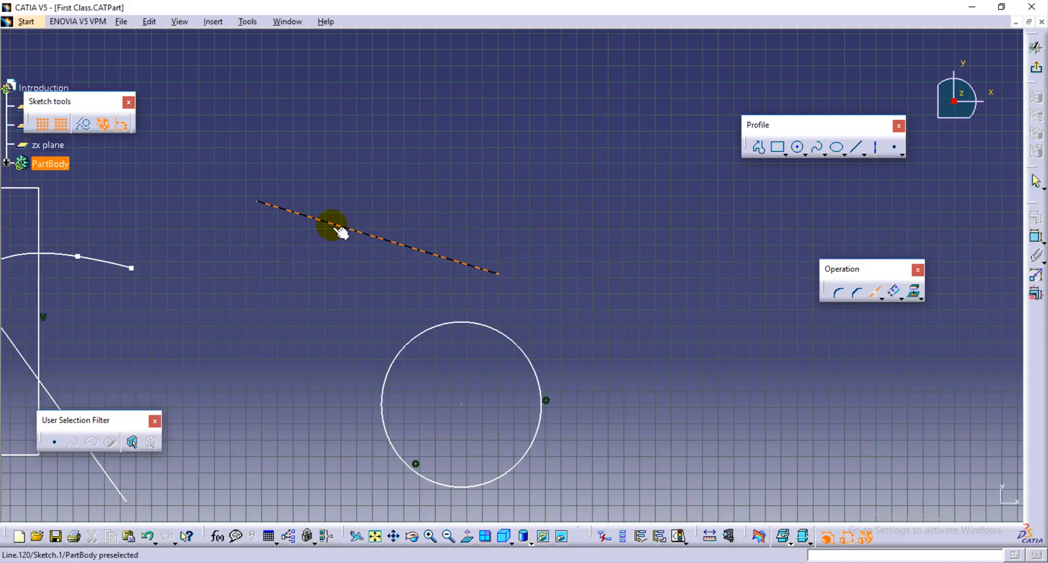
left_click(413, 250)
left_click(444, 258)
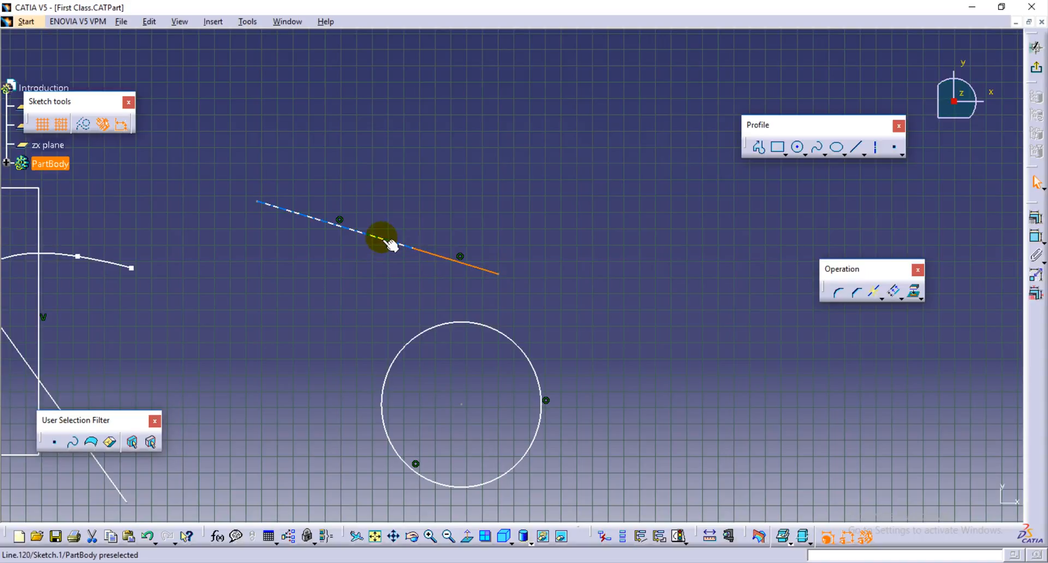
Delete the circle's lower-right arc and the right-hand segment of the broken slanted line.
middle_click_drag(605, 308, 622, 265)
left_click(557, 323)
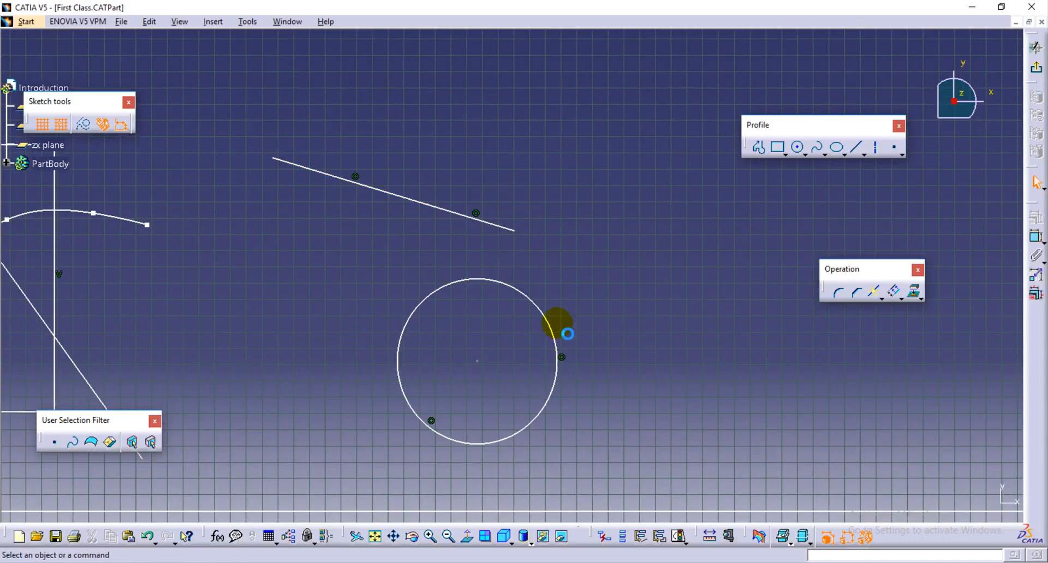
left_click(543, 312)
left_click(551, 389)
left_click(709, 363)
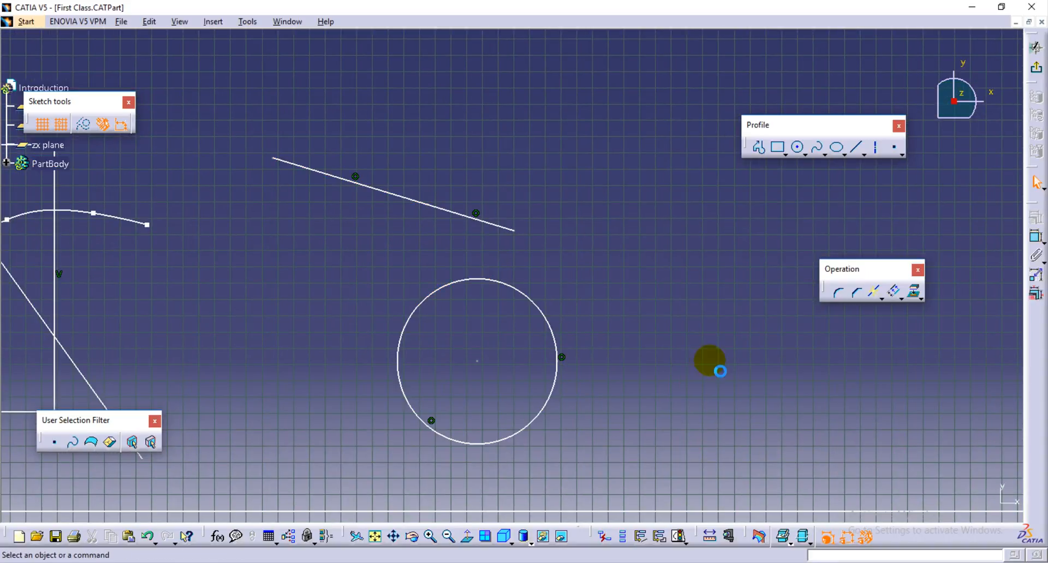
middle_click_drag(709, 362, 633, 375)
middle_click_drag(535, 382, 625, 334)
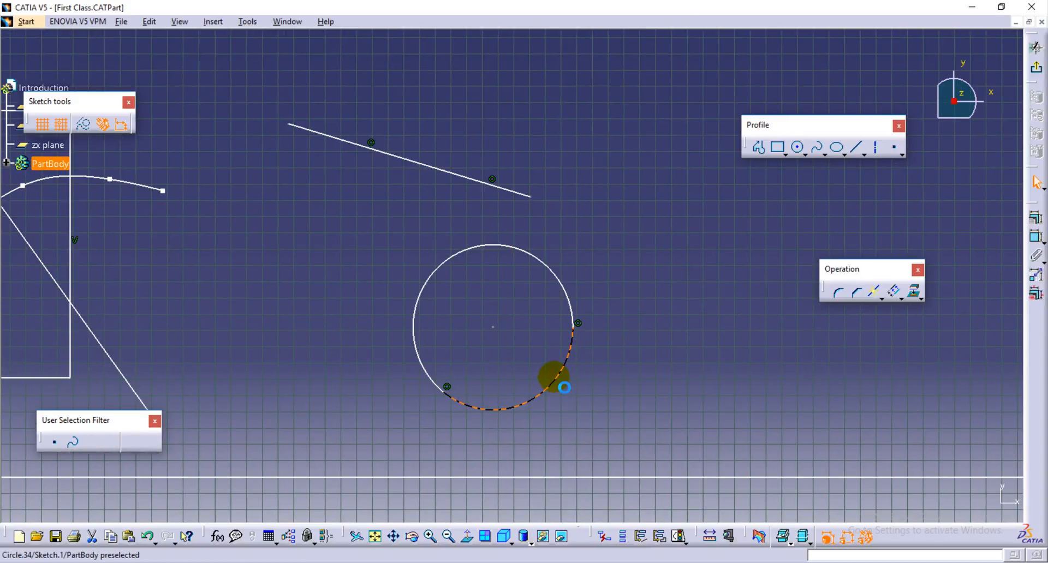
key("Delete")
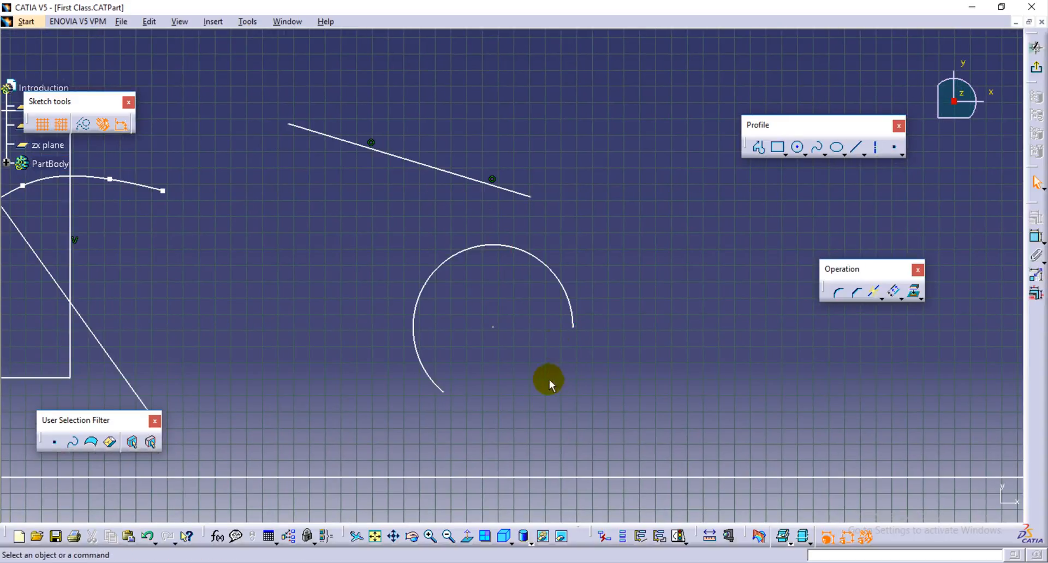
left_click(520, 194)
key("Delete")
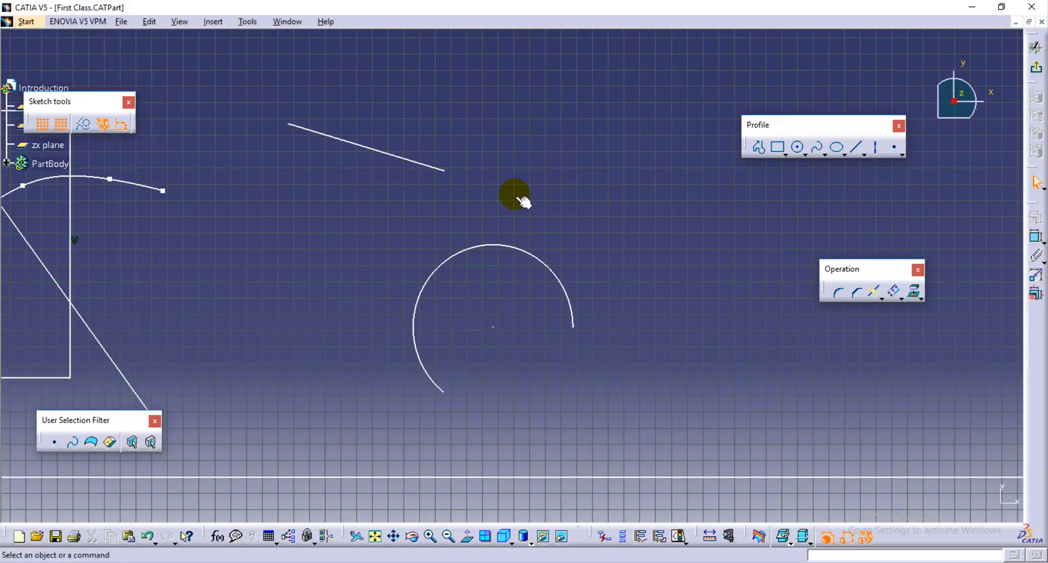
Move the floating Sketch tools toolbar away from the specification tree to a spot above the sketch geometry.
middle_click_drag(622, 224, 570, 273)
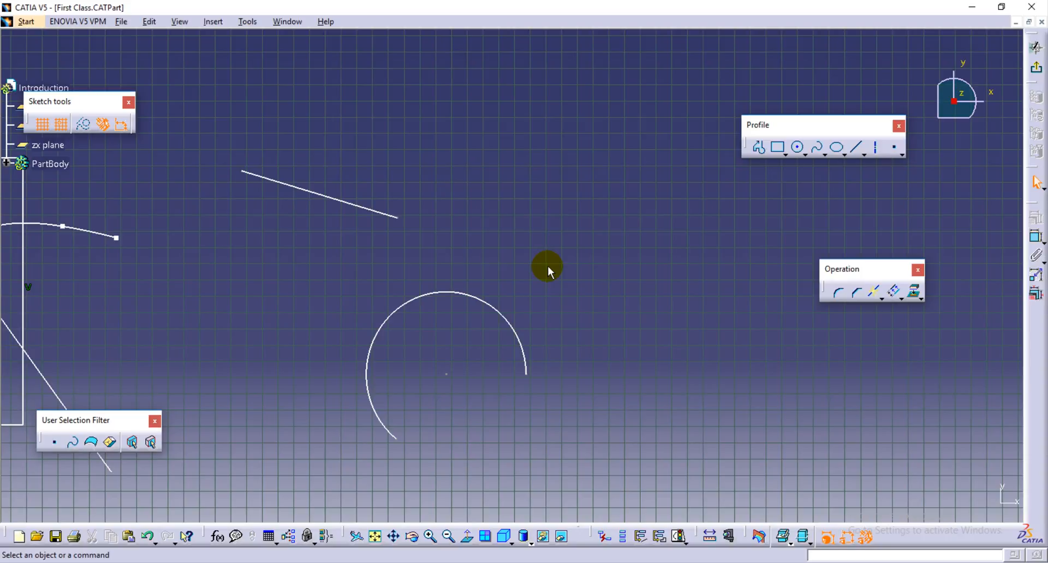
middle_click_drag(890, 318, 815, 330)
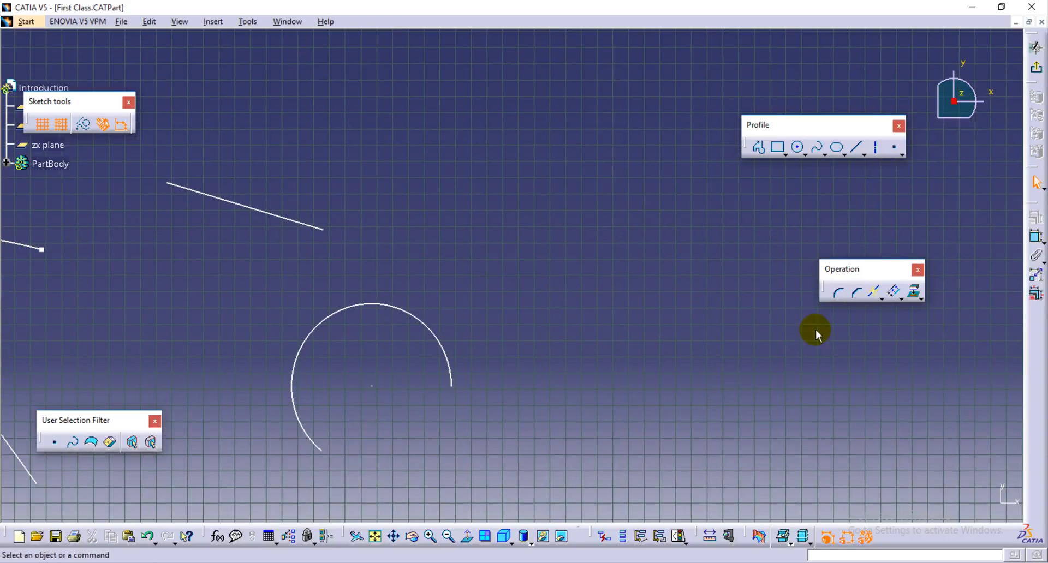
left_click(882, 299)
middle_click_drag(429, 452, 635, 414)
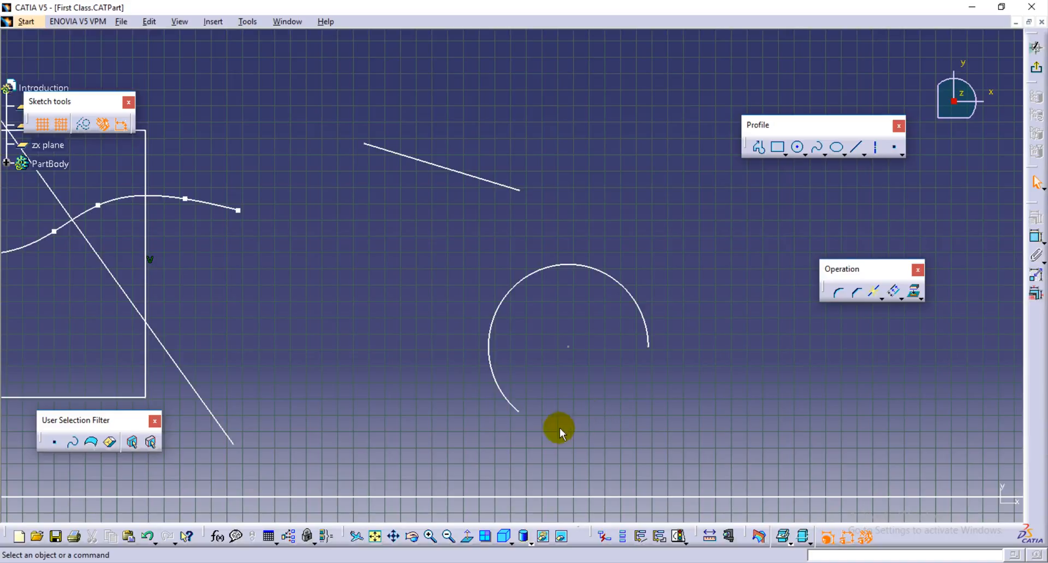
middle_click_drag(271, 360, 382, 379)
mouse_move(99, 104)
left_mouse_down()
mouse_move(398, 70)
mouse_move(576, 74)
left_mouse_up()
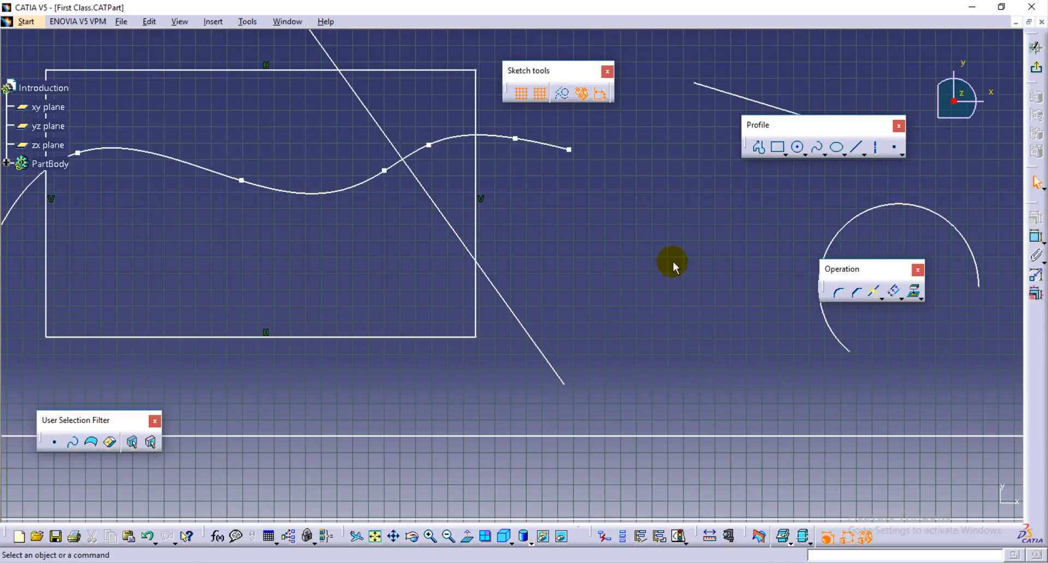
middle_click_drag(673, 262, 656, 308)
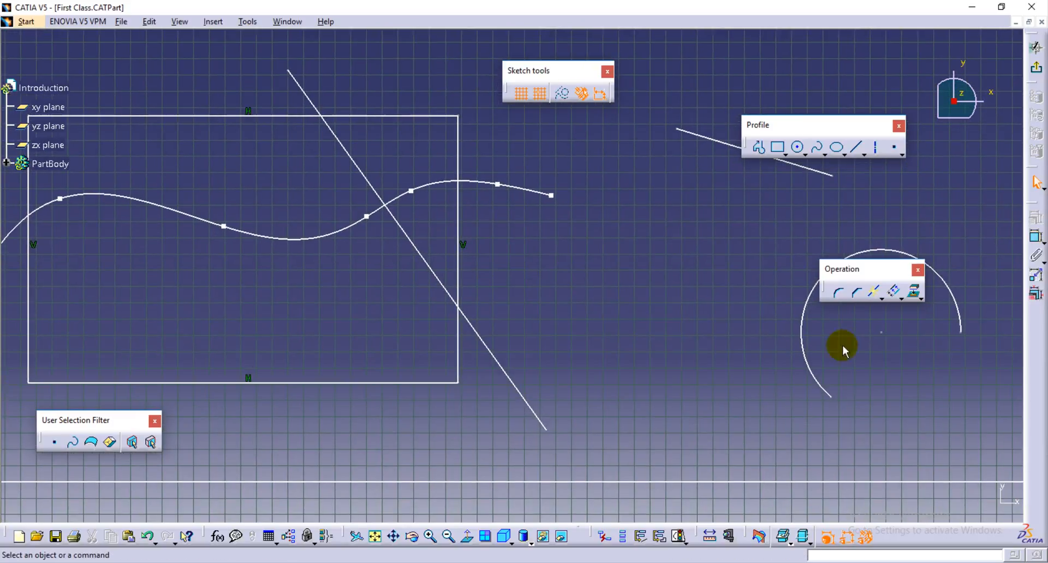
Quick Trim the end of the spline that extends beyond the rectangle's right edge and inspect the trimmed end.
left_click(883, 300)
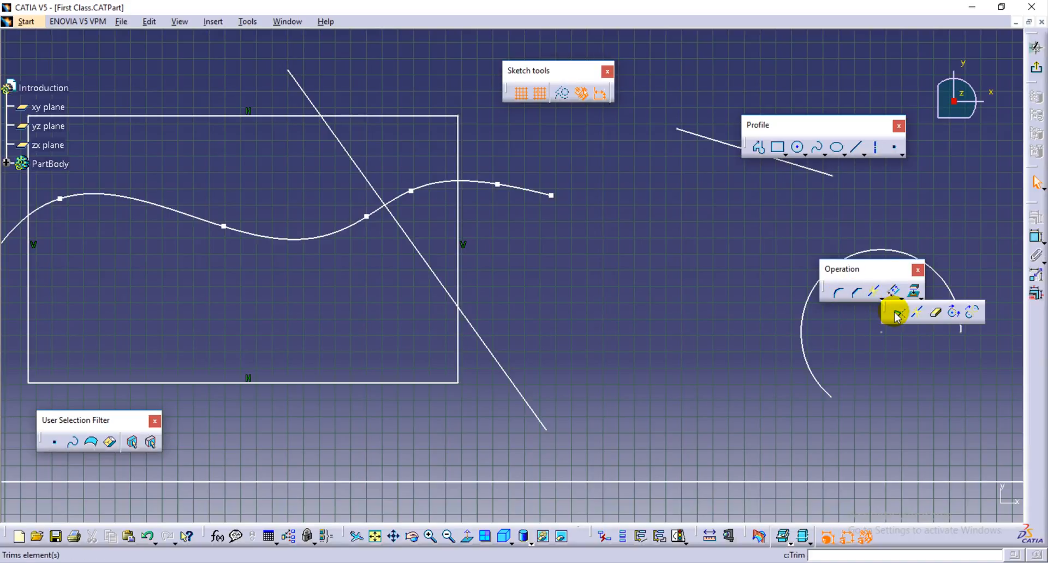
left_click(937, 315)
mouse_move(499, 222)
middle_mouse_down()
mouse_move(519, 269)
mouse_move(572, 280)
middle_mouse_up()
left_click(562, 241)
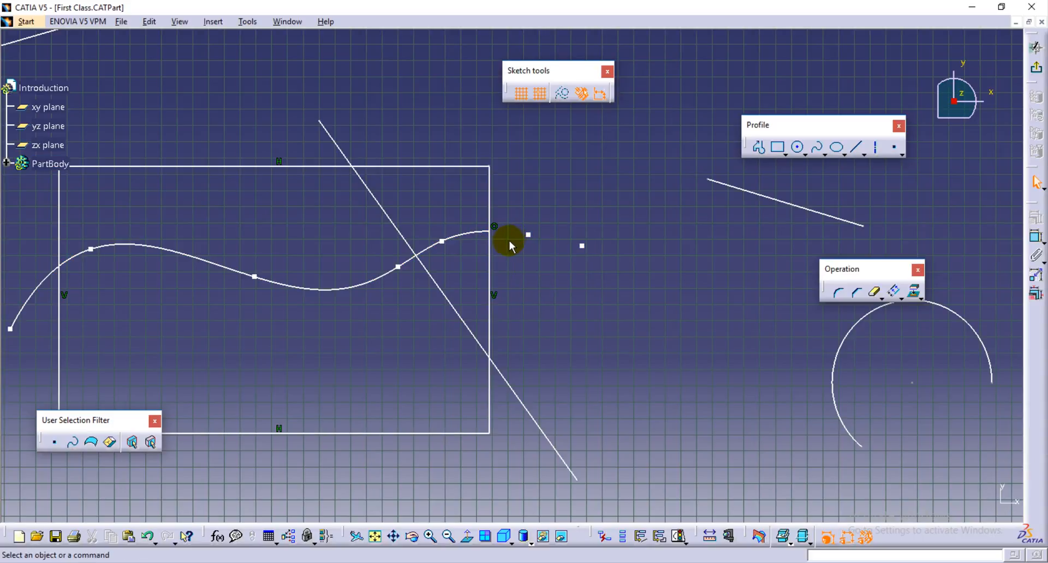
mouse_move(508, 236)
left_mouse_down()
mouse_move(529, 268)
mouse_move(511, 245)
left_mouse_up()
middle_click_drag(503, 263, 515, 161)
middle_click_drag(460, 207, 453, 322)
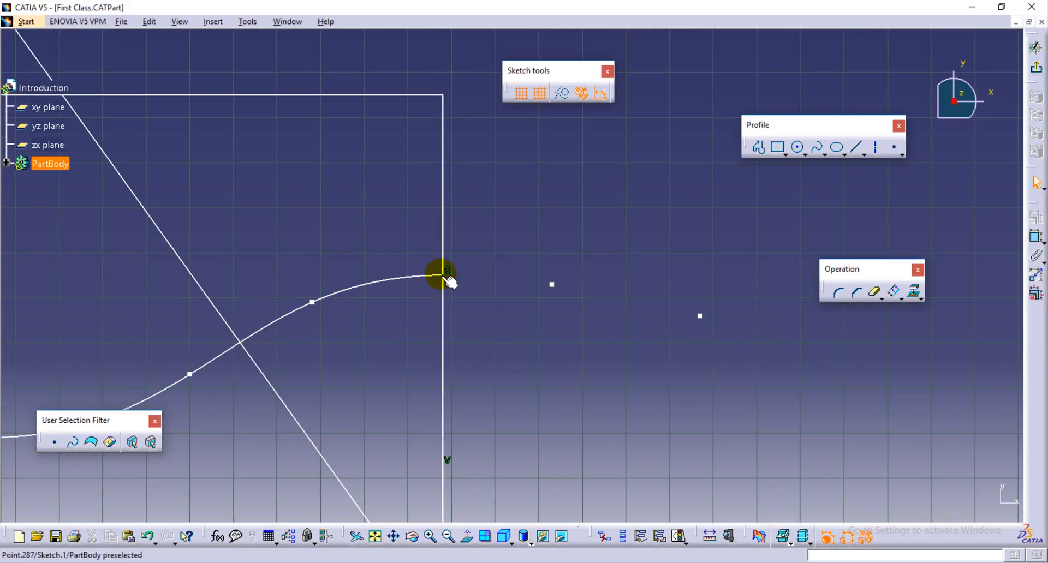
middle_click_drag(522, 314, 515, 337)
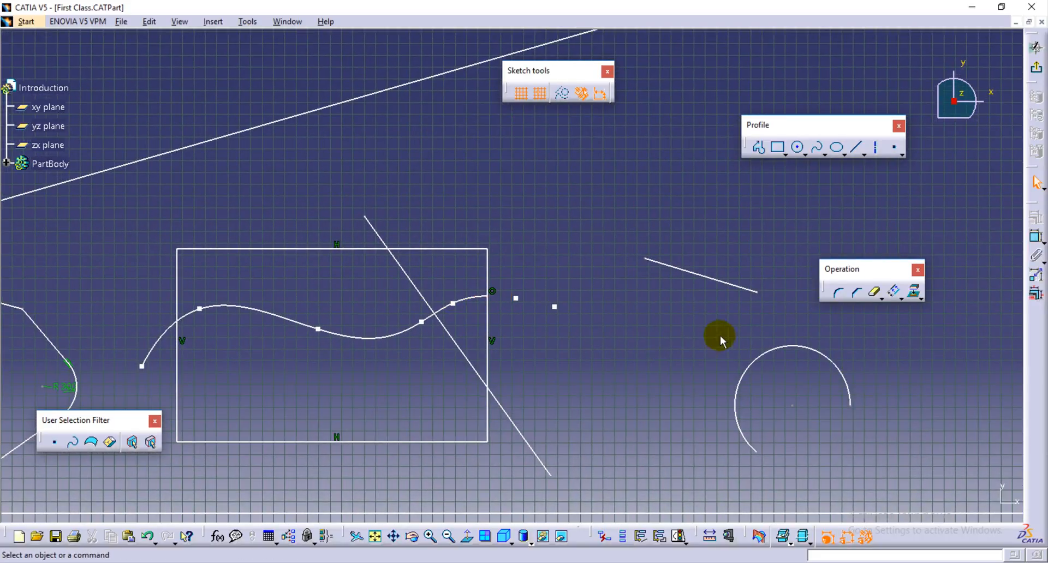
Quick Trim the diagonal line's ends outside the rectangle, the spline's left overhang, and the diagonal's part below the spline.
left_click(876, 293)
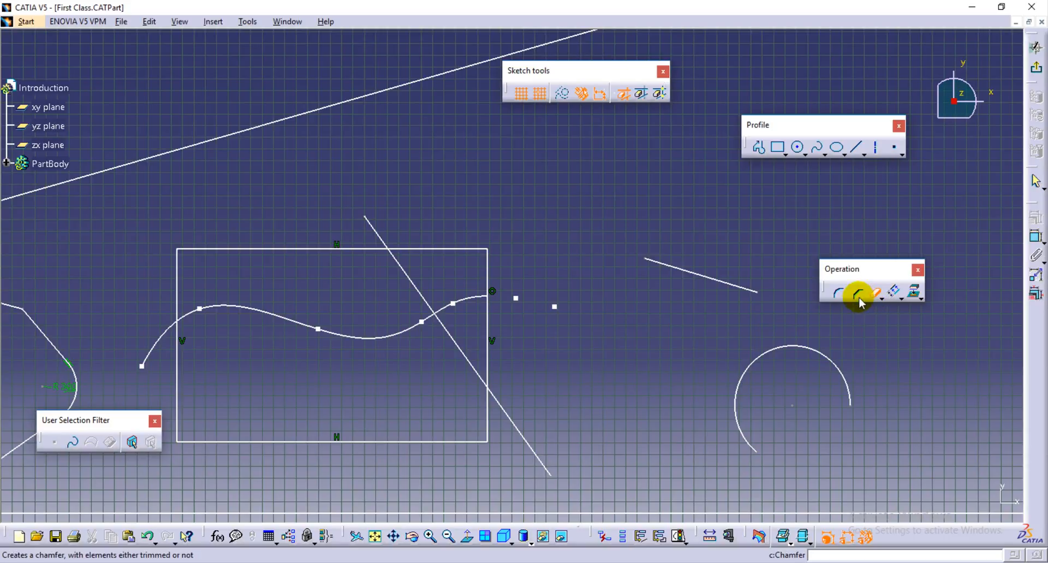
middle_click_drag(550, 354, 634, 326)
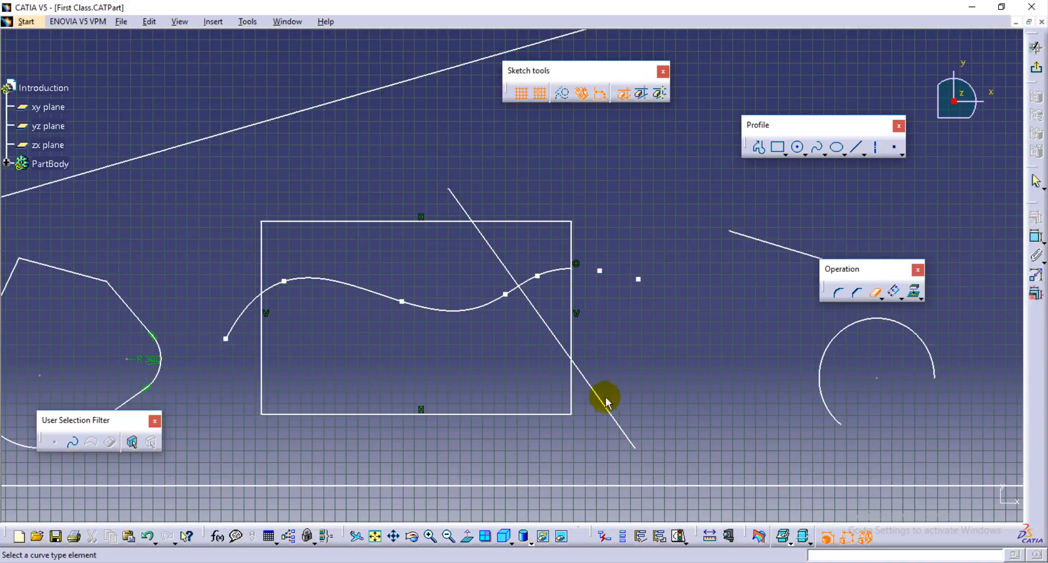
left_click(606, 406)
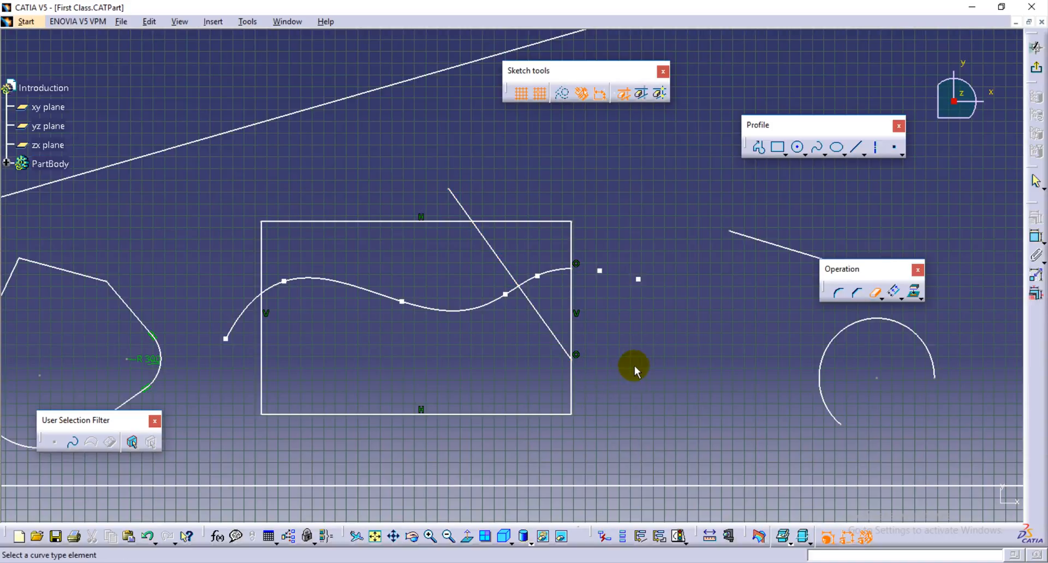
left_click(470, 214)
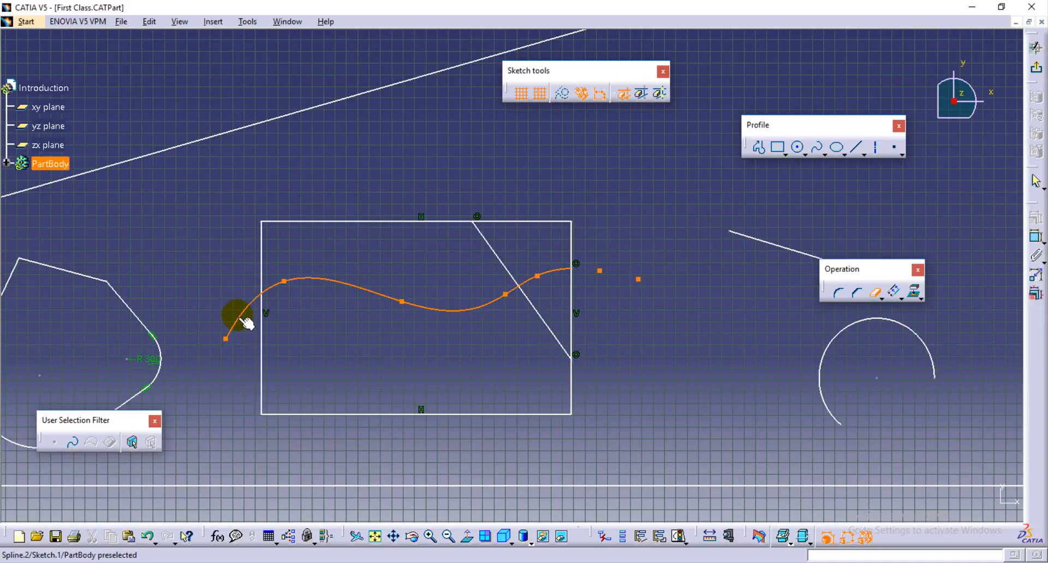
left_click(236, 317)
middle_click_drag(376, 318, 404, 311)
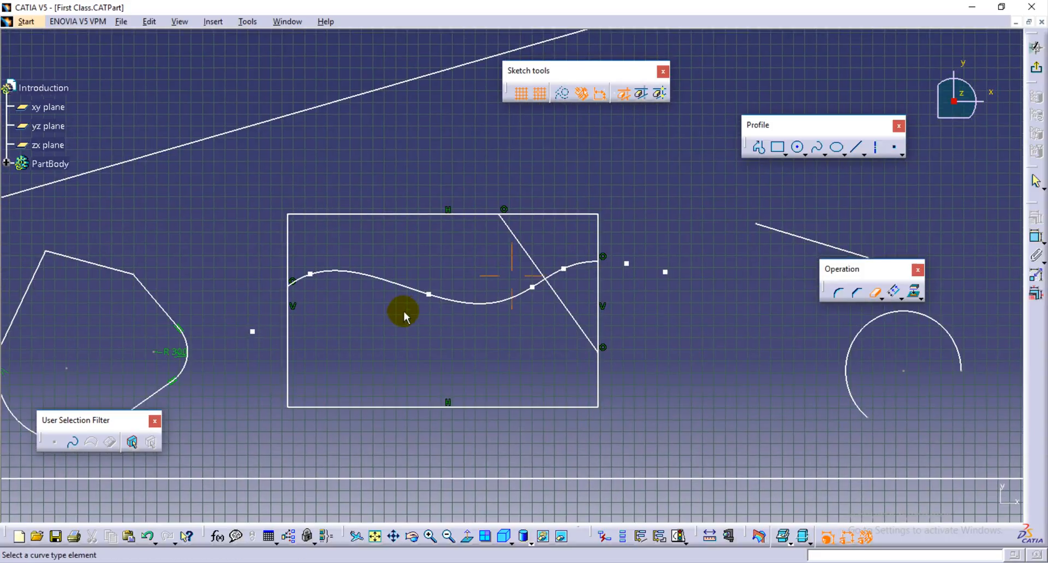
left_click(581, 328)
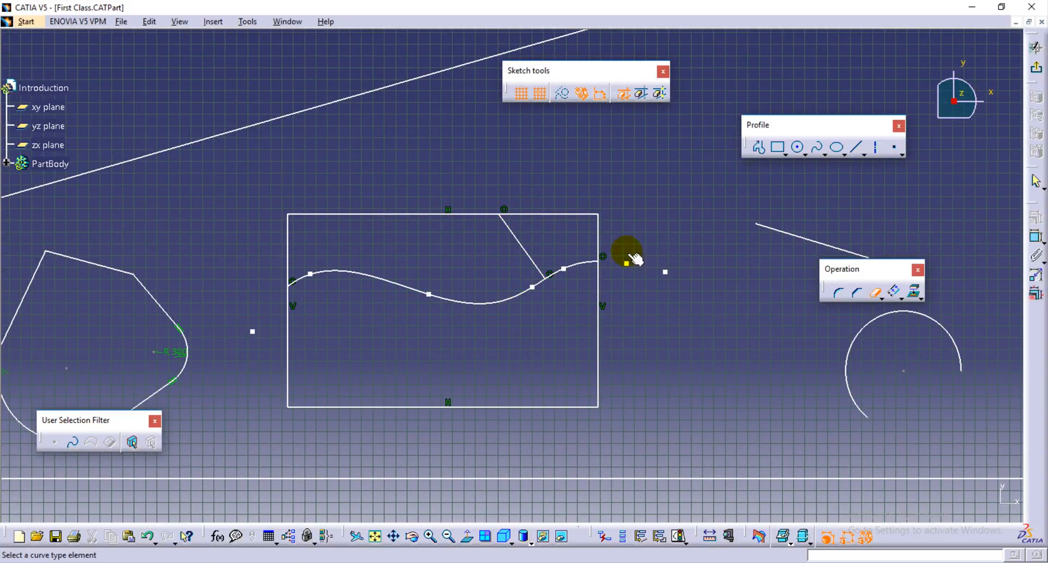
middle_click_drag(726, 358, 616, 369)
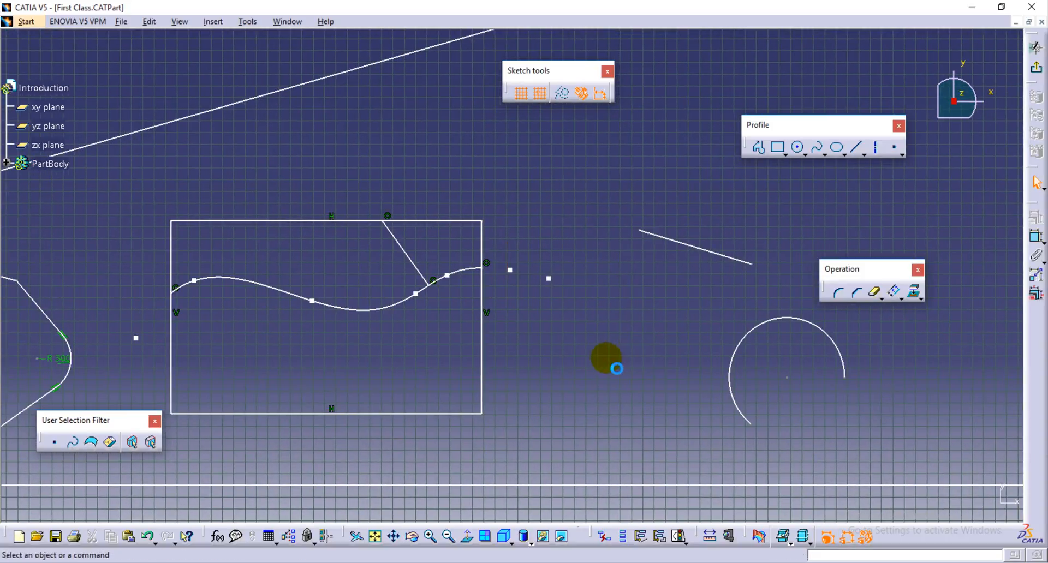
Quick Trim the rectangle edges above the spline and the remaining diagonal piece, so the spline forms the profile's top edge.
left_click(873, 293)
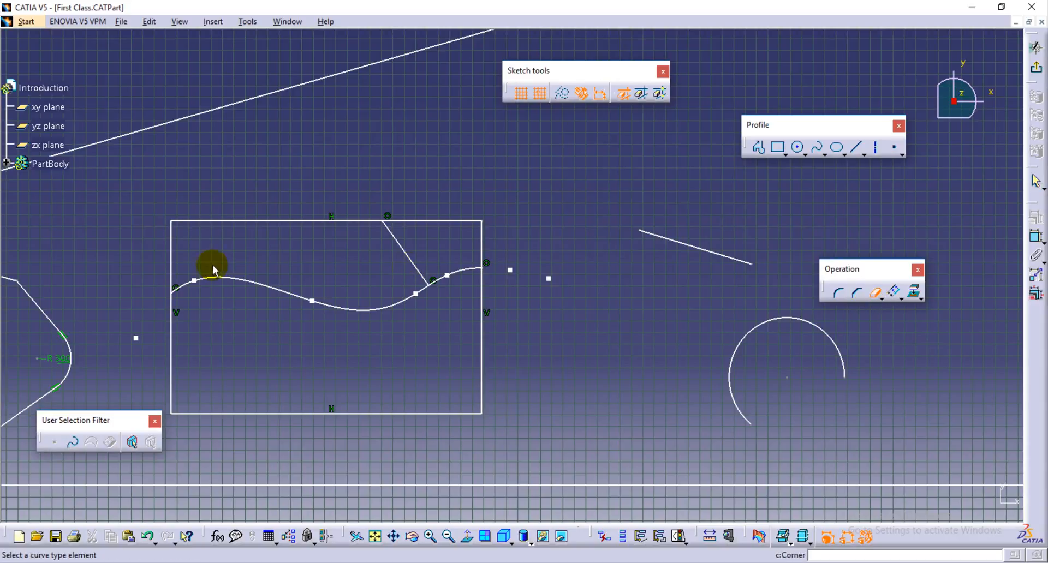
left_click(172, 264)
left_click(234, 221)
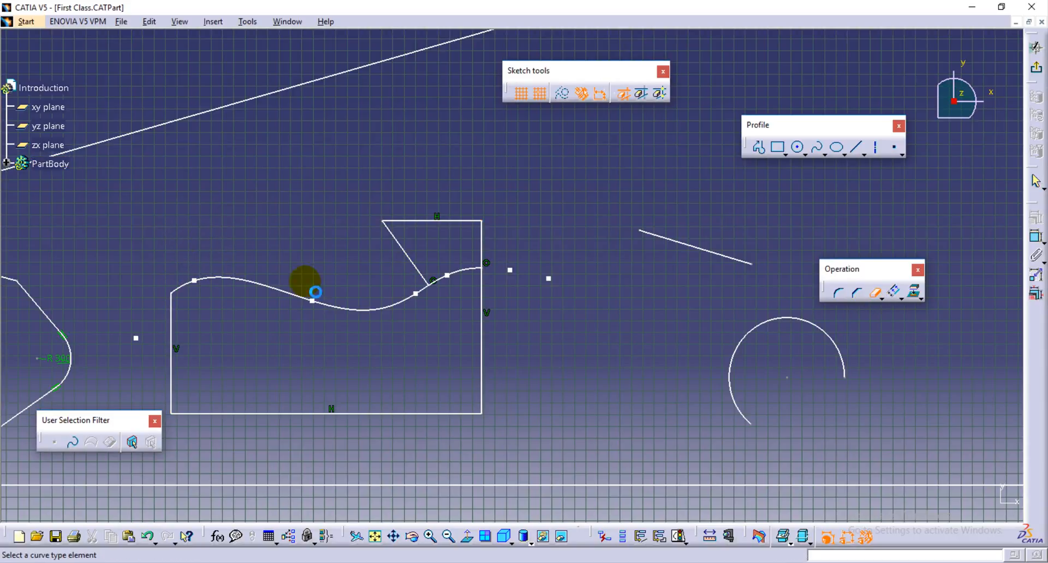
left_click(411, 259)
left_click(426, 223)
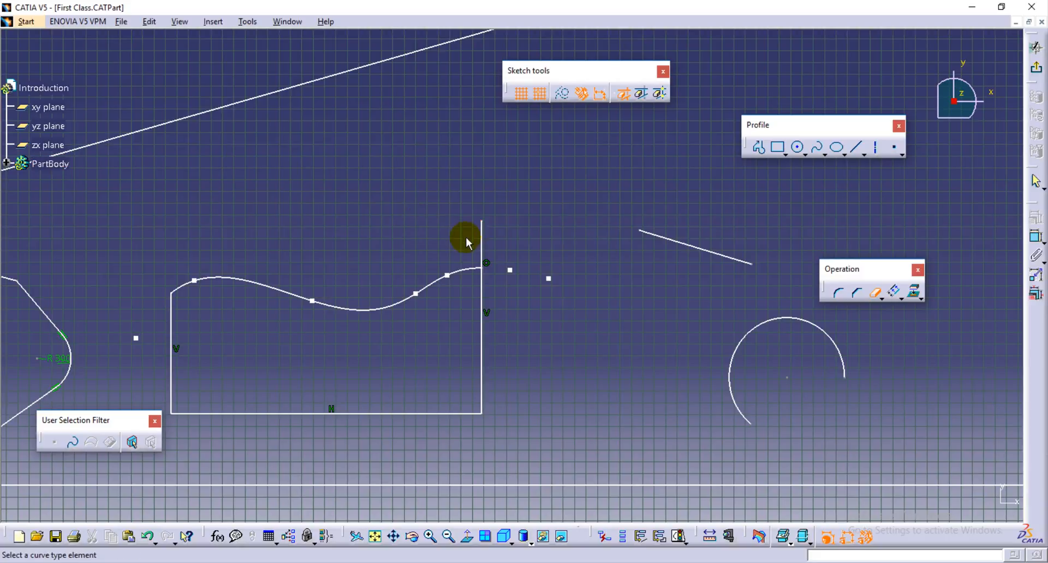
left_click(480, 254)
key("Escape")
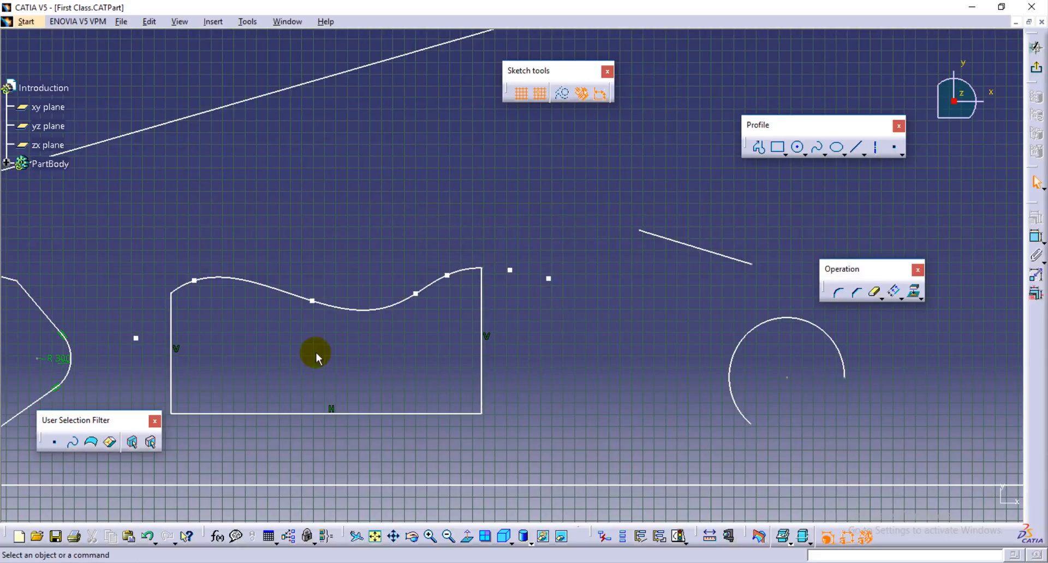
Select the entire trimmed profile with its spline to examine it, and clear the selection.
mouse_move(311, 355)
middle_mouse_down()
mouse_move(549, 335)
mouse_move(500, 343)
middle_mouse_up()
left_click_drag(328, 228, 762, 432)
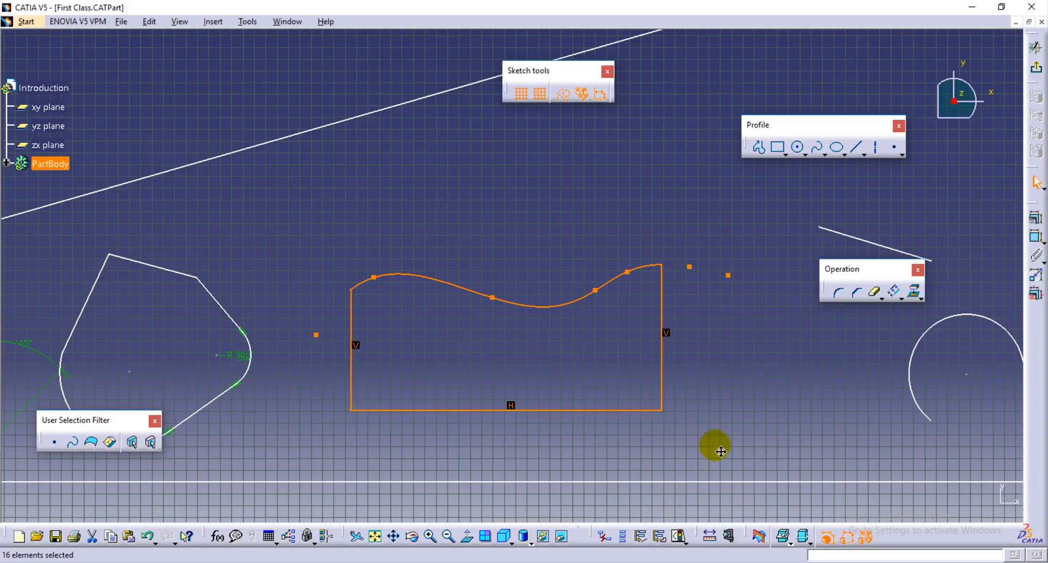
middle_click_drag(721, 452, 582, 405)
middle_click_drag(649, 366, 568, 403)
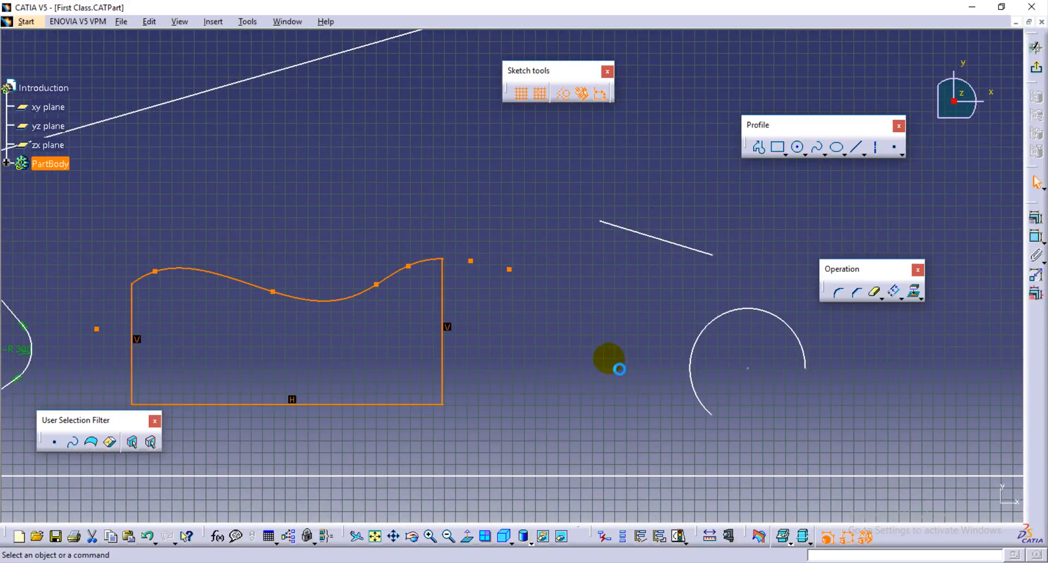
left_click(619, 369)
Quick Trim the parts of the two parallel lines that extend below the long diagonal line.
left_click(876, 293)
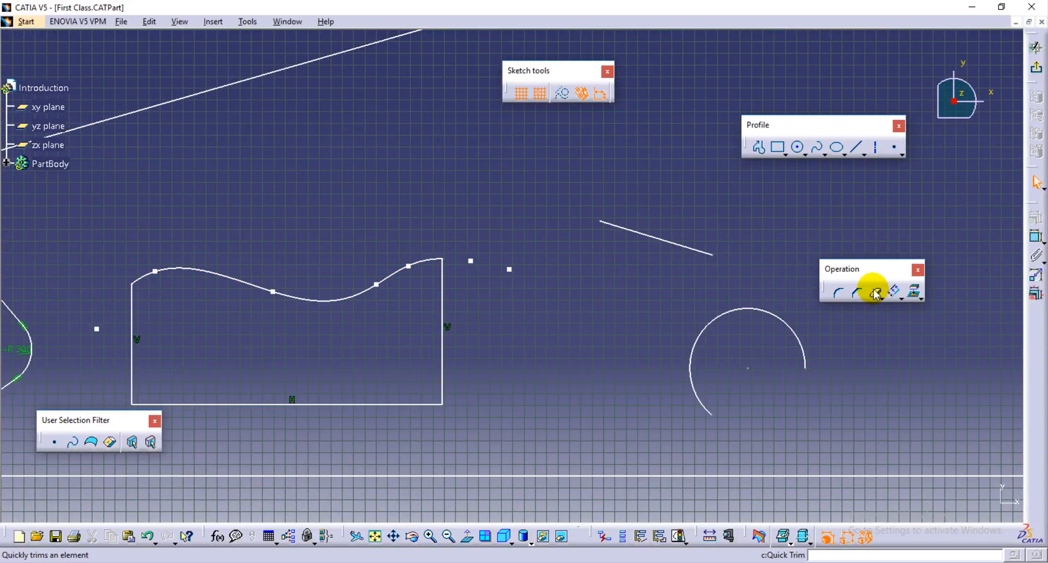
mouse_move(289, 344)
middle_mouse_down()
mouse_move(496, 349)
mouse_move(597, 381)
mouse_move(816, 410)
middle_mouse_up()
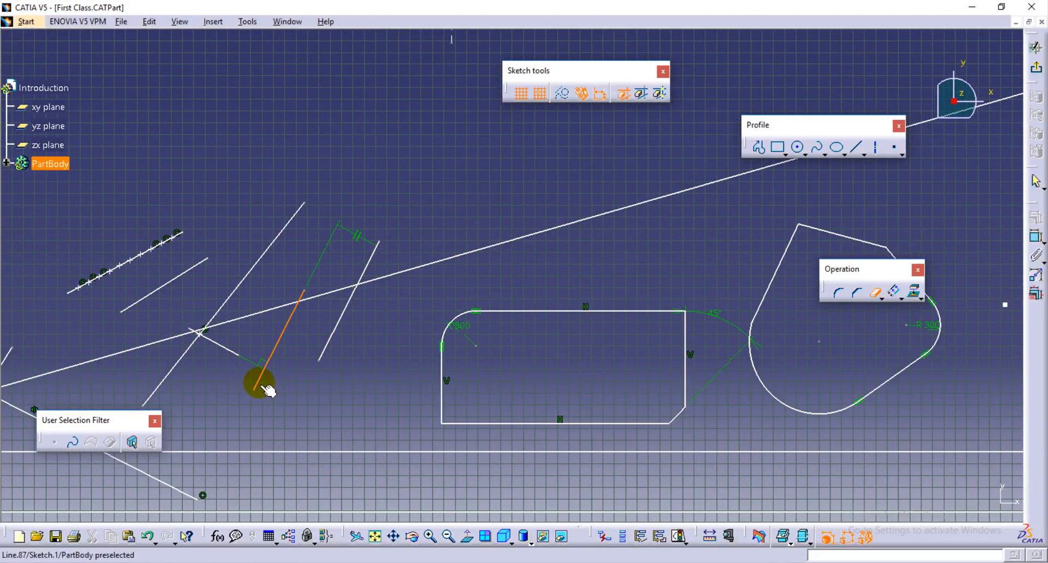
left_click(265, 387)
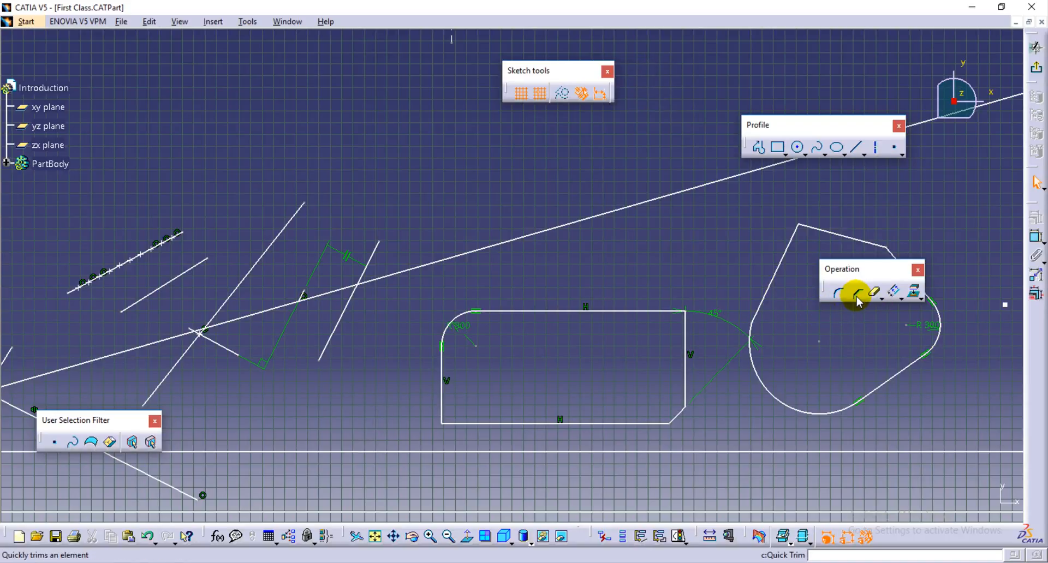
left_click(875, 293)
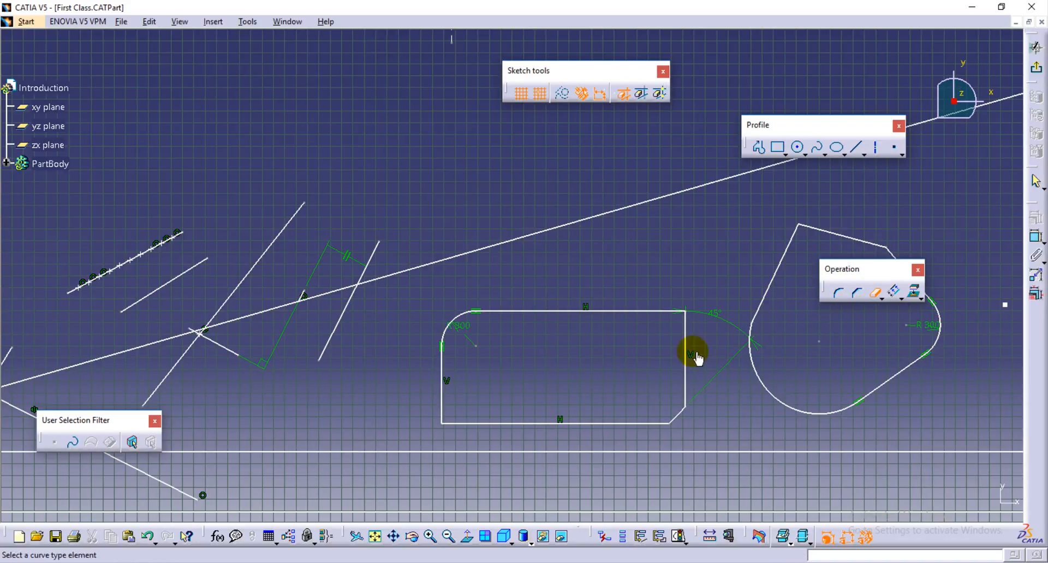
left_click(331, 341)
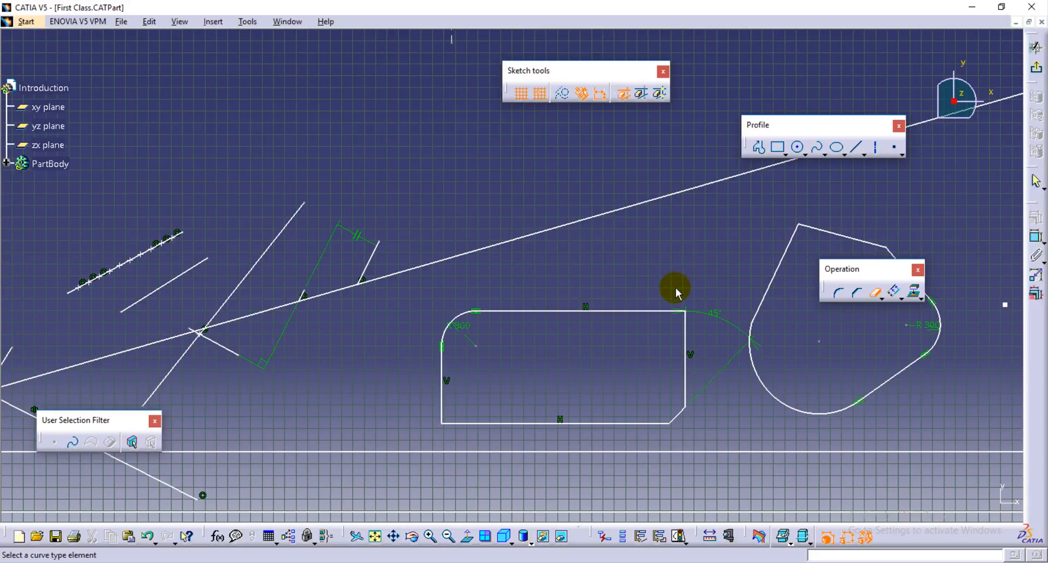
key("Escape")
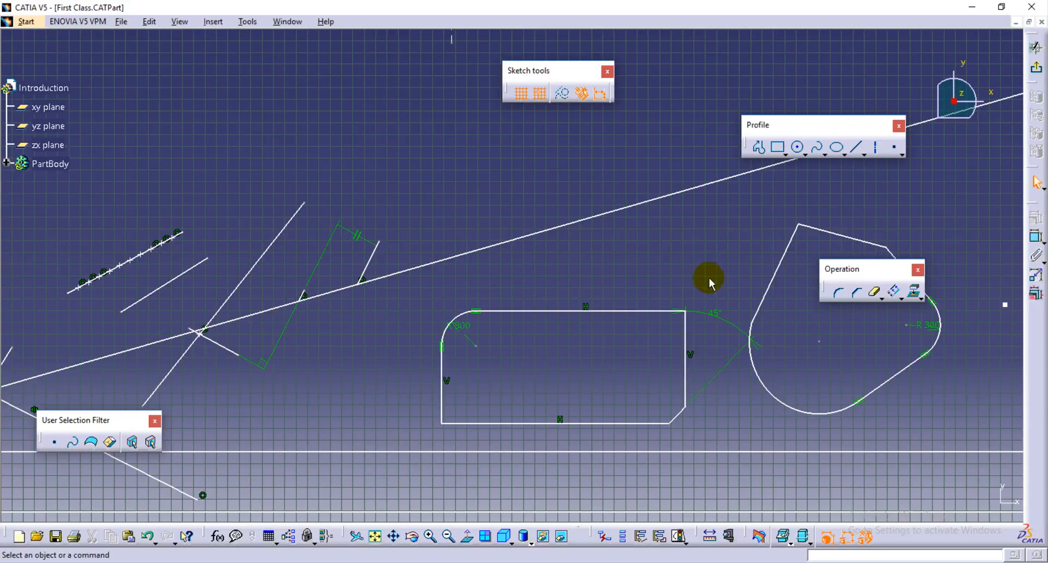
left_click(874, 291)
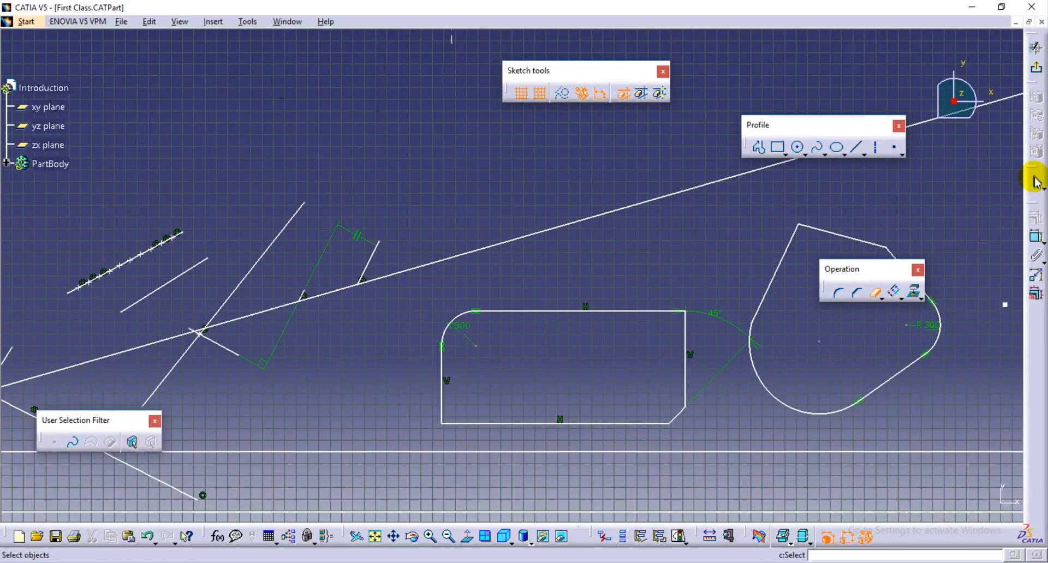
left_click(1035, 182)
Apply Close arc to the open arc beside the spline profile to make it a full circle.
mouse_move(657, 306)
middle_mouse_down()
mouse_move(545, 367)
mouse_move(397, 365)
mouse_move(350, 393)
mouse_move(544, 343)
middle_mouse_up()
middle_click_drag(439, 299, 447, 310)
left_click(881, 299)
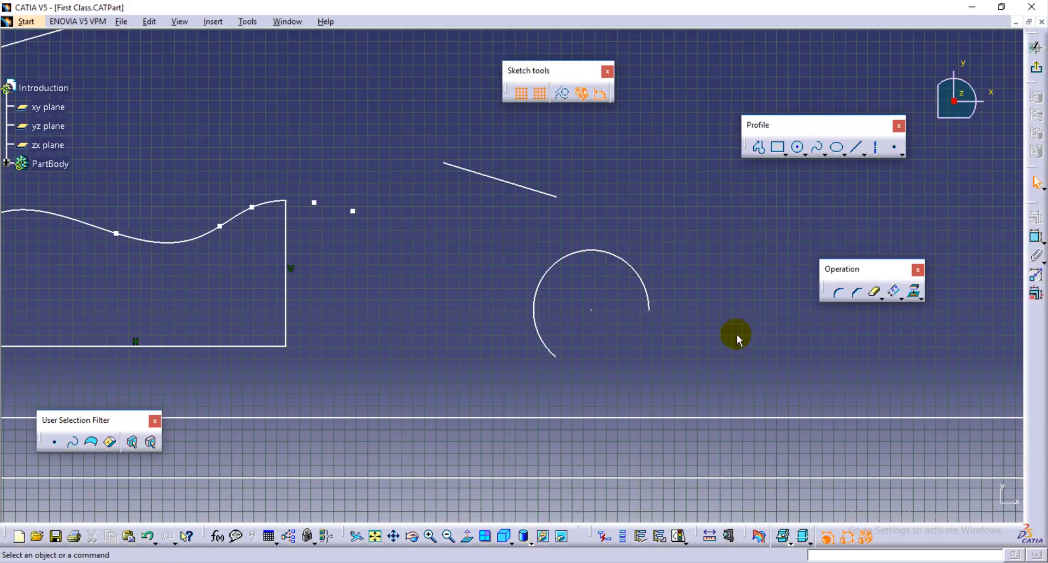
mouse_move(780, 327)
middle_mouse_down()
mouse_move(685, 346)
mouse_move(582, 330)
mouse_move(550, 313)
mouse_move(561, 306)
mouse_move(552, 348)
mouse_move(602, 309)
mouse_move(584, 278)
mouse_move(620, 235)
middle_mouse_up()
left_click(620, 235)
left_click(673, 333)
middle_click_drag(673, 332, 656, 331)
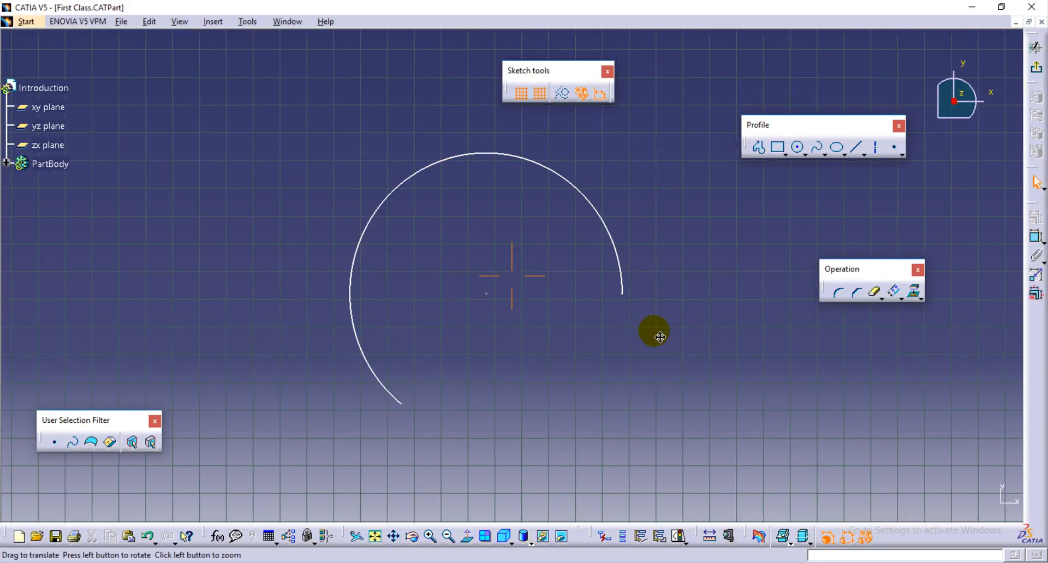
left_click(881, 299)
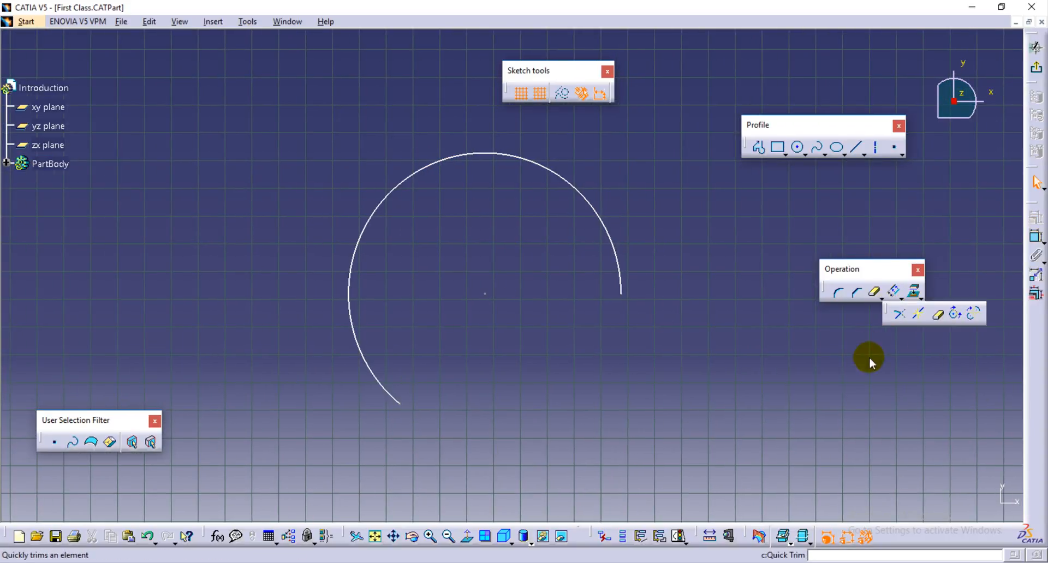
left_click(954, 313)
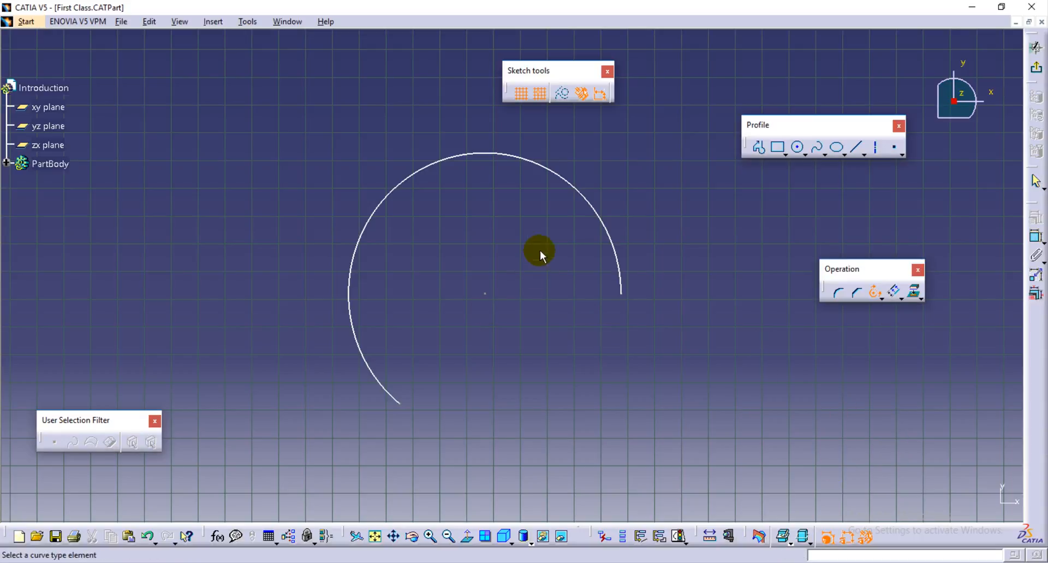
left_click(590, 215)
left_click(715, 388)
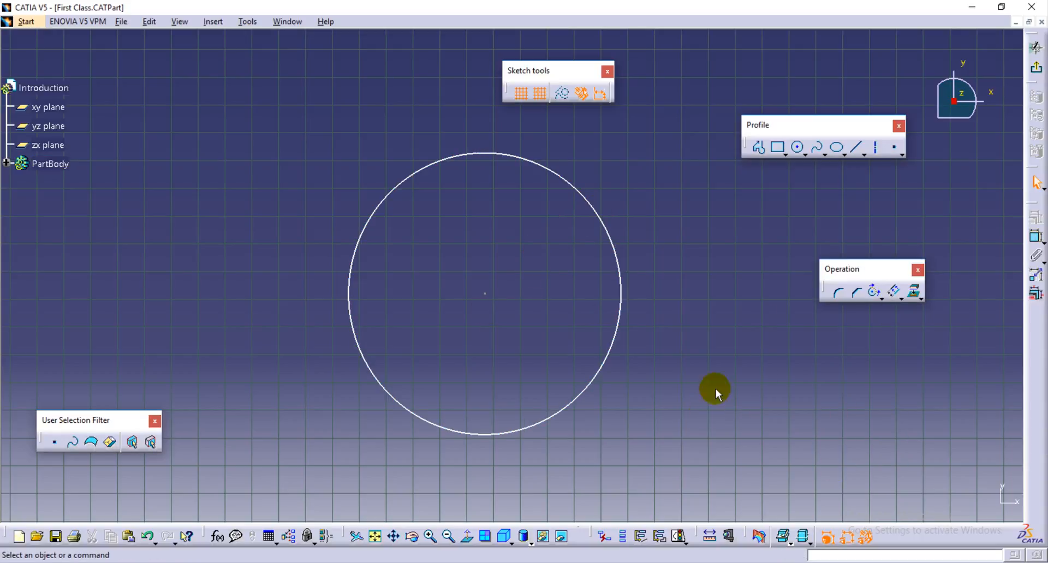
Select the closed circle to examine it, and clear the selection.
middle_click_drag(681, 352, 669, 364)
left_click(601, 256)
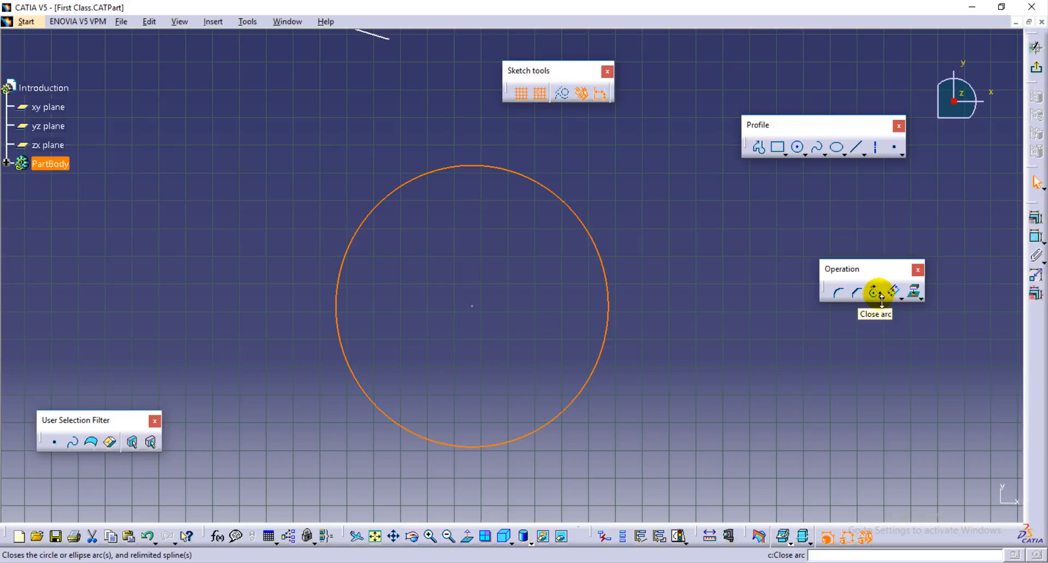
left_click(706, 296)
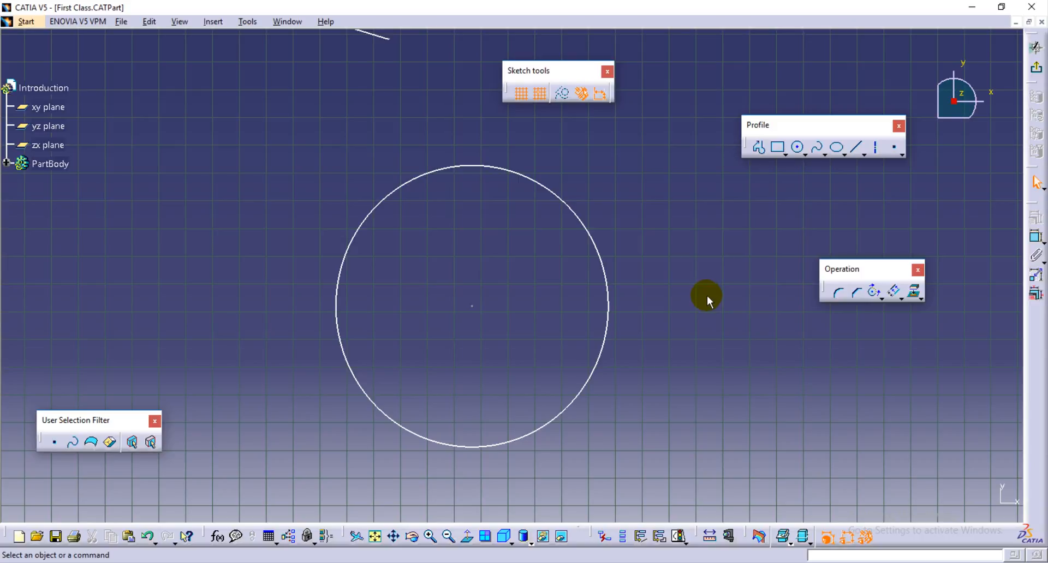
Draw a short, nearly horizontal two-point spline to the right of the circle.
left_click(816, 147)
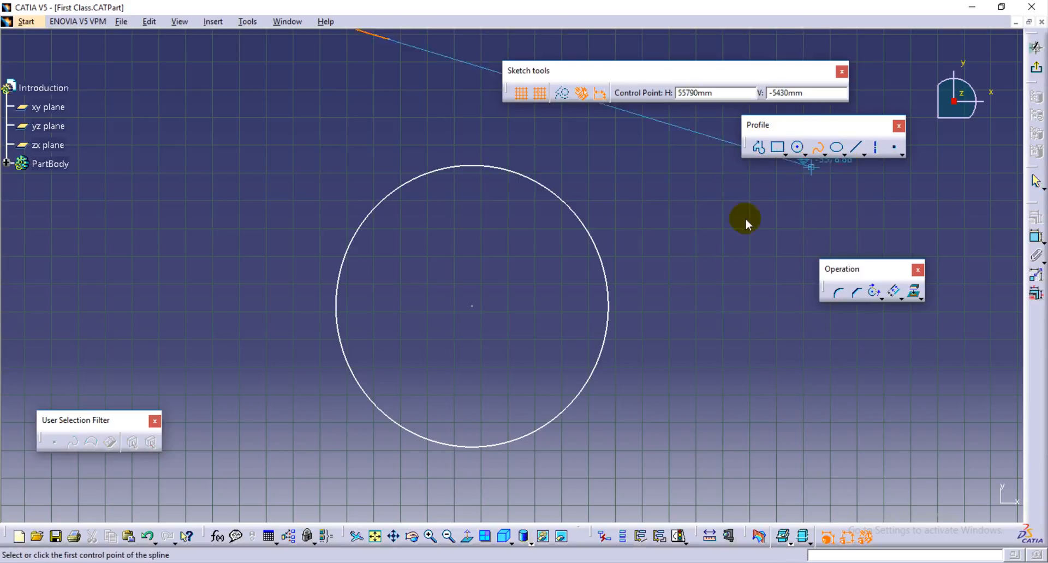
left_click(671, 317)
left_click(789, 319)
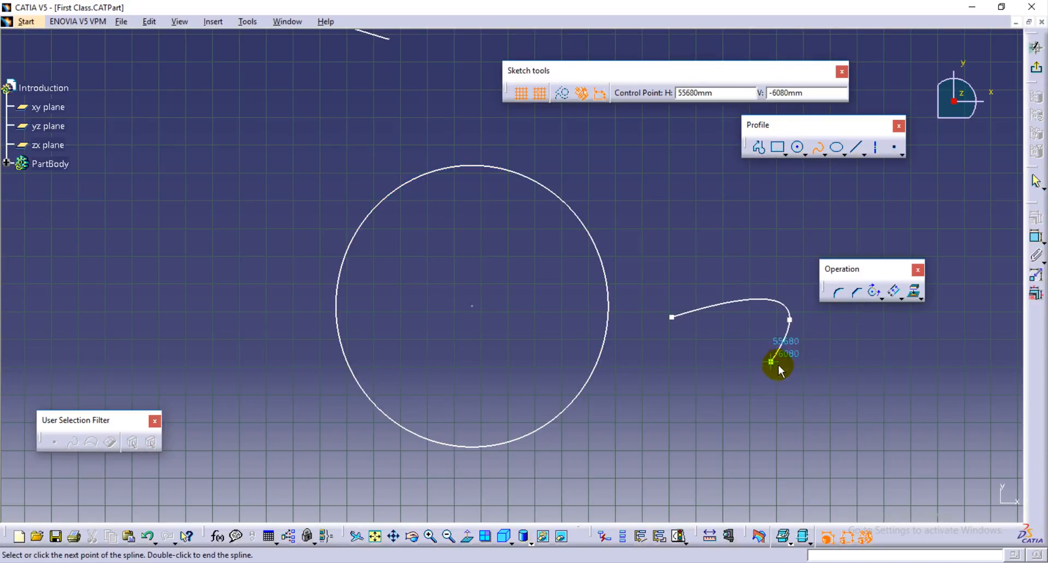
double_click(789, 317)
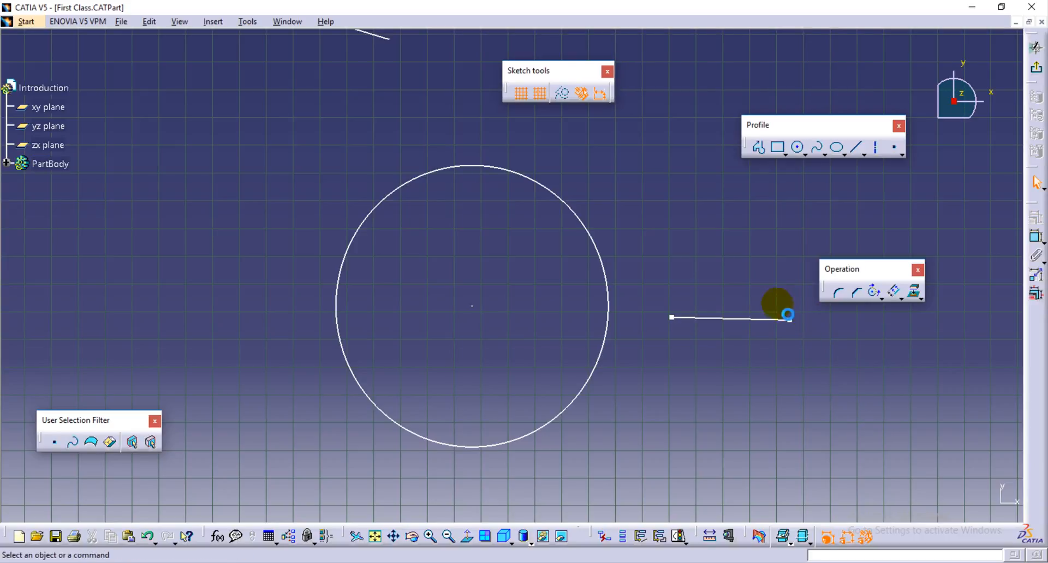
Break the circle at its upper left side to split it into an upper and a lower arc.
mouse_move(440, 310)
middle_mouse_down()
mouse_move(617, 346)
mouse_move(624, 306)
mouse_move(625, 428)
middle_mouse_up()
middle_click_drag(798, 313, 671, 304)
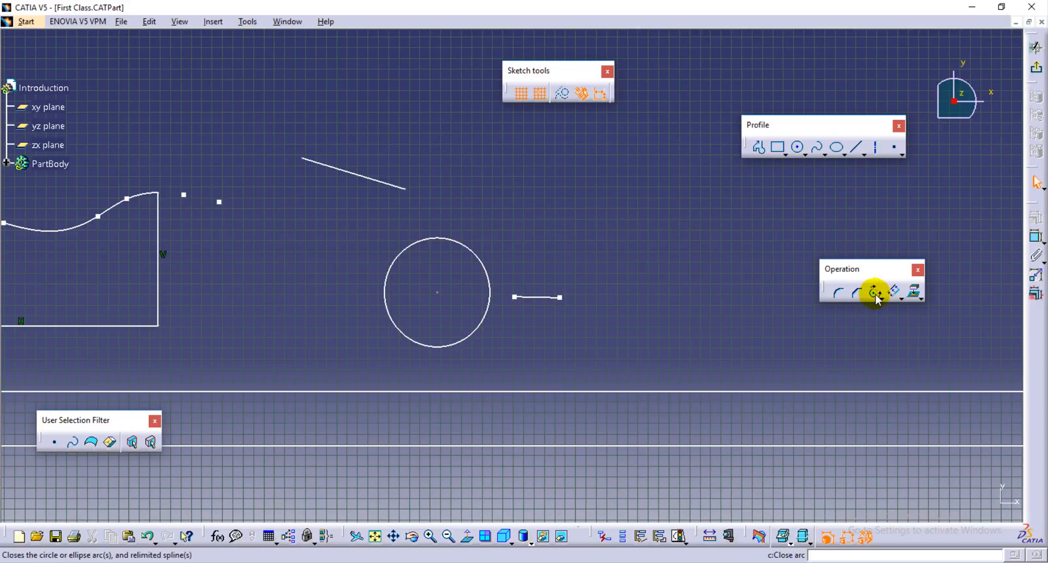
left_click(883, 303)
left_click(921, 320)
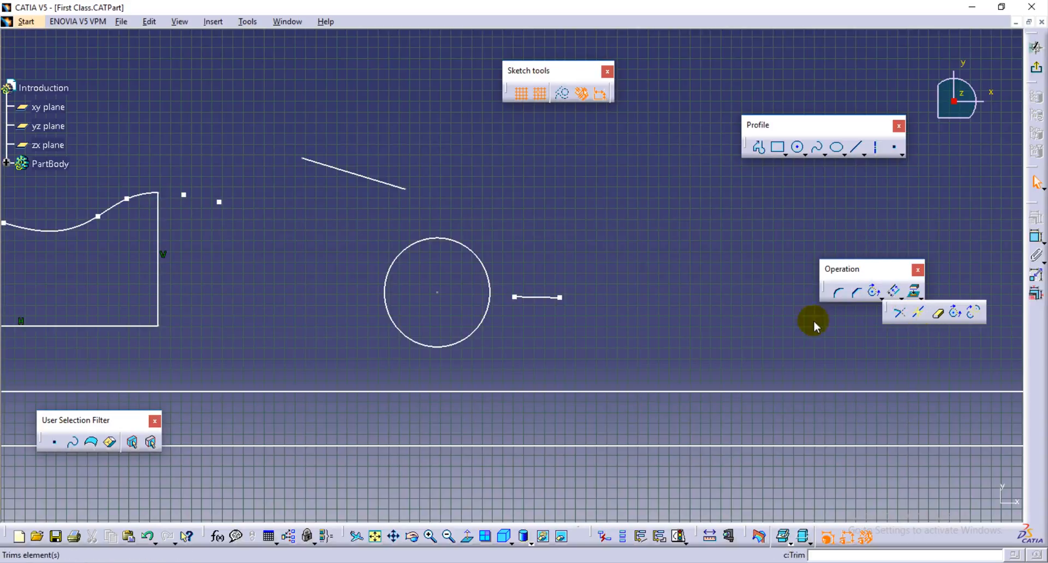
left_click(489, 322)
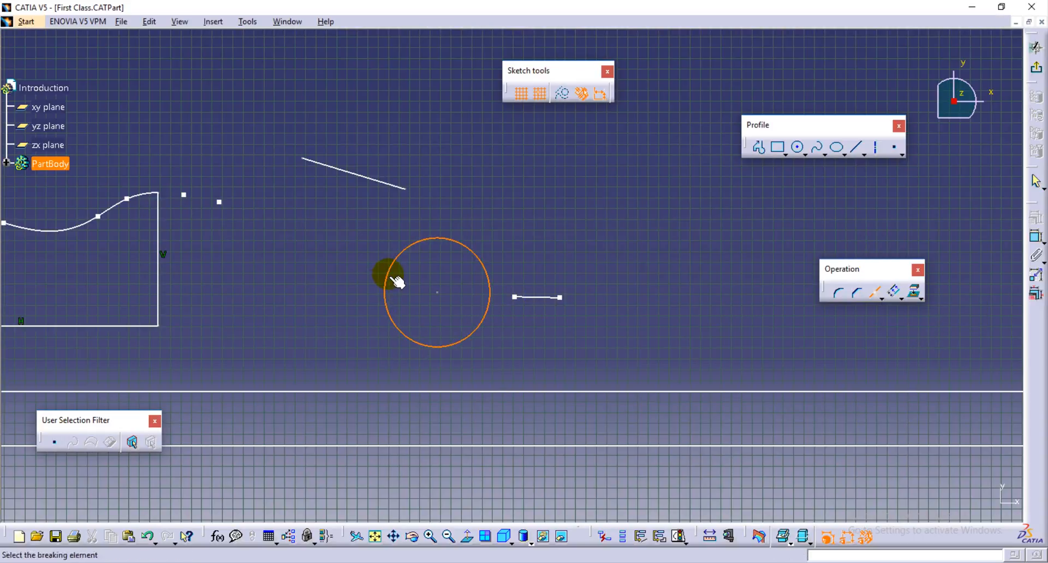
left_click(393, 272)
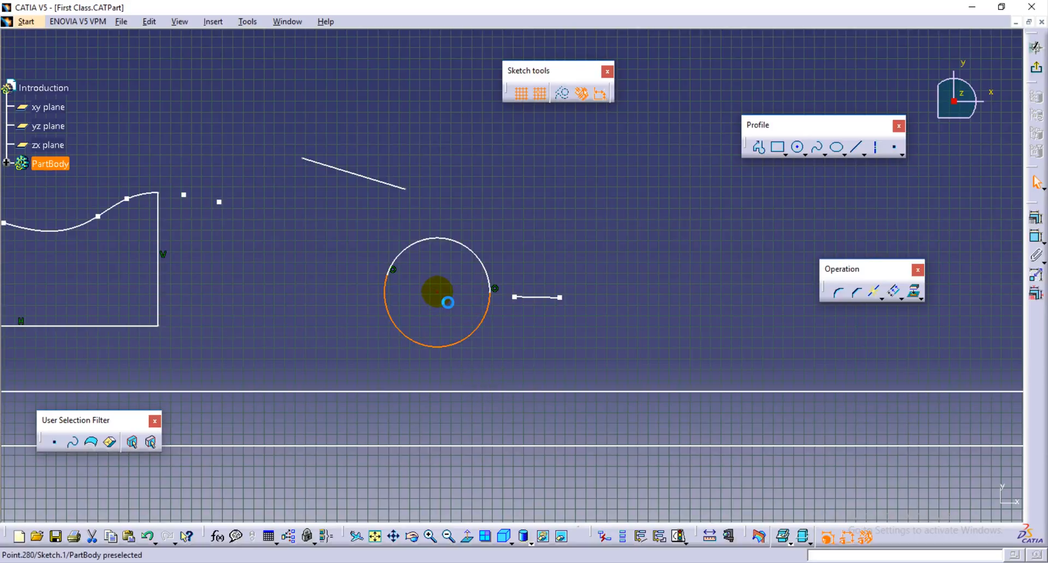
Try to move the broken circle's centre point past the short spline, and undo the move together with the break.
mouse_move(437, 292)
left_mouse_down()
mouse_move(612, 313)
mouse_move(600, 311)
left_mouse_up()
left_click(522, 326)
middle_click_drag(665, 319, 533, 318)
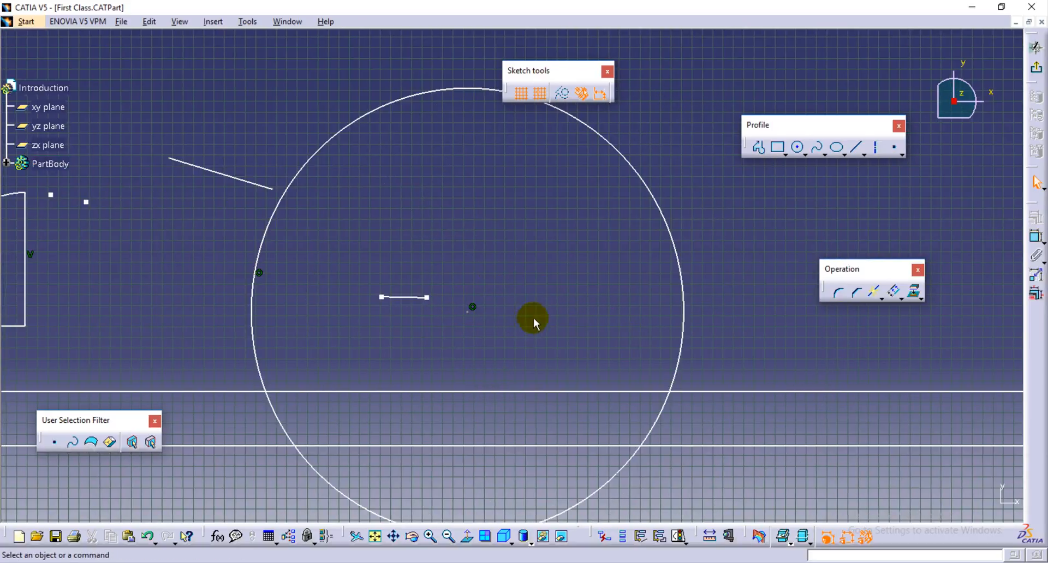
key("ctrl+z")
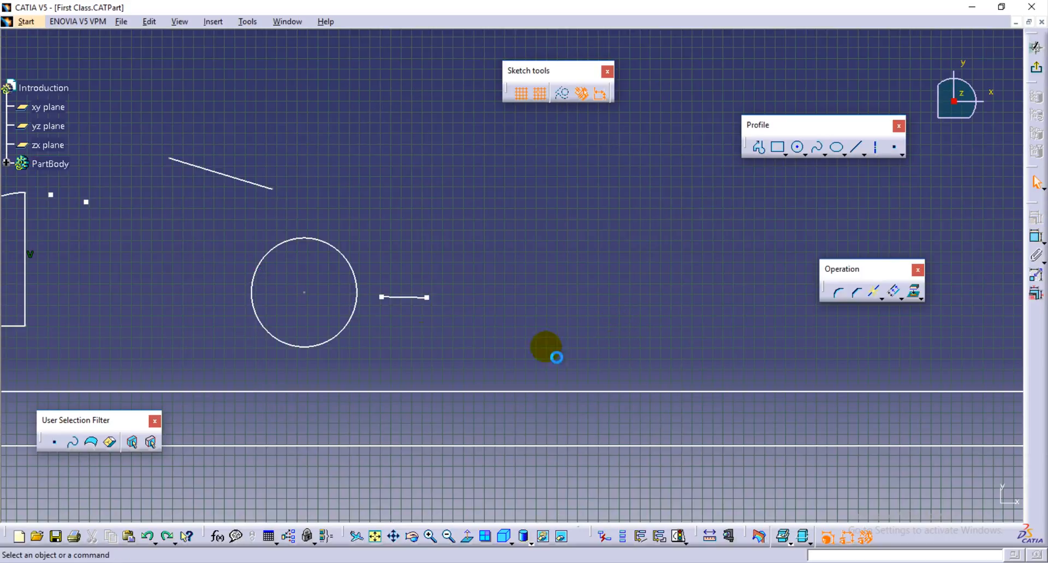
Break the circle at its lower right to split off a short arc, and shift that arc slightly down and left.
left_click(333, 337)
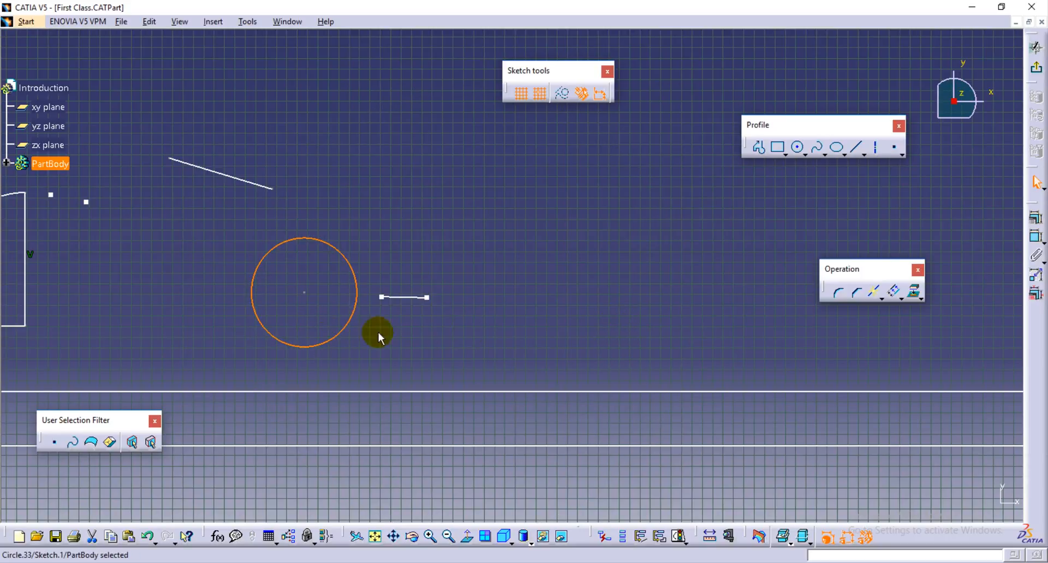
left_click(873, 292)
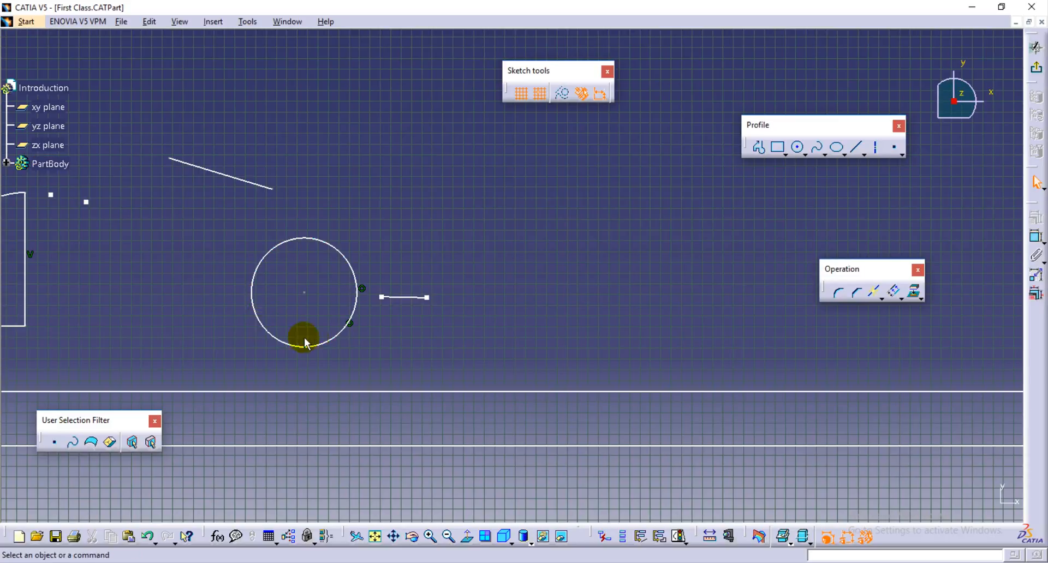
left_click(363, 327)
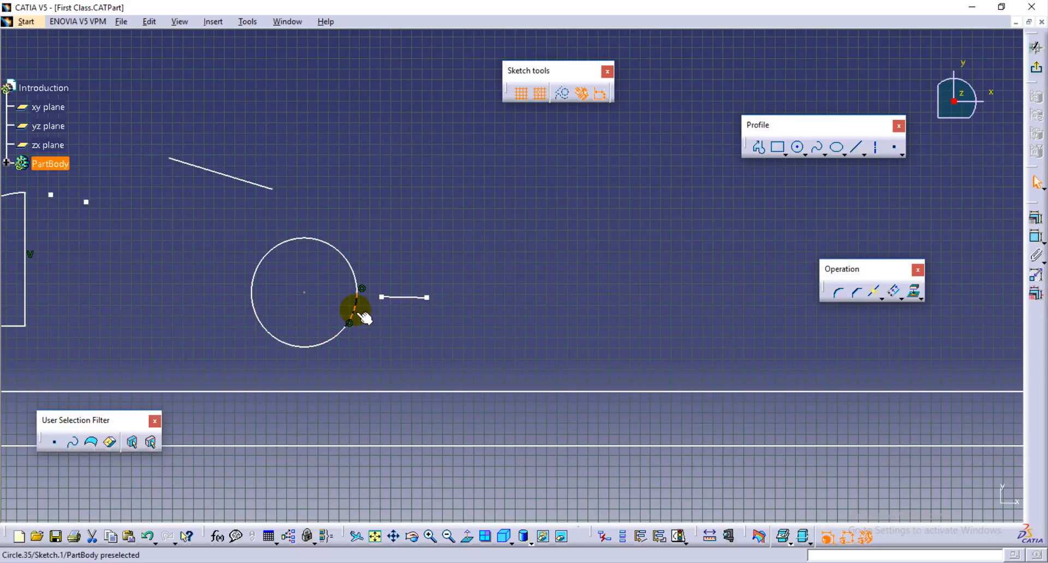
mouse_move(362, 317)
left_mouse_down()
mouse_move(402, 323)
mouse_move(363, 341)
mouse_move(574, 321)
mouse_move(351, 329)
left_mouse_up()
left_click(379, 337)
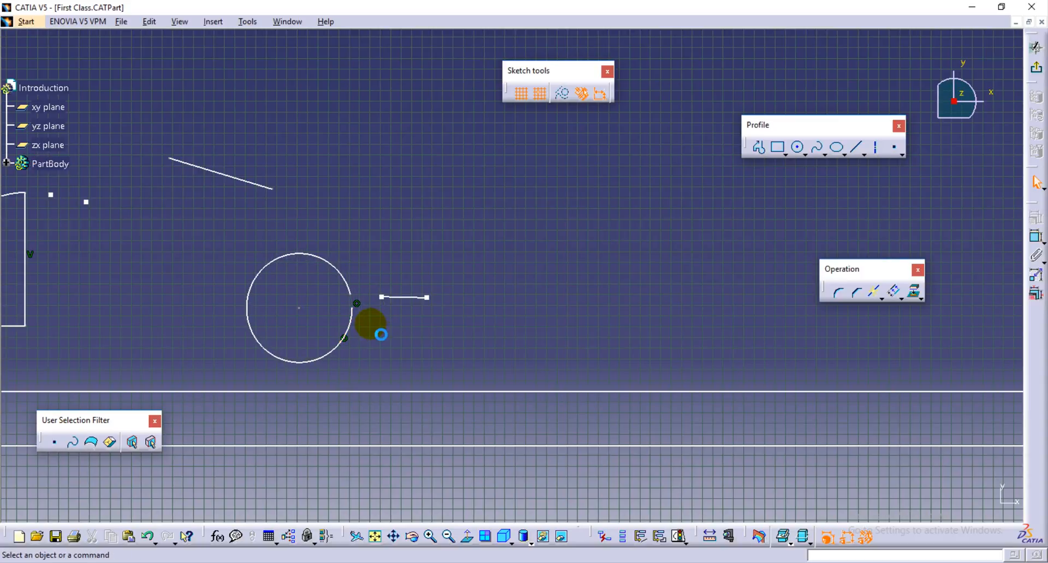
Apply Close arc to the short arc on the broken circle's right side.
mouse_move(362, 281)
middle_mouse_down()
mouse_move(440, 316)
mouse_move(444, 339)
mouse_move(491, 247)
mouse_move(453, 363)
mouse_move(592, 327)
mouse_move(786, 350)
middle_mouse_up()
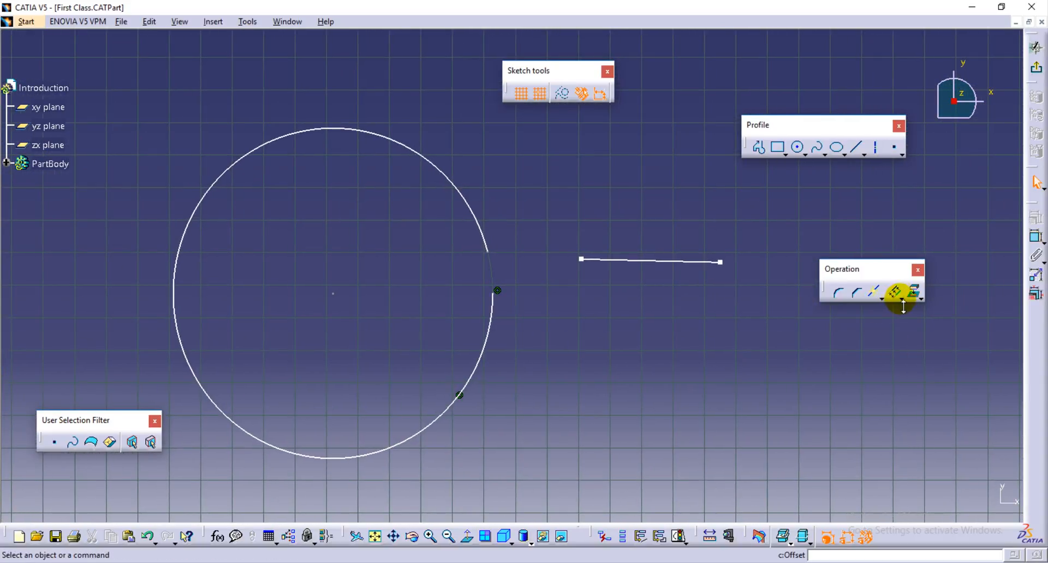
left_click(875, 293)
left_click(884, 301)
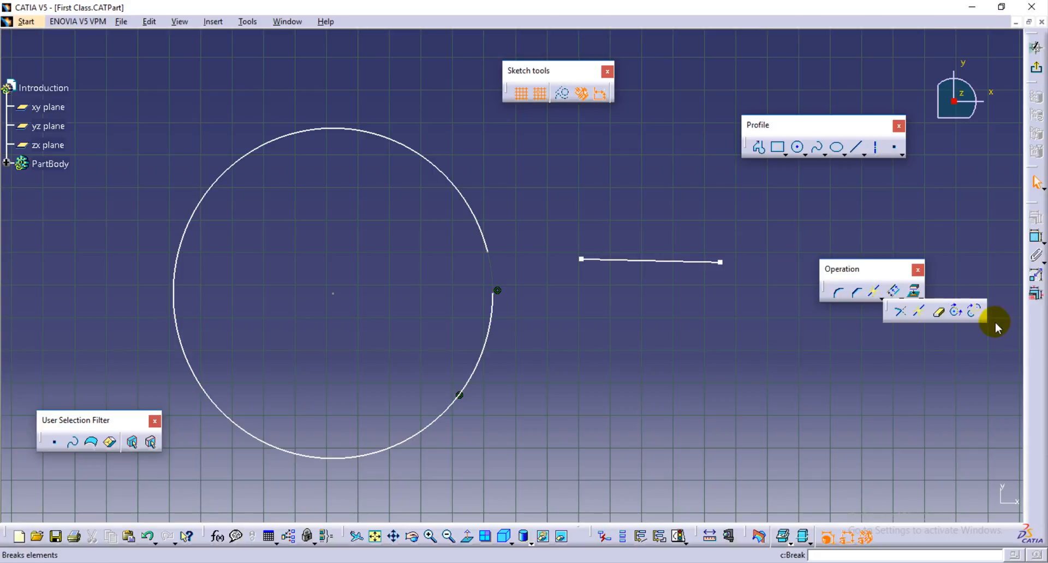
left_click(957, 312)
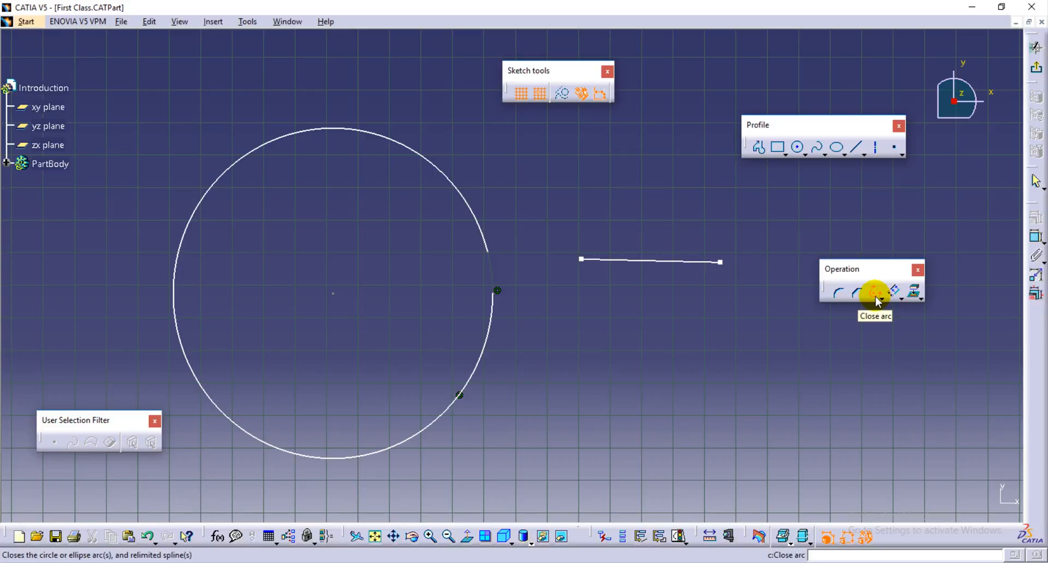
left_click(494, 352)
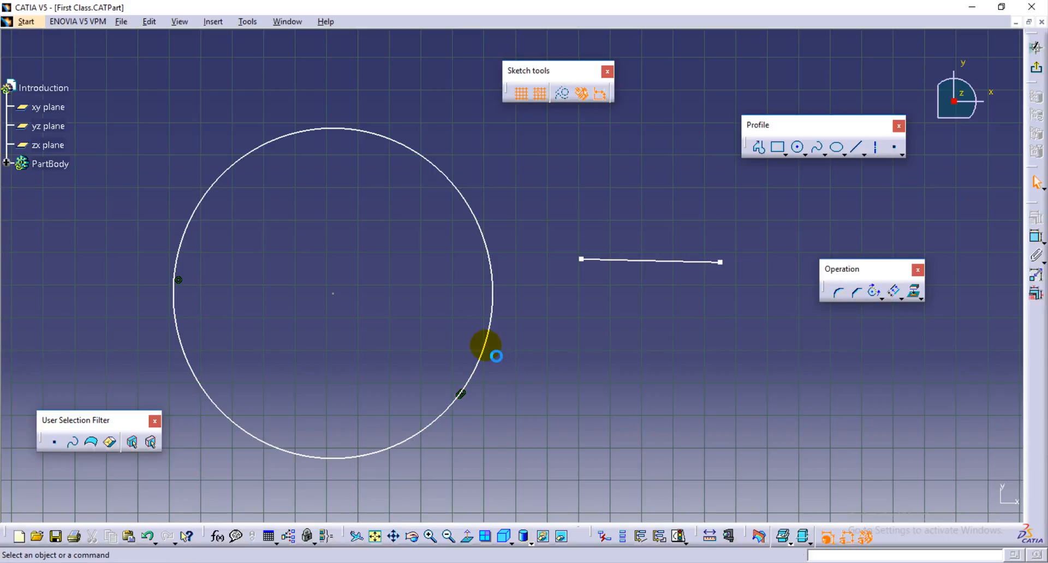
Select the circle made from the short arc to examine it, check the trim variants including Complement, and clear the selection.
left_click(498, 352)
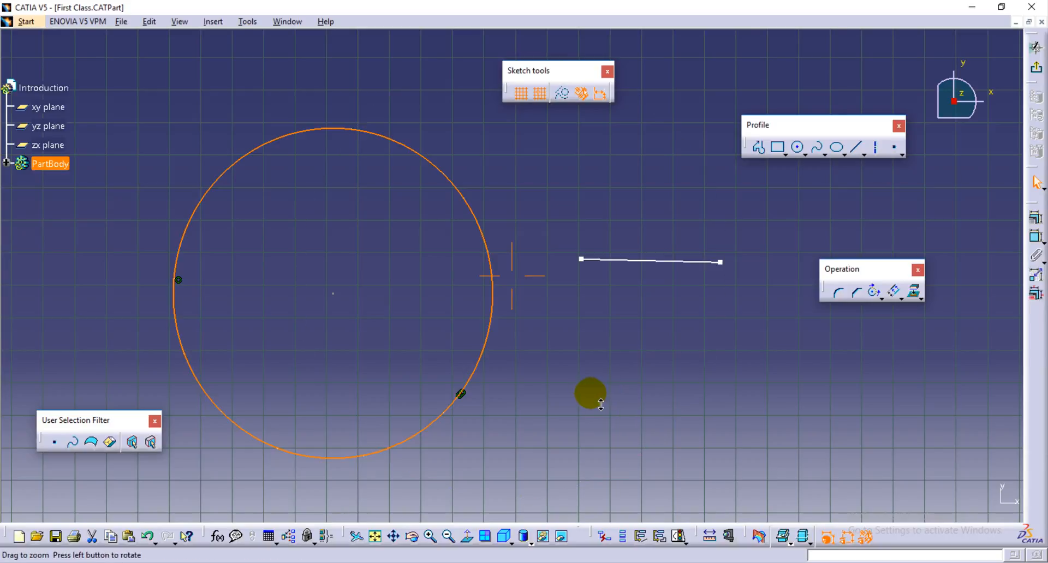
middle_click_drag(560, 416, 669, 381)
left_click(882, 299)
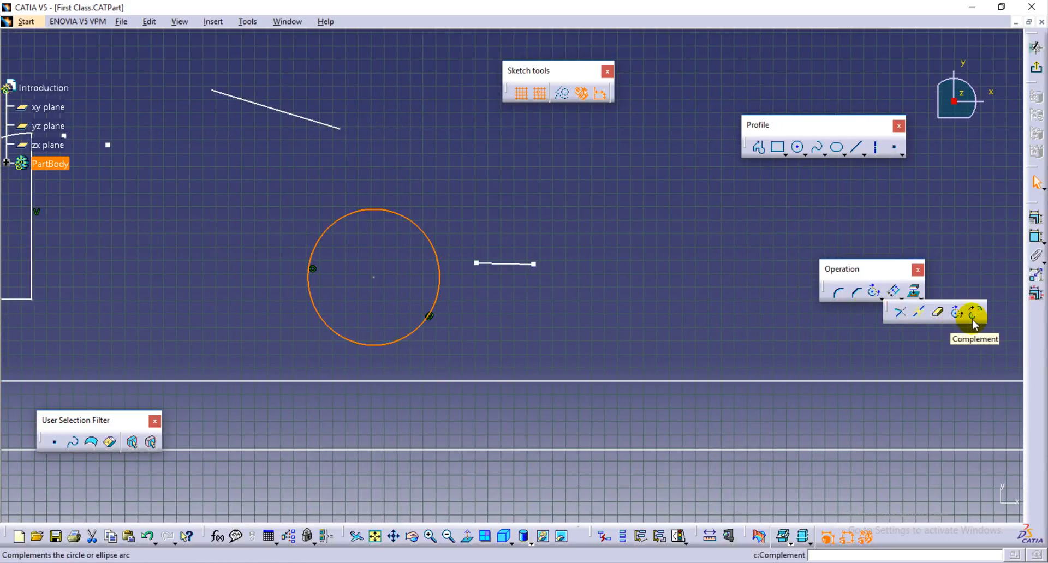
left_click(608, 298)
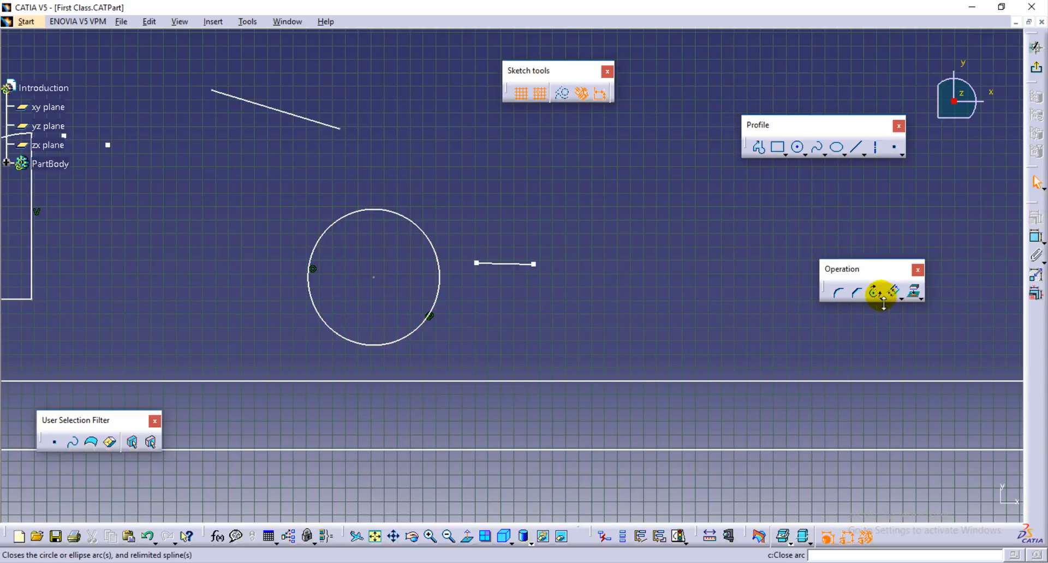
left_click(333, 126)
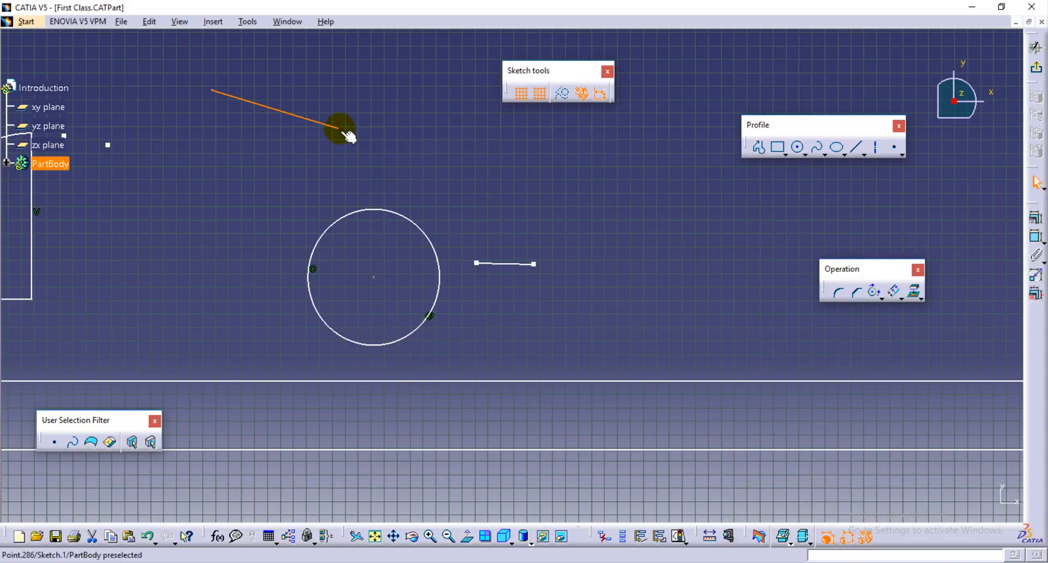
Stretch the slanted line's lower end so it crosses the circle, and Quick Trim the part of the circle above and right of the line.
left_click_drag(341, 128, 570, 377)
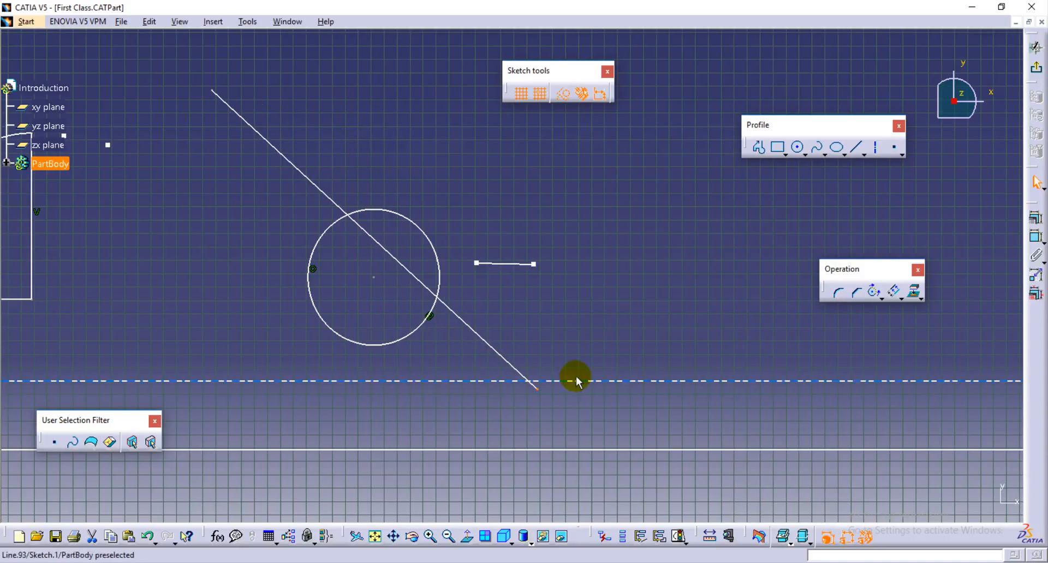
left_click(880, 298)
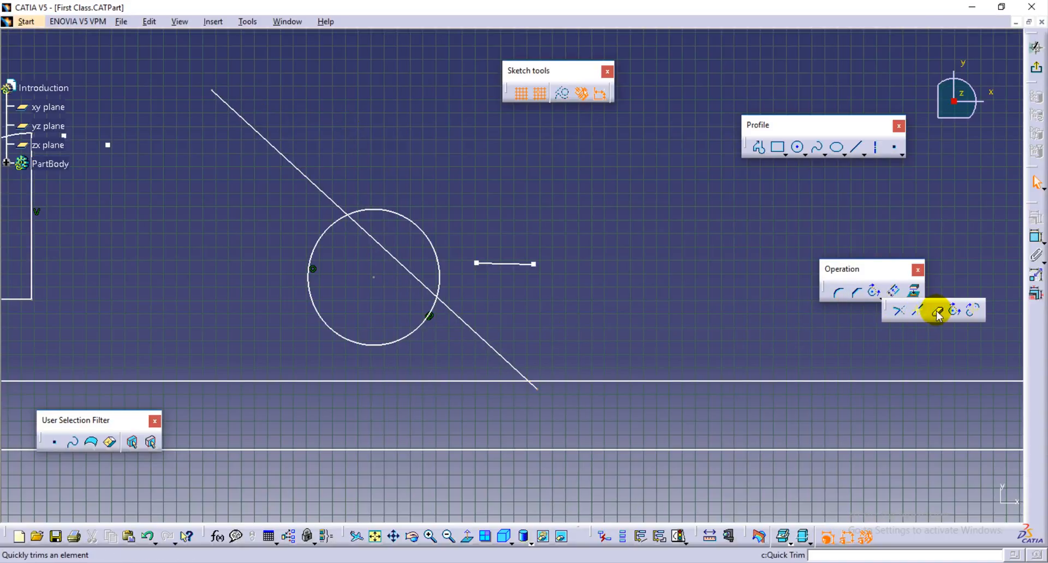
left_click(937, 314)
left_click(431, 240)
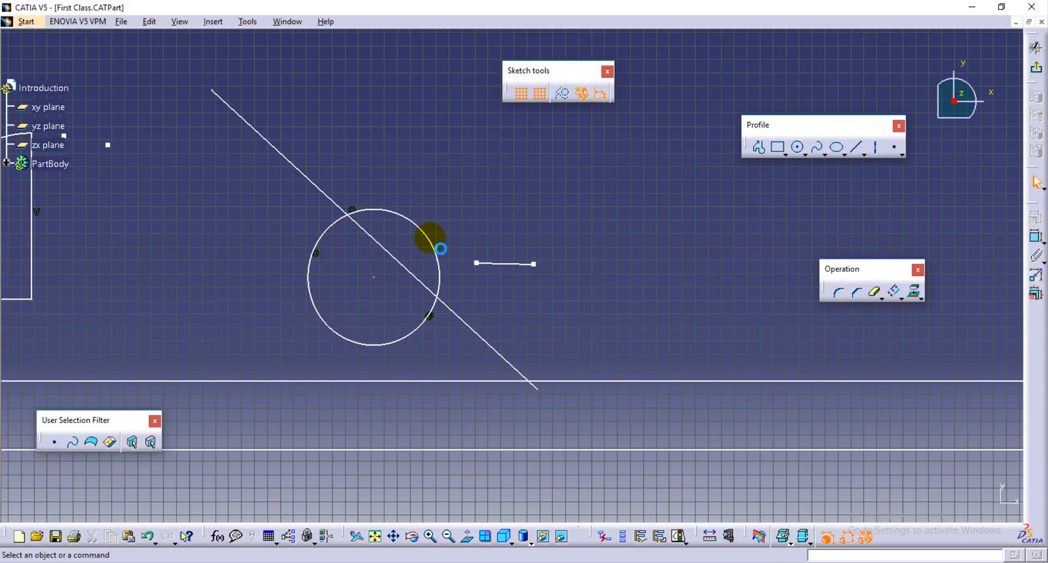
double_click(430, 238)
key("Escape")
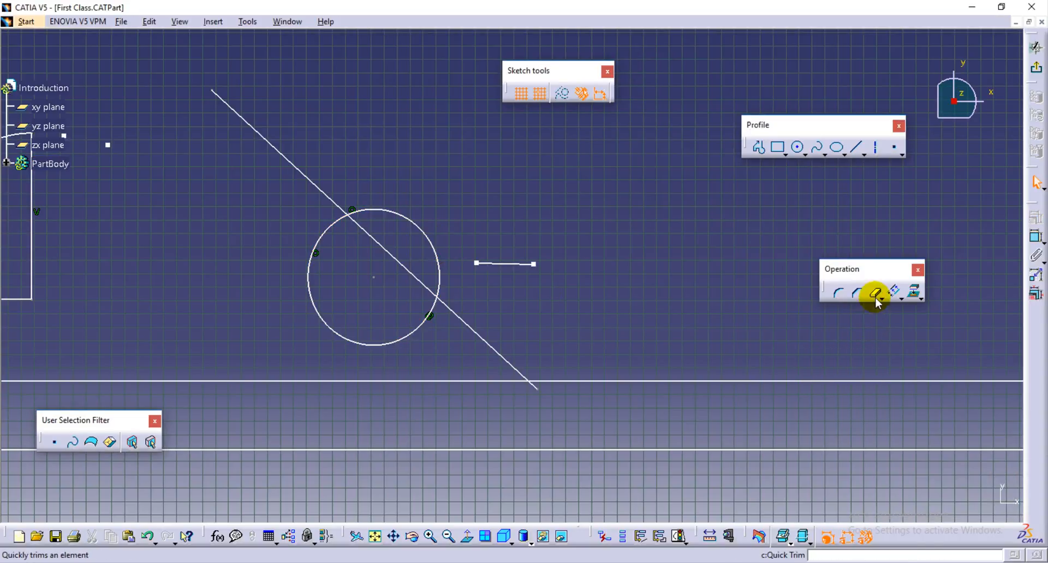
left_click(875, 297)
left_click(875, 297)
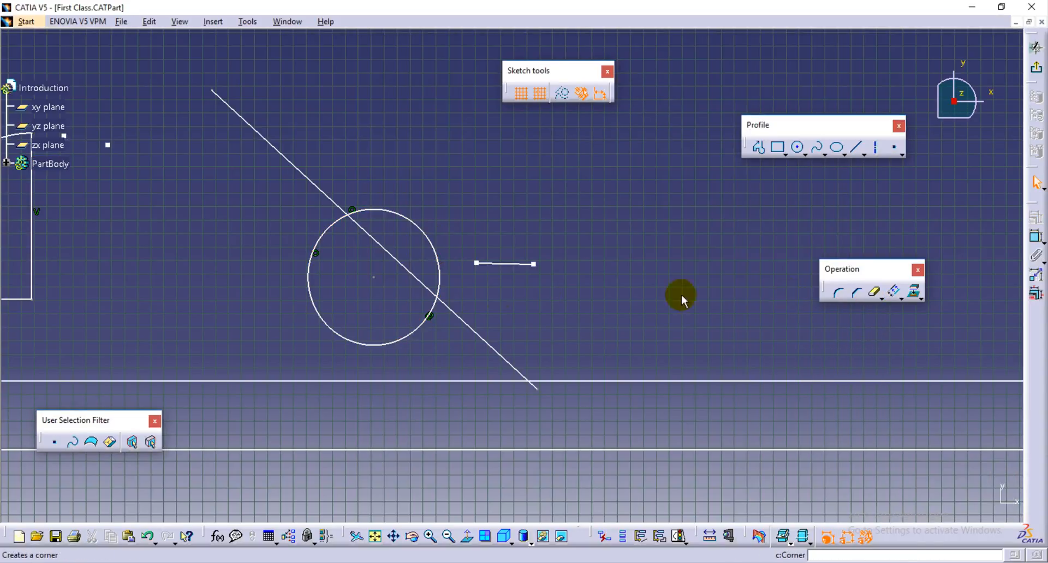
left_click(874, 295)
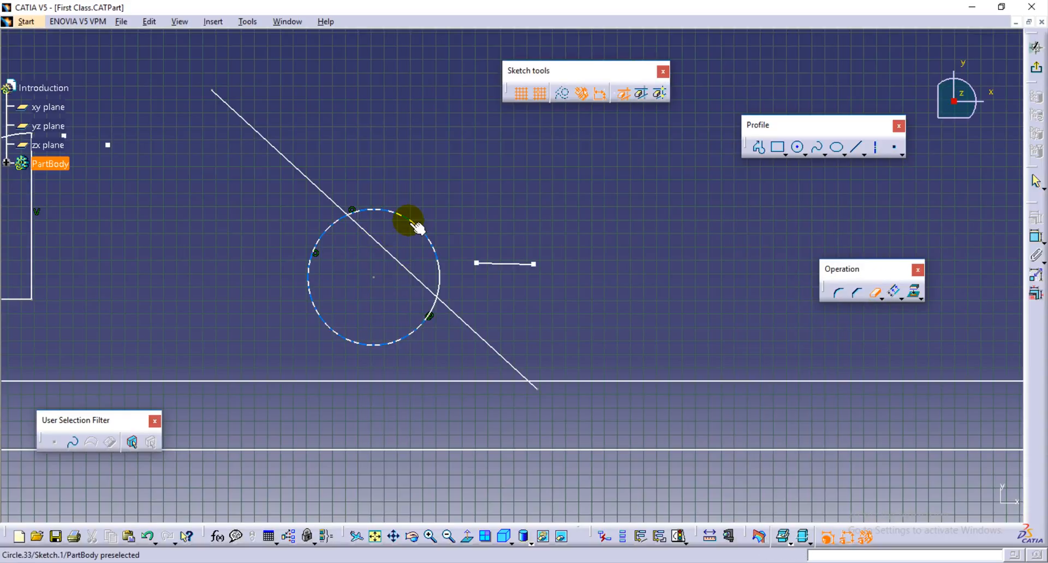
left_click(440, 274)
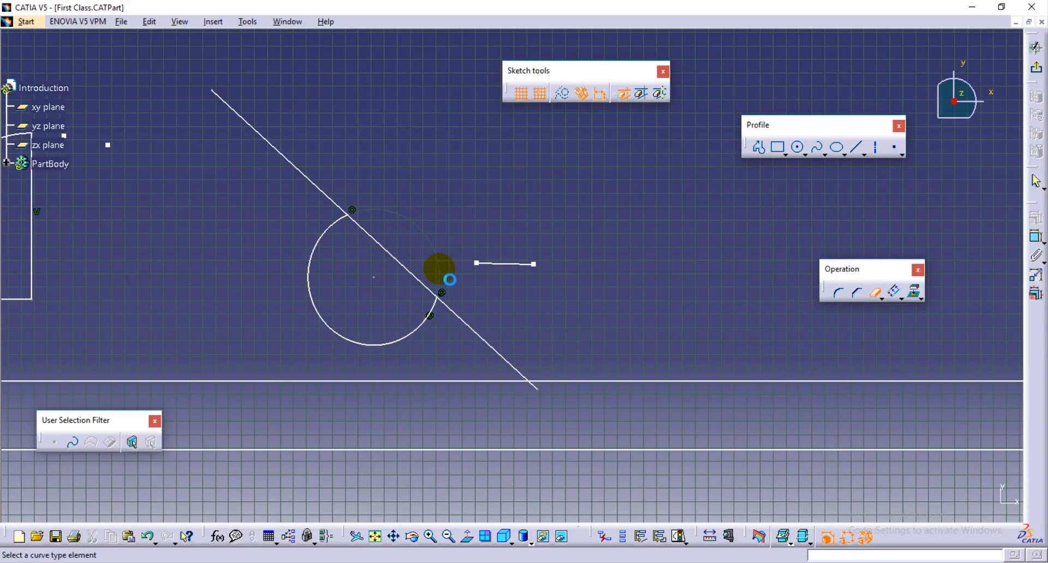
Delete the slanted line and apply Complement to the open arc remaining from the trimmed circle.
key("Delete")
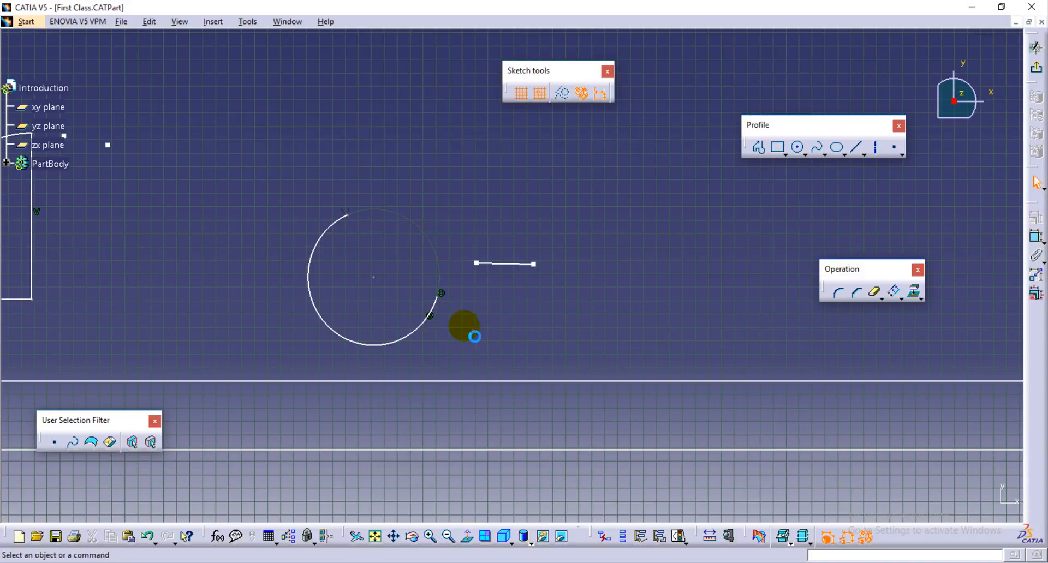
left_click(880, 298)
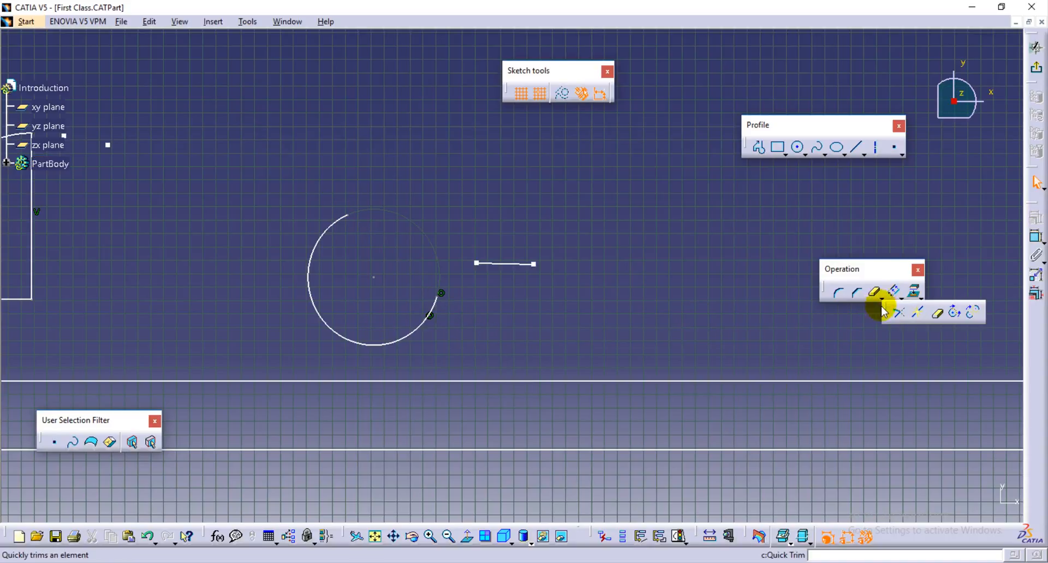
left_click(973, 315)
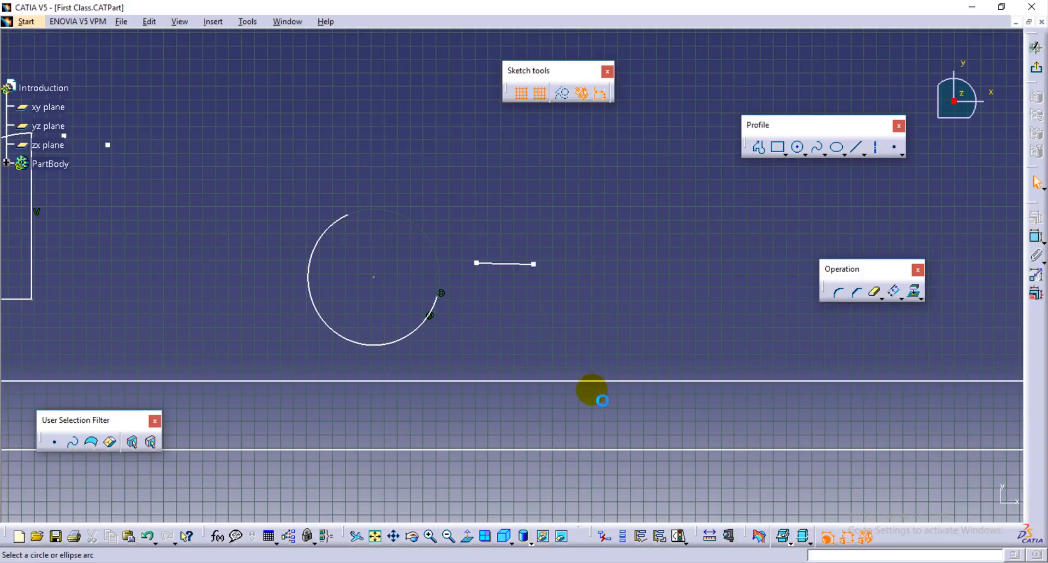
left_click(444, 308)
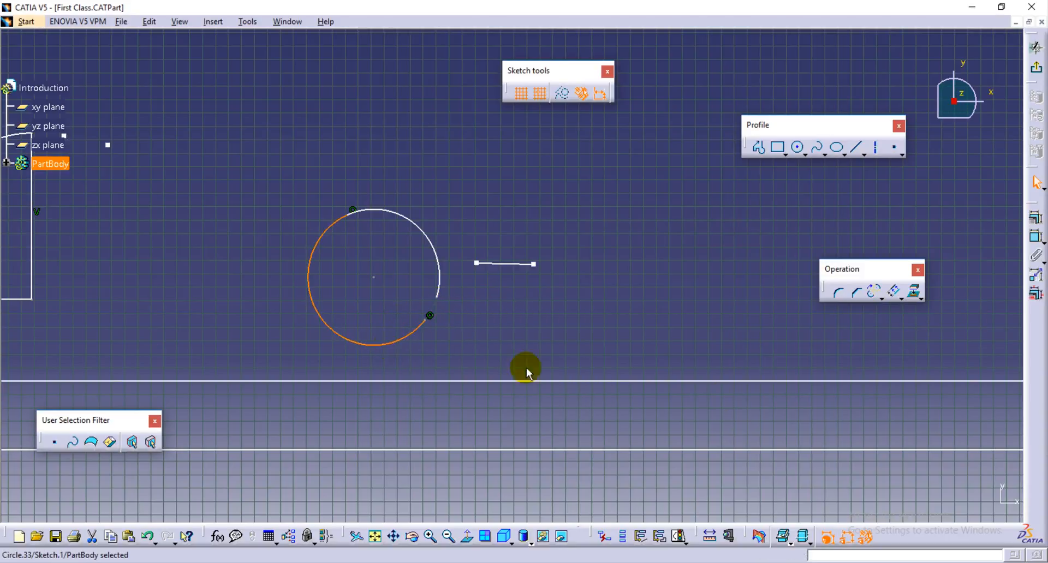
Try Complement on the wide upper arc between the circles and the large ellipse.
mouse_move(644, 320)
middle_mouse_down()
mouse_move(658, 311)
mouse_move(914, 453)
middle_mouse_up()
mouse_move(163, 229)
middle_mouse_down()
mouse_move(610, 238)
mouse_move(606, 266)
mouse_move(622, 201)
mouse_move(598, 421)
middle_mouse_up()
middle_click_drag(221, 265, 377, 281)
mouse_move(159, 262)
middle_mouse_down()
mouse_move(507, 323)
mouse_move(543, 199)
mouse_move(379, 246)
mouse_move(375, 217)
mouse_move(507, 314)
mouse_move(528, 315)
middle_mouse_up()
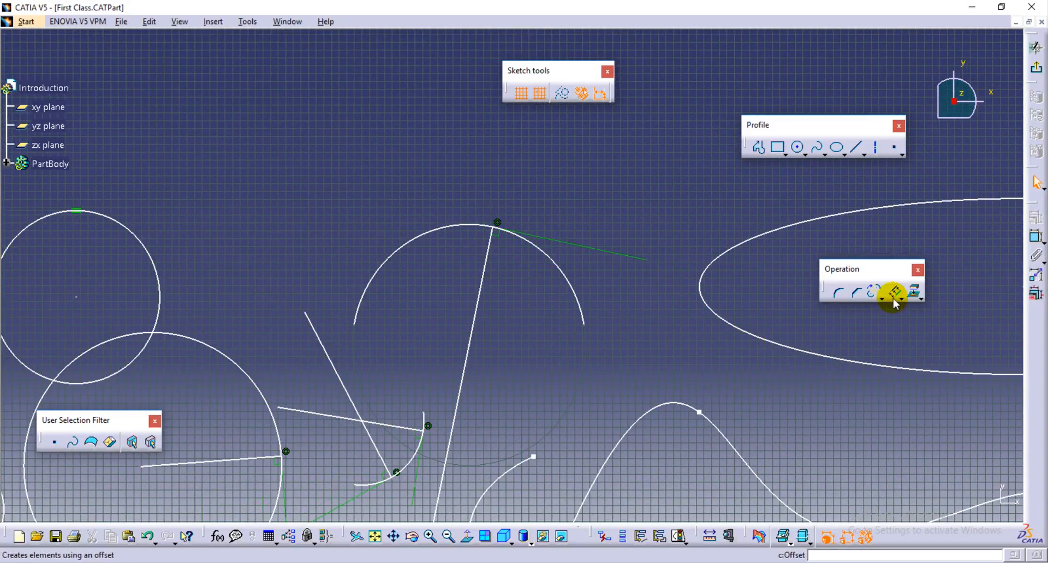
left_click(875, 292)
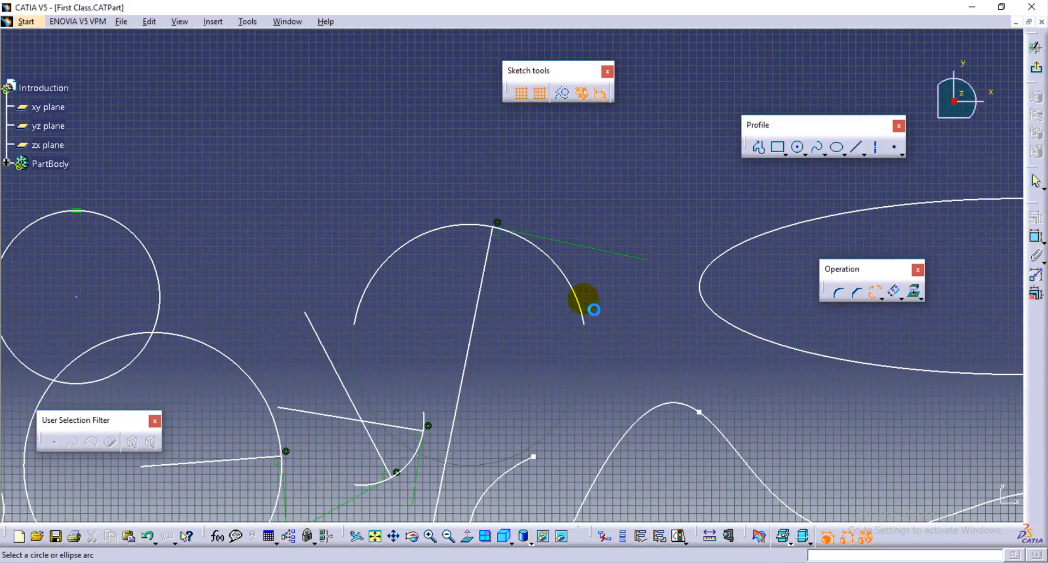
left_click(580, 300)
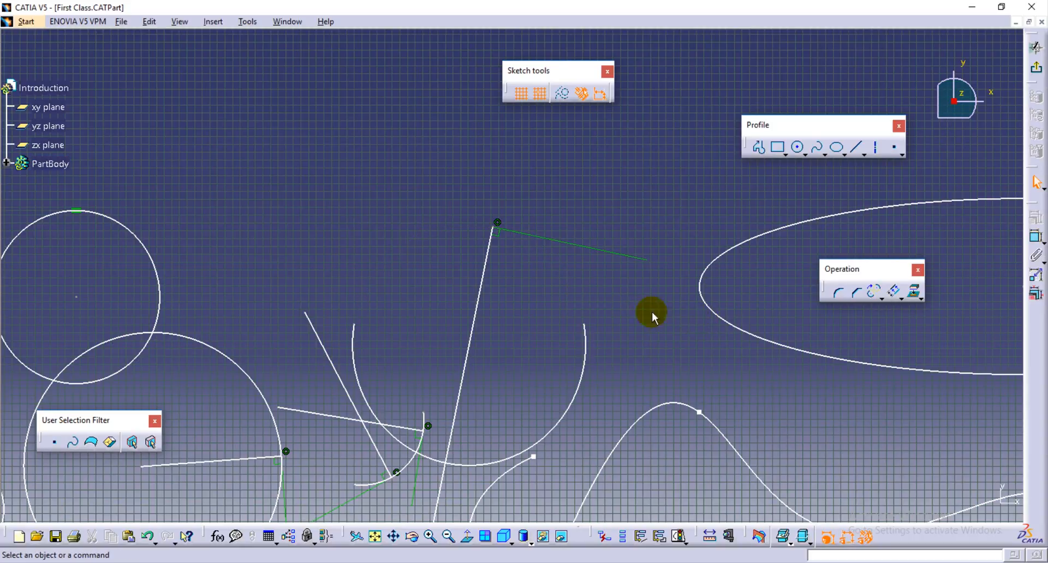
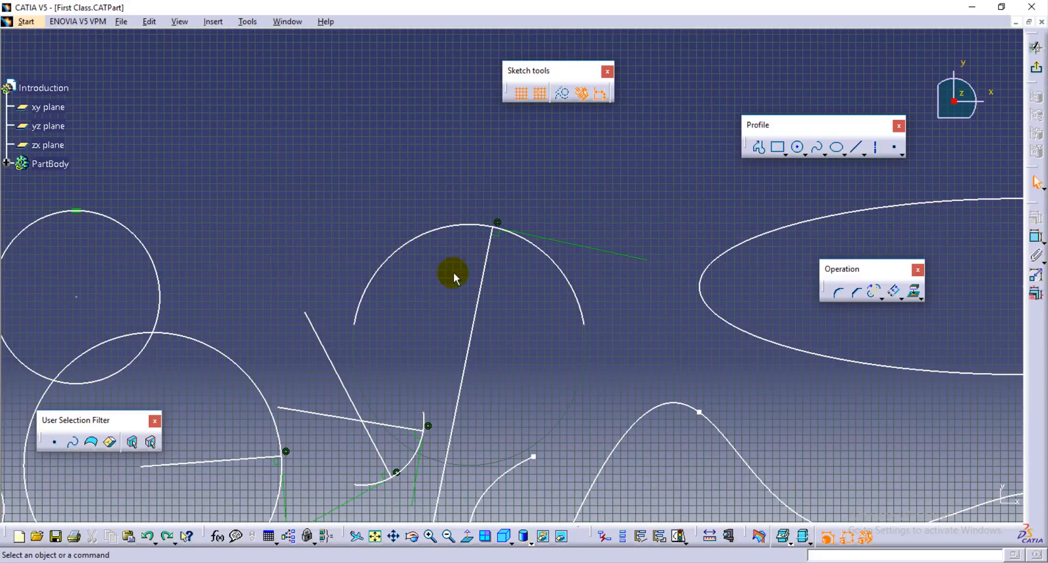
Apply Complement to the wide upper arc again, and complement the resulting lower arc to switch back to the upper one.
left_click(873, 292)
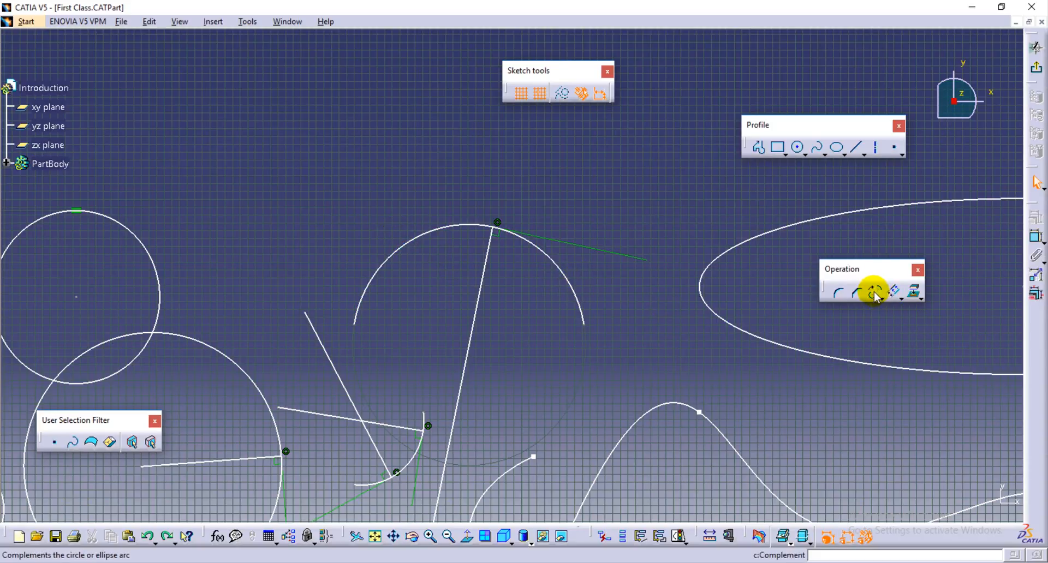
left_click(572, 286)
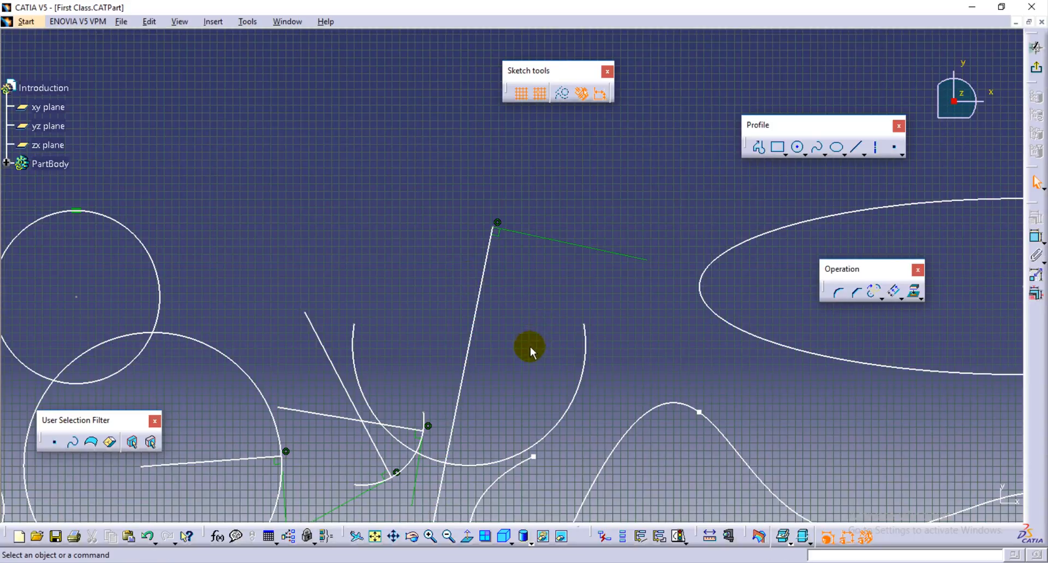
mouse_move(526, 363)
middle_mouse_down()
mouse_move(518, 371)
mouse_move(563, 358)
middle_mouse_up()
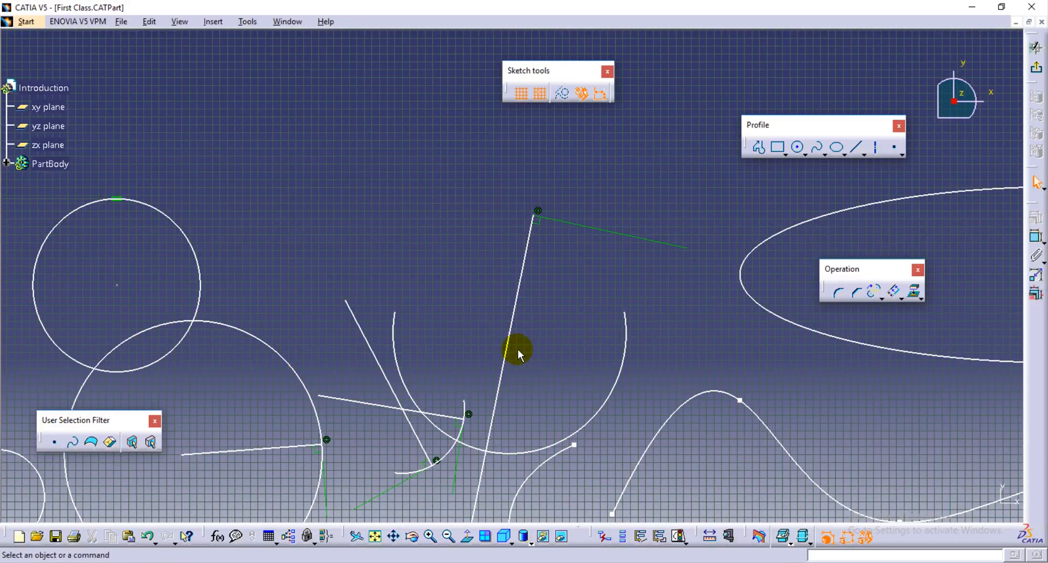
left_click(874, 293)
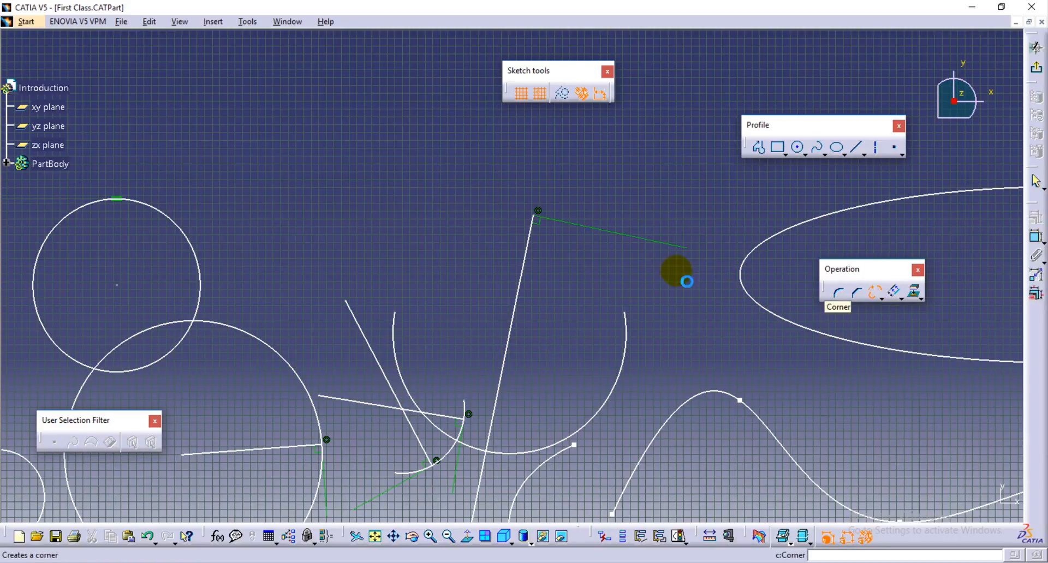
left_click(626, 327)
mouse_move(634, 398)
middle_mouse_down()
mouse_move(439, 311)
mouse_move(414, 322)
mouse_move(701, 378)
mouse_move(939, 388)
middle_mouse_up()
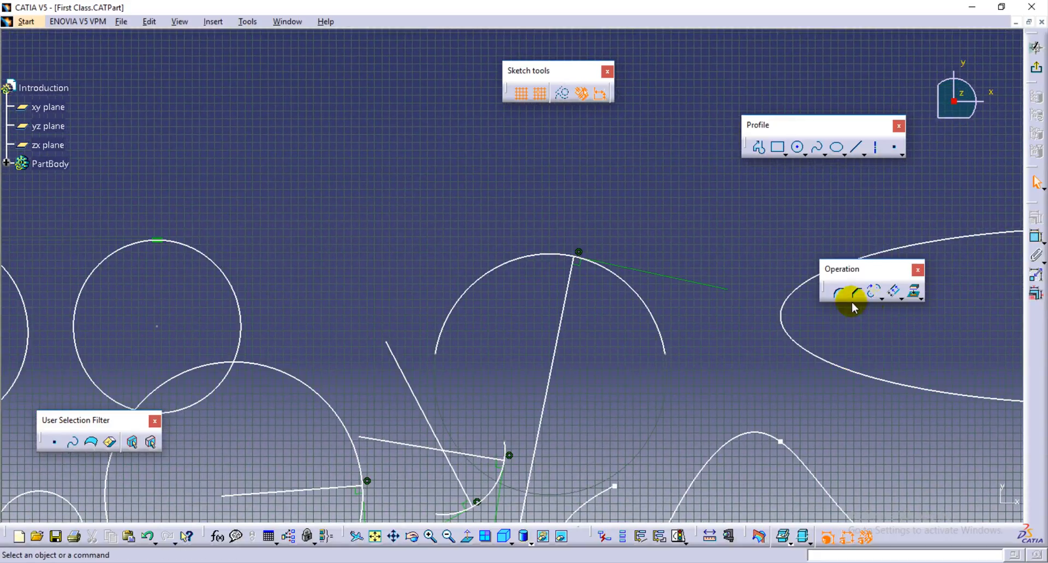
Apply Close arc to the wide upper arc, and undo it.
left_click(882, 297)
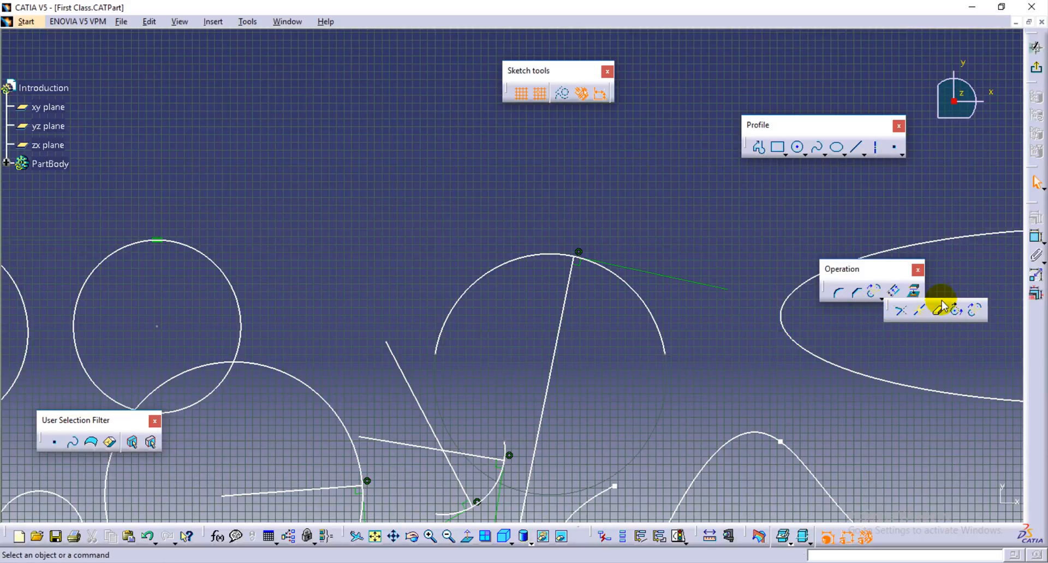
left_click(951, 318)
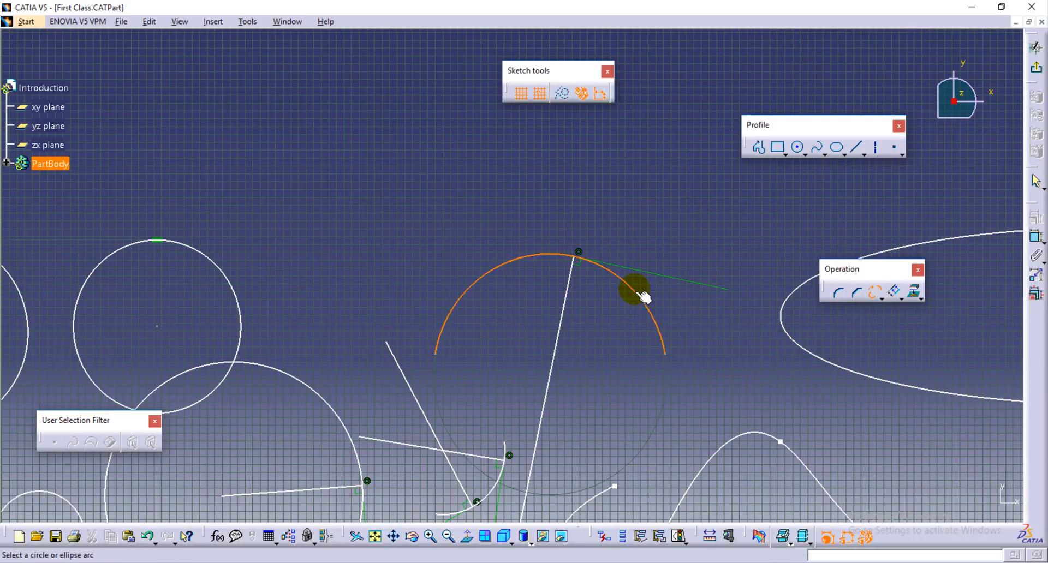
left_click(633, 287)
key("ctrl+z")
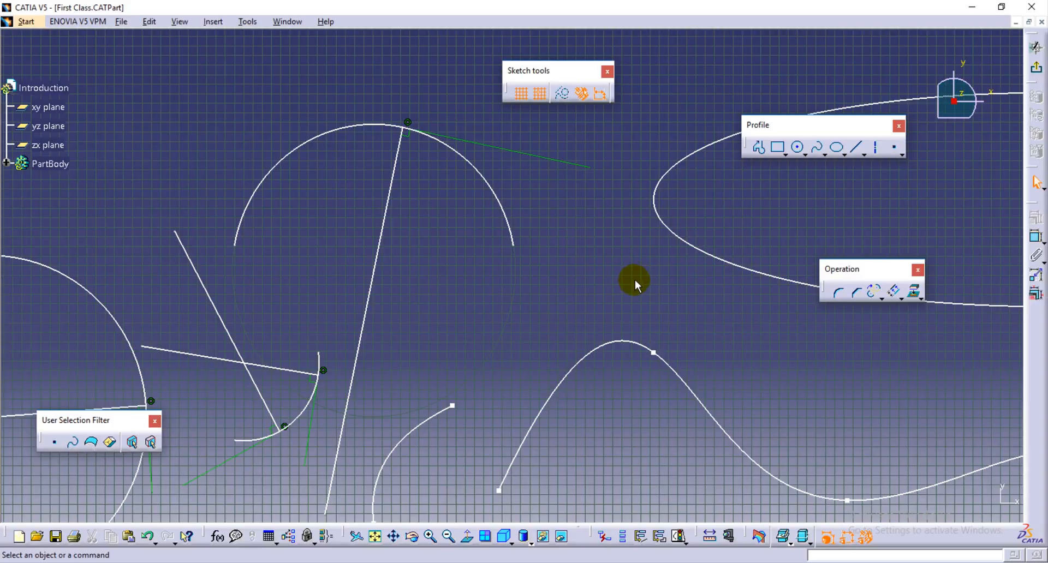
Examine the available sketch transformations, including Mirror, Symmetry, Translate, Rotate, Scale and Offset, and start Mirror without picking any elements.
middle_click_drag(601, 272, 313, 254)
middle_click_drag(538, 273, 266, 225)
middle_click_drag(557, 299, 244, 292)
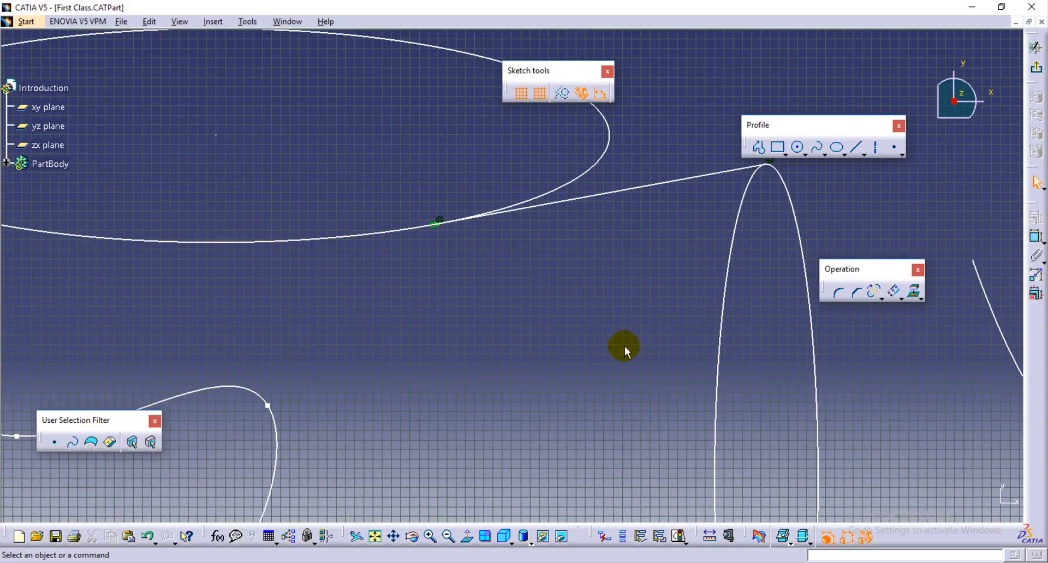
middle_click_drag(624, 348, 467, 340)
middle_click_drag(842, 304, 748, 317)
left_click(248, 21)
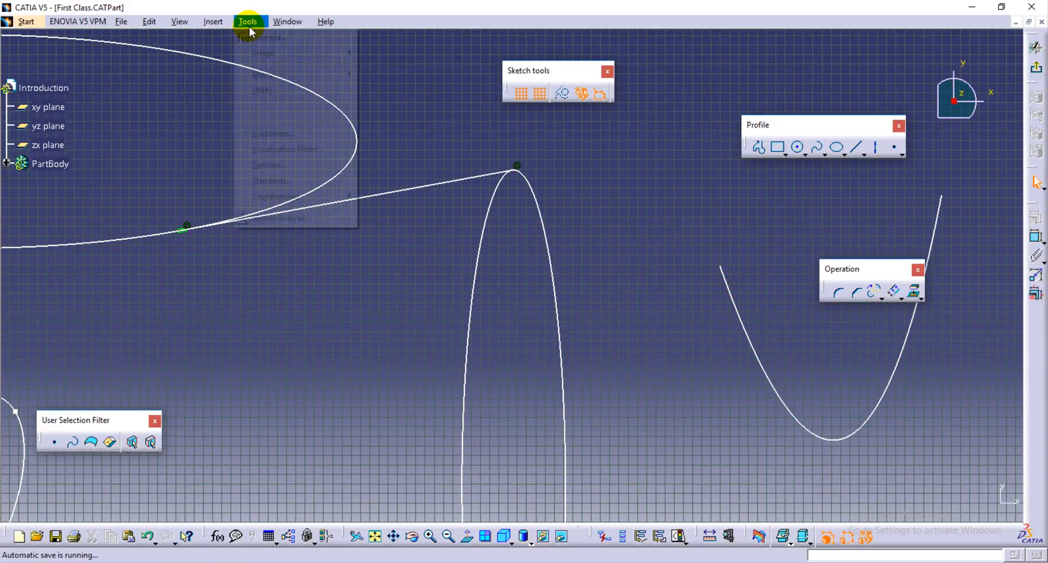
mouse_move(210, 24)
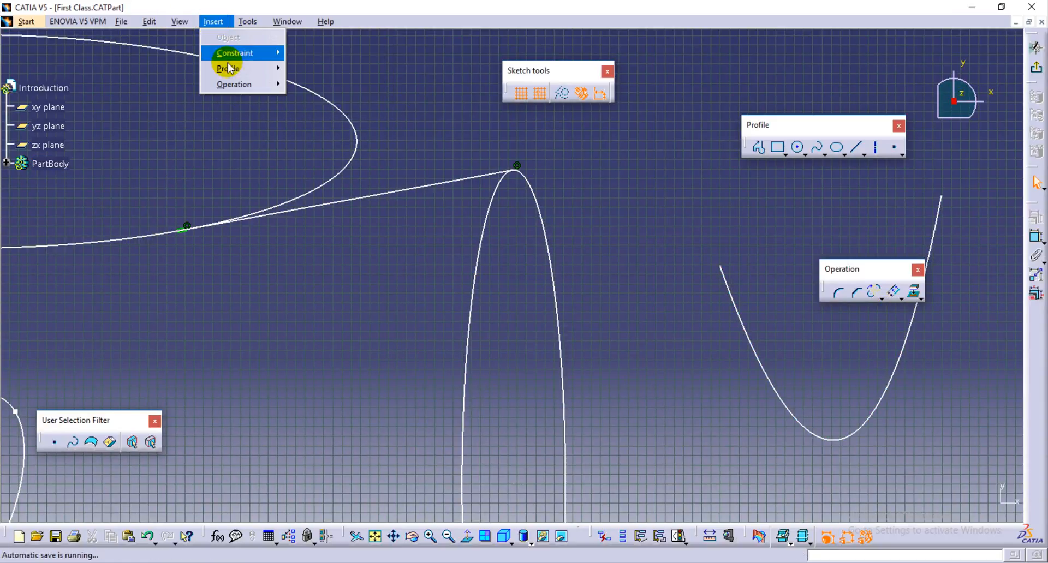
mouse_move(268, 86)
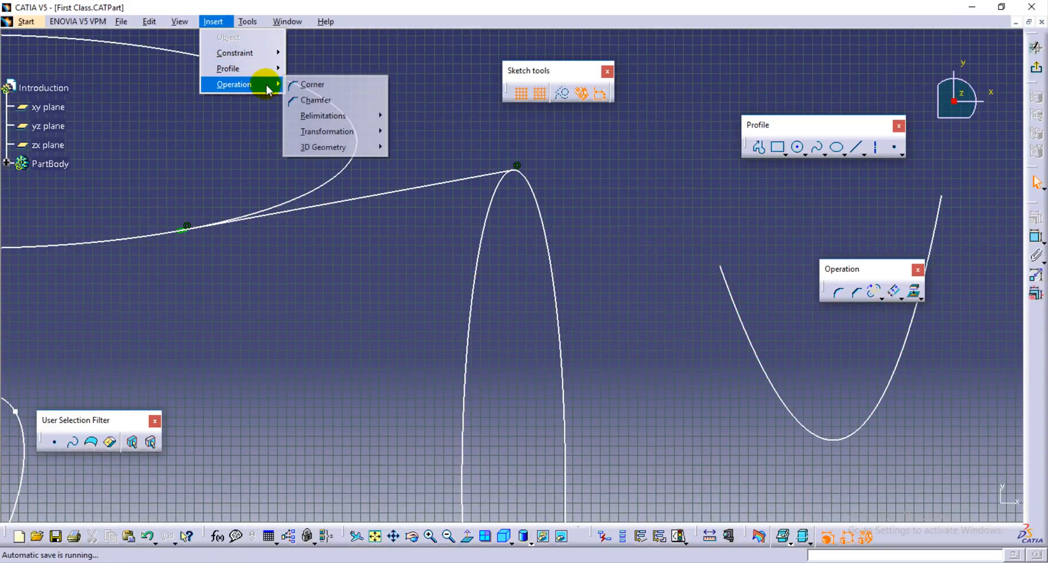
mouse_move(374, 140)
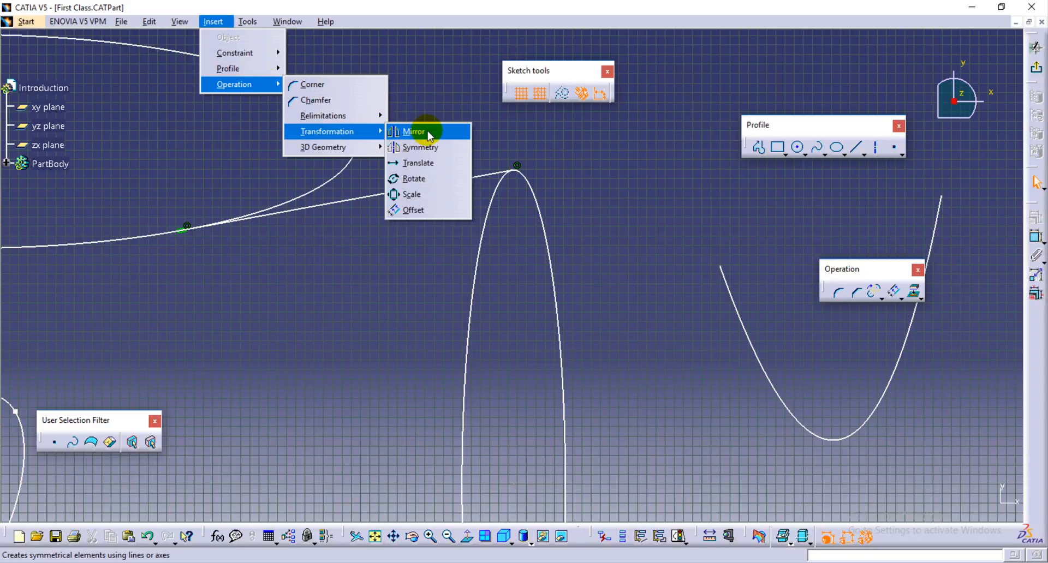
left_click(619, 320)
mouse_move(674, 434)
middle_mouse_down()
mouse_move(351, 320)
mouse_move(409, 218)
mouse_move(415, 421)
middle_mouse_up()
left_click(350, 318)
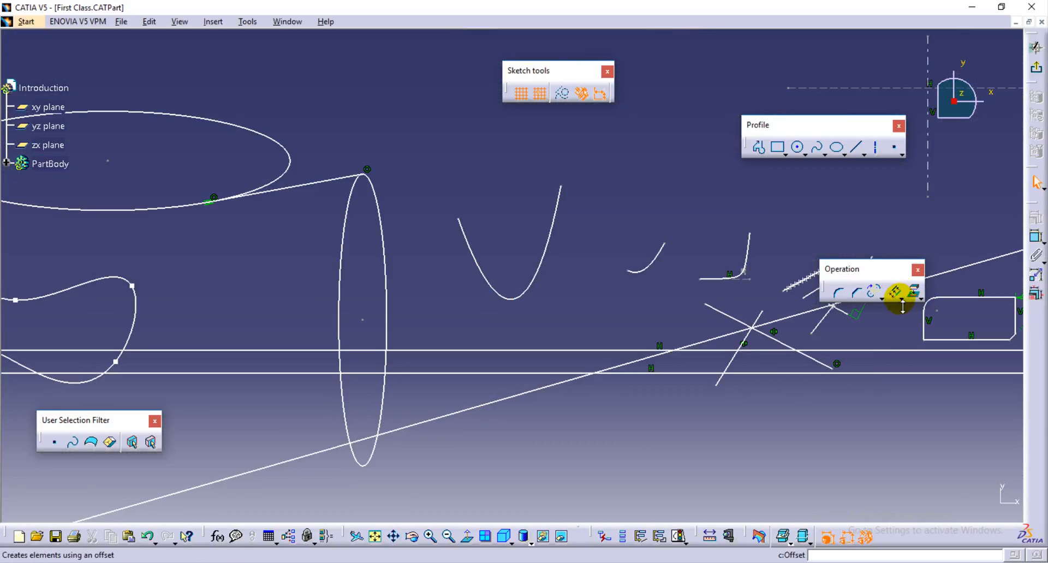
left_click(900, 299)
left_click(917, 313)
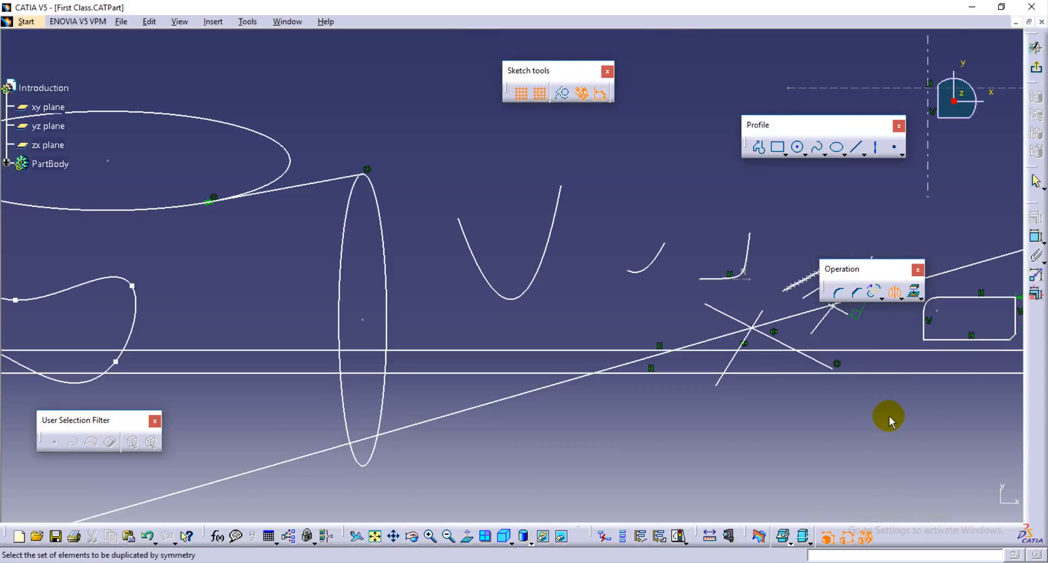
Draw a vertical axis about 1930 mm long in the empty area beyond the closed profile with the spline top edge.
mouse_move(926, 402)
middle_mouse_down()
mouse_move(338, 284)
mouse_move(318, 318)
mouse_move(311, 369)
middle_mouse_up()
mouse_move(529, 265)
middle_mouse_down()
mouse_move(524, 151)
mouse_move(540, 85)
middle_mouse_up()
mouse_move(473, 344)
middle_mouse_down()
mouse_move(533, 433)
mouse_move(540, 417)
mouse_move(540, 532)
middle_mouse_up()
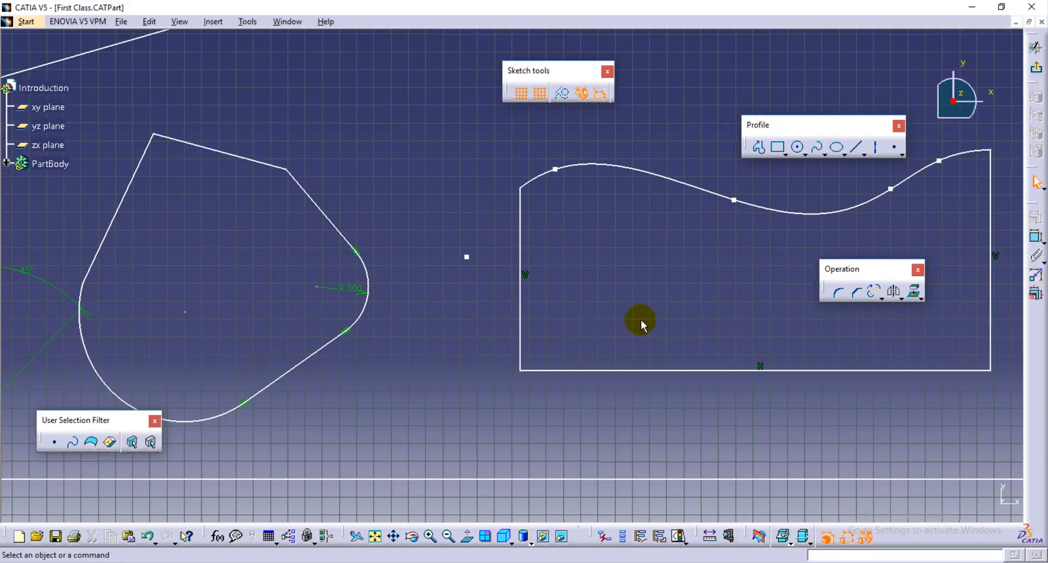
middle_click_drag(748, 305, 284, 524)
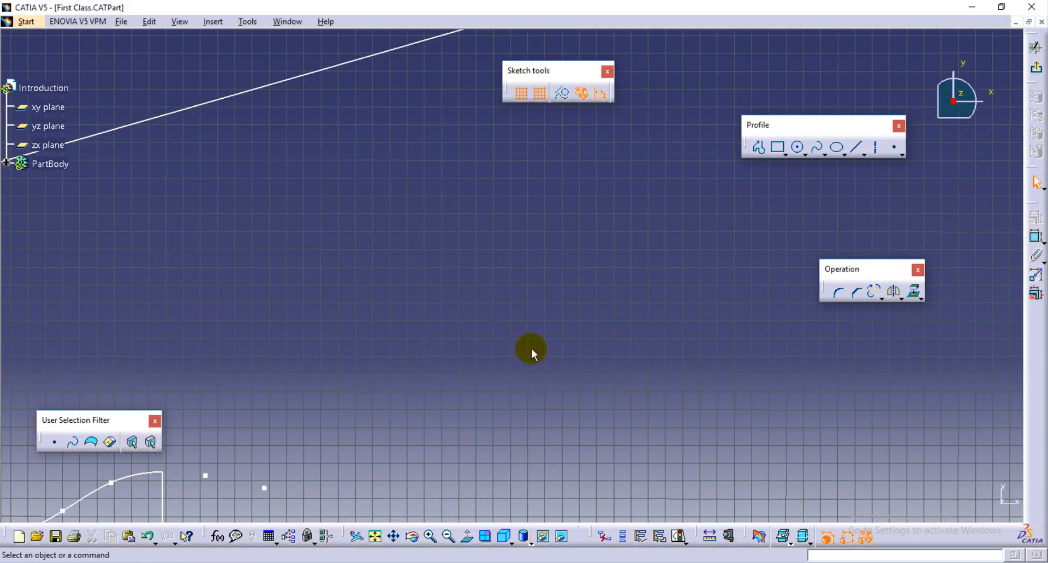
left_click(875, 147)
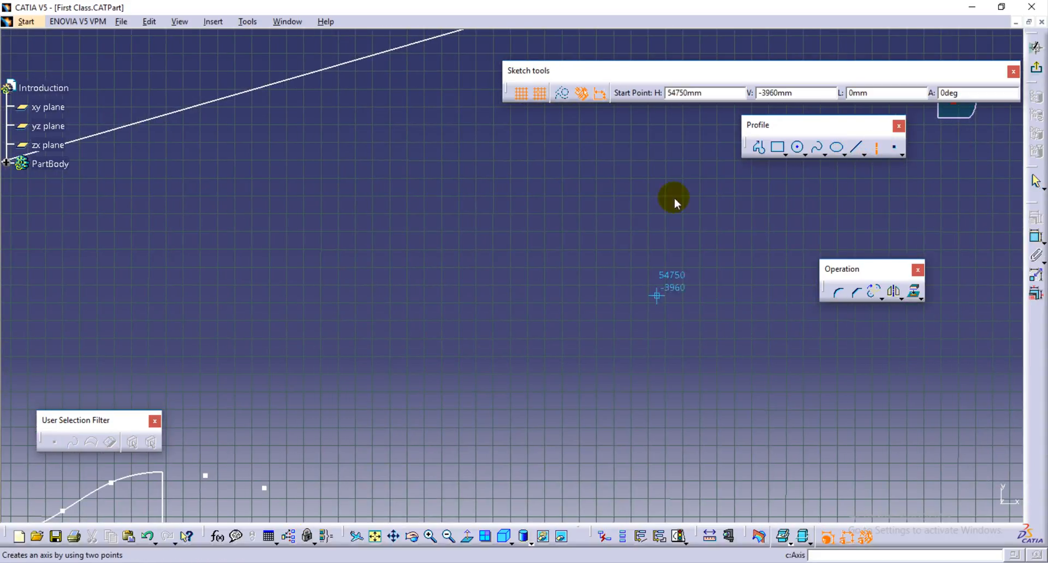
left_click(529, 126)
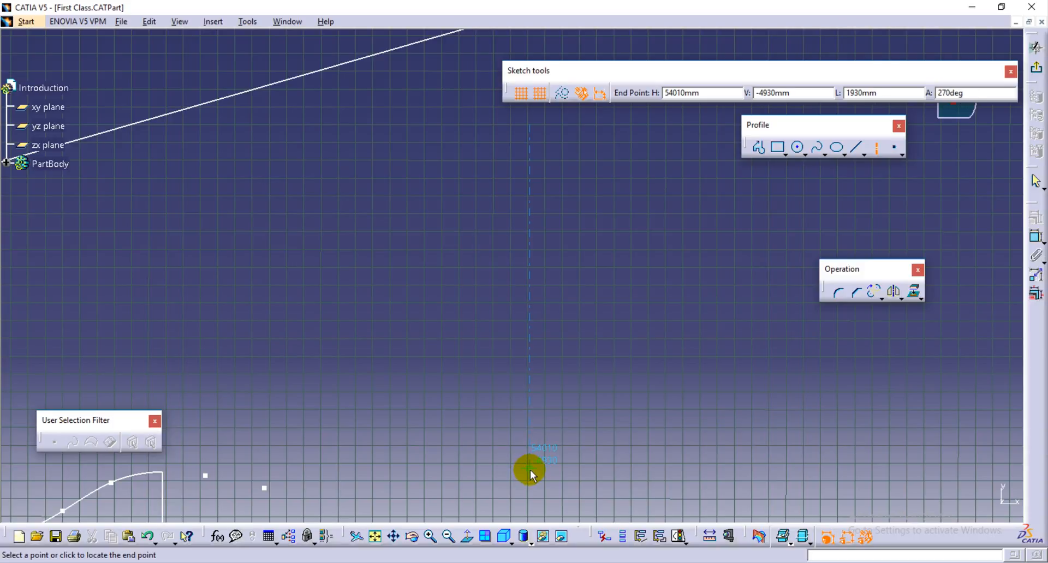
left_click(529, 470)
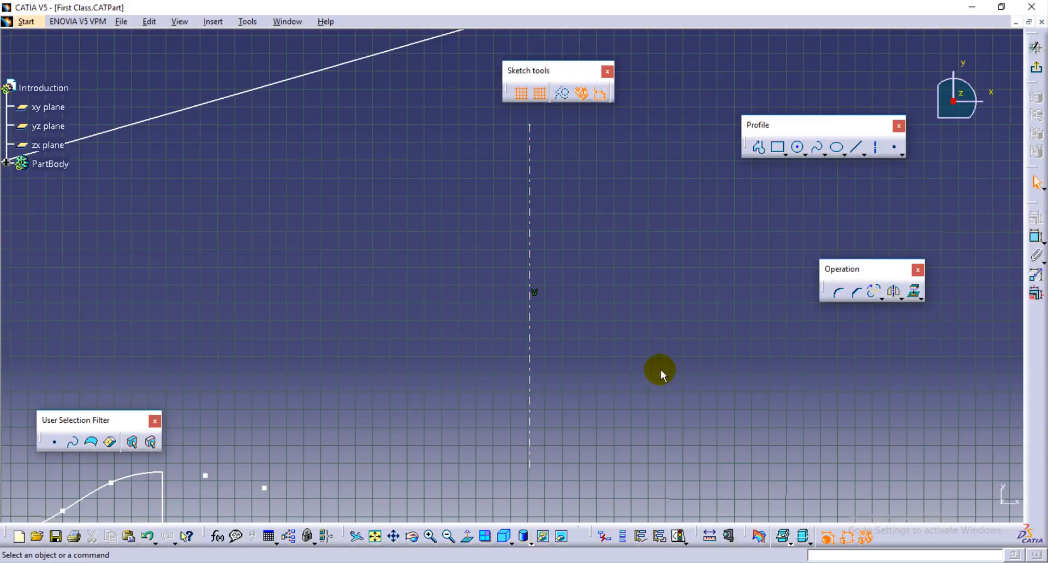
Draw a horizontal line about 2100 mm long above the long slanted line, and a vertical line crossing it.
left_click(855, 148)
middle_click_drag(350, 131, 665, 385)
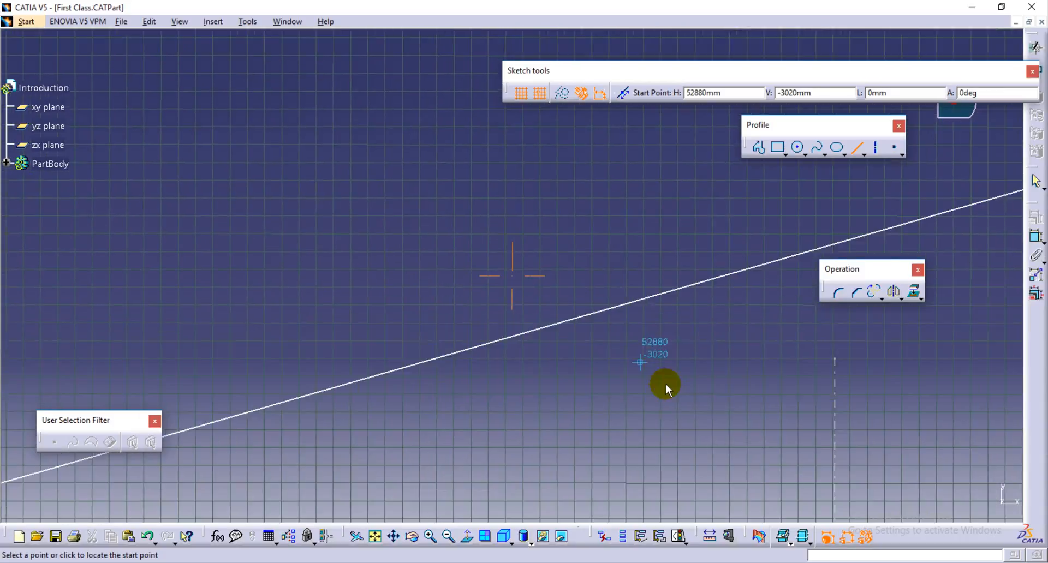
left_click(196, 248)
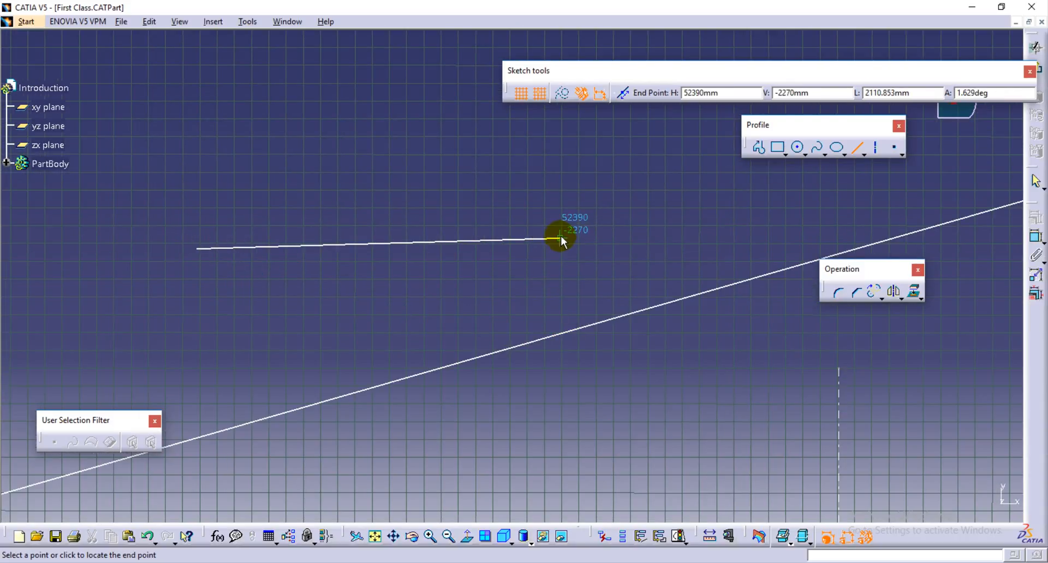
left_click(571, 249)
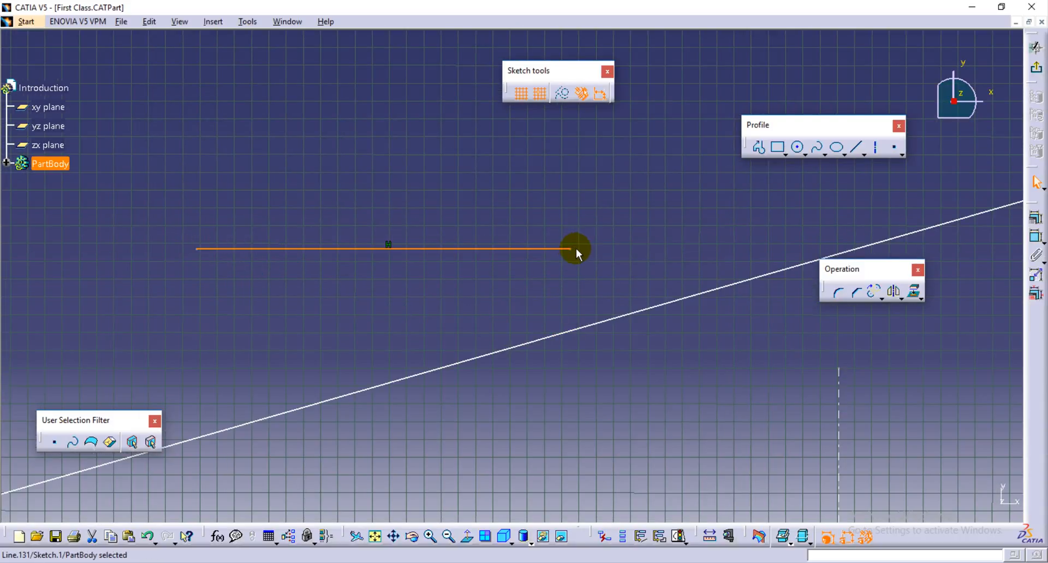
left_click(856, 147)
left_click(358, 107)
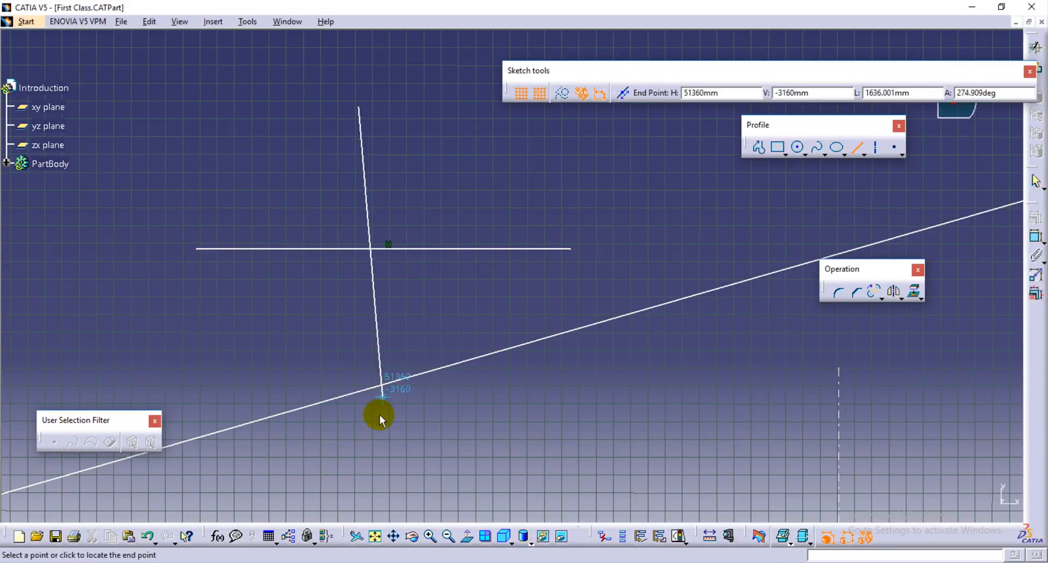
left_click(358, 483)
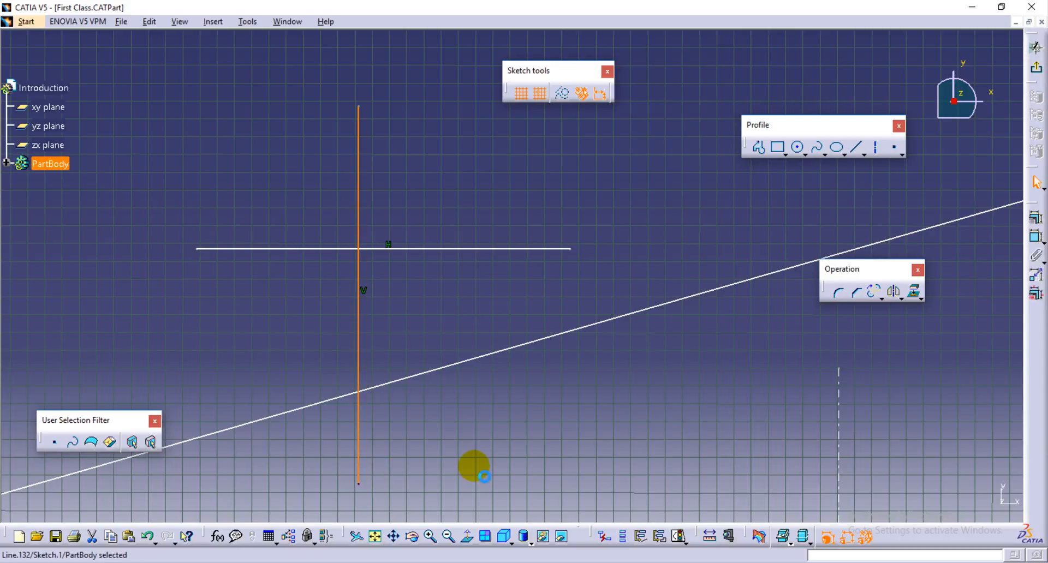
Draw a closed profile of straight segments and two tangent arcs between the vertical axis and the crossing lines.
middle_click_drag(556, 249, 336, 202)
middle_click_drag(565, 300, 352, 115)
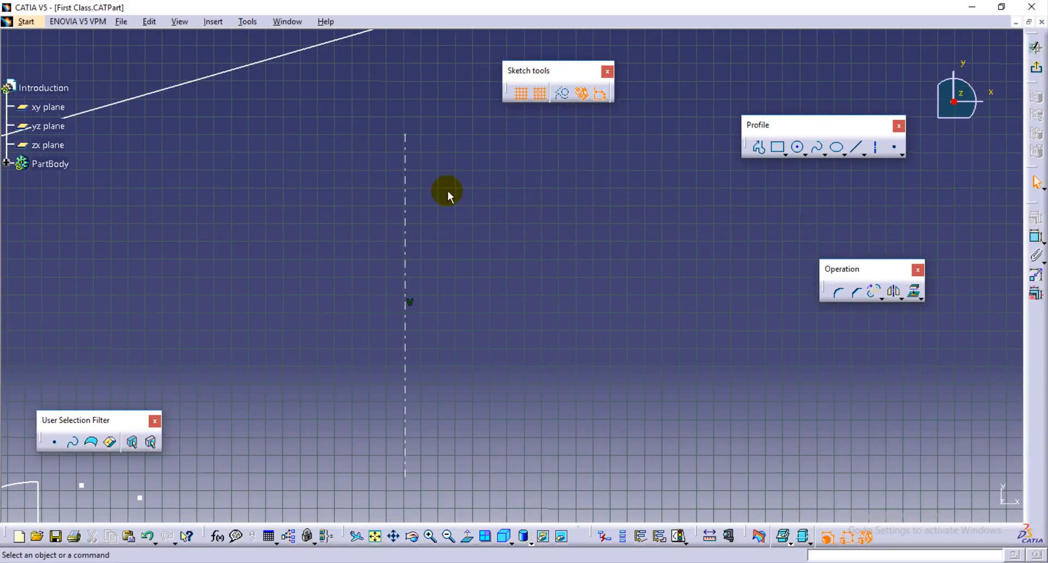
middle_click_drag(550, 331, 716, 344)
middle_click_drag(526, 272, 588, 253)
left_click(757, 147)
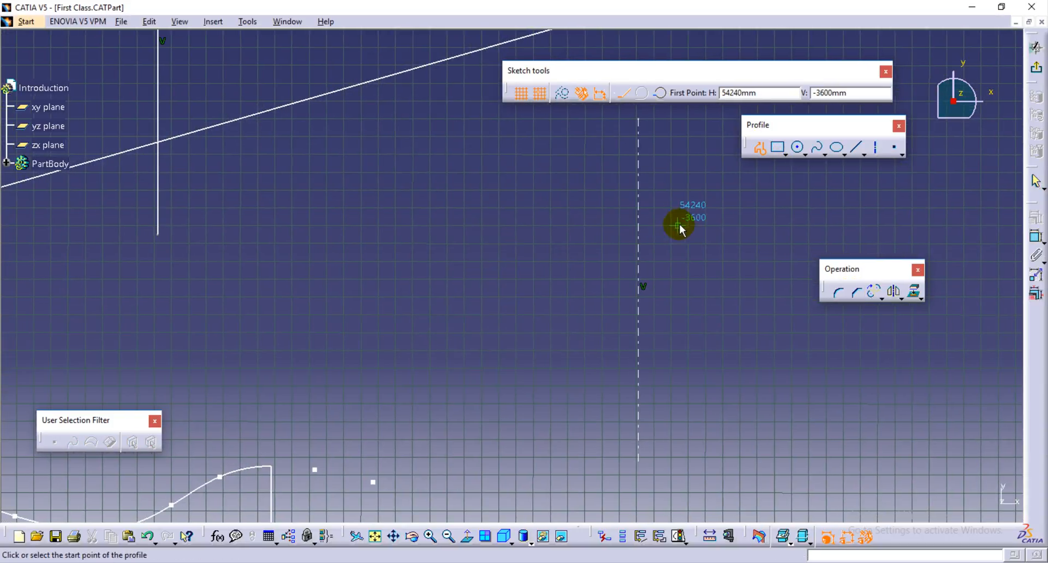
left_click(436, 163)
left_click(532, 242)
left_click_drag(424, 404, 362, 355)
left_click(268, 328)
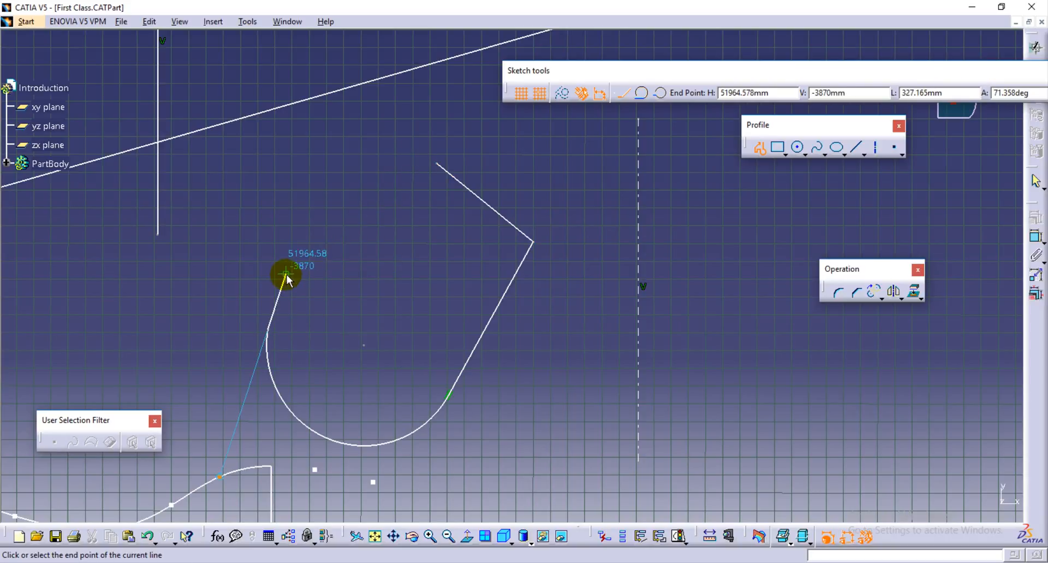
left_click_drag(286, 276, 334, 203)
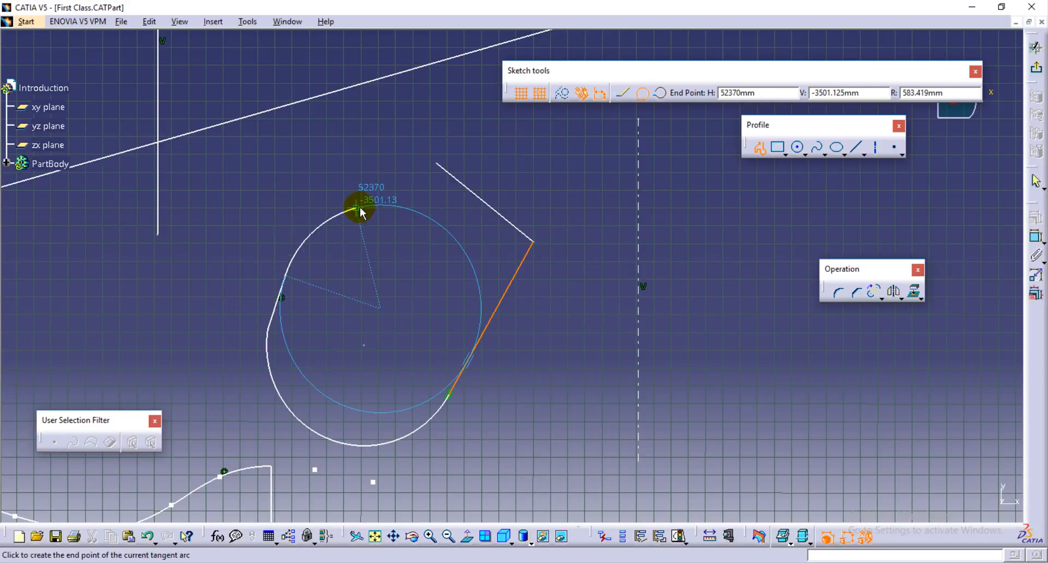
double_click(436, 163)
key("Escape")
Mirror the whole closed line-and-arc profile about the vertical axis.
mouse_move(579, 329)
middle_mouse_down()
mouse_move(460, 306)
mouse_move(434, 319)
middle_mouse_up()
left_click(607, 333)
middle_click_drag(502, 281, 535, 276)
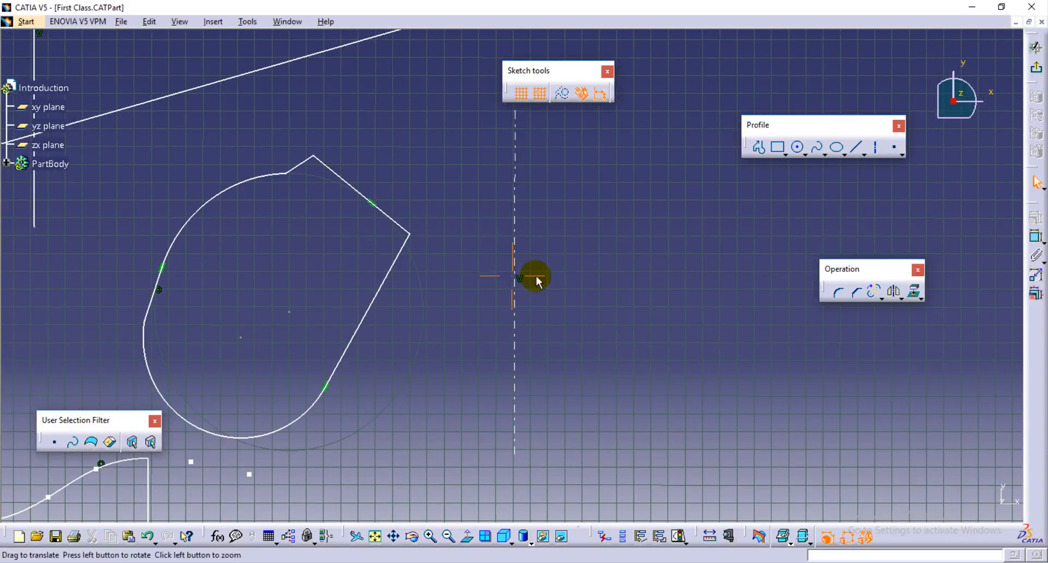
left_click(895, 293)
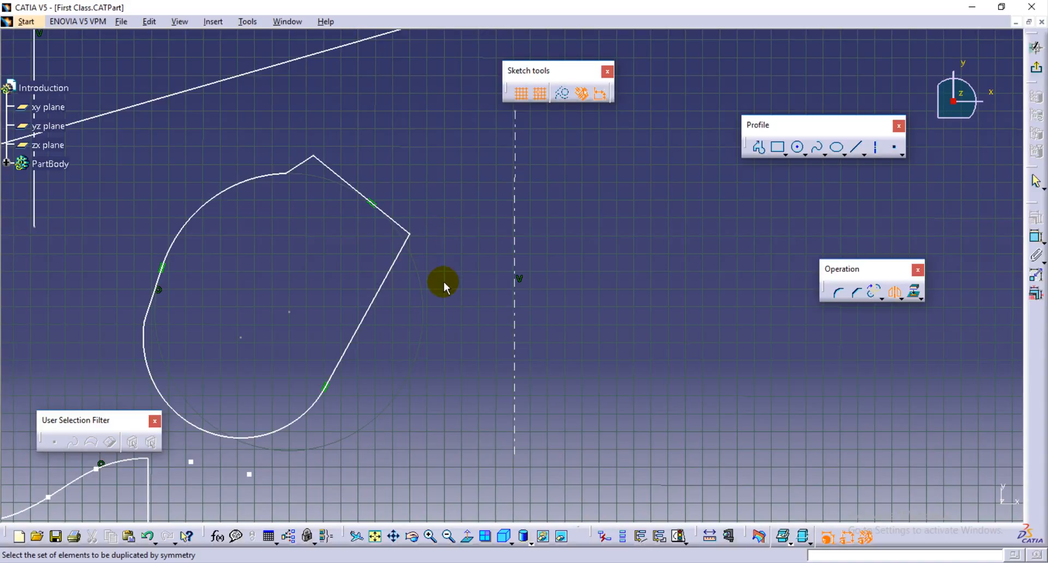
mouse_move(444, 290)
middle_mouse_down()
mouse_move(454, 282)
mouse_move(388, 267)
middle_mouse_up()
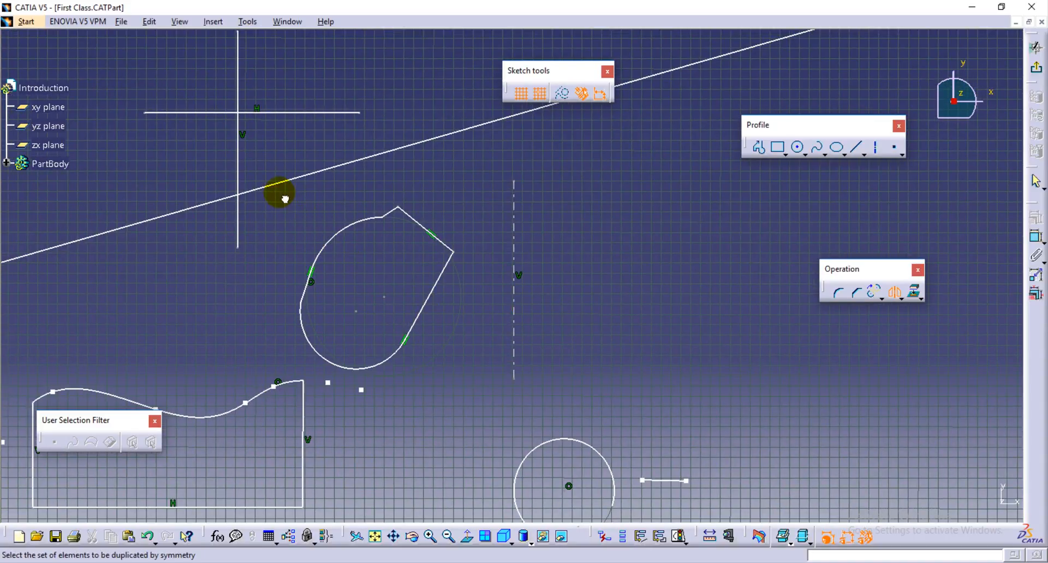
left_click_drag(279, 193, 467, 371)
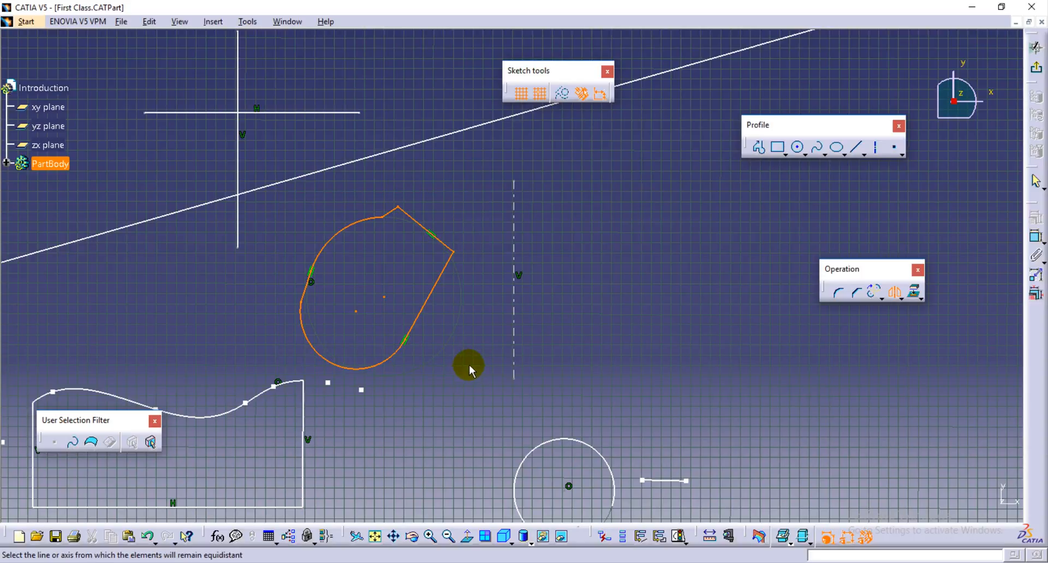
left_click(514, 317)
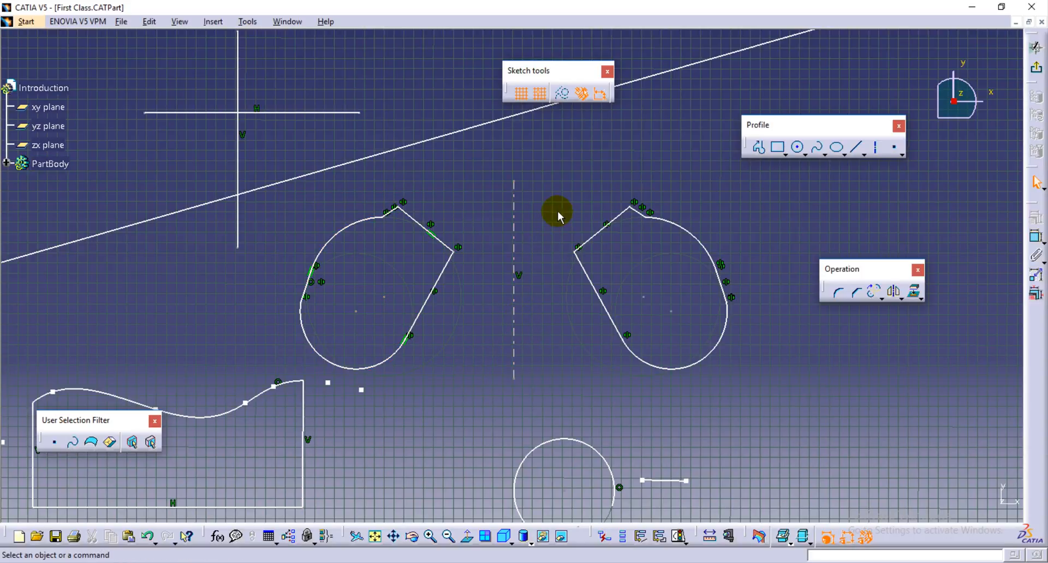
Draw a horizontal axis about 2520 mm long in the empty area beyond the mirrored profiles.
mouse_move(532, 276)
middle_mouse_down()
mouse_move(549, 344)
mouse_move(543, 450)
mouse_move(530, 288)
middle_mouse_up()
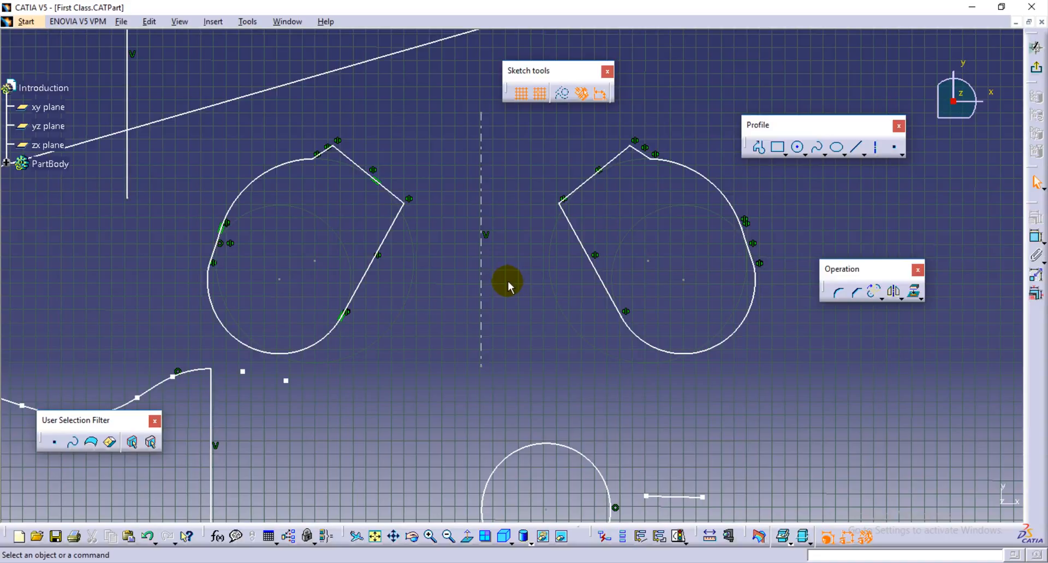
middle_click_drag(556, 295, 296, 367)
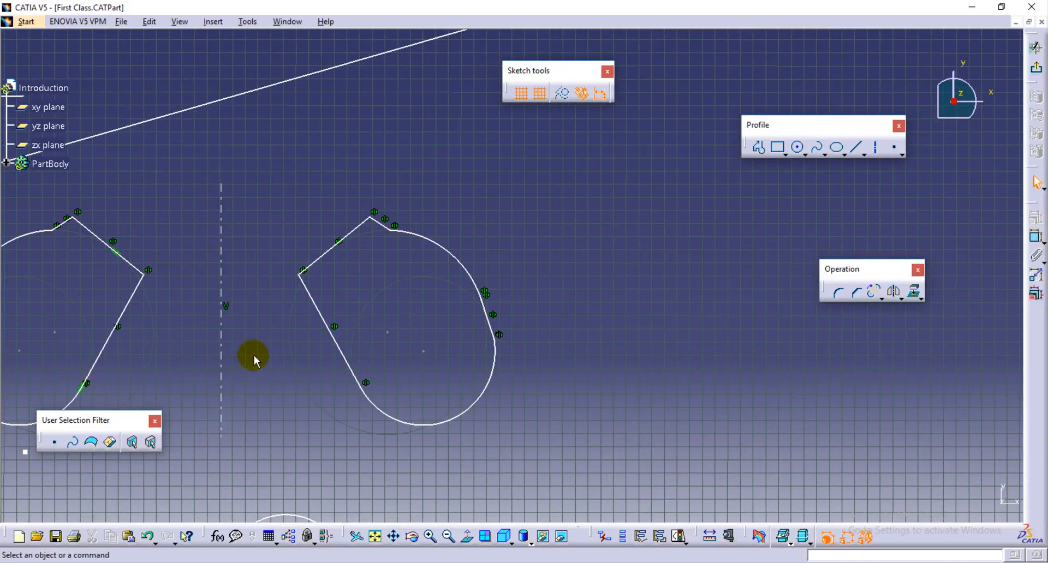
middle_click_drag(960, 270, 456, 329)
left_click(875, 152)
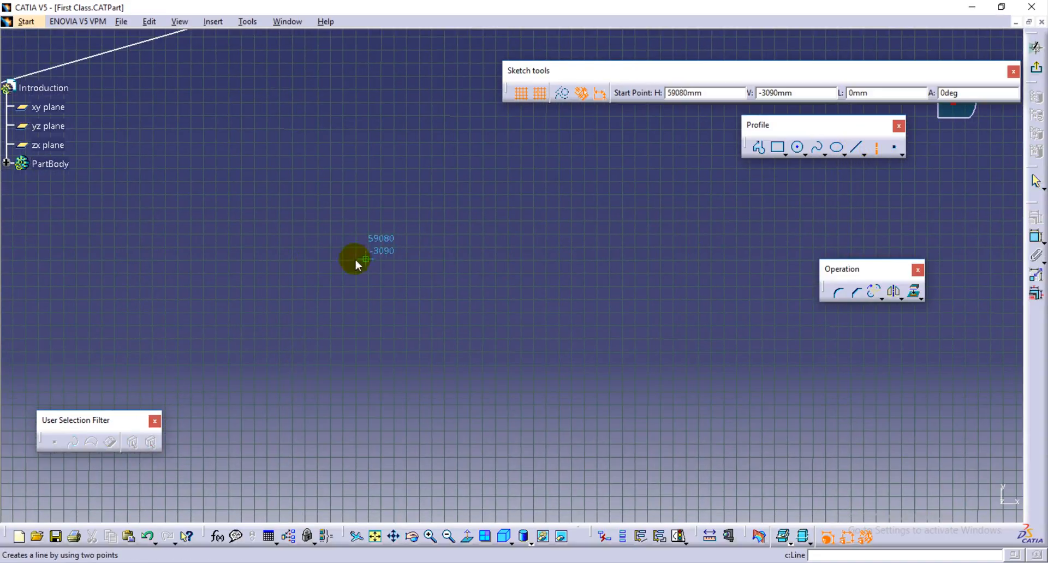
left_click(278, 221)
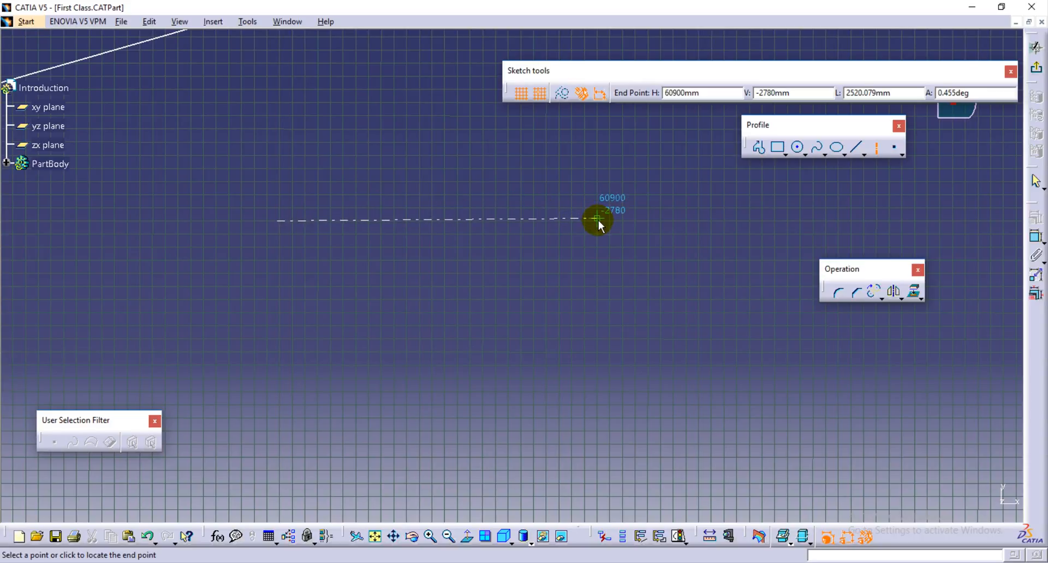
left_click(598, 220)
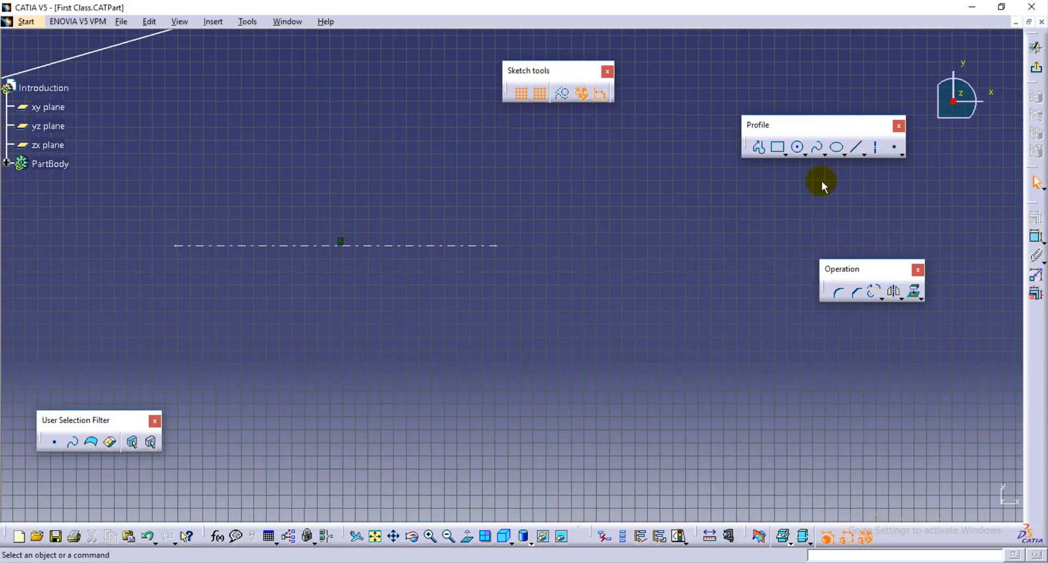
Draw a closed spline through five points just below the horizontal axis, ending it on its start point.
left_click(817, 147)
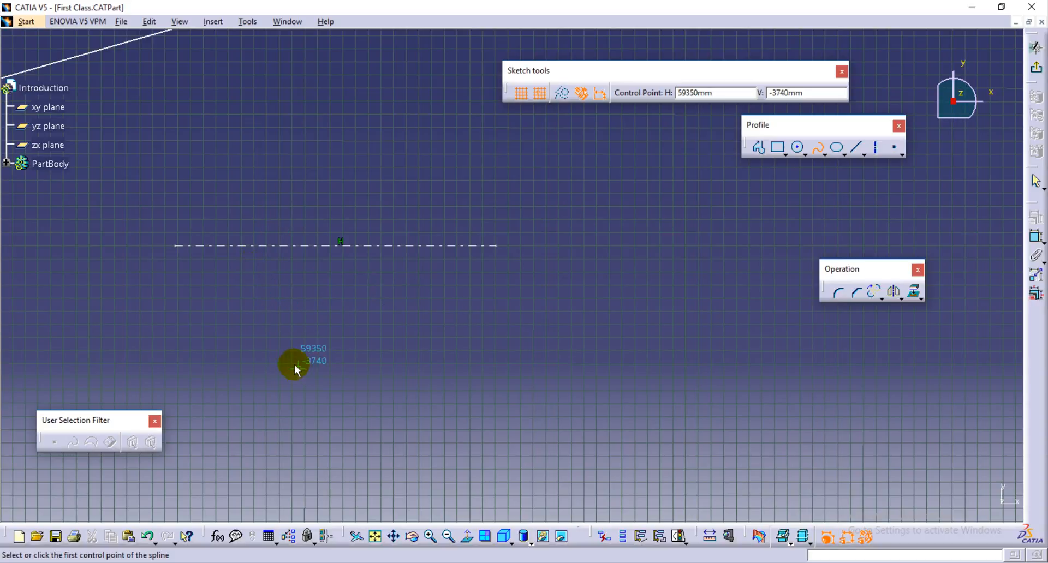
left_click(251, 353)
left_click(308, 273)
left_click(416, 298)
left_click(438, 386)
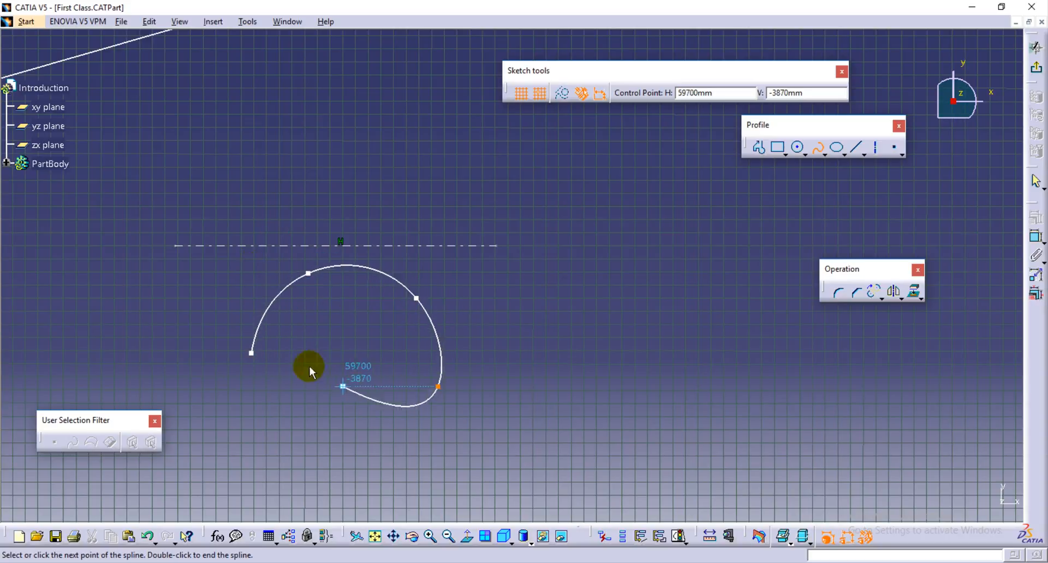
left_click(294, 325)
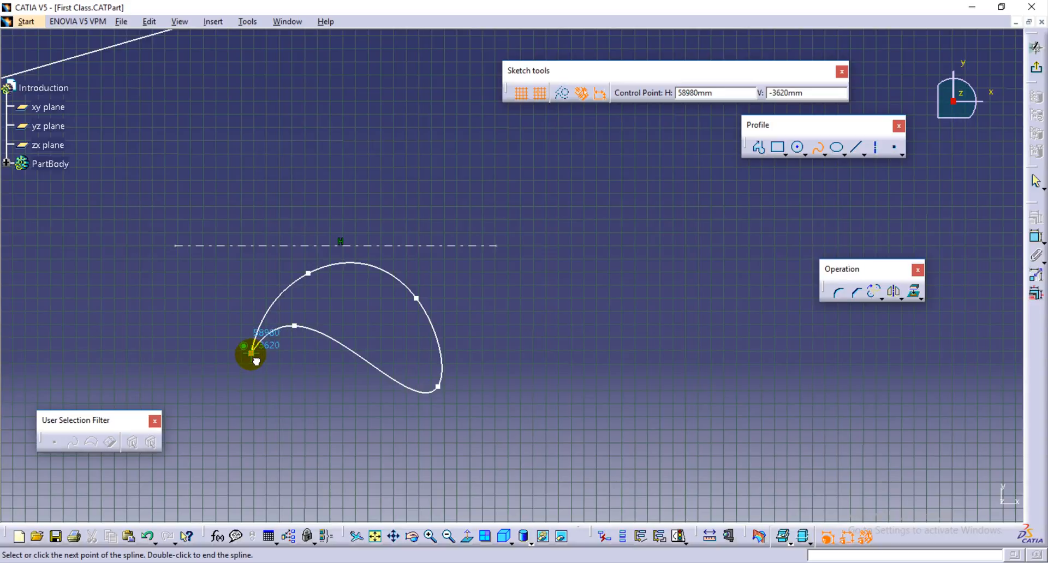
left_click(256, 361)
Mirror the closed spline about the horizontal axis.
left_click(444, 371)
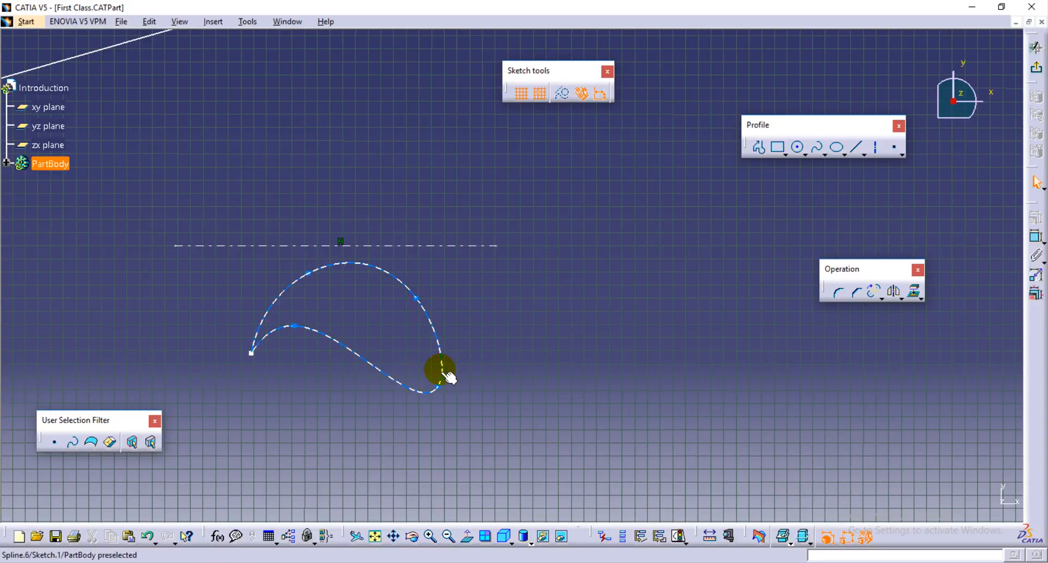
left_click(899, 298)
left_click(893, 295)
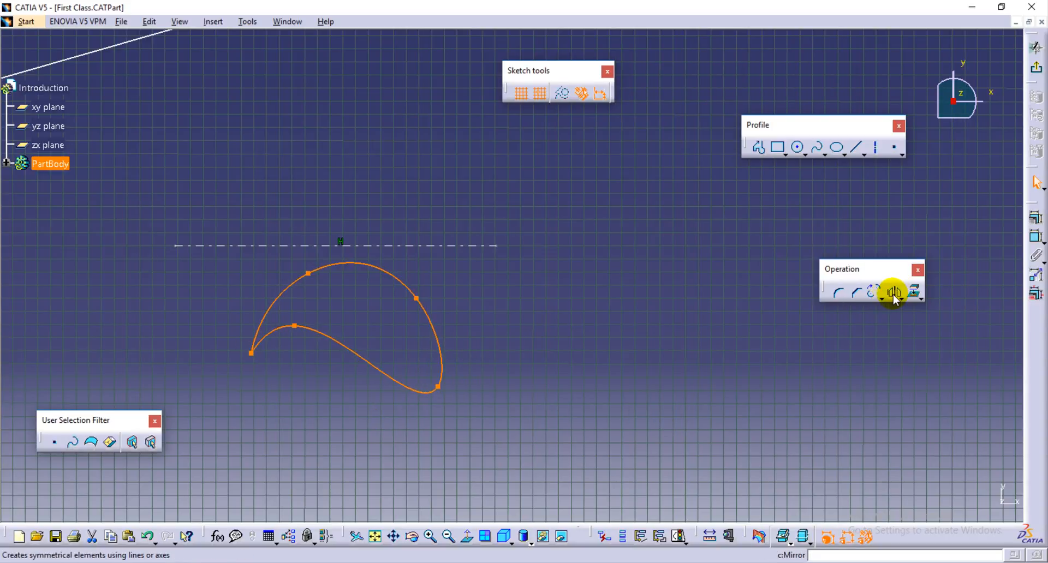
left_click(460, 244)
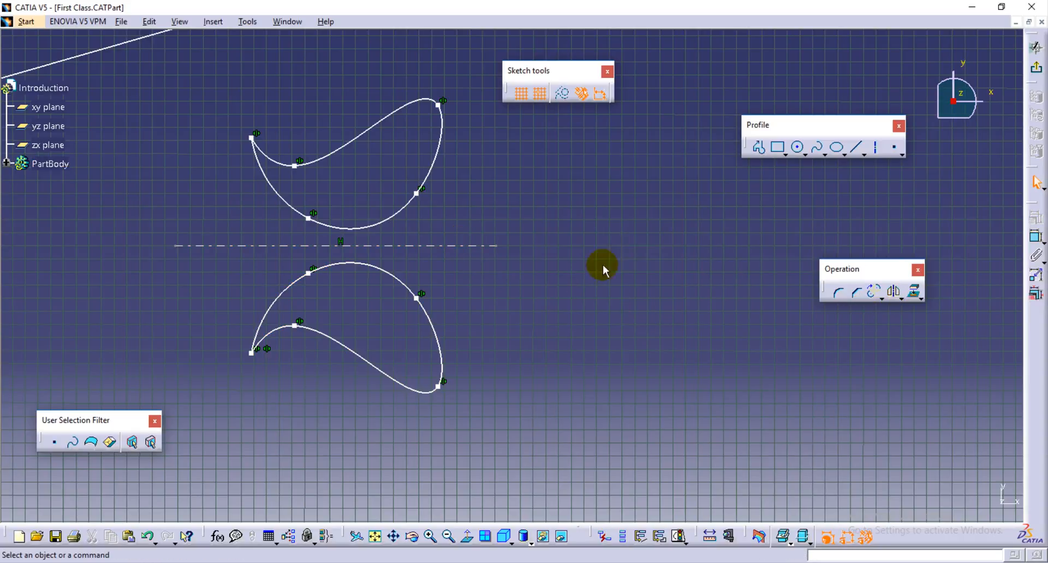
Draw a slanted axis descending toward the positive x side in the empty area beyond the mirrored splines.
mouse_move(615, 297)
middle_mouse_down()
mouse_move(421, 381)
mouse_move(428, 348)
middle_mouse_up()
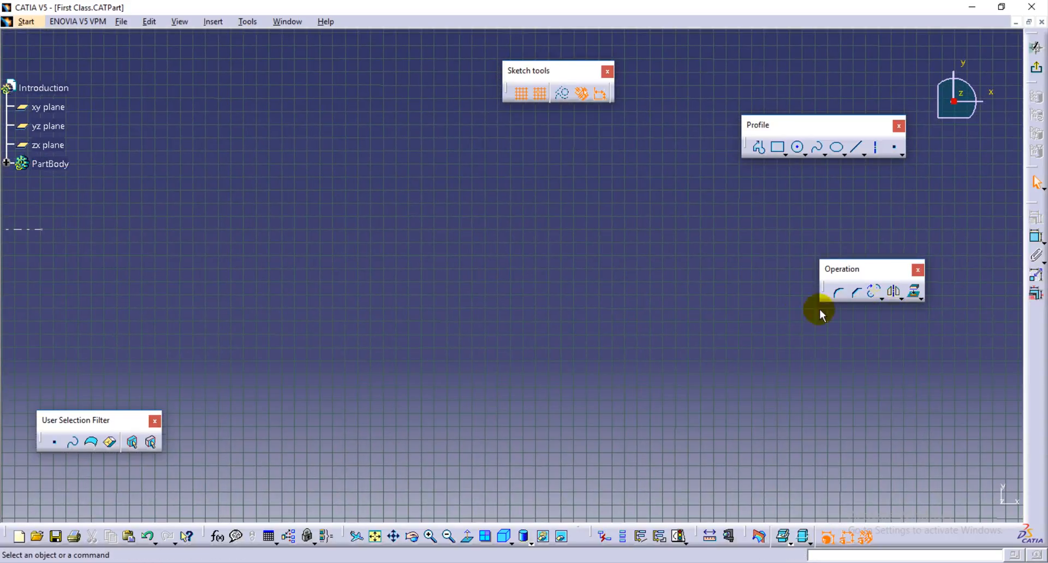
left_click(876, 149)
left_click(267, 180)
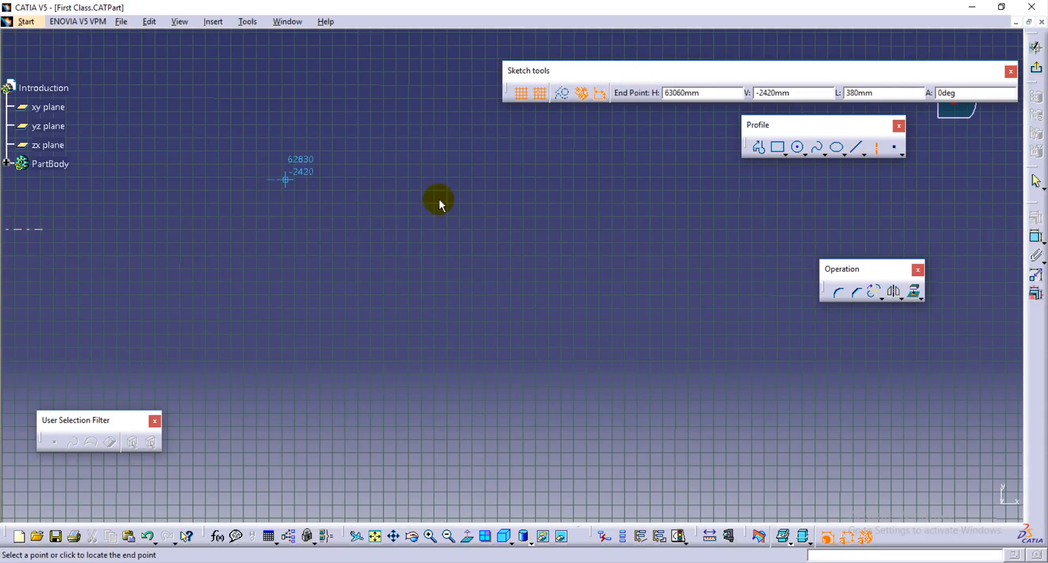
left_click(759, 457)
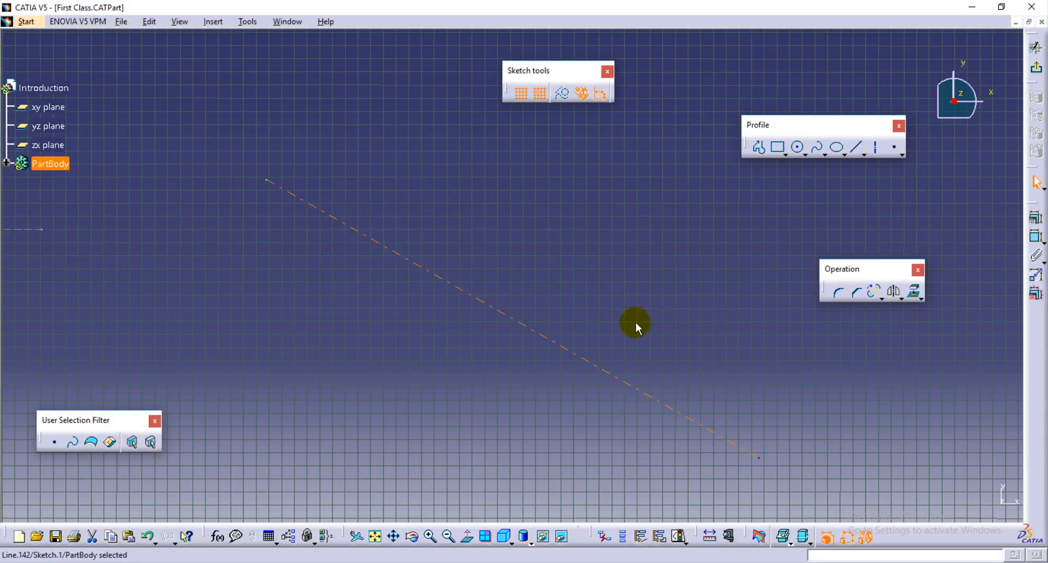
Draw an open three-point spline below the slanted axis, with both its start and end points on the axis.
middle_click_drag(568, 302, 679, 340)
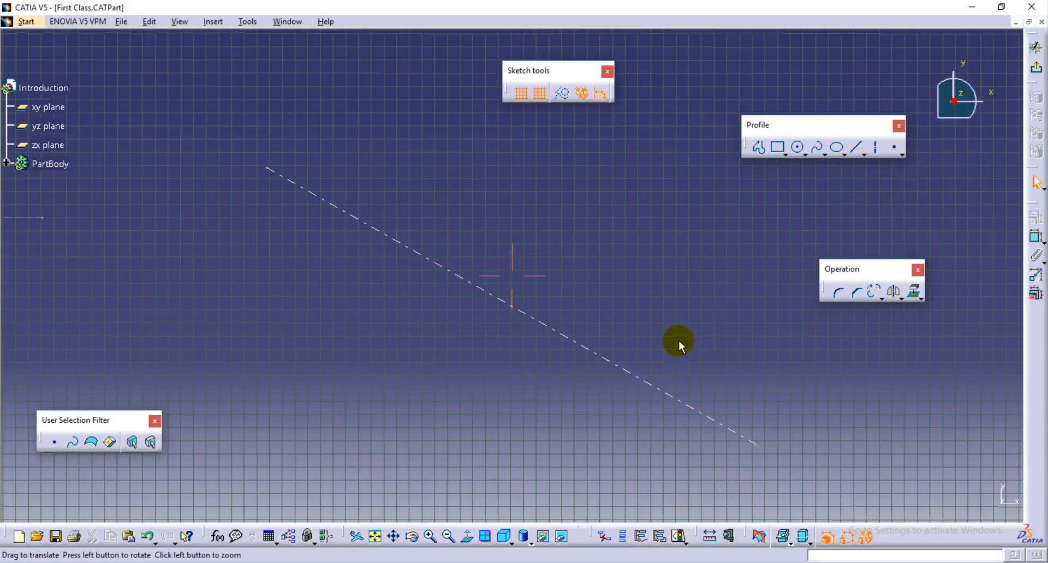
left_click(817, 147)
left_click(428, 255)
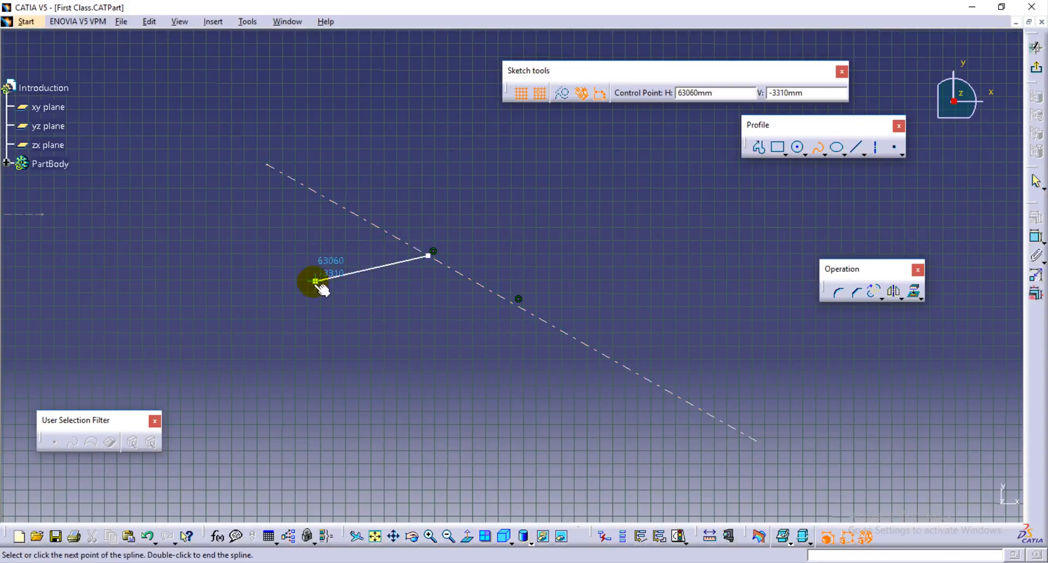
left_click(312, 281)
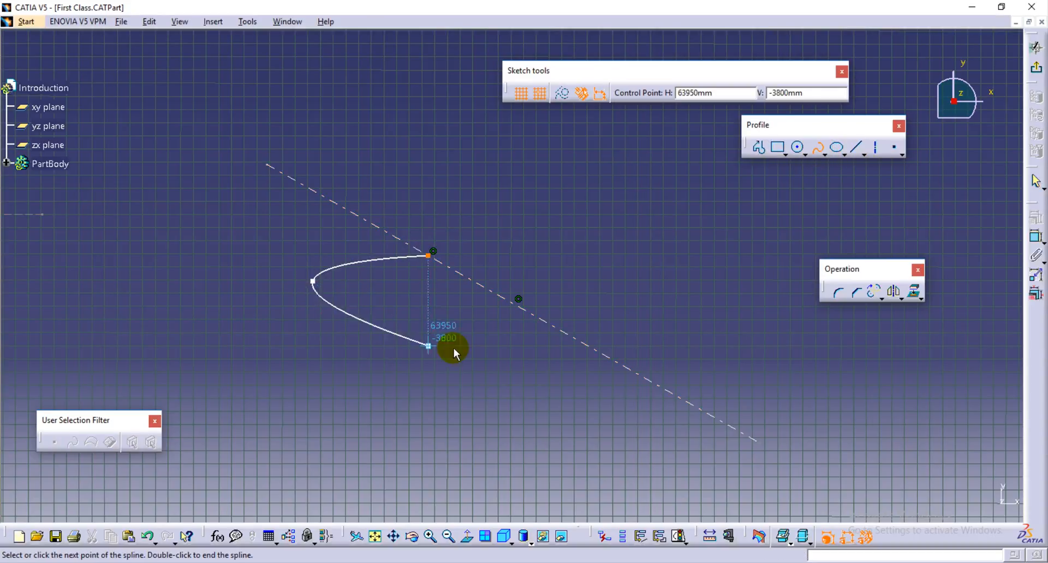
left_click(598, 352)
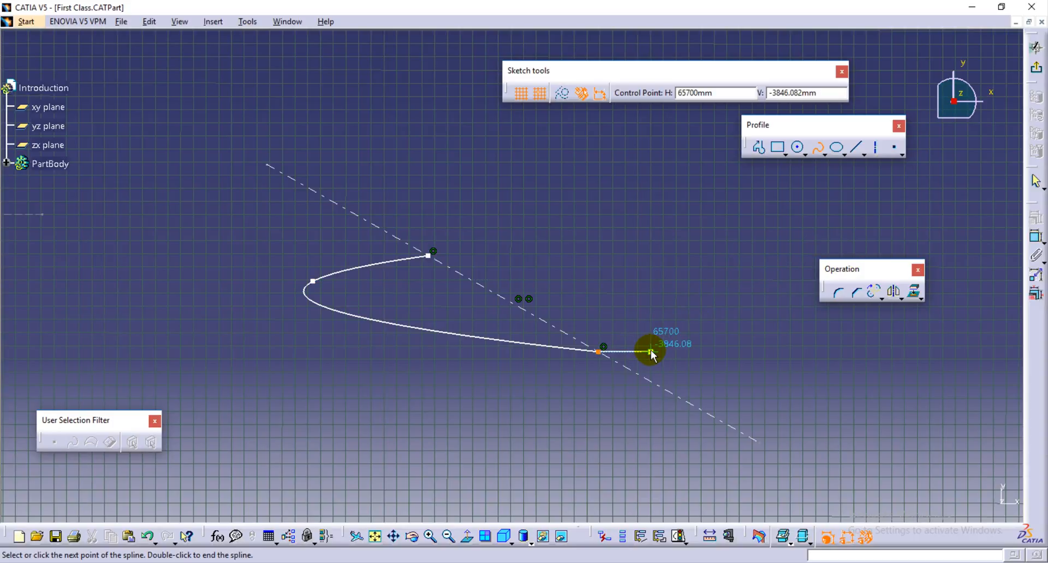
key("Escape")
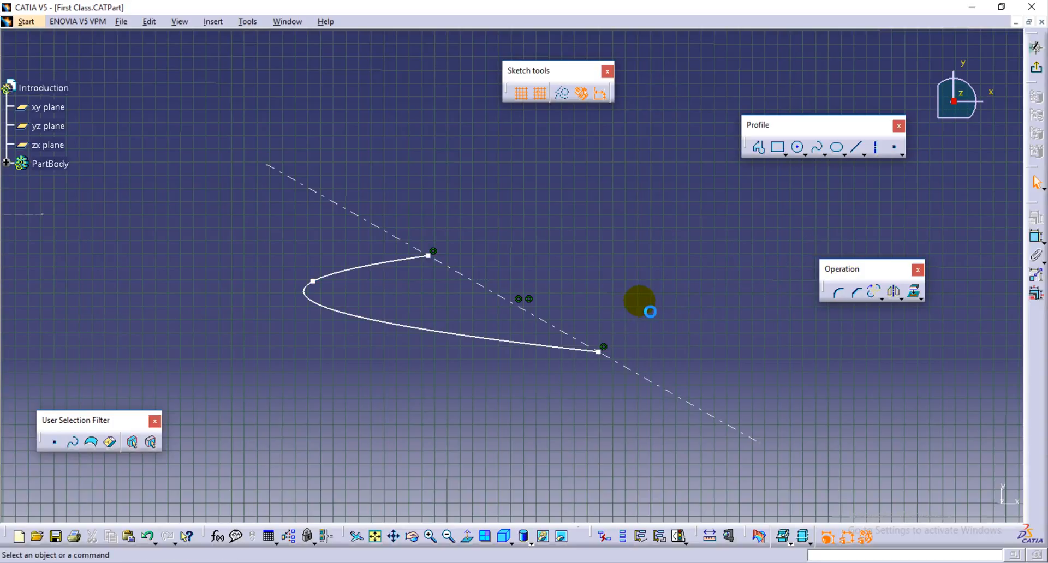
Mirror the open three-point spline about the slanted axis.
left_click(893, 292)
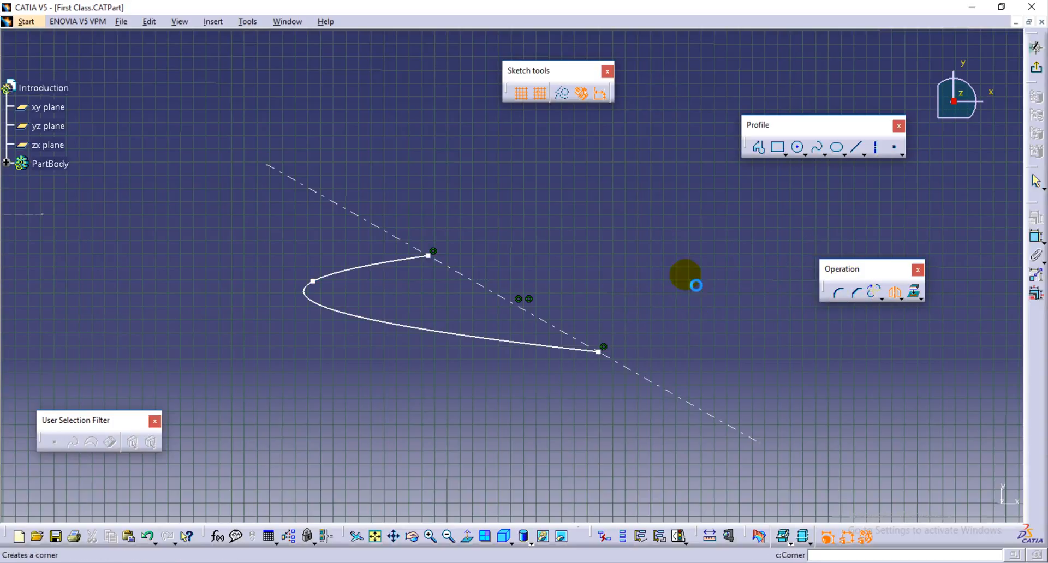
left_click(471, 343)
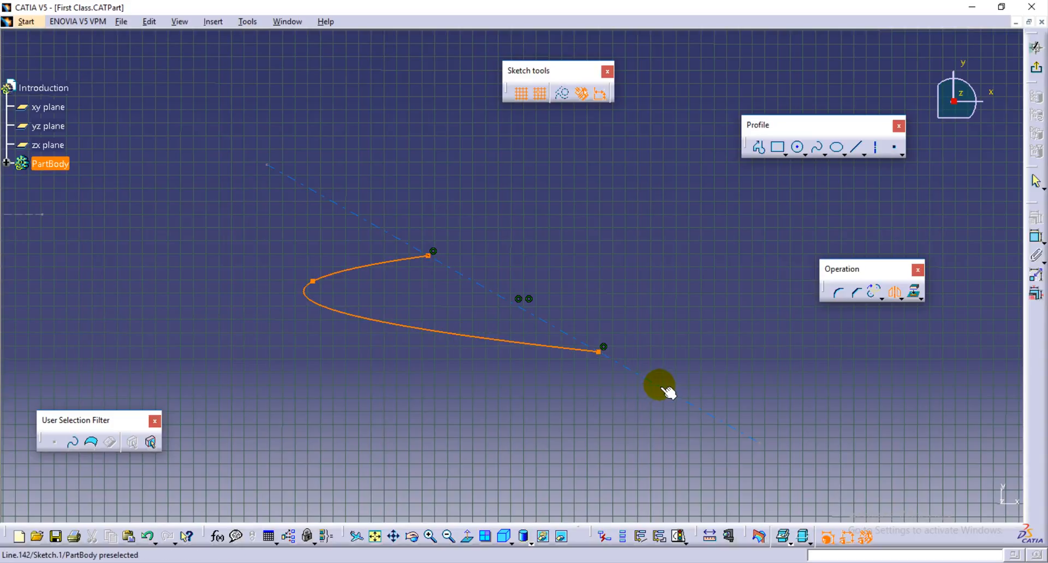
left_click(700, 411)
mouse_move(644, 405)
middle_mouse_down()
mouse_move(529, 398)
mouse_move(542, 421)
middle_mouse_up()
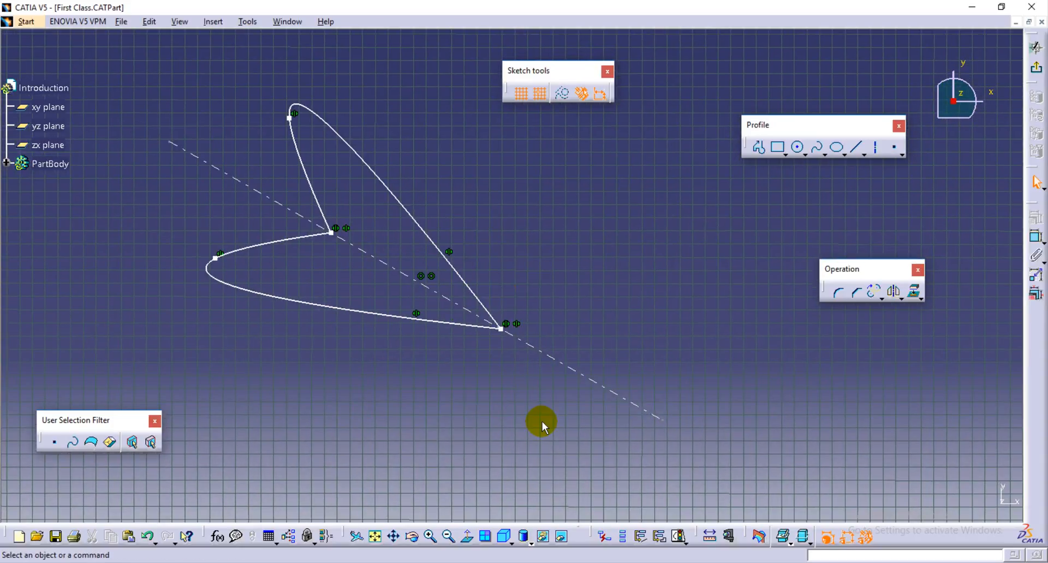
Draw a vertical axis about 3220 mm long in the empty area on the positive x side of the mirrored open splines.
mouse_move(288, 374)
middle_mouse_down()
mouse_move(461, 405)
mouse_move(491, 348)
mouse_move(459, 518)
middle_mouse_up()
mouse_move(241, 360)
middle_mouse_down()
mouse_move(374, 318)
mouse_move(383, 413)
mouse_move(437, 341)
mouse_move(468, 339)
mouse_move(468, 304)
mouse_move(577, 359)
mouse_move(781, 349)
middle_mouse_up()
left_click(900, 302)
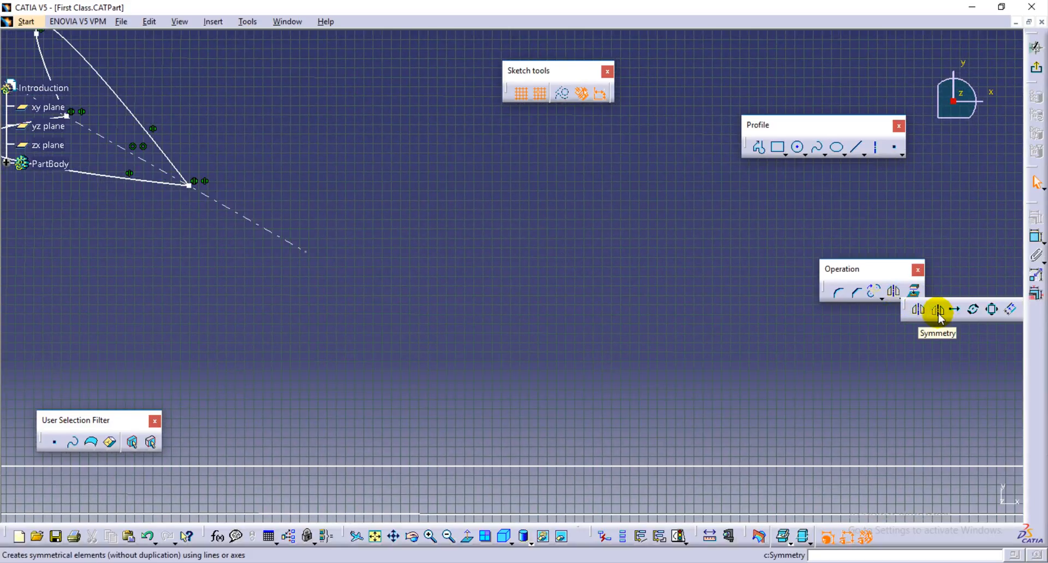
left_click(526, 295)
mouse_move(348, 236)
middle_mouse_down()
mouse_move(347, 324)
mouse_move(317, 336)
middle_mouse_up()
left_click(876, 146)
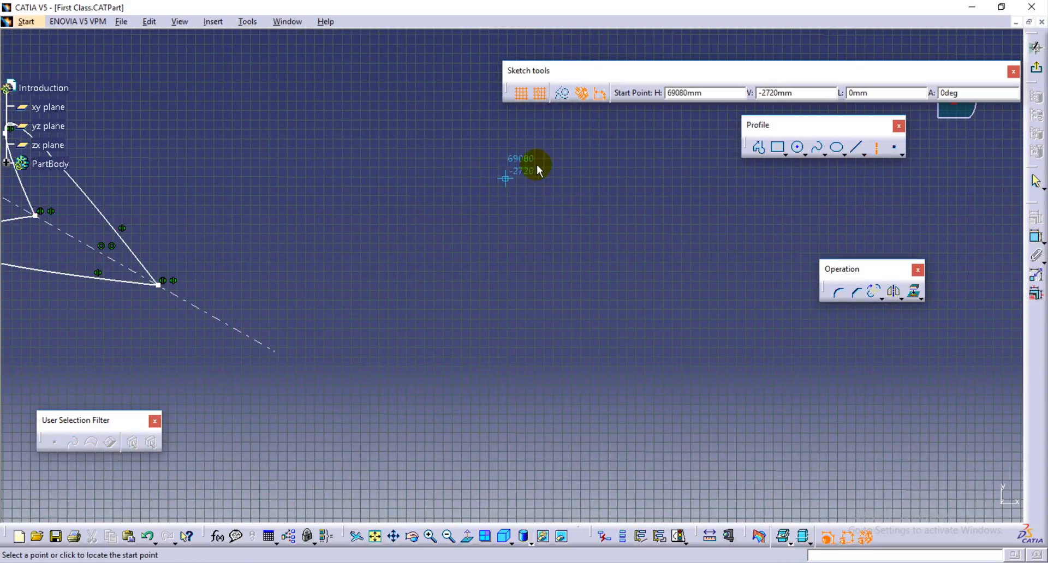
left_click(593, 162)
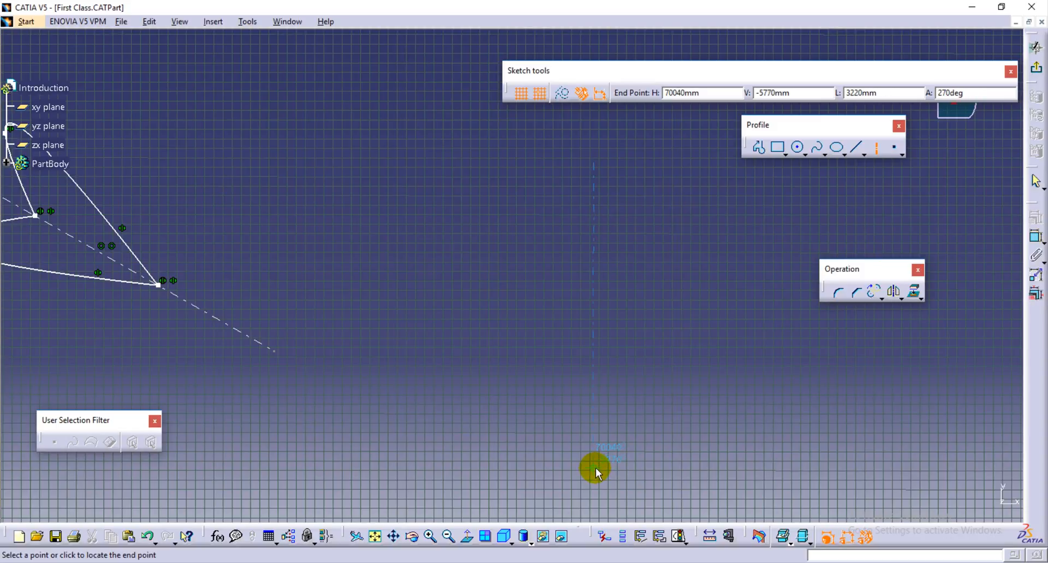
left_click(594, 469)
left_click(647, 445)
Draw a vertical line in the empty area above the mirrored open splines, on the negative x side of the new vertical axis.
mouse_move(416, 264)
middle_mouse_down()
mouse_move(505, 399)
mouse_move(543, 393)
middle_mouse_up()
left_click(856, 149)
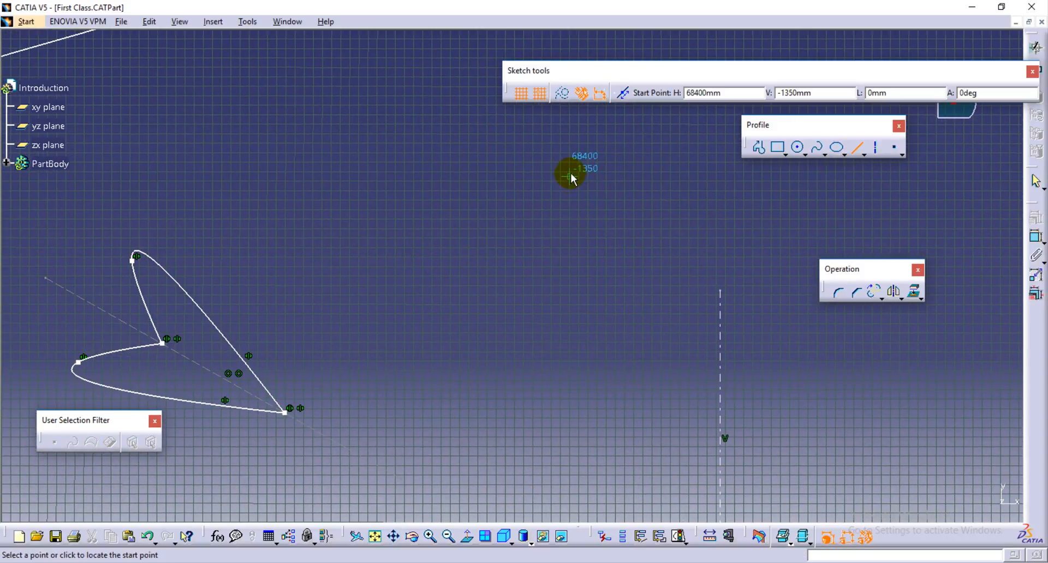
mouse_move(569, 170)
middle_mouse_down()
mouse_move(435, 271)
mouse_move(348, 166)
middle_mouse_up()
left_click(350, 166)
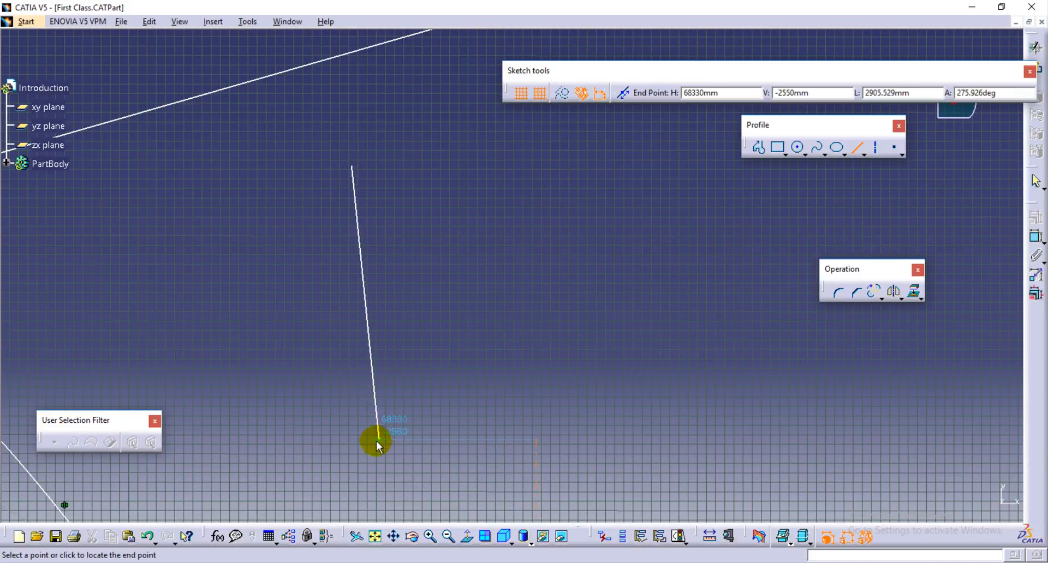
left_click(349, 457)
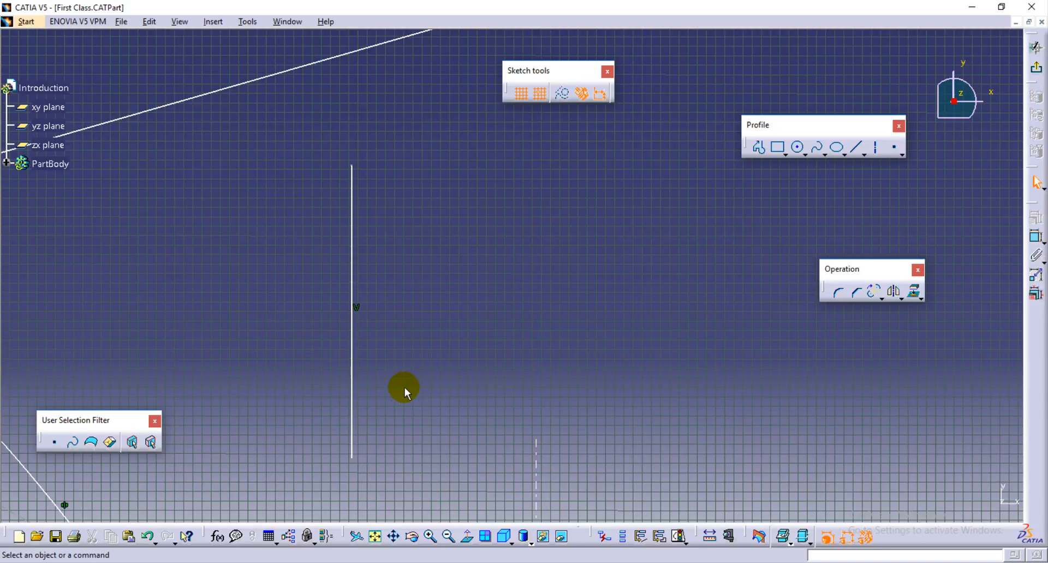
Convert the vertical line into an axis, accepting the transformation.
left_click(351, 413)
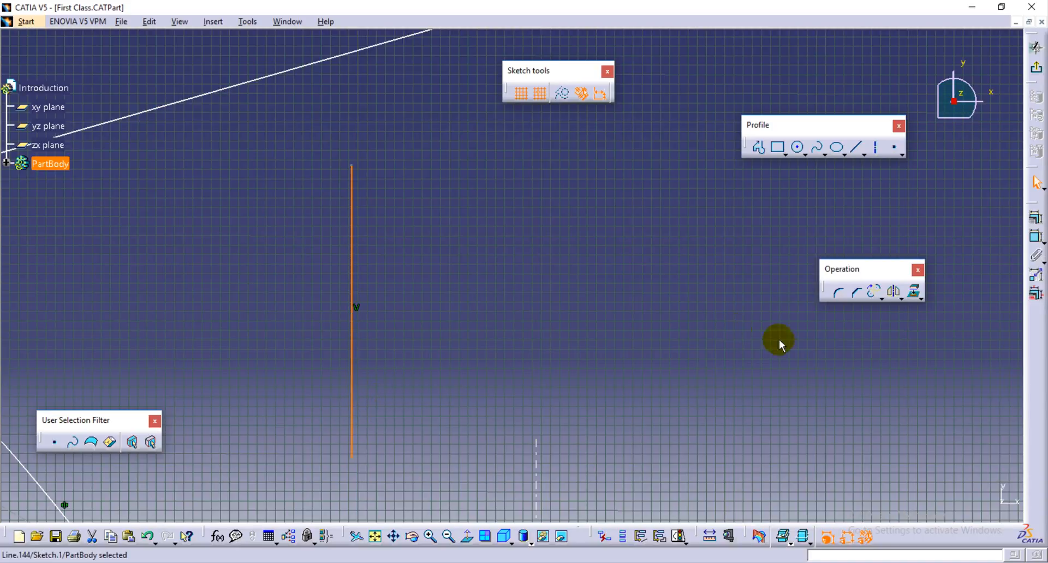
left_click(875, 147)
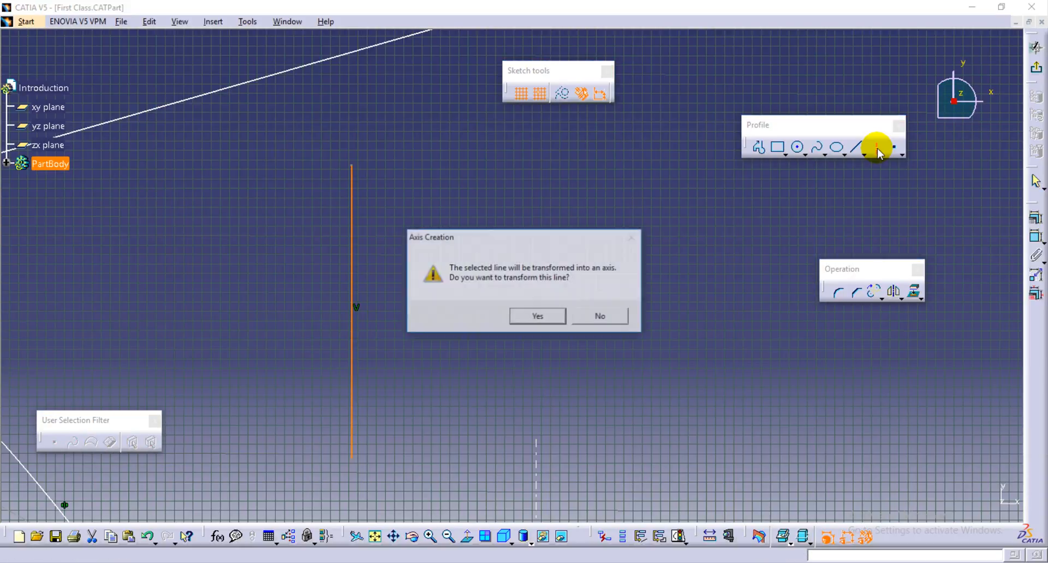
left_click(535, 318)
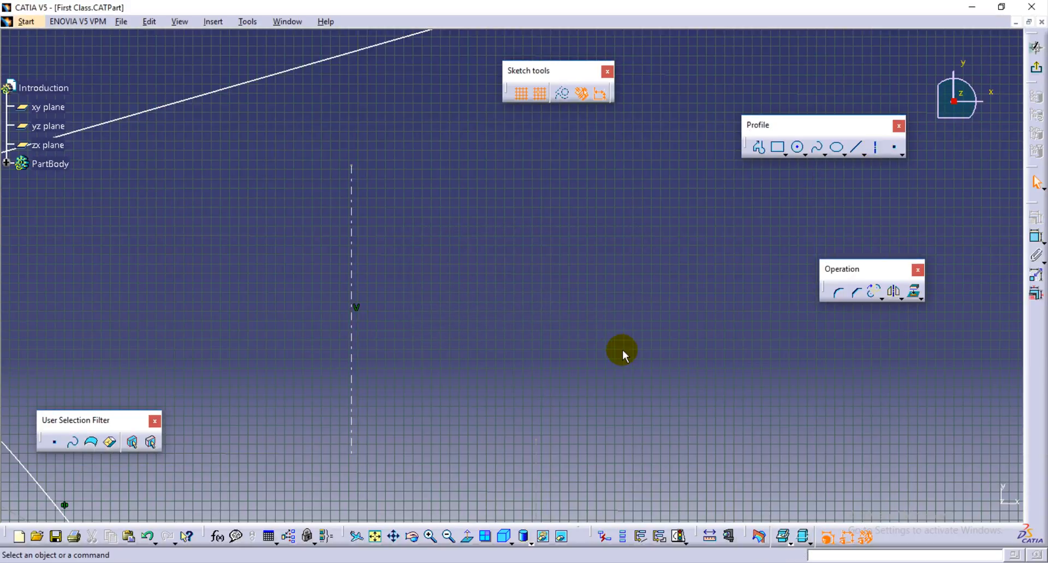
Draw a circle in the empty area on the positive x side of the converted axis.
mouse_move(624, 355)
middle_mouse_down()
mouse_move(519, 290)
mouse_move(445, 299)
middle_mouse_up()
left_click(855, 146)
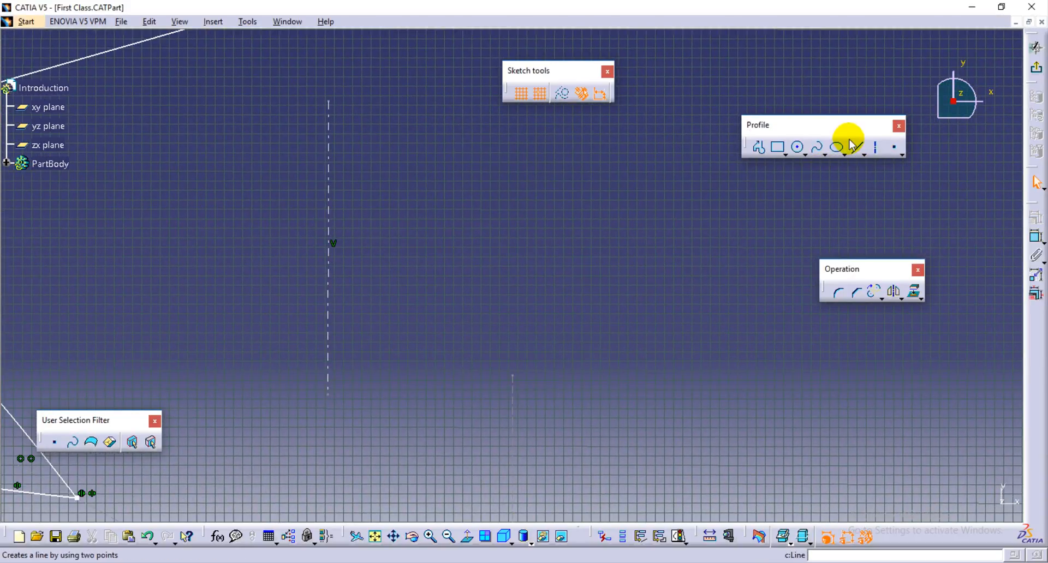
left_click(849, 145)
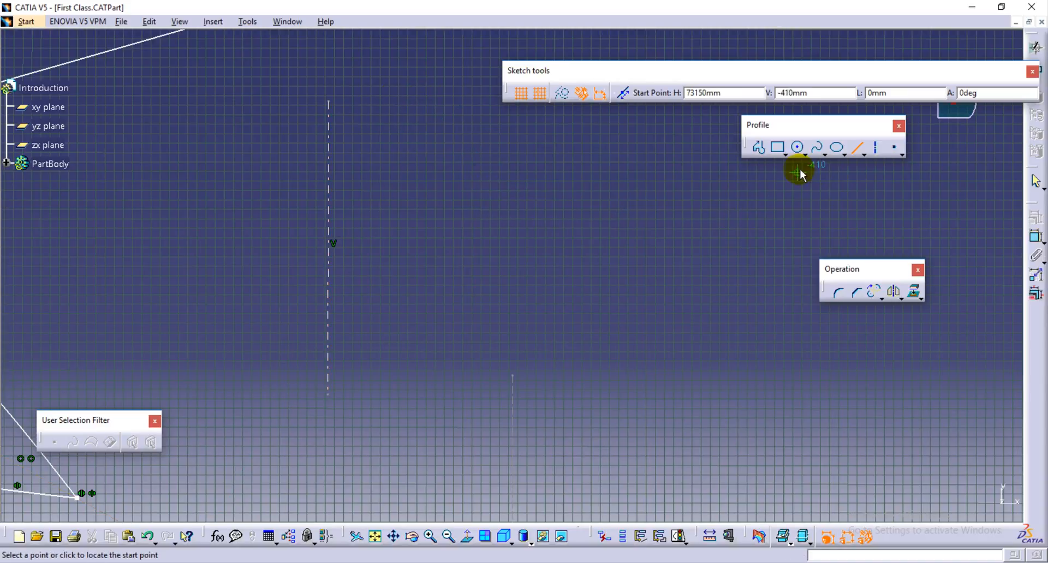
left_click(777, 147)
left_click(797, 150)
middle_click_drag(748, 253, 401, 361)
left_click(307, 214)
left_click(413, 282)
left_click(453, 276)
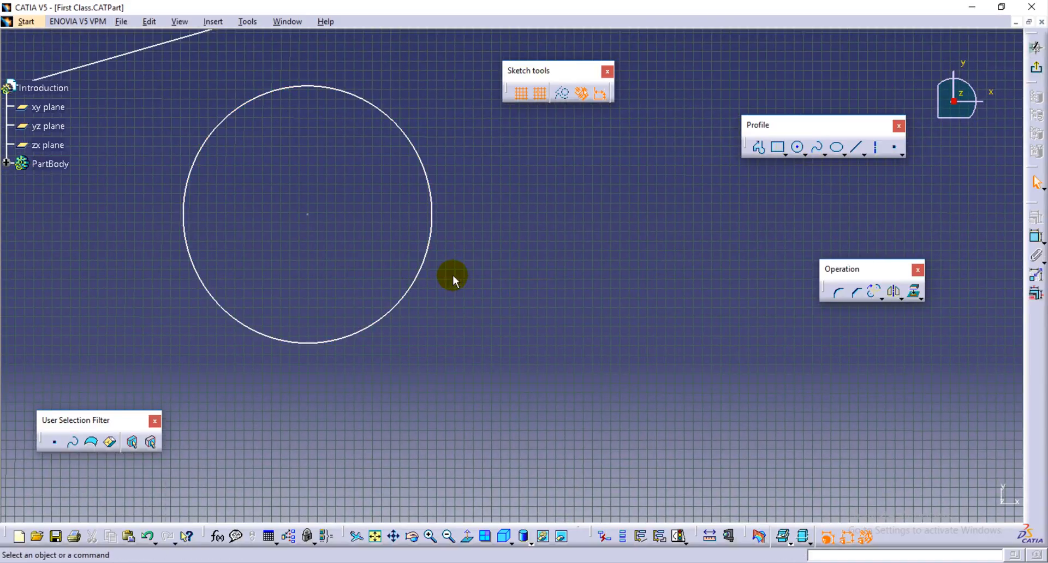
Try to convert the circle into an axis.
left_click(424, 264)
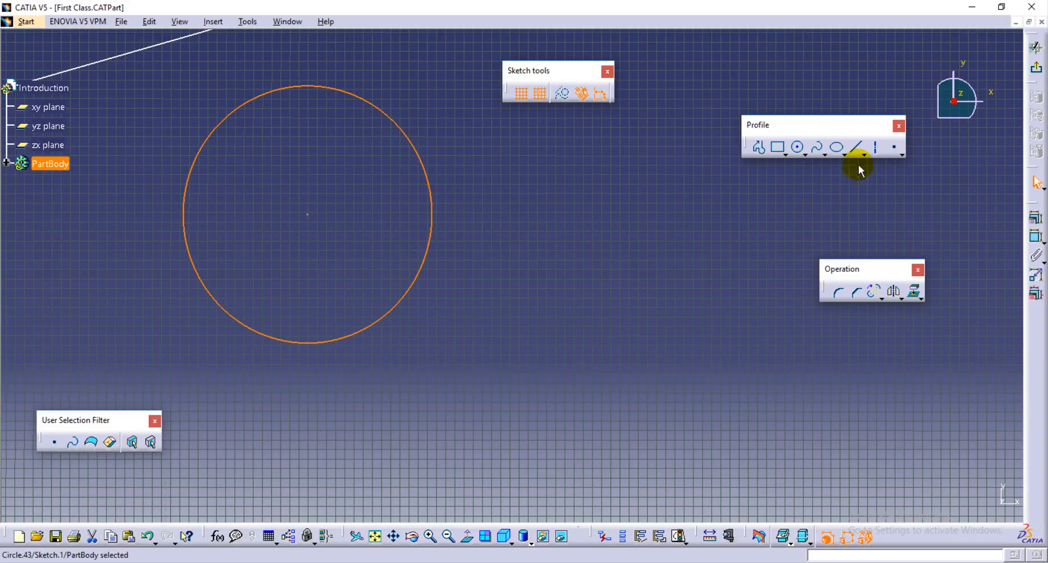
left_click(874, 152)
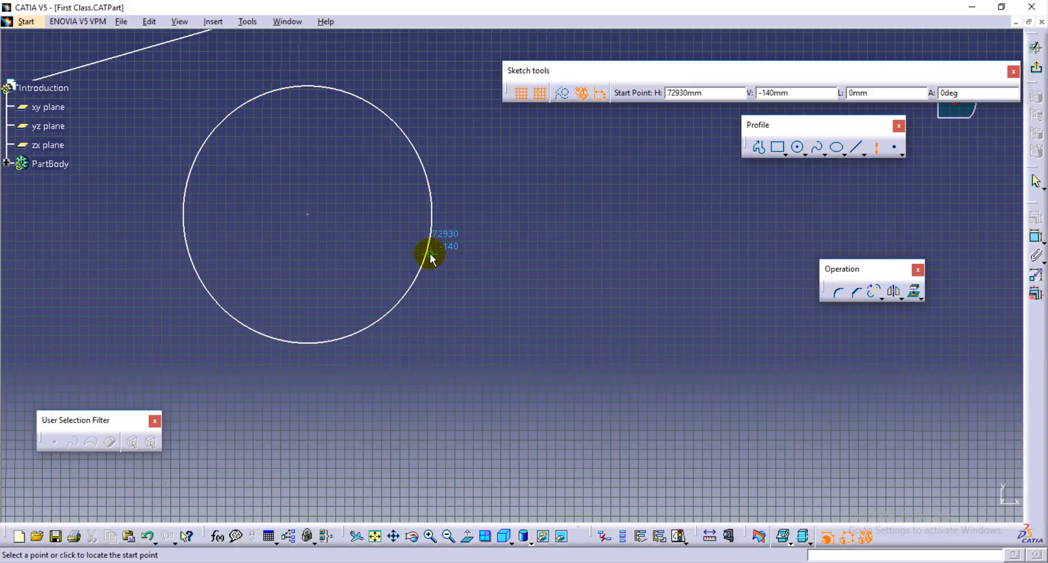
key("Escape")
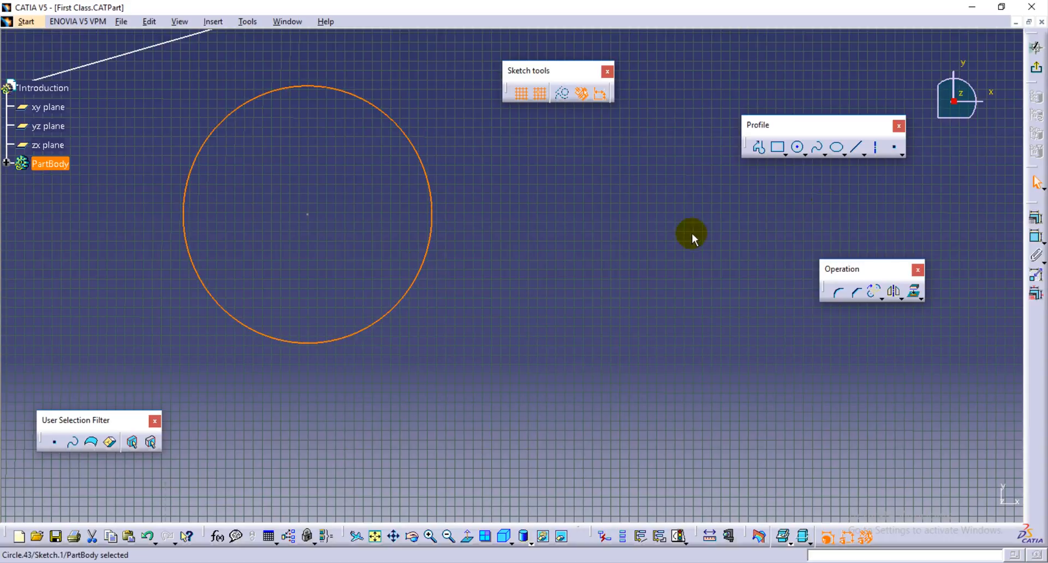
left_click(875, 153)
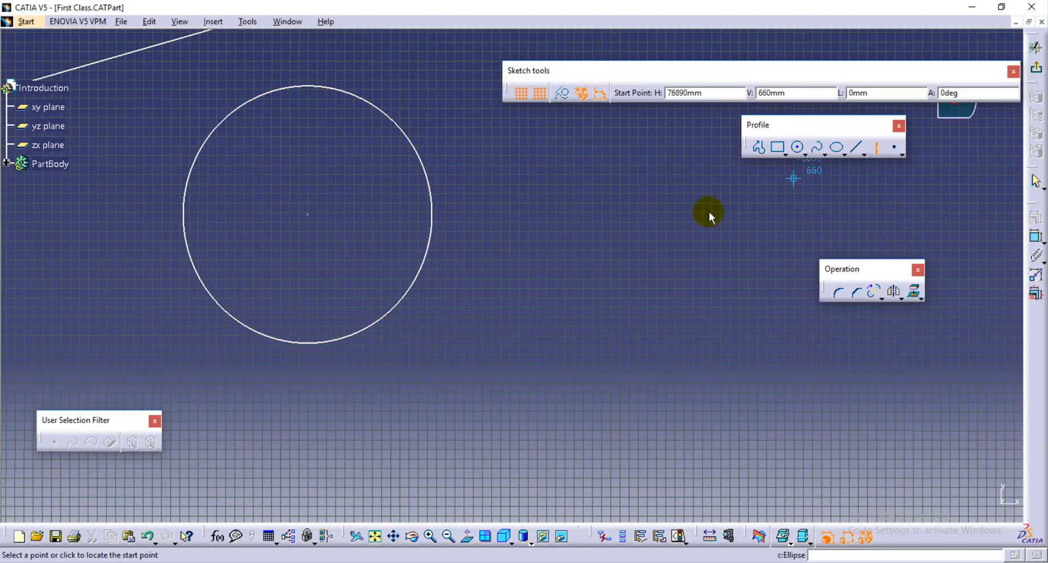
key("Escape")
Draw a slanted line descending toward positive x beside the circle and convert it into an axis.
left_click(857, 149)
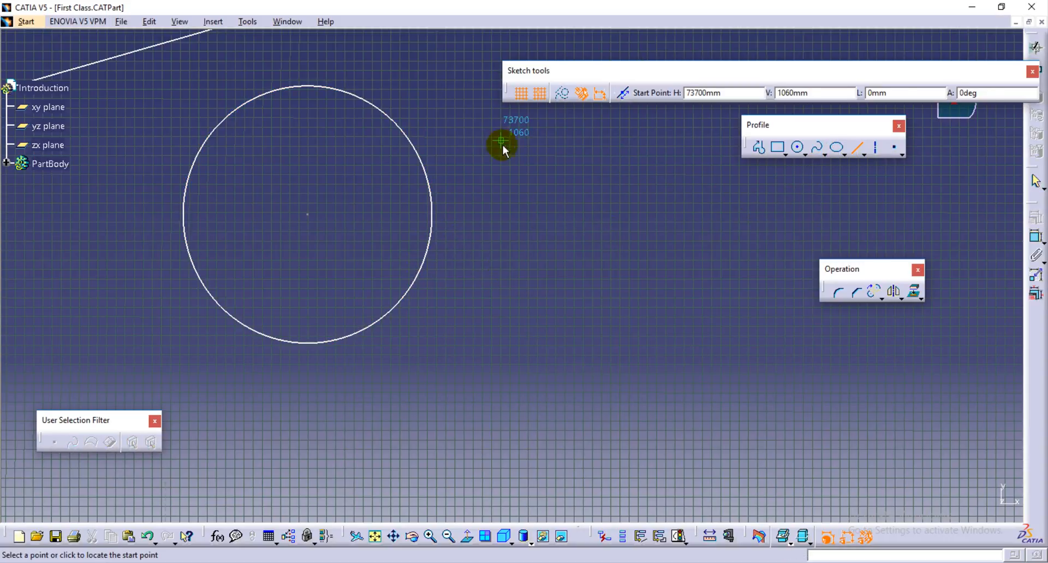
left_click(500, 141)
left_click(631, 342)
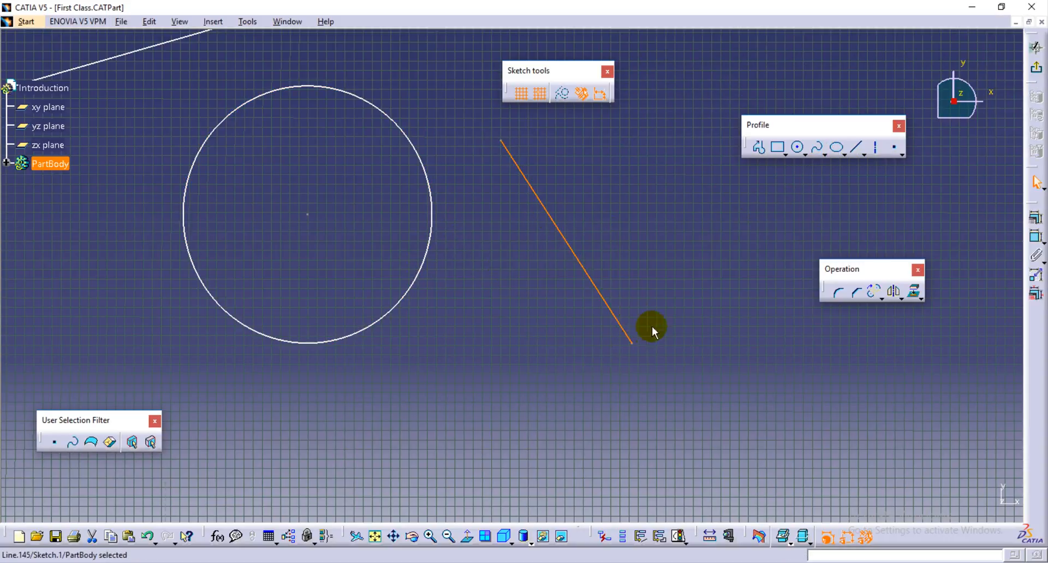
left_click(875, 147)
left_click(539, 314)
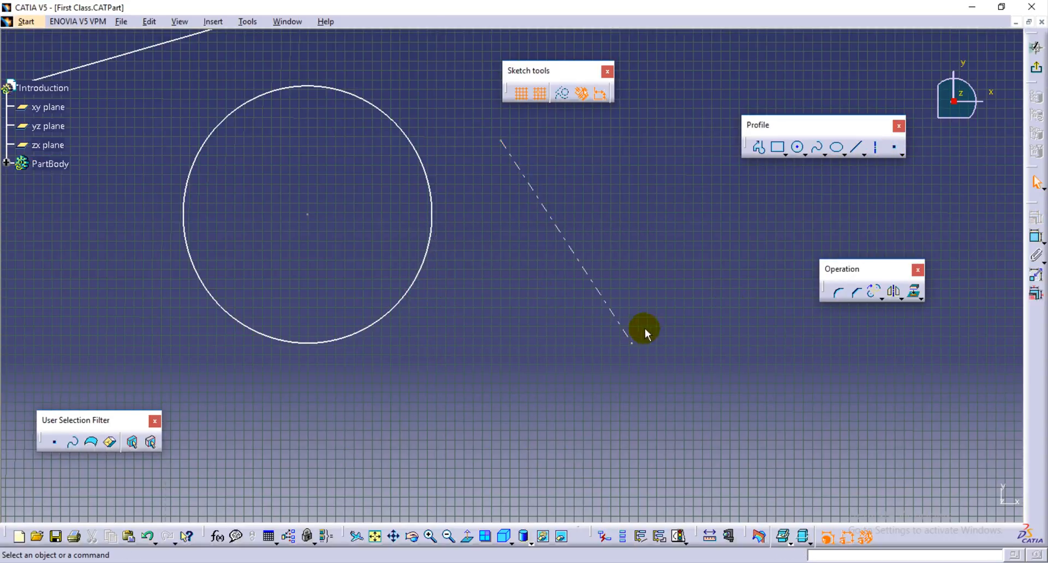
Draw an open four-point spline on the negative x side of the lower vertical axis, with both its start and end points on the axis.
mouse_move(643, 330)
middle_mouse_down()
mouse_move(702, 183)
mouse_move(638, 262)
mouse_move(700, 339)
middle_mouse_up()
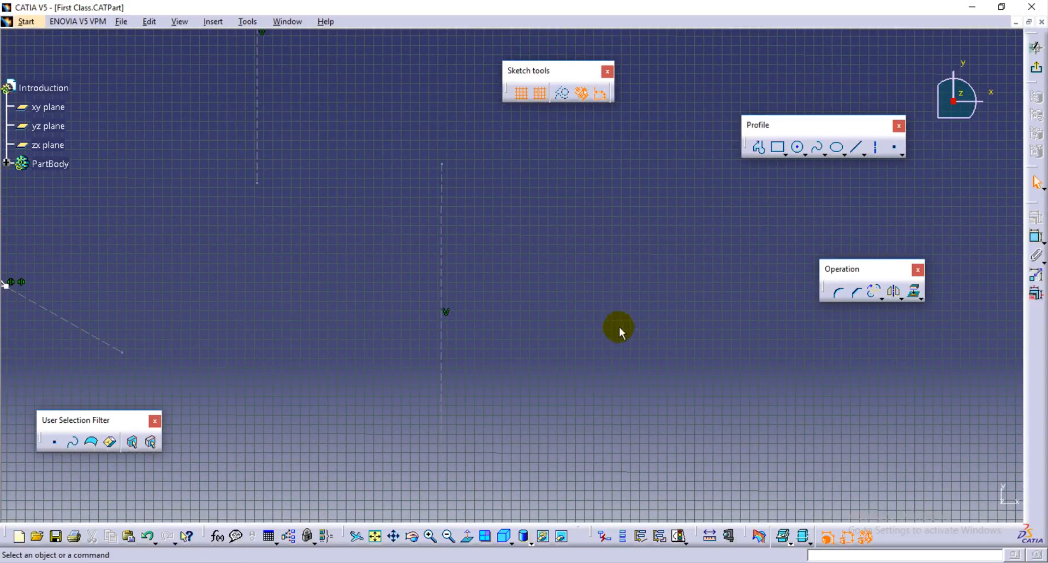
mouse_move(620, 330)
middle_mouse_down()
mouse_move(661, 367)
mouse_move(837, 369)
mouse_move(549, 306)
mouse_move(540, 319)
middle_mouse_up()
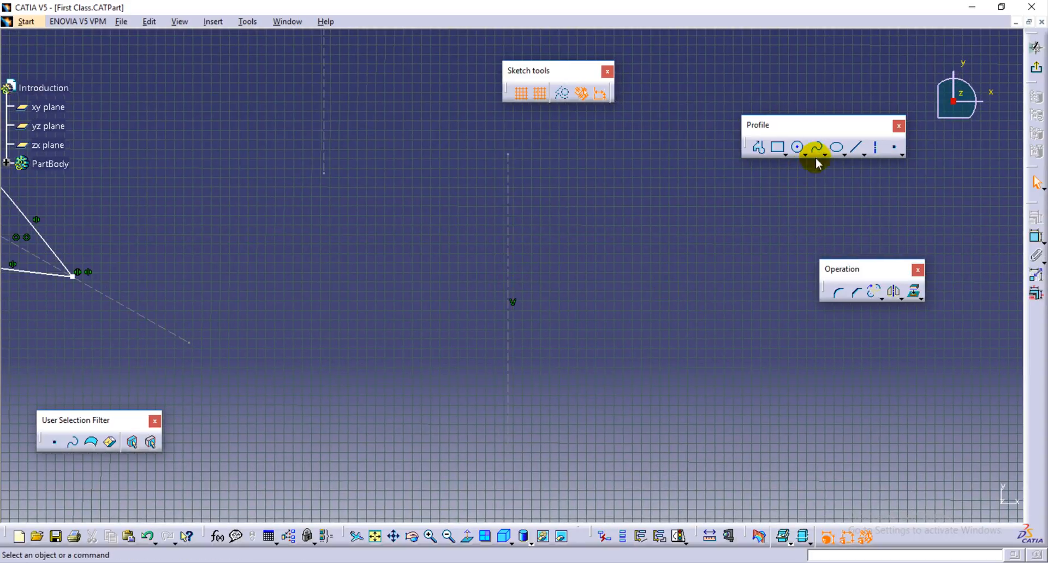
left_click(815, 156)
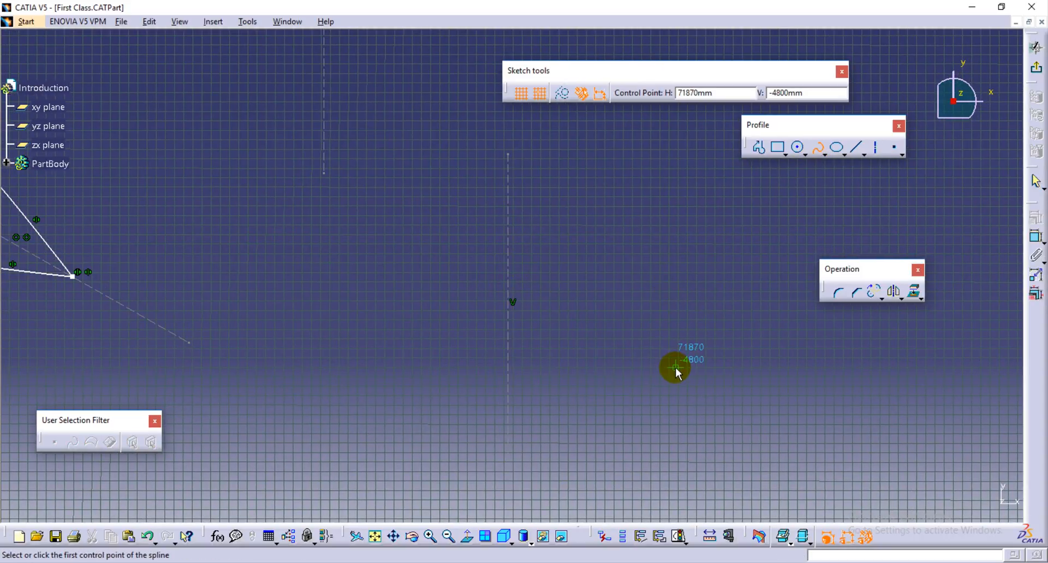
left_click(508, 227)
left_click(317, 260)
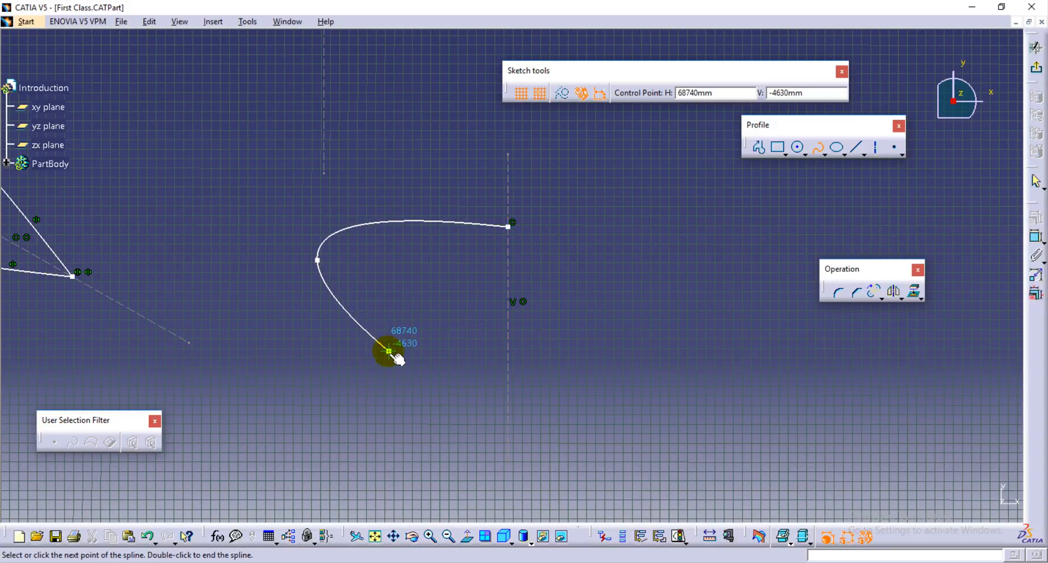
left_click(389, 353)
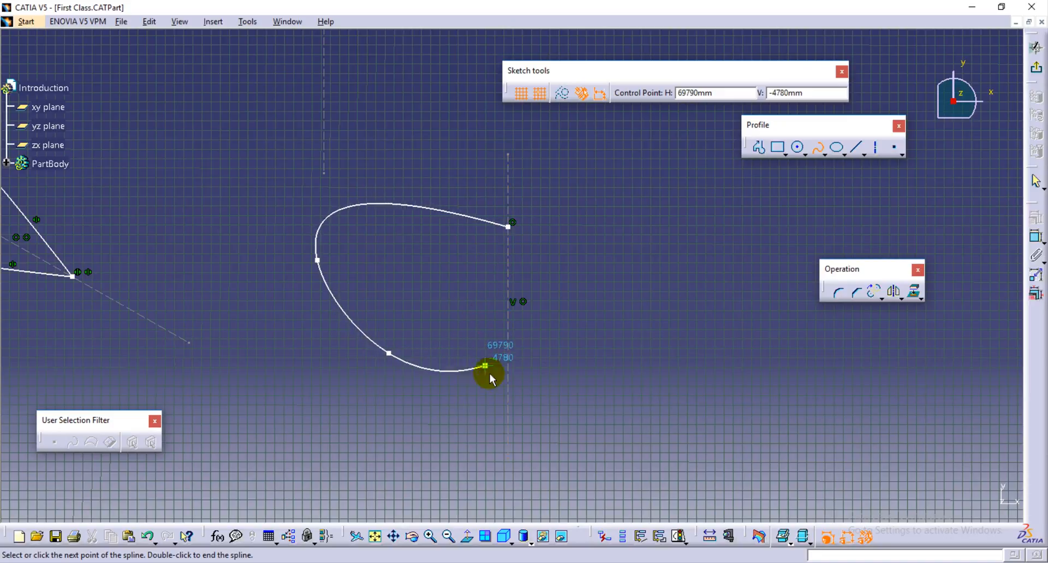
double_click(513, 405)
left_click(640, 366)
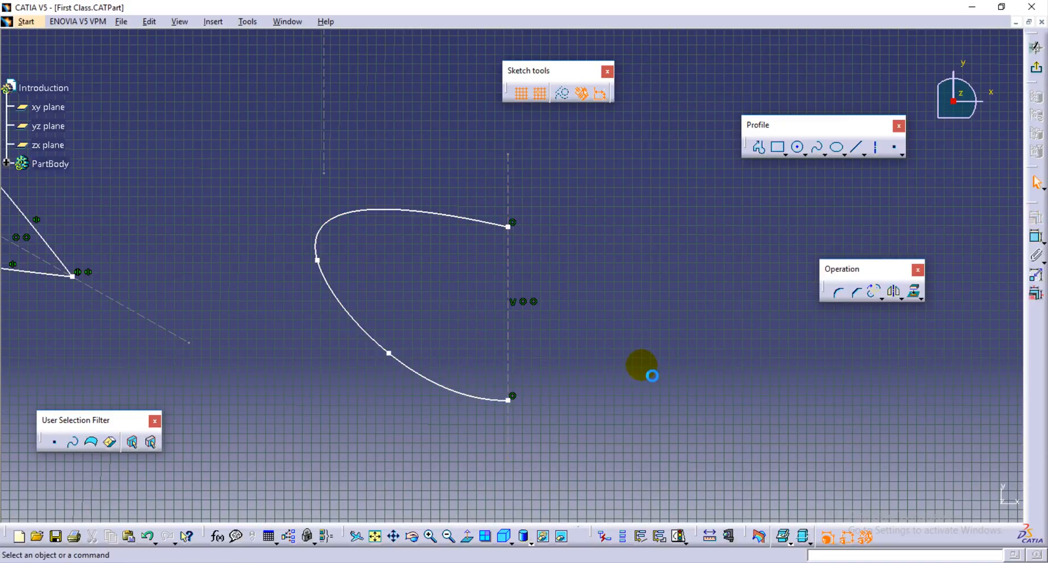
Mirror the four-point spline about the vertical axis to form a heart-like closed shape.
left_click(401, 355)
left_click(892, 292)
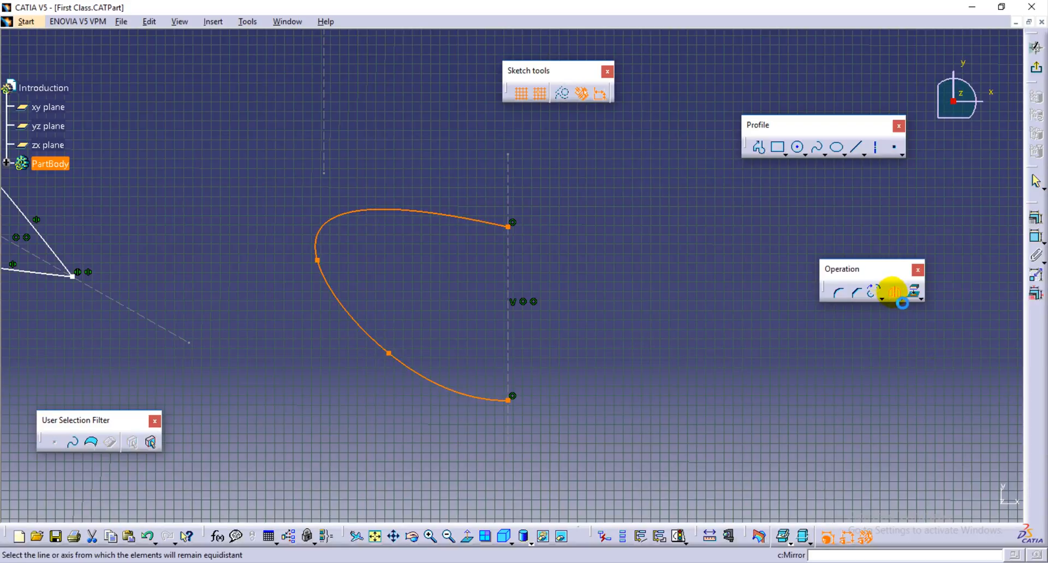
left_click(508, 278)
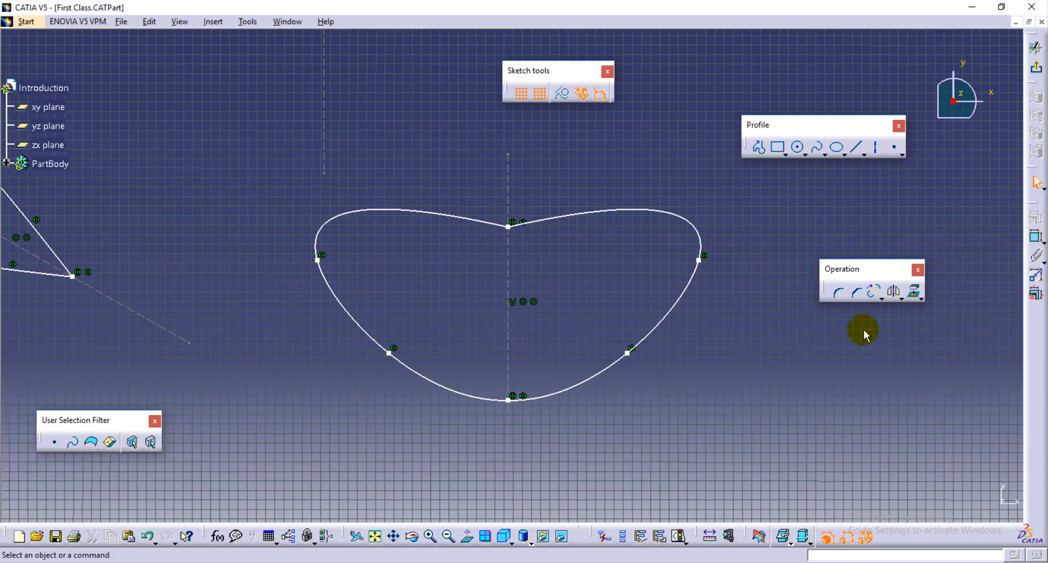
key("ctrl+Left")
Draw a vertical axis about 3000 mm long in the empty area on the positive x side of the heart-like shape.
middle_click_drag(724, 347, 367, 340)
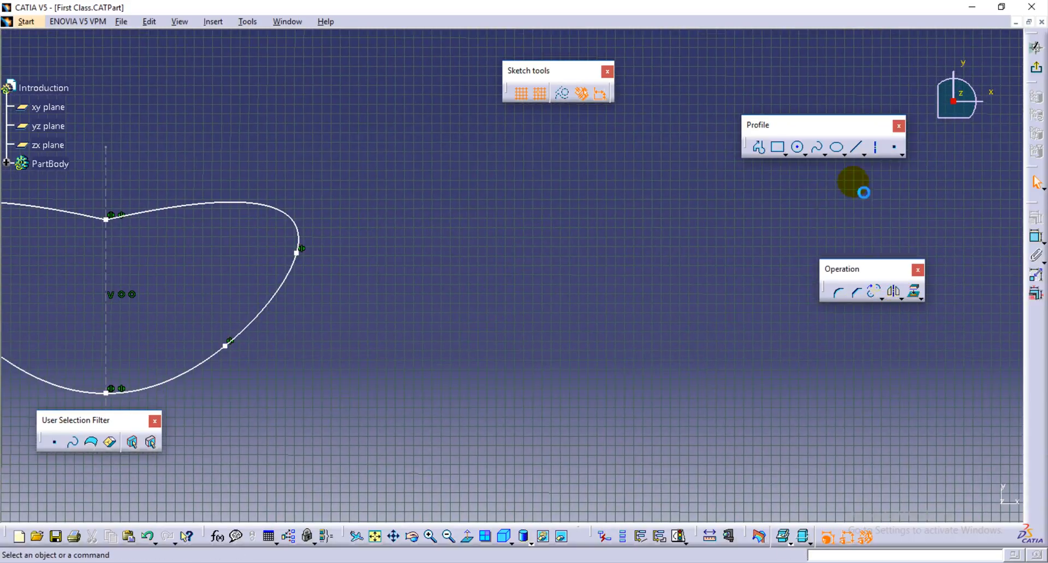
left_click(874, 147)
left_click(600, 169)
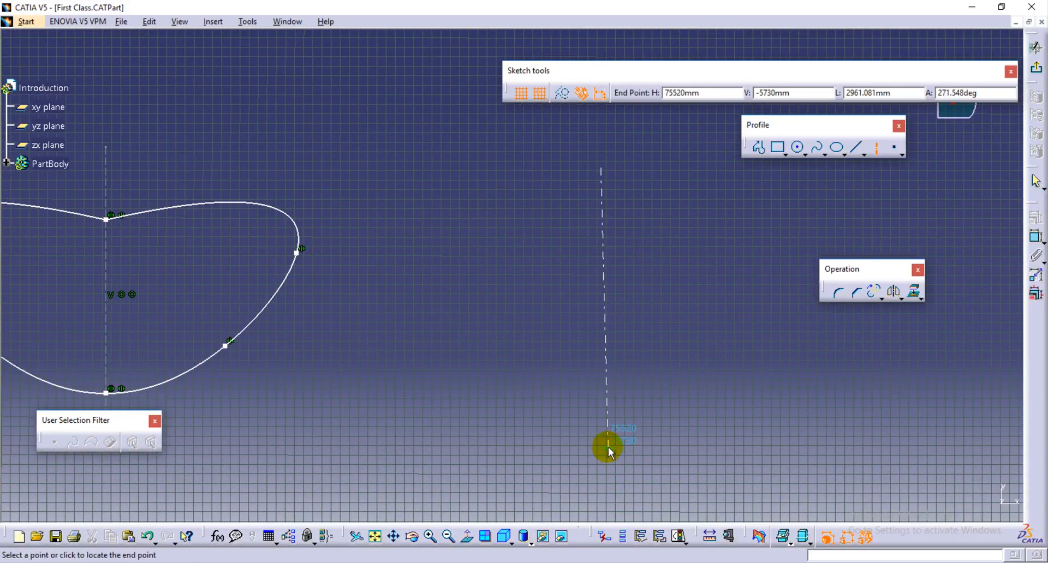
left_click(601, 451)
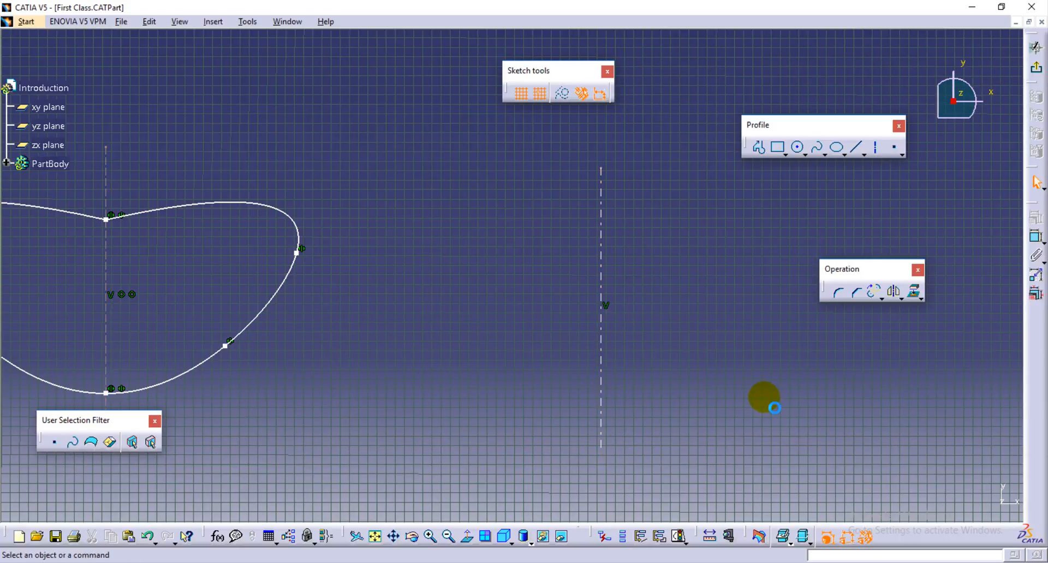
Draw a closed four-sided profile on the negative x side of the new vertical axis, with its upper corner on the axis.
left_click(760, 147)
left_click(601, 219)
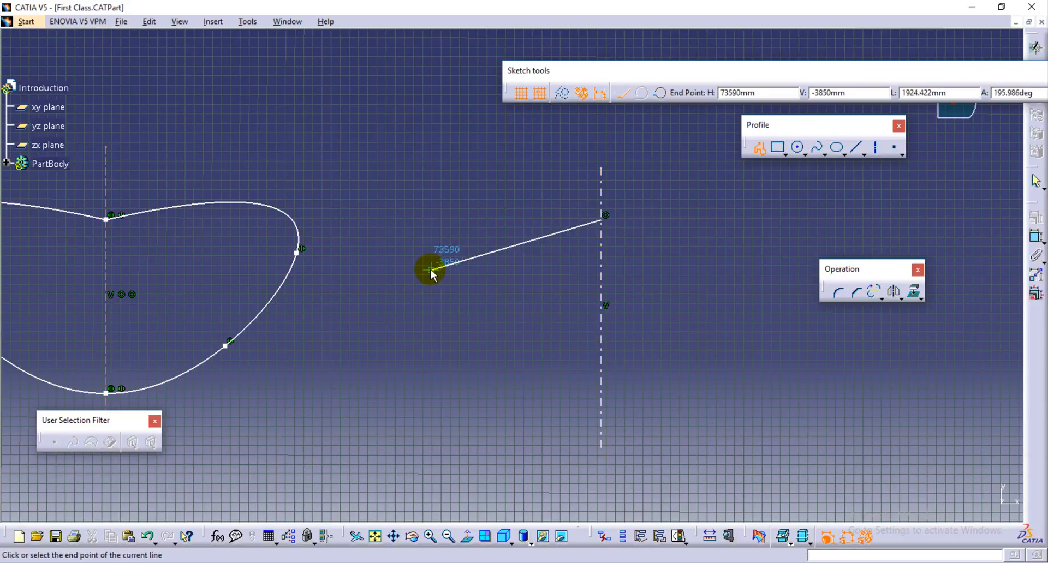
left_click(431, 269)
left_click(423, 393)
left_click(573, 337)
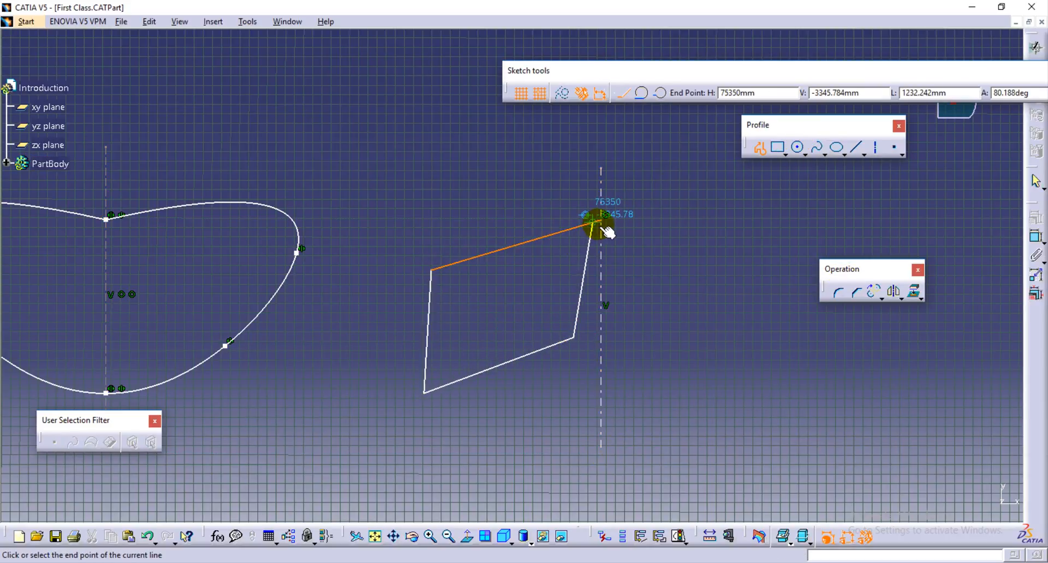
left_click(600, 220)
left_click(760, 379)
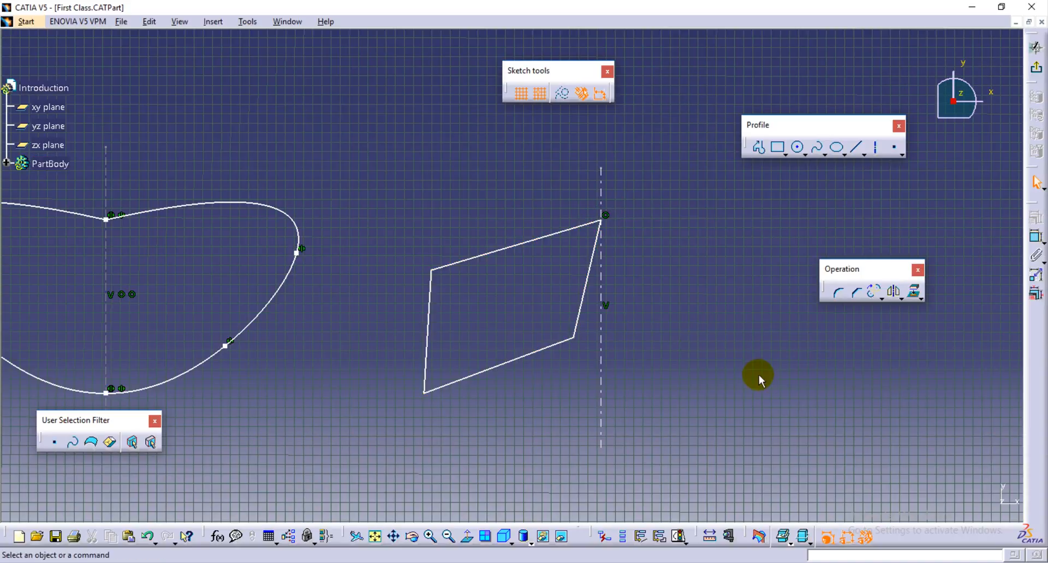
Flip the whole four-sided profile about the vertical axis with Symmetry, without keeping the original.
left_click(900, 300)
left_click(941, 310)
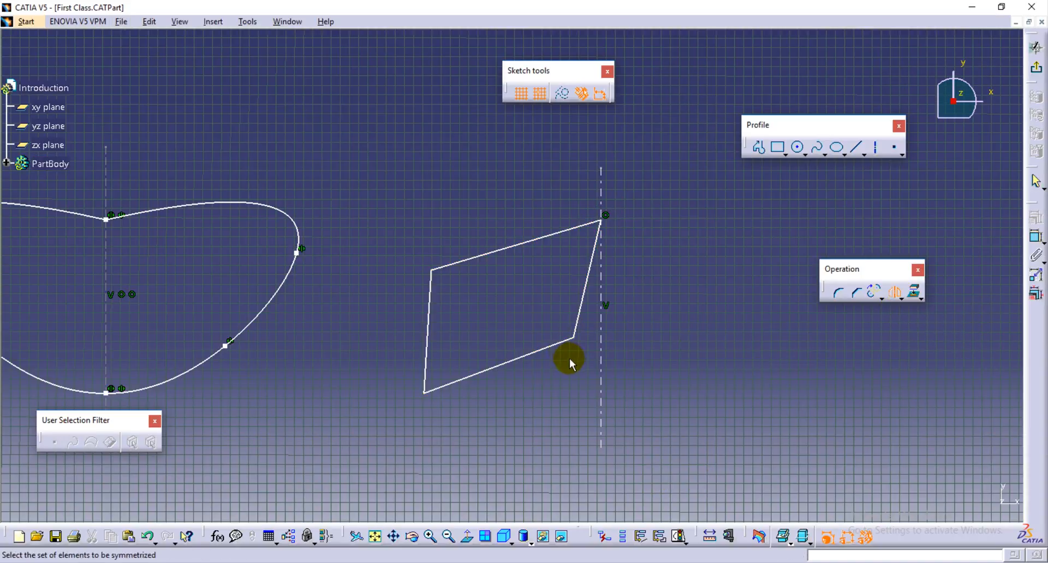
key("Escape")
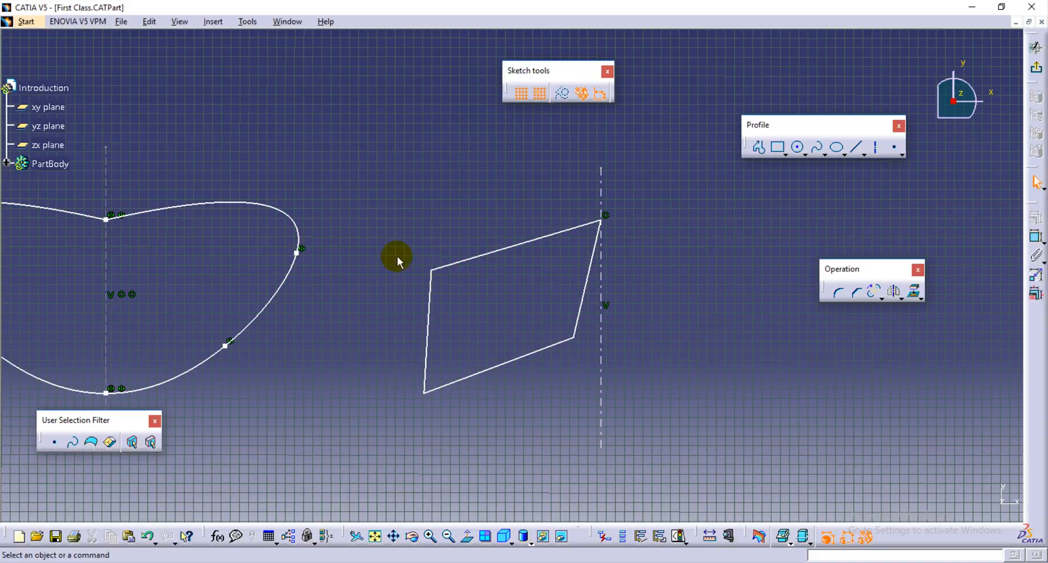
left_click_drag(363, 211, 573, 385)
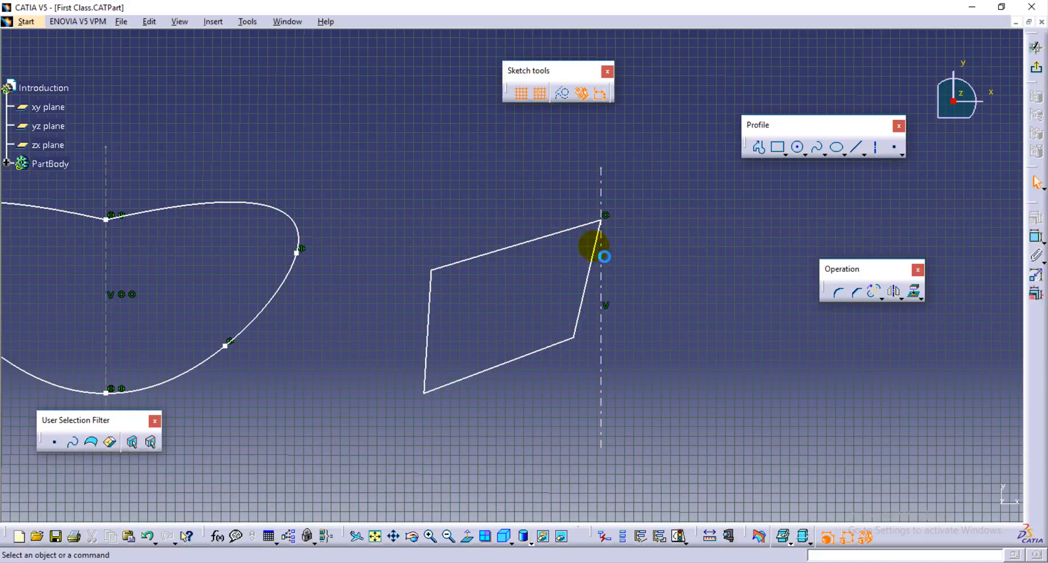
left_click_drag(634, 211, 401, 432)
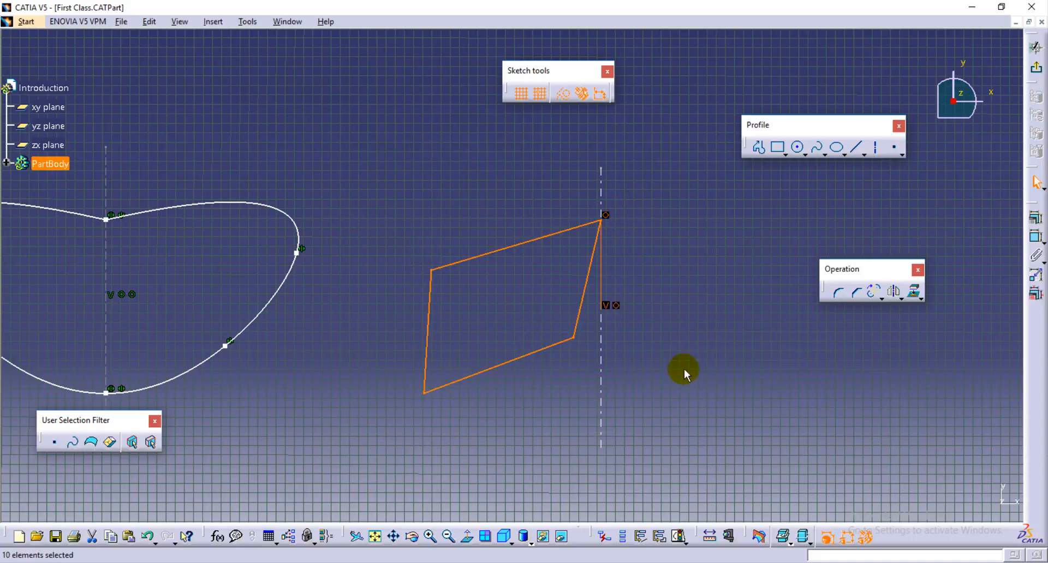
left_click(892, 291)
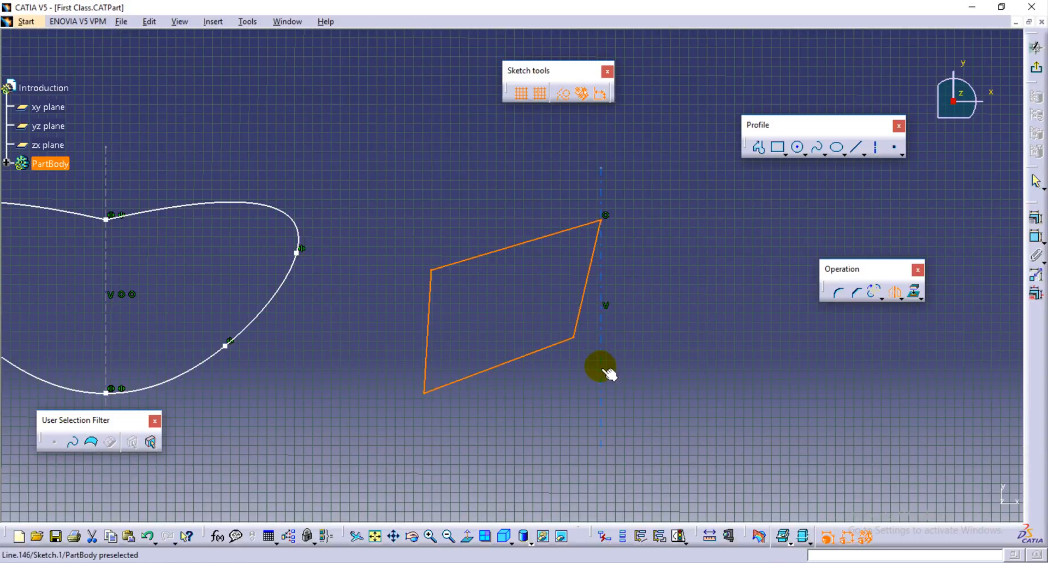
left_click(601, 367)
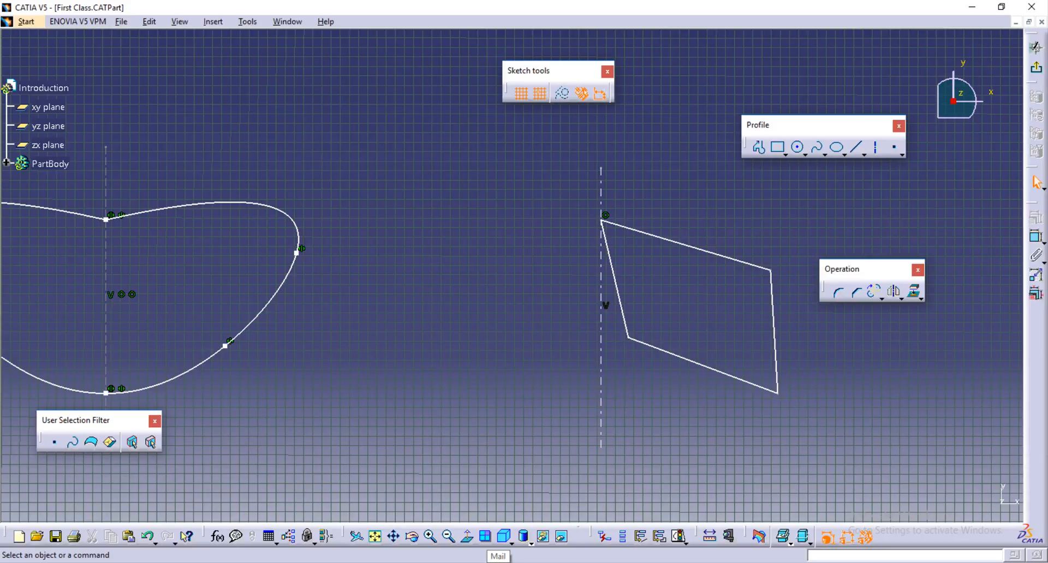
Draw a horizontal axis about 4920 mm long above the flipped four-sided profile.
mouse_move(580, 483)
middle_mouse_down()
mouse_move(571, 422)
mouse_move(323, 252)
mouse_move(463, 330)
mouse_move(508, 370)
mouse_move(581, 398)
middle_mouse_up()
middle_click_drag(528, 295, 521, 322)
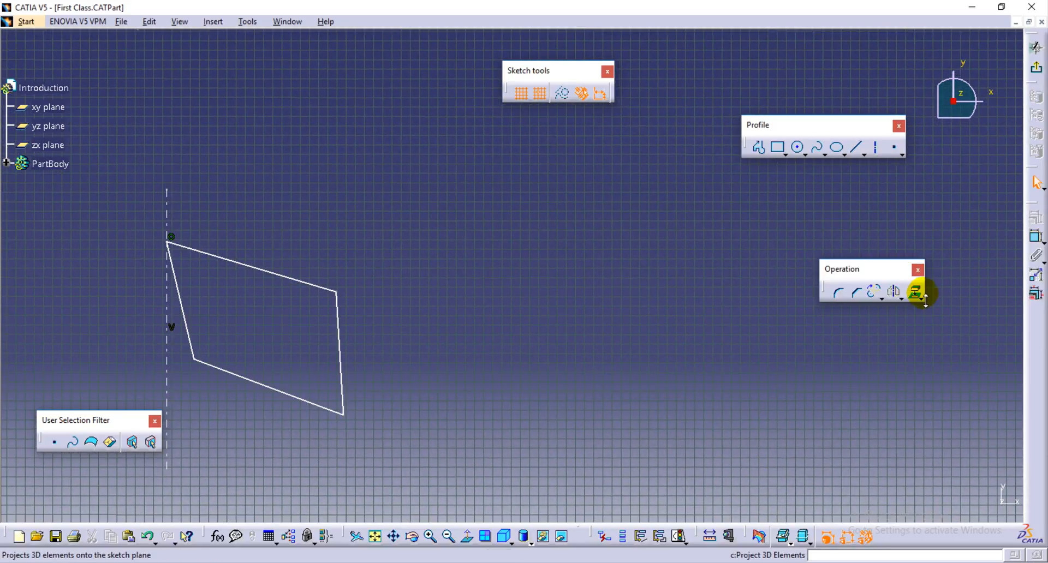
left_click(876, 148)
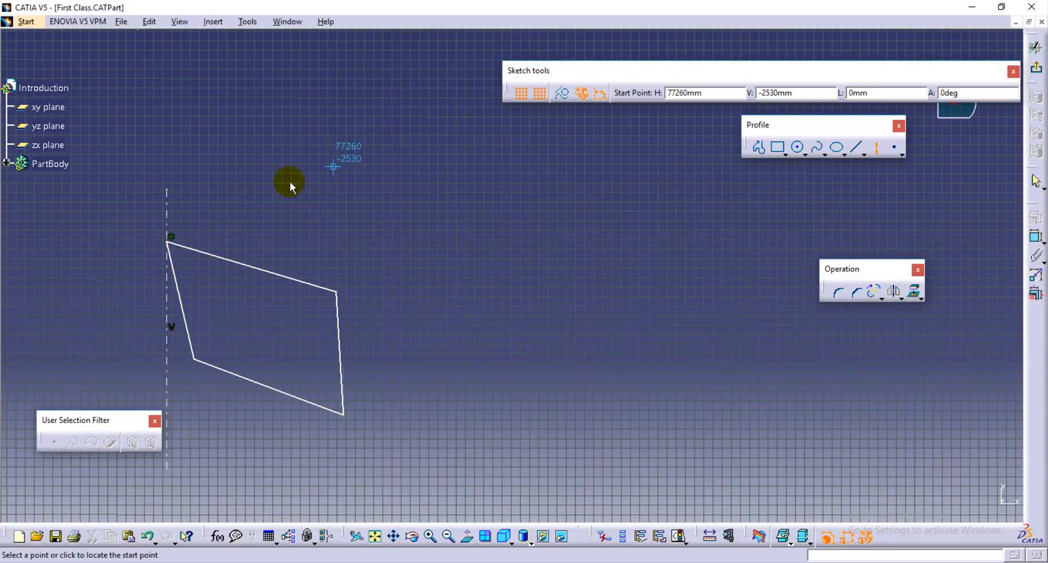
left_click(98, 197)
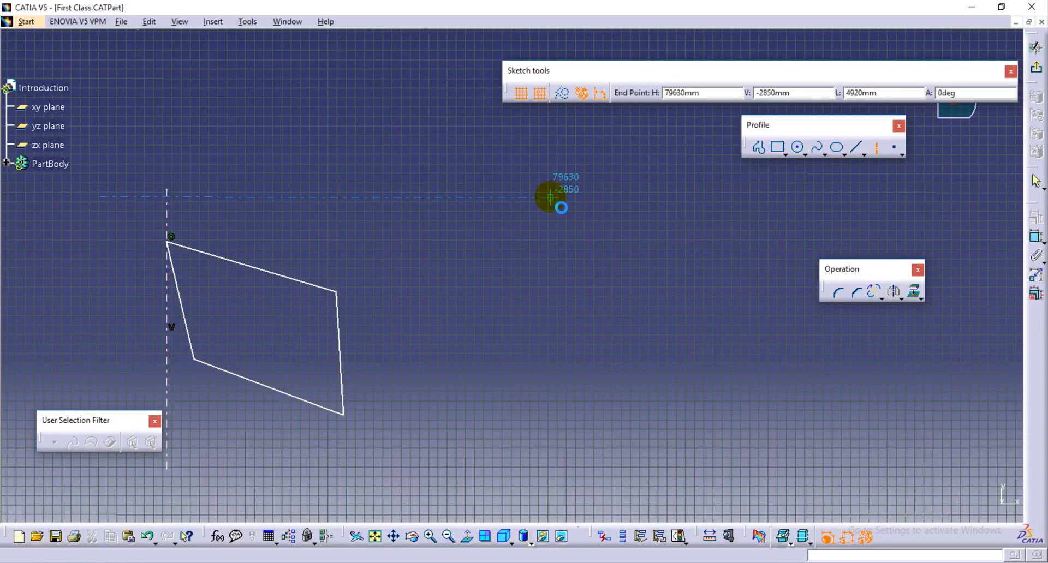
left_click(551, 197)
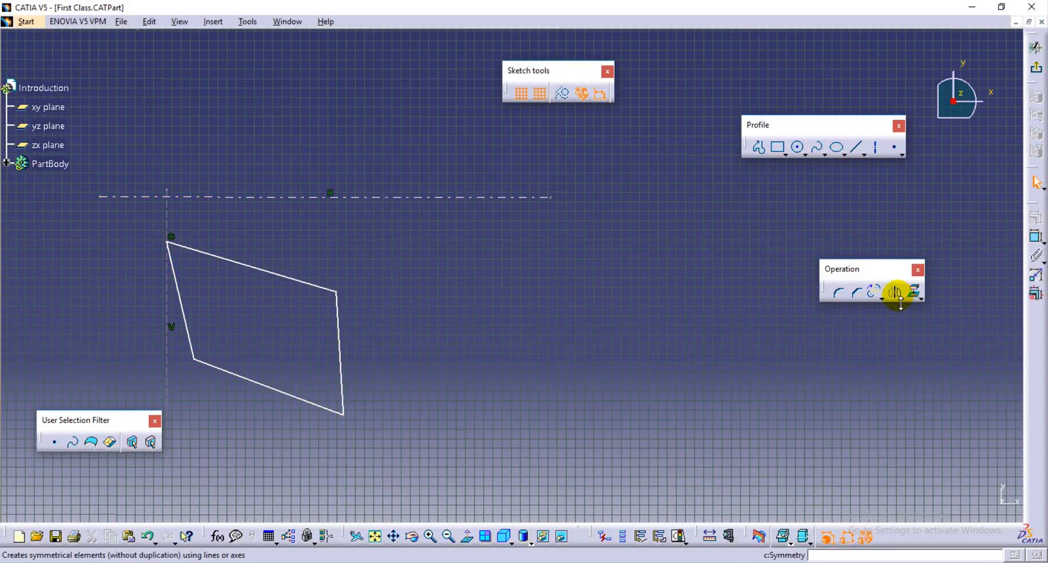
Flip the four-sided profile about the horizontal axis with Symmetry.
mouse_move(117, 218)
left_mouse_down()
mouse_move(227, 283)
mouse_move(405, 439)
left_mouse_up()
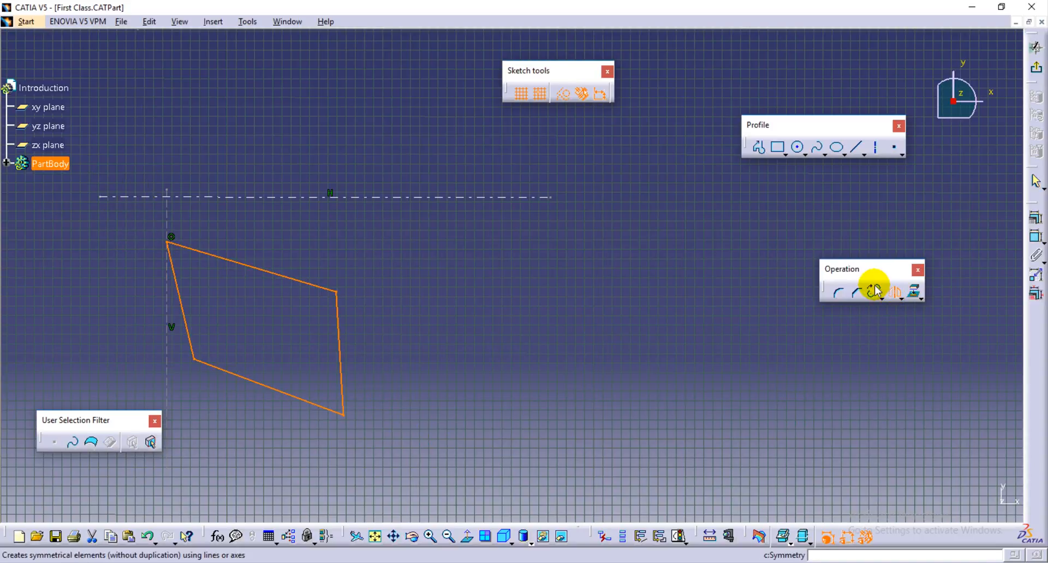
left_click(894, 292)
left_click(509, 197)
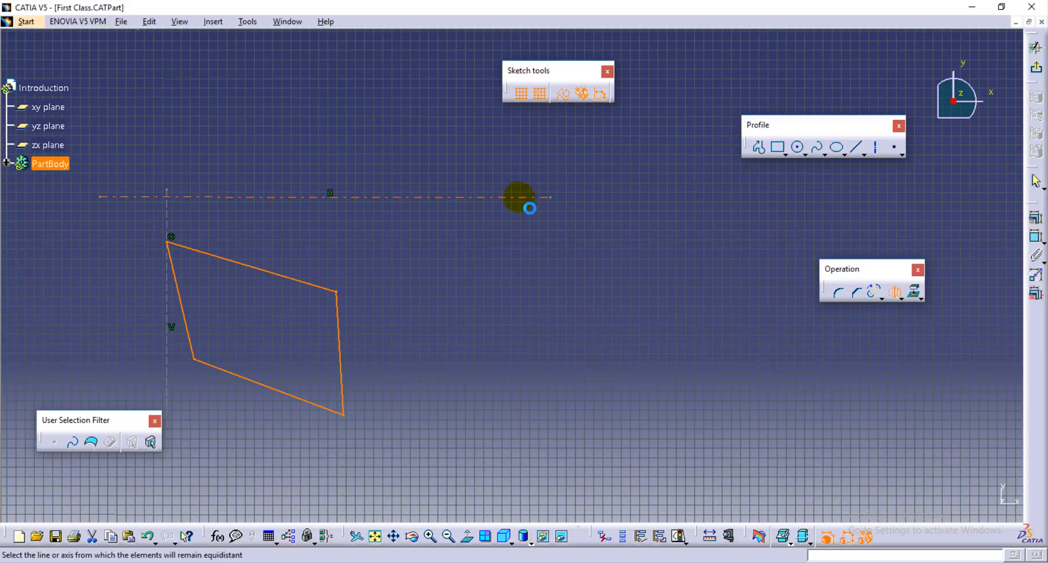
Draw a slanted axis descending toward positive x, above and beside the four-sided profile.
mouse_move(512, 276)
middle_mouse_down()
mouse_move(515, 325)
mouse_move(417, 276)
mouse_move(514, 379)
mouse_move(421, 346)
middle_mouse_up()
middle_click_drag(647, 317, 712, 296)
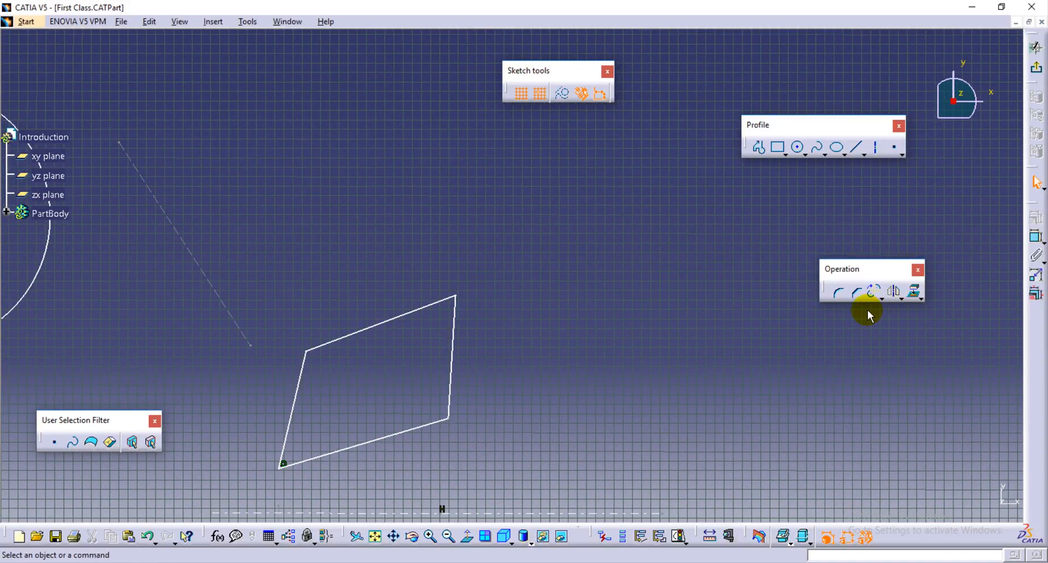
left_click(875, 146)
left_click(292, 147)
left_click(670, 404)
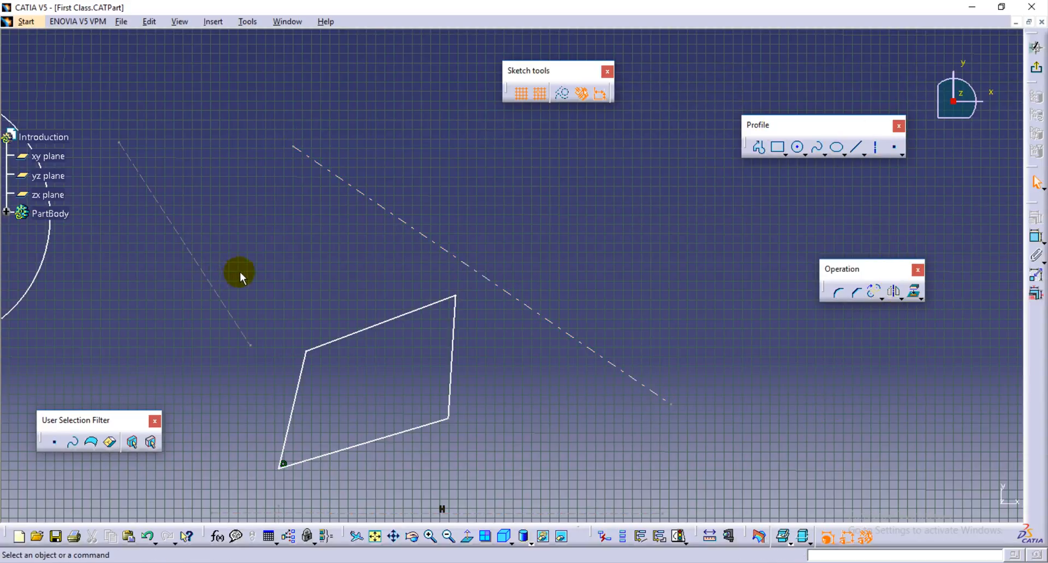
Try to flip the profile's edge nearest the new slanted axis about that axis with Symmetry.
left_click_drag(161, 268, 513, 478)
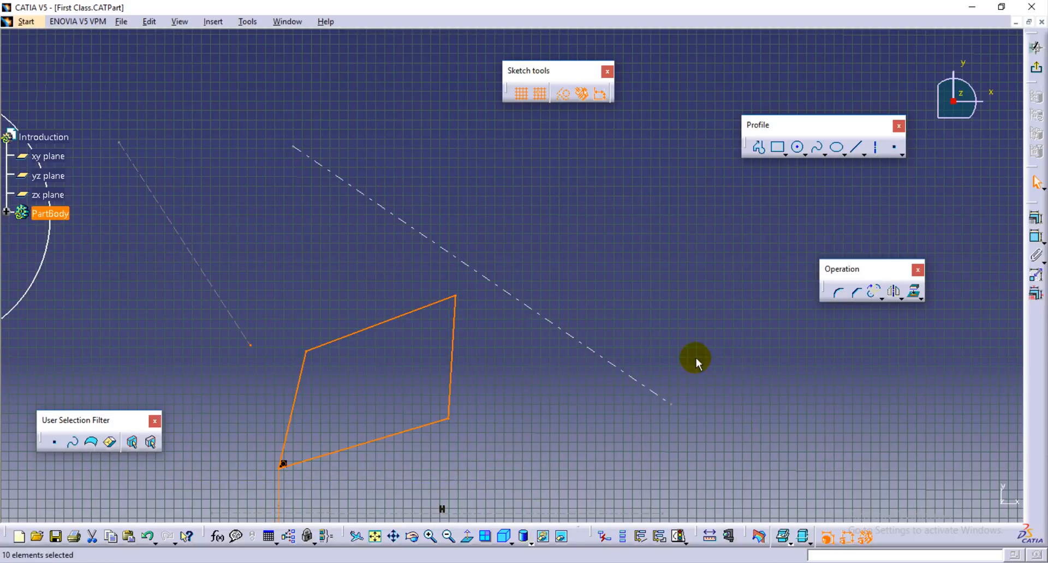
left_click(522, 334)
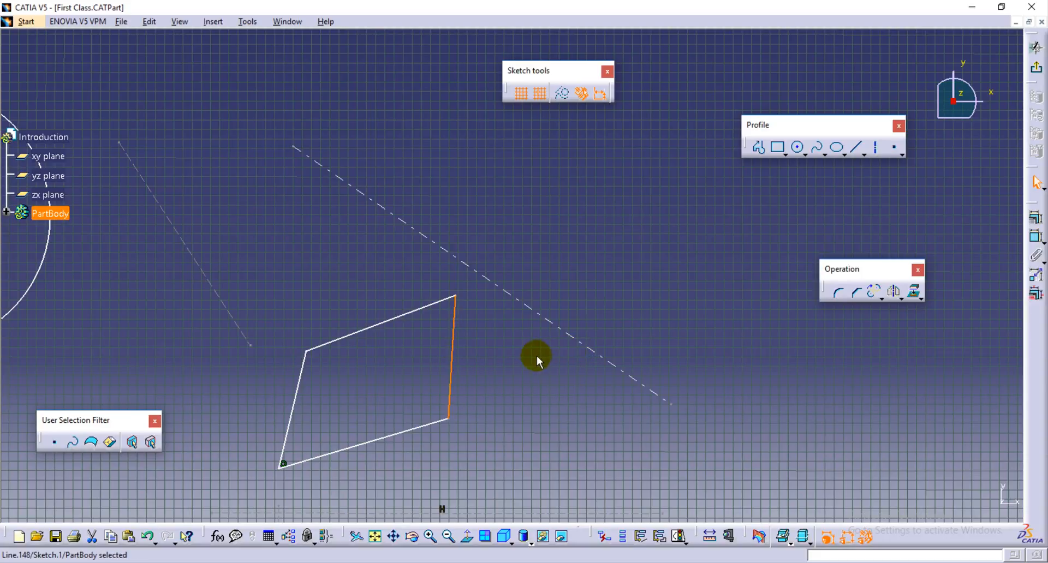
left_click(892, 295)
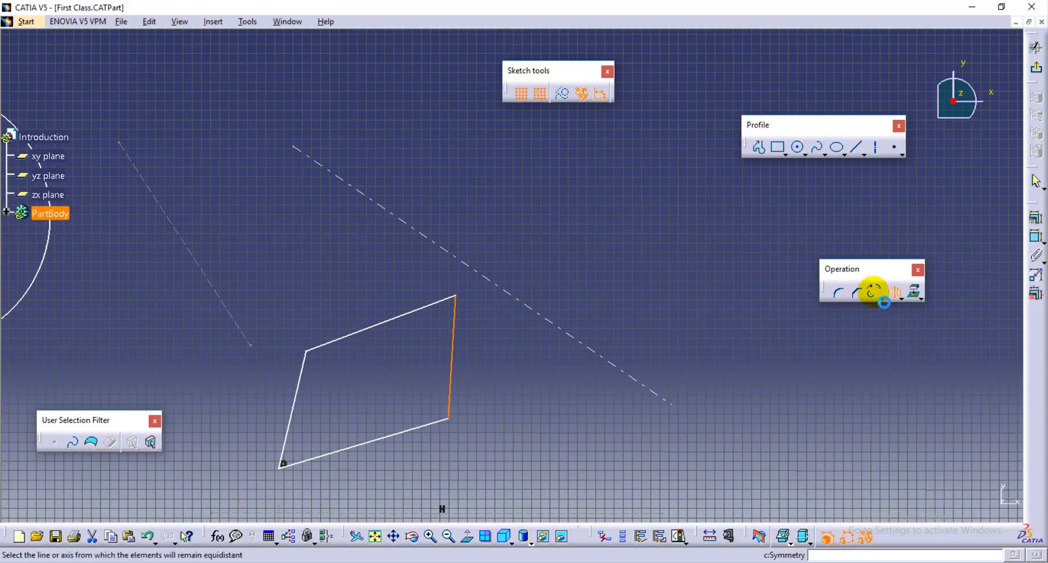
left_click(515, 300)
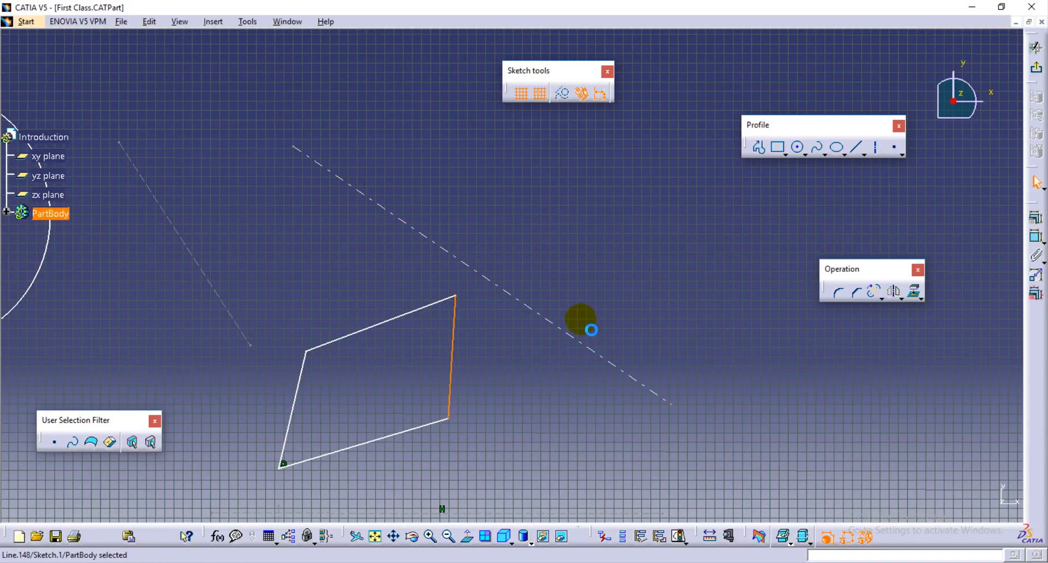
left_click(385, 315)
Select the whole four-sided profile and flip it about the new slanted axis with Symmetry.
middle_click_drag(236, 335, 306, 302)
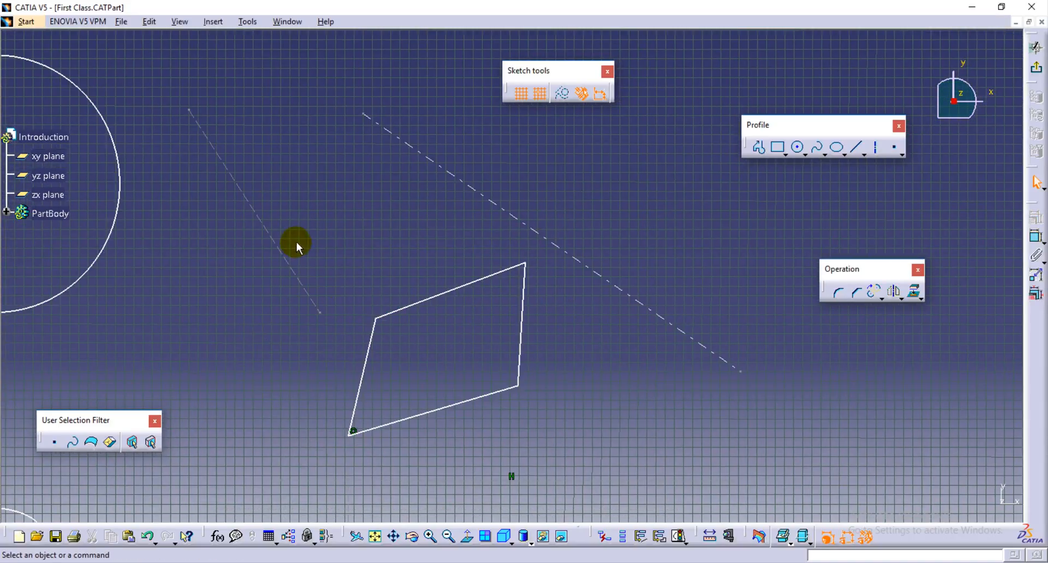
mouse_move(299, 229)
left_mouse_down()
mouse_move(693, 449)
mouse_move(603, 464)
left_mouse_up()
left_click(603, 465)
left_click_drag(285, 216, 570, 436)
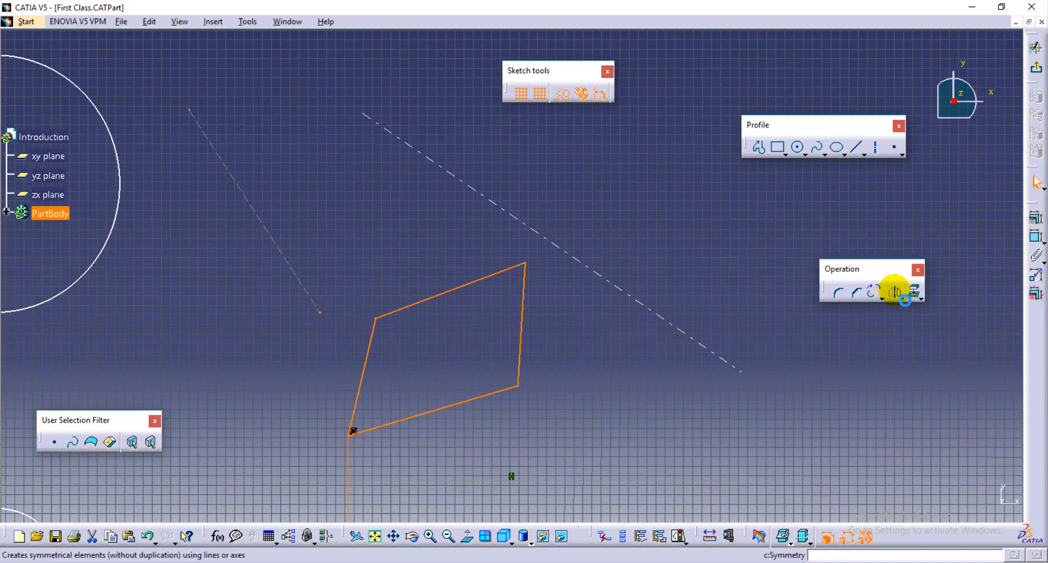
left_click(893, 291)
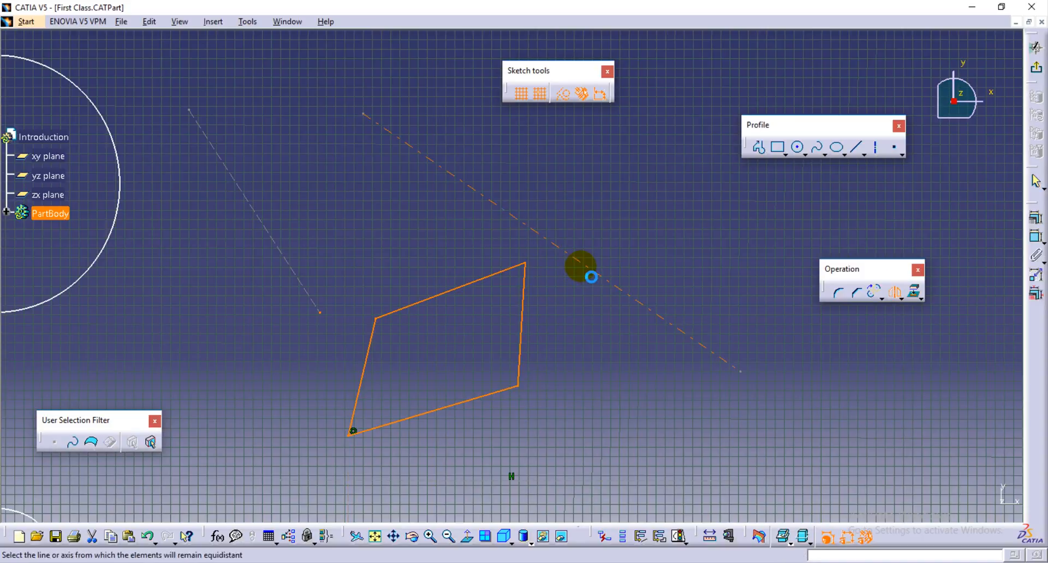
left_click(588, 271)
middle_click_drag(704, 274, 491, 397)
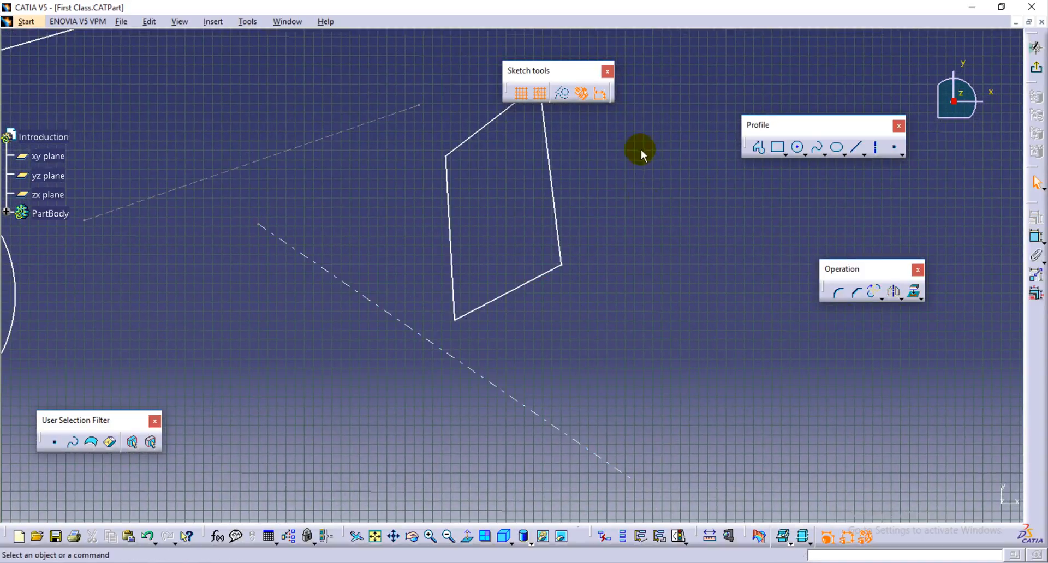
middle_click_drag(641, 155, 583, 282)
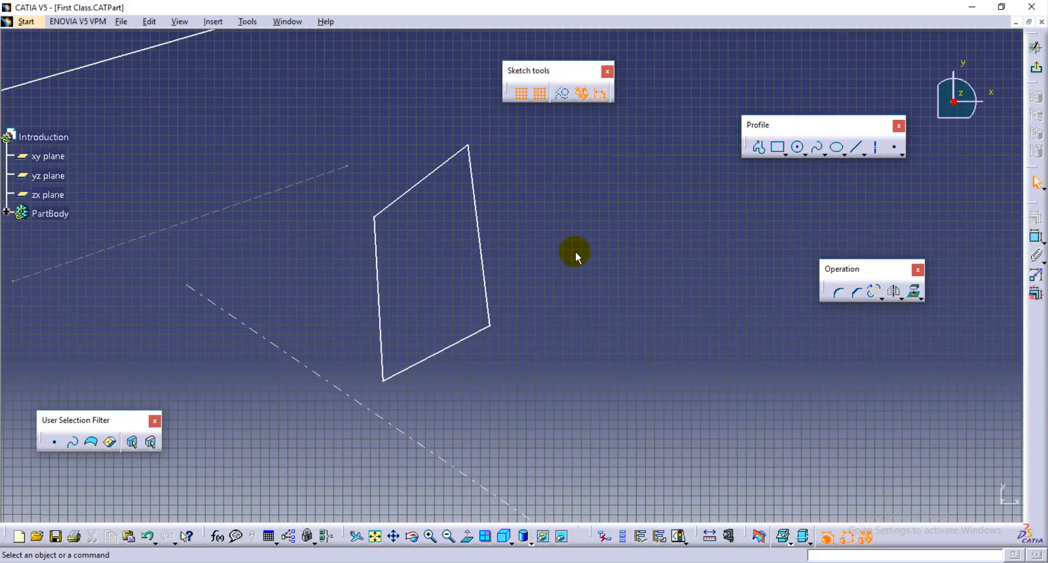
middle_click_drag(565, 292, 340, 223)
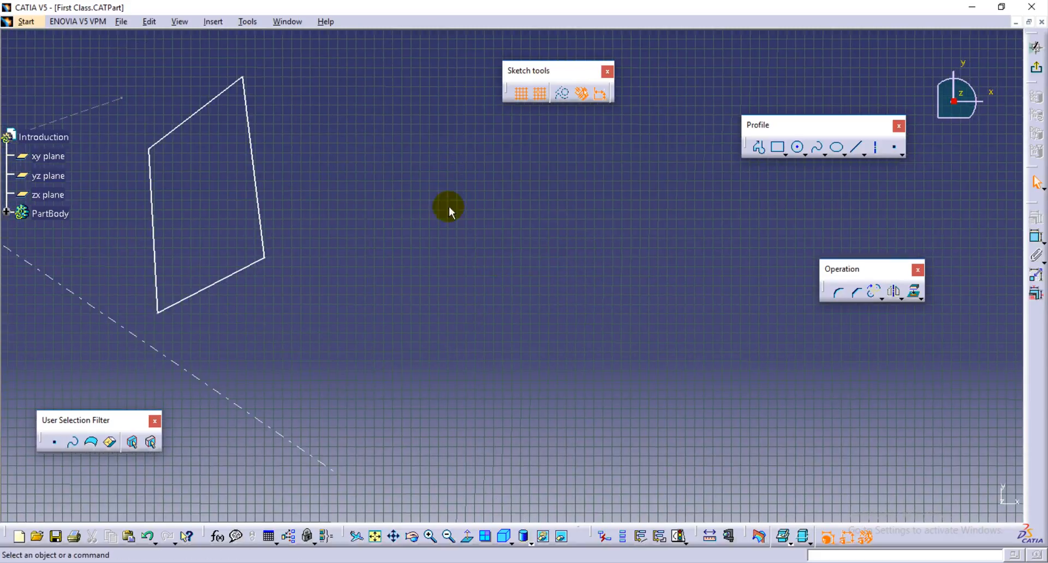
middle_click_drag(458, 382, 470, 349)
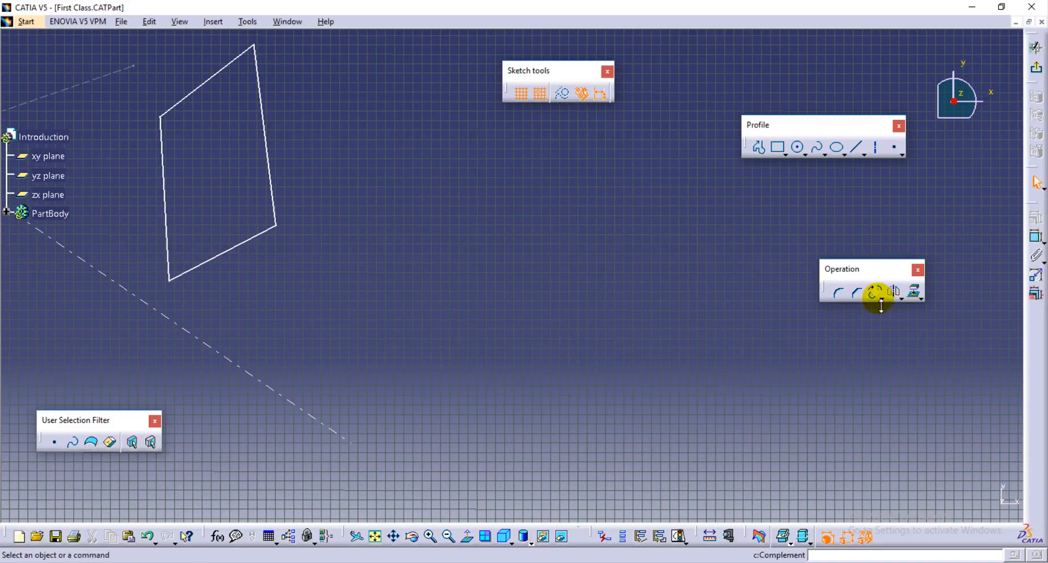
left_click(899, 296)
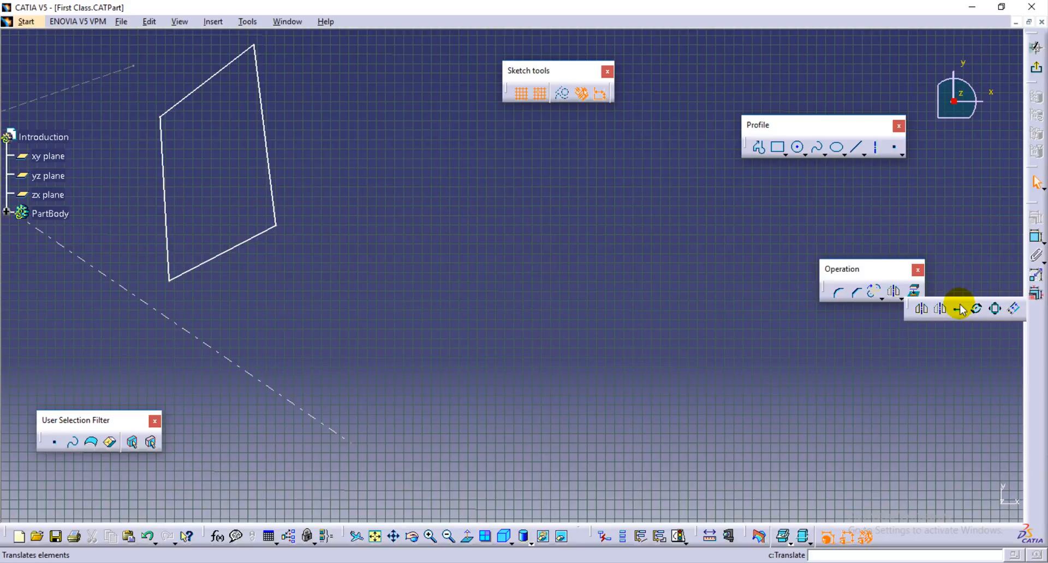
left_click(539, 313)
Draw a small circle centred on the lowest corner of the four-sided profile.
mouse_move(620, 358)
middle_mouse_down()
mouse_move(633, 395)
mouse_move(794, 472)
middle_mouse_up()
middle_click(394, 290)
mouse_move(394, 290)
middle_mouse_down()
mouse_move(496, 271)
mouse_move(473, 350)
mouse_move(482, 340)
mouse_move(484, 365)
mouse_move(277, 264)
middle_mouse_up()
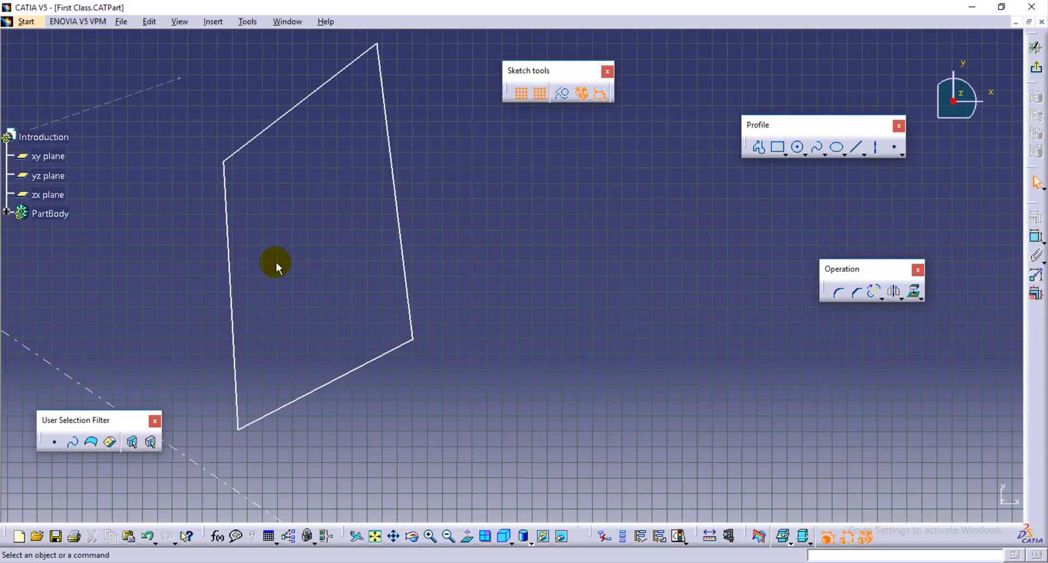
left_click(798, 147)
left_click(804, 155)
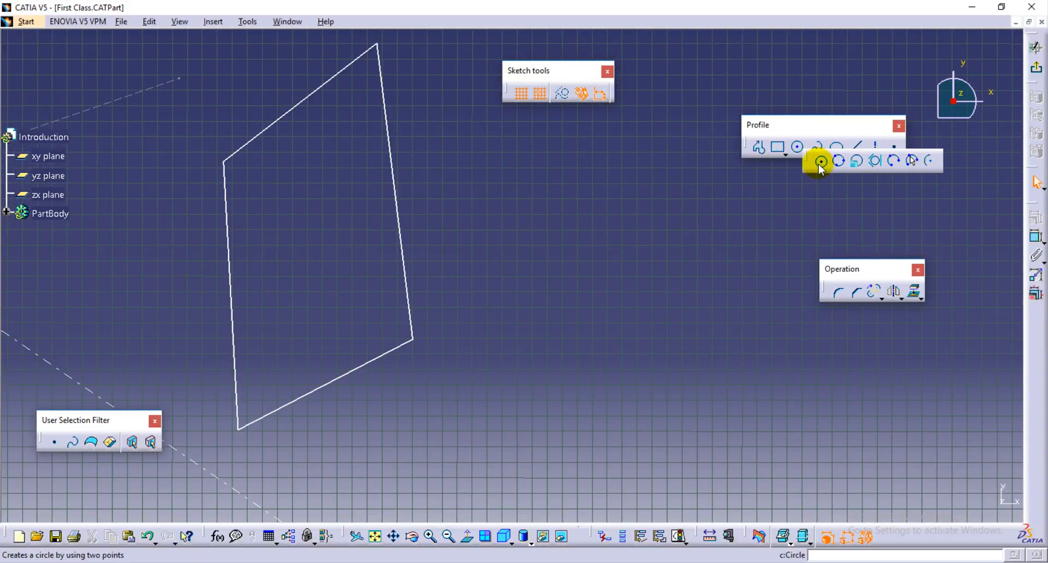
left_click(821, 162)
left_click(238, 429)
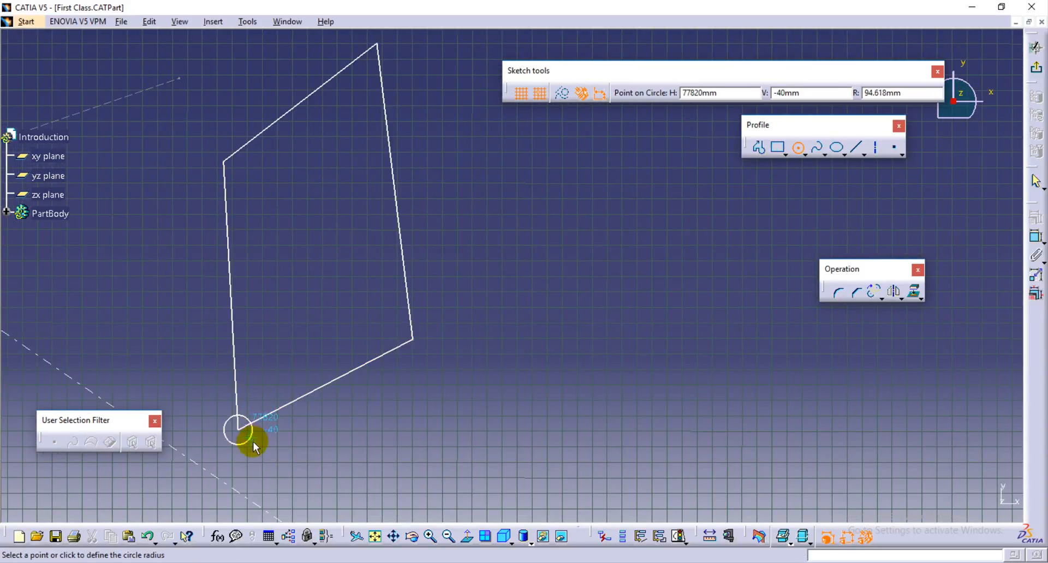
left_click(253, 446)
mouse_move(277, 419)
middle_mouse_down()
mouse_move(369, 427)
mouse_move(412, 459)
middle_mouse_up()
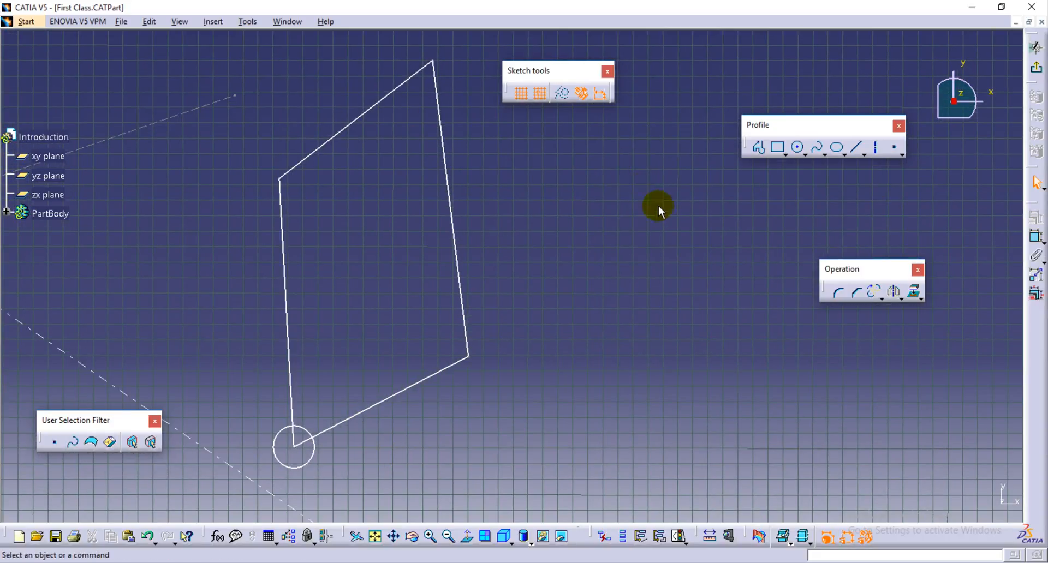
left_click(900, 298)
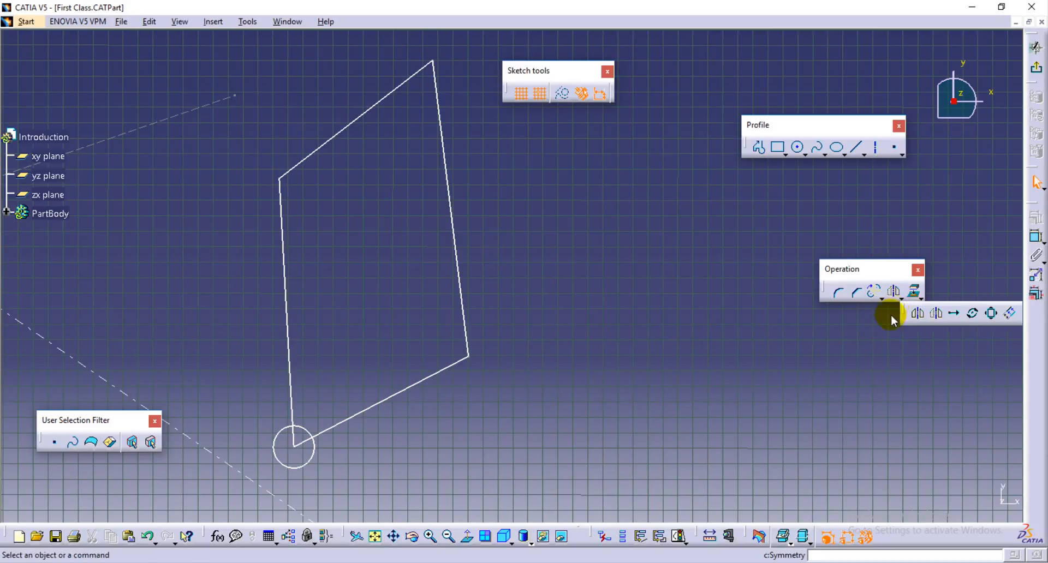
left_click(954, 312)
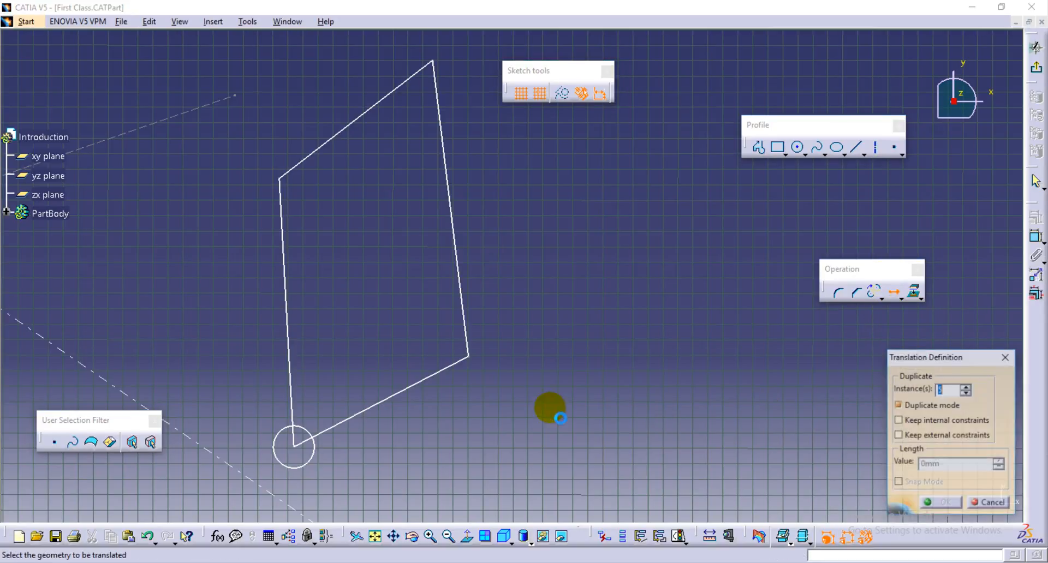
left_click(299, 449)
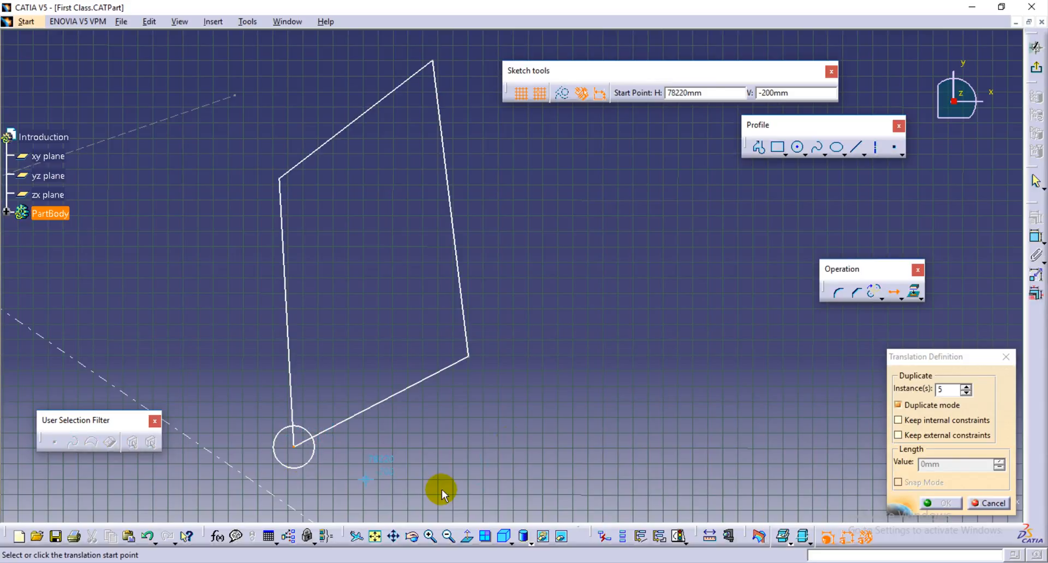
left_click(468, 357)
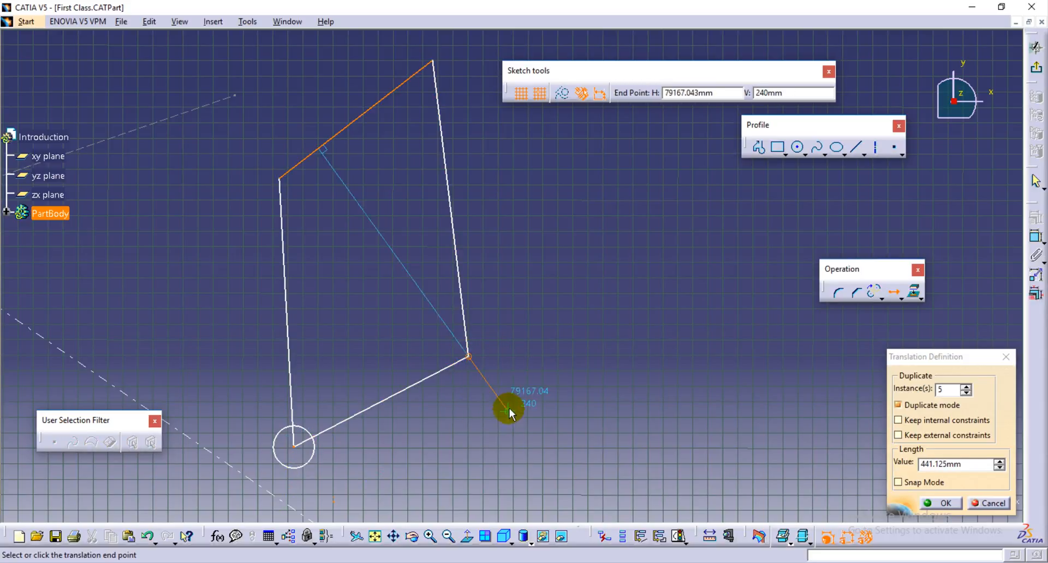
key("Escape")
Try to translate a single copy of the small circle, starting from the profile's lowest corner.
left_click(893, 293)
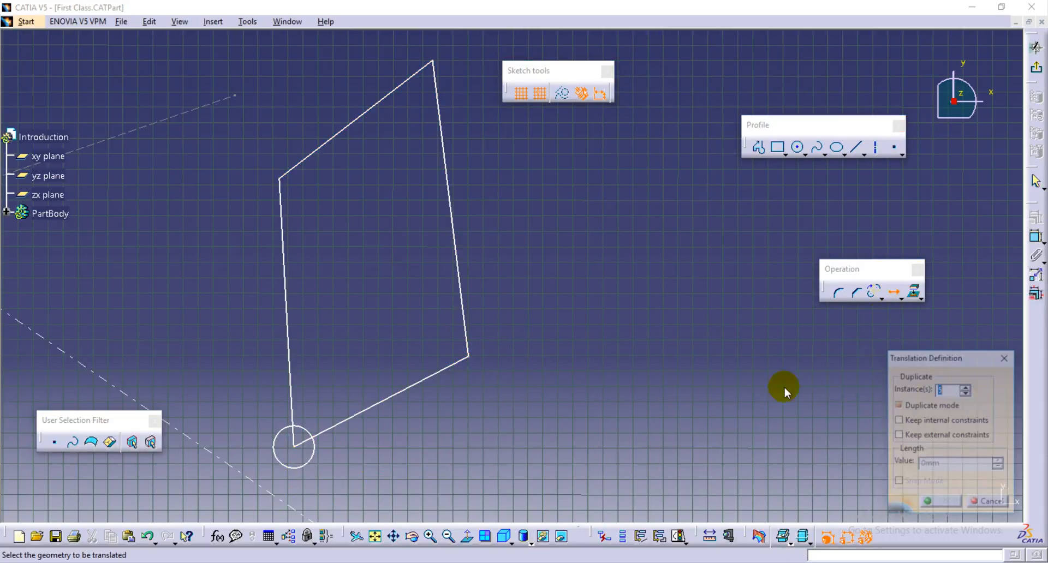
left_click(315, 457)
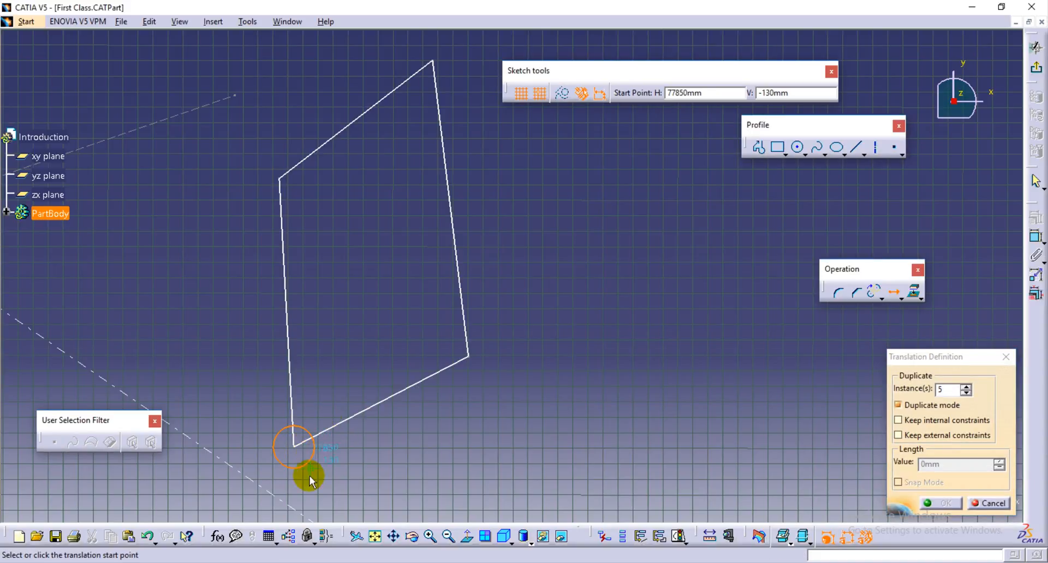
left_click(297, 448)
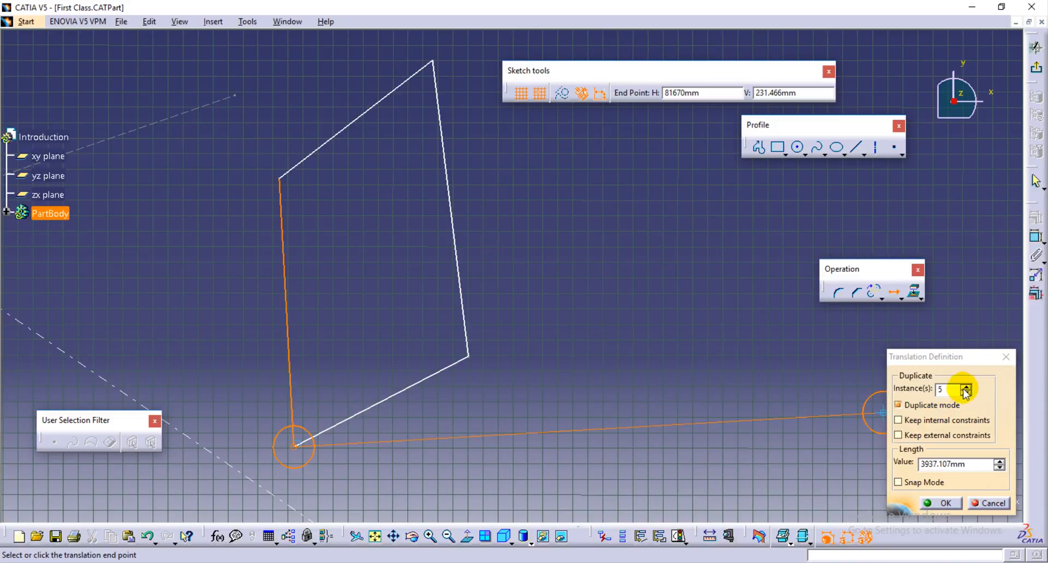
left_click_drag(950, 389, 897, 395)
key("Return")
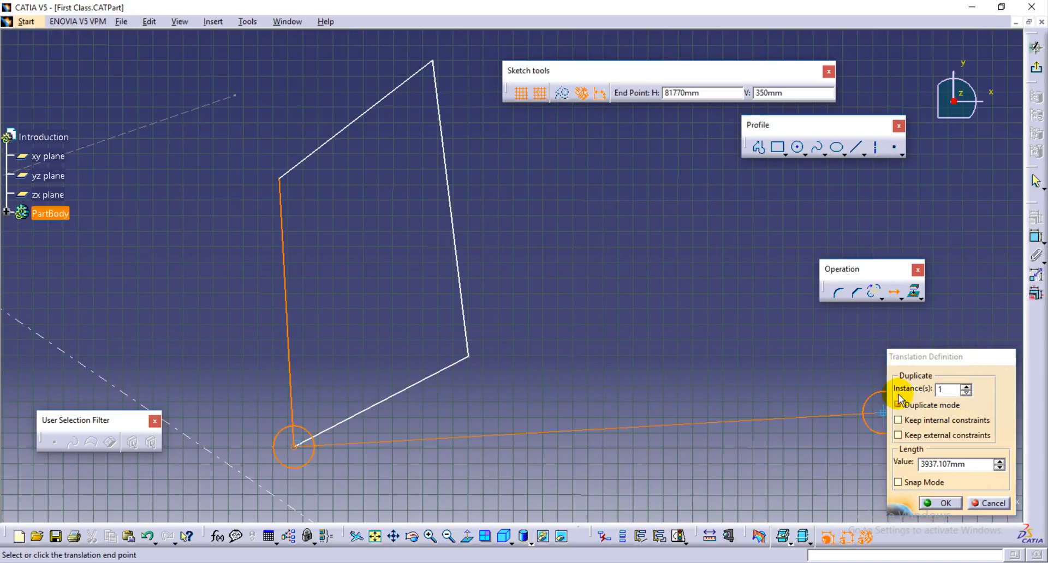
left_click(468, 356)
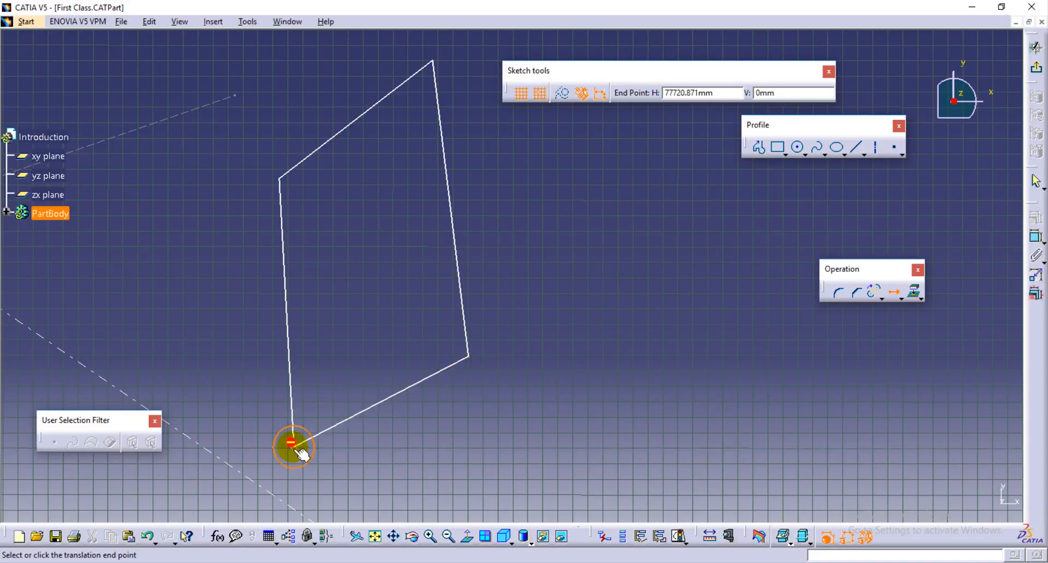
left_click(295, 448)
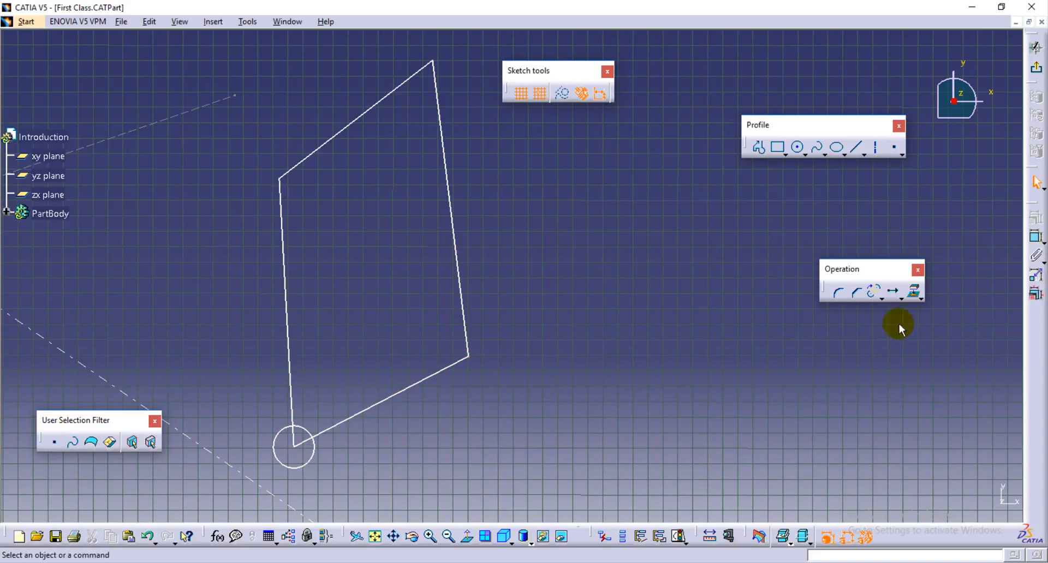
Translate the small circle with 5 duplicate instances, spaced by the vector from the profile's lowest corner to the corner at the other end of its lower edge.
left_click(894, 292)
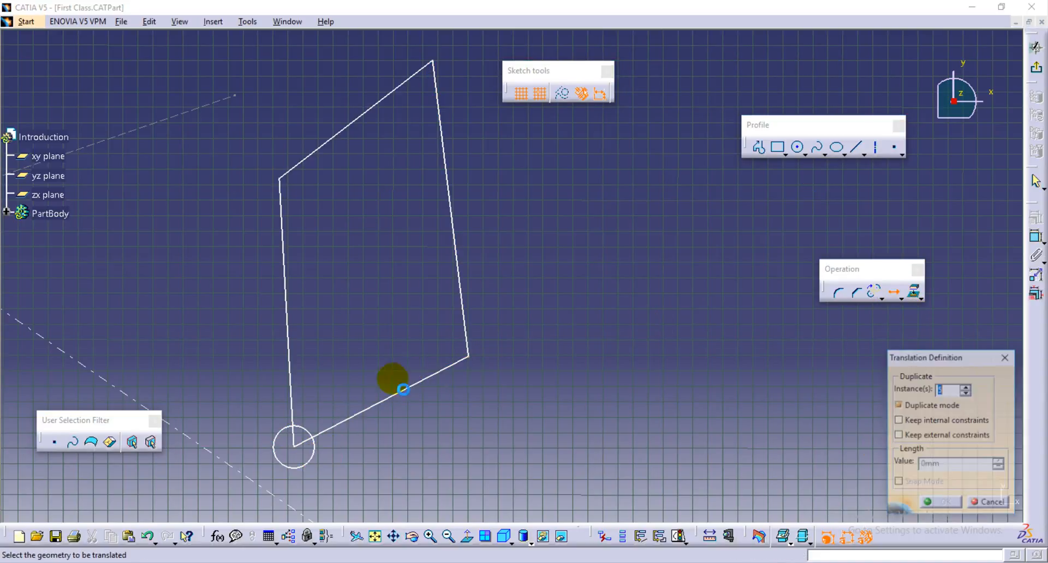
left_click(313, 463)
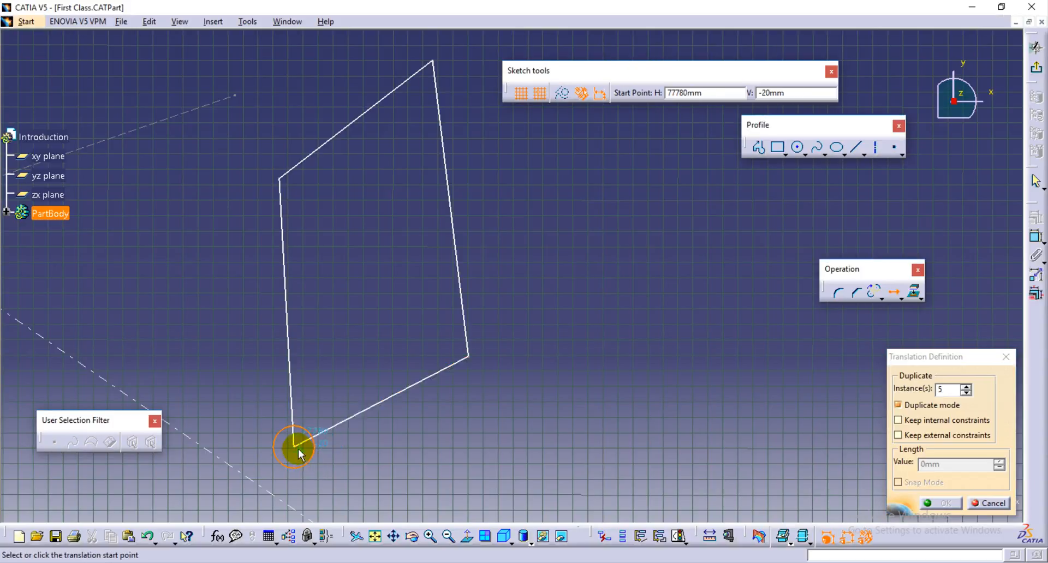
left_click(298, 448)
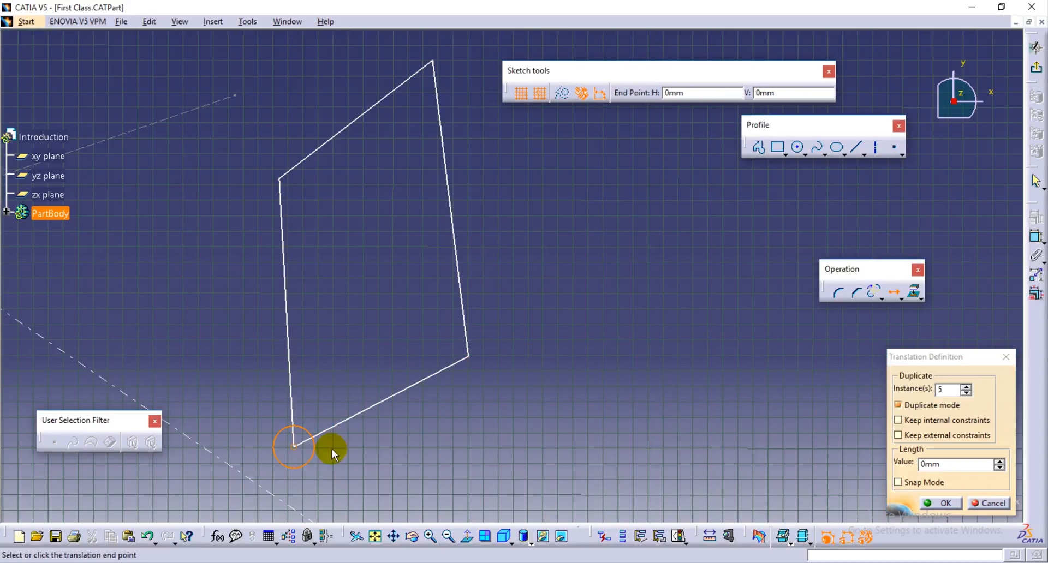
left_click(471, 354)
middle_click_drag(720, 367, 654, 435)
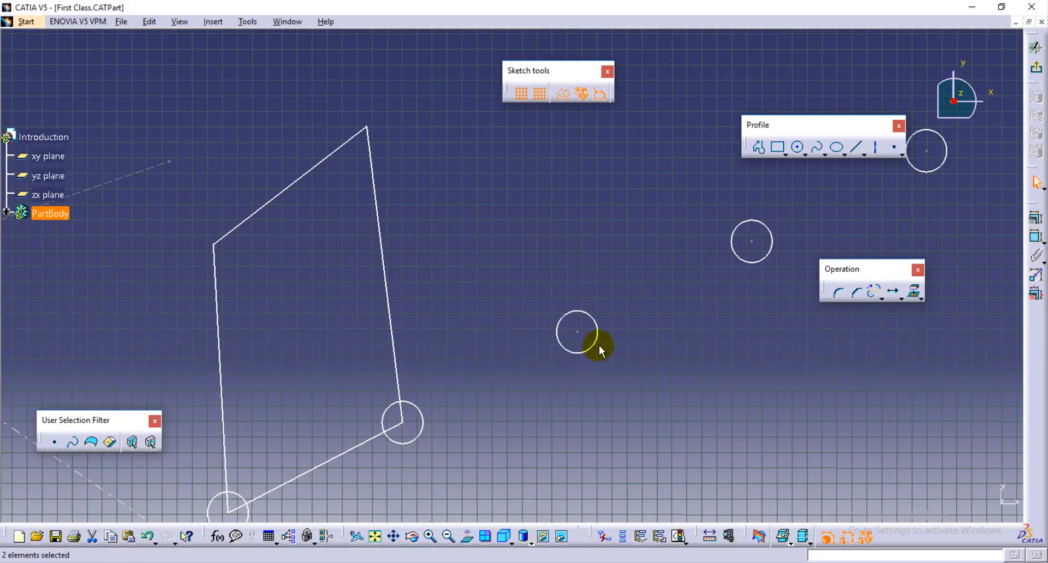
Translate 1 duplicate of the farthest circle copy, using the vector from the second copy's centre to the profile's upper-left corner.
left_click(894, 294)
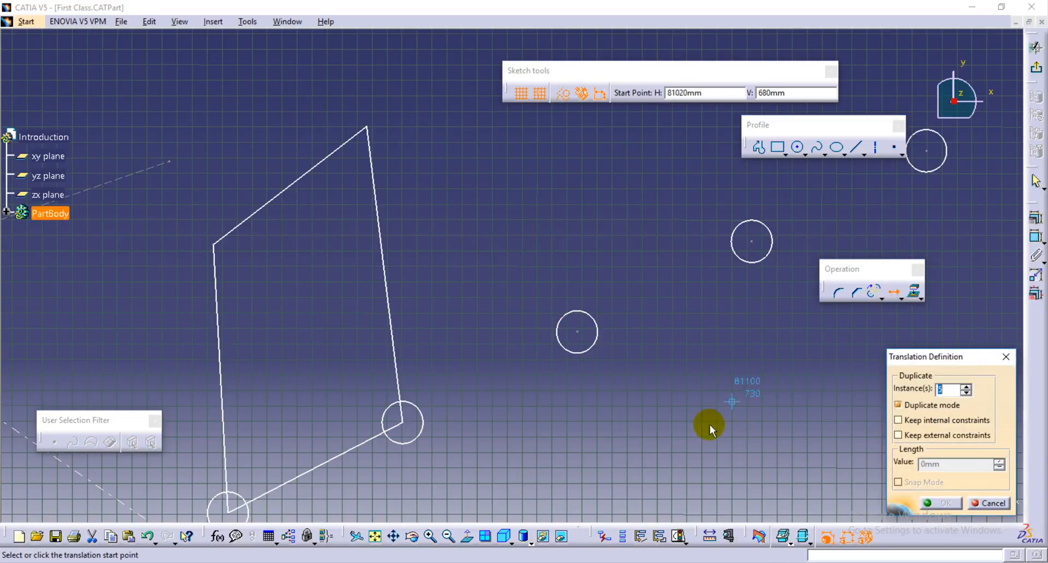
left_click(579, 330)
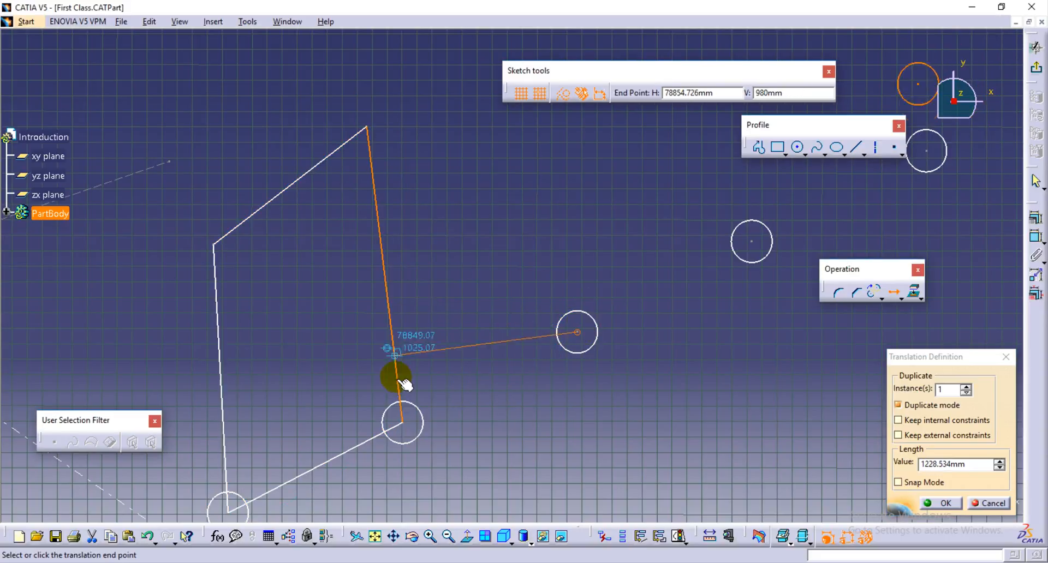
left_click(213, 244)
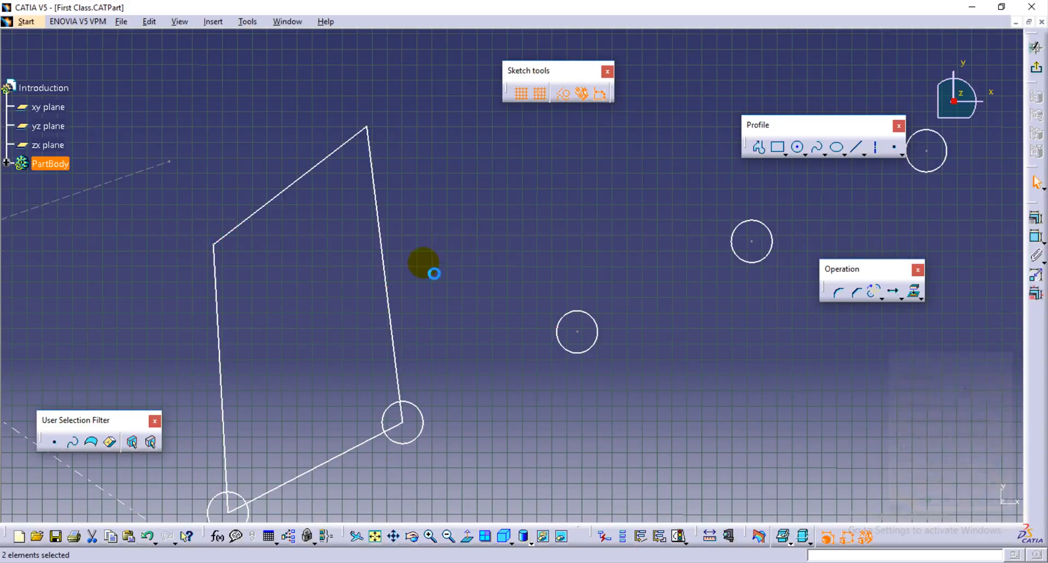
mouse_move(423, 264)
middle_mouse_down()
mouse_move(385, 316)
mouse_move(407, 314)
mouse_move(415, 239)
mouse_move(422, 377)
middle_mouse_up()
left_click(407, 313)
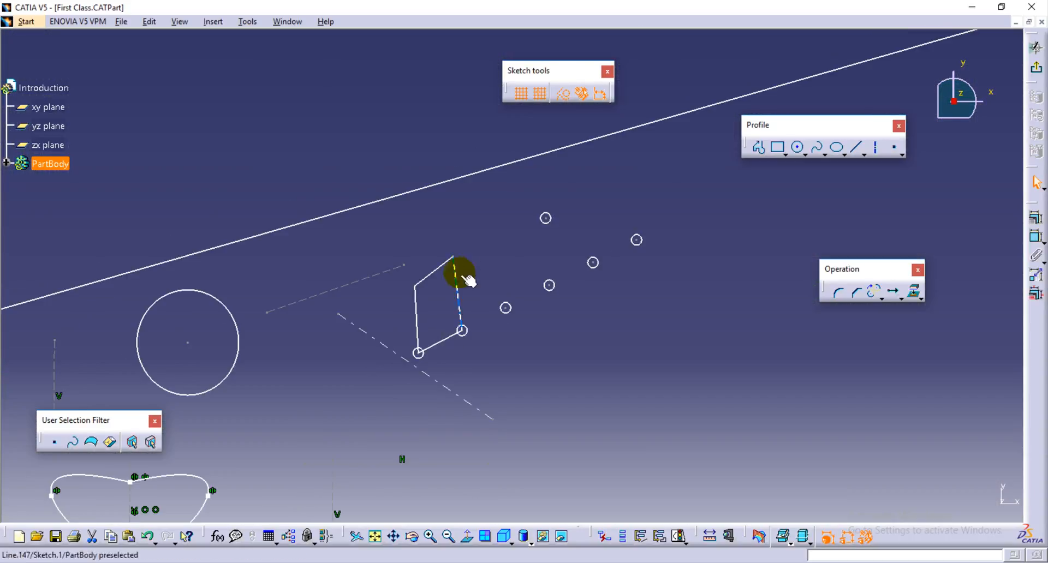
mouse_move(543, 247)
middle_mouse_down()
mouse_move(498, 311)
mouse_move(494, 275)
middle_mouse_up()
left_click(498, 311)
middle_click_drag(414, 362, 442, 297)
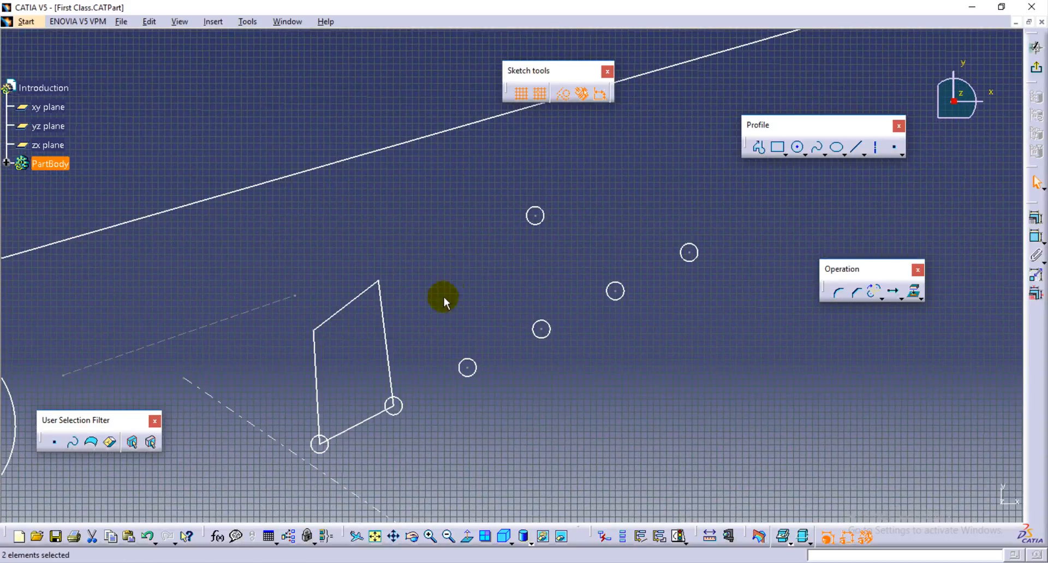
Draw a long slanted line descending toward positive x in the empty area beyond the translated circles.
mouse_move(420, 355)
middle_mouse_down()
mouse_move(424, 339)
mouse_move(418, 351)
middle_mouse_up()
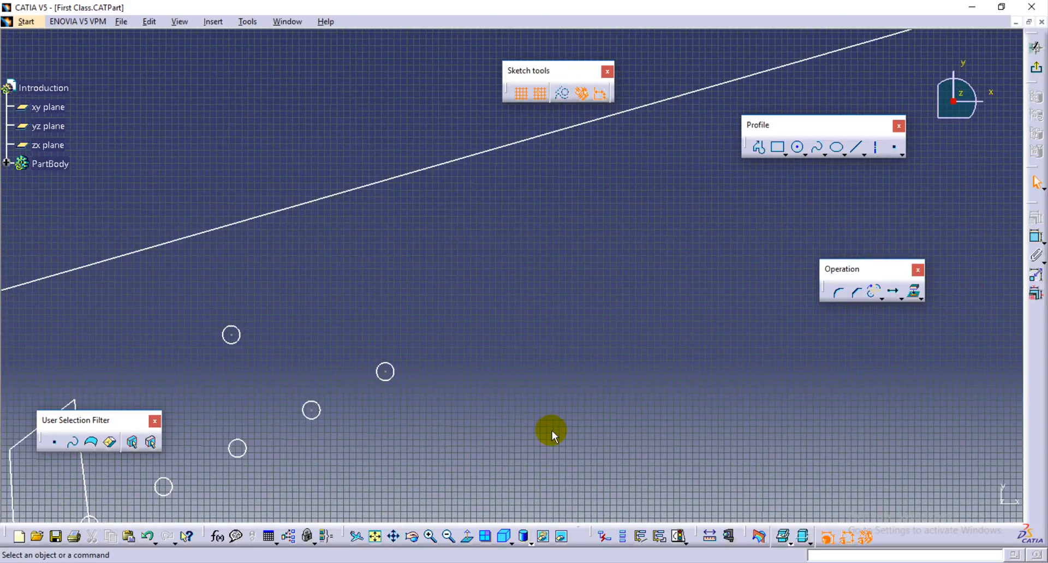
left_click(852, 150)
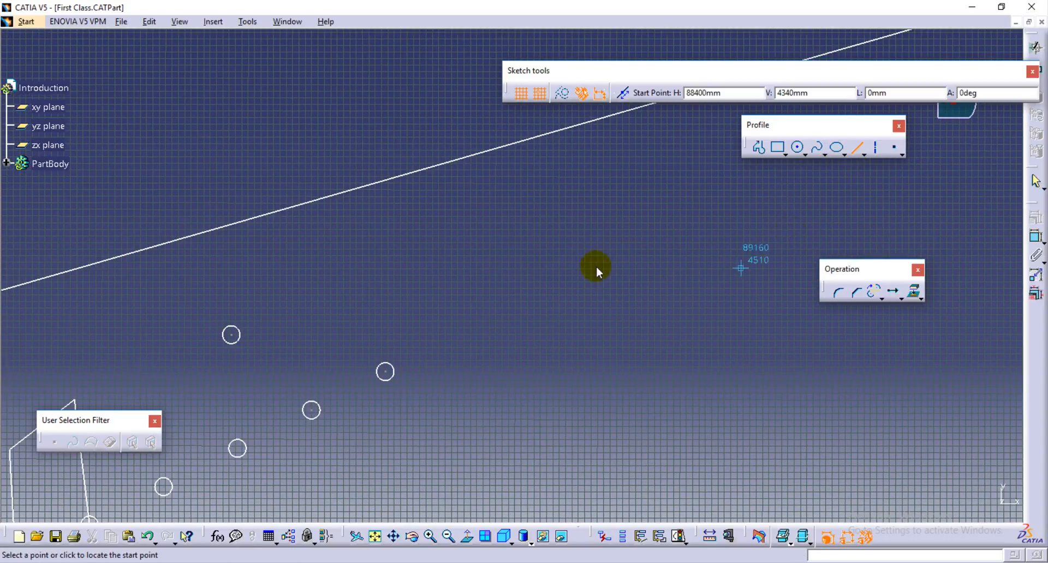
left_click(448, 223)
left_click(896, 436)
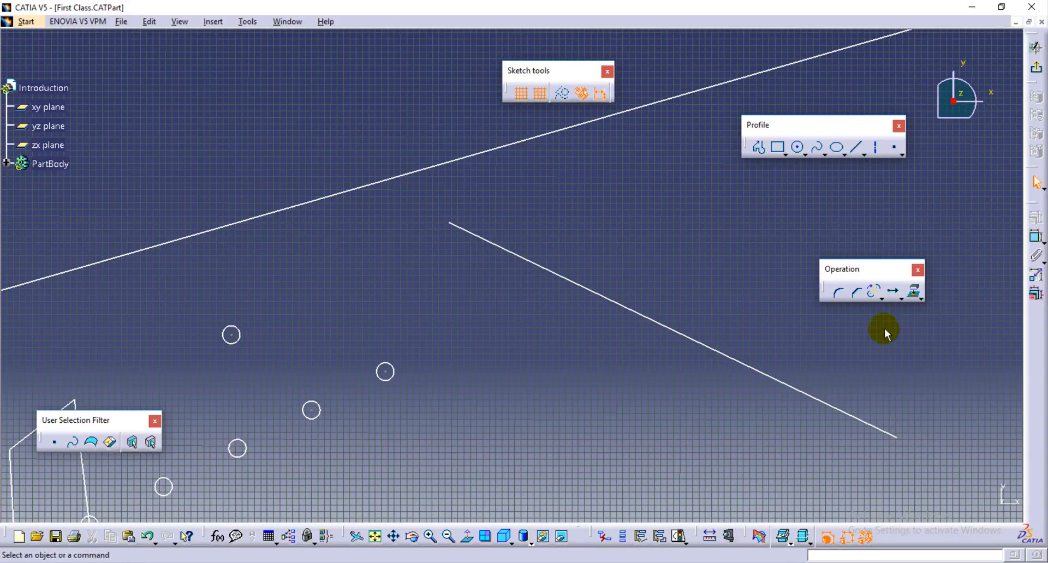
Draw a small circle centred on the new slanted line near its upper end.
left_click(818, 147)
left_click(797, 146)
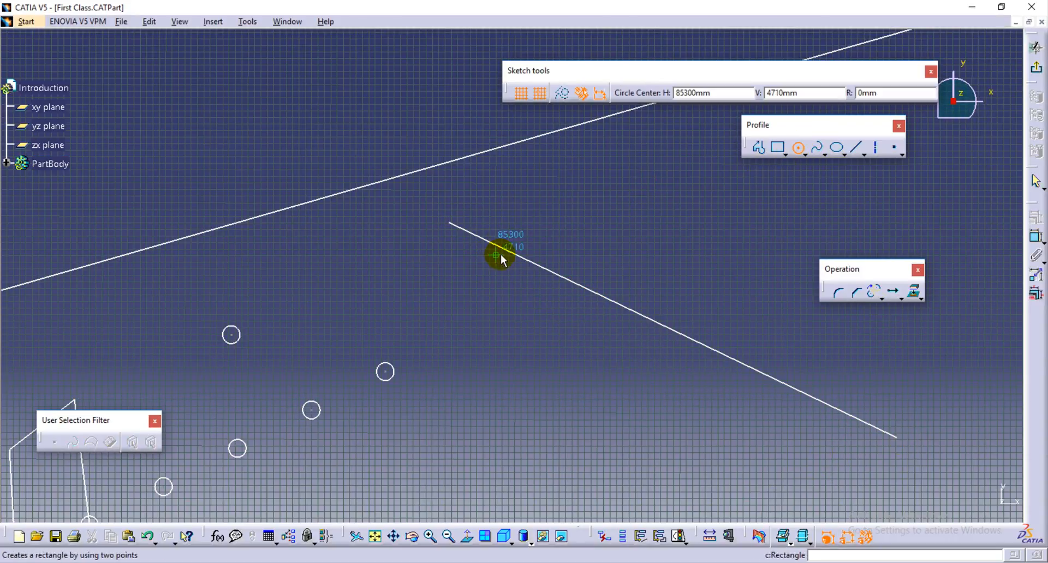
left_click(480, 238)
left_click(480, 249)
double_click(840, 269)
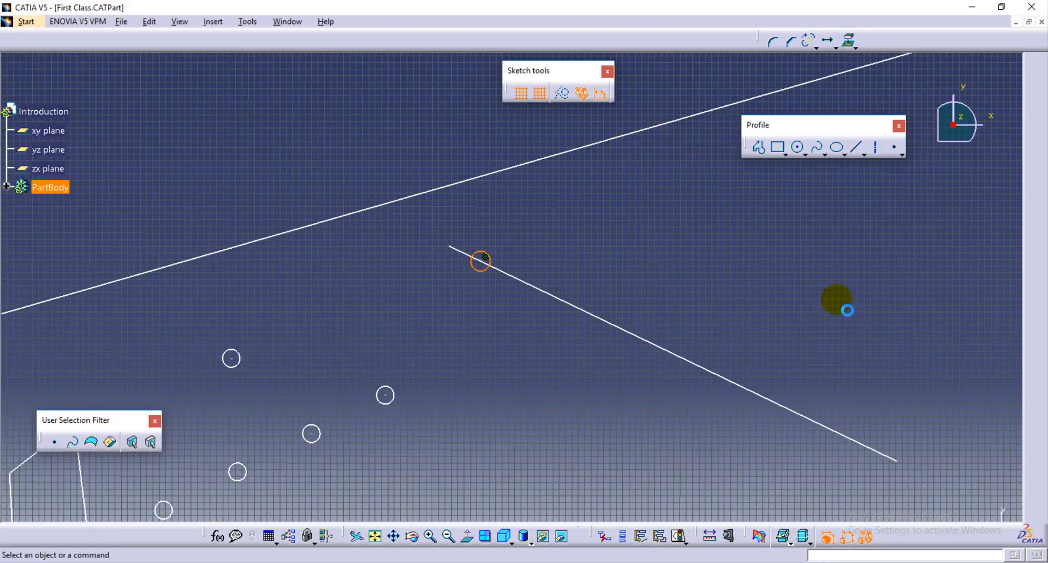
left_click(812, 307)
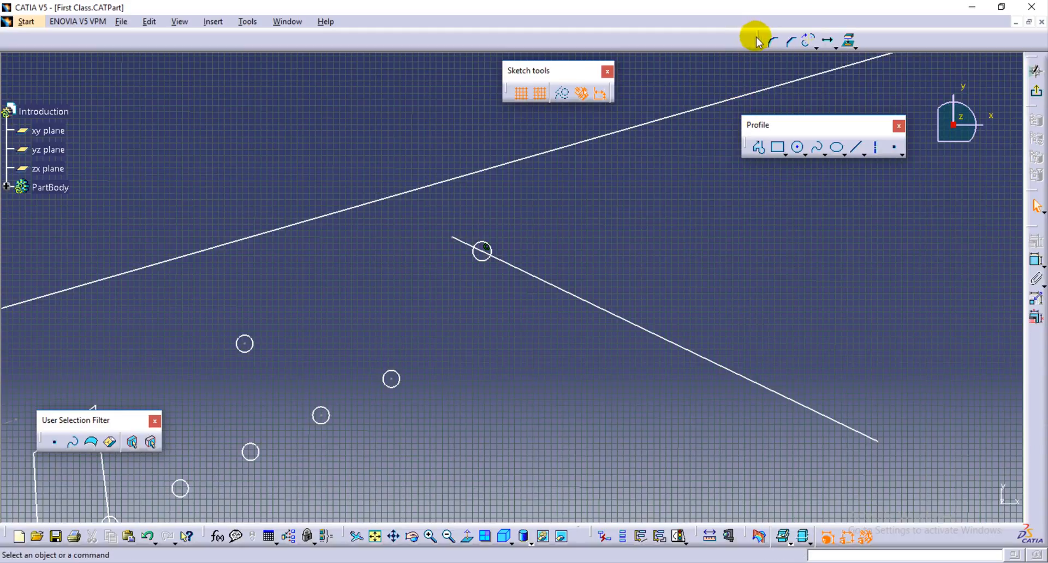
left_click_drag(759, 36, 858, 292)
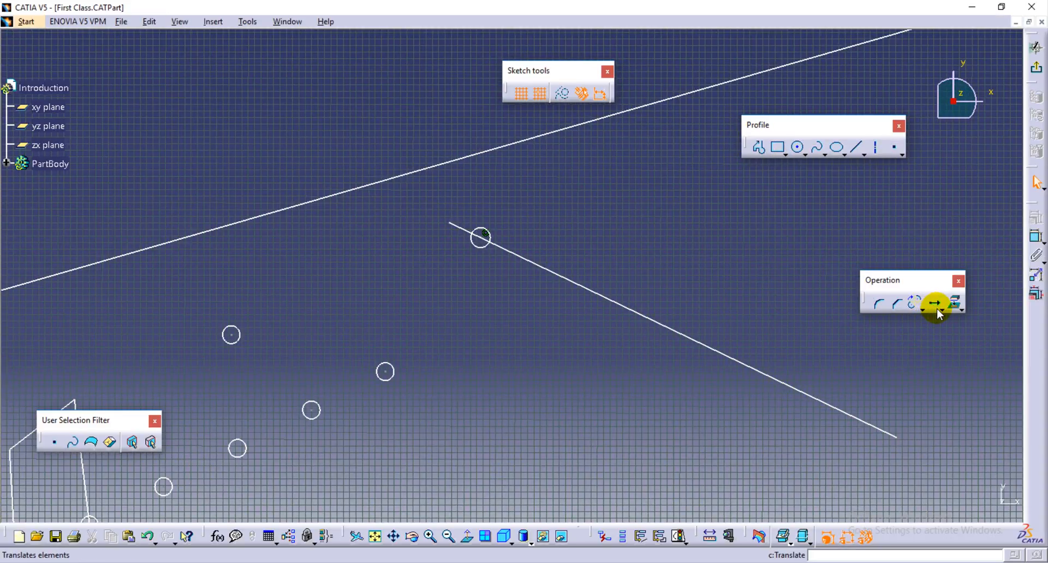
Translate the small circle along the slanted line with 6 duplicate instances spaced about 706 mm apart.
left_click(938, 309)
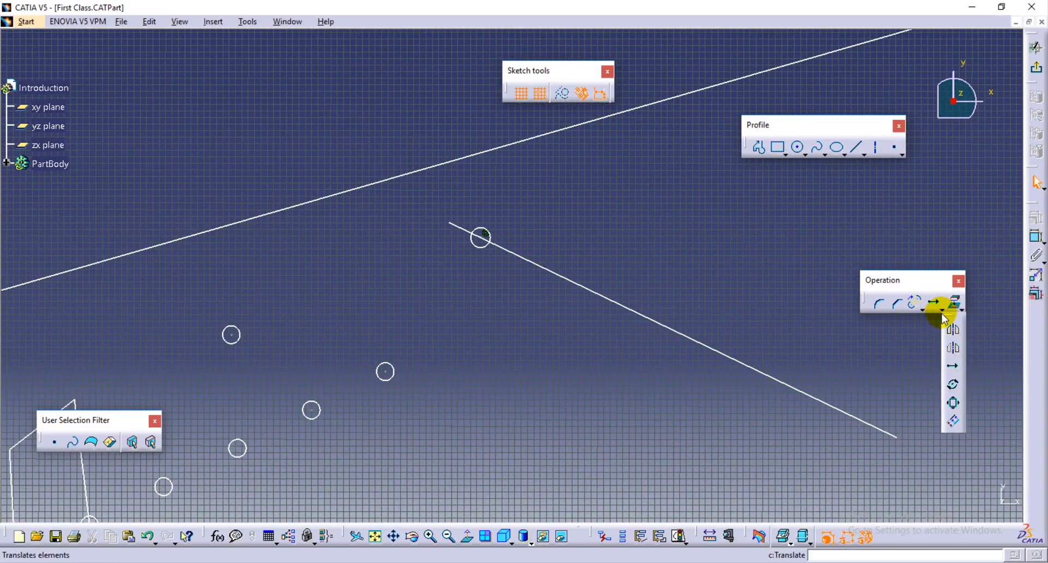
left_click(953, 371)
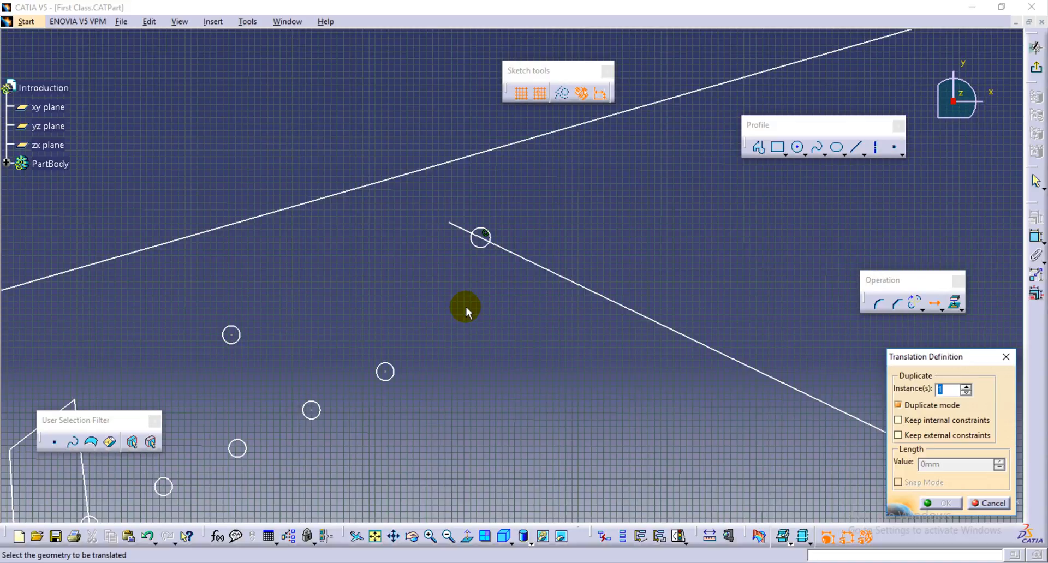
left_click(483, 242)
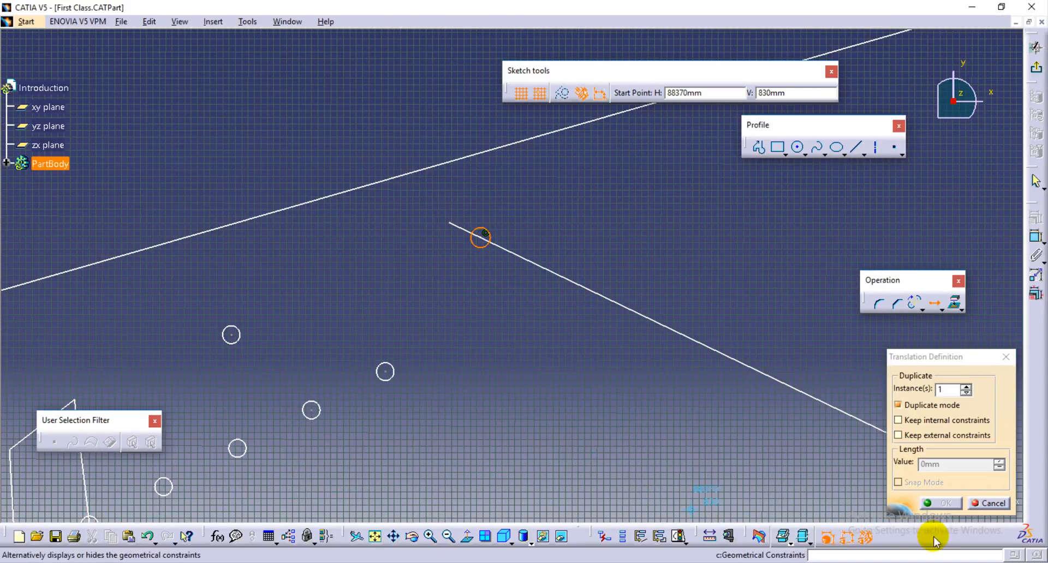
left_click_drag(955, 390, 912, 398)
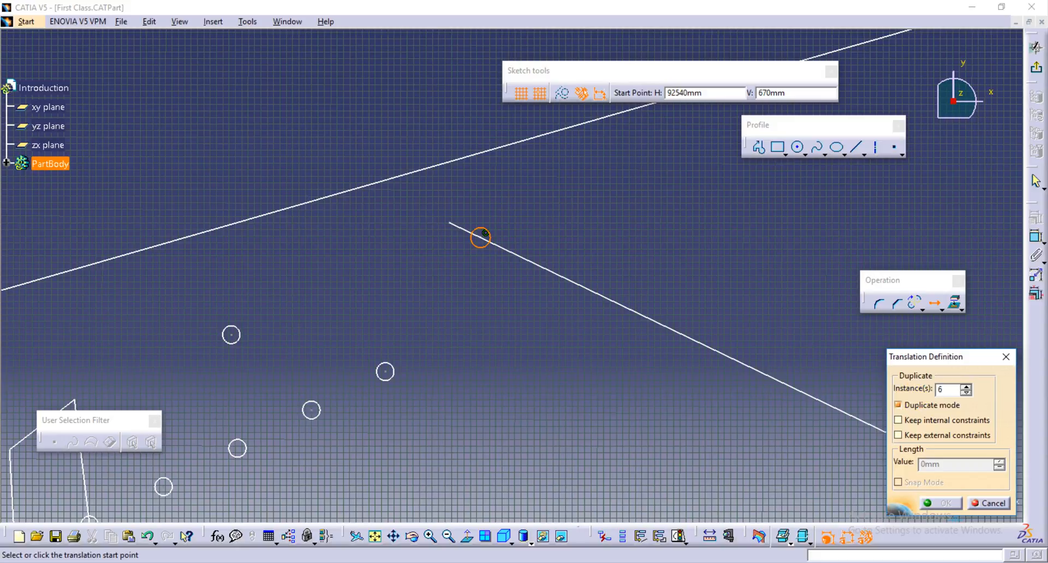
left_click(487, 240)
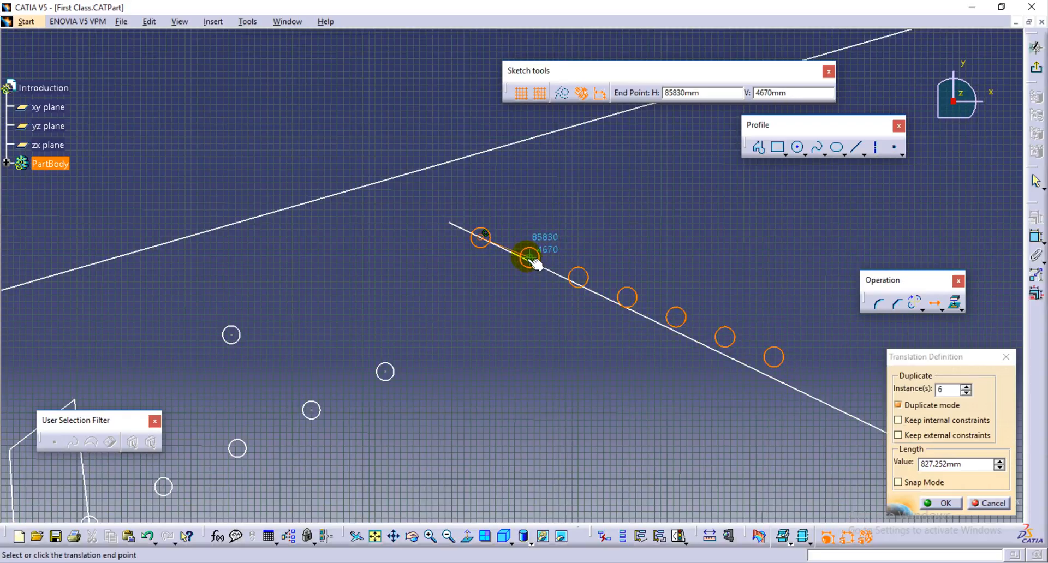
left_click(529, 265)
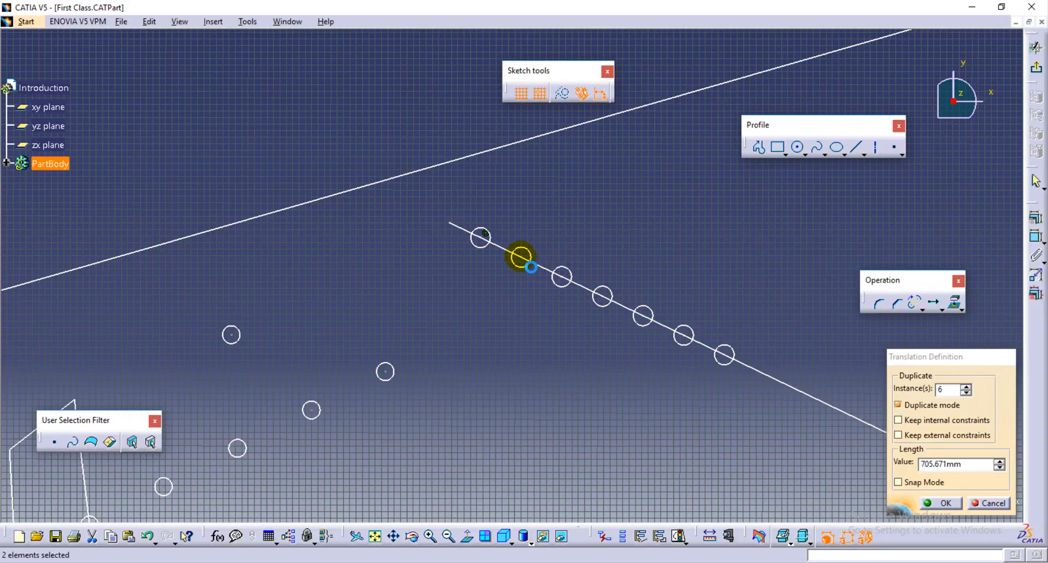
Dimension the centre-to-centre distance between the first and second circles at the upper end of the slanted line.
middle_click_drag(508, 386, 508, 358)
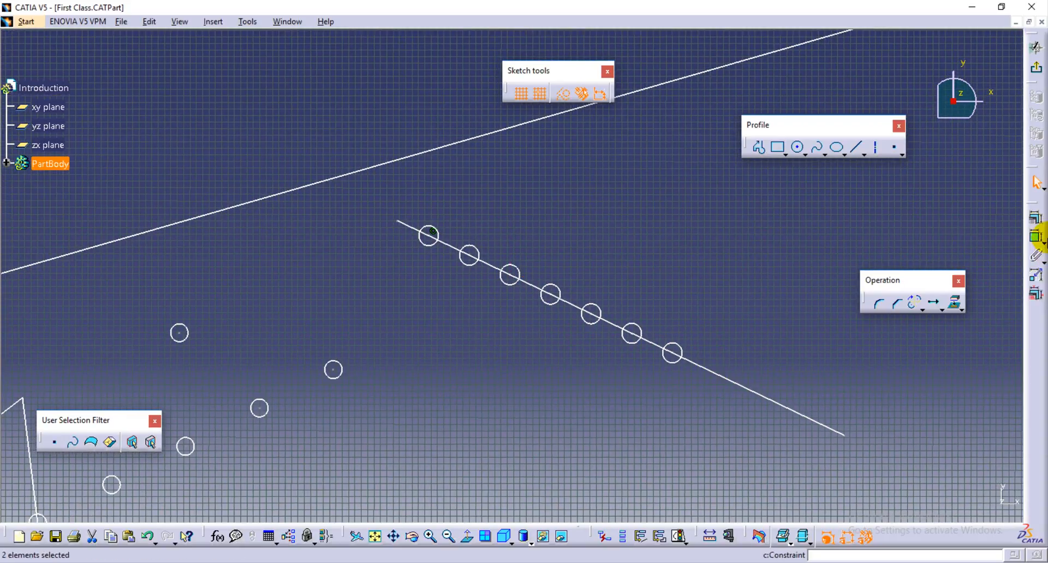
left_click(1036, 236)
left_click(672, 343)
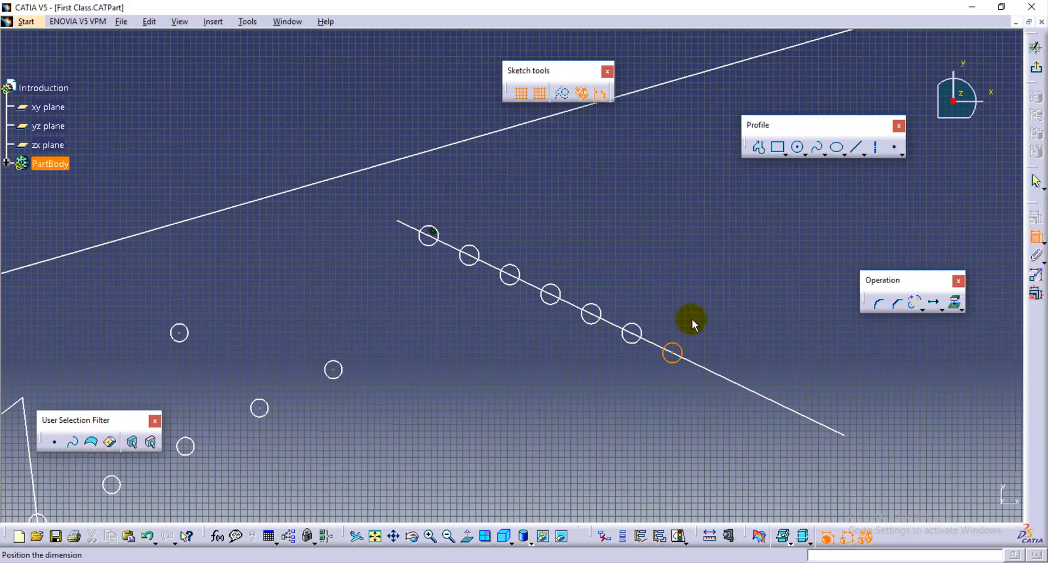
key("Escape")
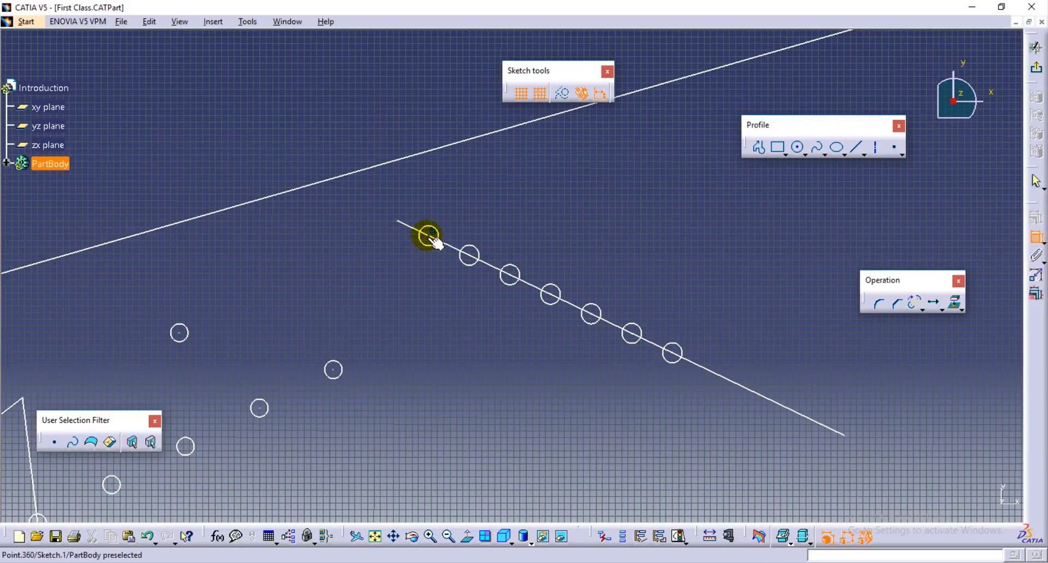
left_click(471, 255)
left_click(476, 230)
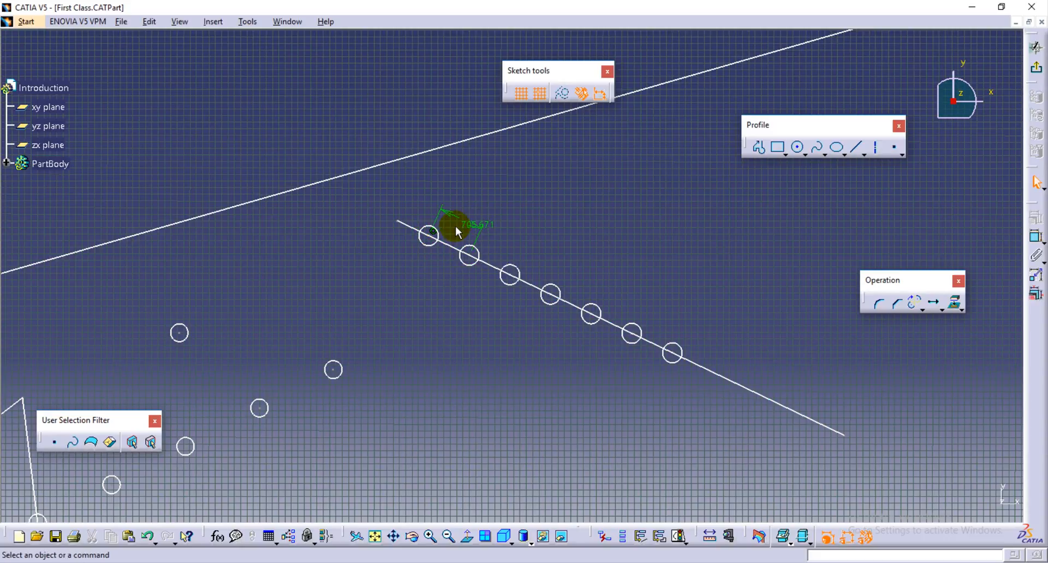
Dimension the centre-to-centre distance between the second and third circles along the slanted line.
mouse_move(458, 262)
middle_mouse_down()
mouse_move(466, 280)
mouse_move(426, 367)
mouse_move(467, 188)
mouse_move(554, 311)
mouse_move(382, 314)
middle_mouse_up()
left_click(465, 279)
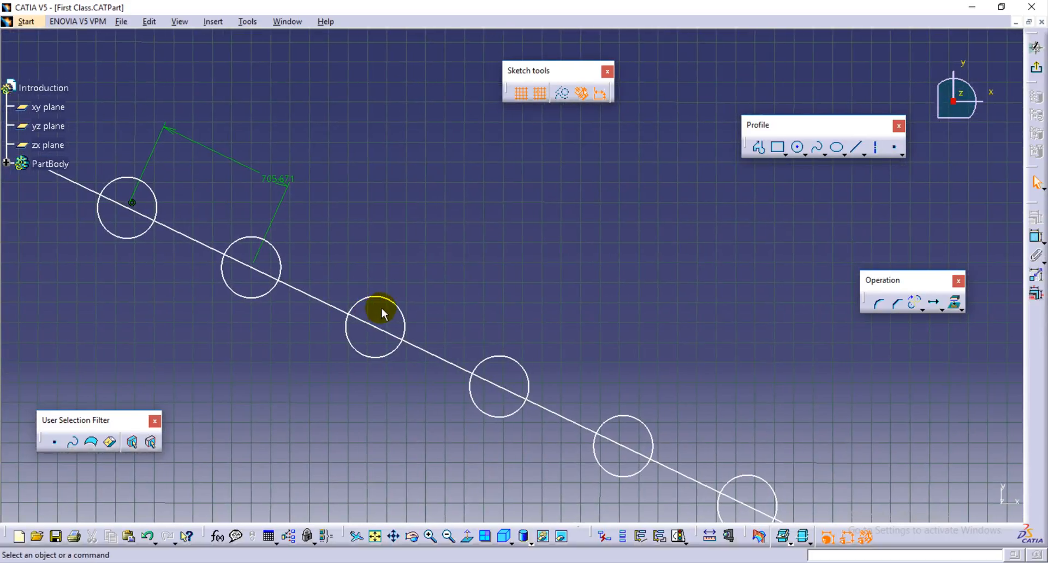
left_click(1035, 236)
left_click(254, 268)
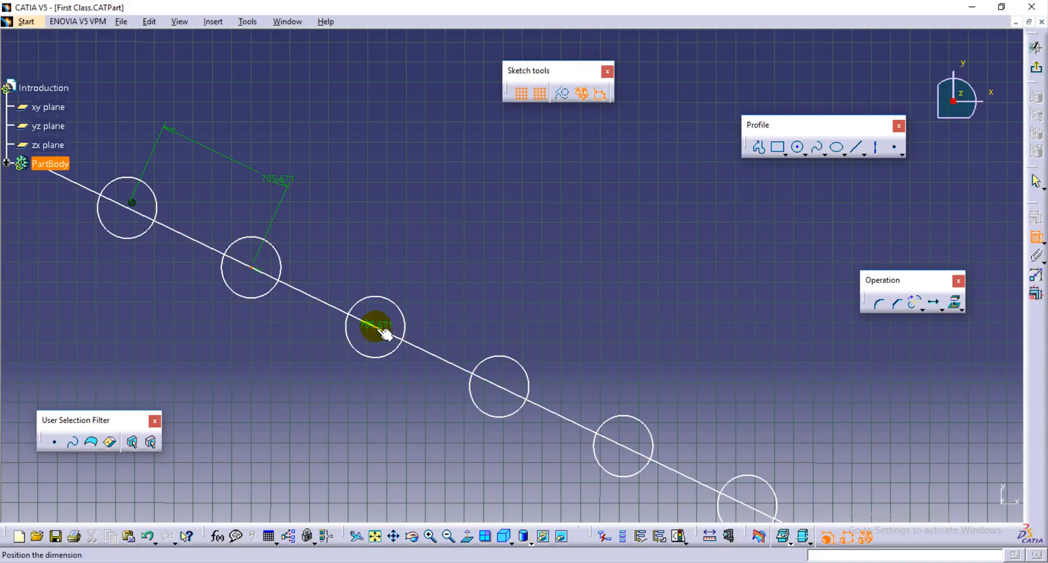
left_click(430, 247)
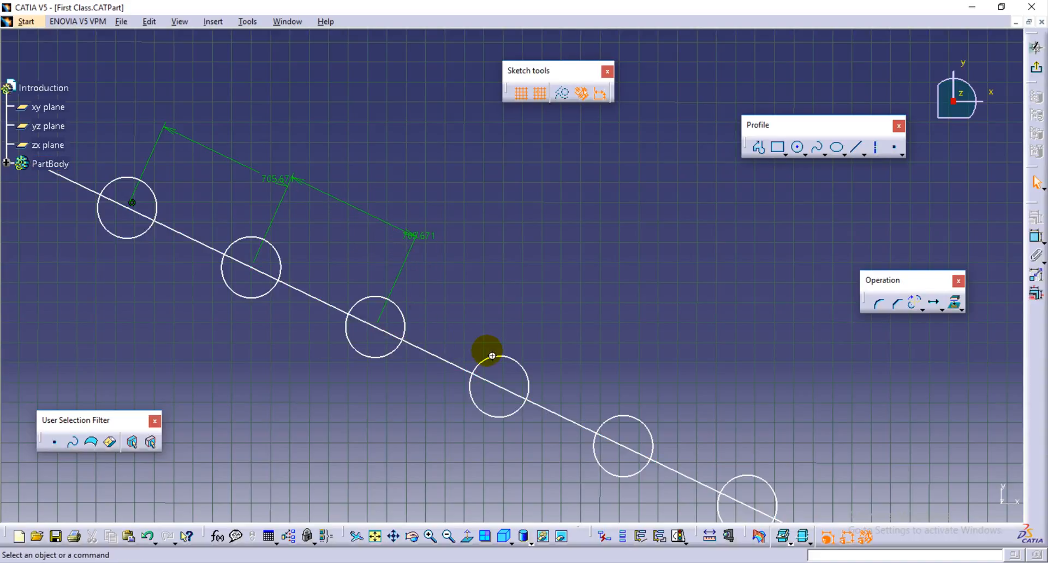
Draw a large circle in the empty area beyond the lower end of the slanted line.
mouse_move(493, 356)
middle_mouse_down()
mouse_move(480, 313)
mouse_move(456, 386)
mouse_move(507, 427)
mouse_move(454, 373)
mouse_move(442, 404)
middle_mouse_up()
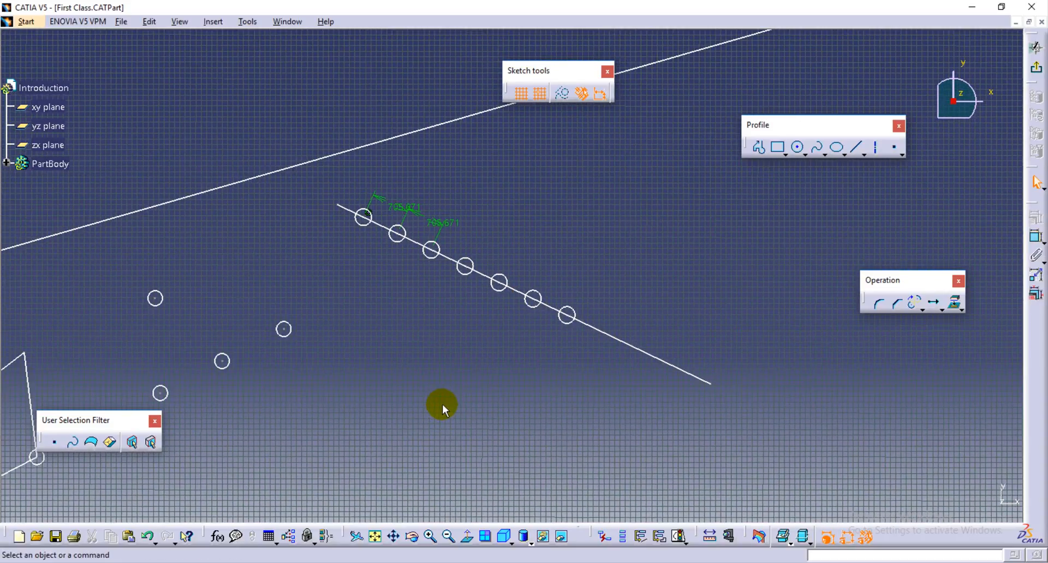
left_click(942, 309)
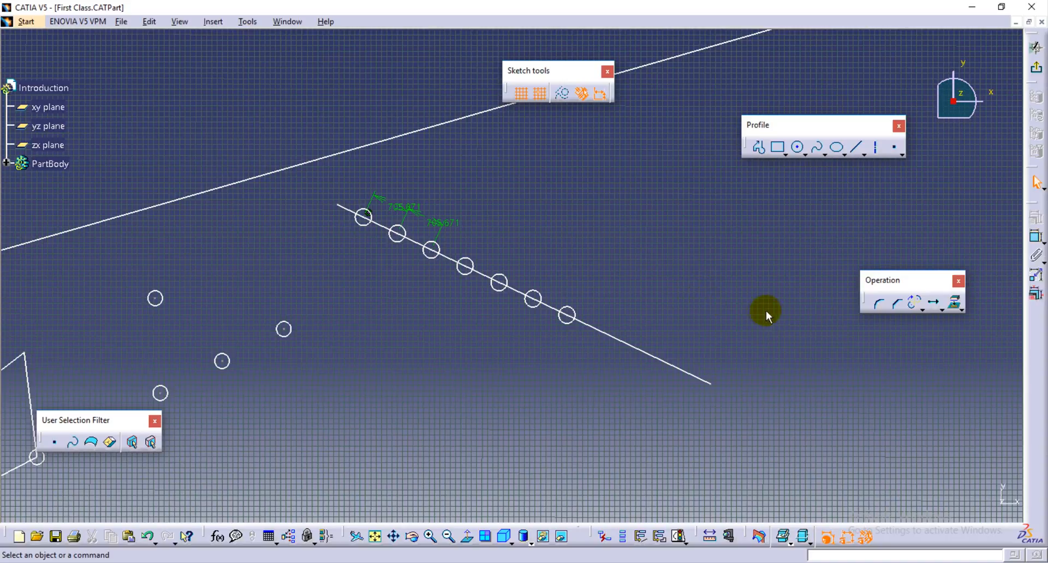
middle_click_drag(731, 362, 383, 179)
left_click(796, 148)
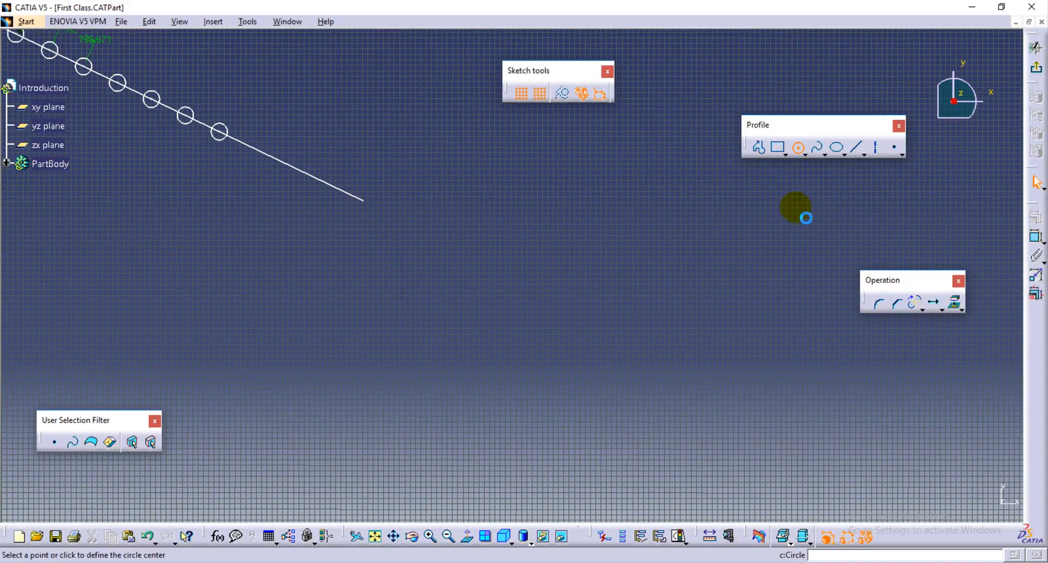
left_click(596, 312)
left_click(637, 423)
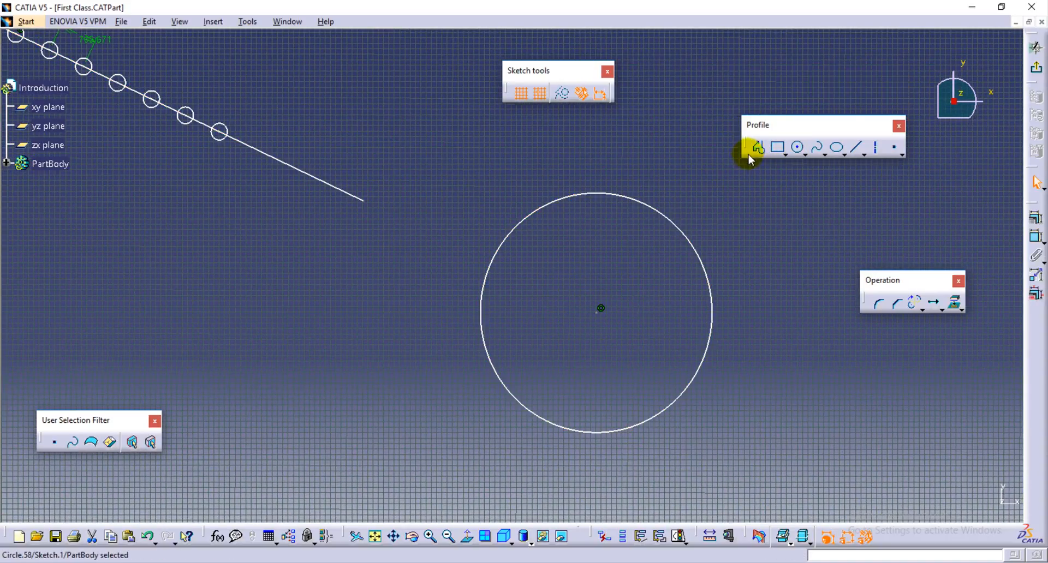
Draw a centred rectangle about 680 mm wide and 281 mm high, centred on the topmost point of the large circle.
left_click(785, 155)
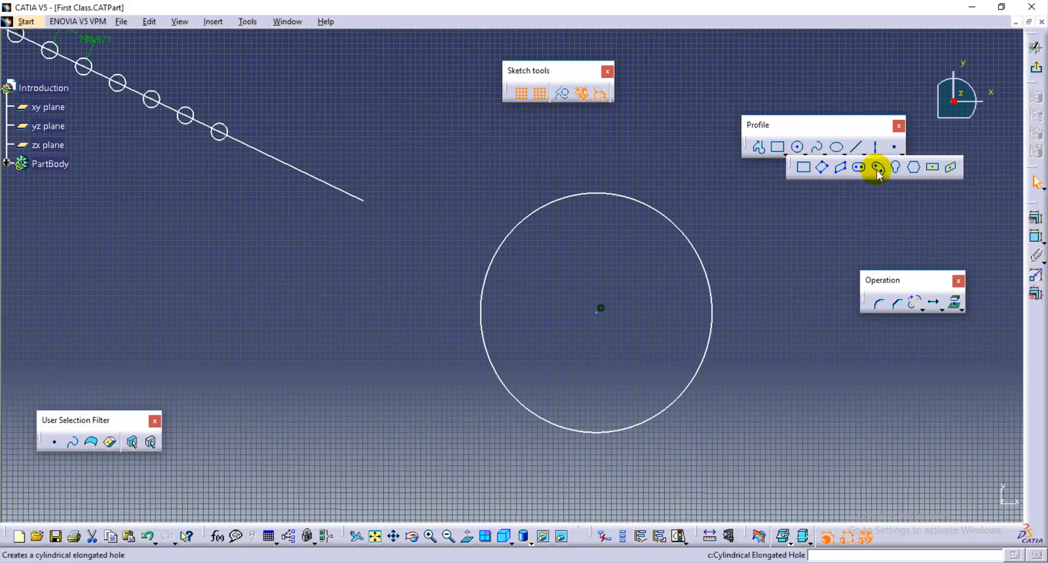
left_click(932, 167)
left_click(598, 191)
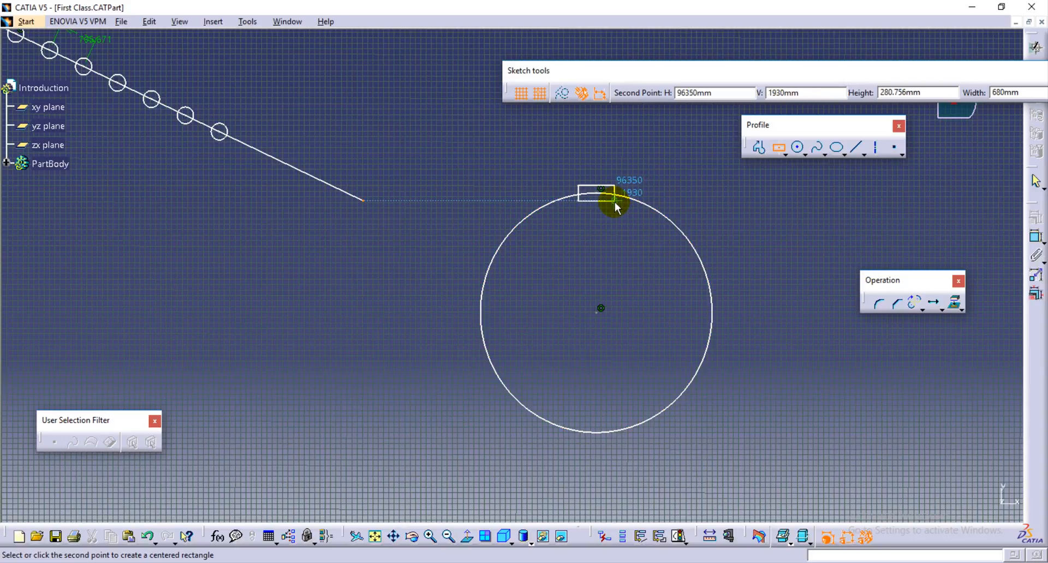
left_click(614, 200)
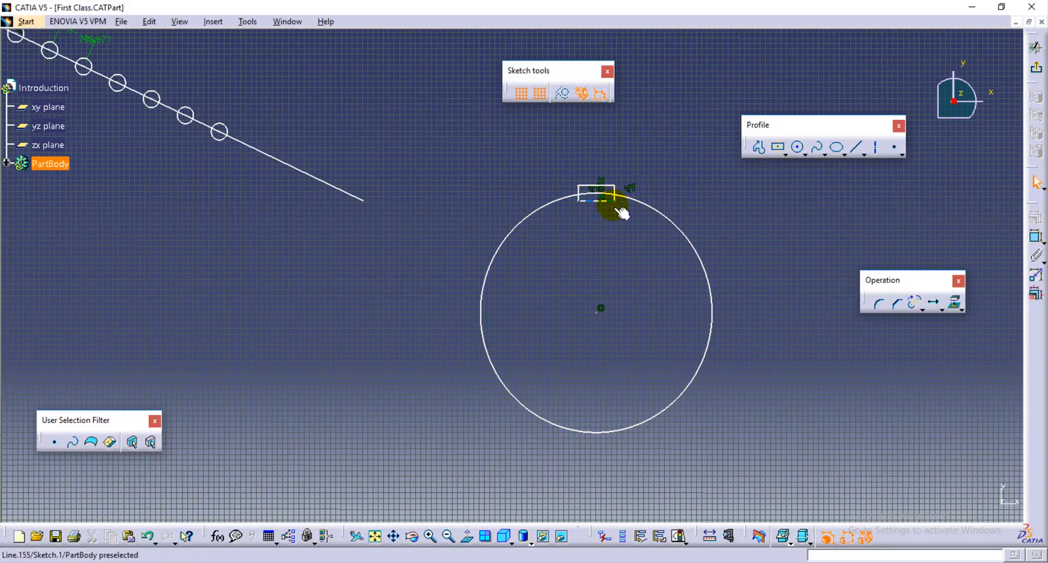
Set up a rotation of the whole rectangle about the large circle's centre with 4 instances.
left_click_drag(517, 150, 660, 238)
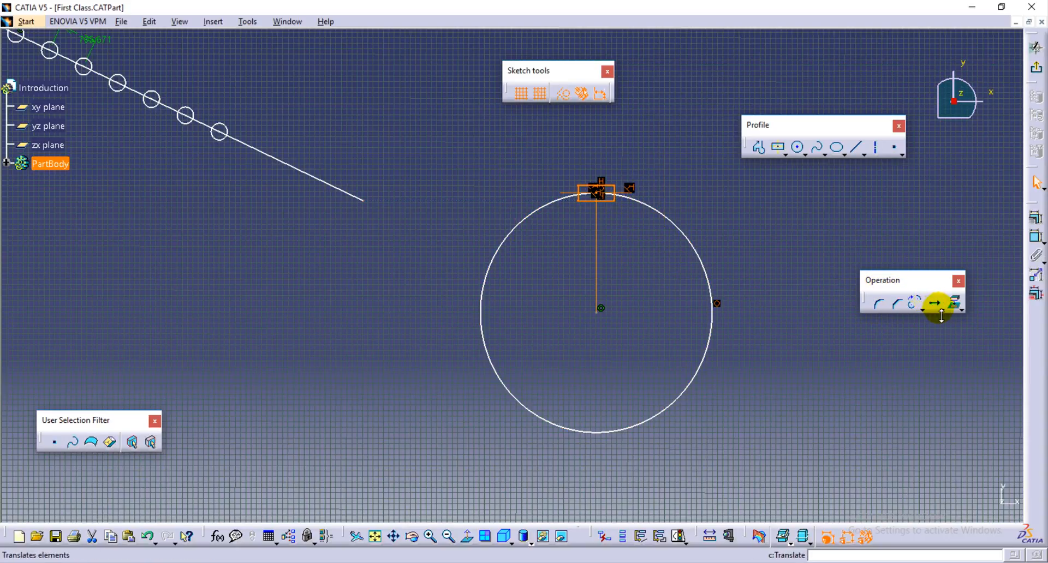
left_click(956, 304)
left_click(952, 383)
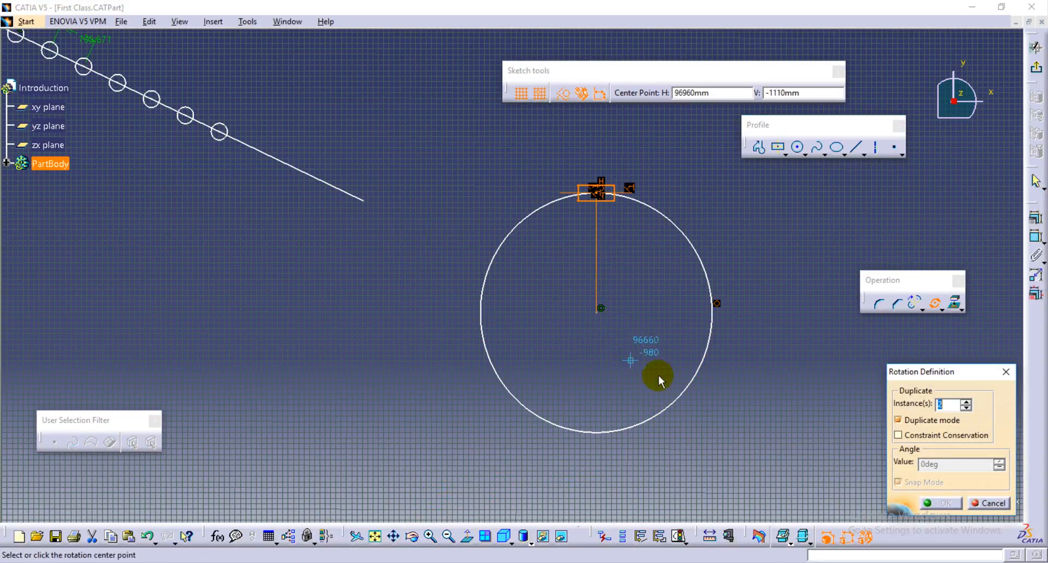
left_click(598, 318)
double_click(944, 405)
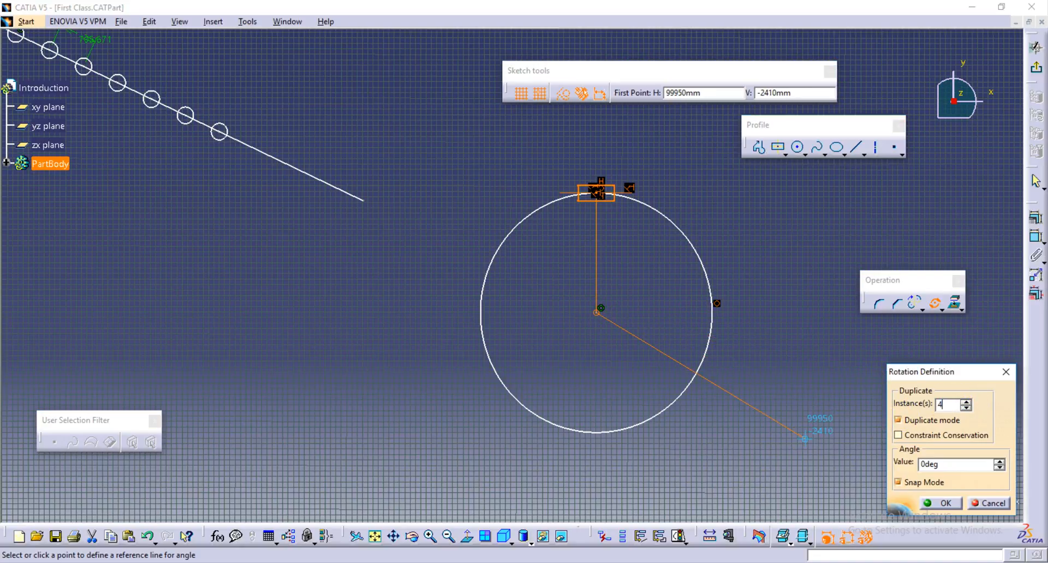
Disable duplicate mode and rotate the rectangle a quarter turn clockwise to the circle's right side, using a horizontal reference line.
left_click(898, 420)
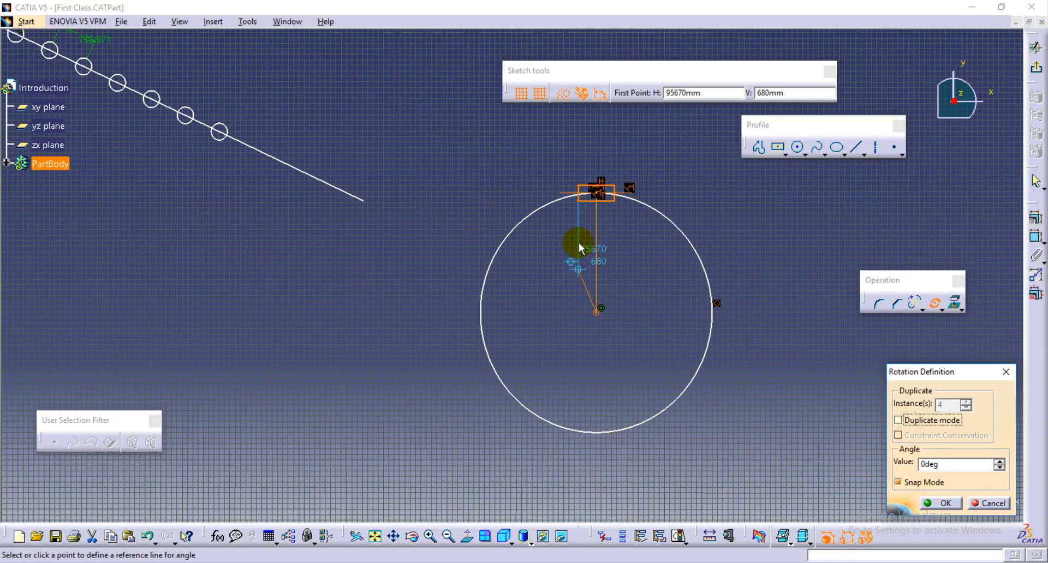
left_click(598, 194)
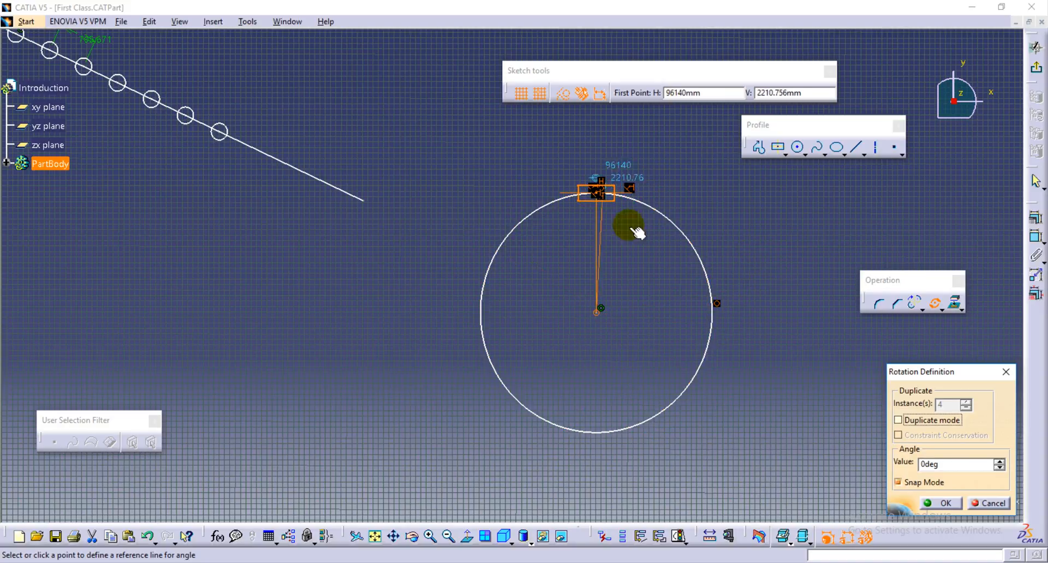
left_click(917, 421)
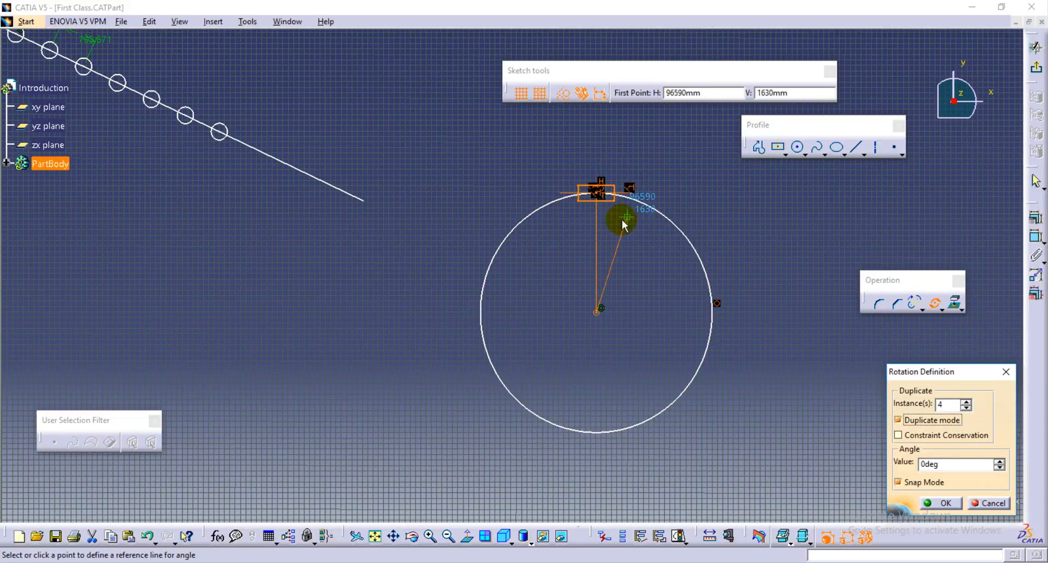
left_click(897, 420)
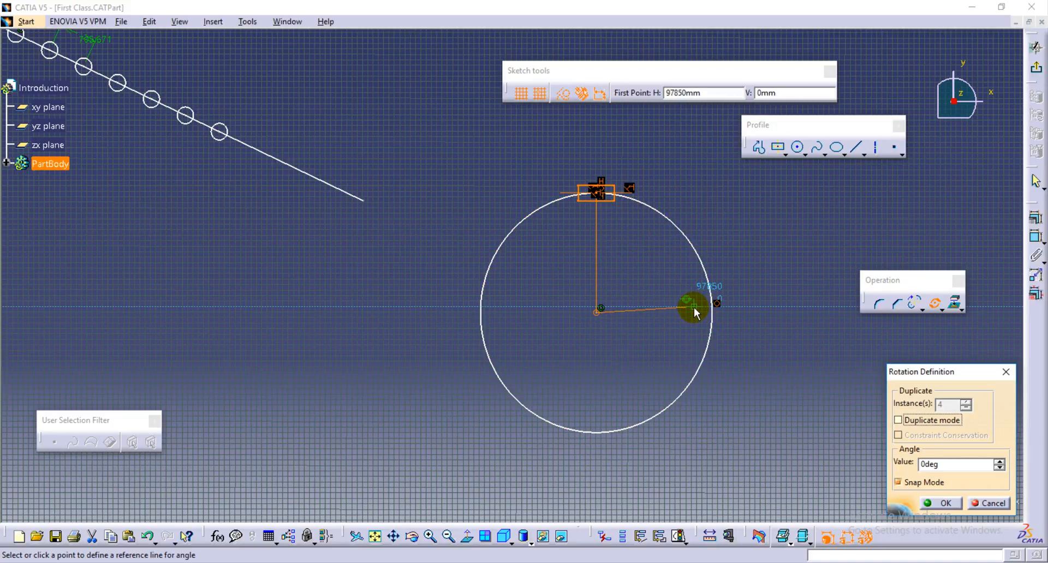
left_click(765, 313)
left_click(766, 313)
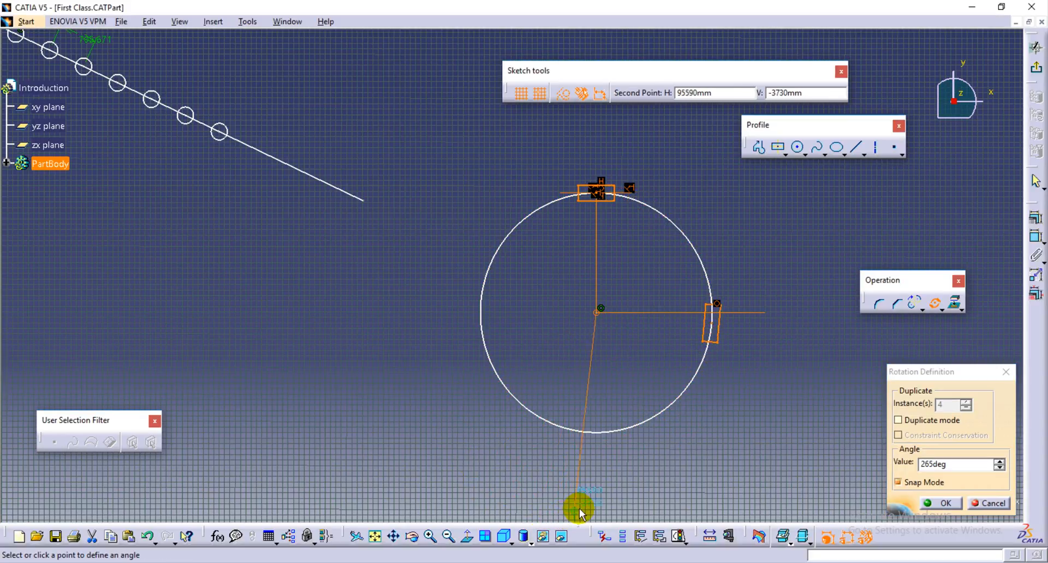
left_click(594, 504)
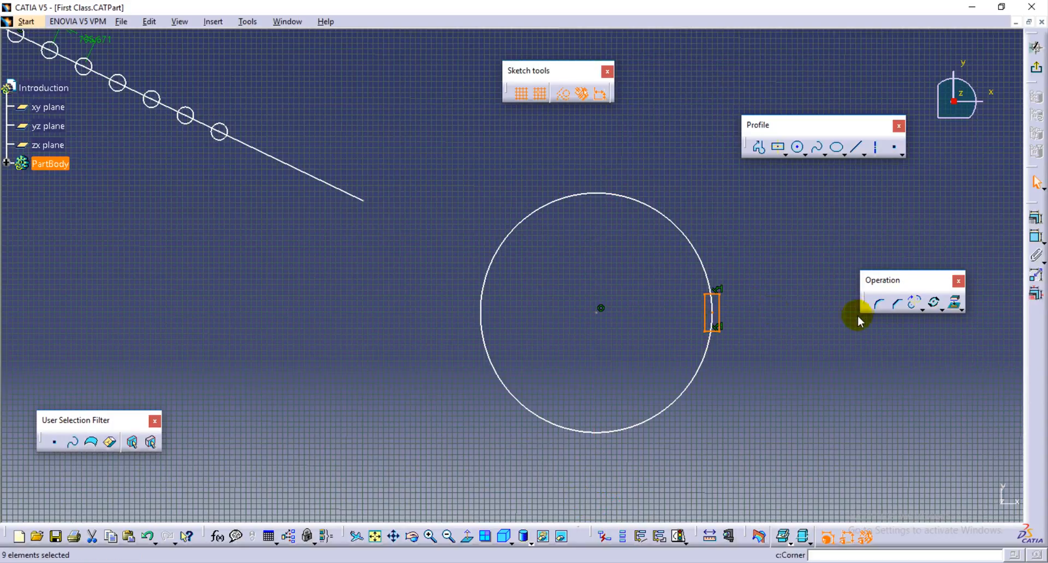
Rotate the rectangle about the circle's centre with duplicate mode on, 4 instances and quarter-turn clockwise spacing from a vertical reference line.
left_click(933, 303)
left_click(898, 419)
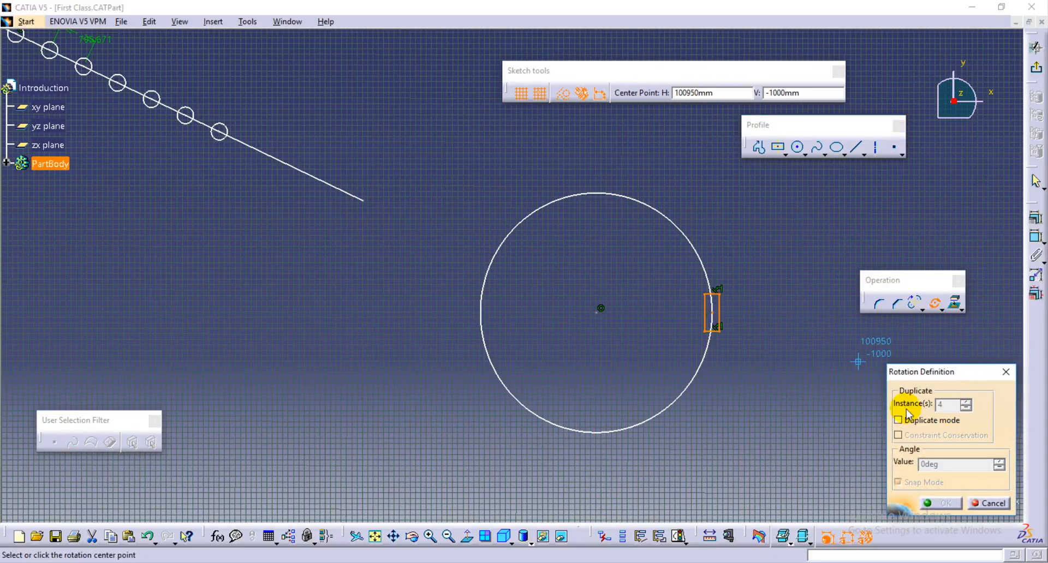
left_click(922, 421)
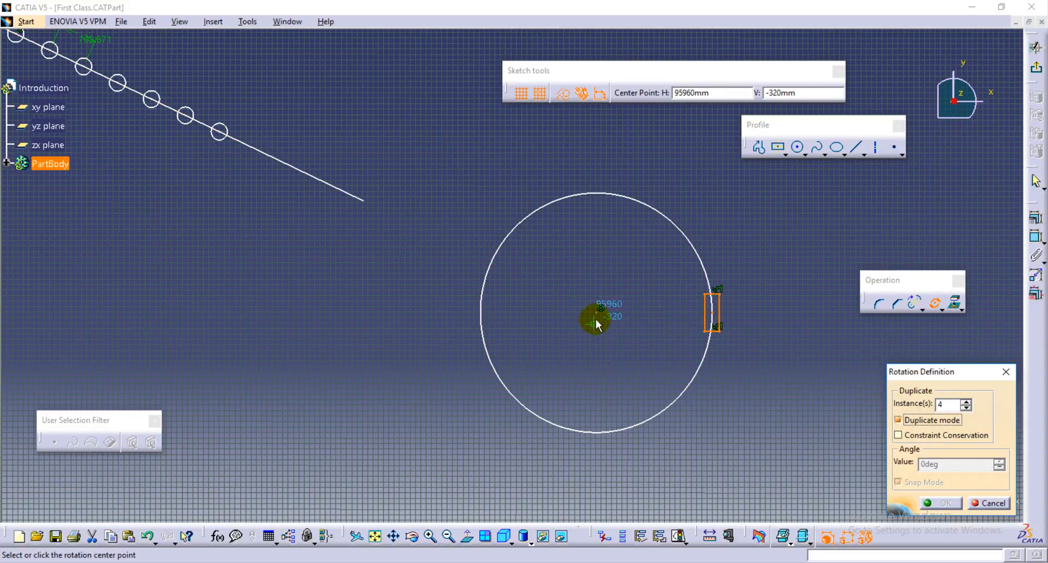
left_click(599, 310)
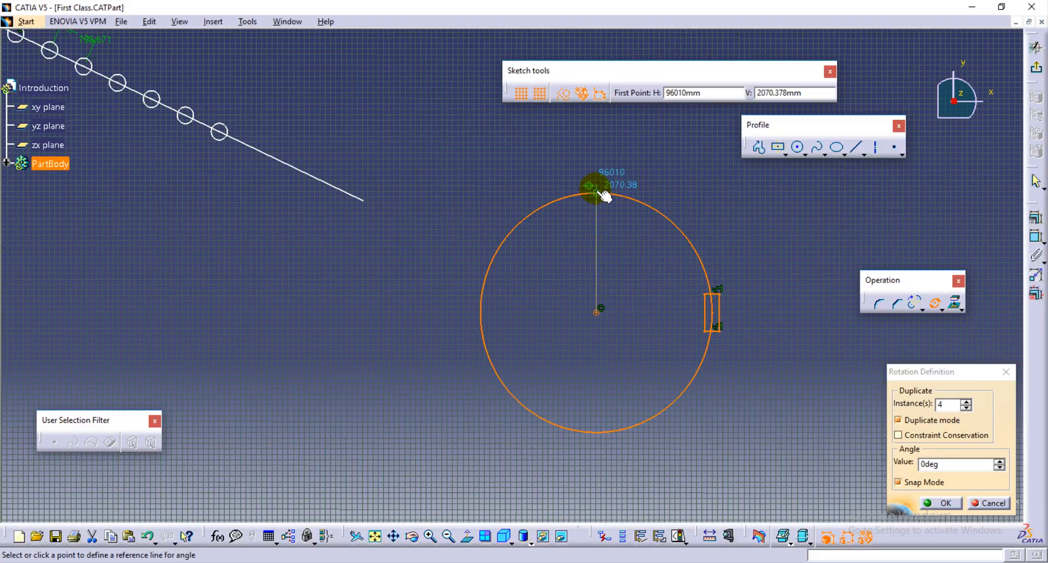
left_click(596, 176)
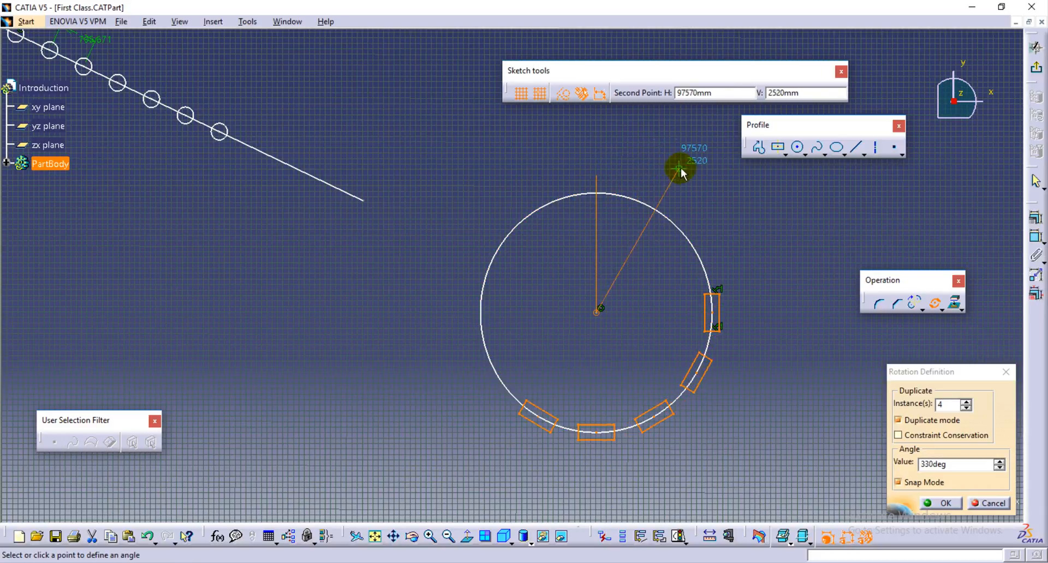
left_click(750, 312)
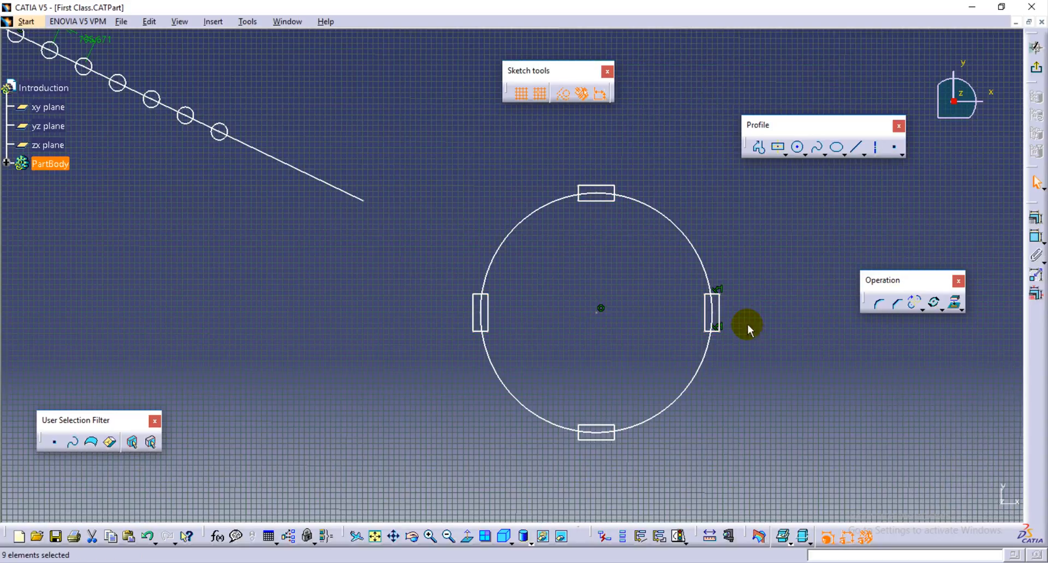
Delete the outer vertical edge of the rectangle on the circle's right side, and undo the deletion.
left_click(719, 314)
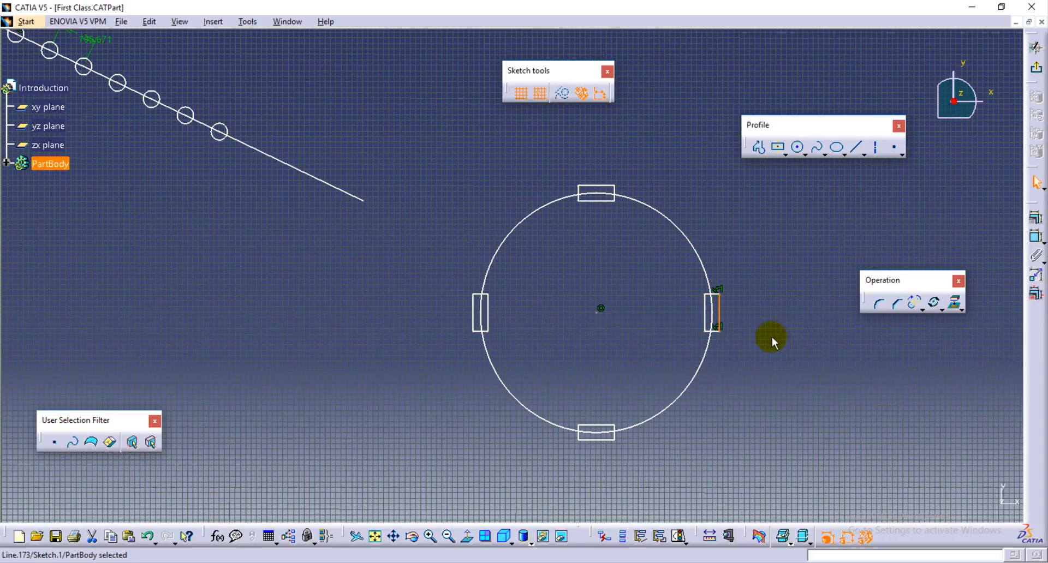
left_click(759, 332)
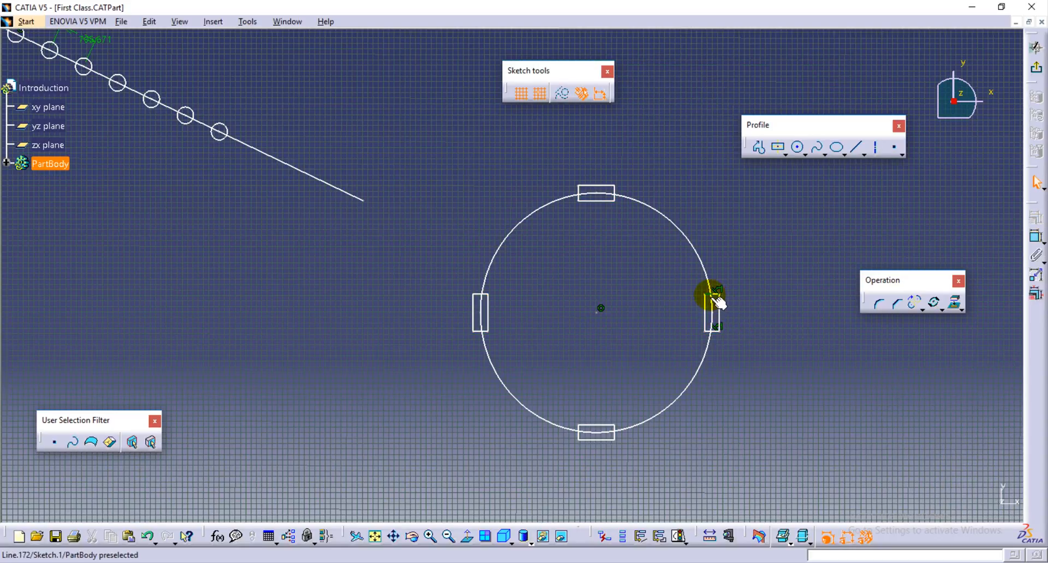
mouse_move(723, 302)
middle_mouse_down()
mouse_move(741, 329)
mouse_move(765, 292)
mouse_move(559, 285)
middle_mouse_up()
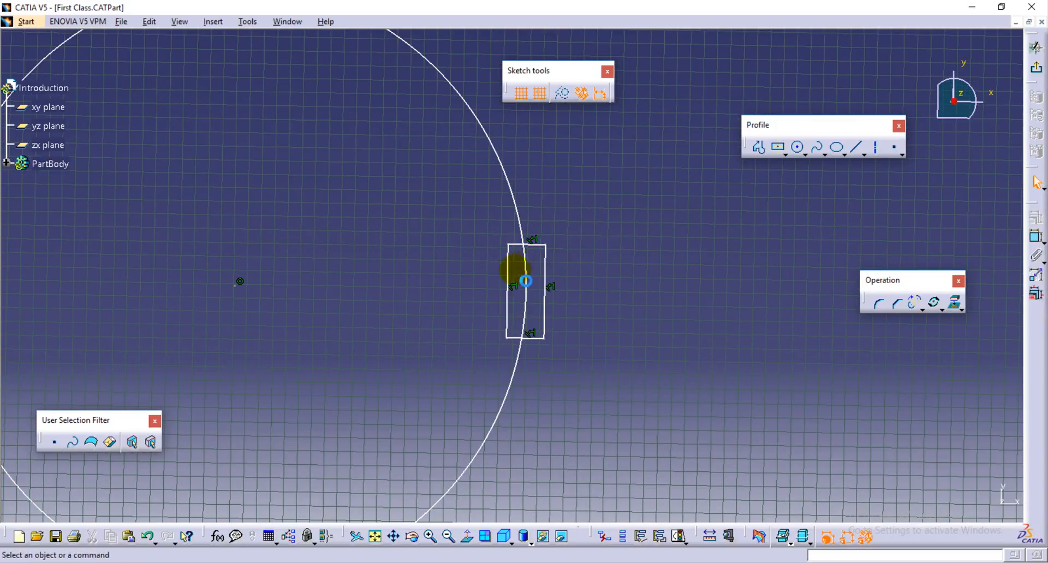
left_click(548, 322)
key("Delete")
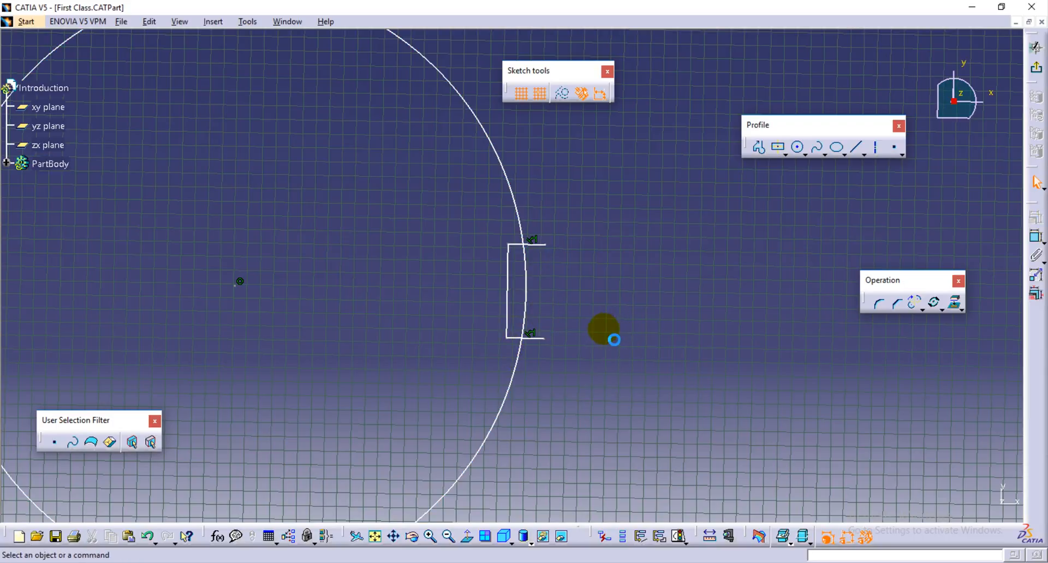
key("ctrl+z")
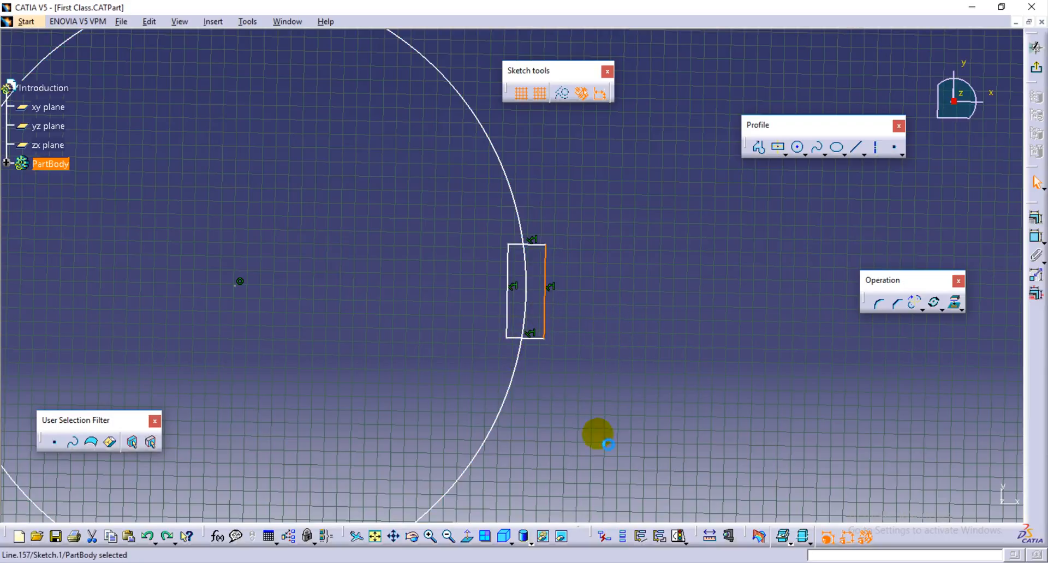
left_click(463, 537)
mouse_move(533, 384)
middle_mouse_down()
mouse_move(544, 437)
mouse_move(552, 317)
middle_mouse_up()
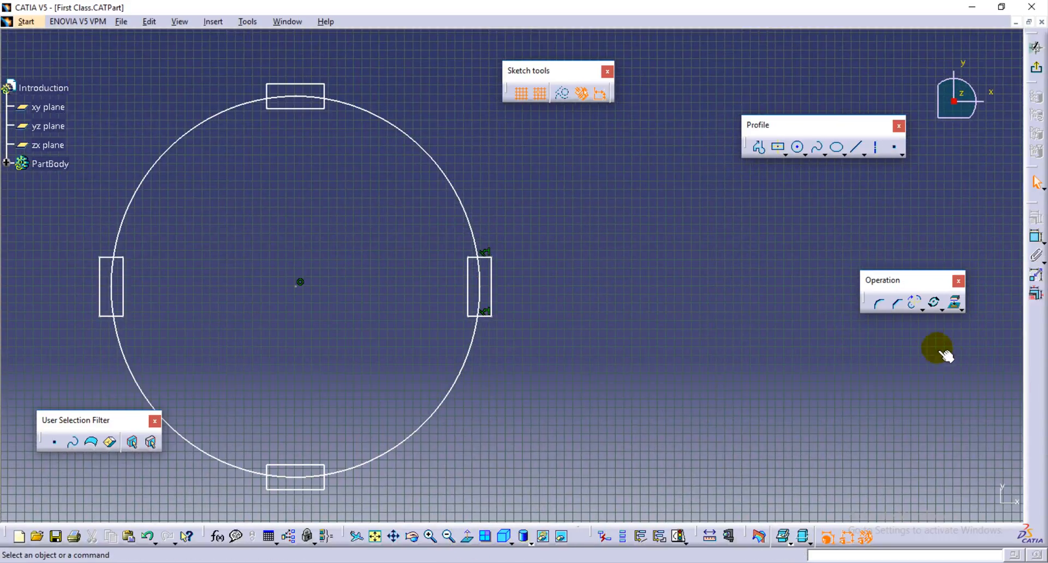
left_click(934, 304)
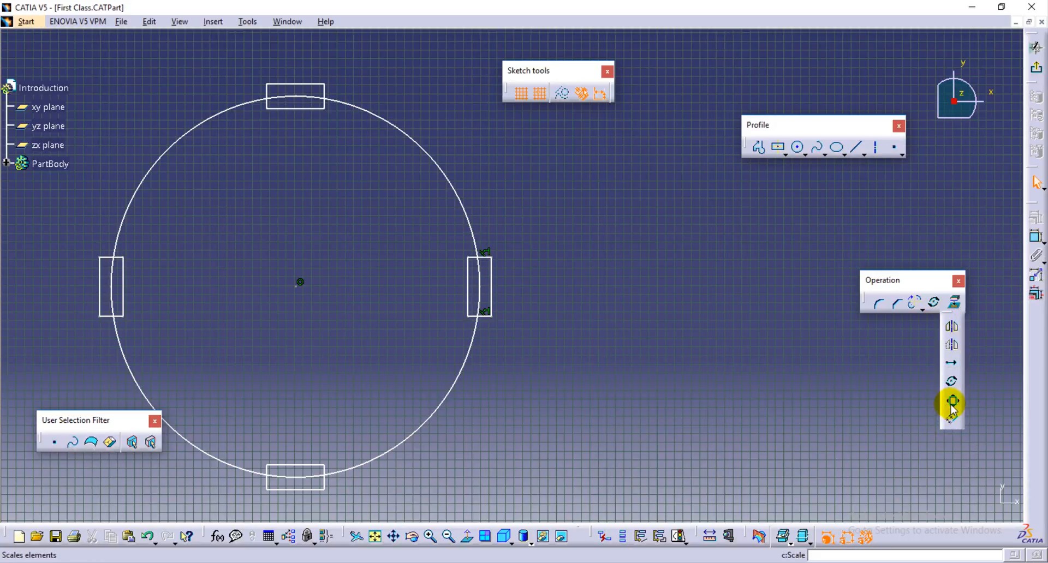
left_click(952, 402)
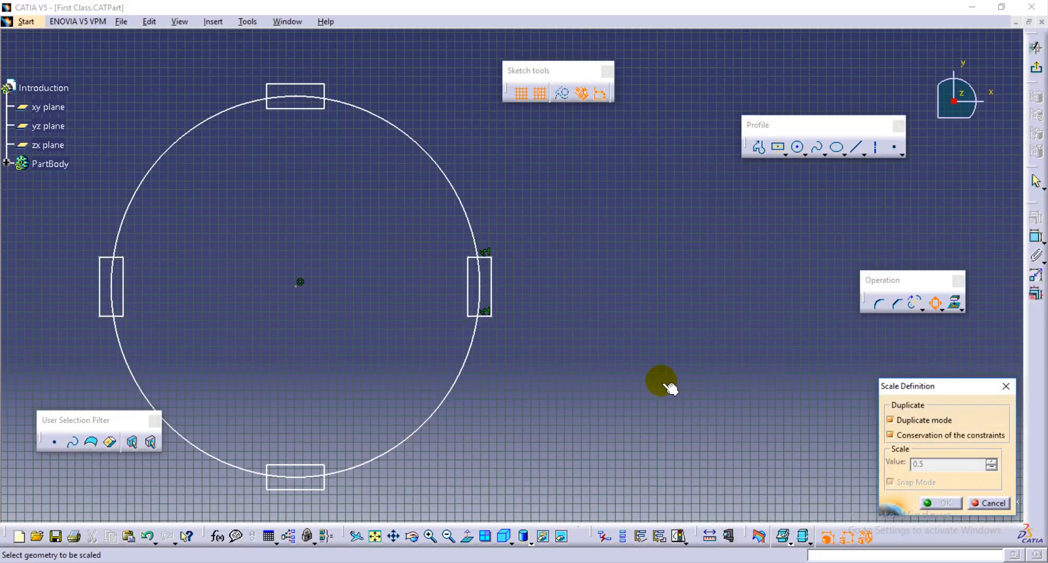
key("Escape")
Scale the circle and its four rectangles by a factor of 2 in duplicate mode, about the left rectangle's centre.
mouse_move(644, 400)
middle_mouse_down()
mouse_move(678, 410)
mouse_move(639, 470)
mouse_move(428, 281)
middle_mouse_up()
mouse_move(240, 107)
left_mouse_down()
mouse_move(471, 387)
mouse_move(578, 466)
left_mouse_up()
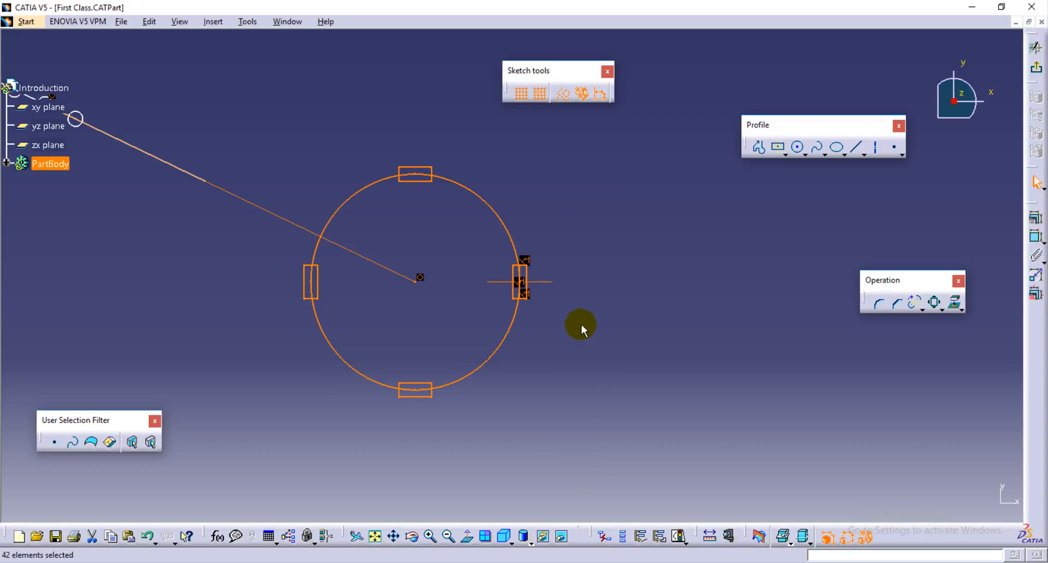
left_click(290, 143)
mouse_move(256, 118)
left_mouse_down()
mouse_move(298, 188)
mouse_move(611, 421)
left_mouse_up()
left_click(935, 304)
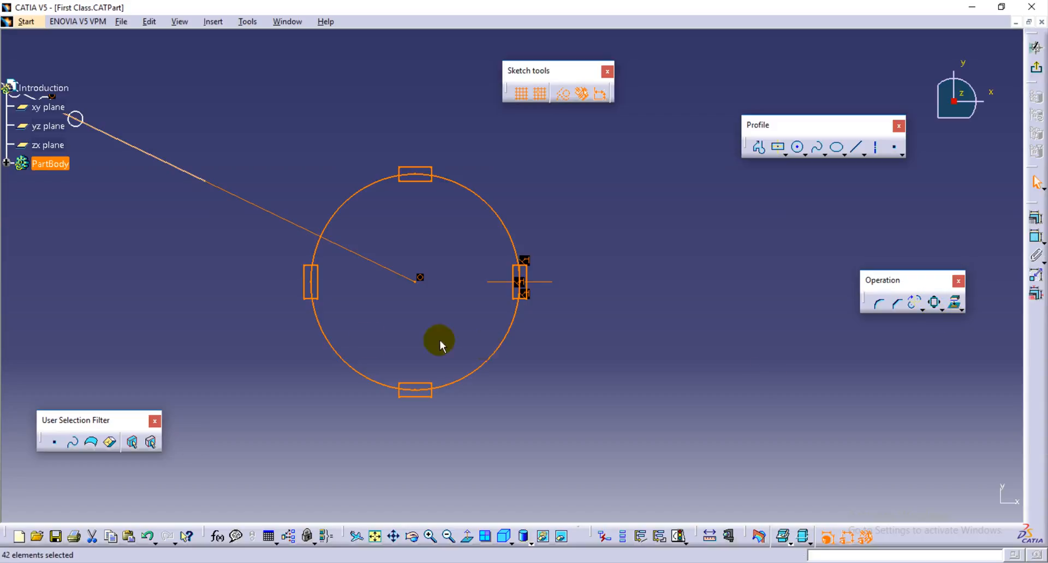
left_click(934, 303)
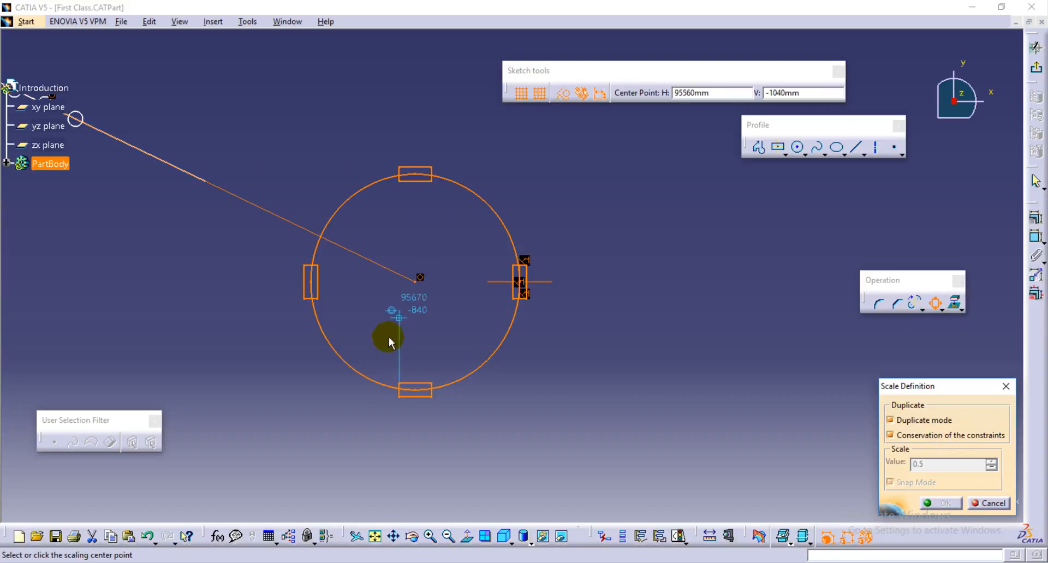
left_click(314, 286)
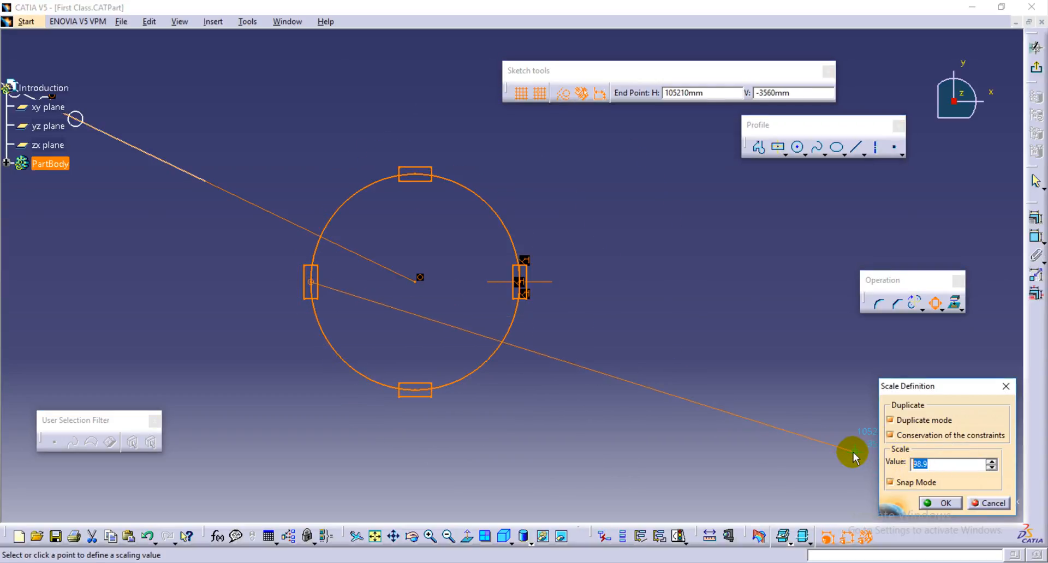
type("2")
key("Return")
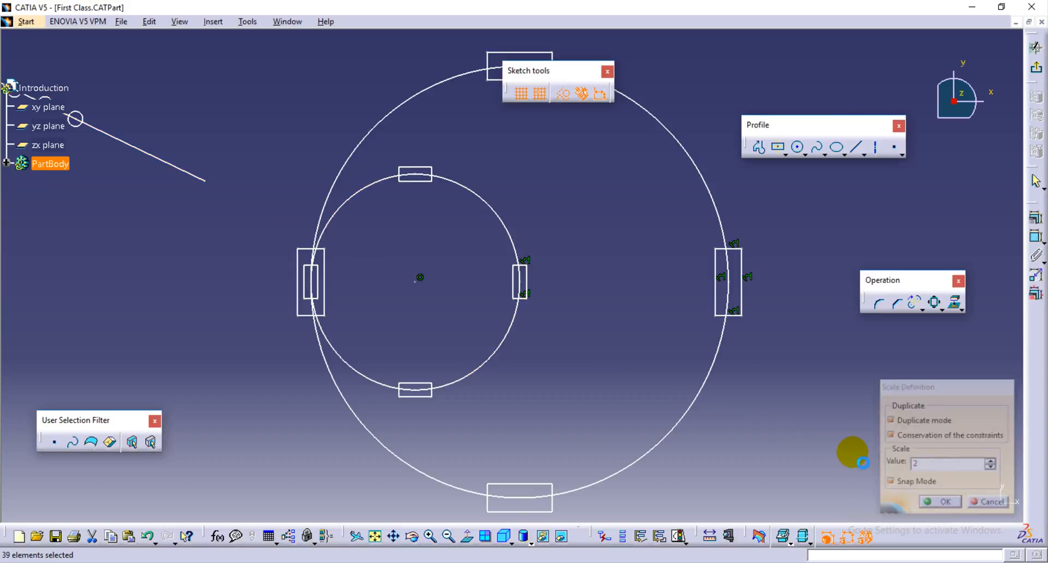
Undo the factor-2 scaling of the circle and rectangles and clear the selection.
left_click(342, 238)
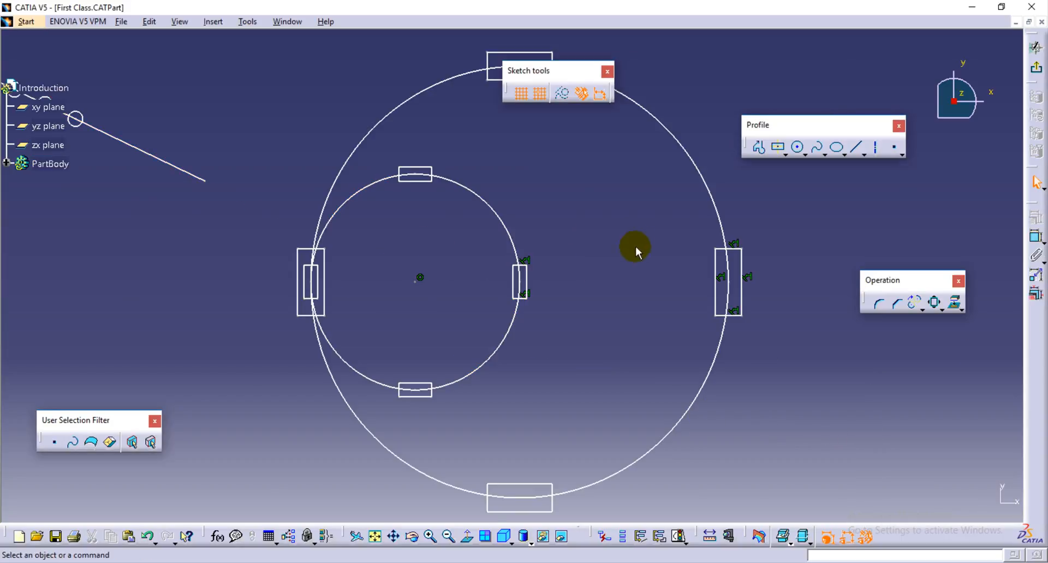
mouse_move(633, 246)
middle_mouse_down()
mouse_move(398, 250)
mouse_move(470, 260)
middle_mouse_up()
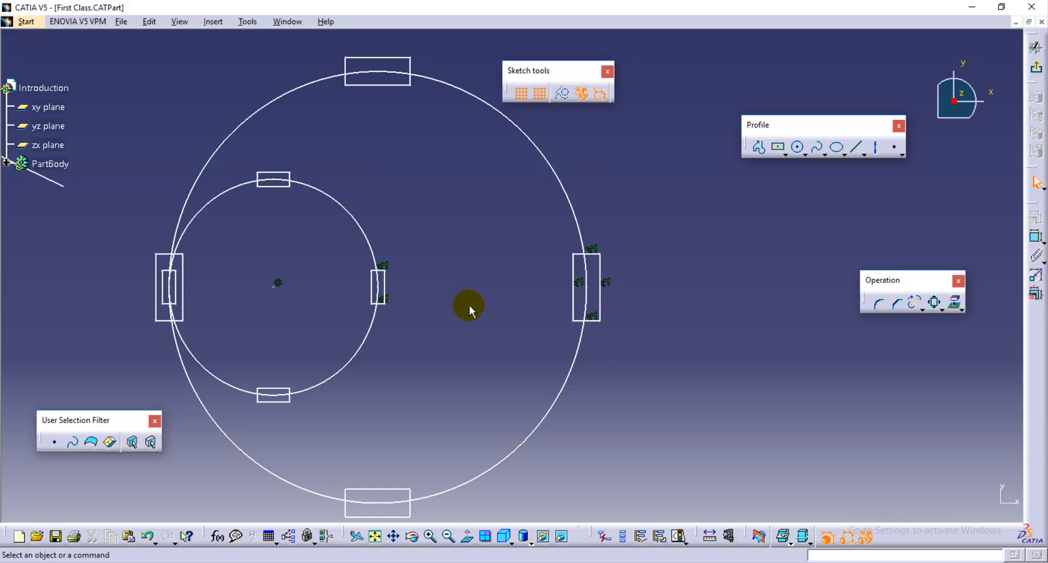
key("ctrl+z")
key("ctrl+z")
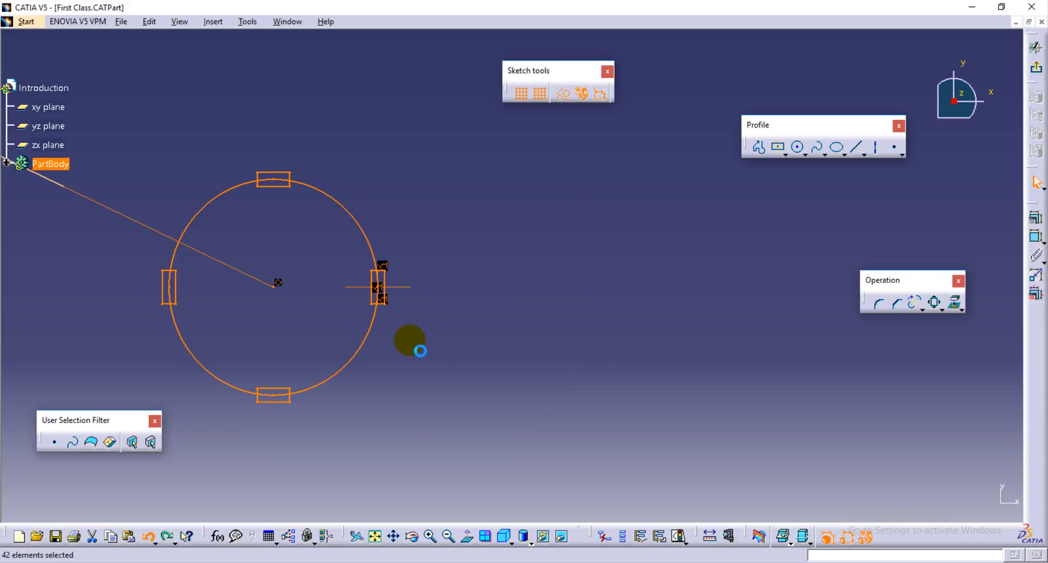
left_click(412, 344)
Scale a duplicate of the circle and its four rectangles about the circle's centre, with a freehand scale value of about 94.
middle_click_drag(412, 344, 560, 360)
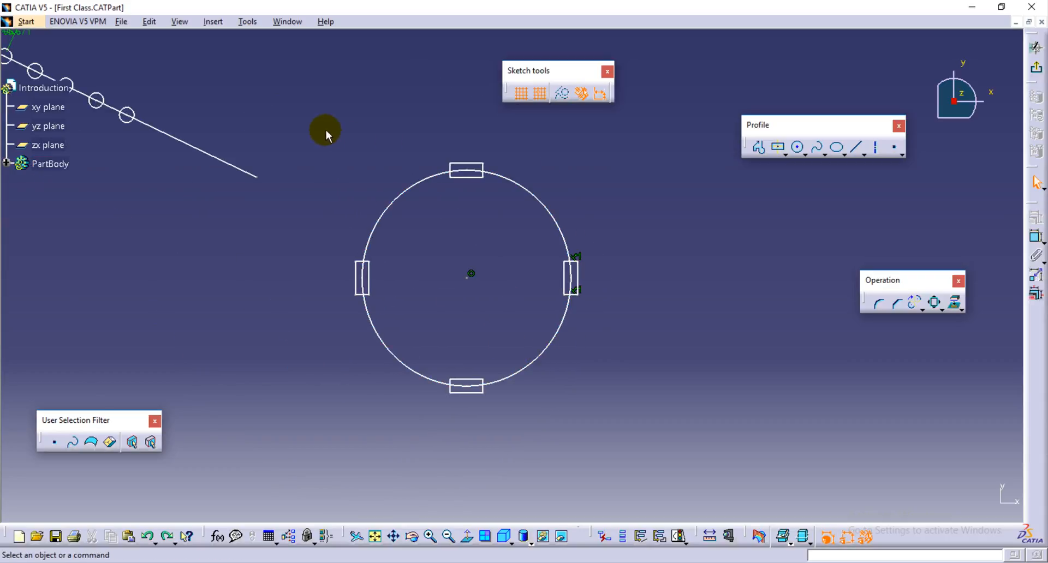
left_click_drag(324, 134, 611, 437)
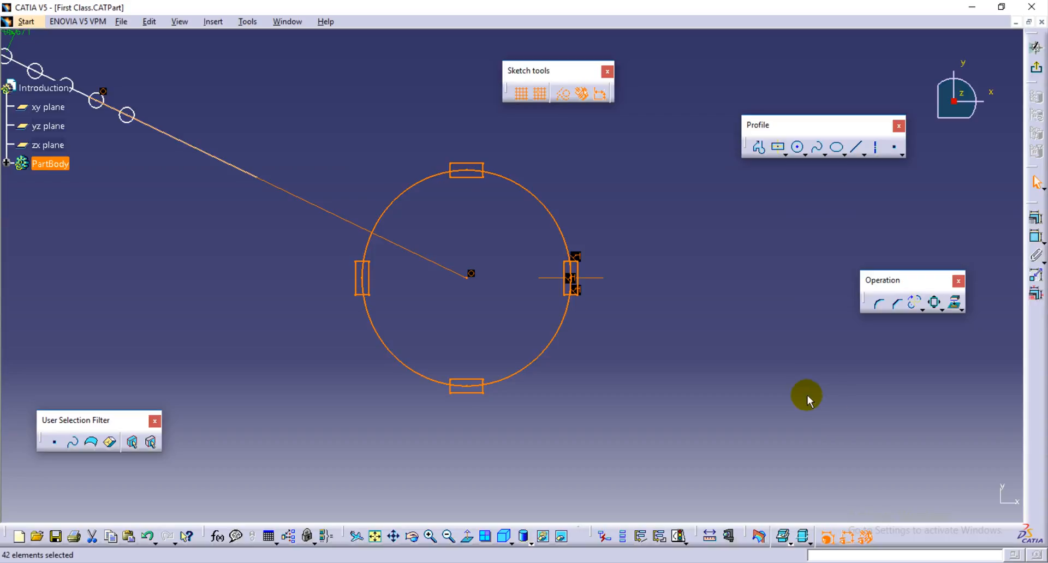
left_click(935, 304)
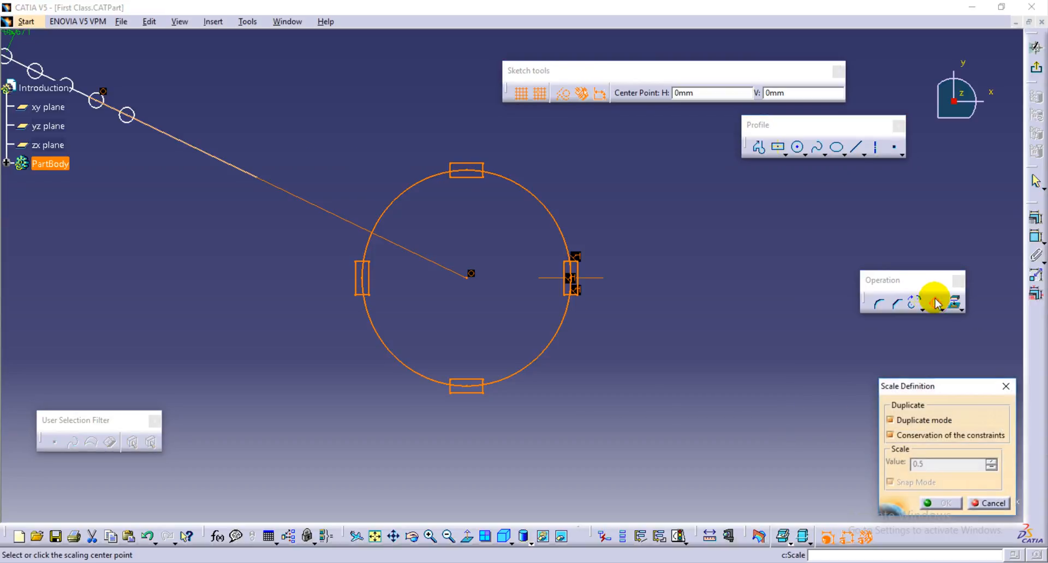
left_click(912, 423)
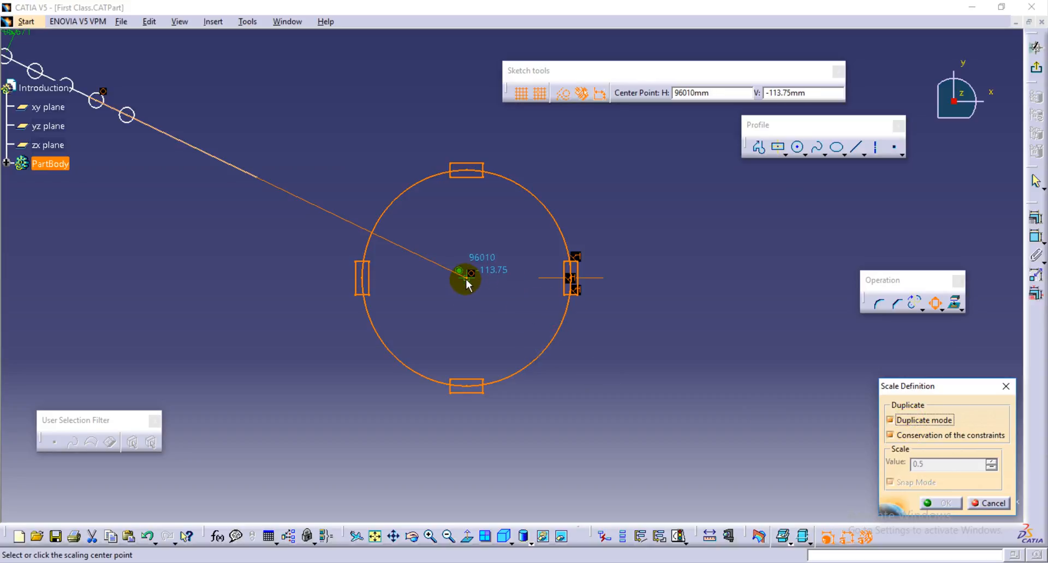
left_click(470, 278)
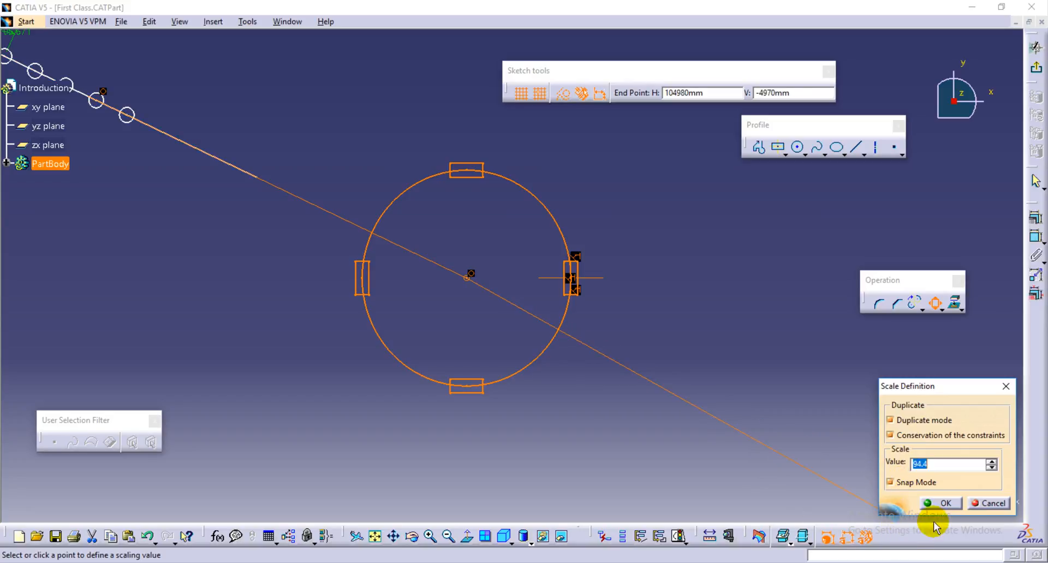
left_click(939, 503)
mouse_move(577, 377)
middle_mouse_down()
mouse_move(592, 381)
mouse_move(592, 512)
mouse_move(601, 339)
mouse_move(607, 349)
mouse_move(558, 540)
mouse_move(580, 367)
mouse_move(653, 385)
middle_mouse_up()
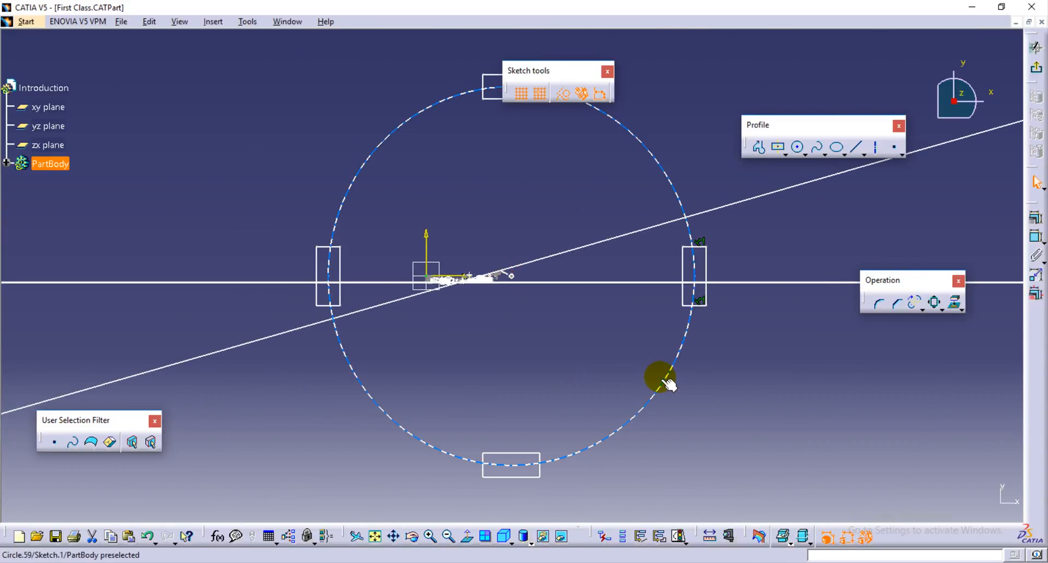
middle_click_drag(544, 372, 552, 137)
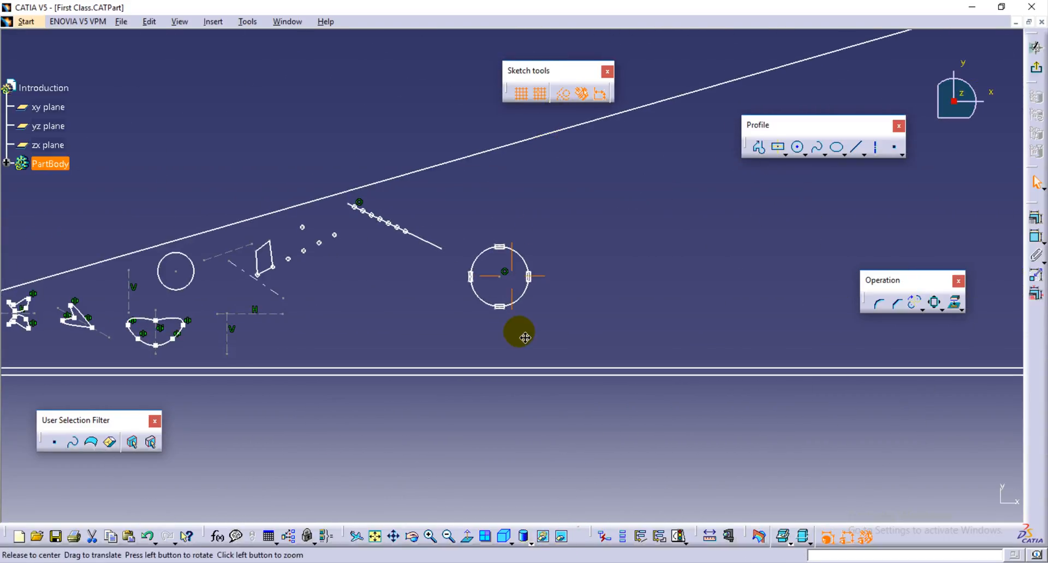
middle_click_drag(518, 330, 550, 217)
Scale a duplicate of the original circle and its four rectangles by 0.5 about the left rectangle's centre.
left_click_drag(293, 109, 618, 458)
left_click(934, 303)
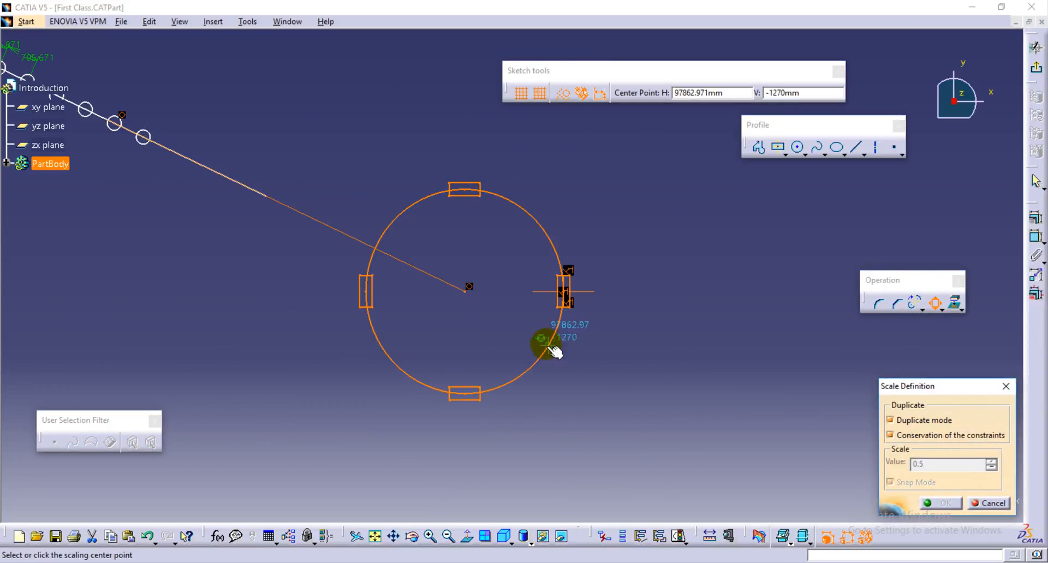
left_click(373, 300)
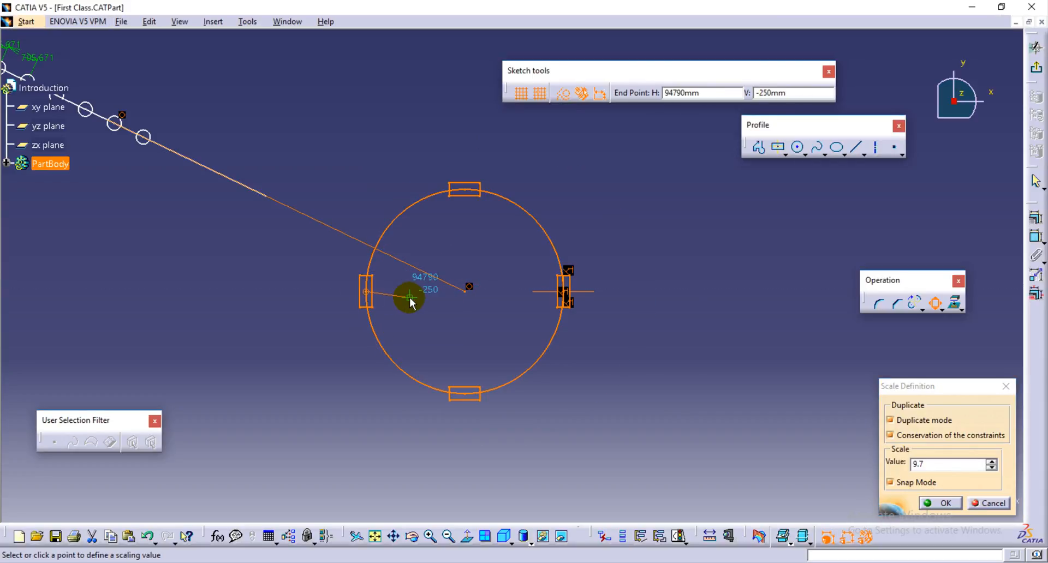
left_click(937, 466)
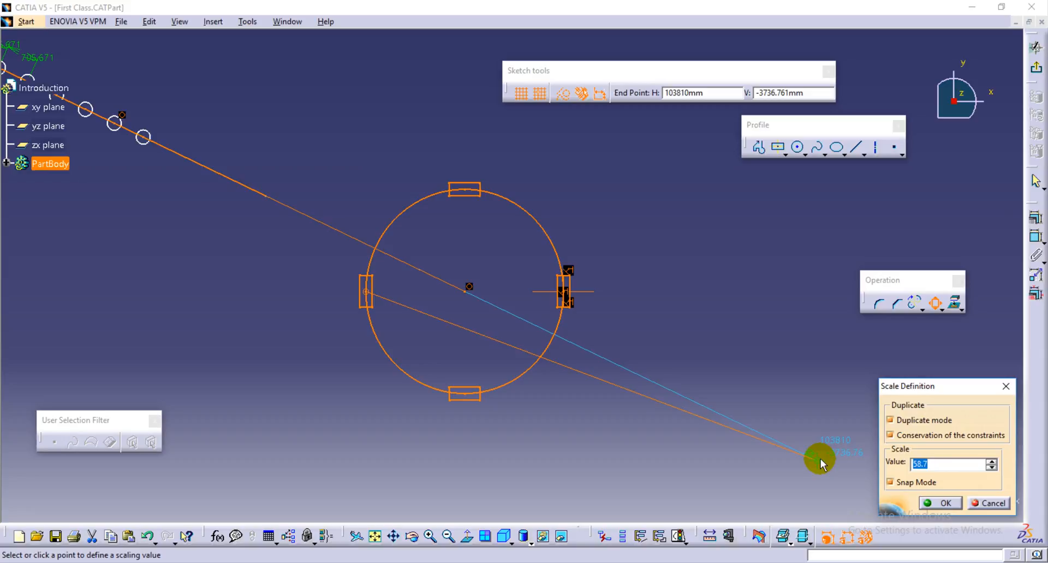
type(".5")
key("Return")
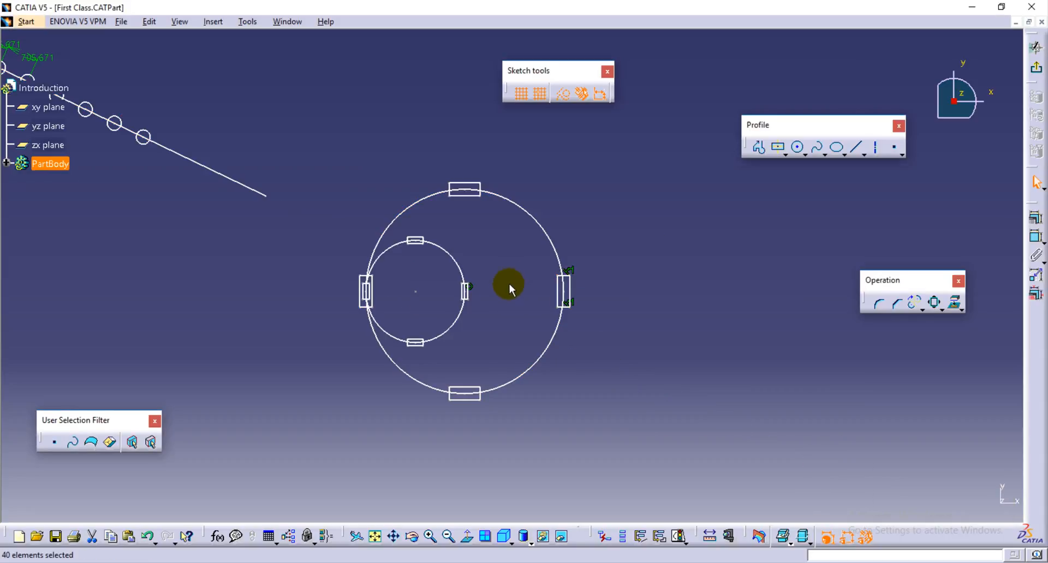
middle_click_drag(509, 284, 550, 244)
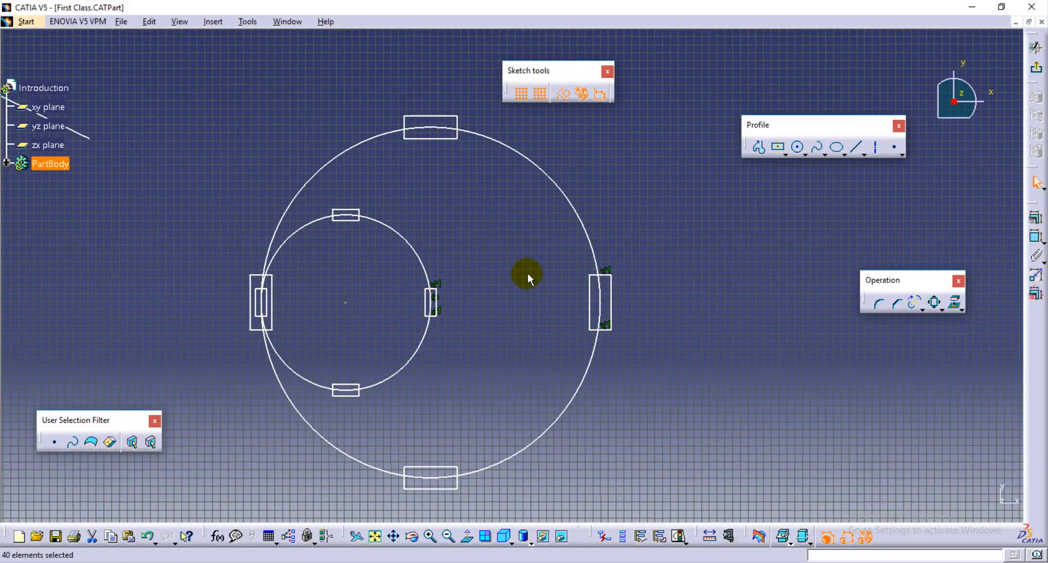
left_click_drag(480, 200, 211, 430)
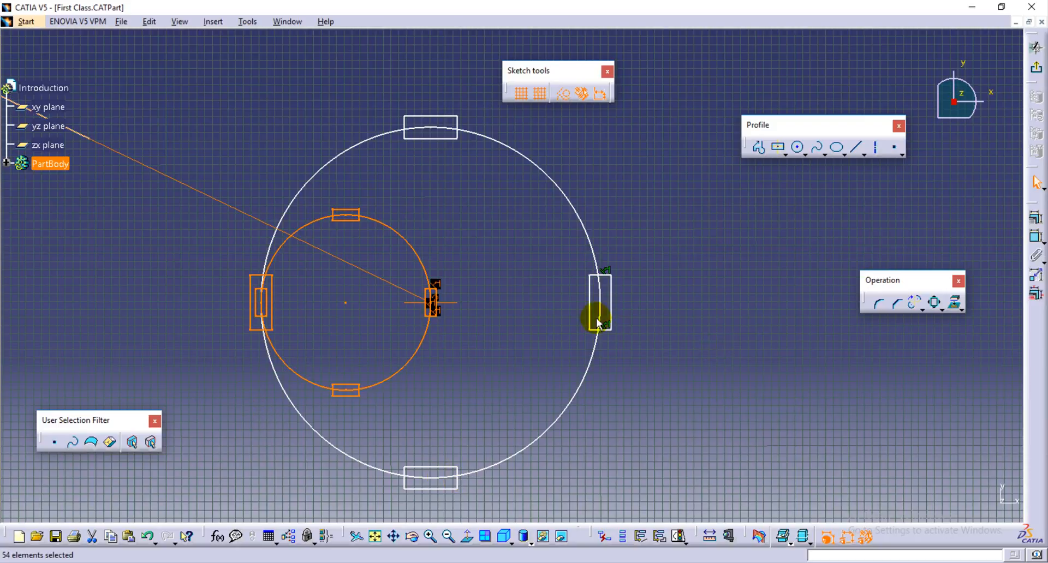
left_click(524, 305)
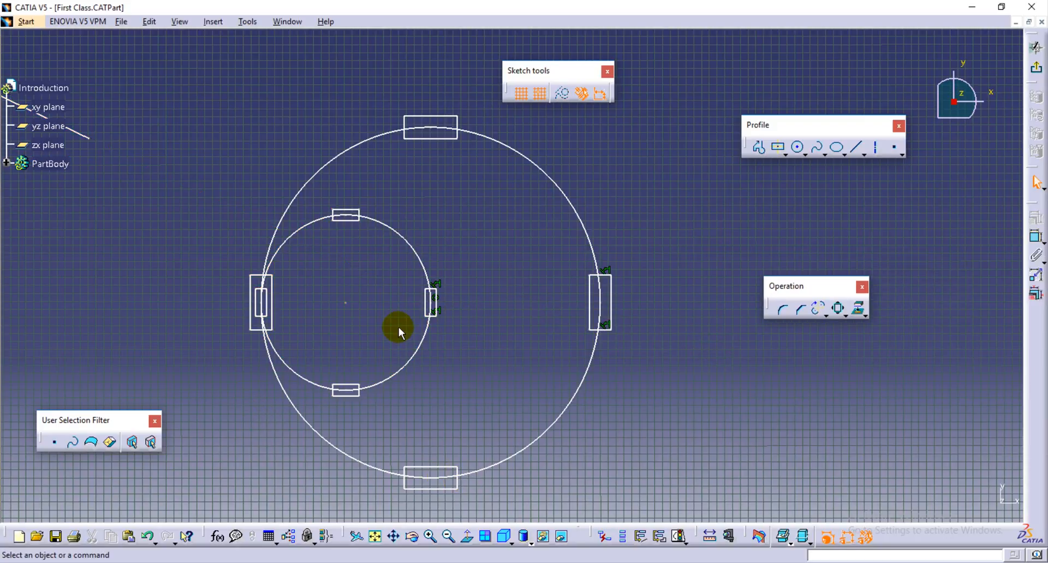
middle_click_drag(476, 361, 526, 355)
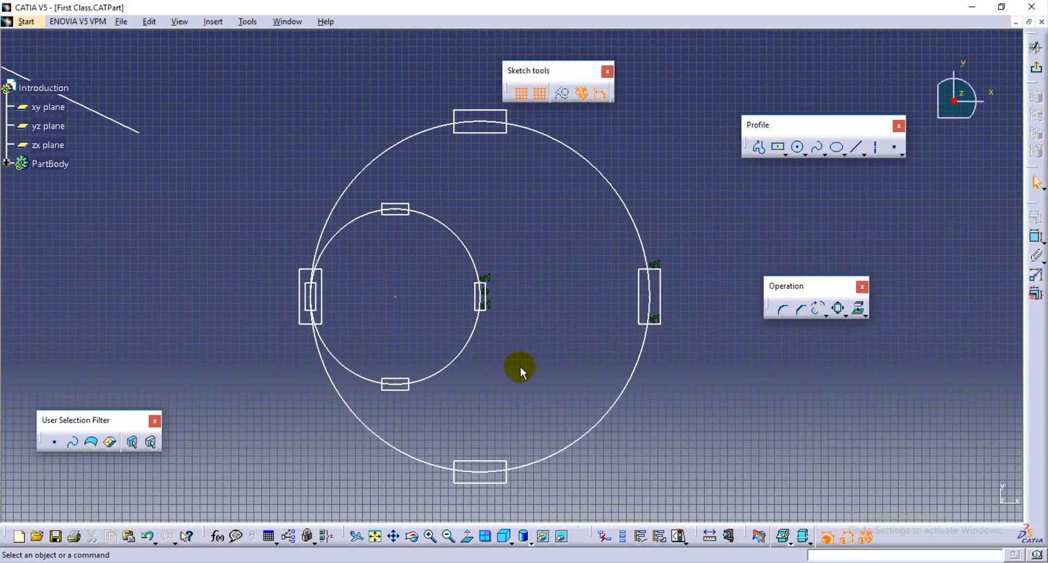
scroll(504, 368, "down", 1)
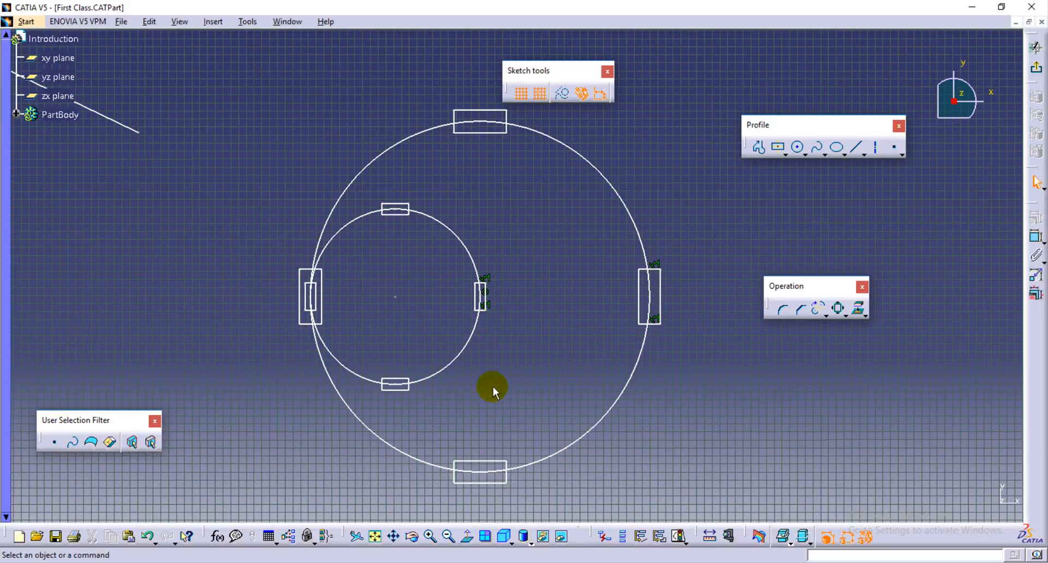
middle_click_drag(538, 377, 503, 385)
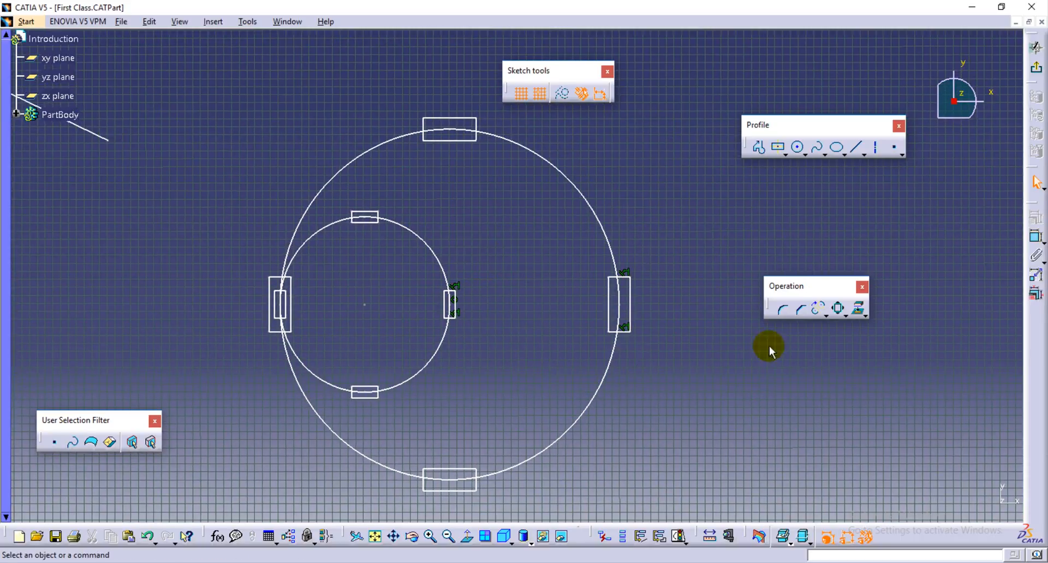
Scale a duplicate of the larger circle's right rectangle's bottom edge, picking the scaling centre and end point freehand just outside the circle.
left_click(838, 308)
left_click(616, 331)
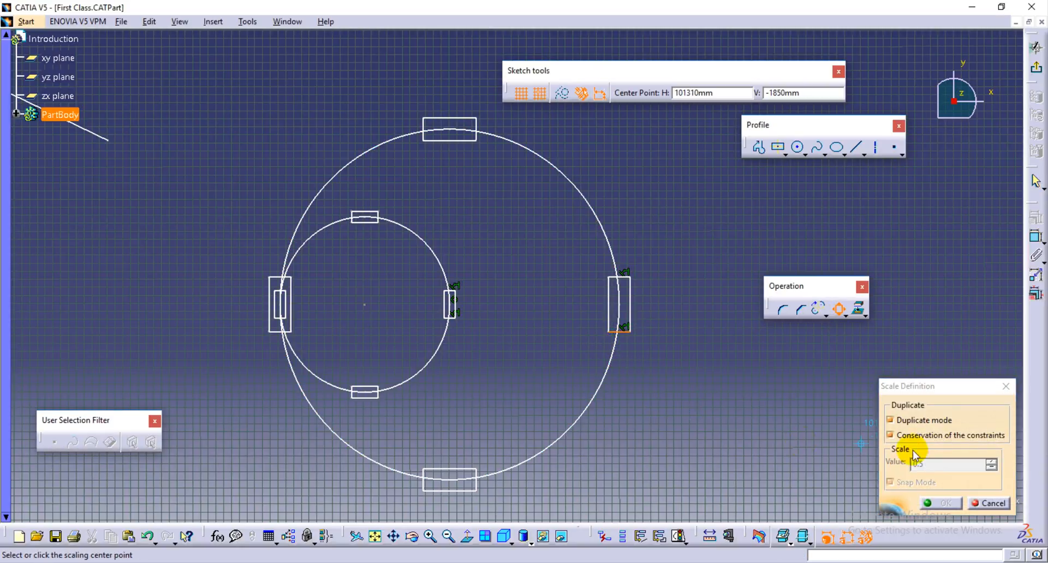
left_click(656, 354)
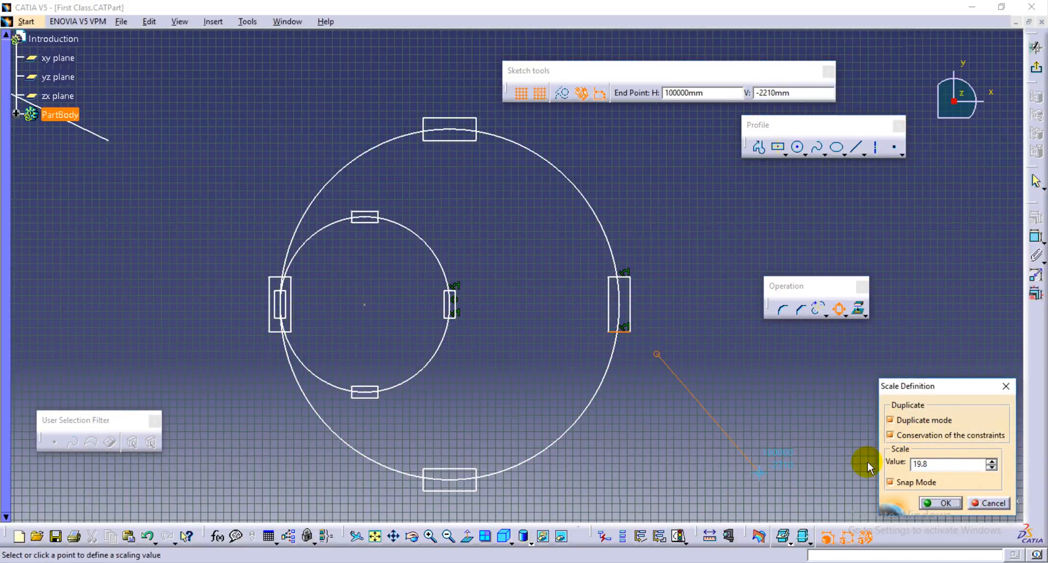
left_click(953, 464)
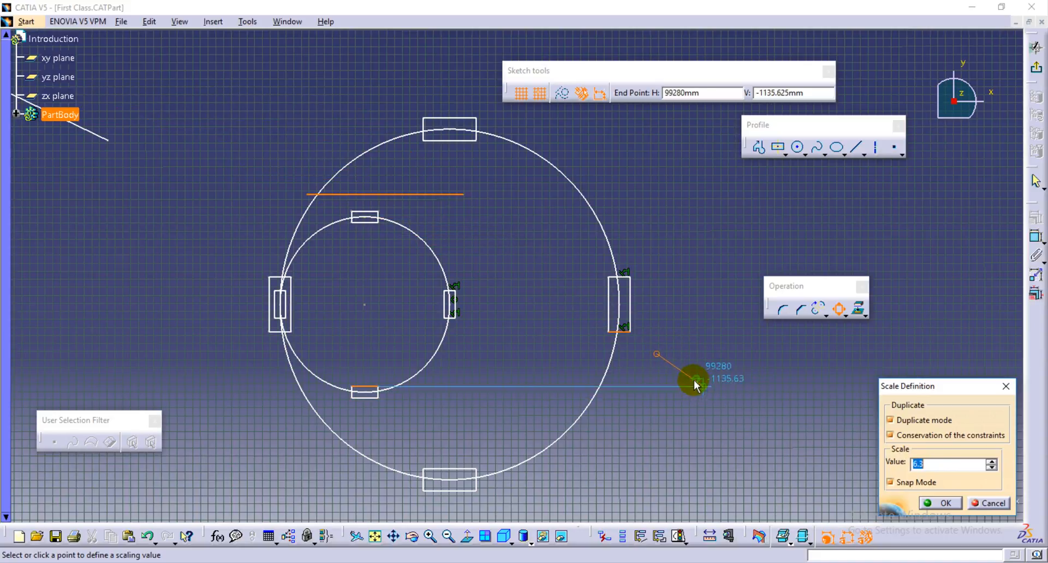
left_click(721, 392)
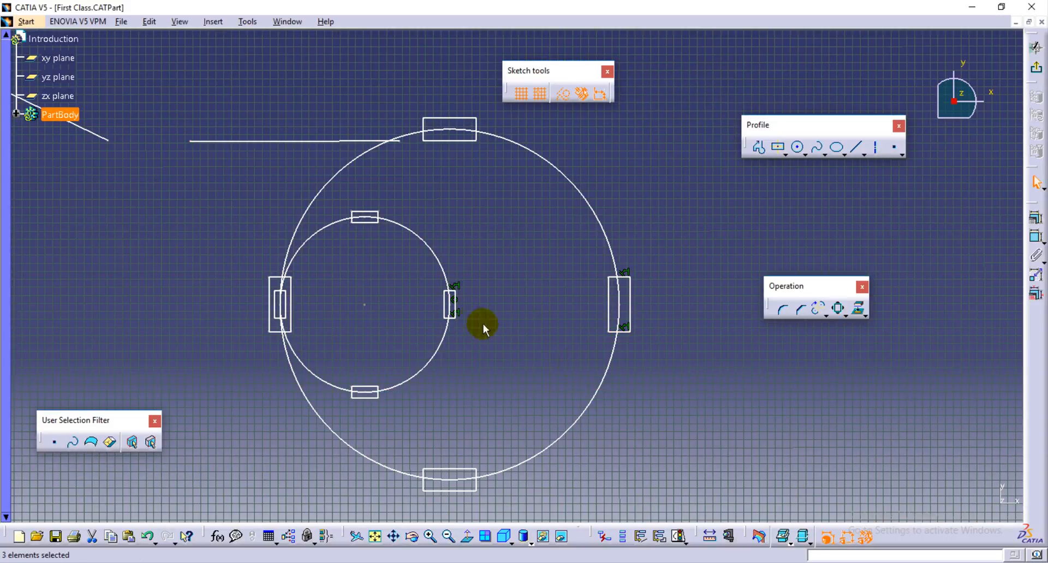
middle_click_drag(448, 225, 465, 263)
left_click(351, 176)
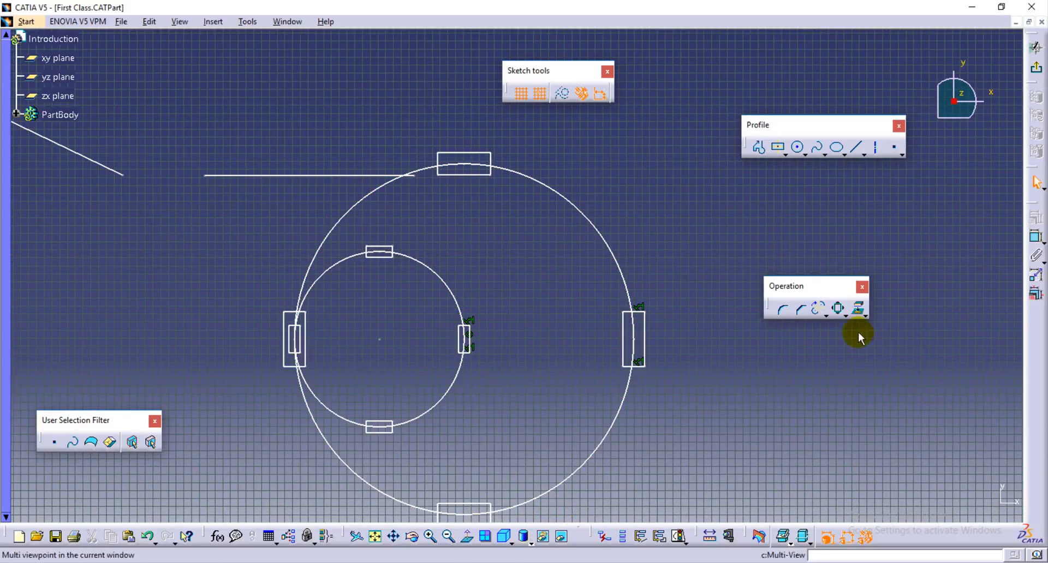
Display the available operations for projecting 3D elements onto the sketch plane.
left_click_drag(823, 293, 826, 290)
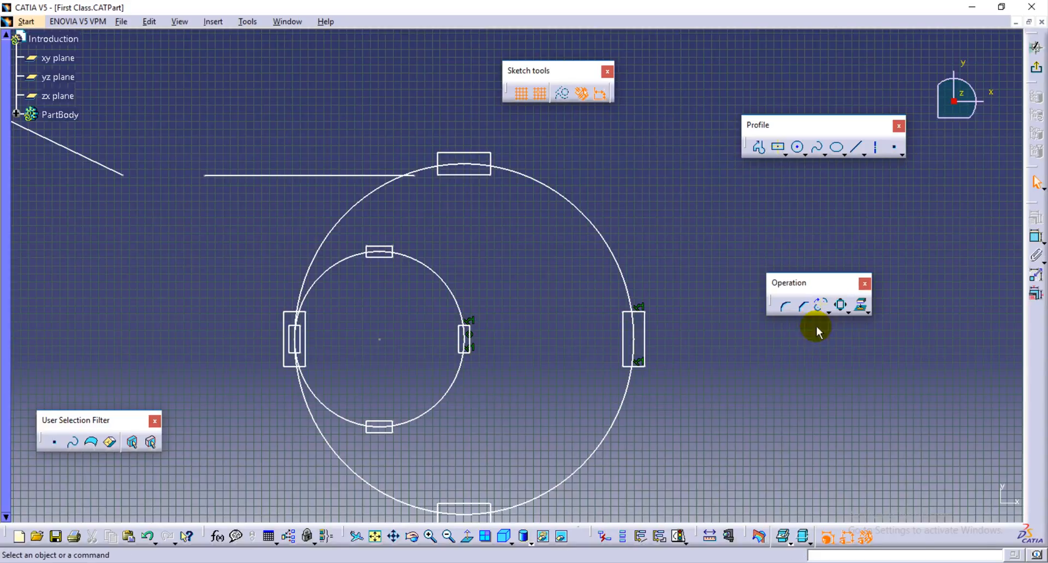
left_click(868, 313)
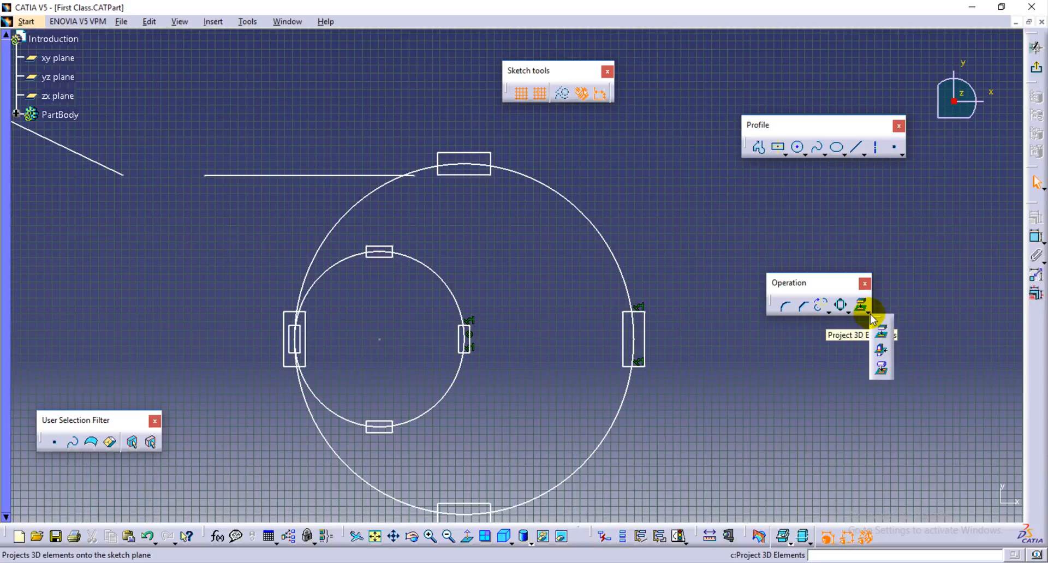